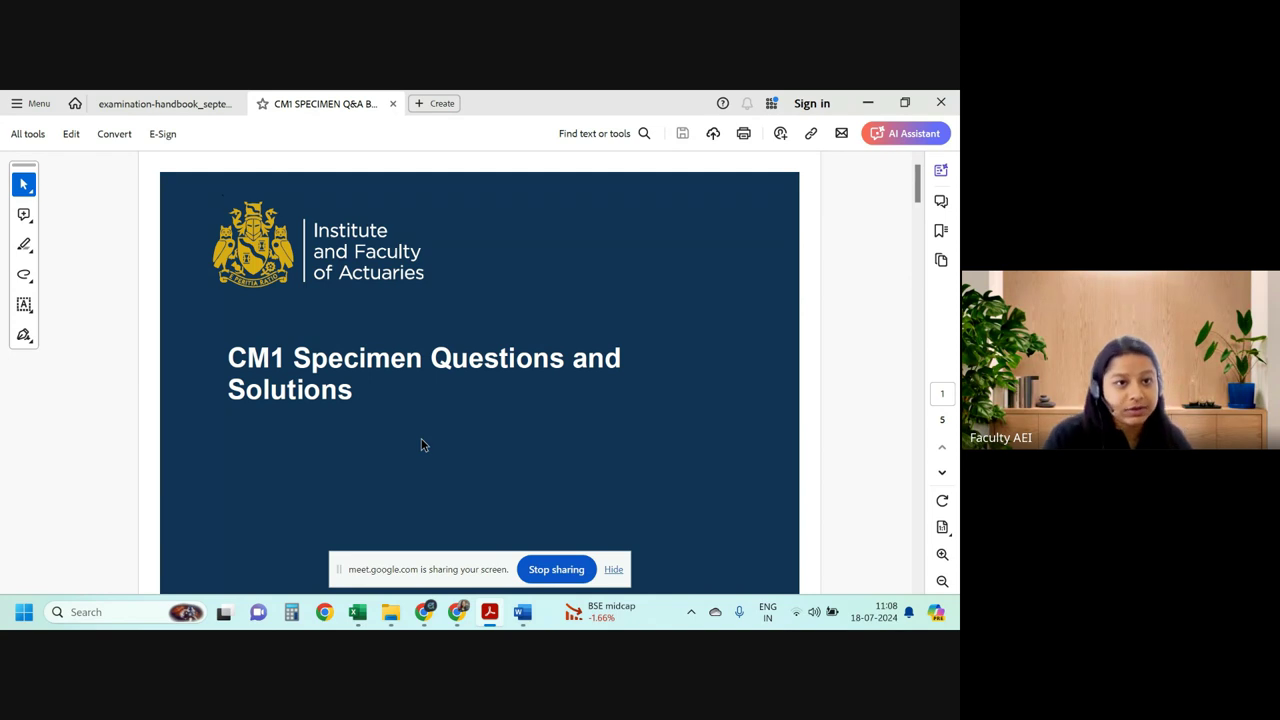
Switch to the examination handbook and scroll from Appendix 1 to the page 30 general notation table.
click(172, 104)
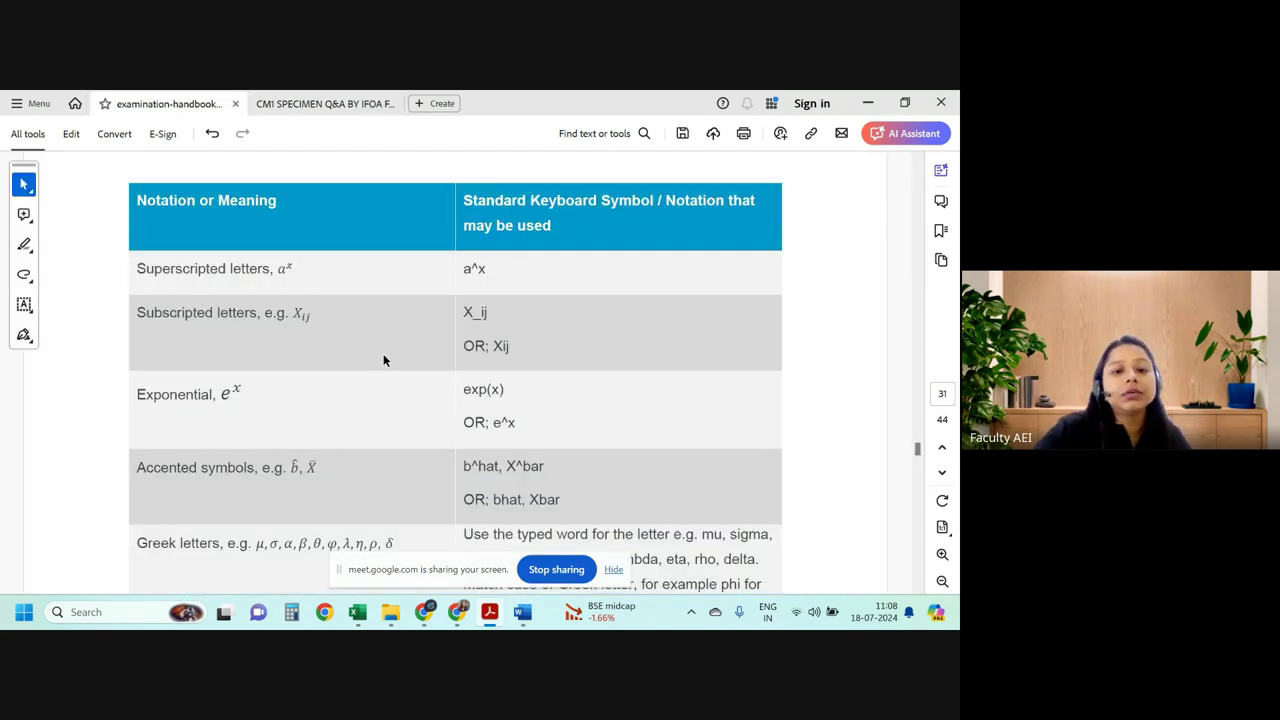
scroll(450, 380, up, 2)
scroll(540, 400, up, 3)
scroll(495, 410, up, 2)
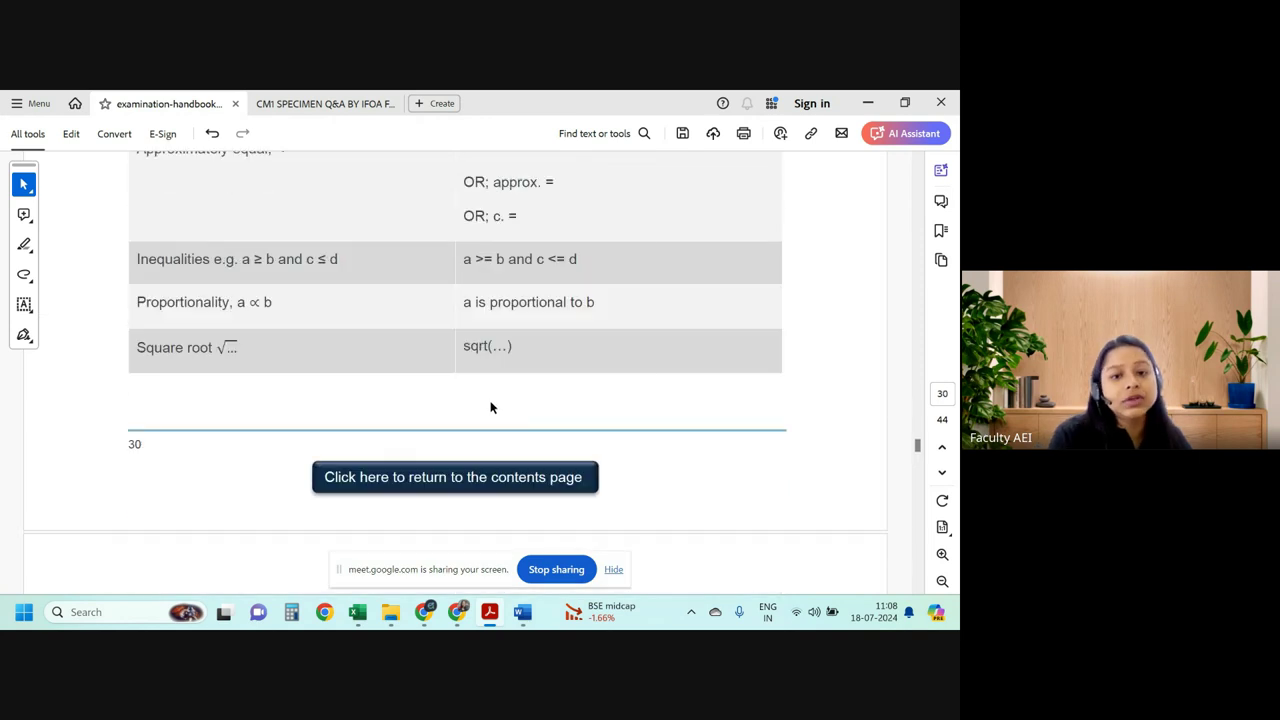
right_click(490, 407)
click(455, 418)
scroll(452, 415, up, 5)
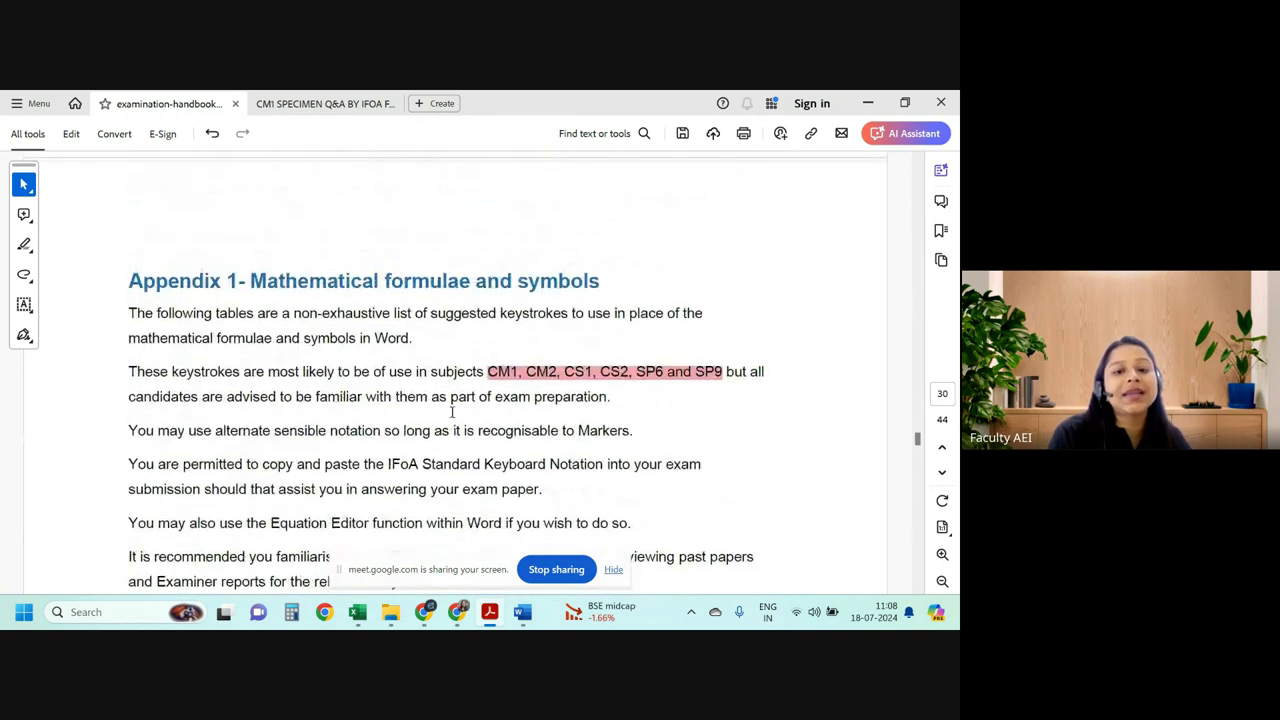
scroll(452, 411, down, 5)
scroll(452, 411, down, 2)
scroll(452, 411, up, 1)
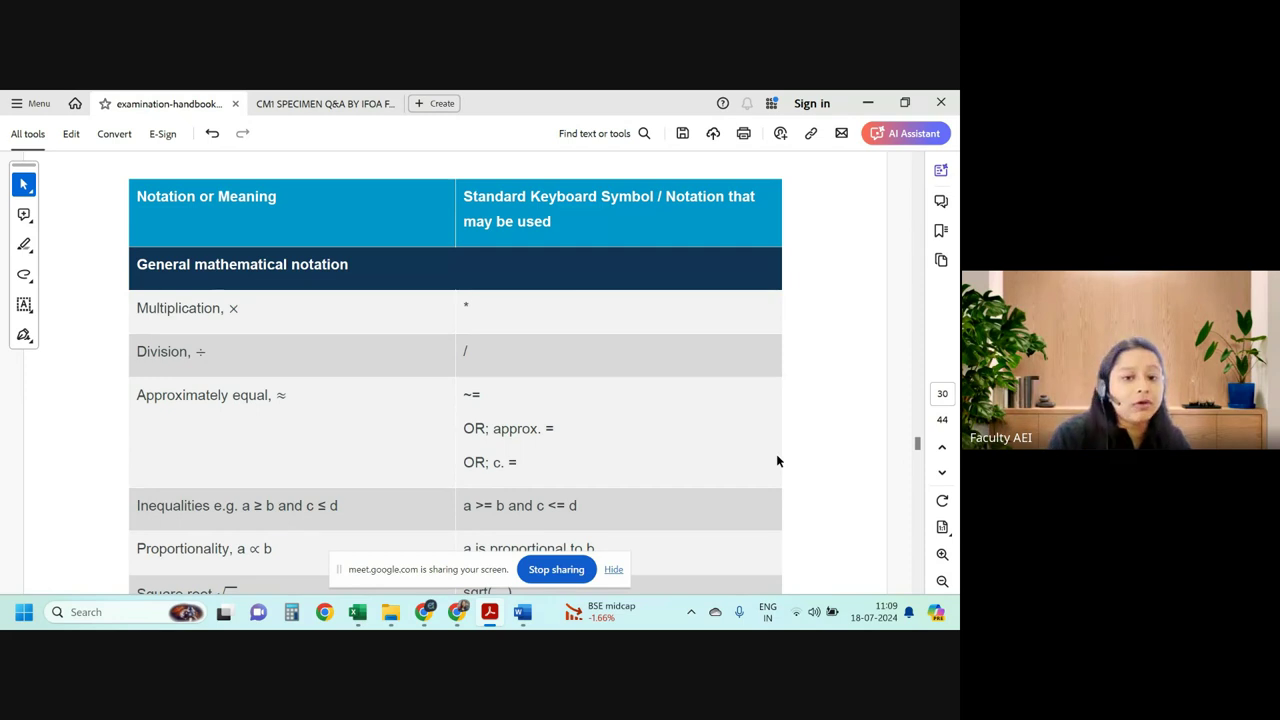
Select the ~= and approx. = entries in the page 30 notation table.
click(611, 569)
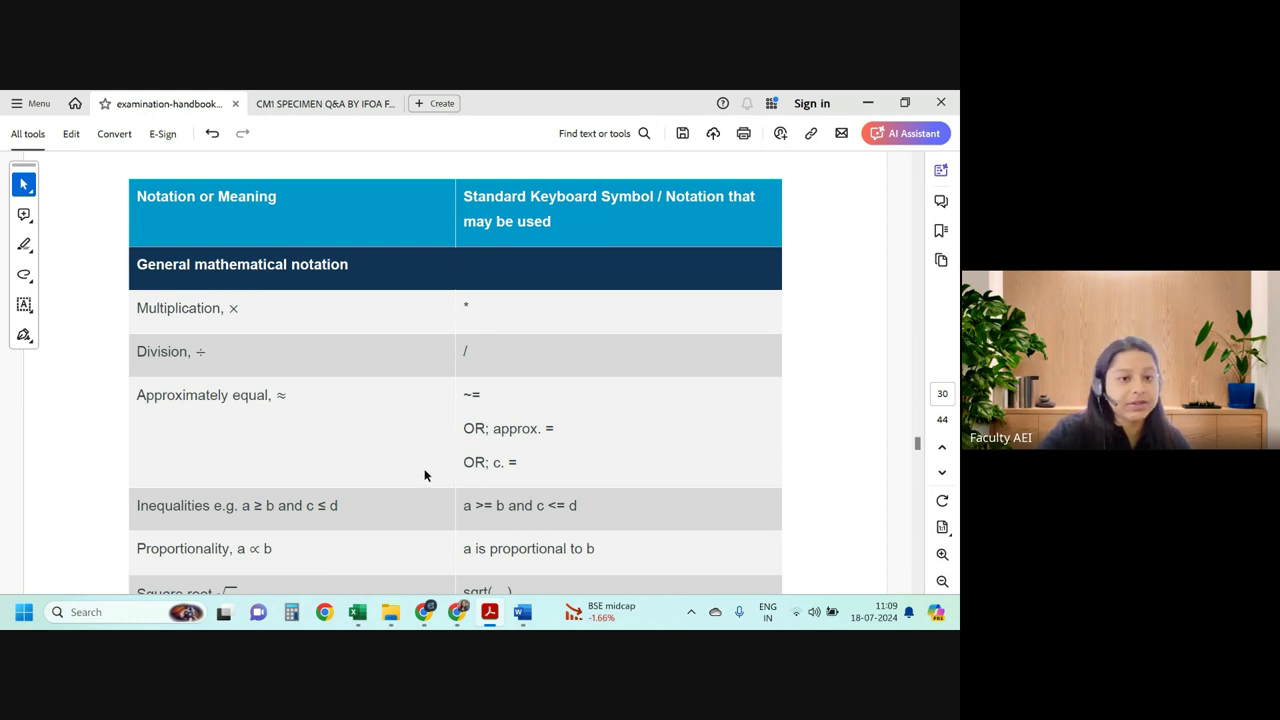
scroll(206, 320, down, 1)
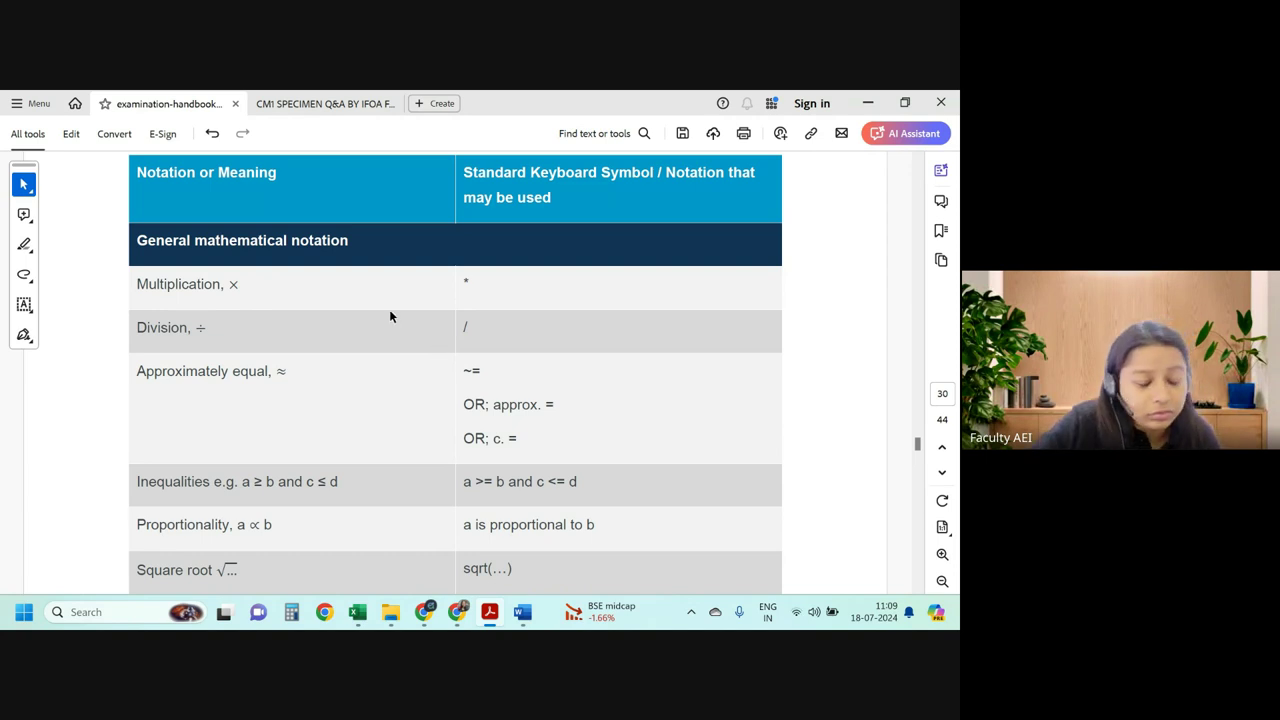
scroll(507, 340, down, 1)
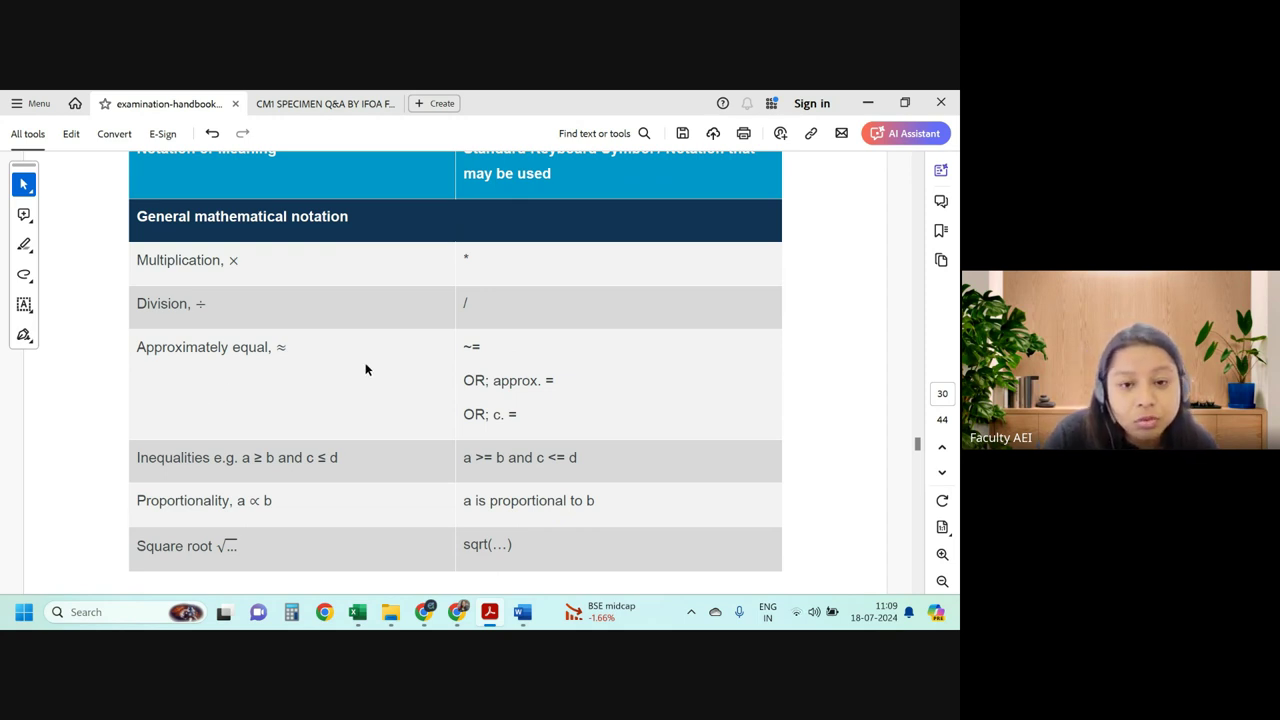
drag(465, 347, 474, 347)
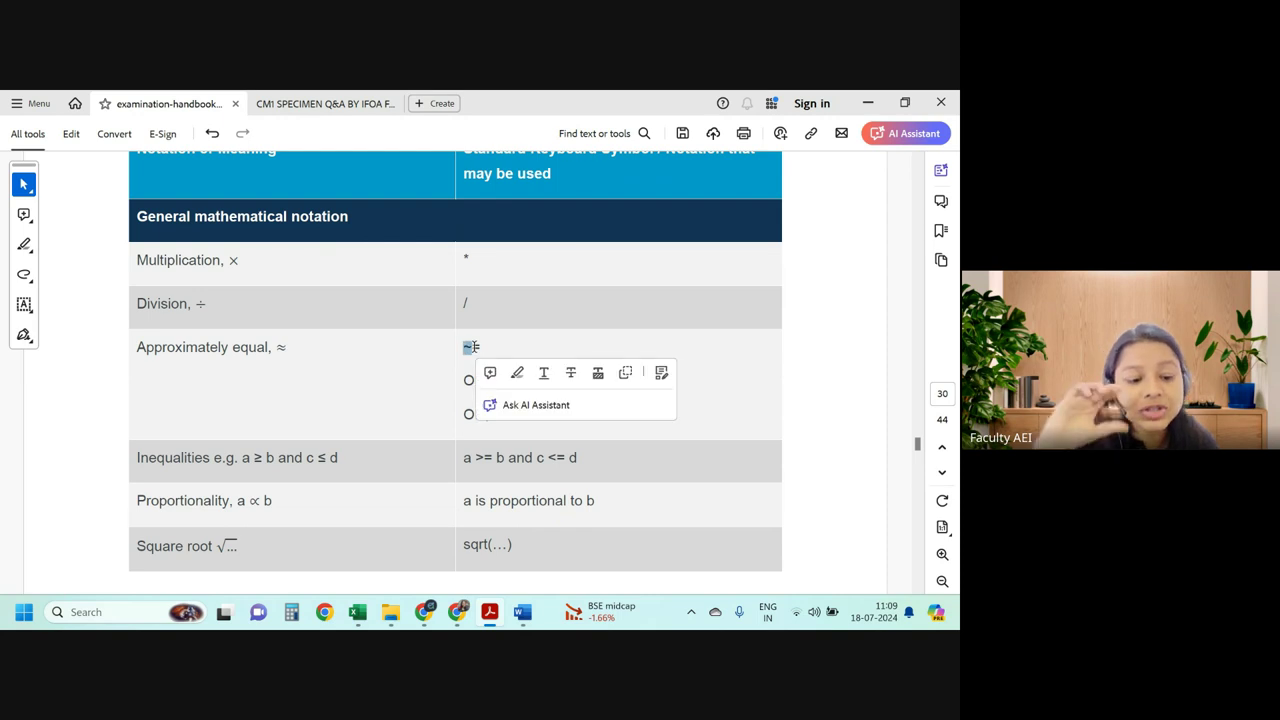
click(472, 347)
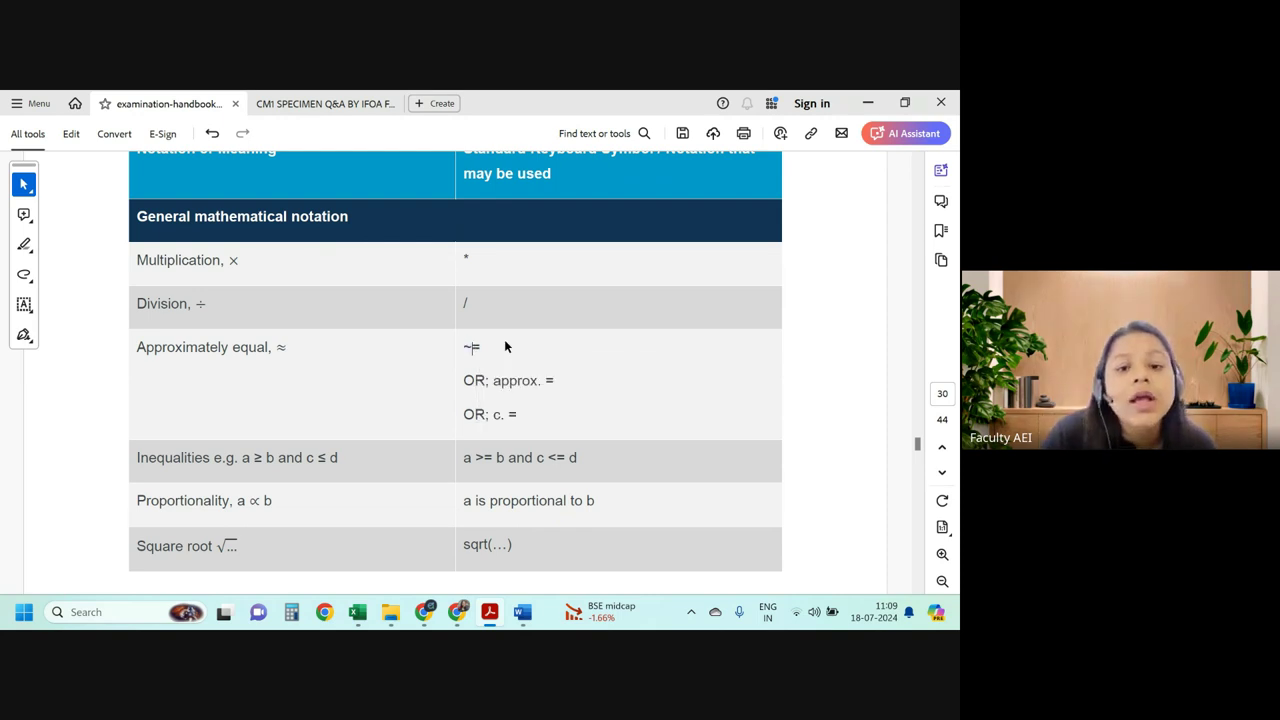
scroll(508, 393, down, 1)
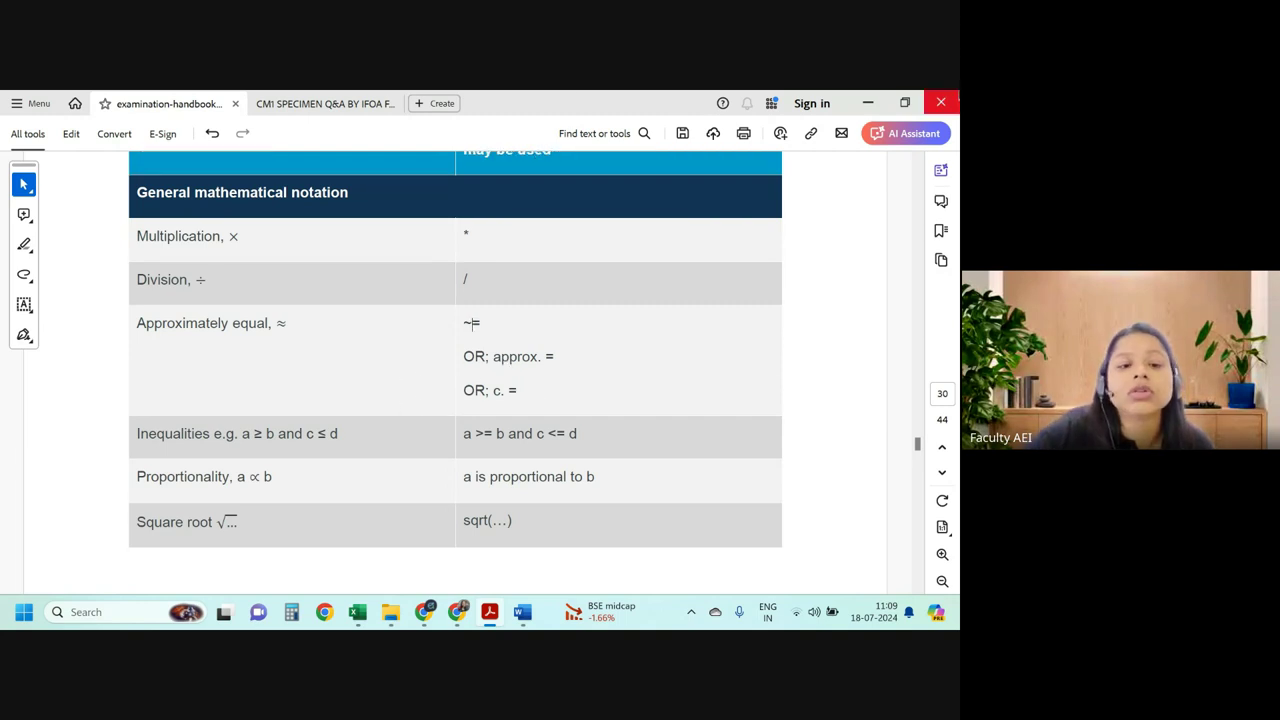
drag(489, 356, 560, 358)
Select the 'a is proportional to b' notation entry.
scroll(551, 390, down, 1)
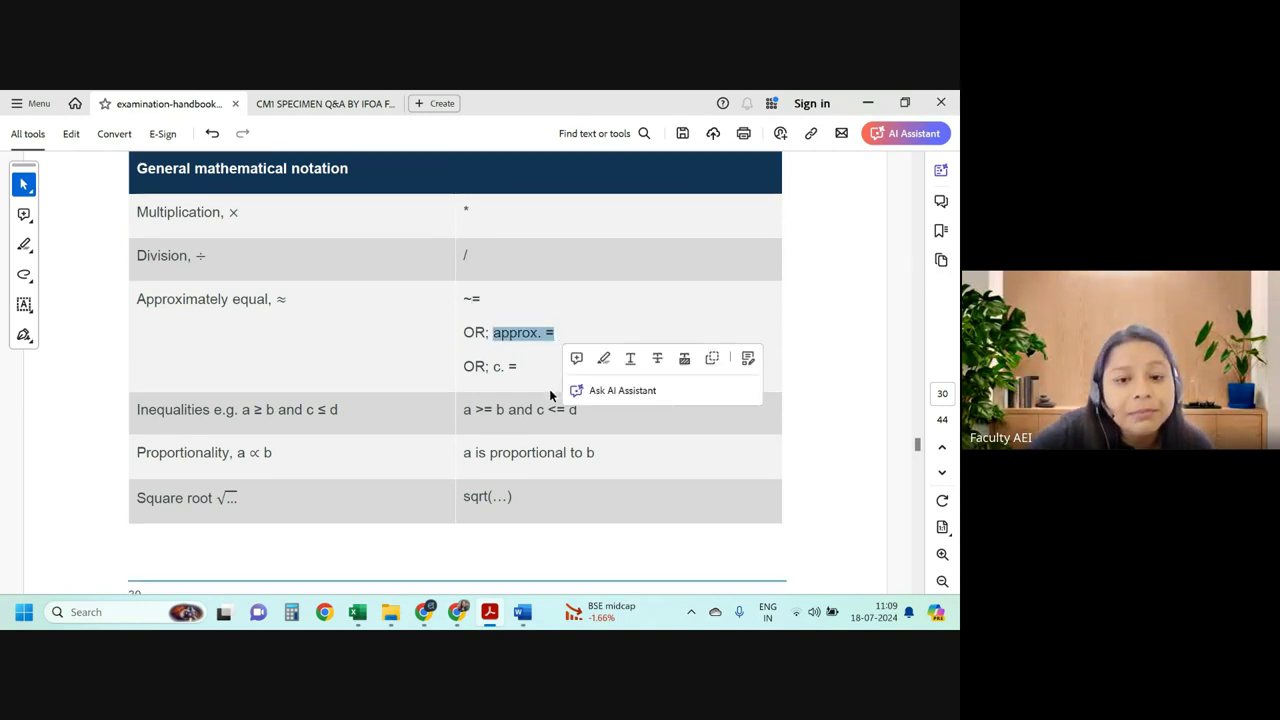
scroll(551, 375, down, 2)
drag(463, 361, 564, 366)
scroll(560, 366, down, 4)
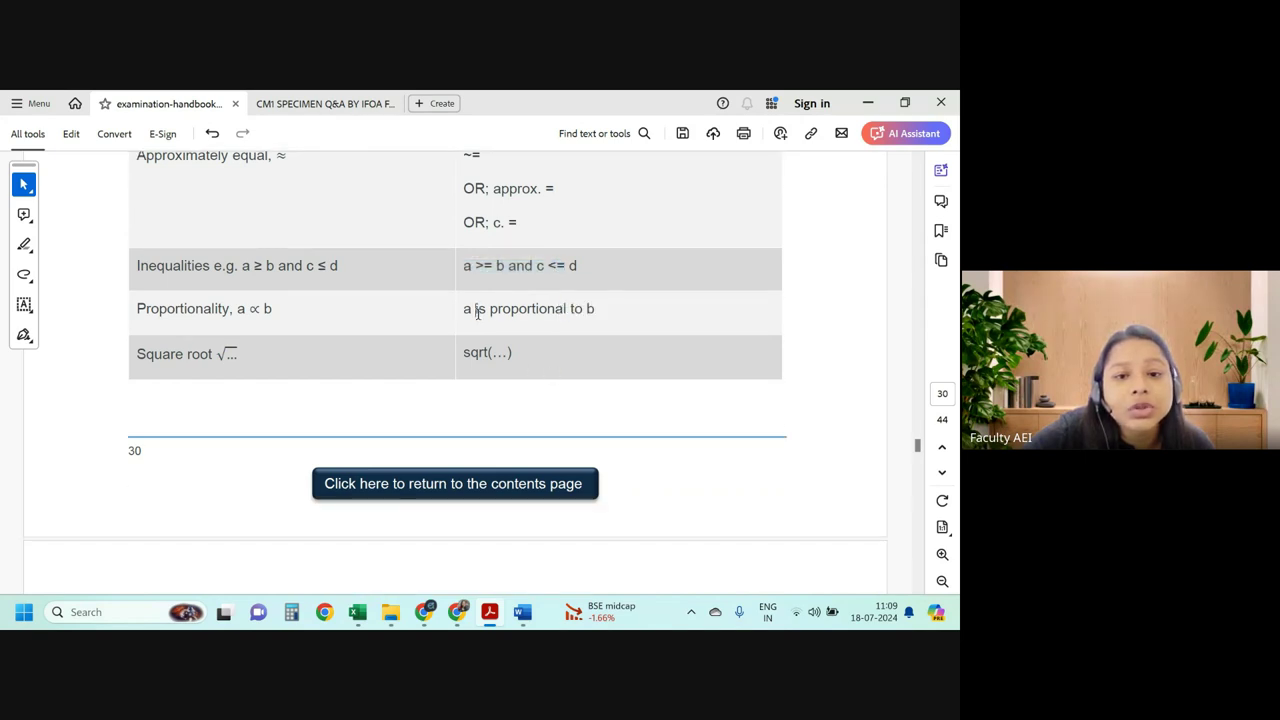
drag(474, 309, 598, 309)
drag(470, 310, 596, 310)
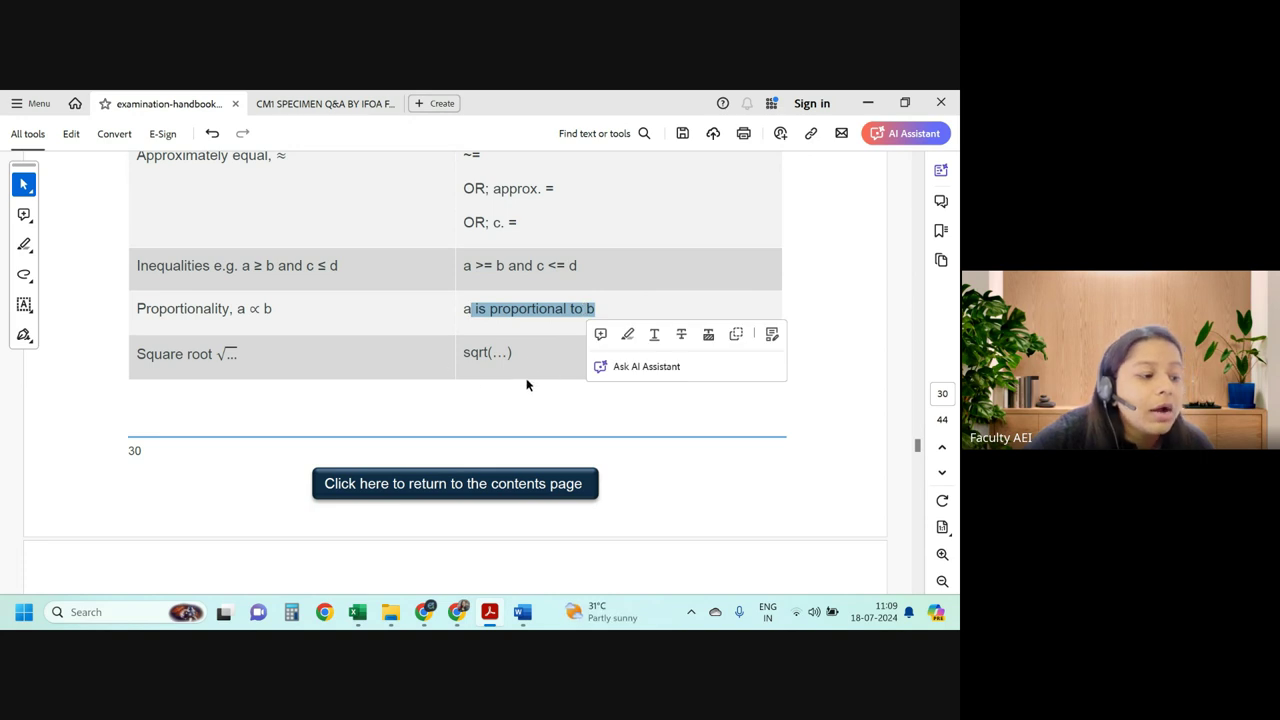
Select the sqrt(…) entry and move on to the page 31 superscripts and subscripts table.
scroll(553, 390, down, 2)
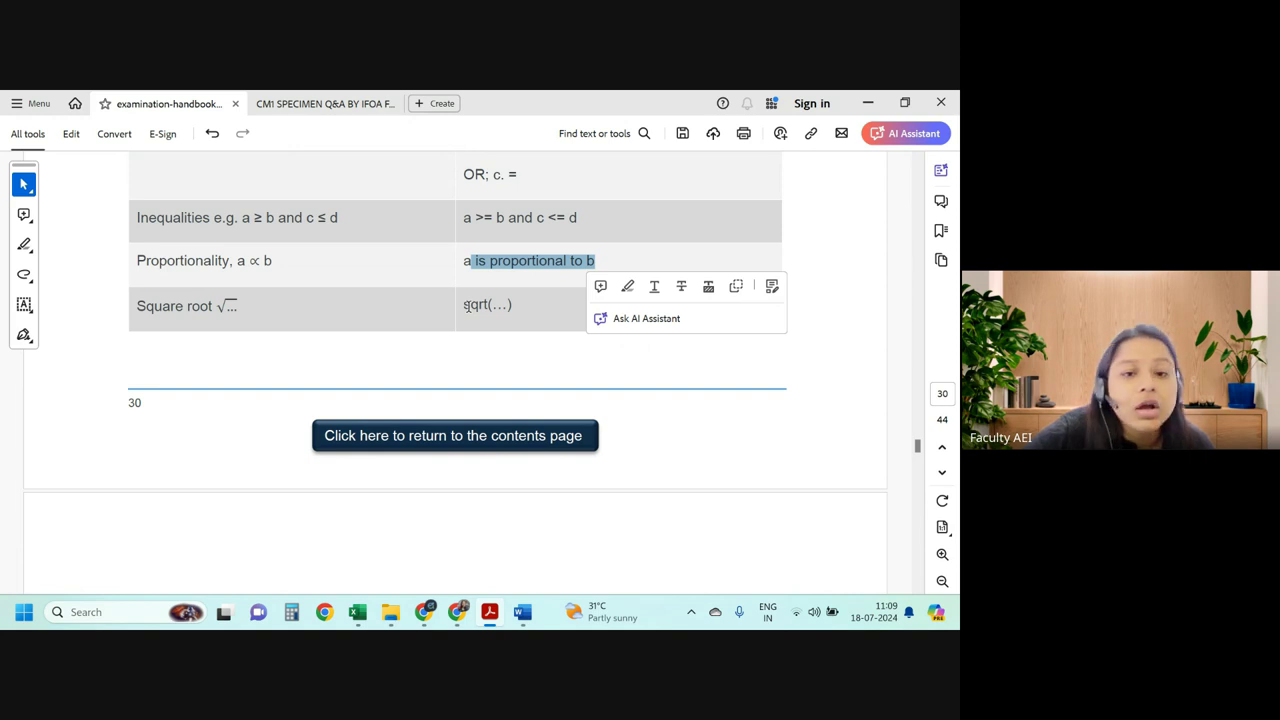
drag(463, 305, 512, 305)
scroll(474, 364, down, 7)
Highlight Xij in yellow in the alternative notation line of page 31.
scroll(474, 364, down, 7)
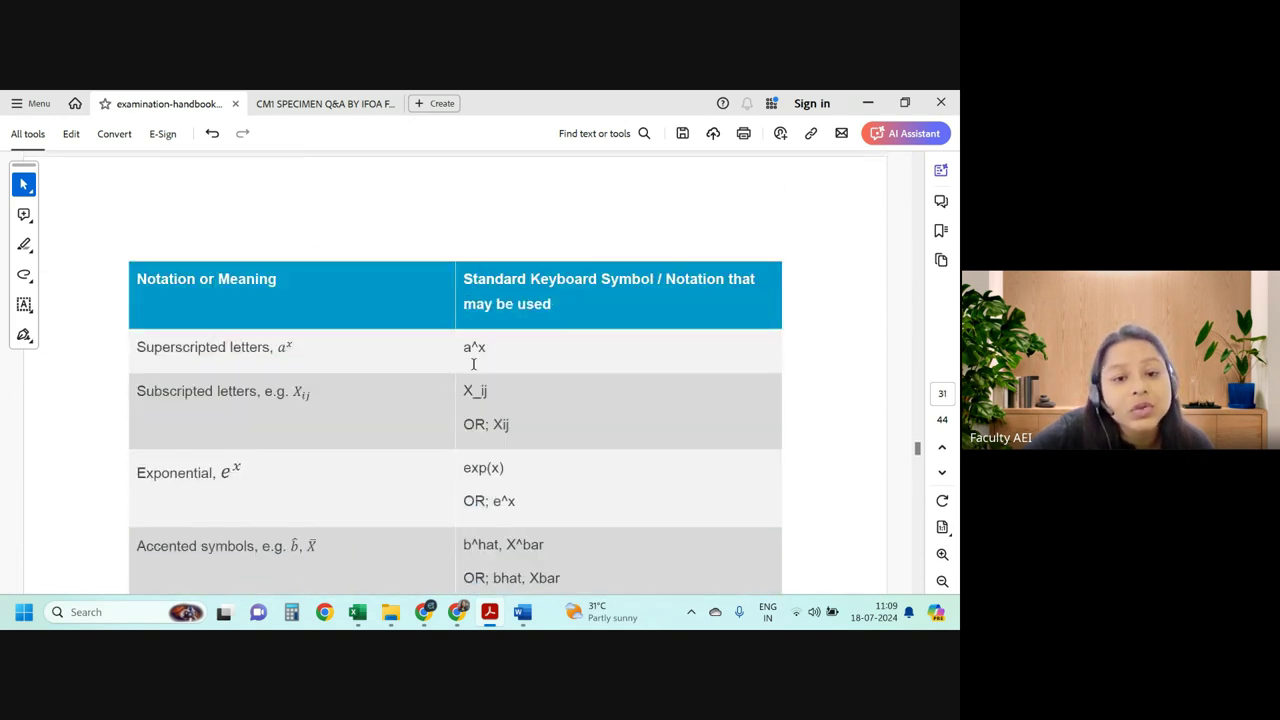
scroll(474, 364, down, 2)
mouse_move(464, 250)
mouse_down()
mouse_move(489, 250)
mouse_move(472, 224)
mouse_move(486, 224)
mouse_up()
scroll(488, 250, down, 2)
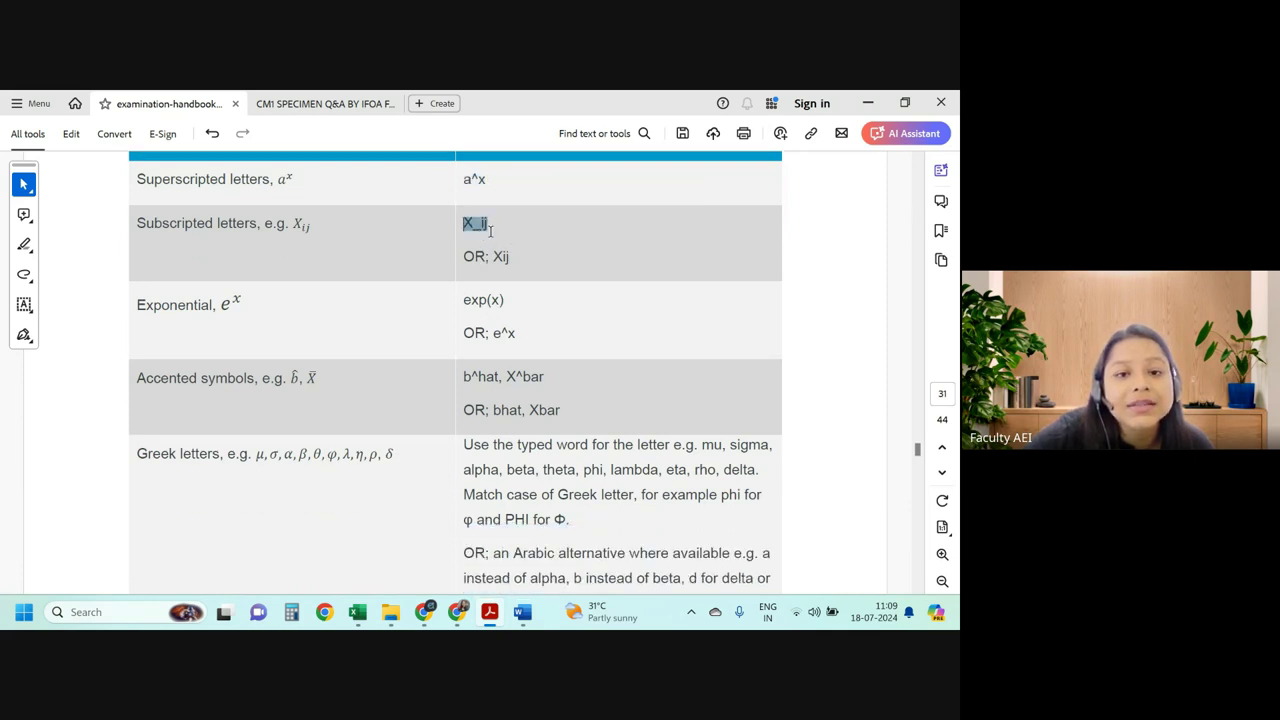
click(488, 240)
click(300, 227)
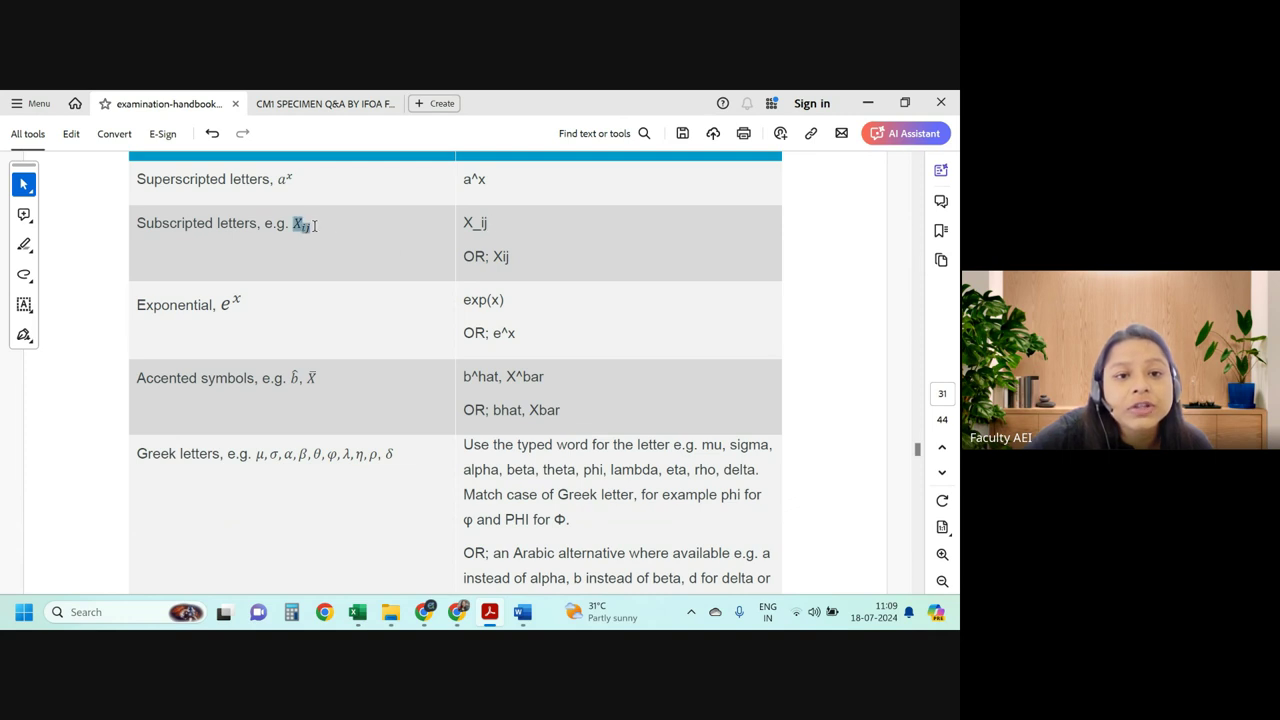
drag(491, 257, 511, 259)
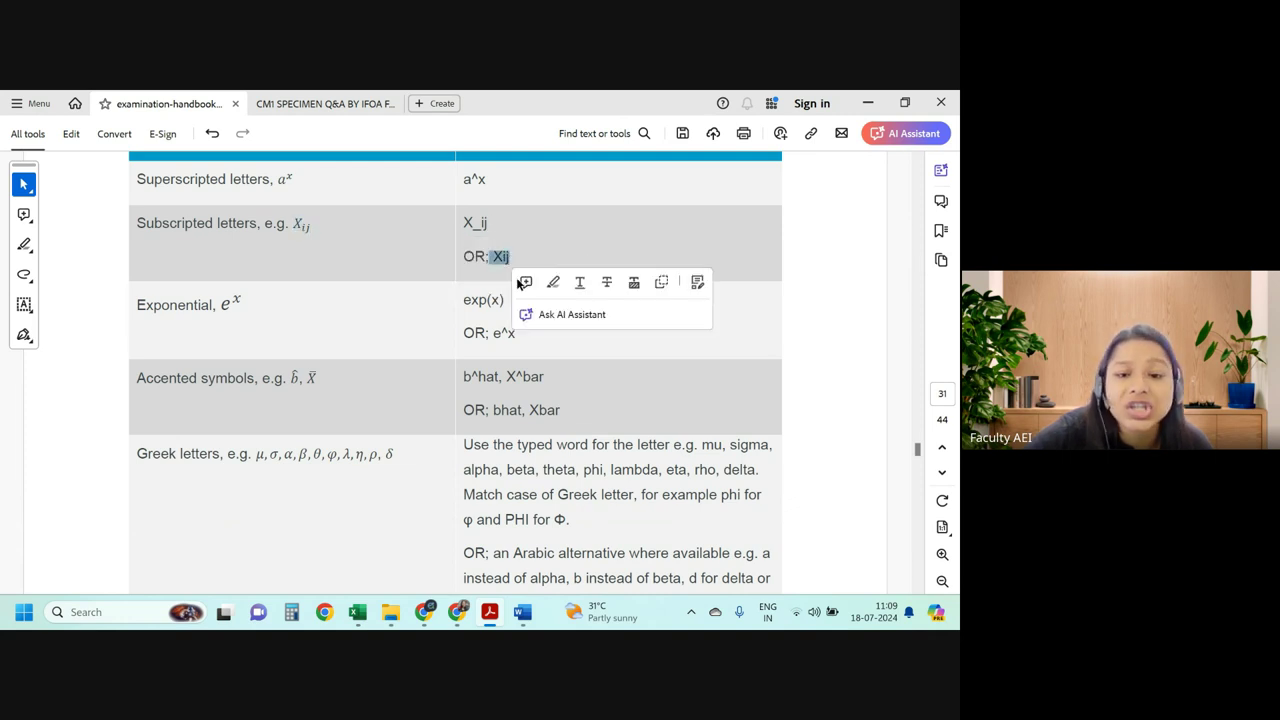
click(551, 284)
Highlight exp(x) in the Exponential row in yellow.
scroll(495, 304, down, 1)
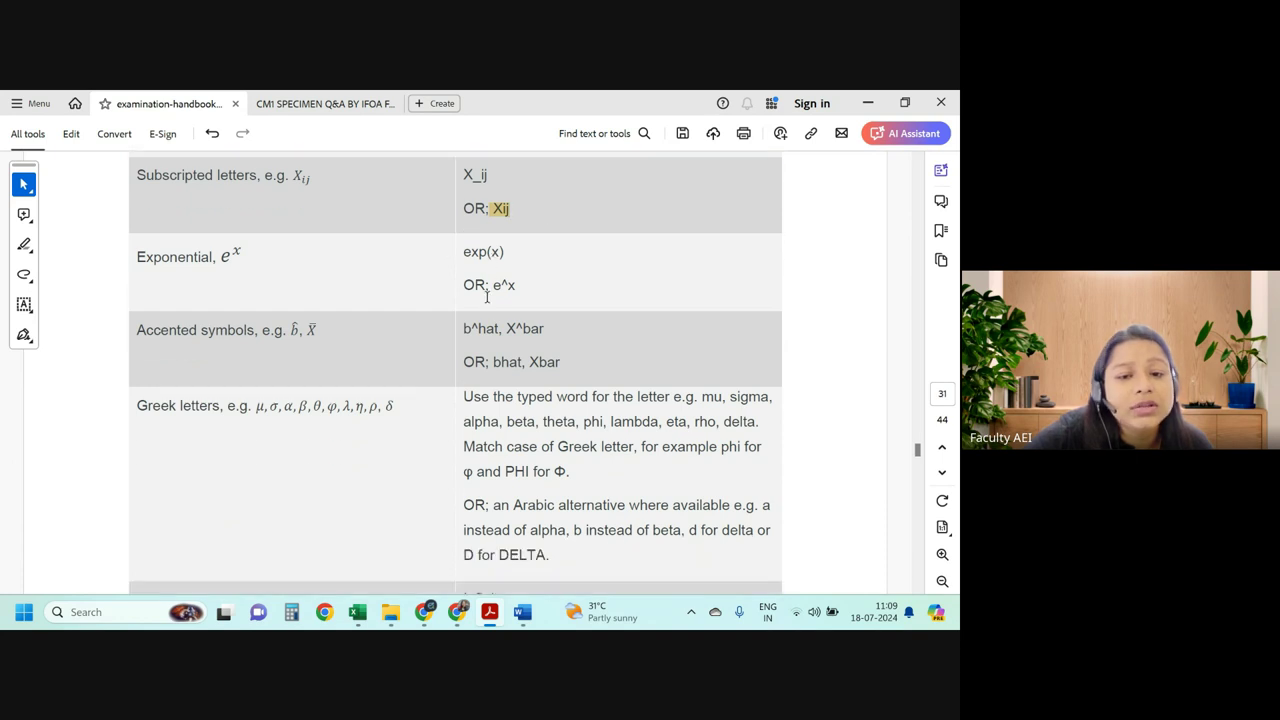
drag(466, 254, 506, 253)
click(549, 282)
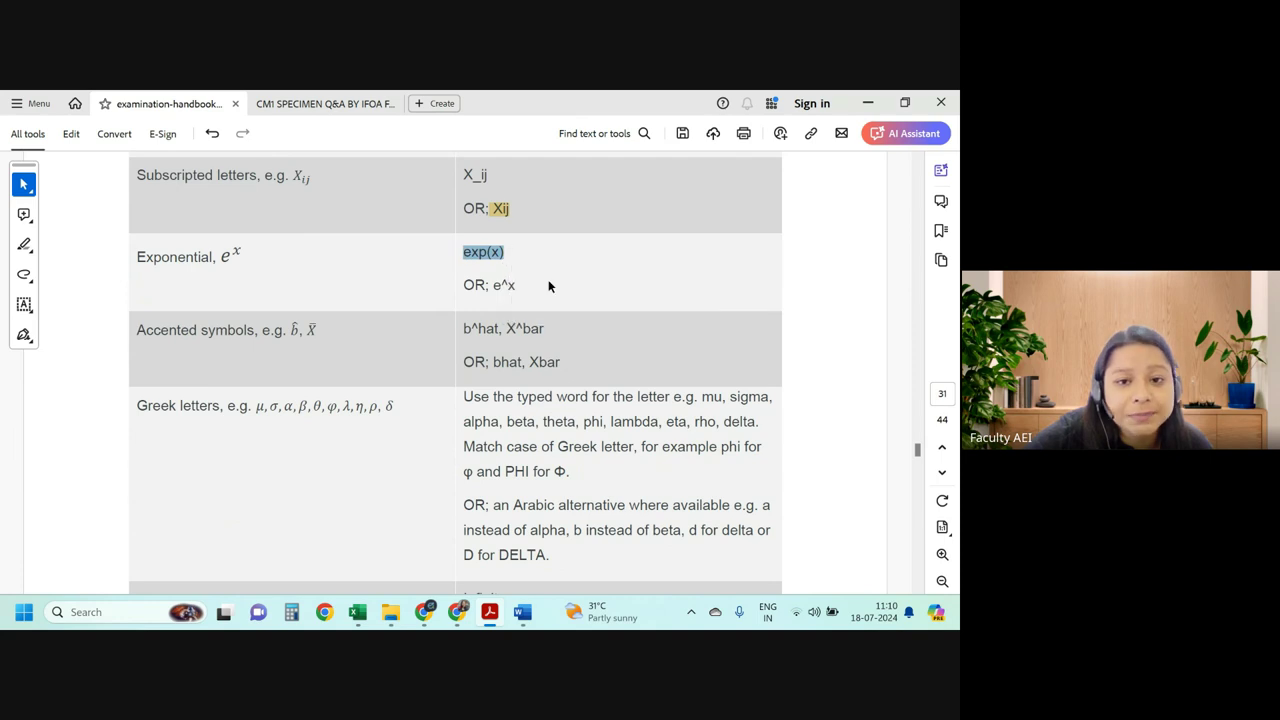
Select the b^hat, Xbar, Greek letters μ to δ and Inf entries for review.
scroll(574, 349, down, 1)
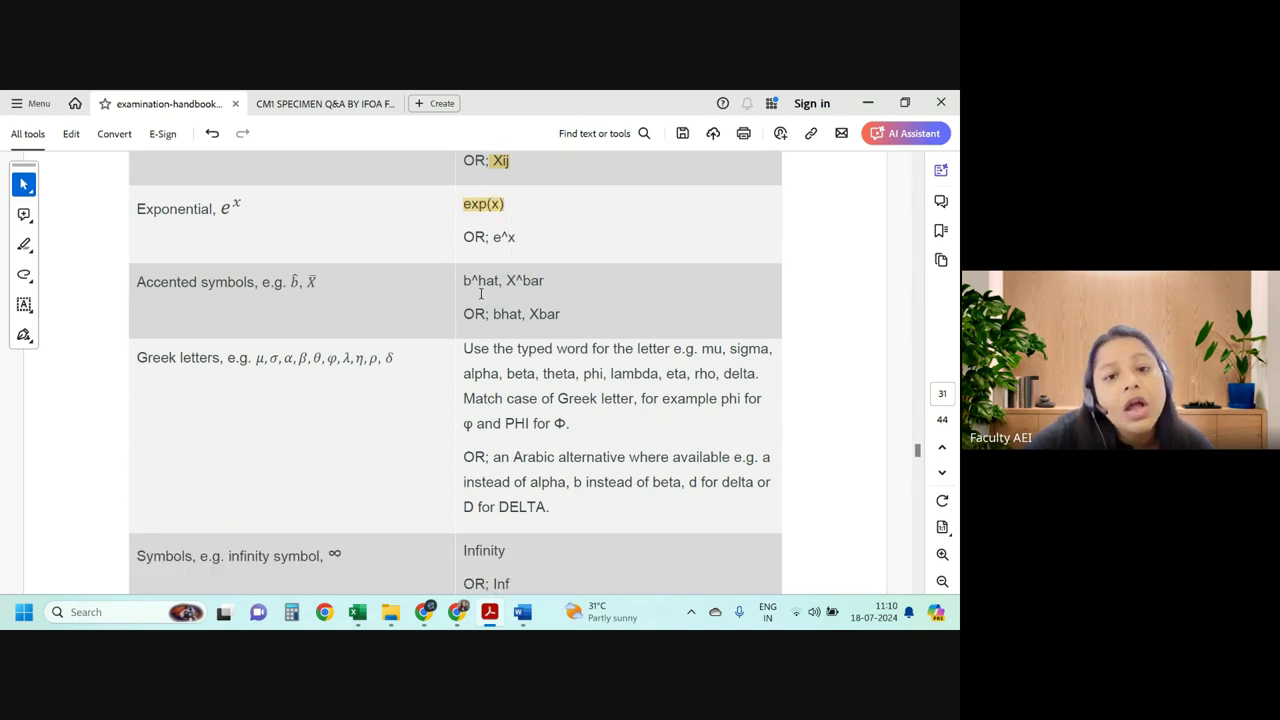
drag(466, 281, 544, 281)
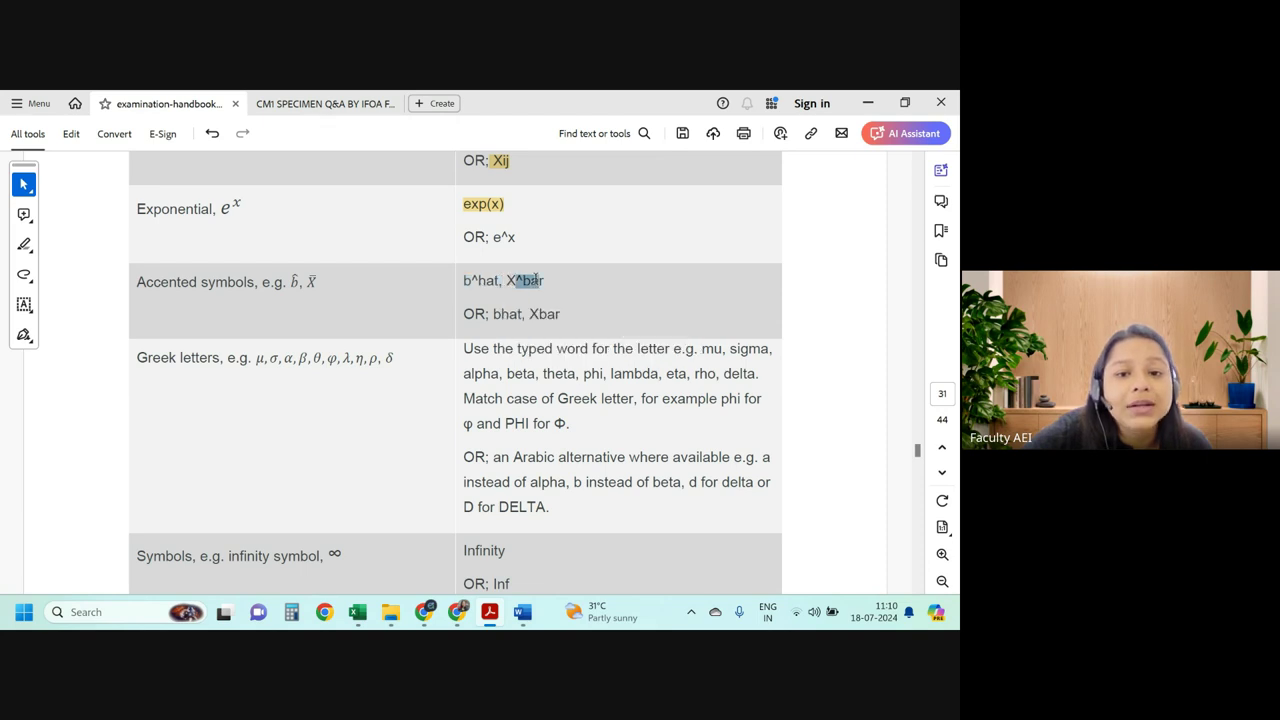
scroll(503, 251, down, 1)
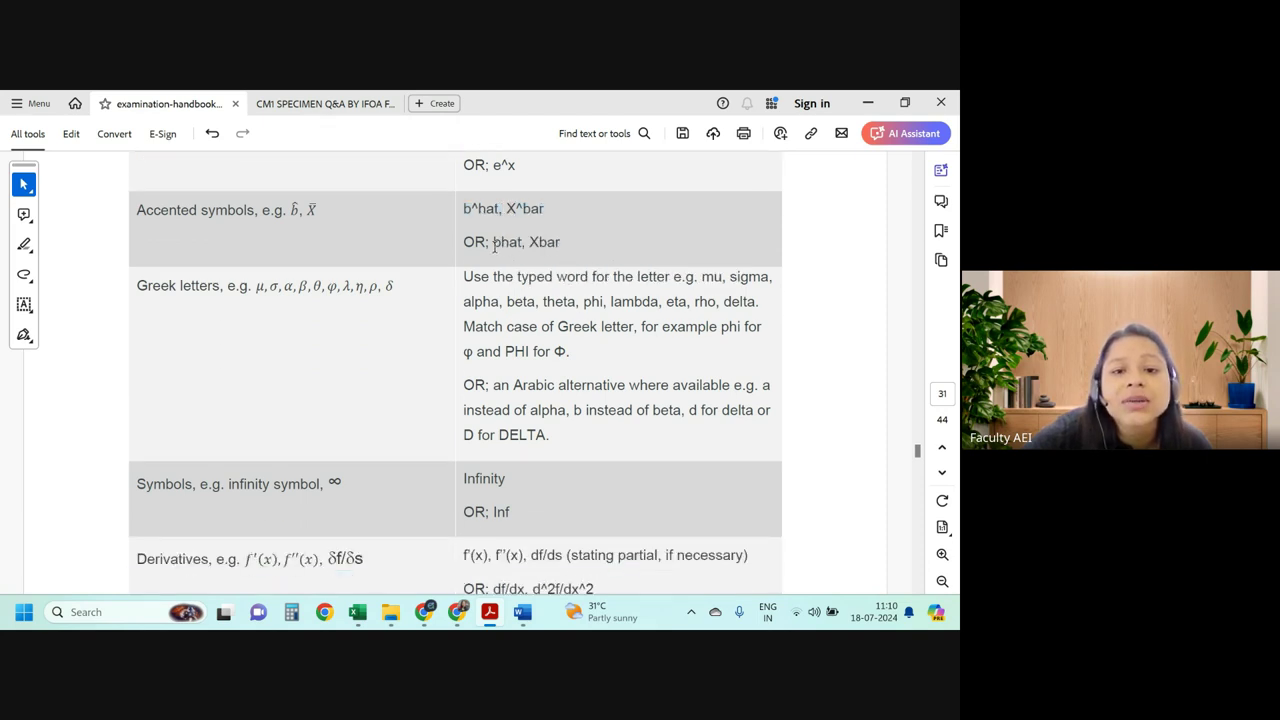
drag(493, 242, 560, 243)
scroll(552, 338, down, 1)
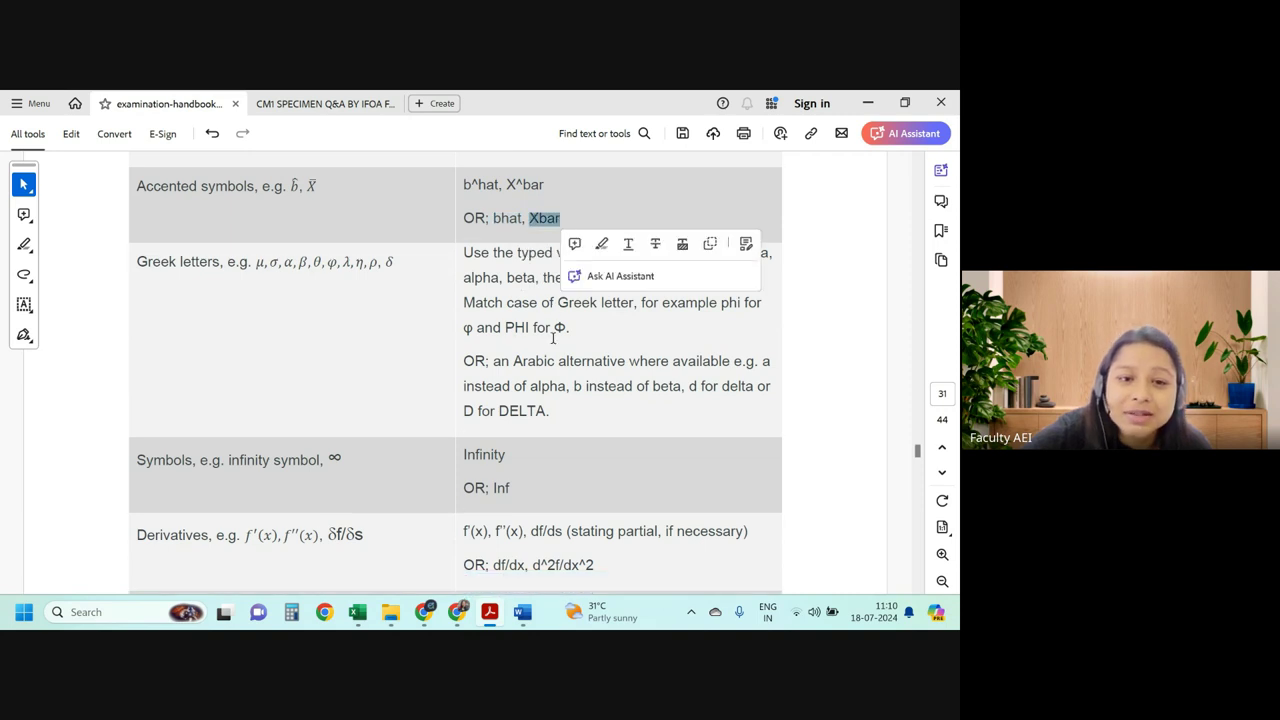
drag(253, 262, 395, 262)
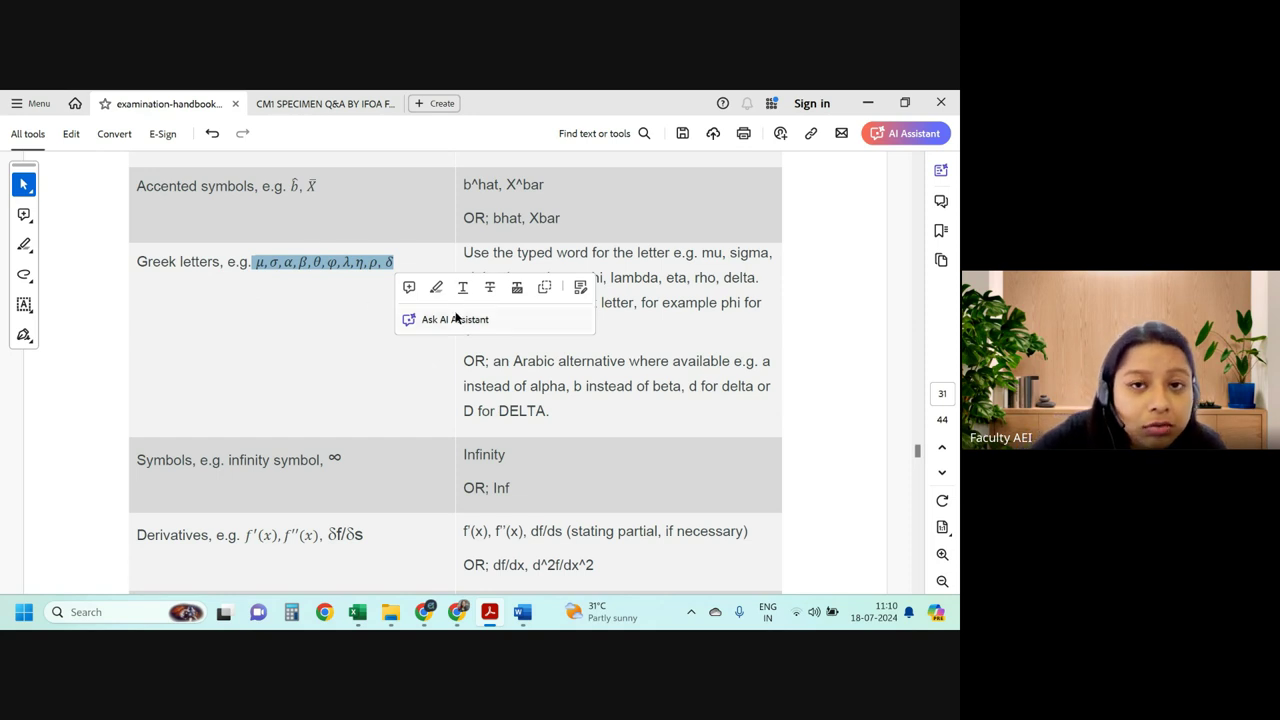
scroll(457, 374, down, 3)
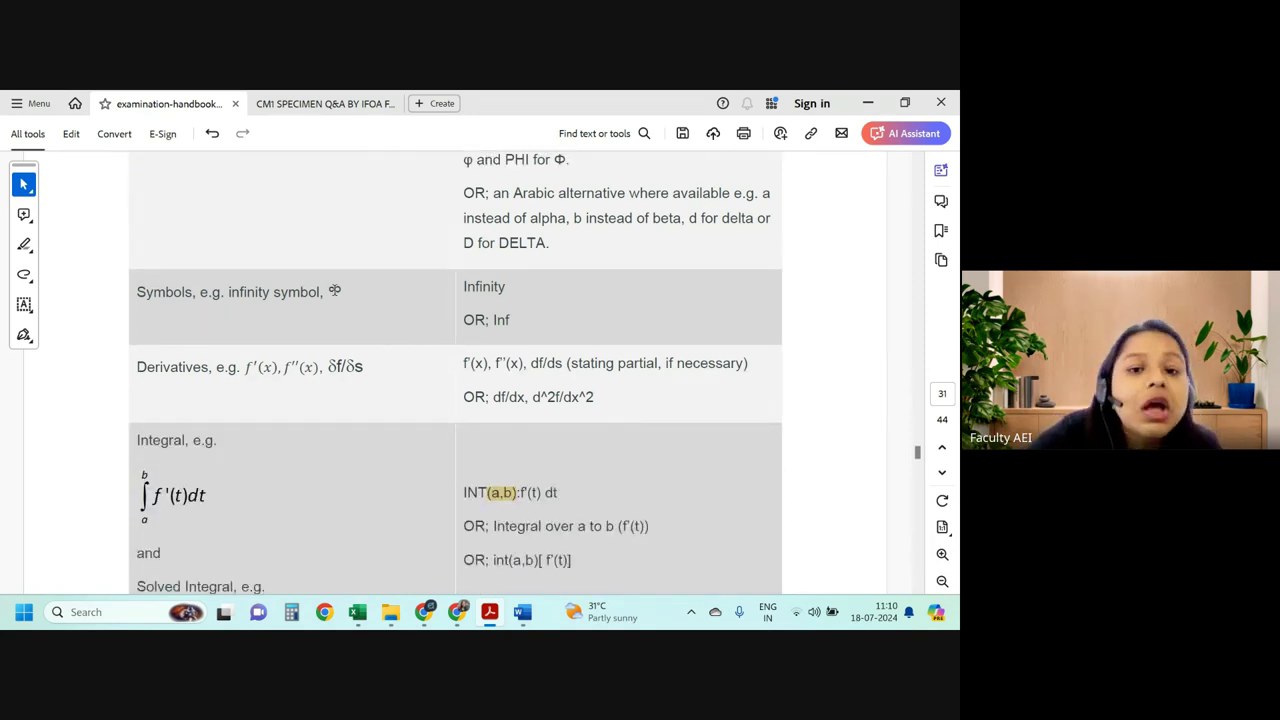
drag(489, 320, 511, 320)
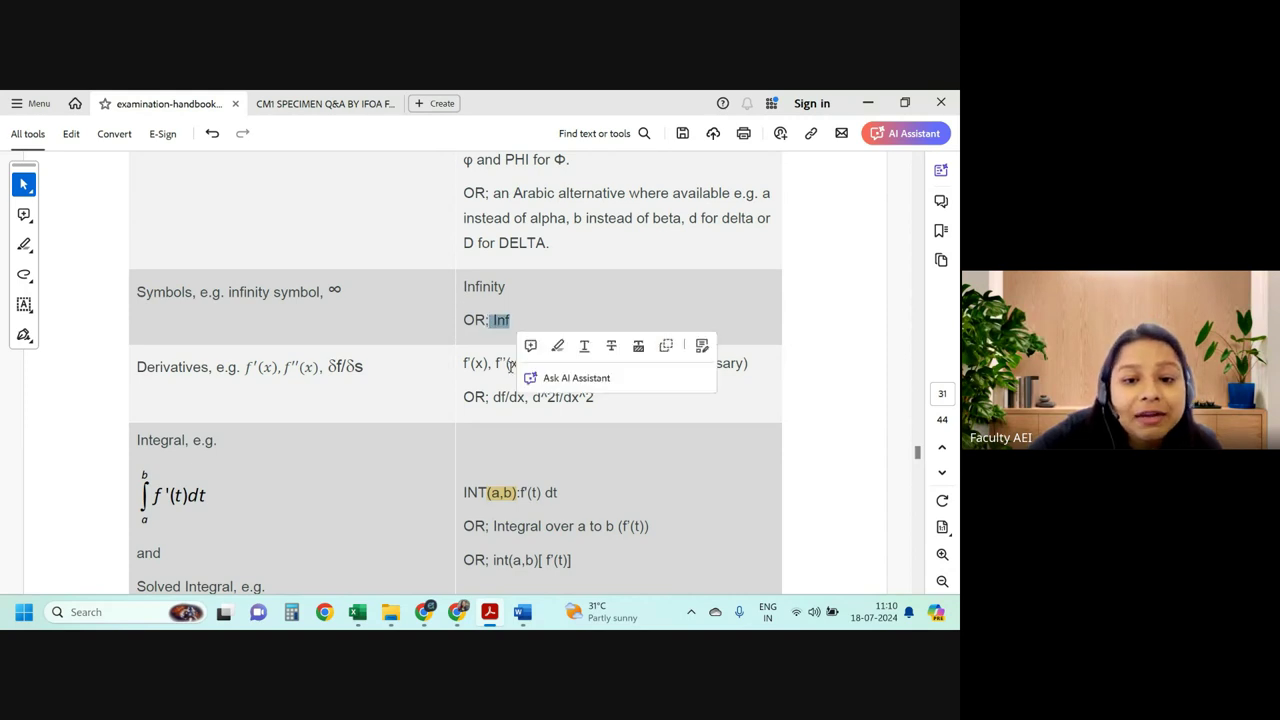
scroll(297, 357, down, 1)
click(229, 320)
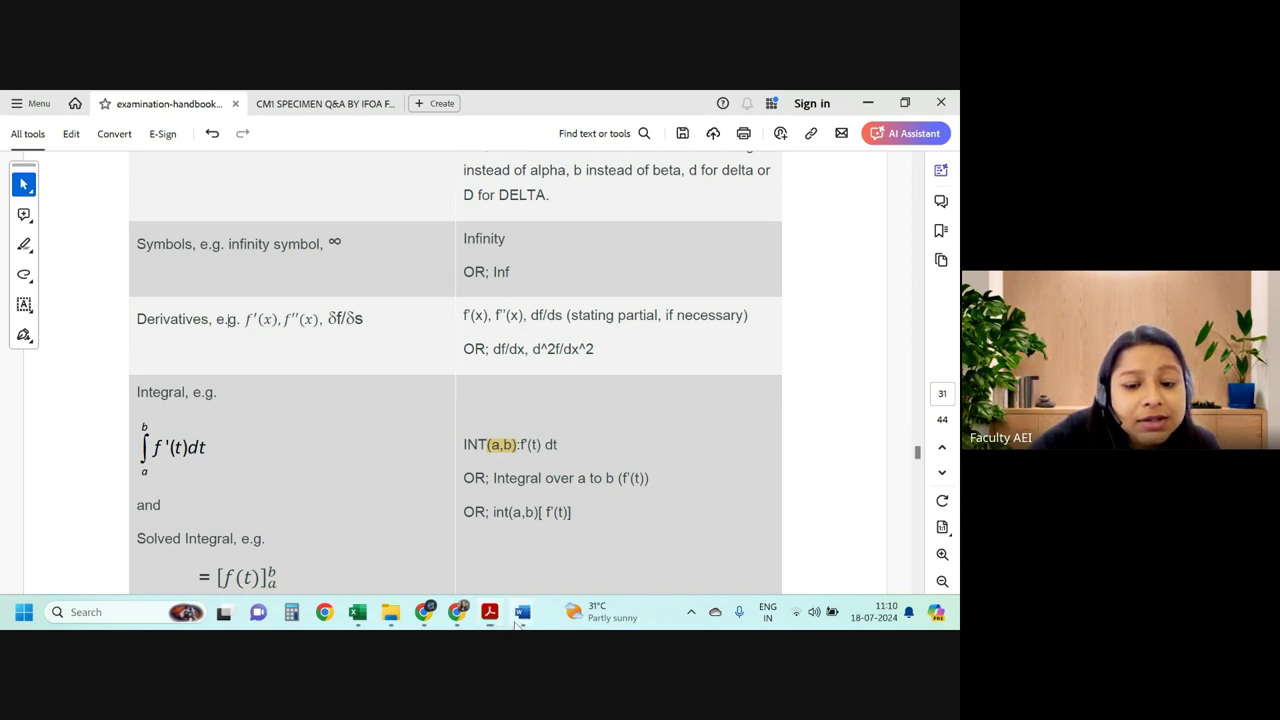
Bring up Word's Document1 and scroll to the area below the = 677 result.
mouse_move(522, 612)
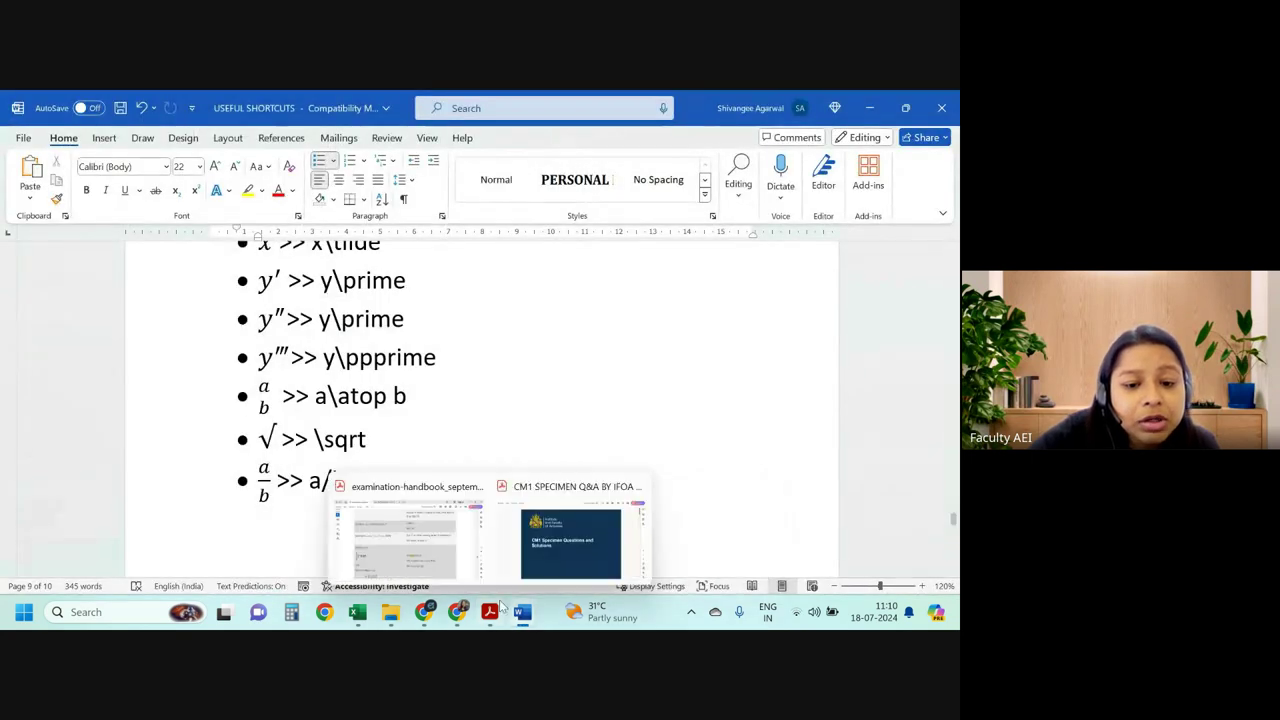
mouse_move(522, 612)
click(365, 520)
scroll(417, 497, up, 5)
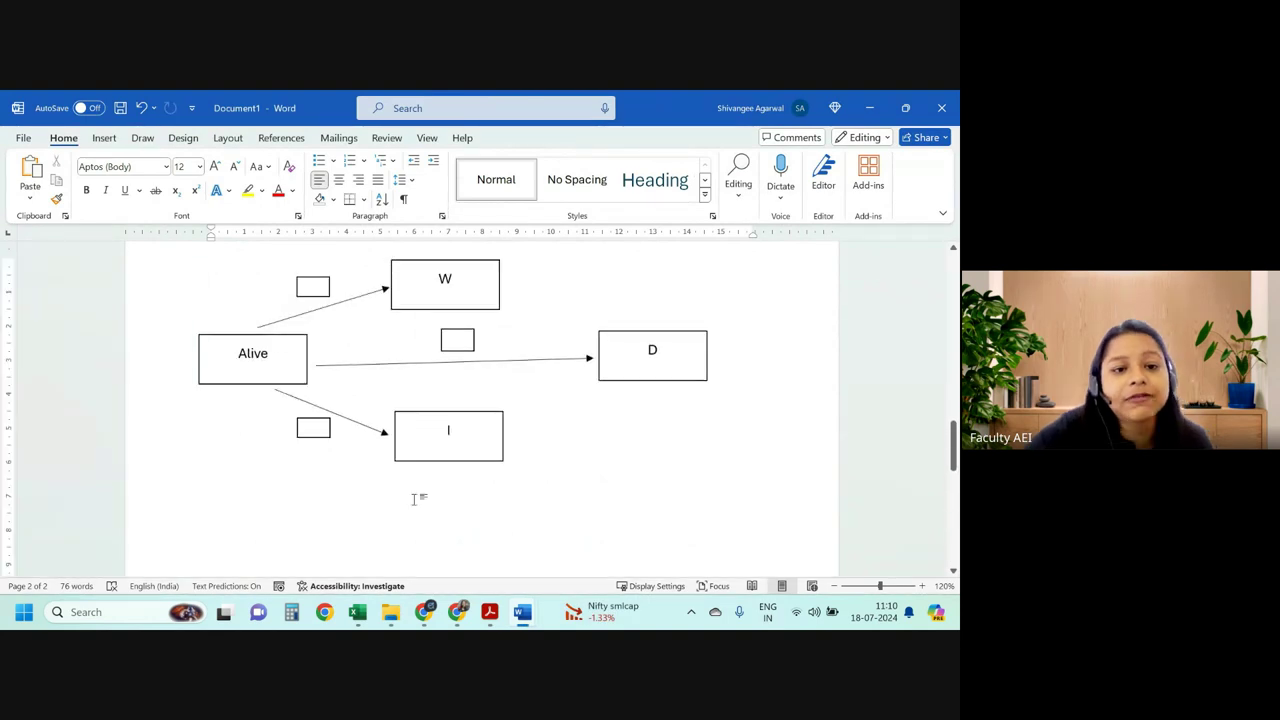
scroll(330, 413, down, 6)
scroll(445, 420, down, 5)
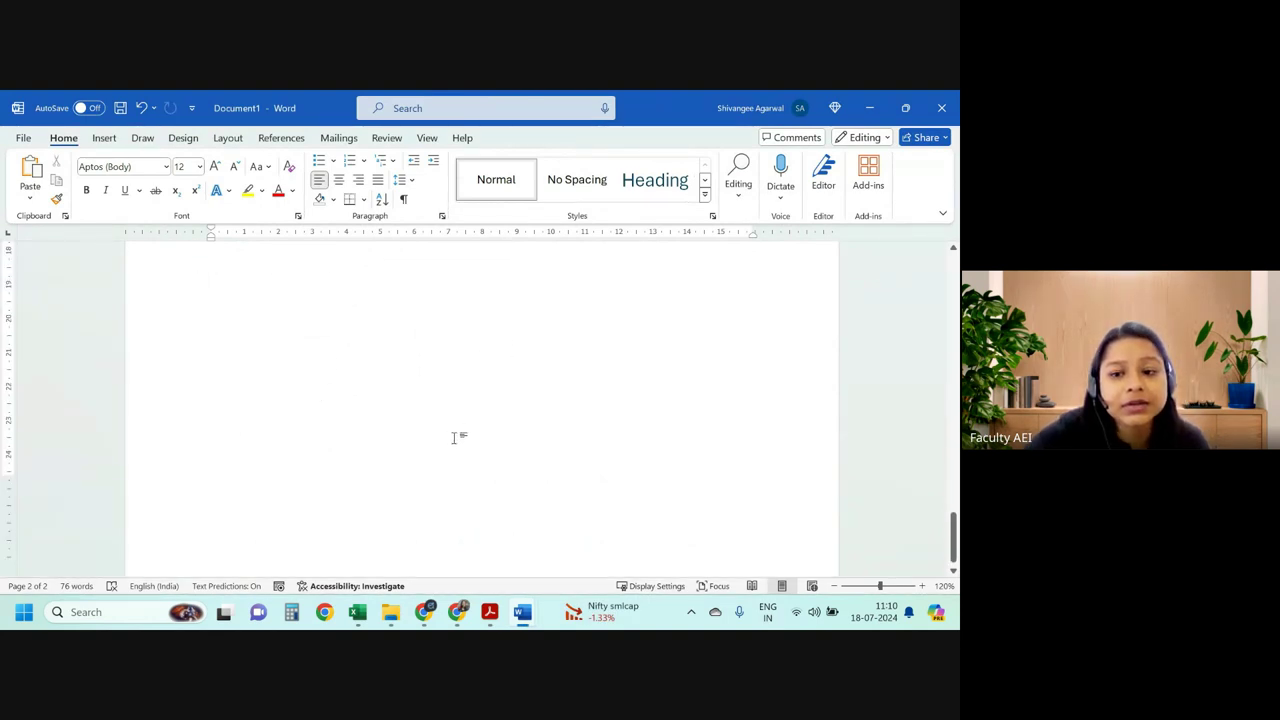
scroll(488, 443, up, 5)
click(357, 380)
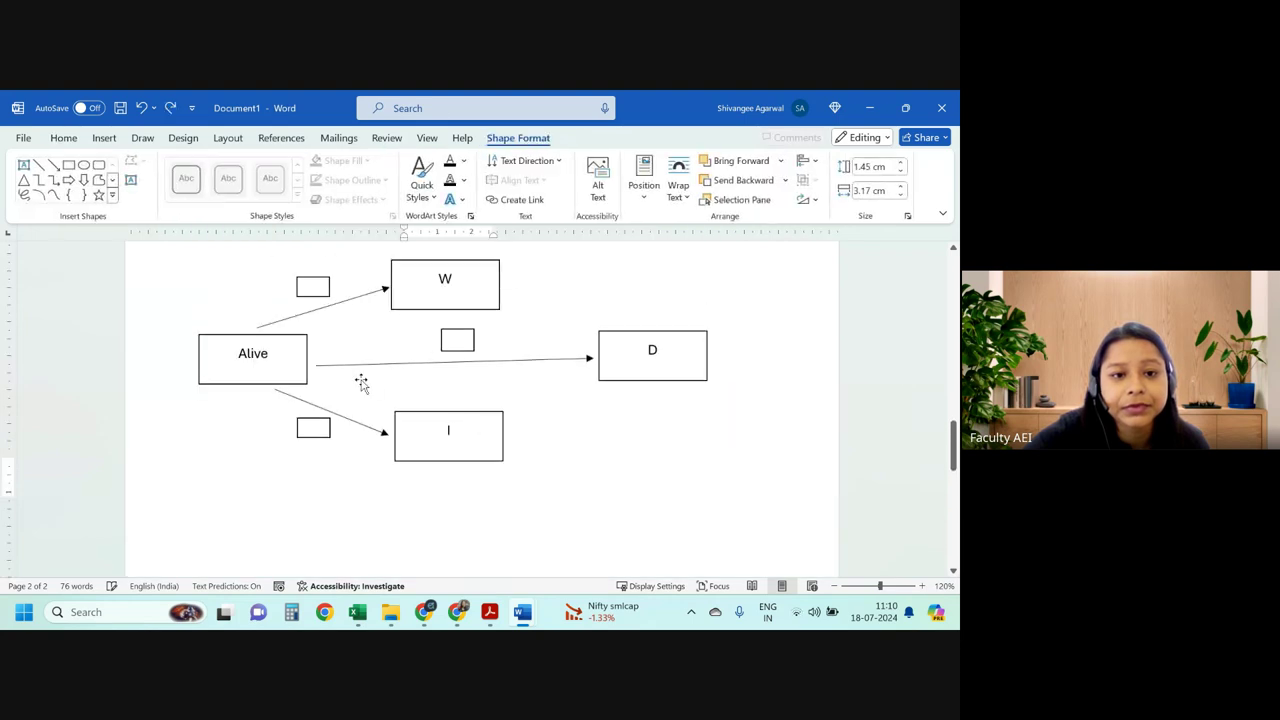
scroll(334, 374, up, 5)
scroll(323, 400, down, 3)
Type f'(x) on the blank line below = 677, then return to the handbook PDF.
click(314, 392)
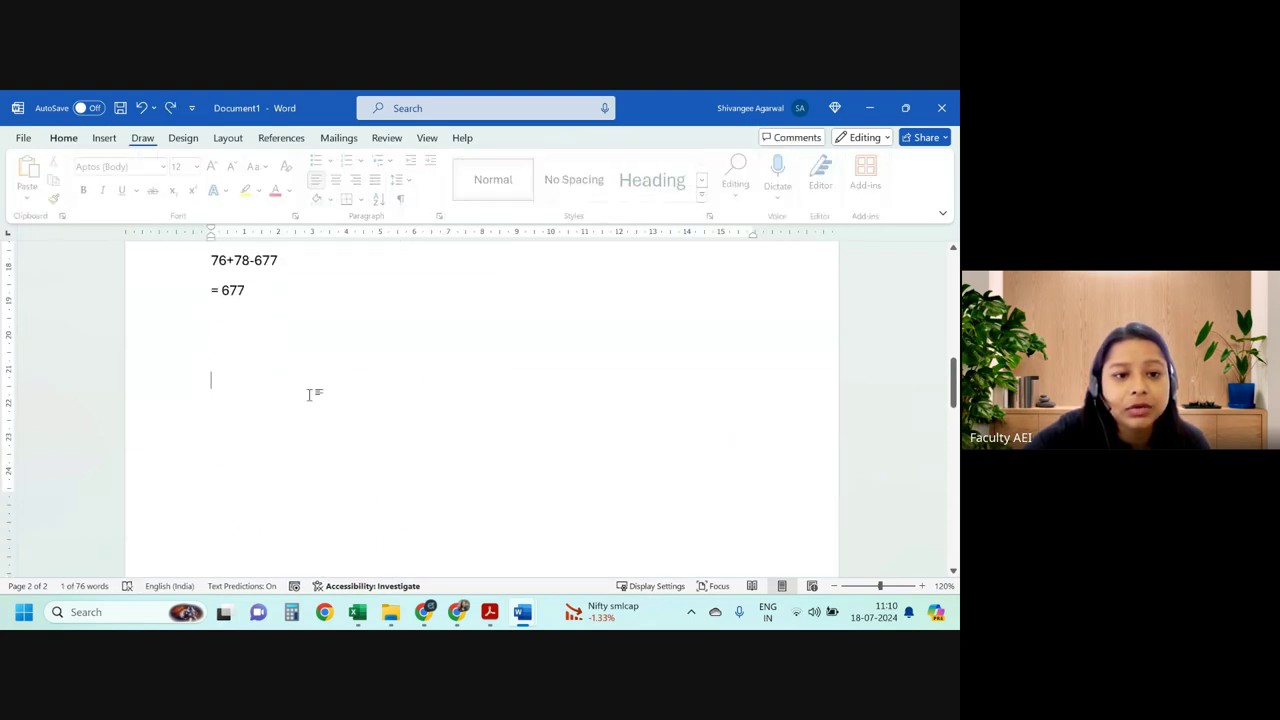
text(f)
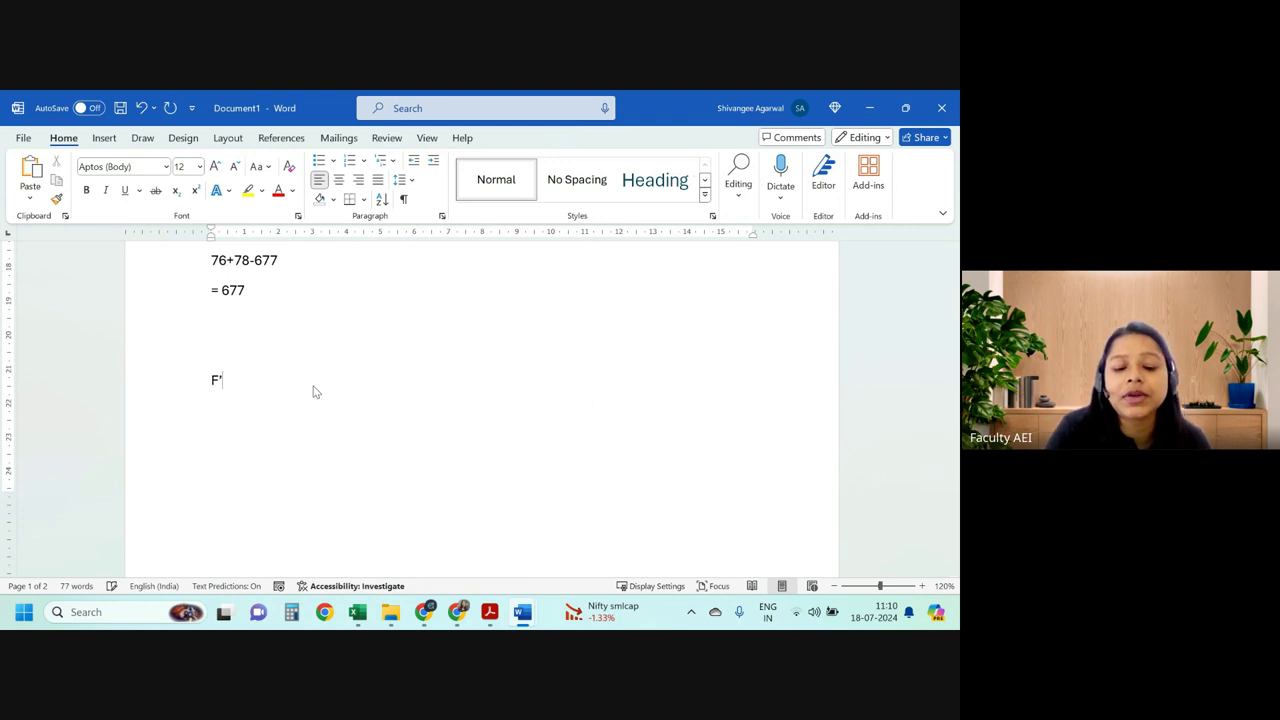
text((x)
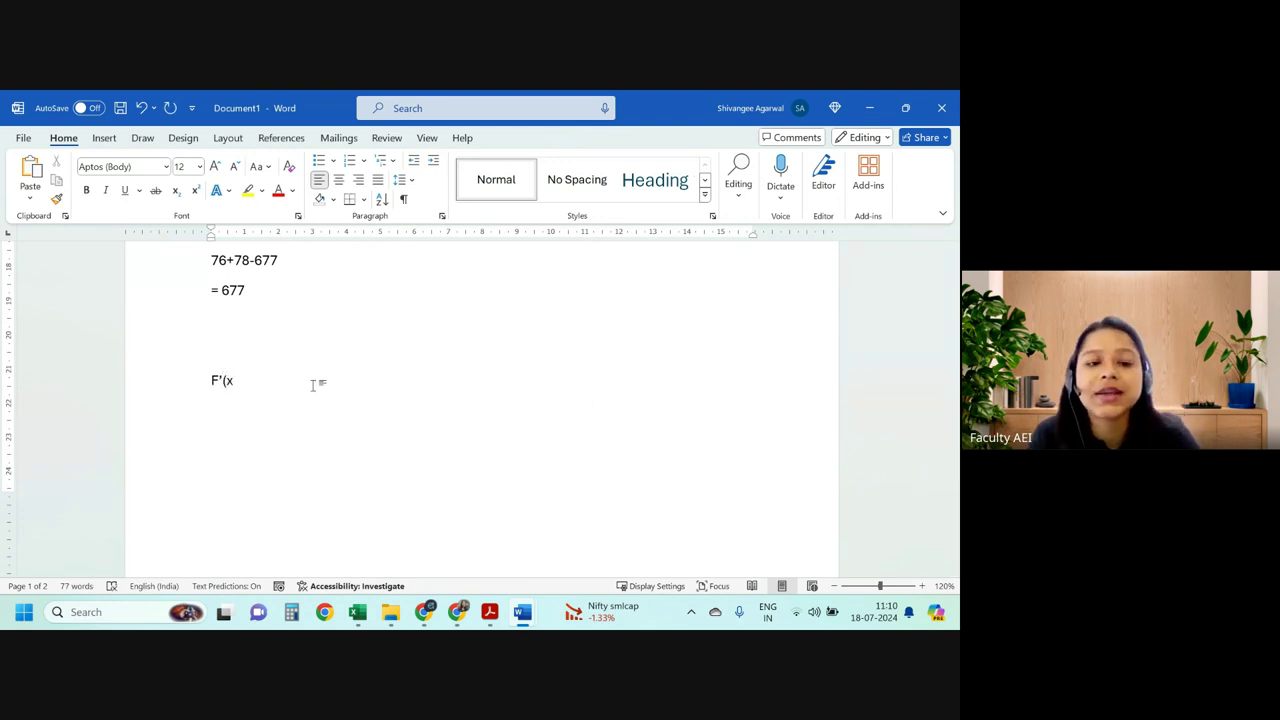
text())
key(BackSpace)
key(BackSpace)
key(BackSpace)
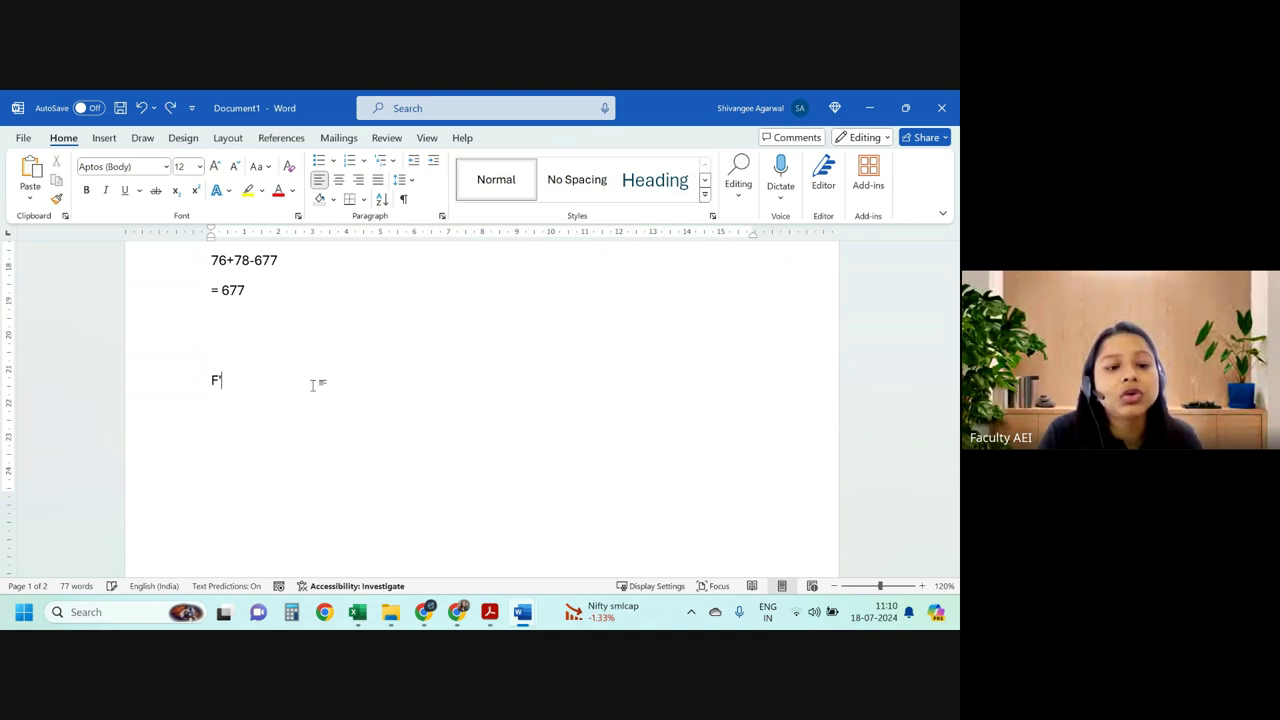
text(()
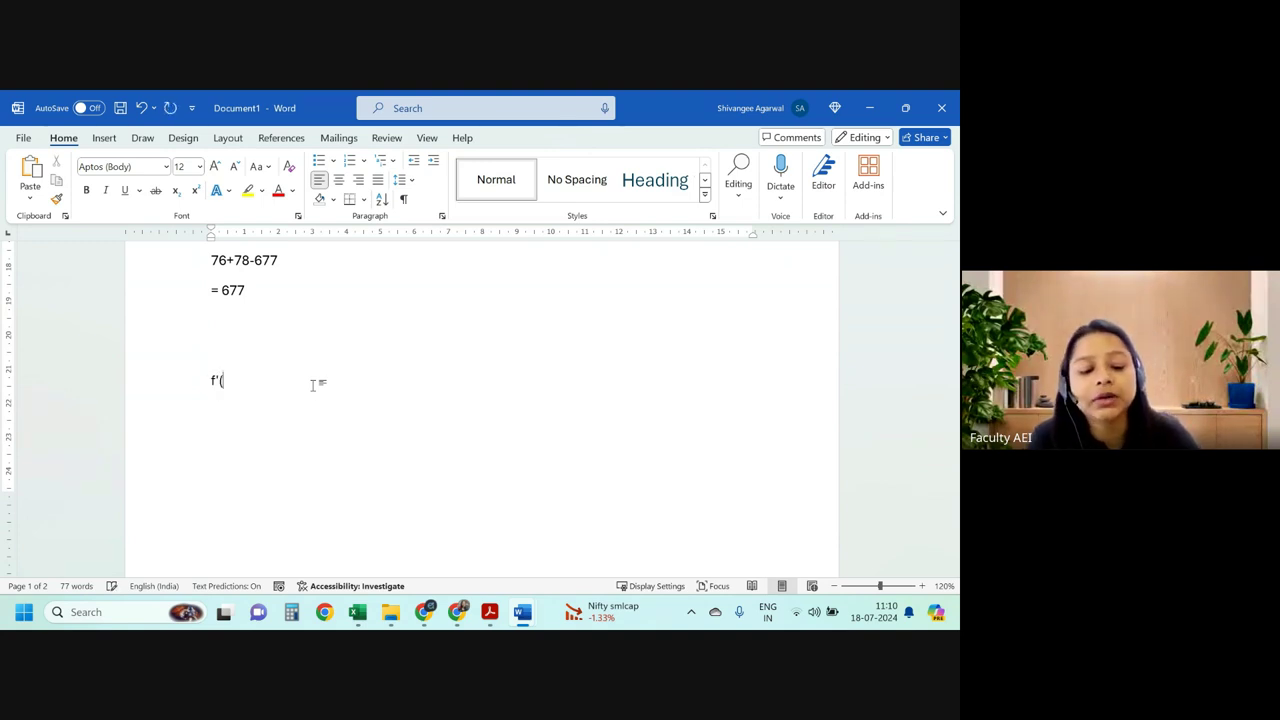
text(x))
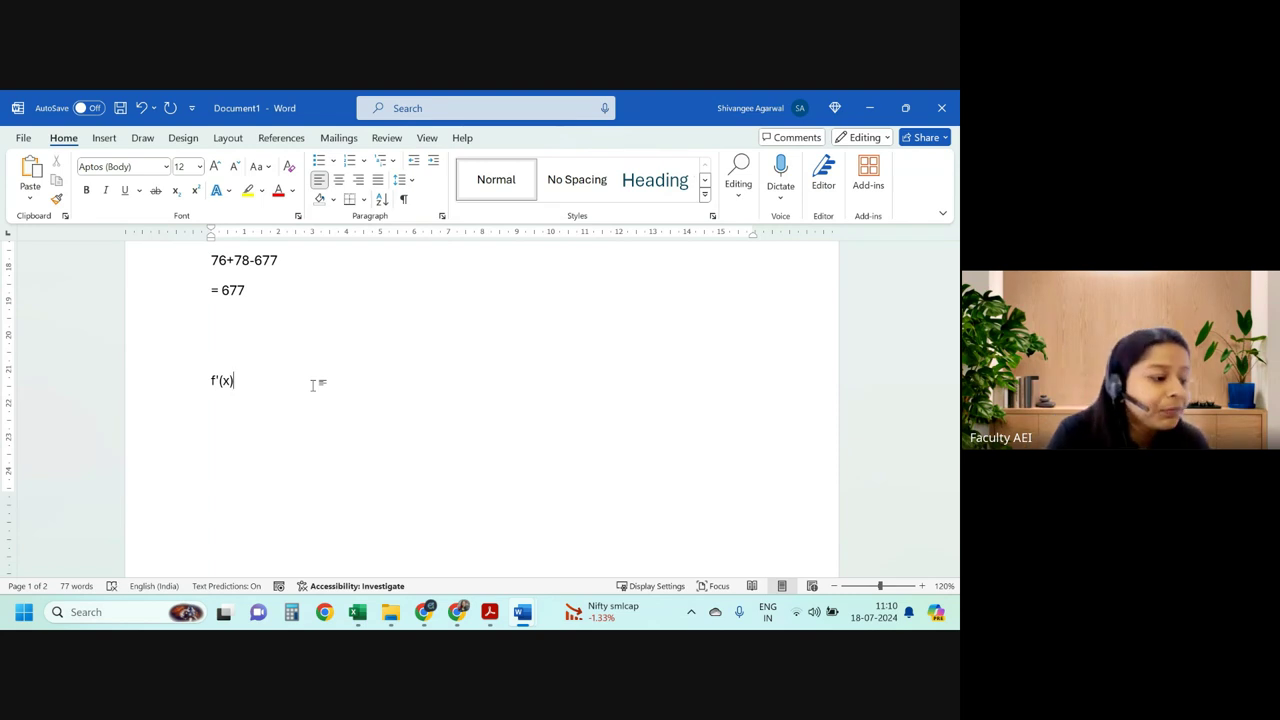
key(alt+Tab)
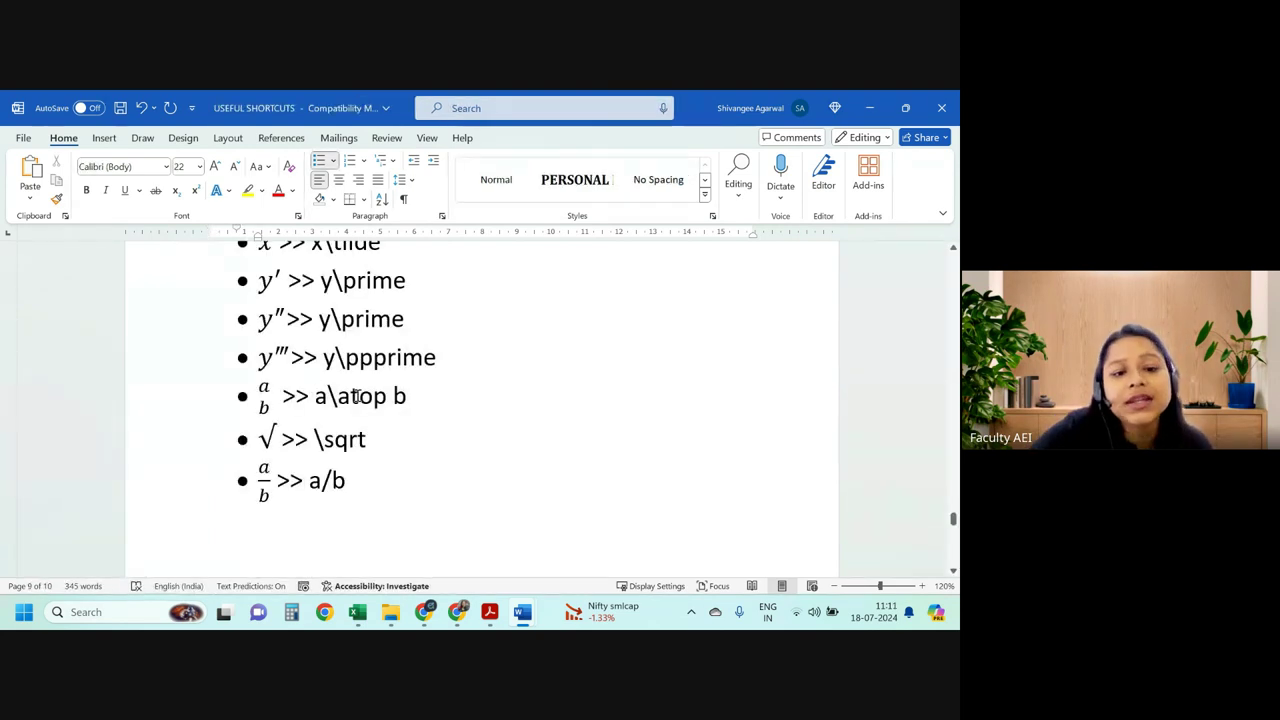
key(alt+Tab)
key(alt+Tab)
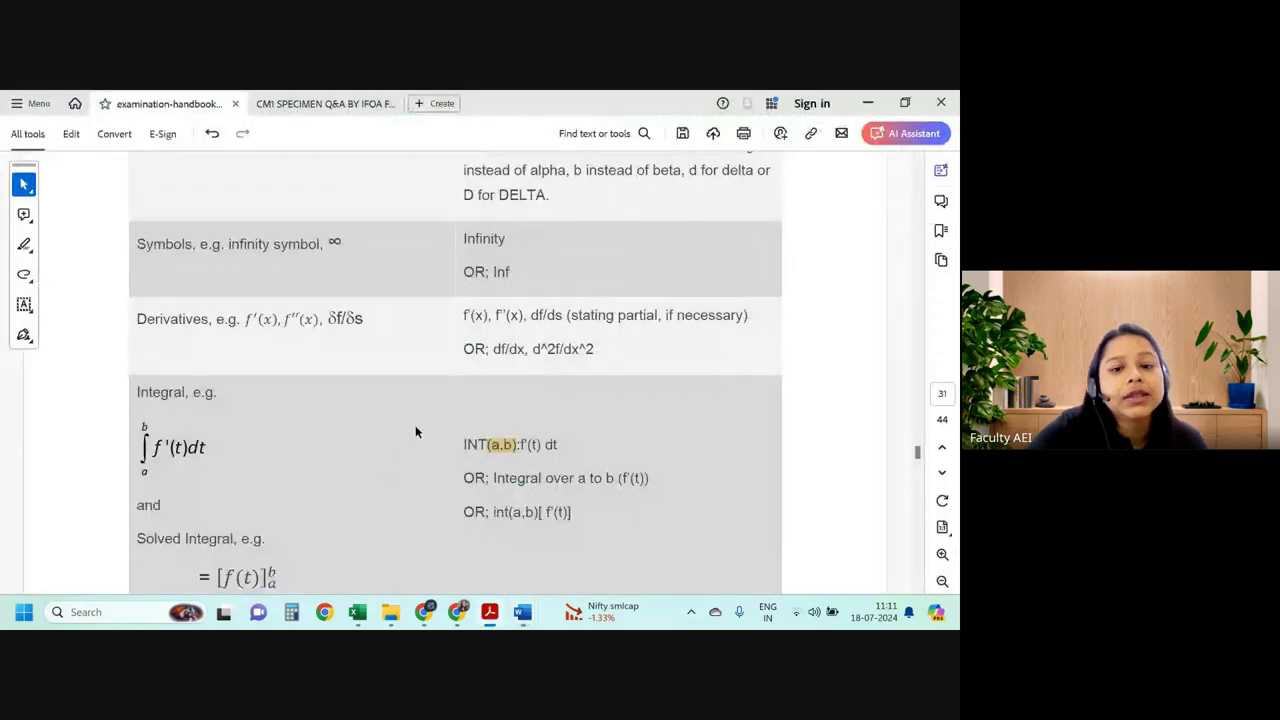
Scroll to the INT(a,b):f'(t) dt integral rows, then start a new Word line below f'(x).
scroll(415, 425, down, 2)
scroll(497, 427, down, 1)
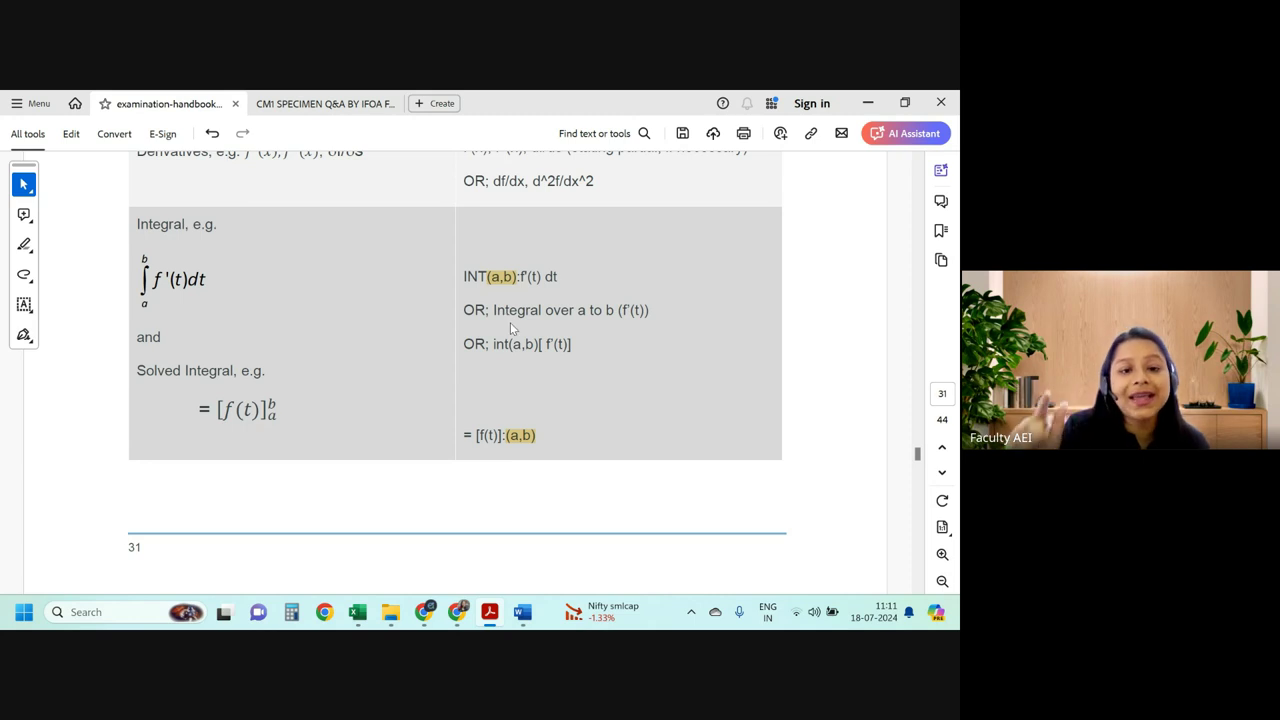
key(alt+Tab)
key(Return)
Type Int(0,inf): [f(x)dx], start the next line with 'su', and return to Acrobat.
text(I)
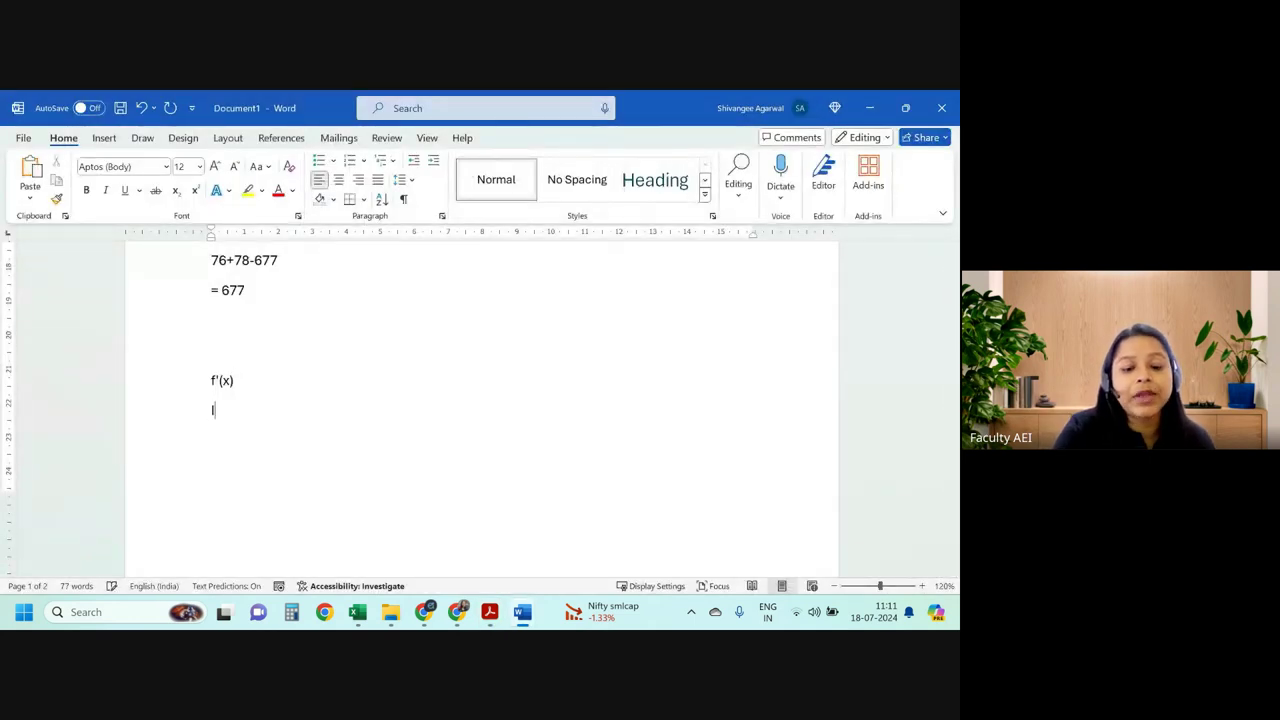
text(nt()
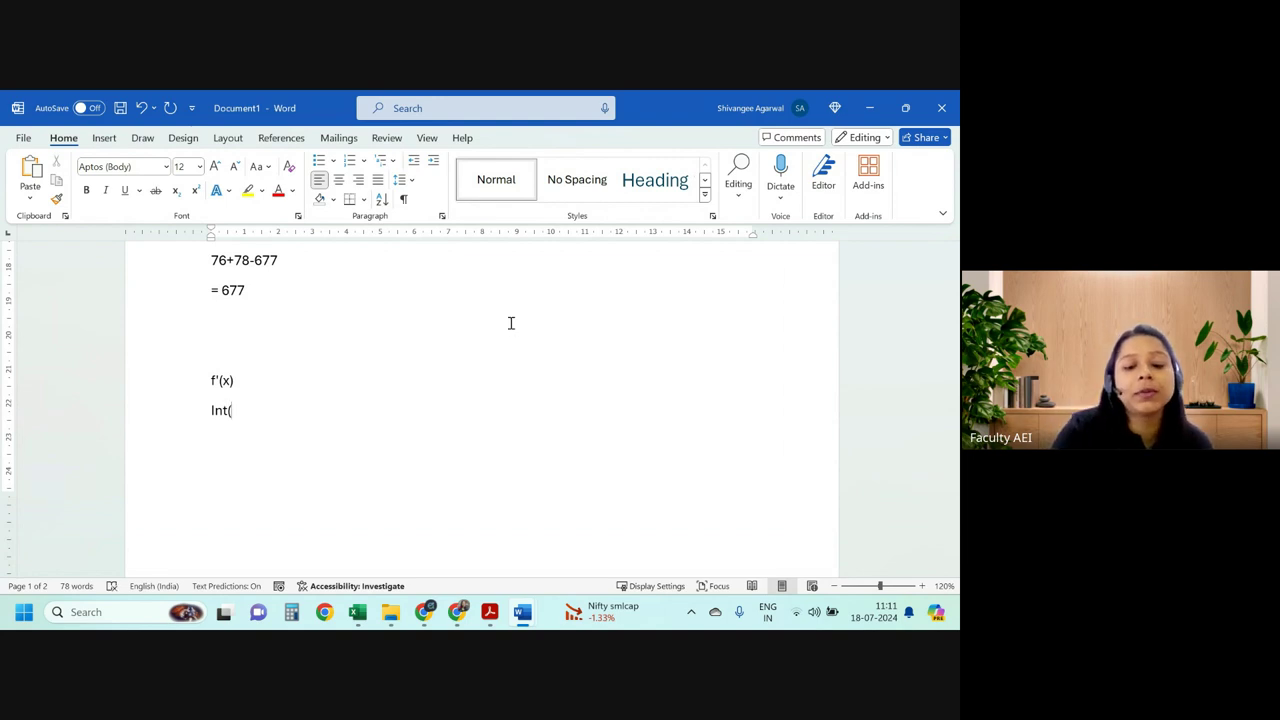
text(0,in)
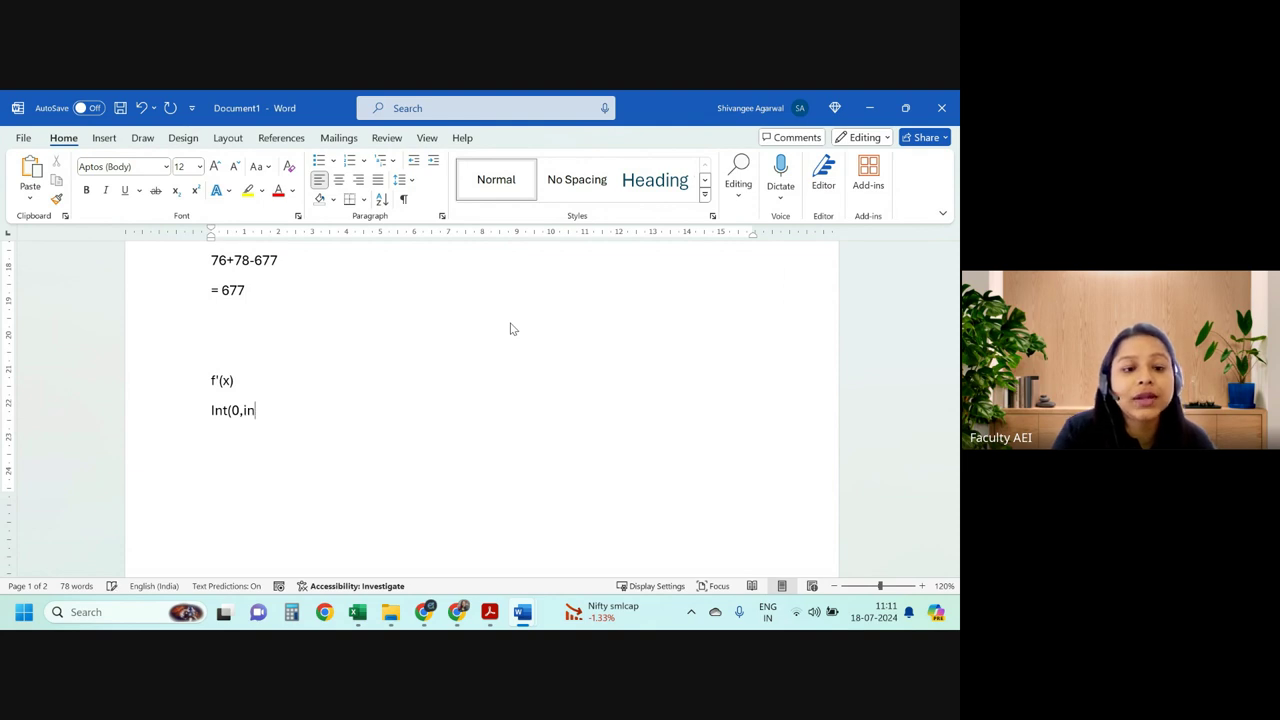
text(f):)
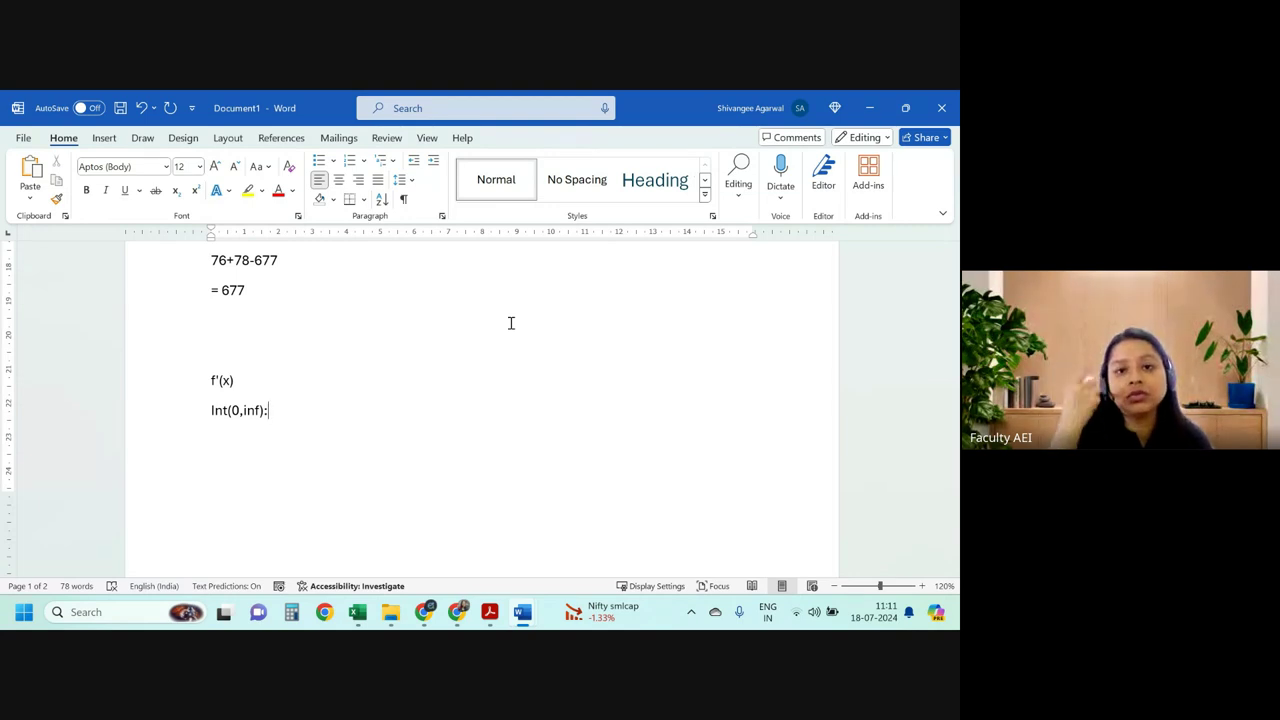
text(f()
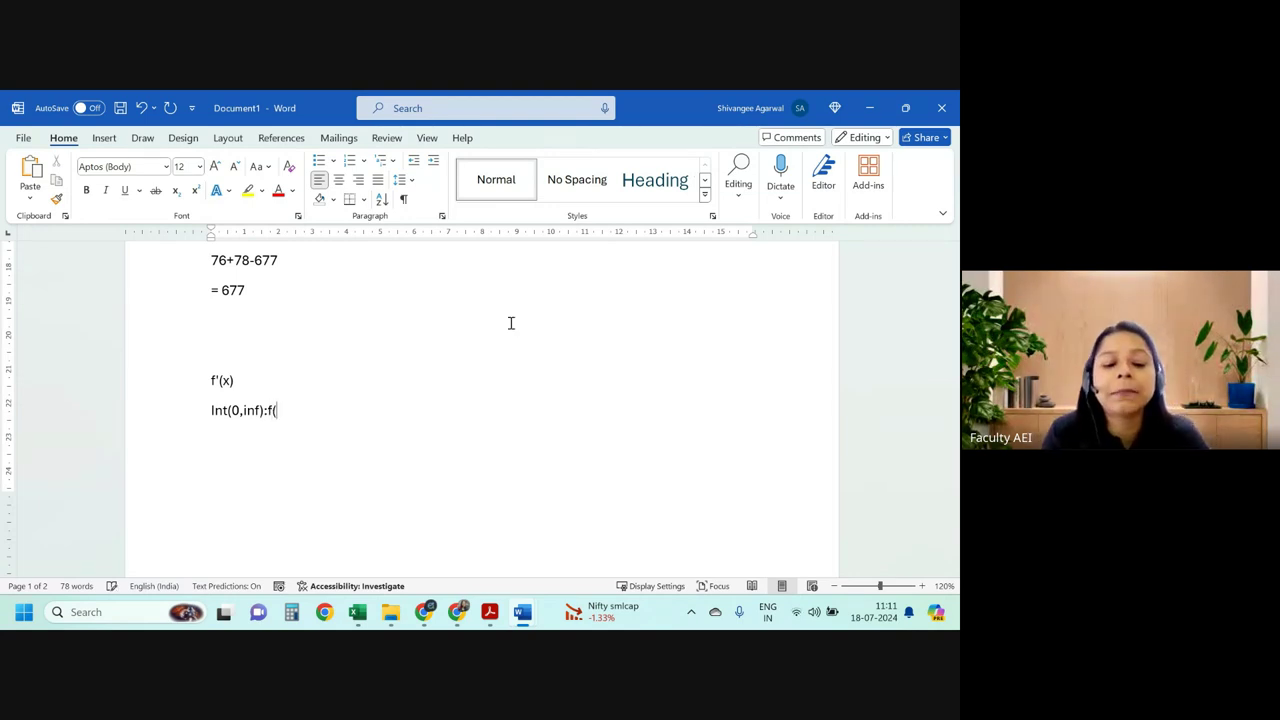
key(BackSpace)
key(BackSpace)
text( f(x)dx)
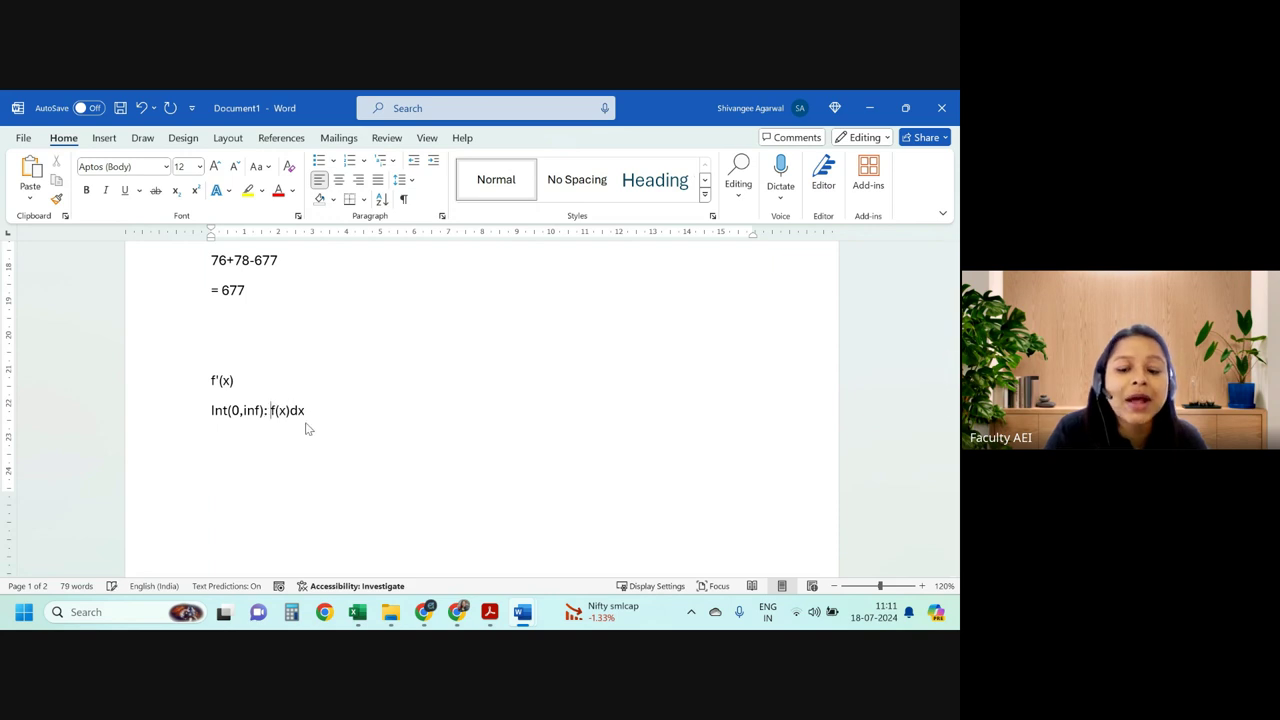
text()dc [)
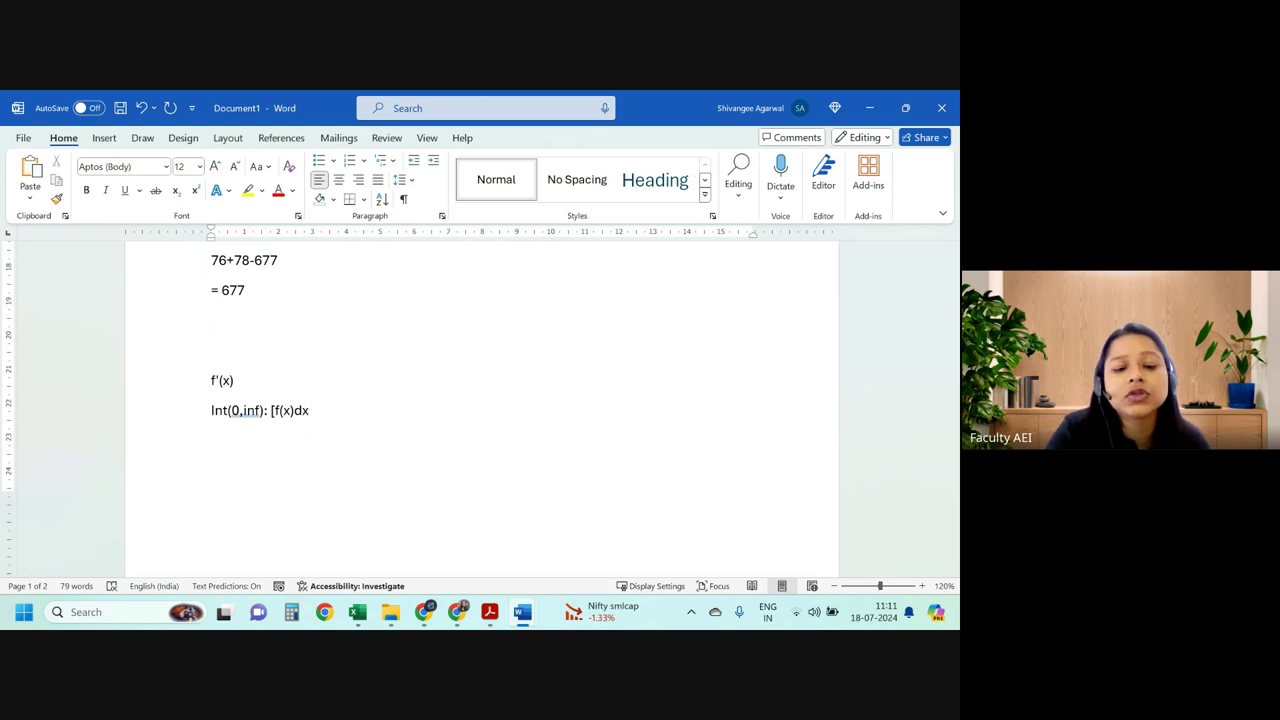
click(308, 428)
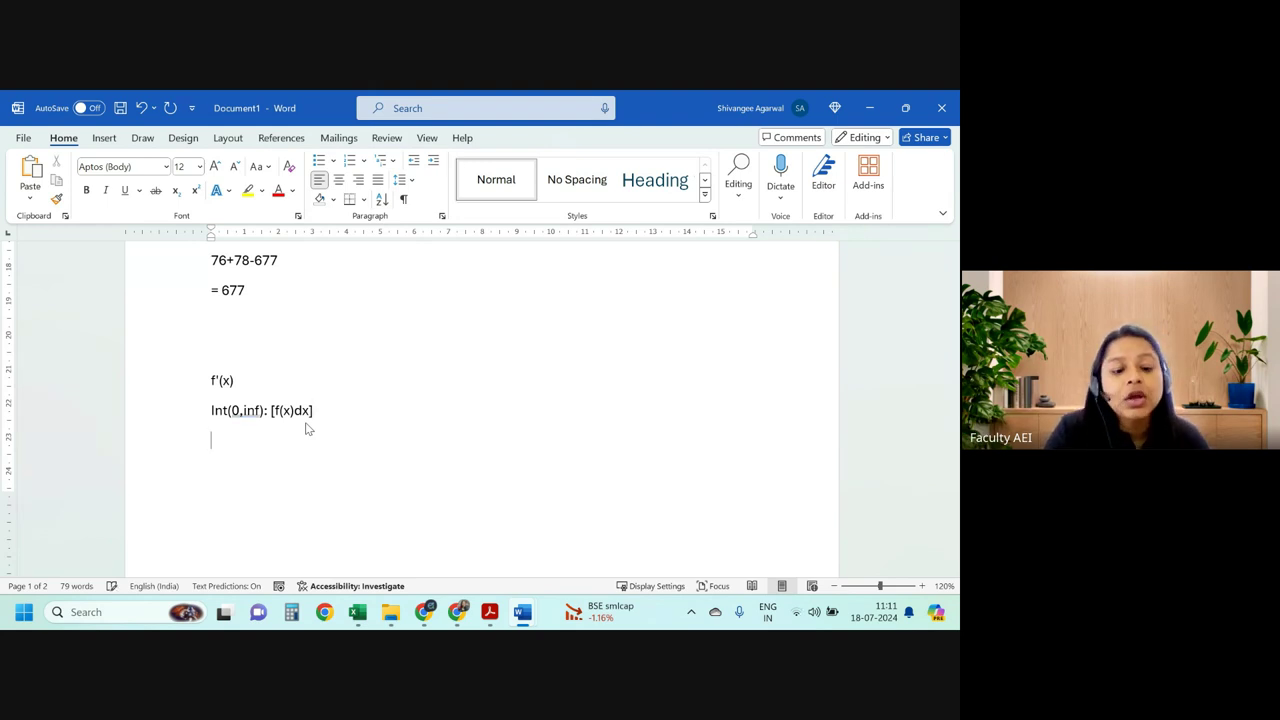
text(sum)
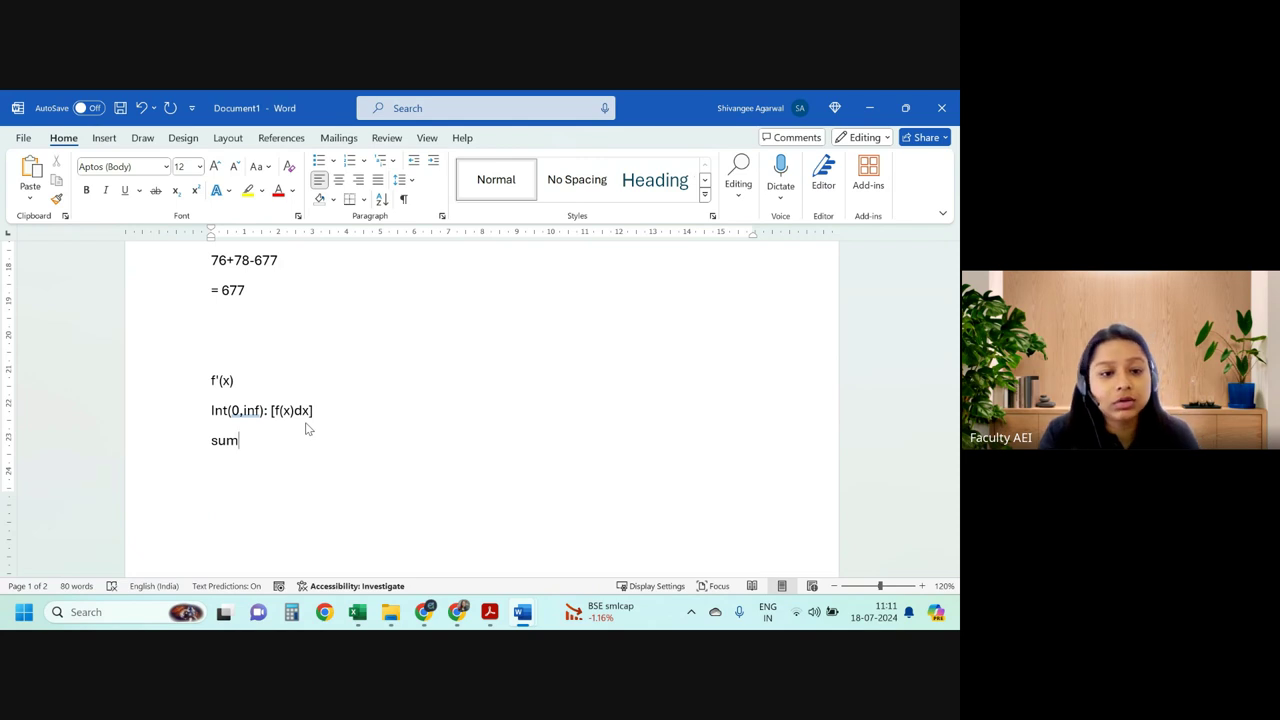
key(alt+Tab)
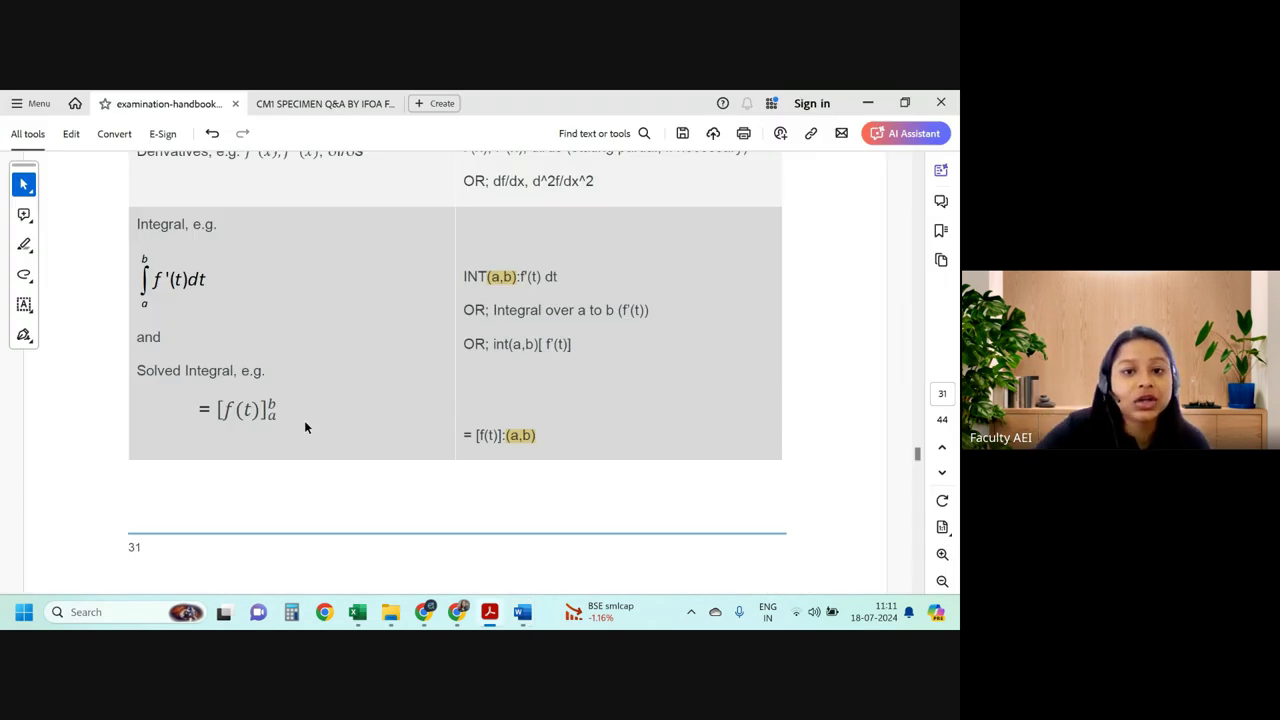
Scroll page 31 to the solved integral = [f(t)]:(a,b) and select, then deselect, its (a,b) highlight.
scroll(476, 420, down, 3)
scroll(478, 427, down, 5)
scroll(440, 400, up, 10)
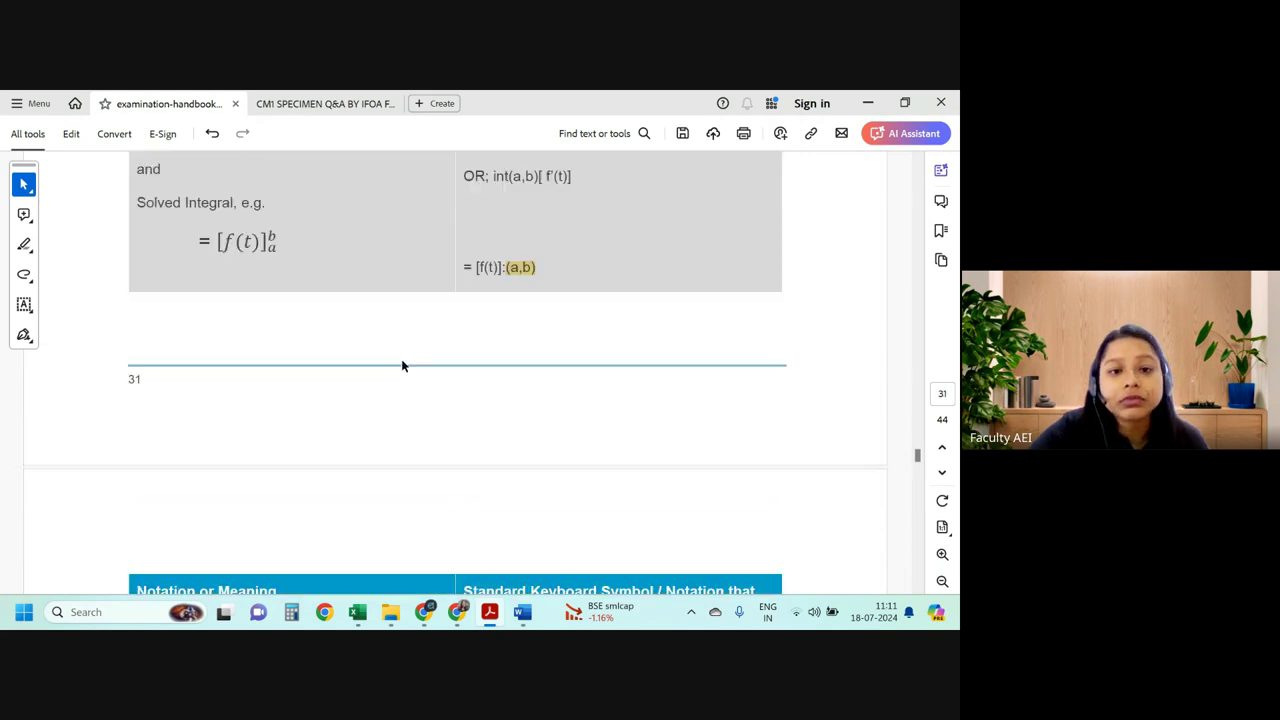
scroll(411, 331, down, 2)
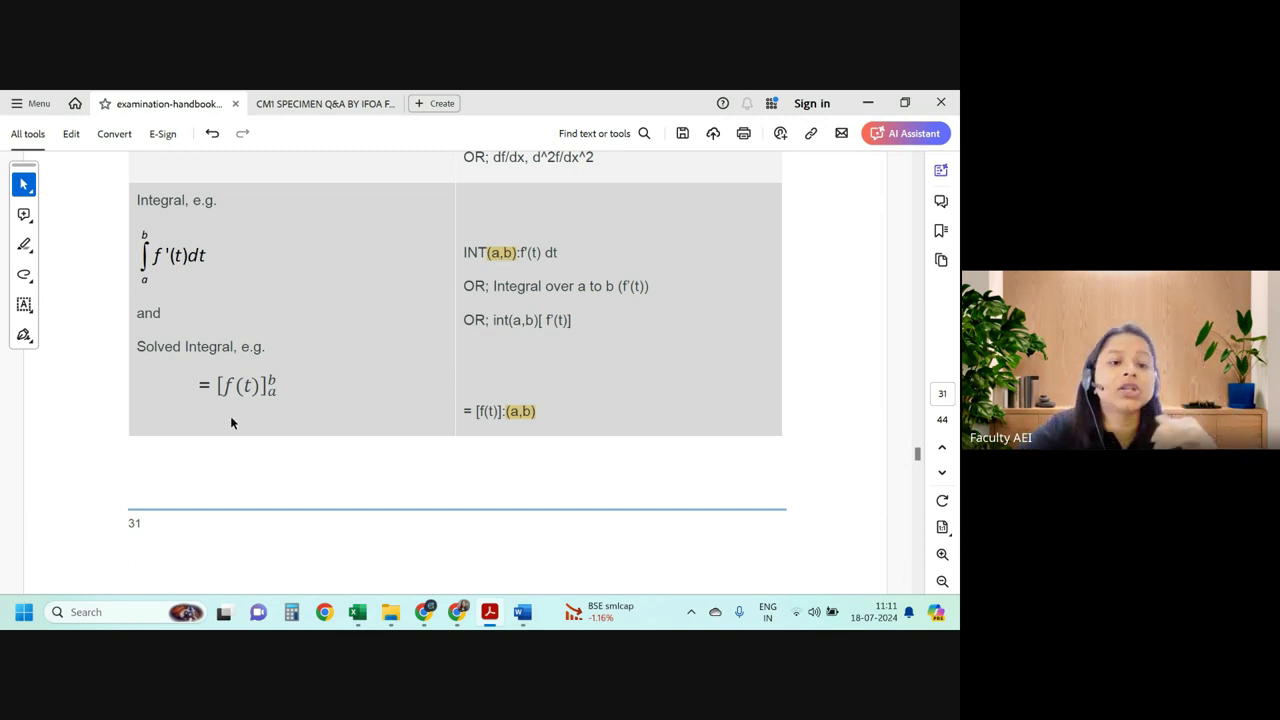
scroll(230, 418, down, 1)
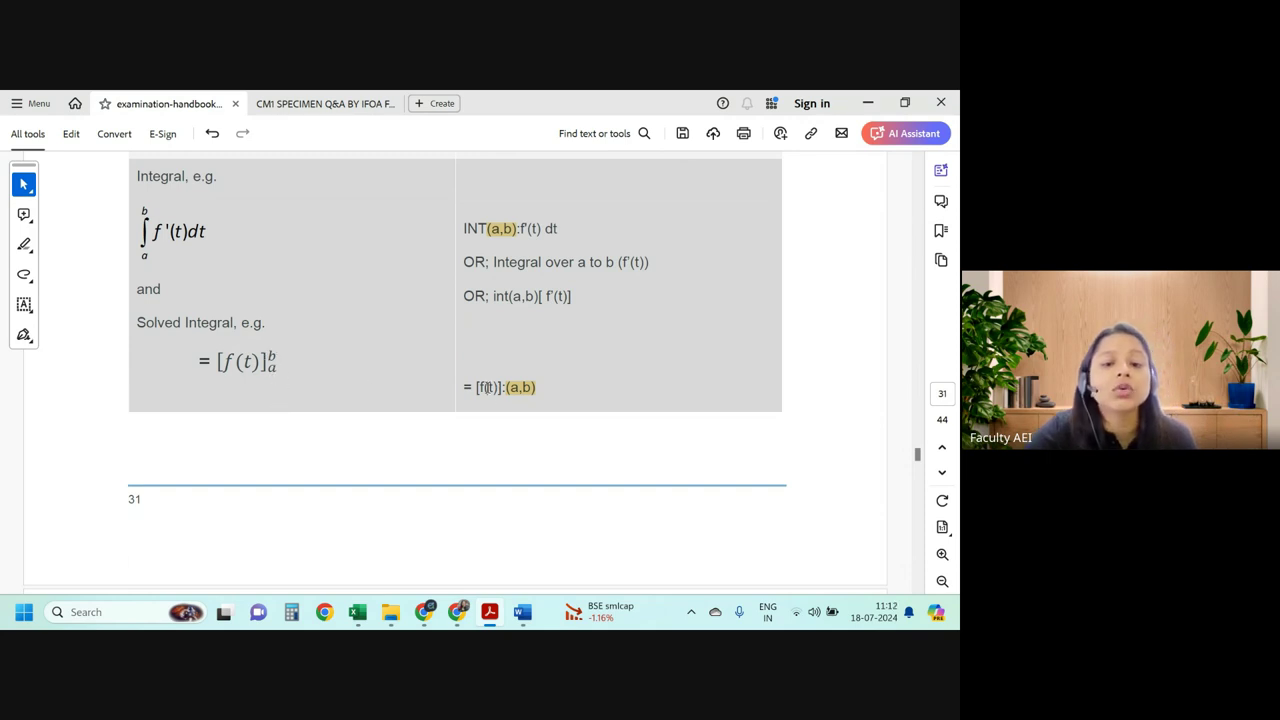
click(503, 388)
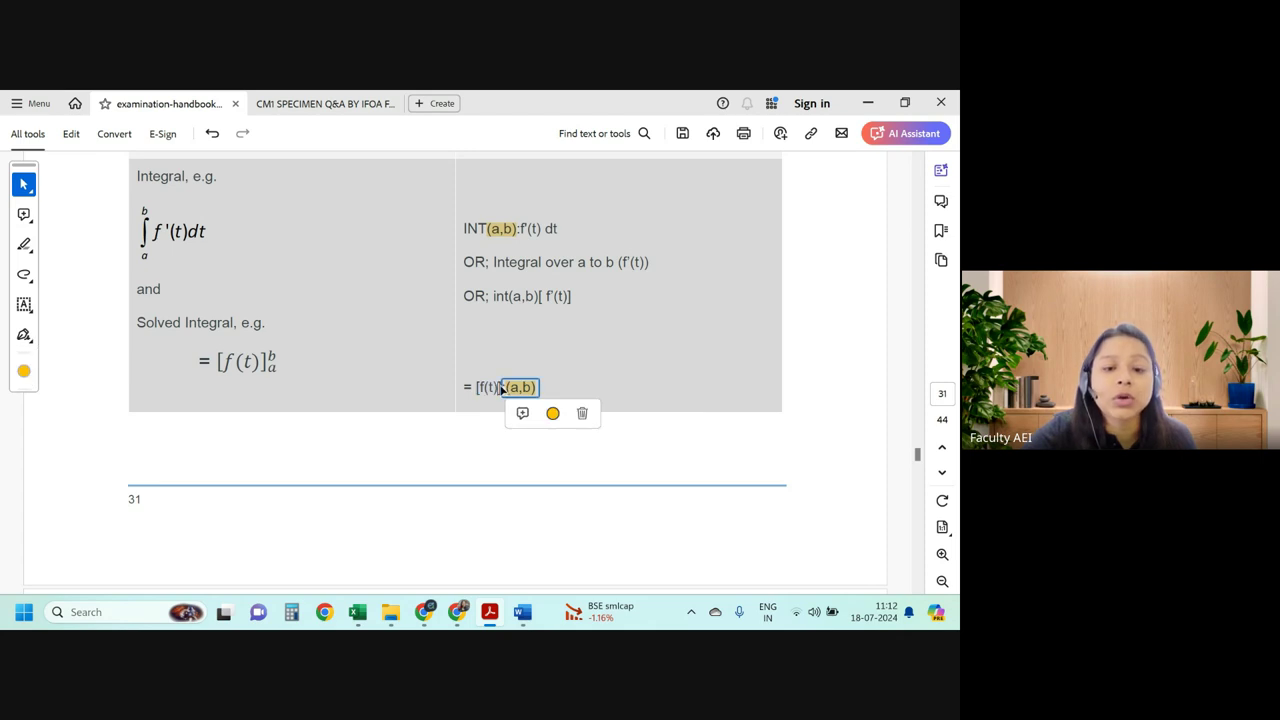
click(534, 395)
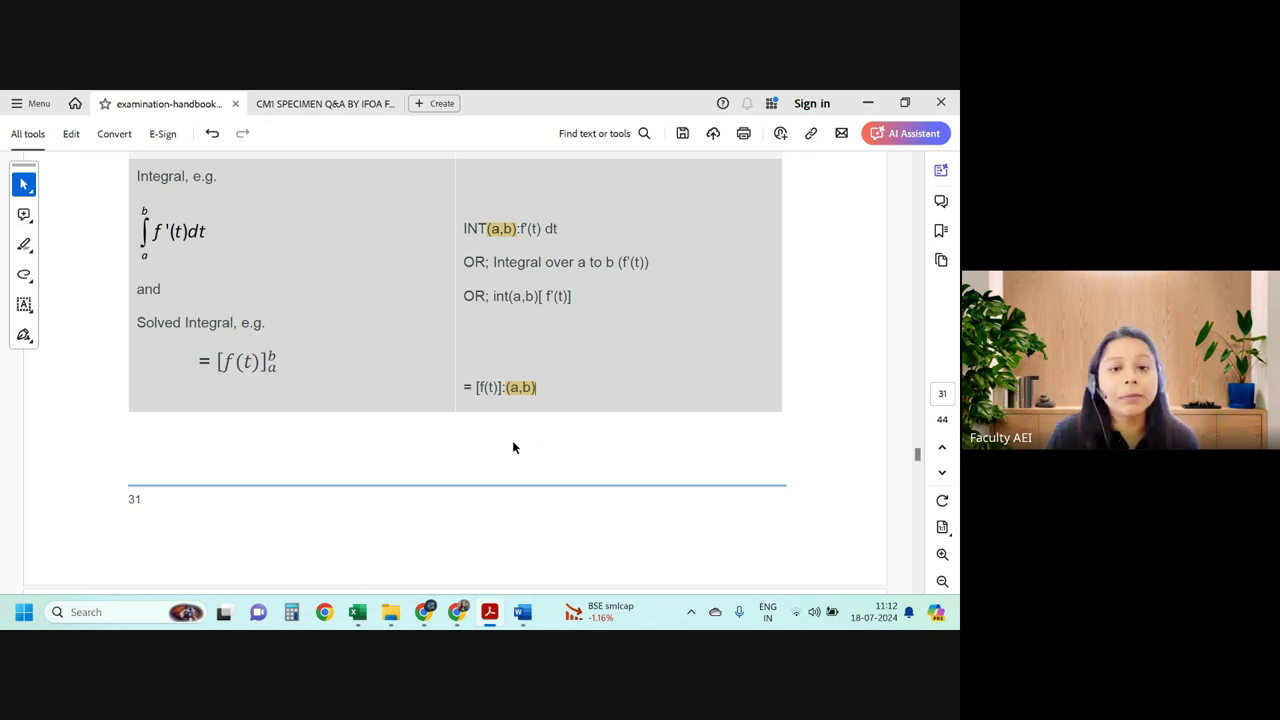
Select the sigma(a,b): mu(t) notation in the Summation row.
scroll(512, 447, down, 5)
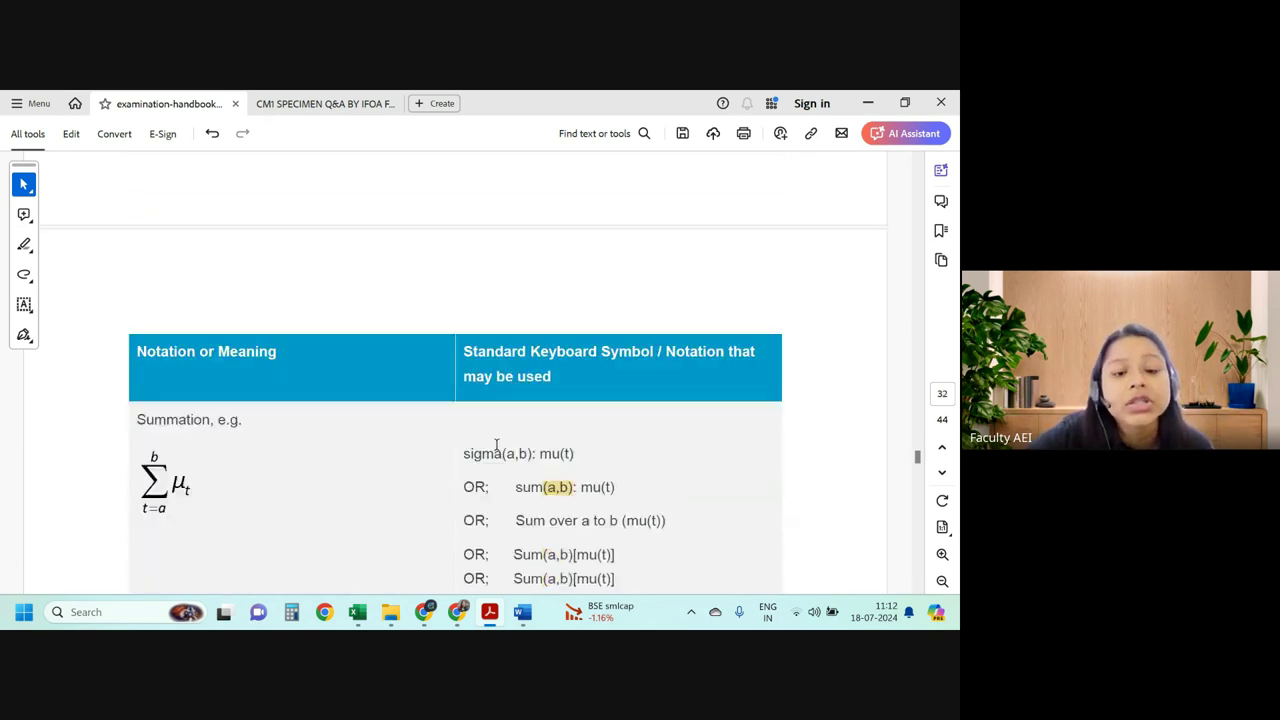
scroll(500, 451, down, 3)
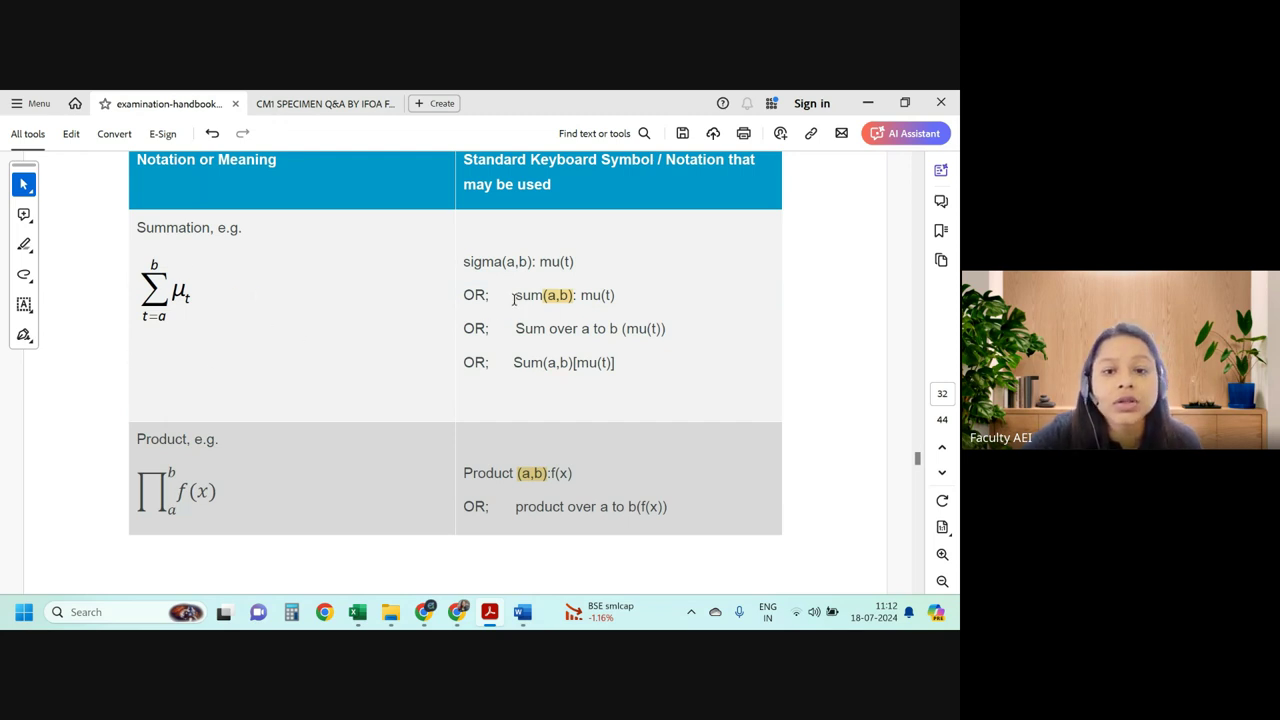
drag(514, 297, 529, 297)
drag(463, 262, 592, 262)
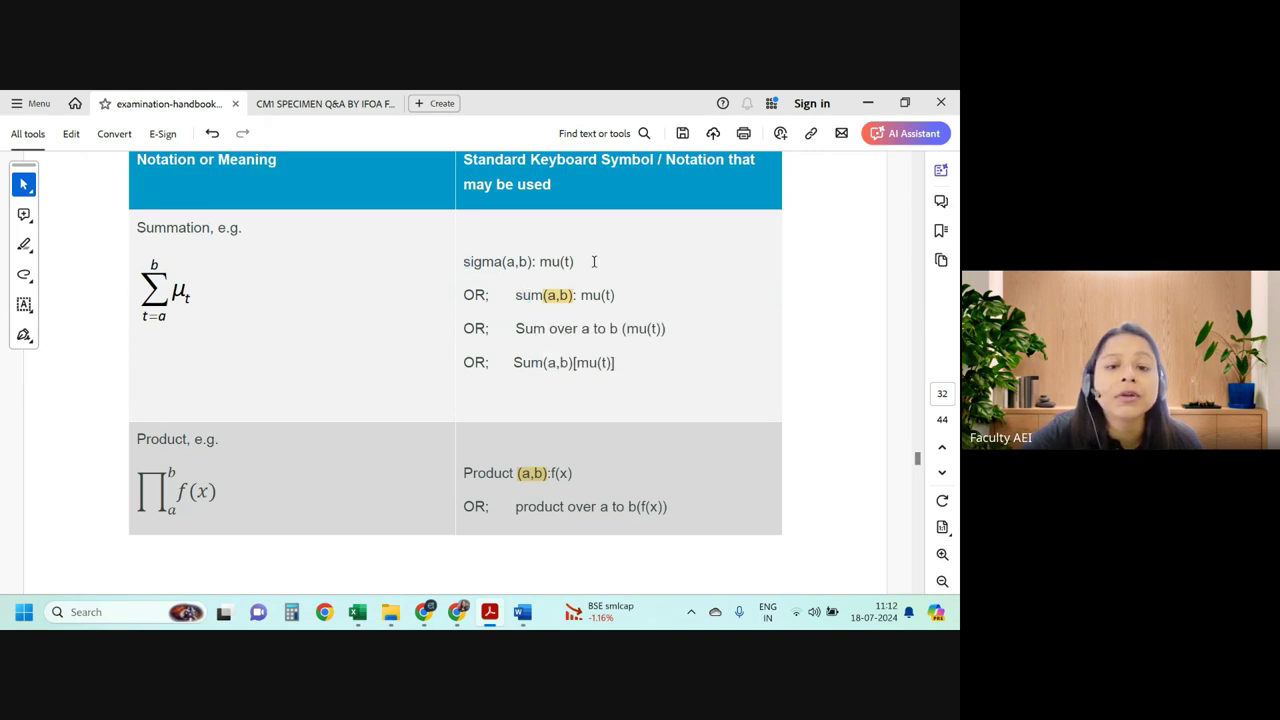
drag(512, 297, 530, 297)
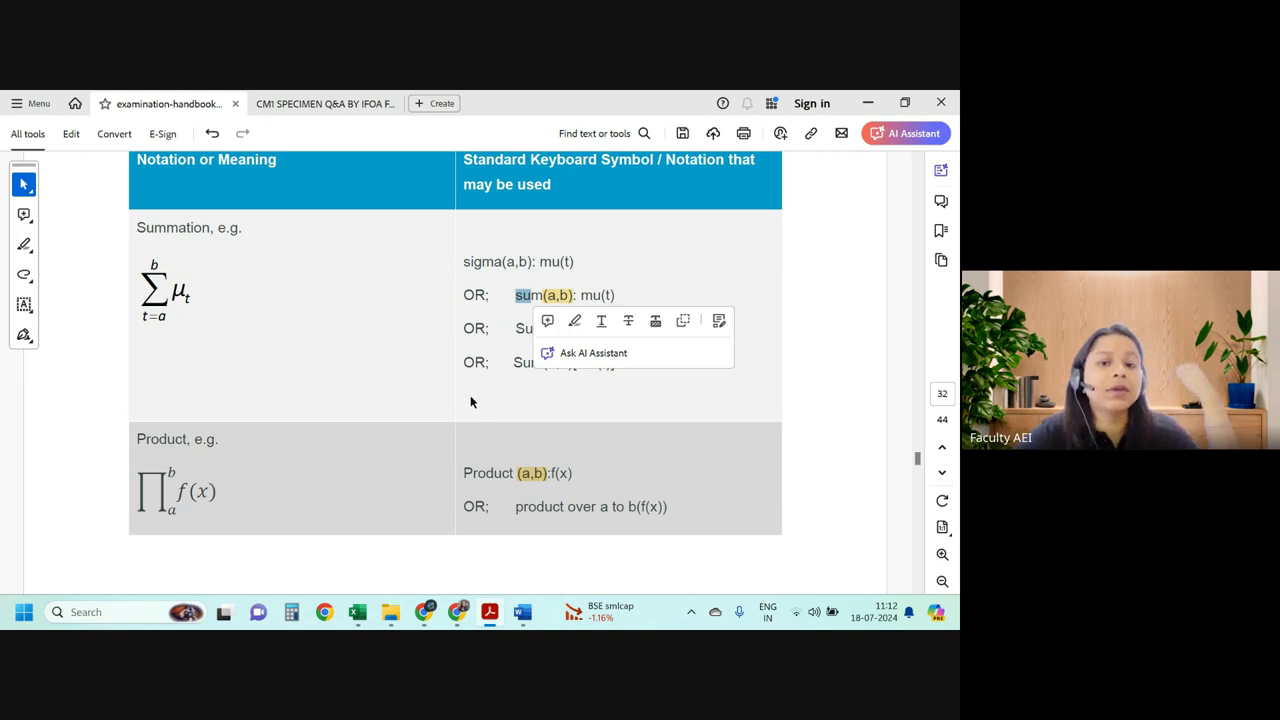
click(577, 296)
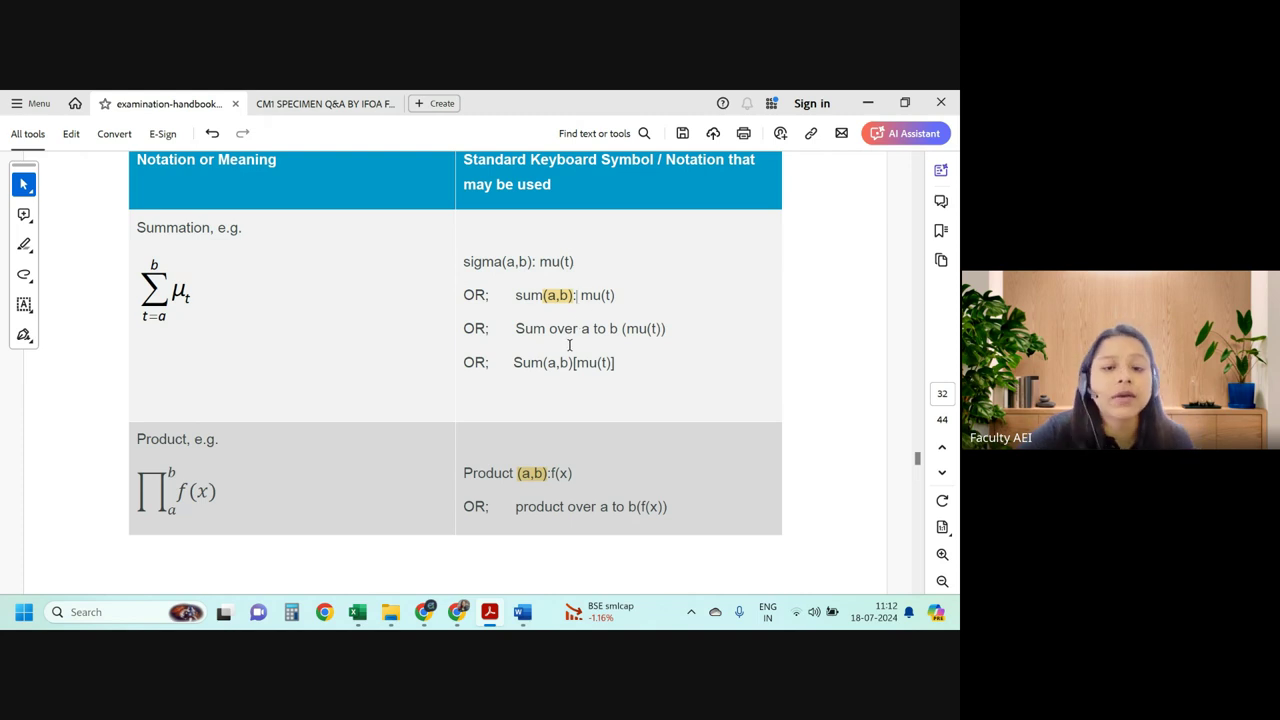
Select the Product (a,b):f(x) notation, then scroll down to the full Statistical notation table.
scroll(566, 342, down, 3)
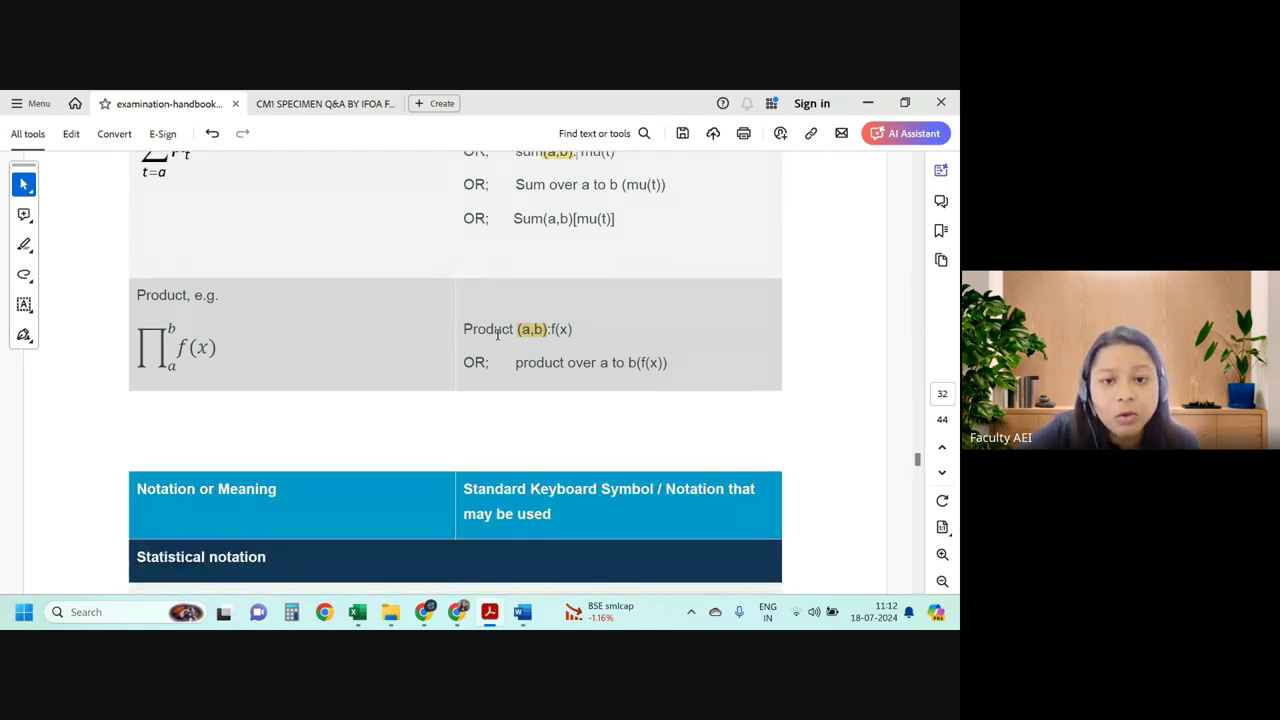
drag(462, 329, 573, 329)
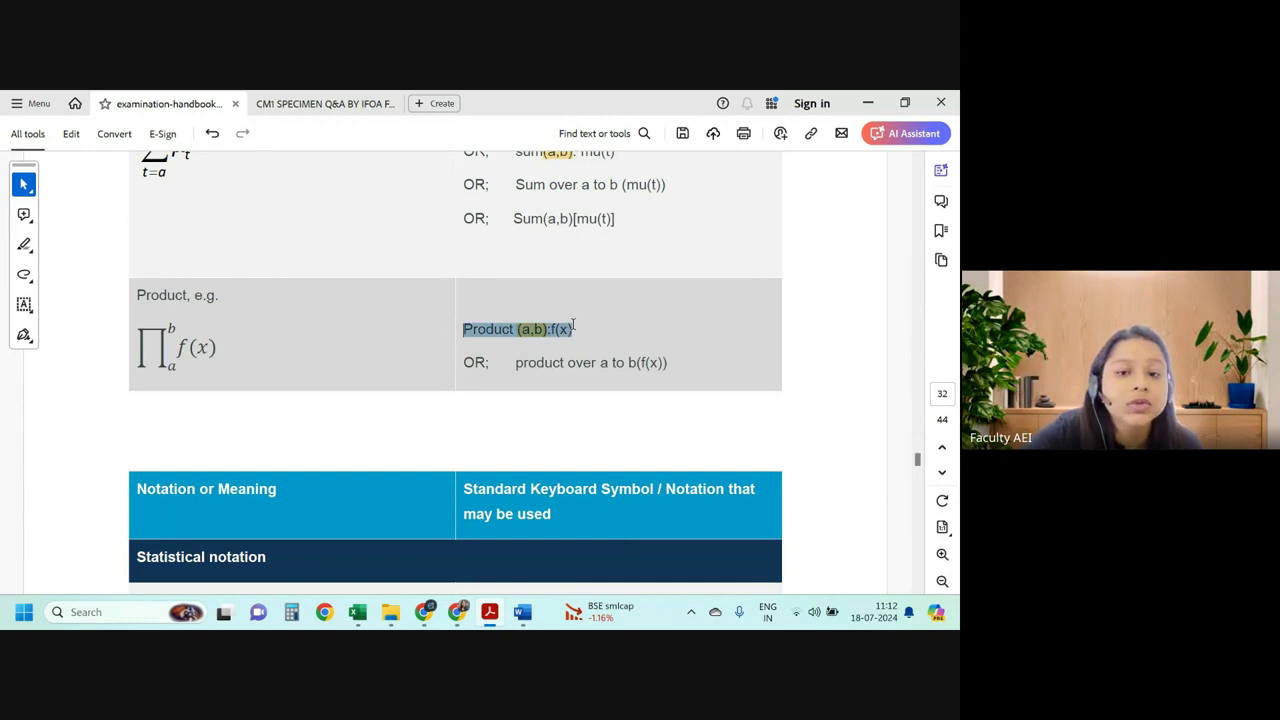
click(531, 388)
scroll(530, 406, down, 1)
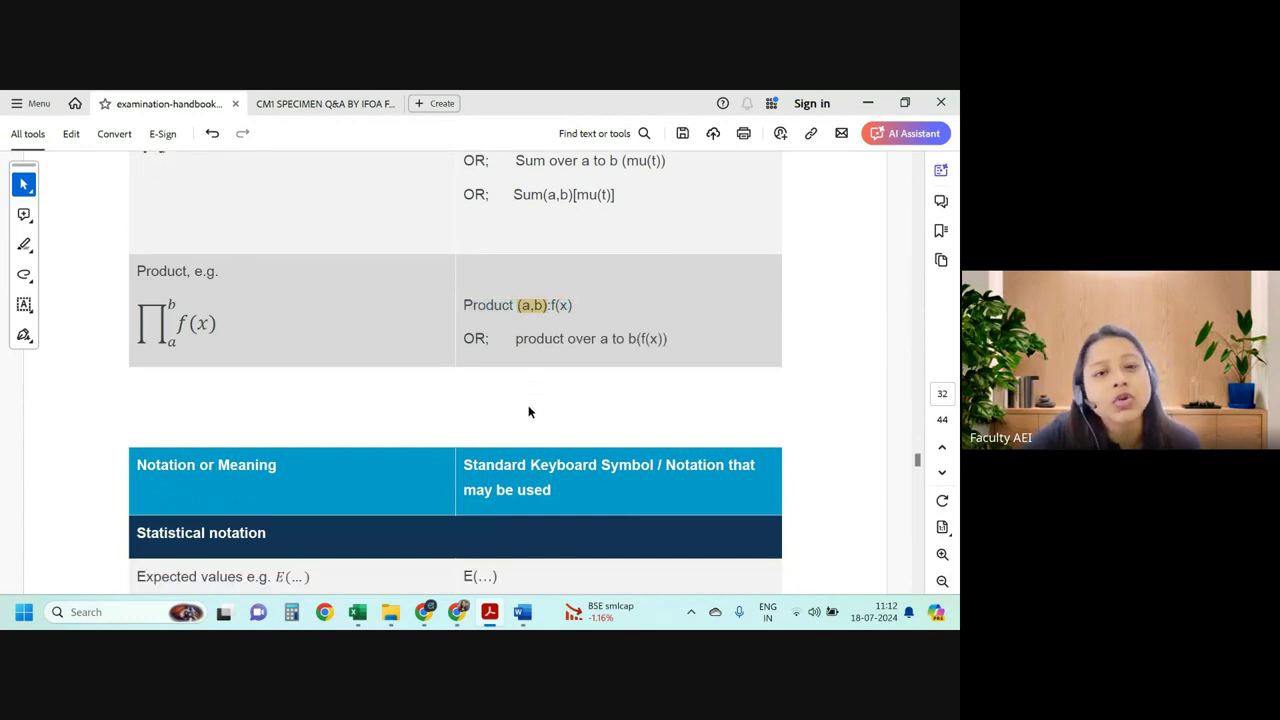
scroll(527, 395, up, 2)
scroll(528, 398, up, 3)
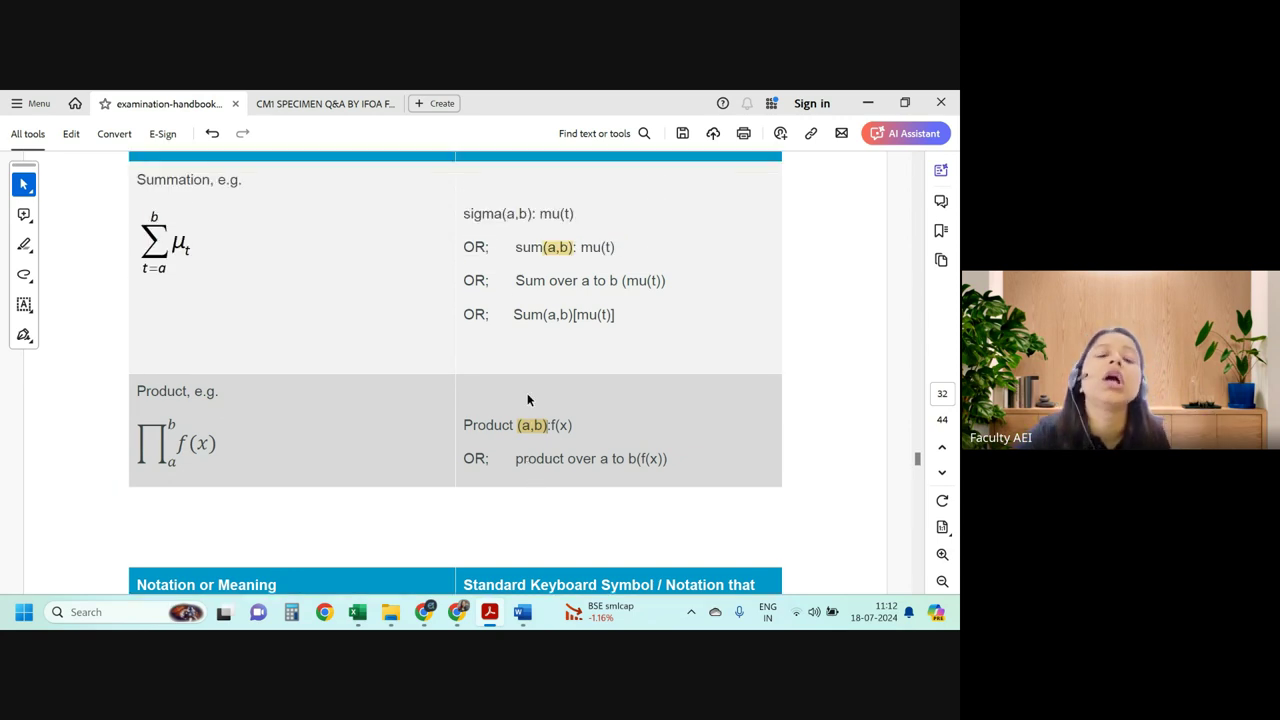
scroll(520, 392, down, 5)
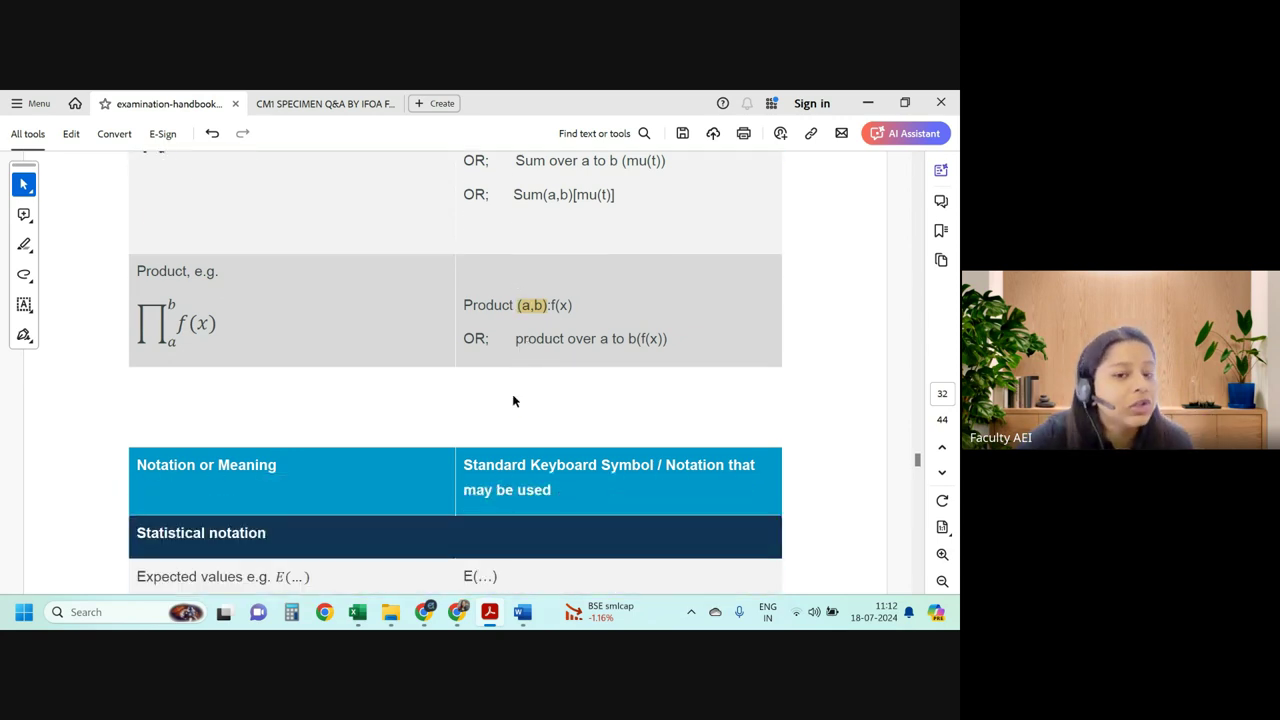
scroll(514, 398, down, 6)
scroll(510, 397, down, 6)
scroll(509, 398, down, 3)
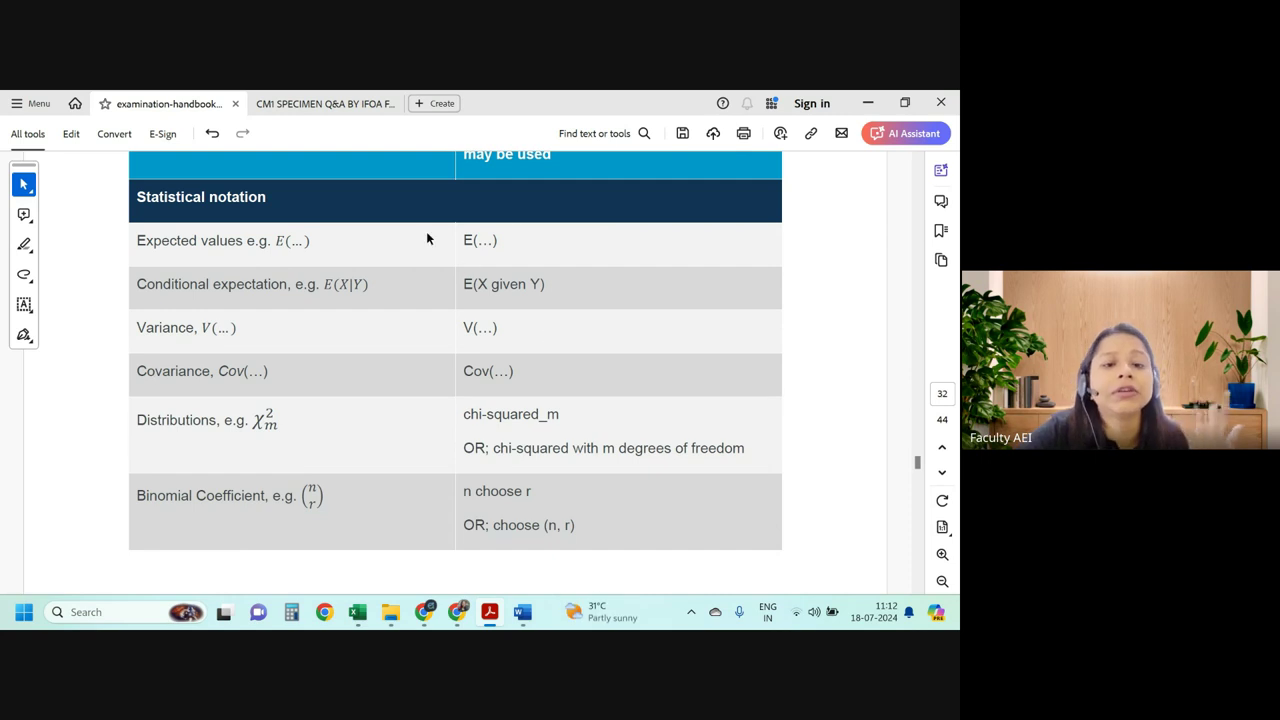
drag(462, 240, 499, 241)
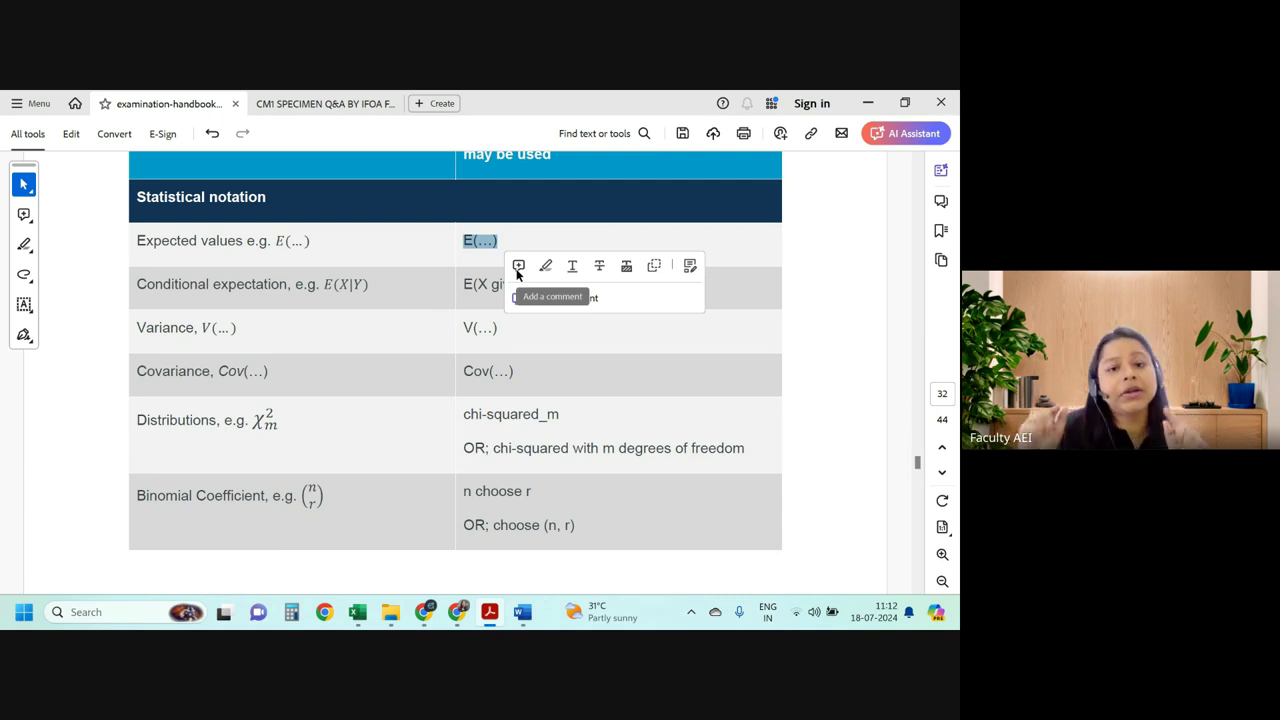
click(338, 287)
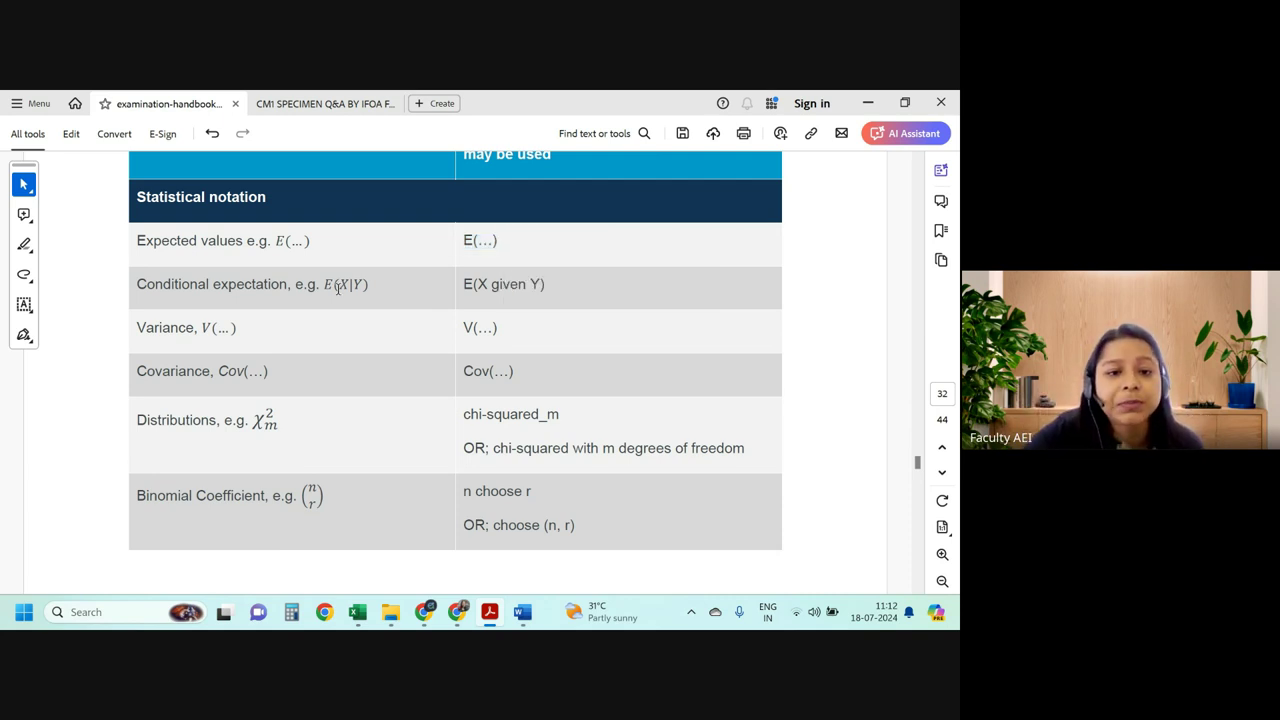
drag(322, 284, 365, 285)
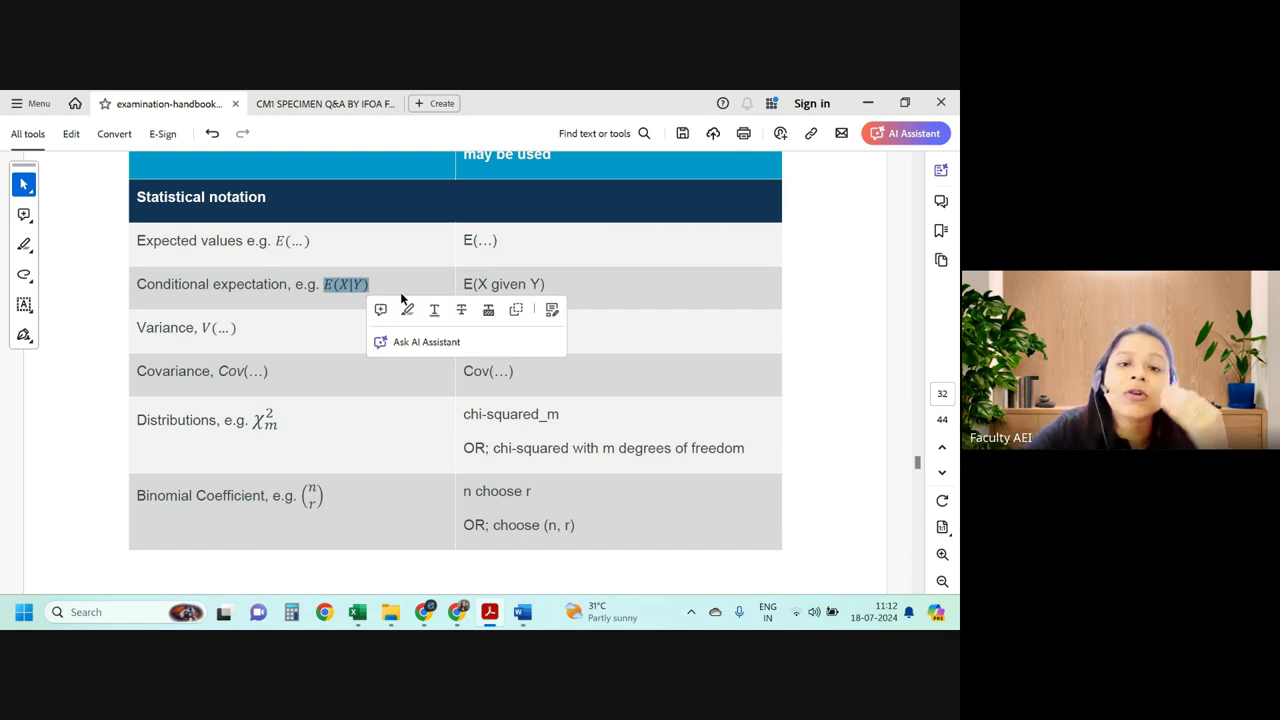
click(350, 290)
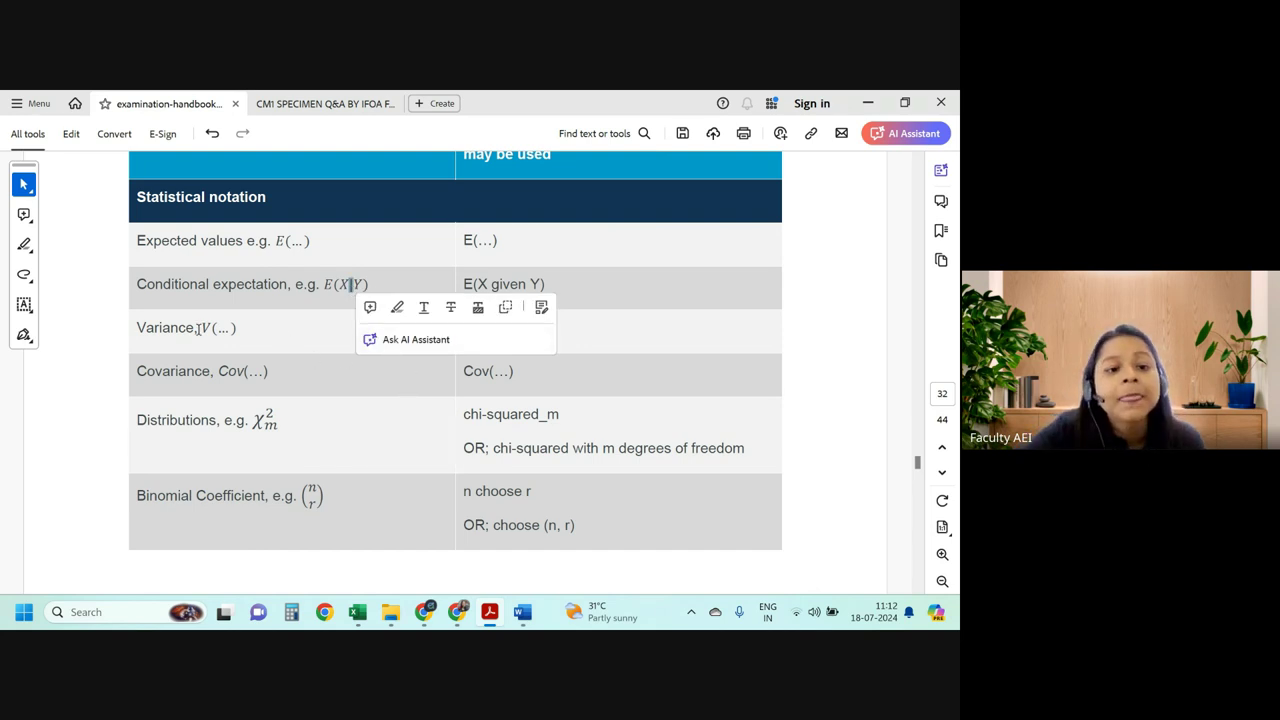
drag(200, 328, 233, 330)
drag(472, 328, 498, 330)
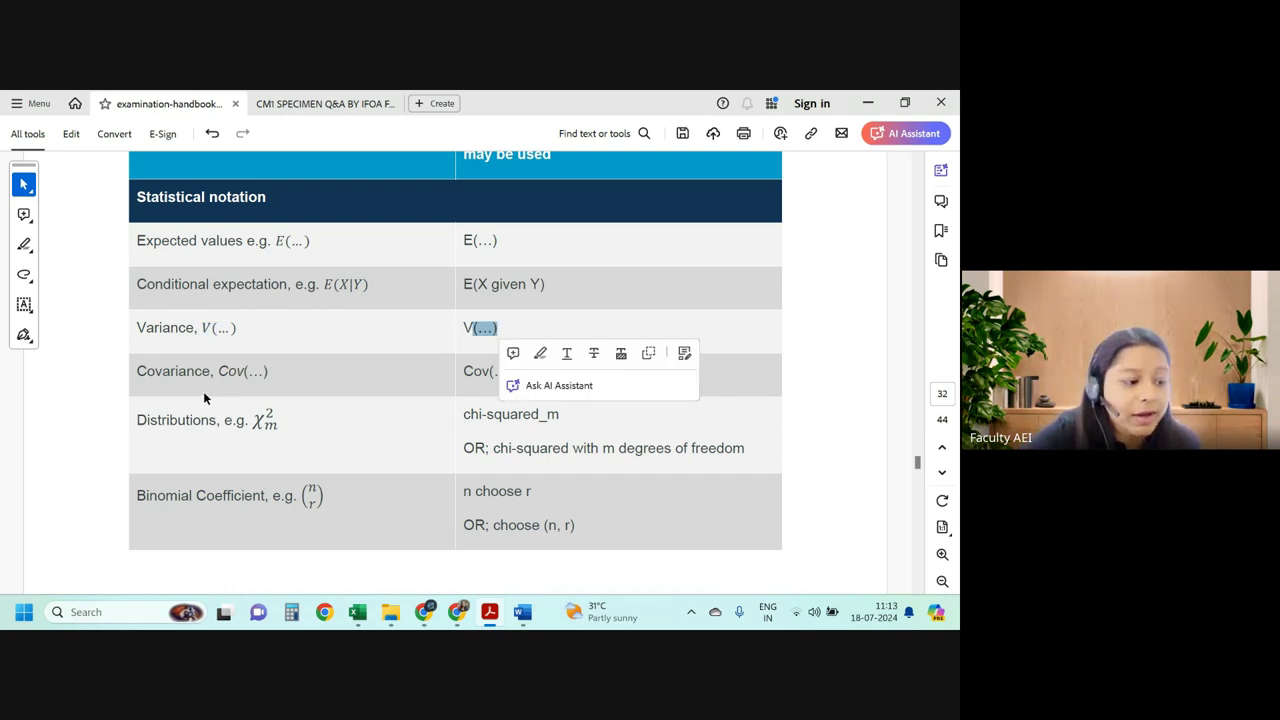
drag(216, 371, 250, 372)
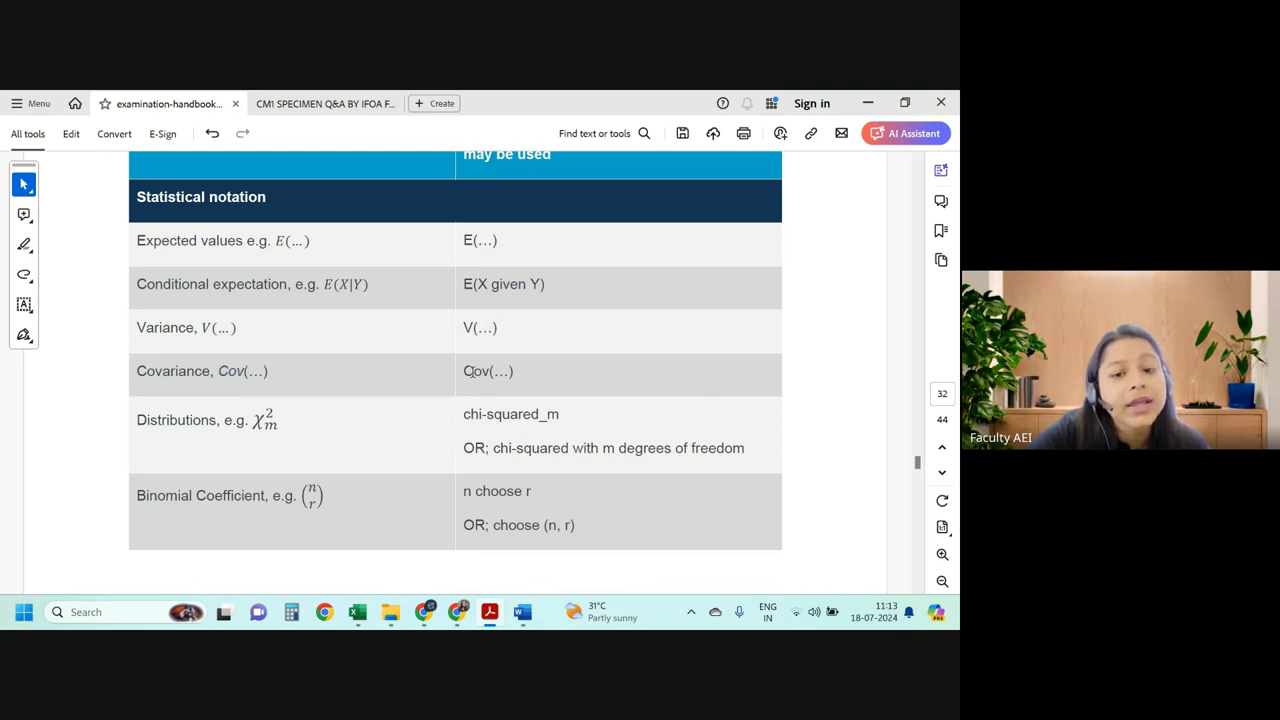
drag(474, 371, 494, 372)
Select i(p) in page 33's Compound interest functions table and switch back to Word.
scroll(455, 464, down, 10)
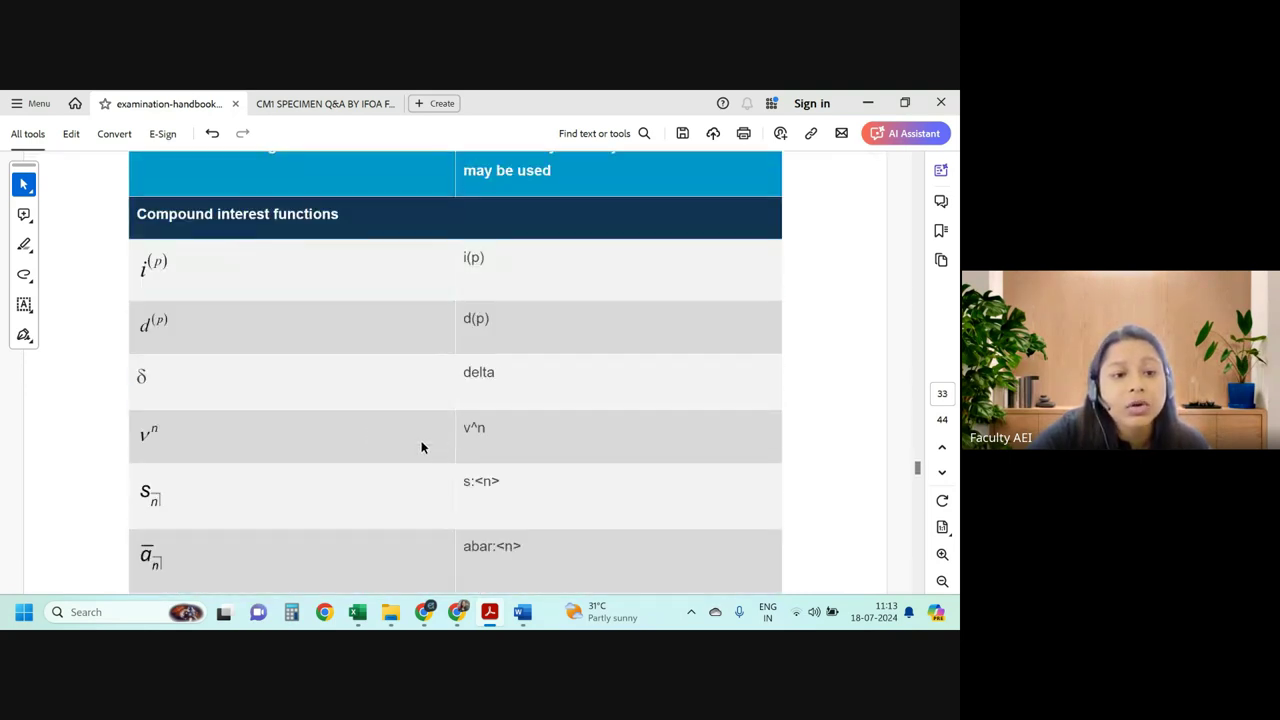
scroll(325, 390, up, 3)
scroll(331, 400, up, 4)
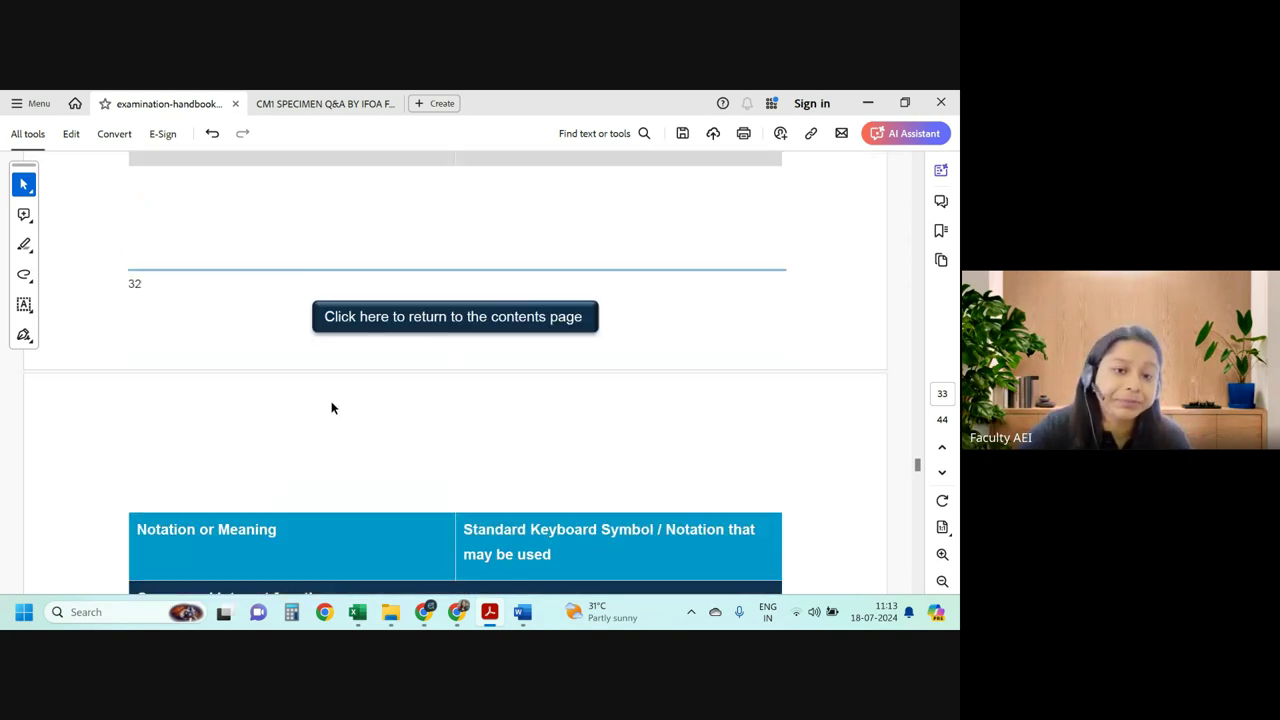
scroll(331, 405, down, 2)
scroll(332, 416, down, 3)
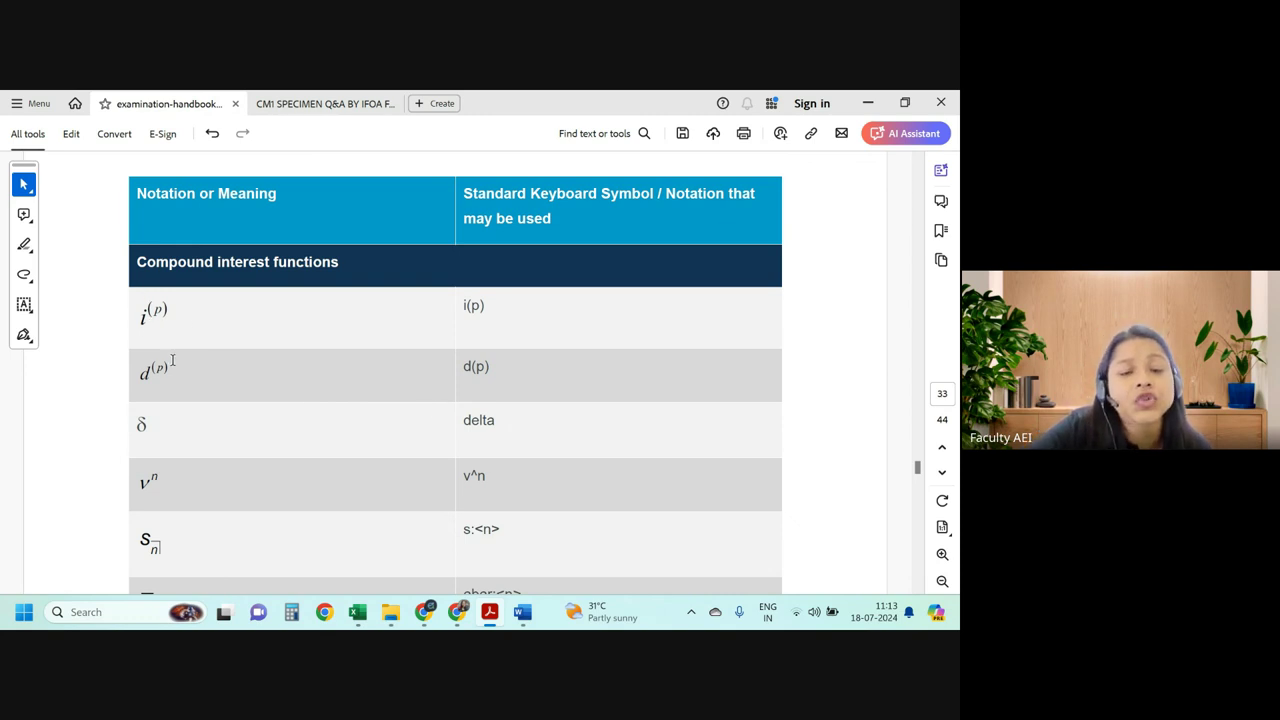
drag(465, 305, 494, 314)
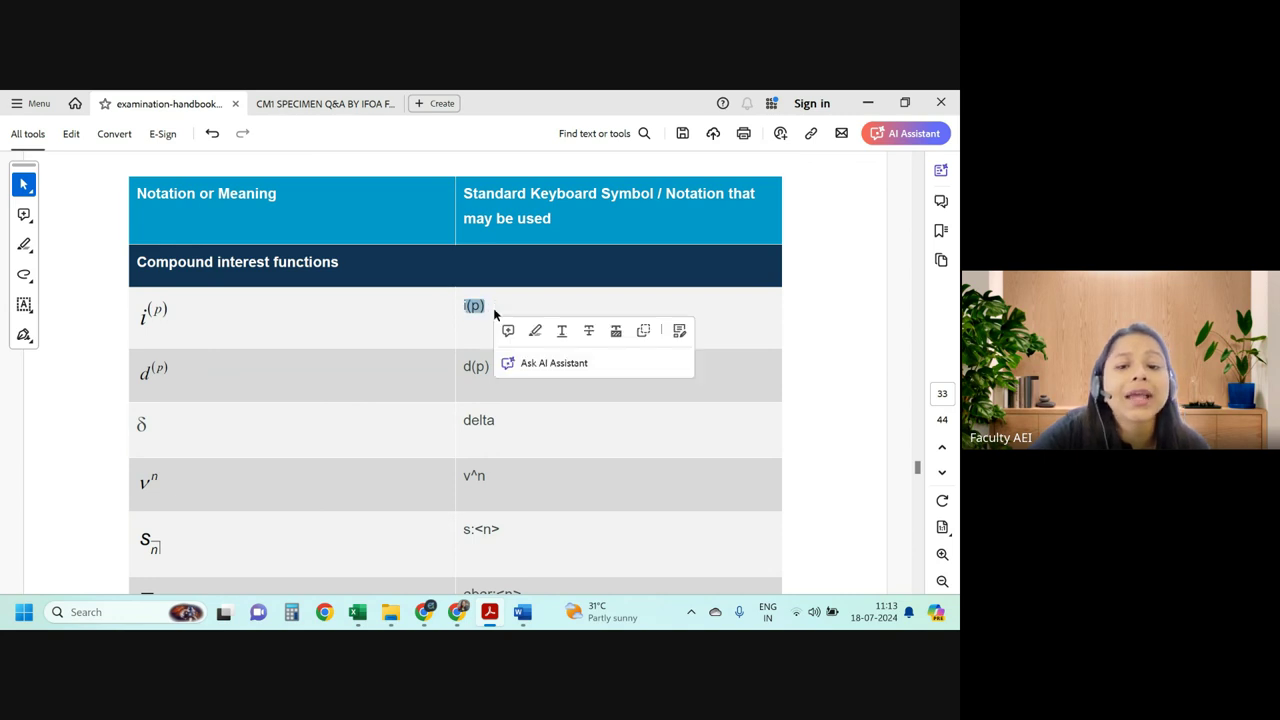
key(alt+Tab)
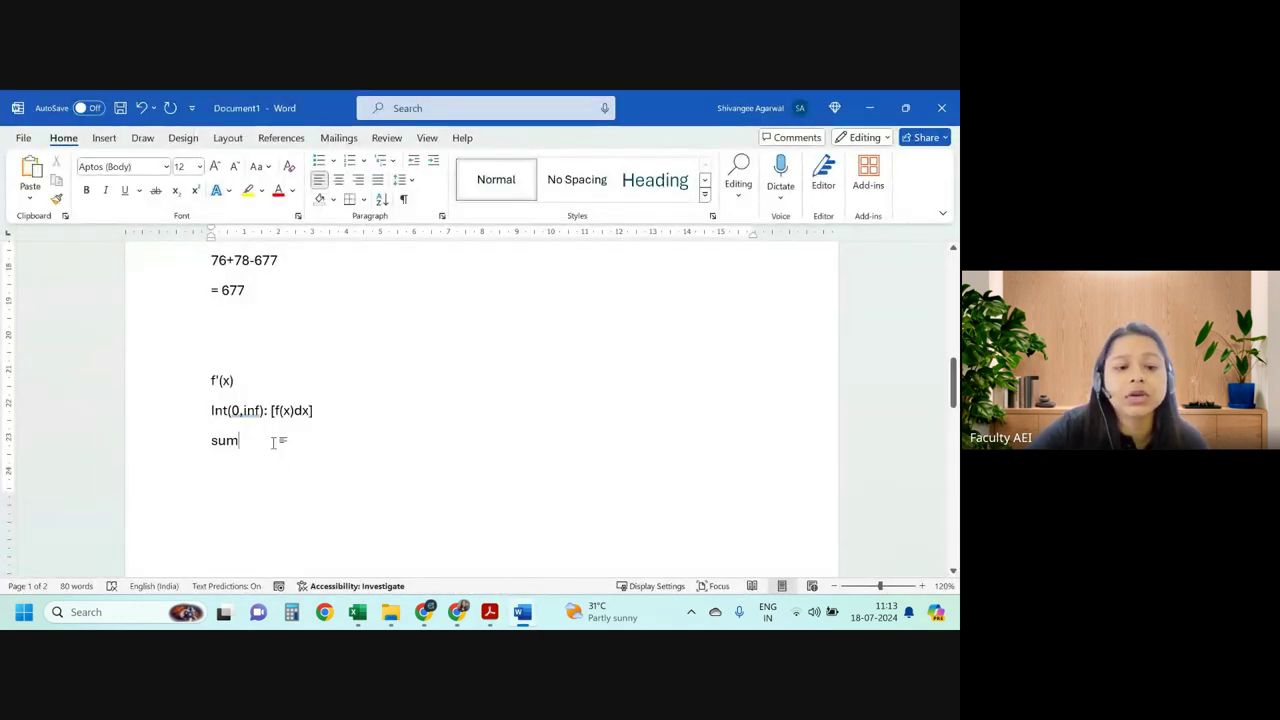
Start a new line after Sum, clearing an unfinished i( attempt before typing.
key(Return)
text(i)
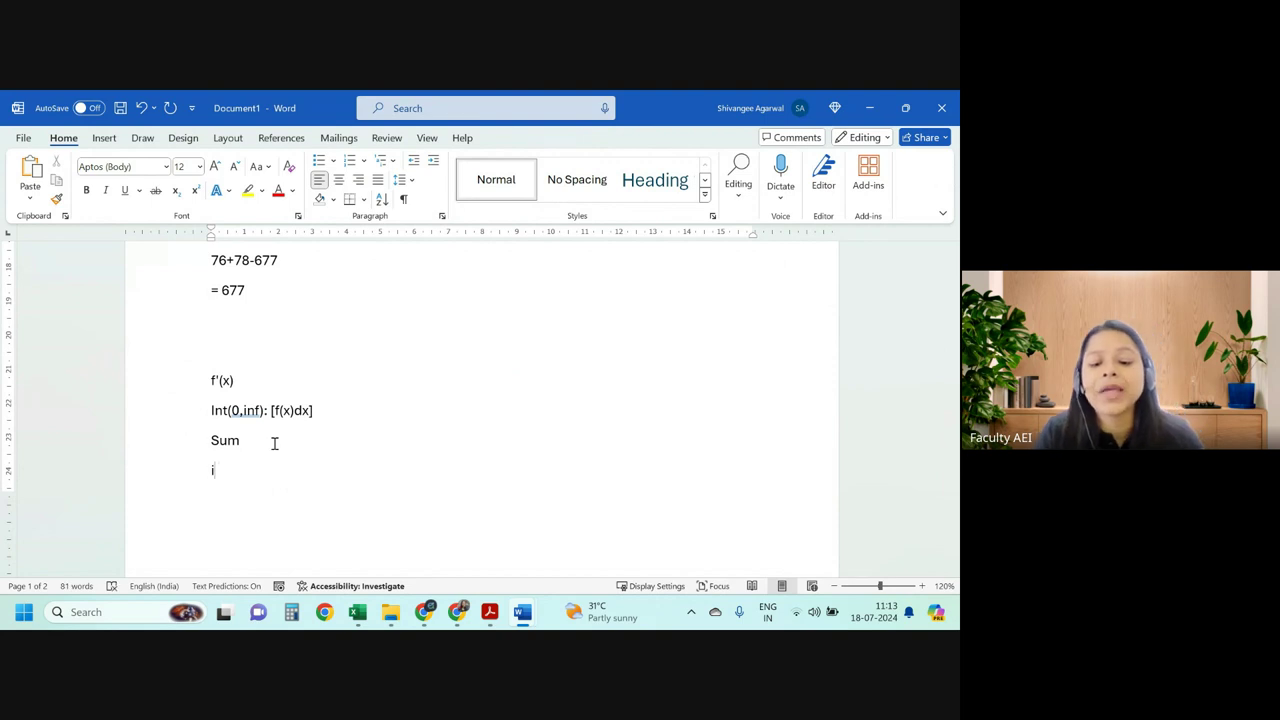
text((p)
key(BackSpace)
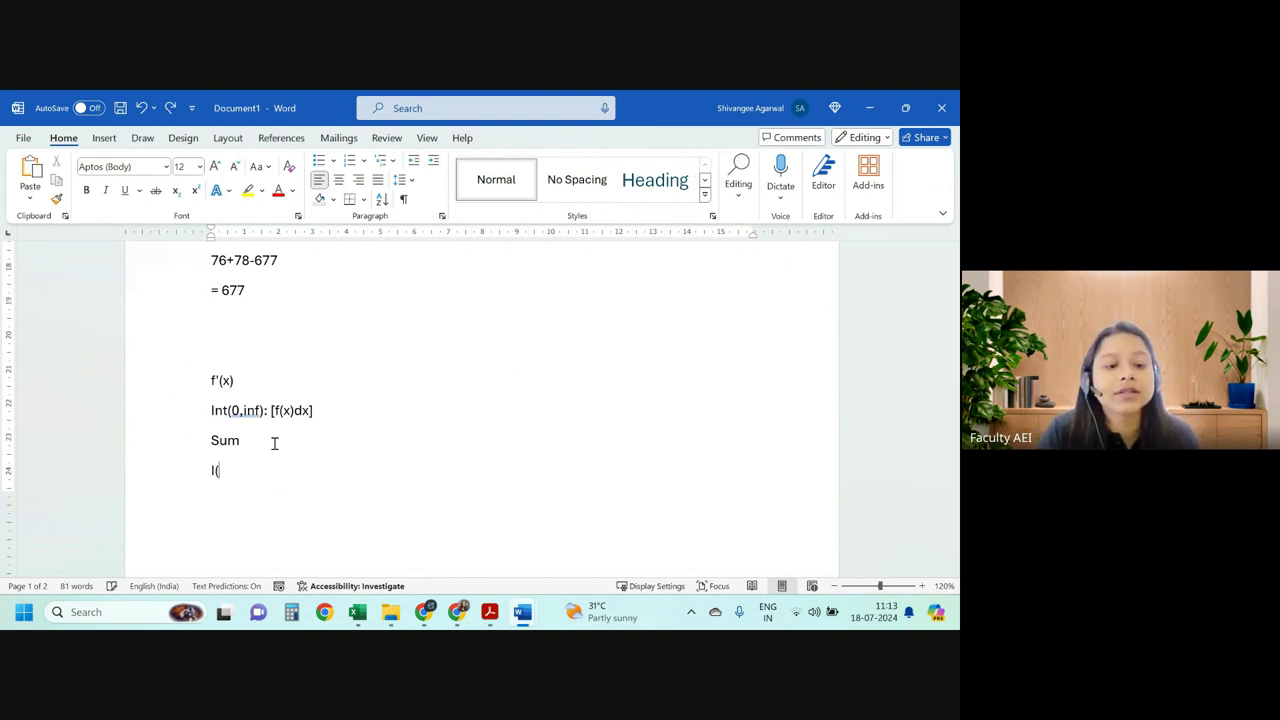
key(BackSpace)
key(BackSpace)
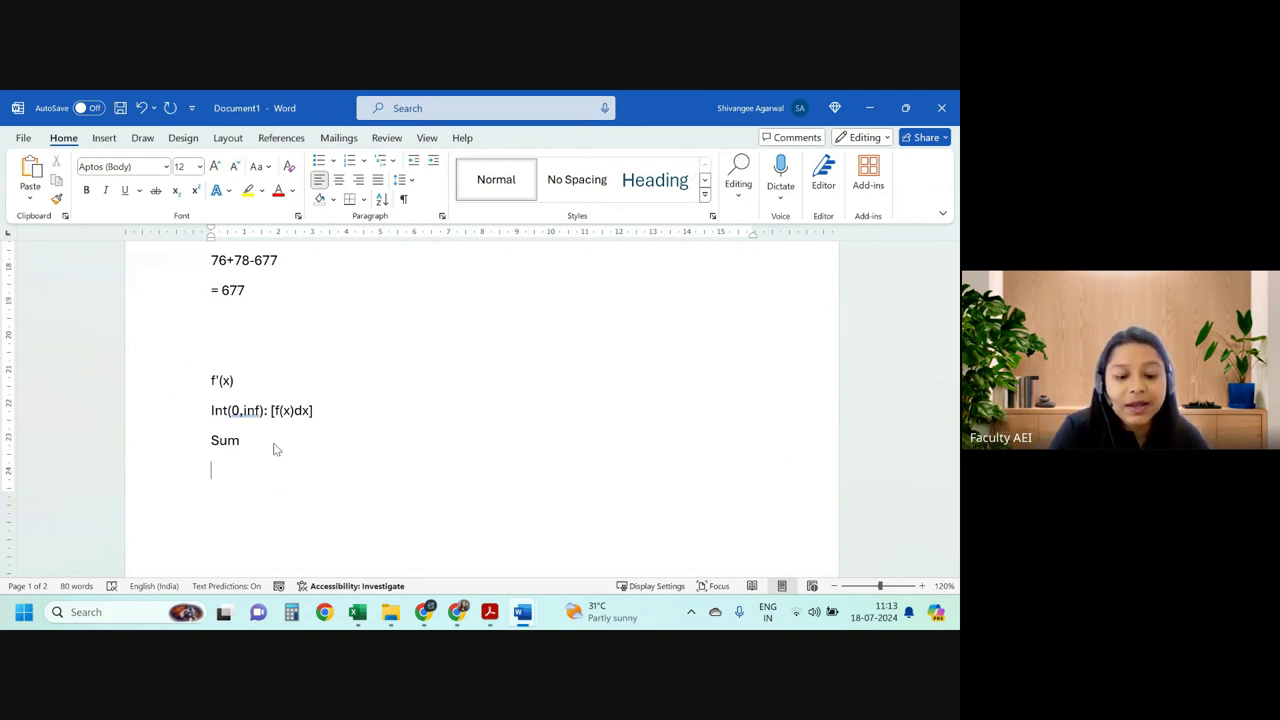
text(Hihhhs)
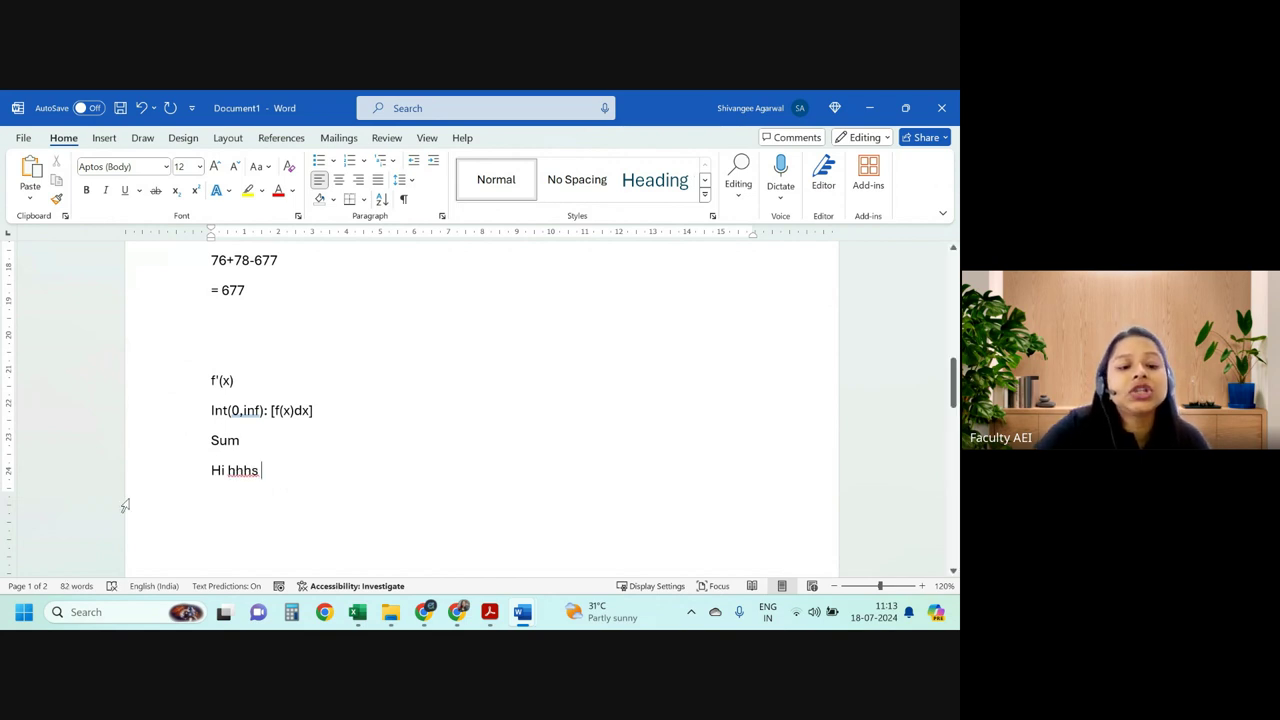
Make the line read Hi i(p), deleting the misspelled word hhhs.
click(211, 470)
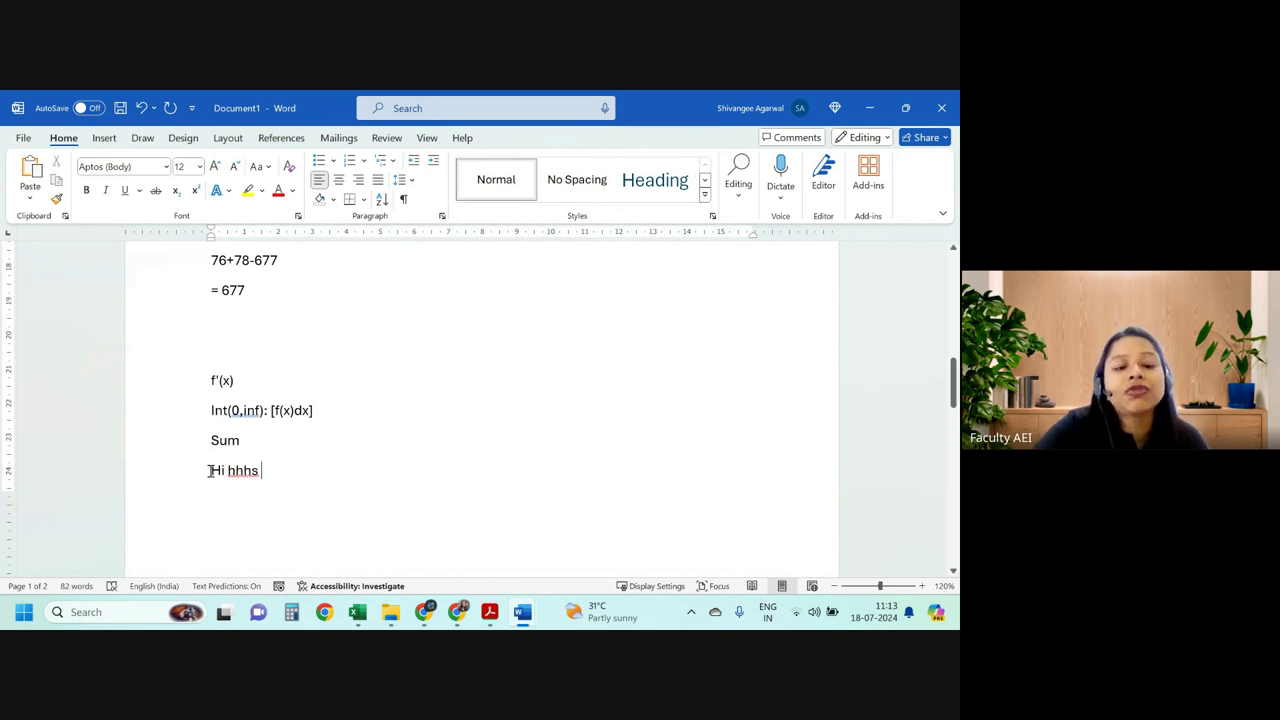
double_click(218, 472)
scroll(290, 450, down, 3)
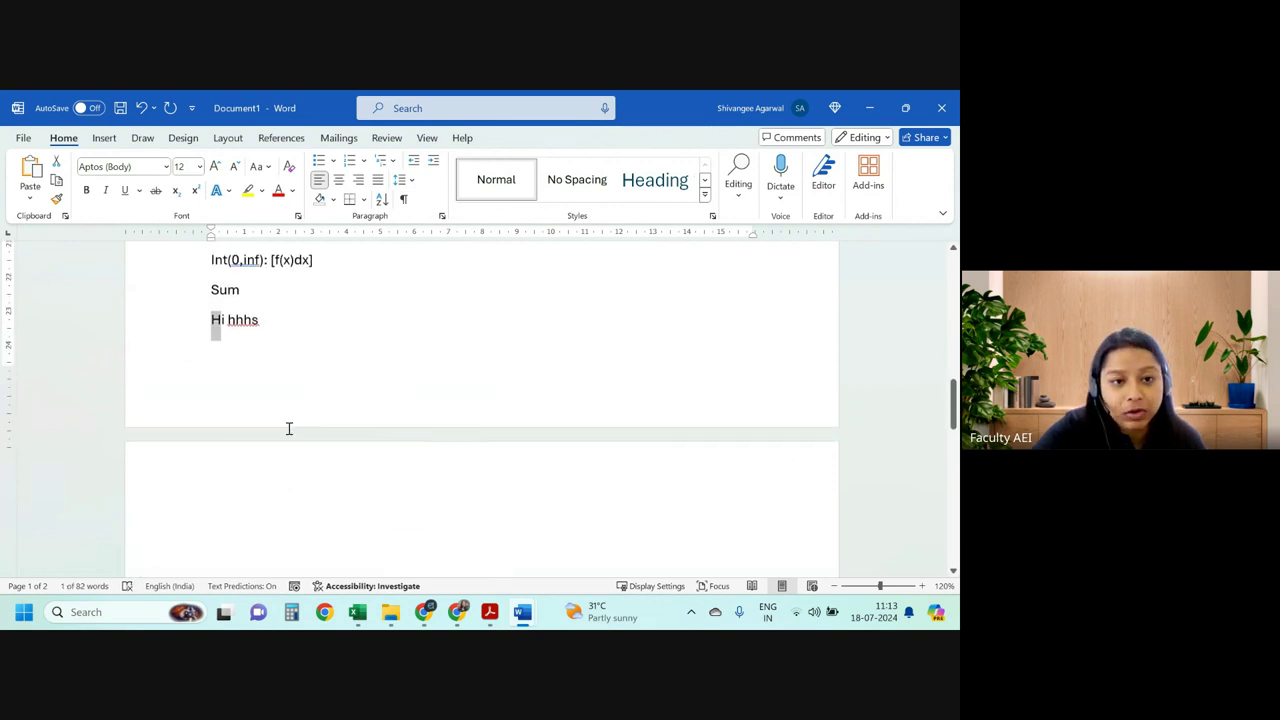
ctrl+scroll(288, 428, up, 1)
double_click(223, 345)
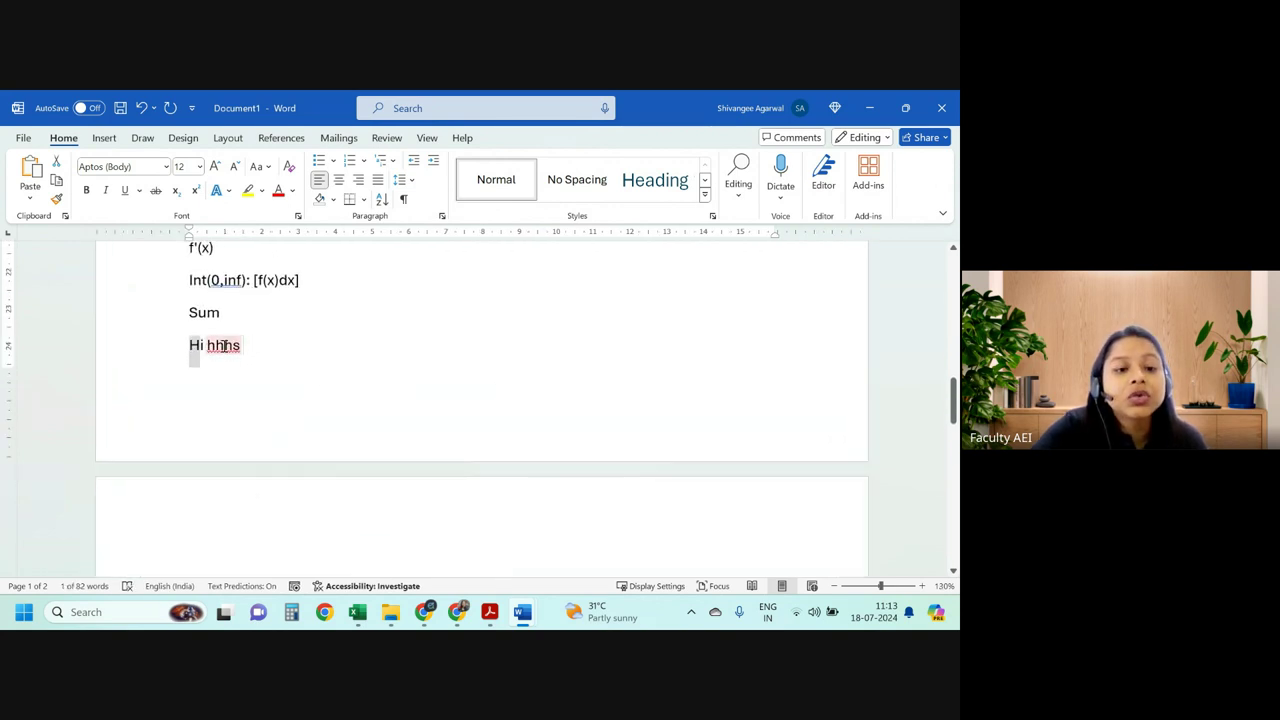
key(BackSpace)
key(BackSpace)
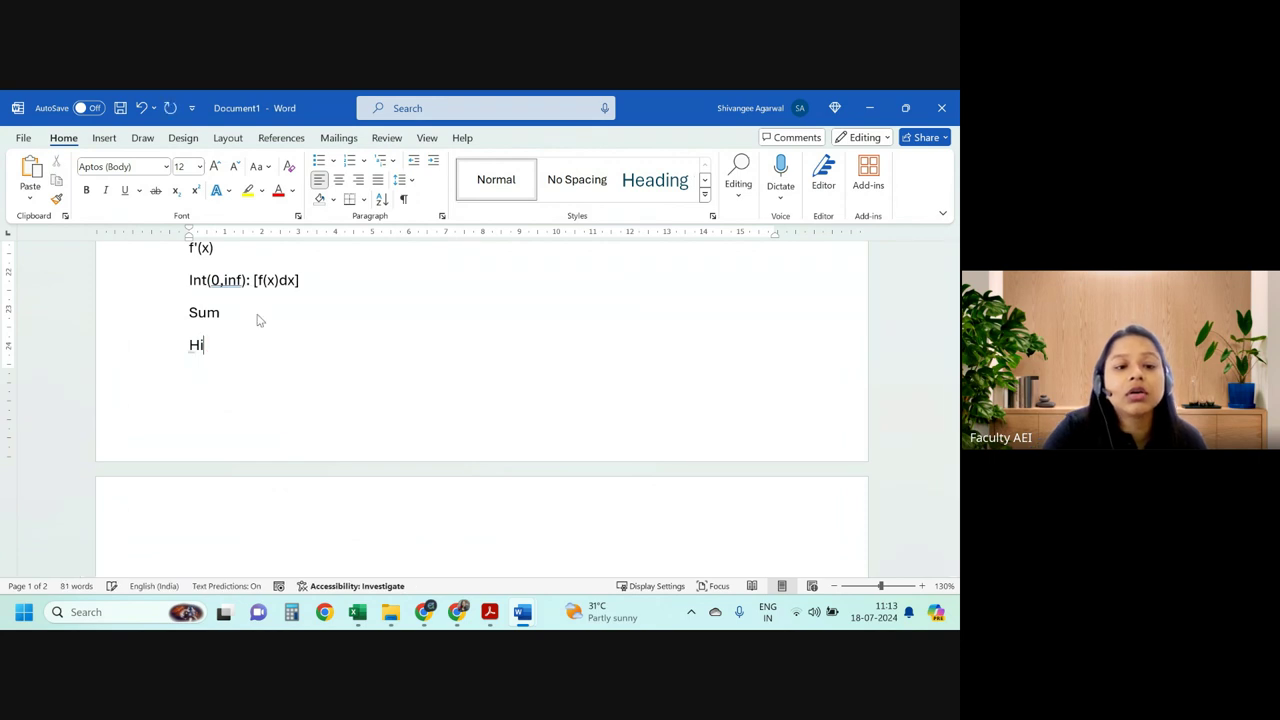
right_click(258, 319)
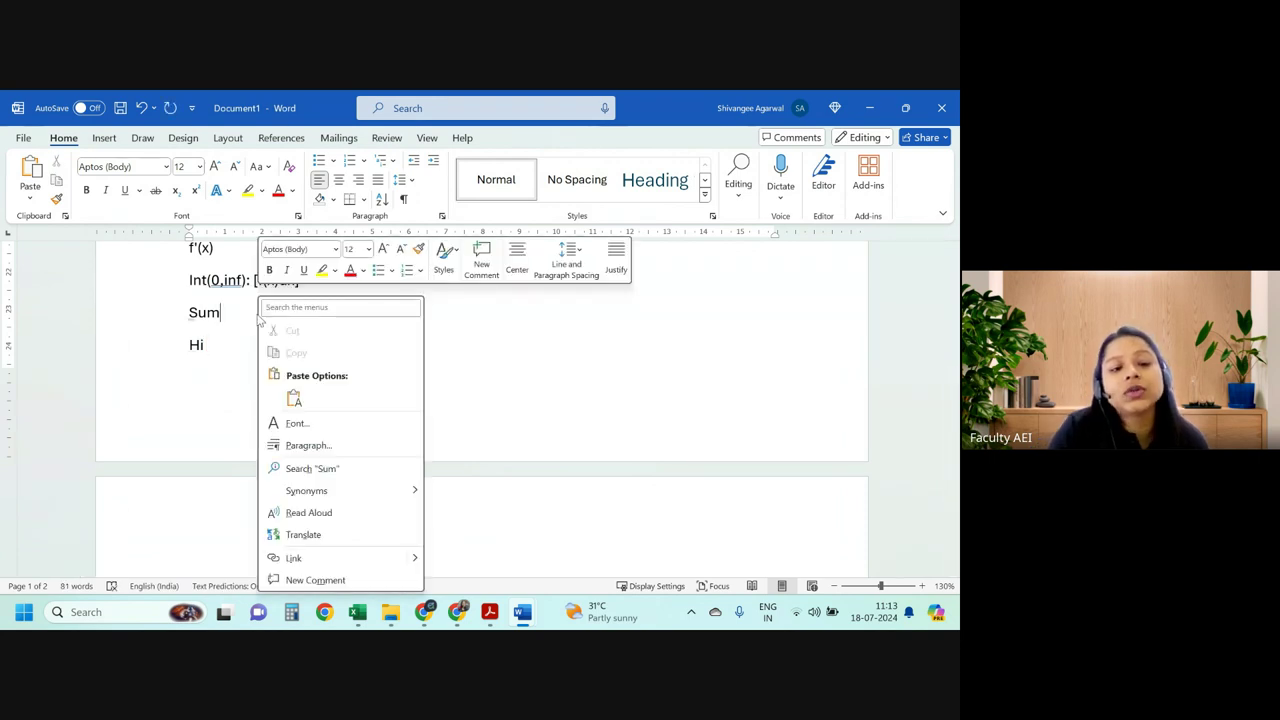
key(Down)
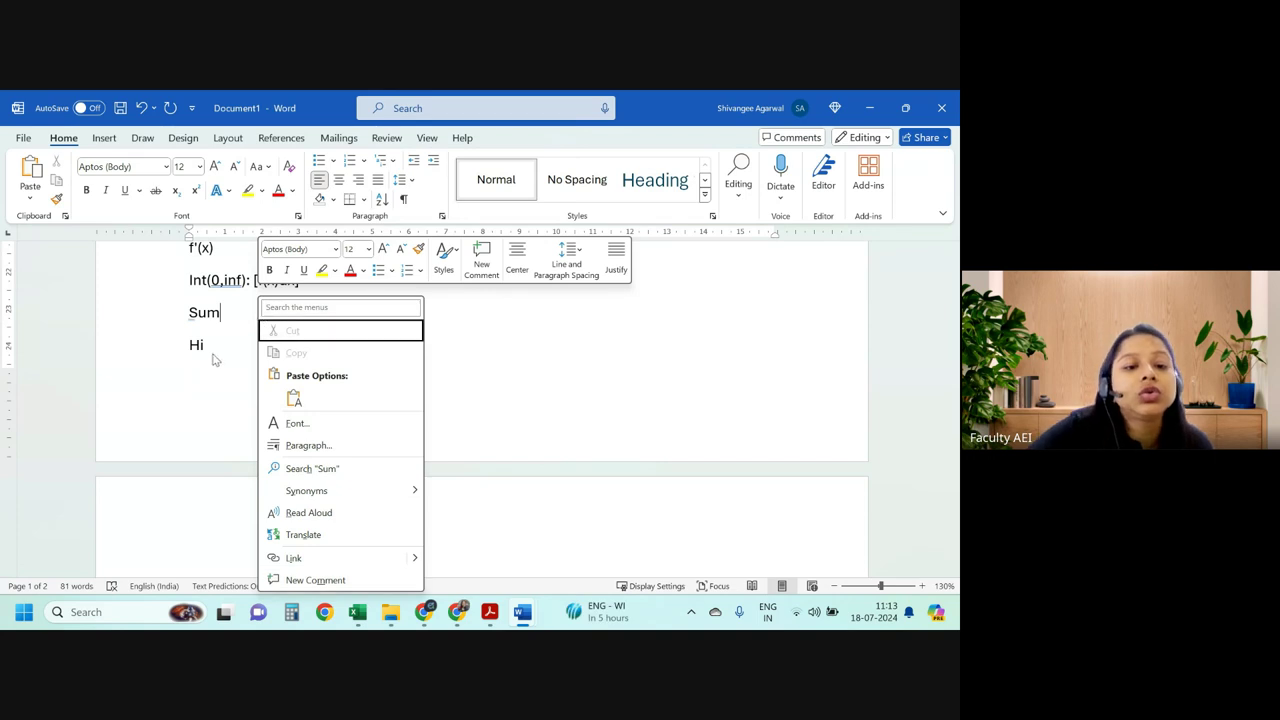
key(Escape)
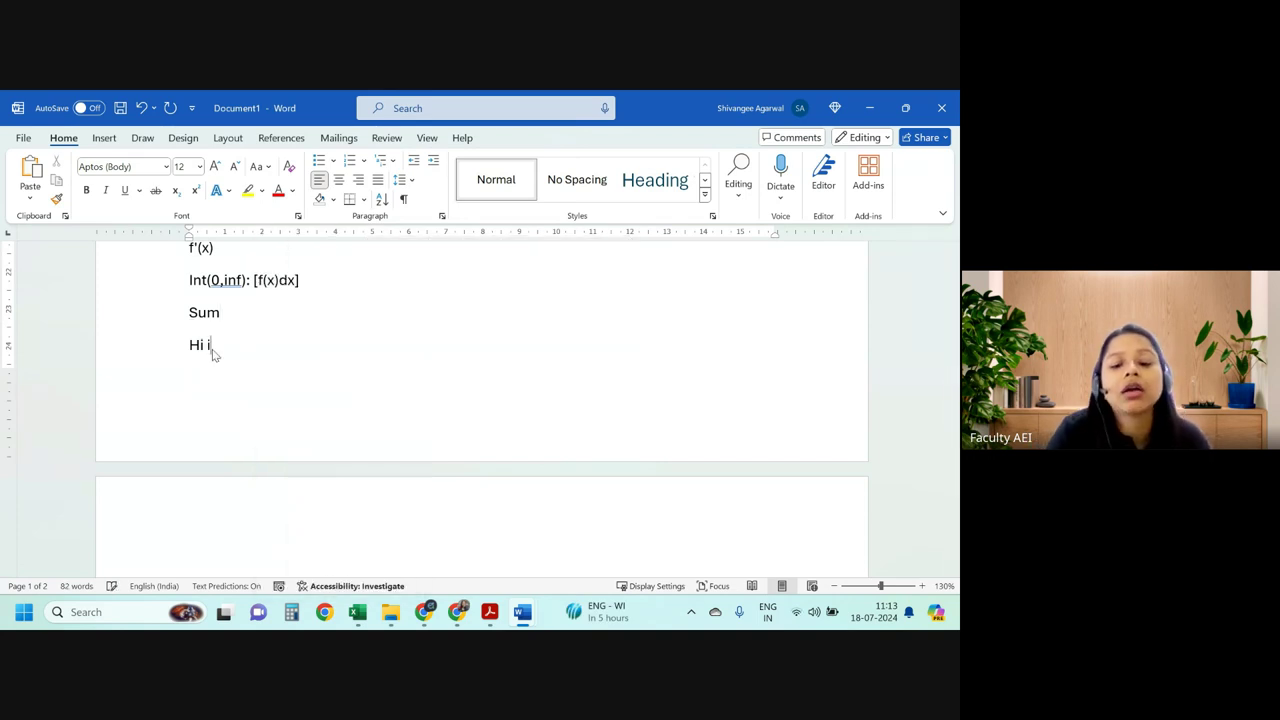
text(i(p))
Insert a page break and begin the page 2 line with i(.
key(ctrl+Return)
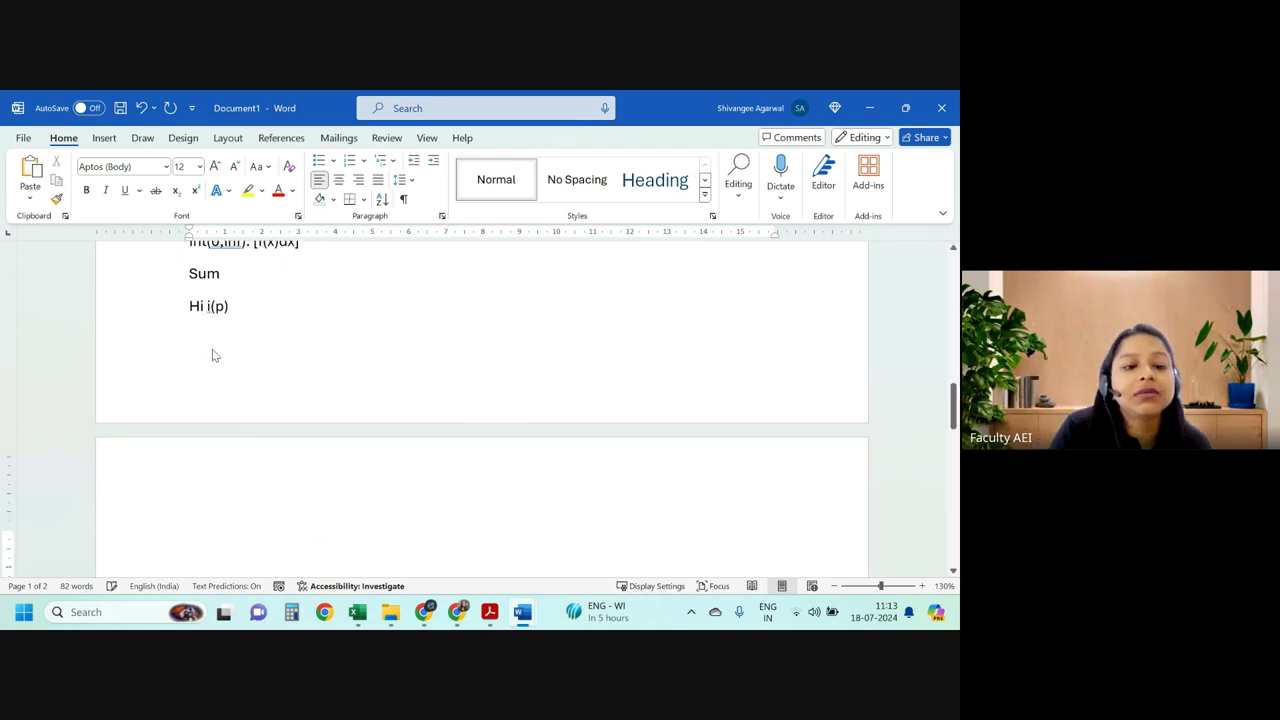
scroll(212, 355, down, 1)
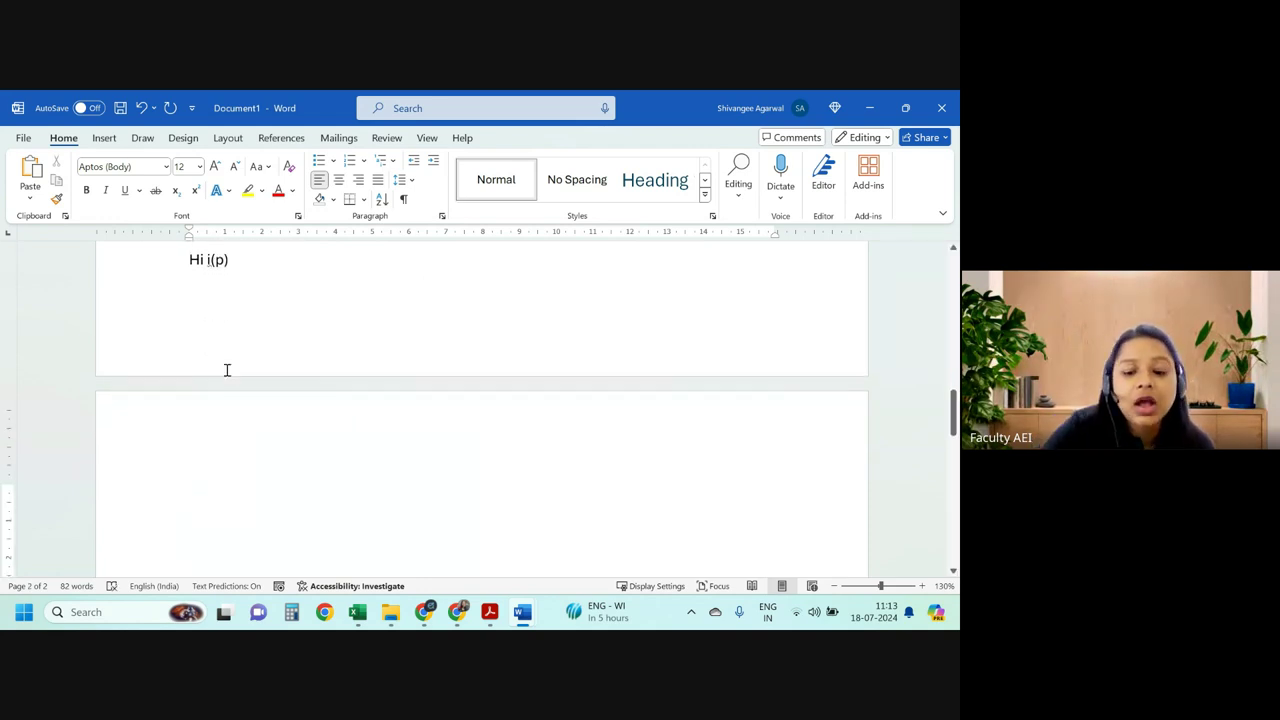
text(I(p))
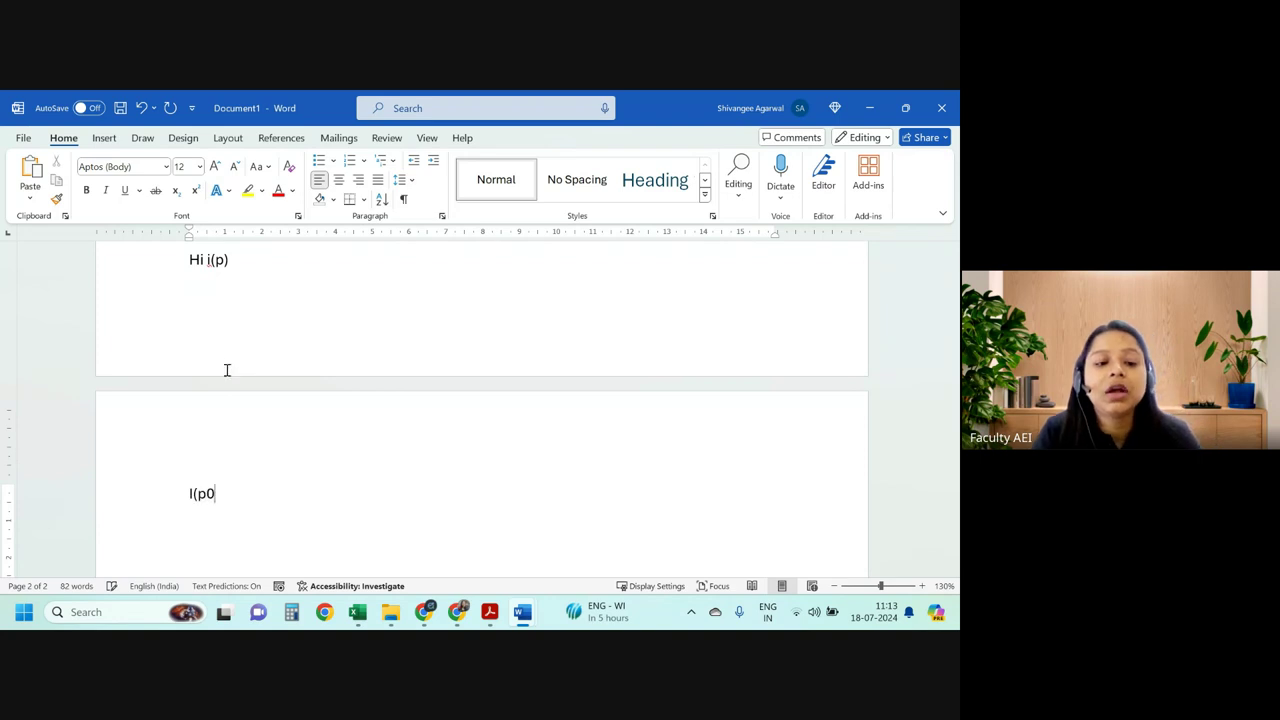
key(BackSpace)
key(BackSpace)
text(p))
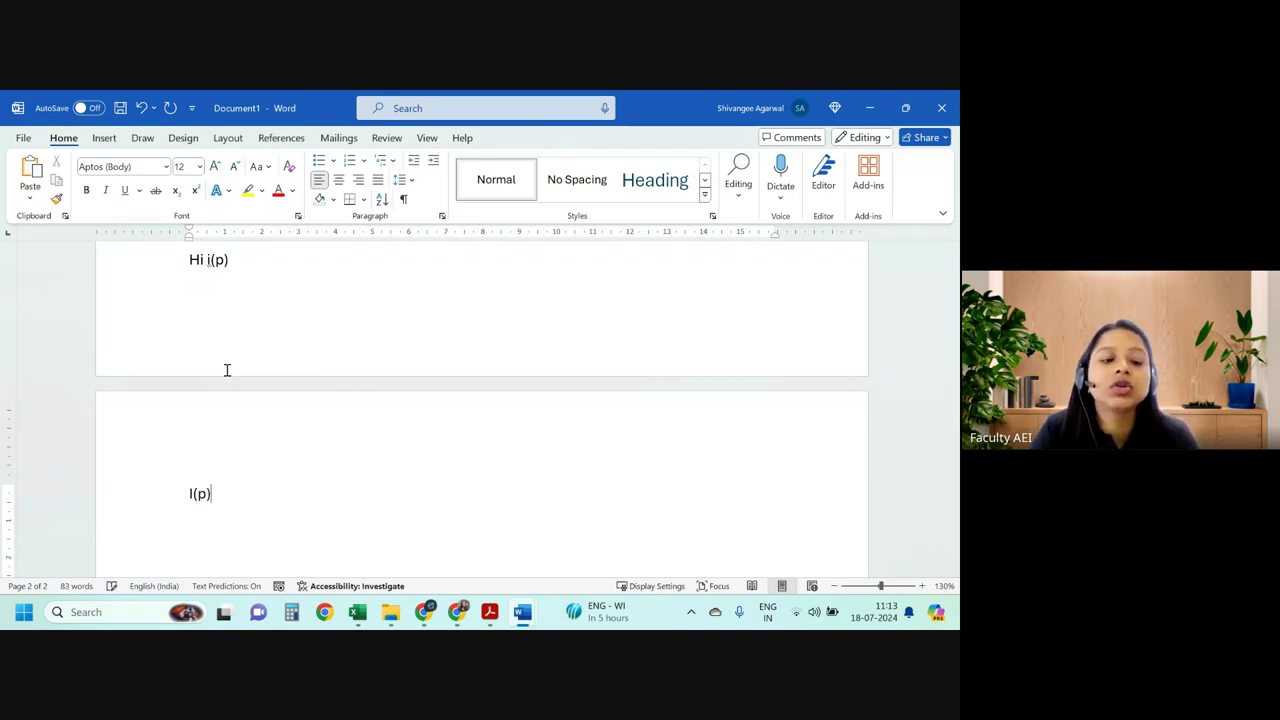
key(BackSpace)
key(BackSpace)
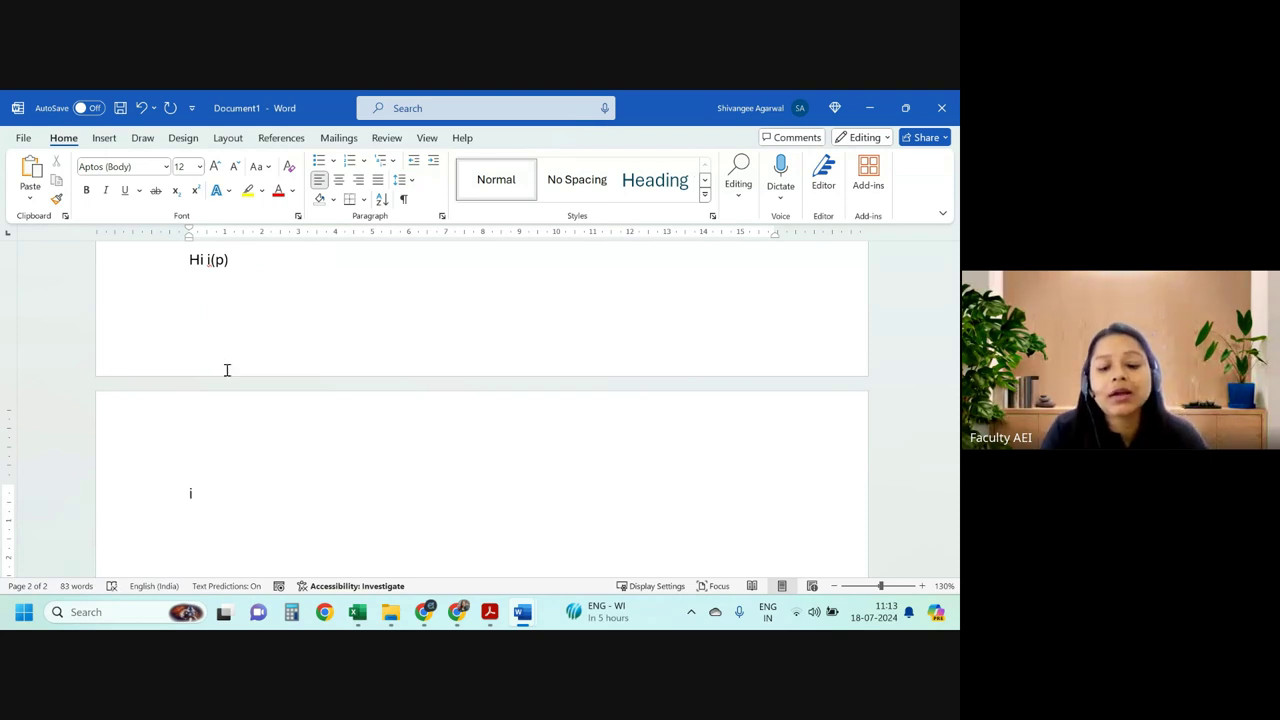
Enter the expression i(p) on three consecutive lines near the top of page 2 in Word.
text(()
scroll(227, 371, down, 2)
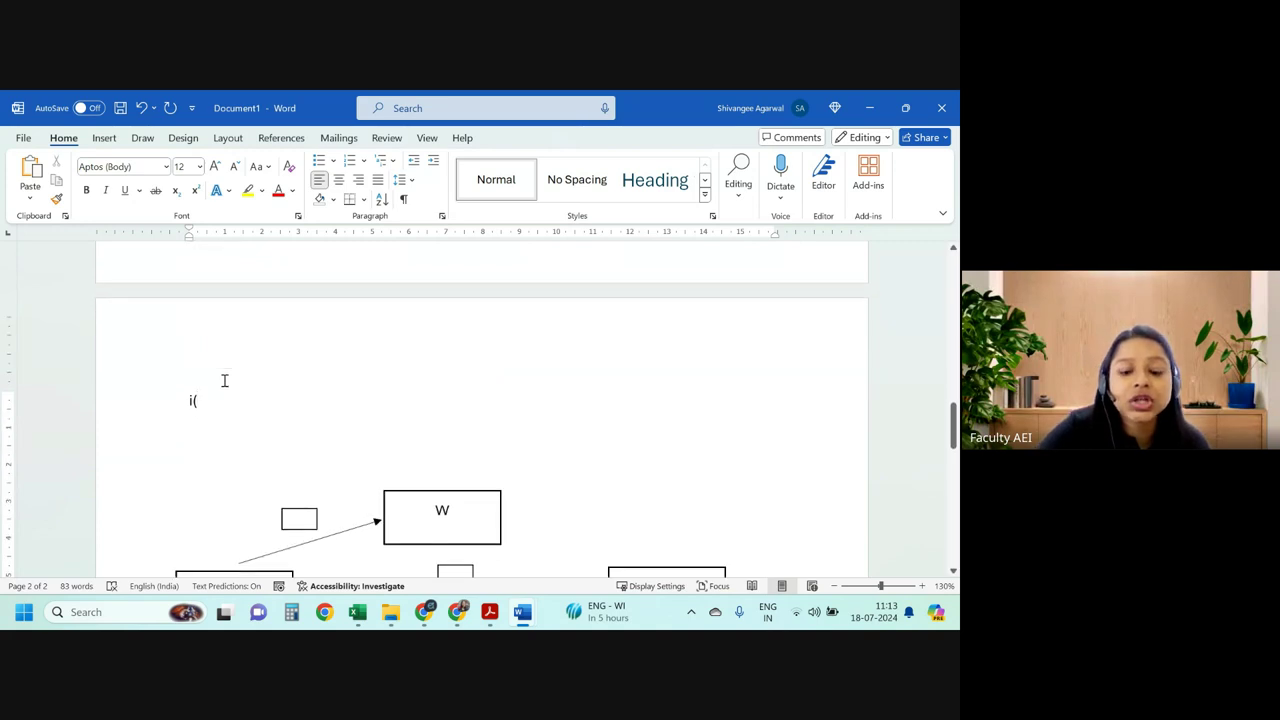
key(BackSpace)
key(BackSpace)
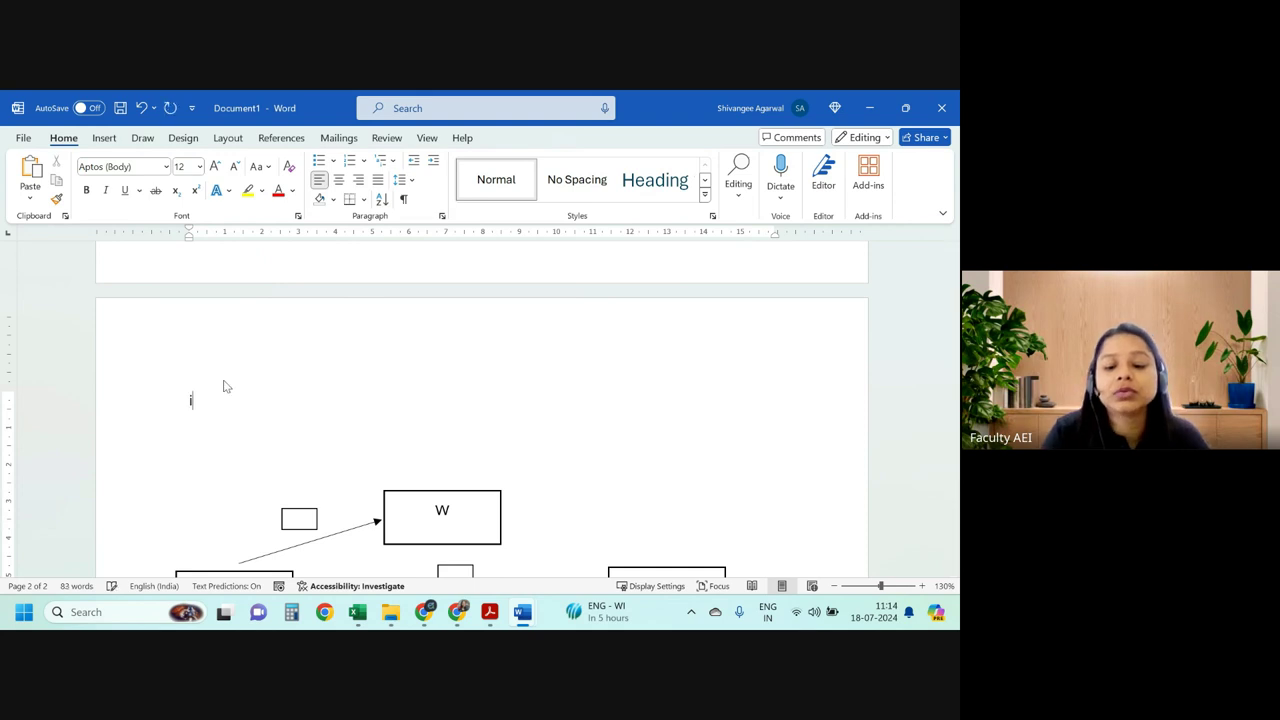
text(i(P)
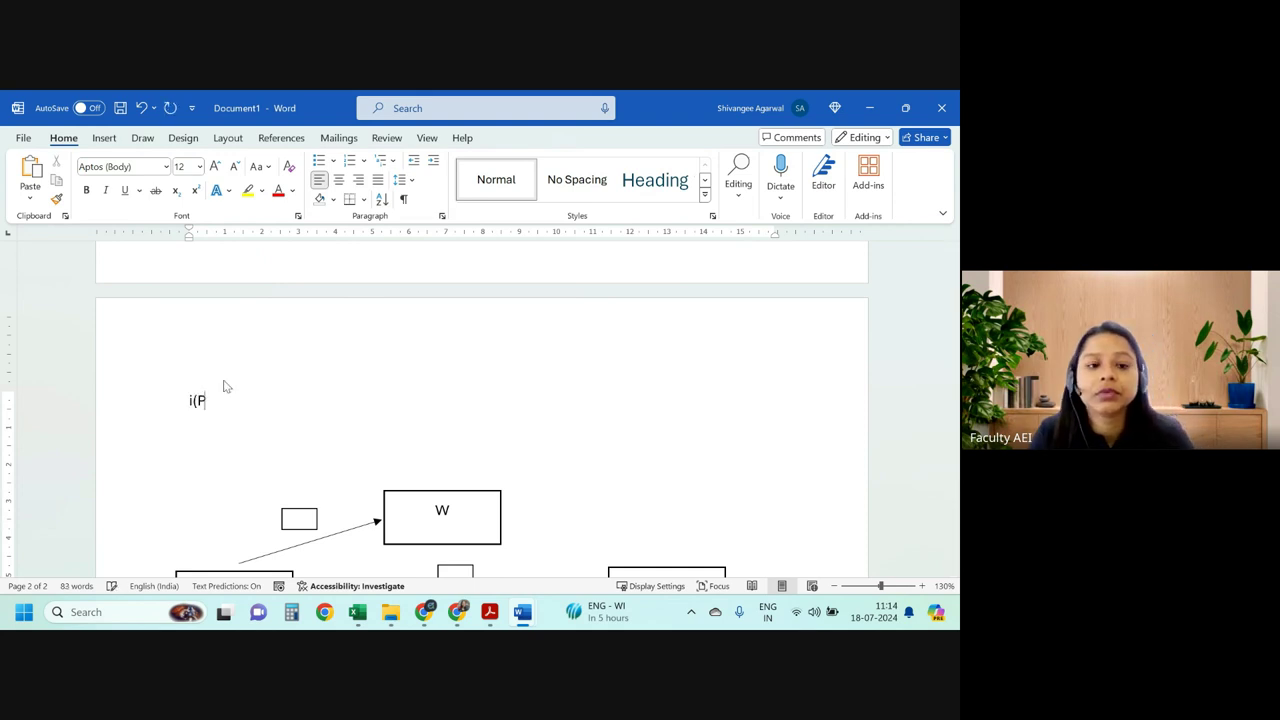
text(p))
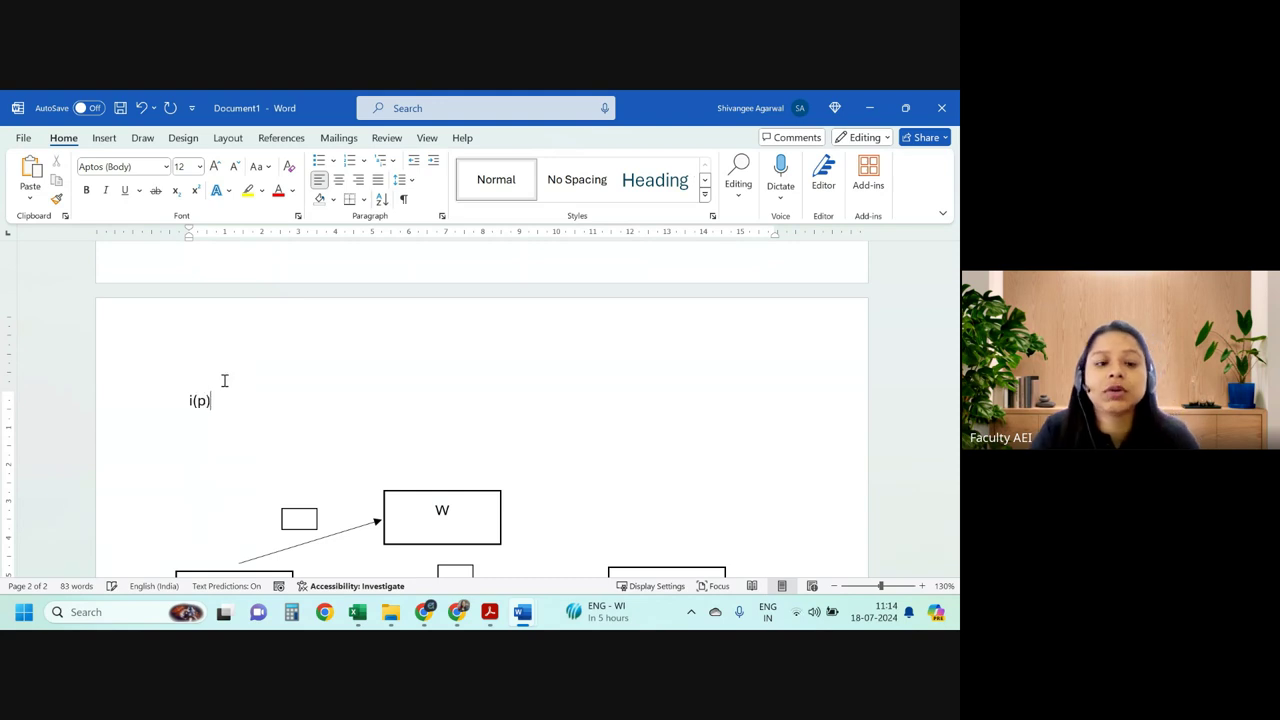
key(Return)
key(Return)
key(Return)
key(Return)
key(Return)
key(Return)
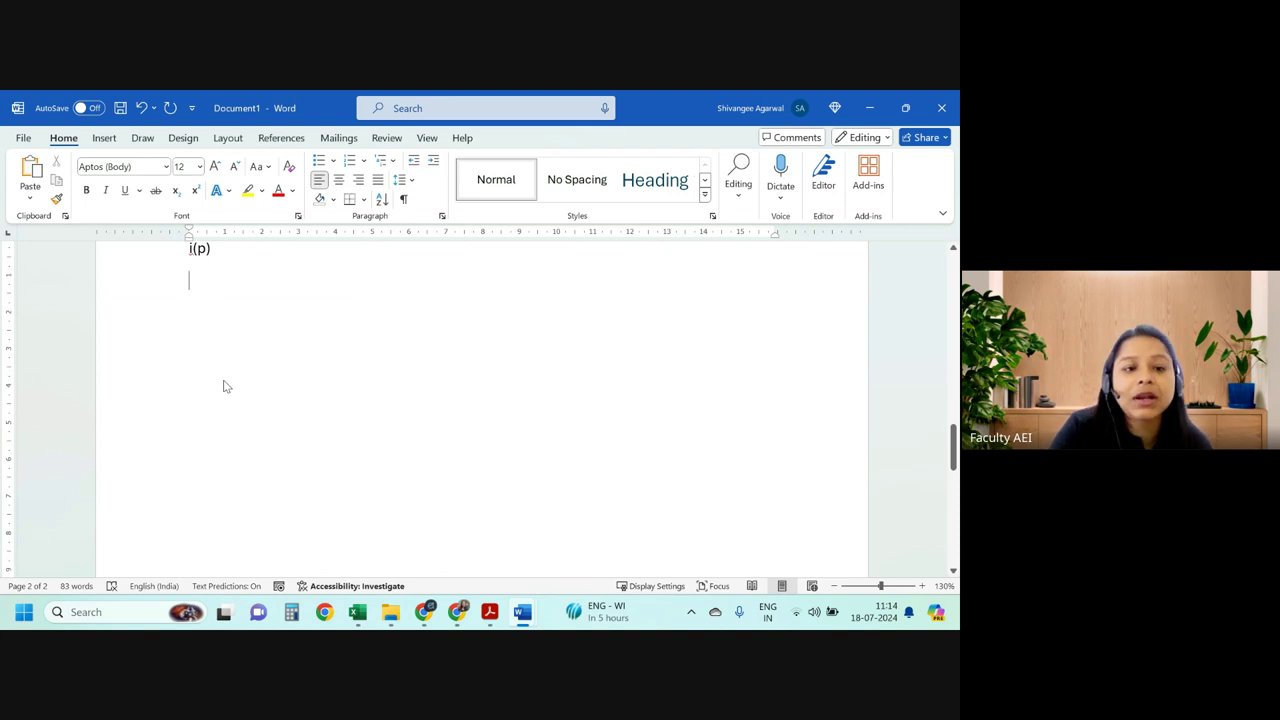
text(ip)
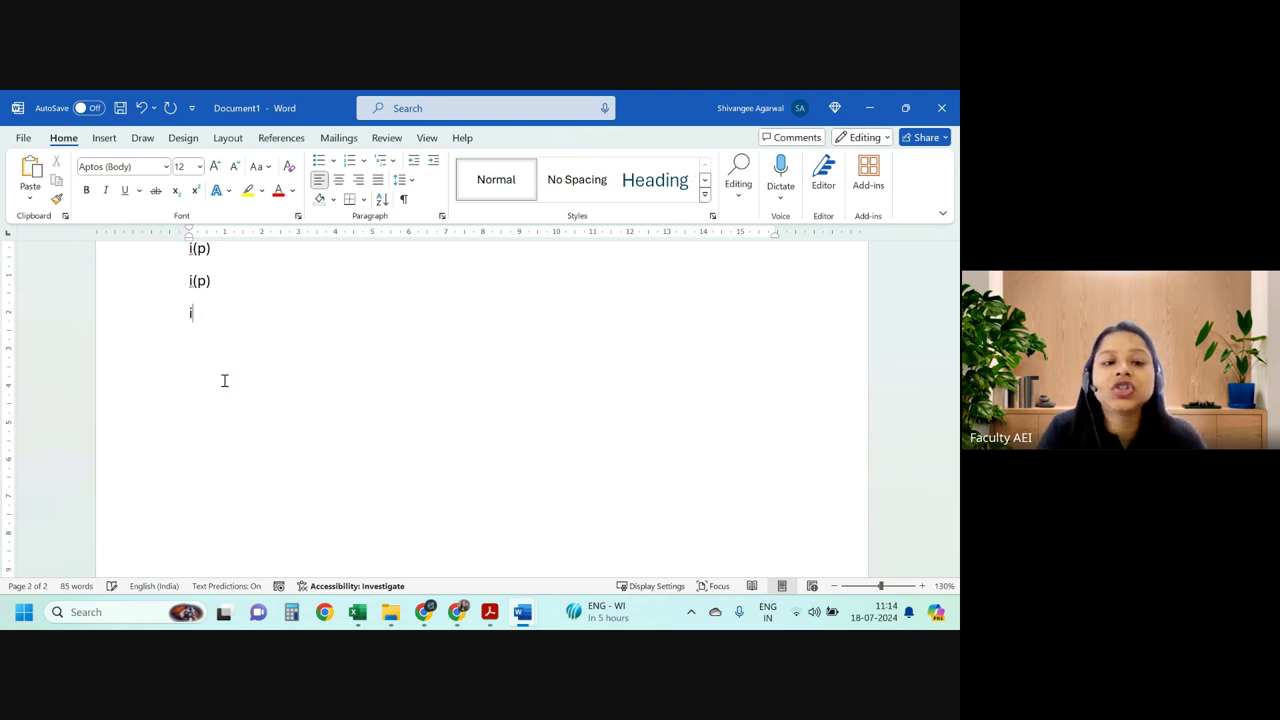
text(p))
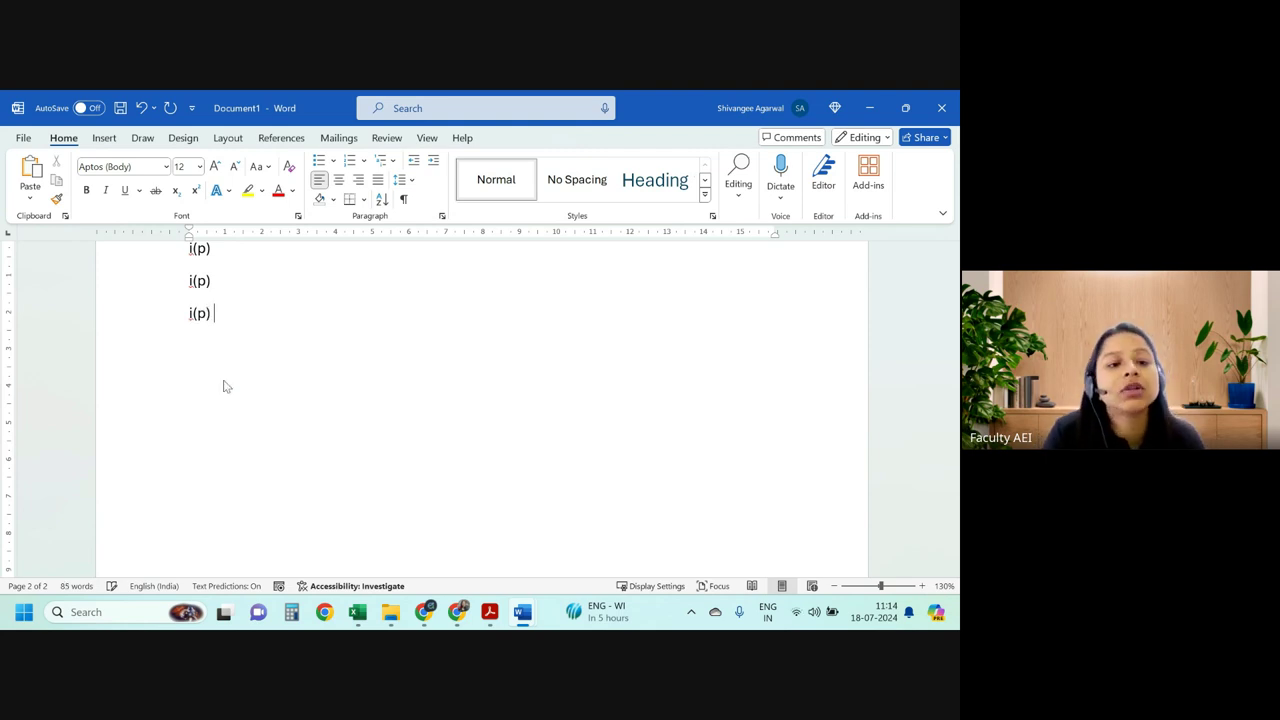
drag(188, 315, 196, 315)
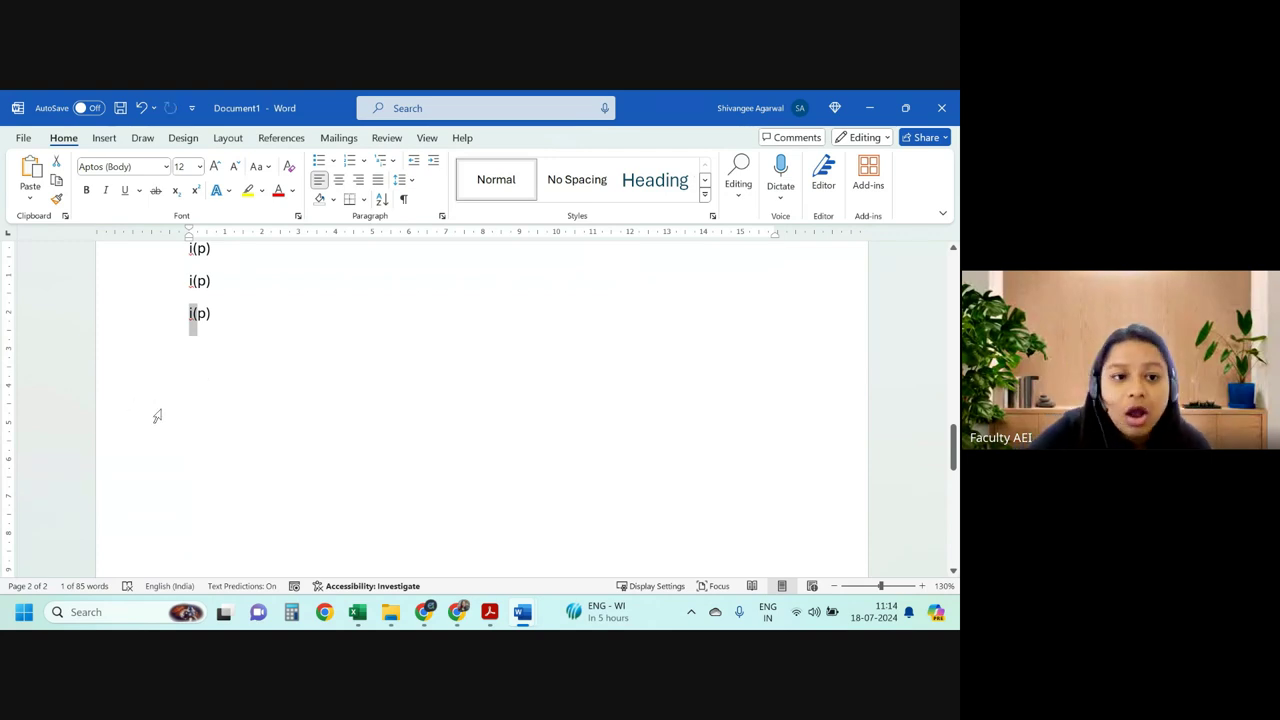
key(alt+Tab)
Highlight the <n> part of the s:<n> notation in yellow.
mouse_move(465, 370)
mouse_down()
mouse_move(494, 372)
mouse_move(488, 381)
mouse_move(497, 362)
mouse_up()
scroll(489, 377, down, 1)
scroll(497, 374, down, 1)
scroll(460, 381, down, 2)
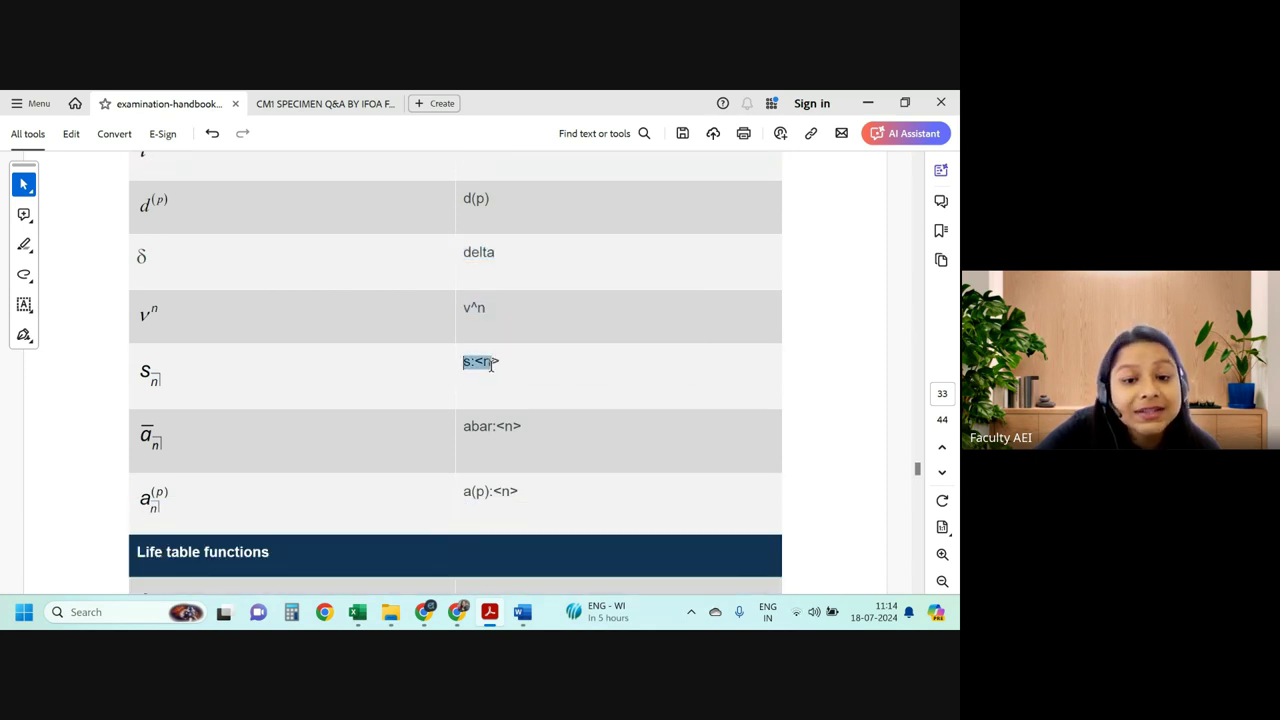
scroll(490, 365, down, 1)
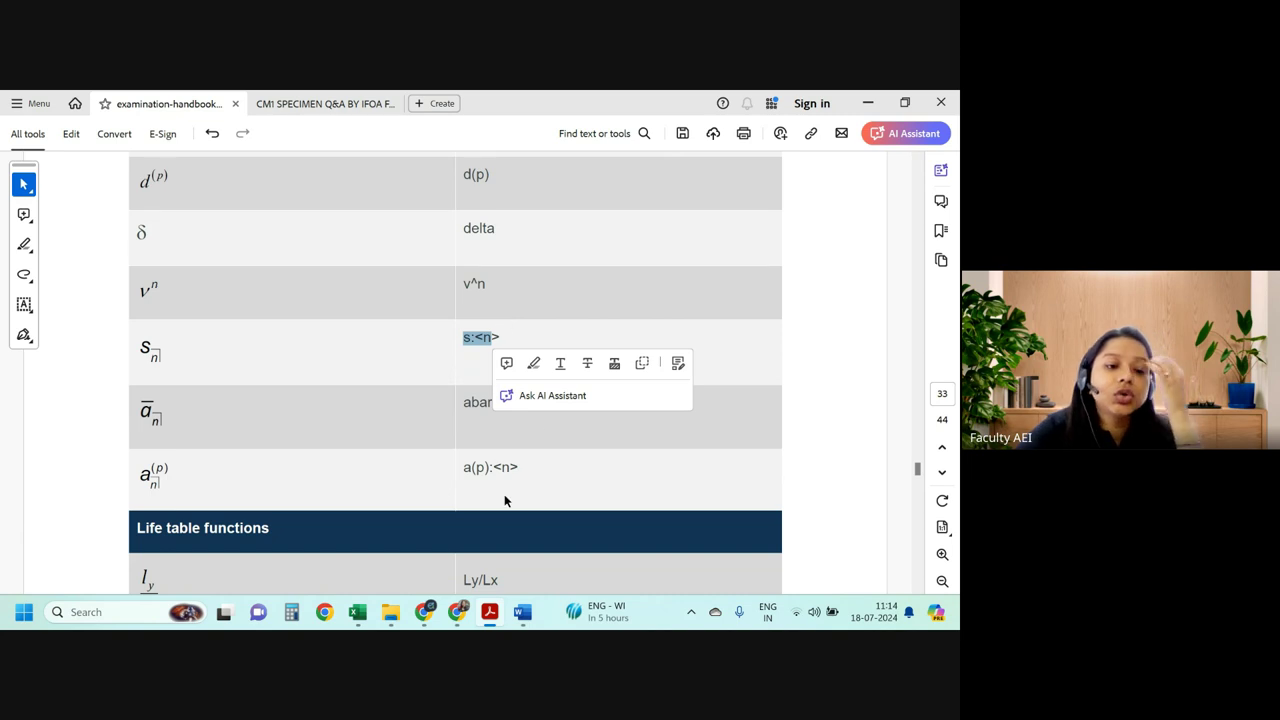
click(157, 357)
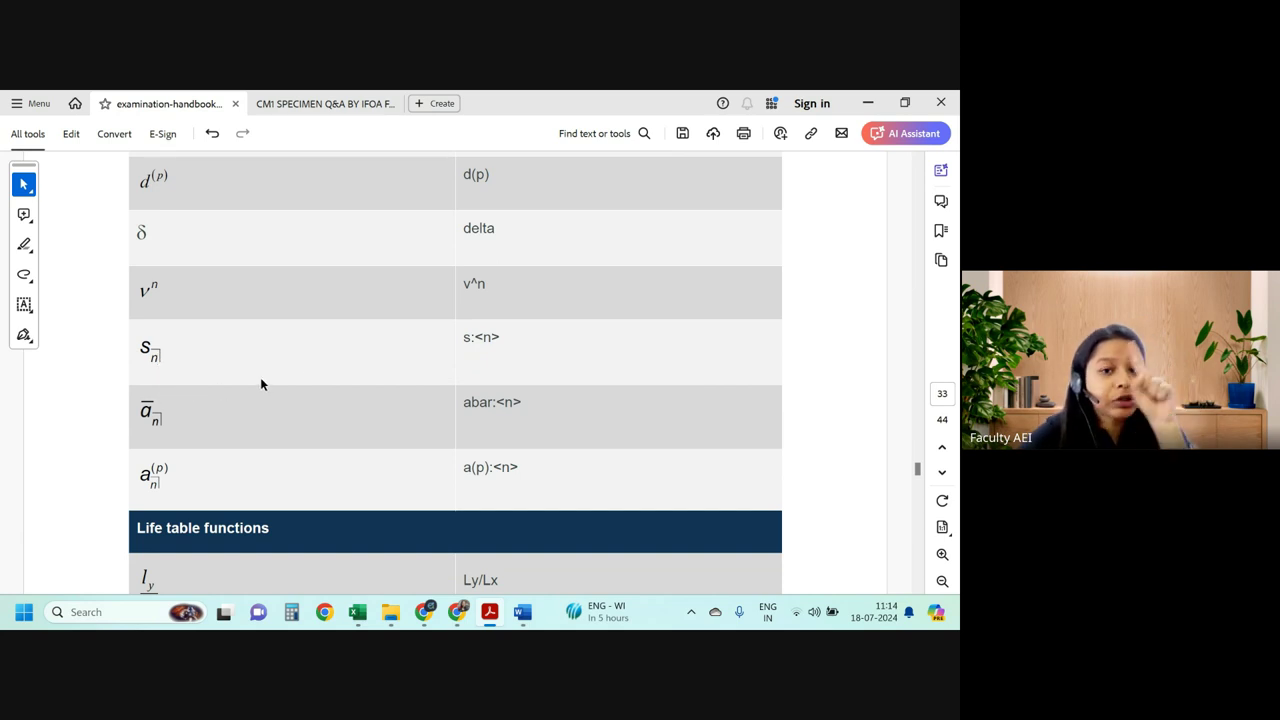
drag(477, 338, 500, 338)
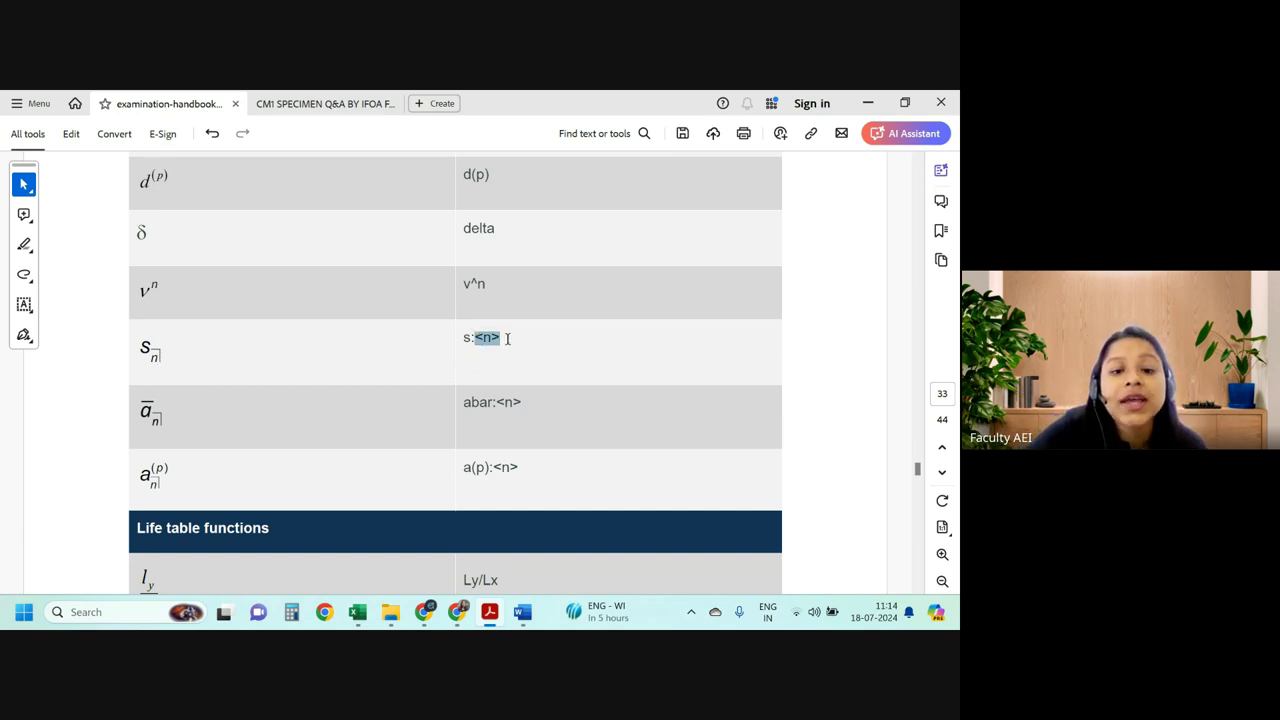
click(545, 366)
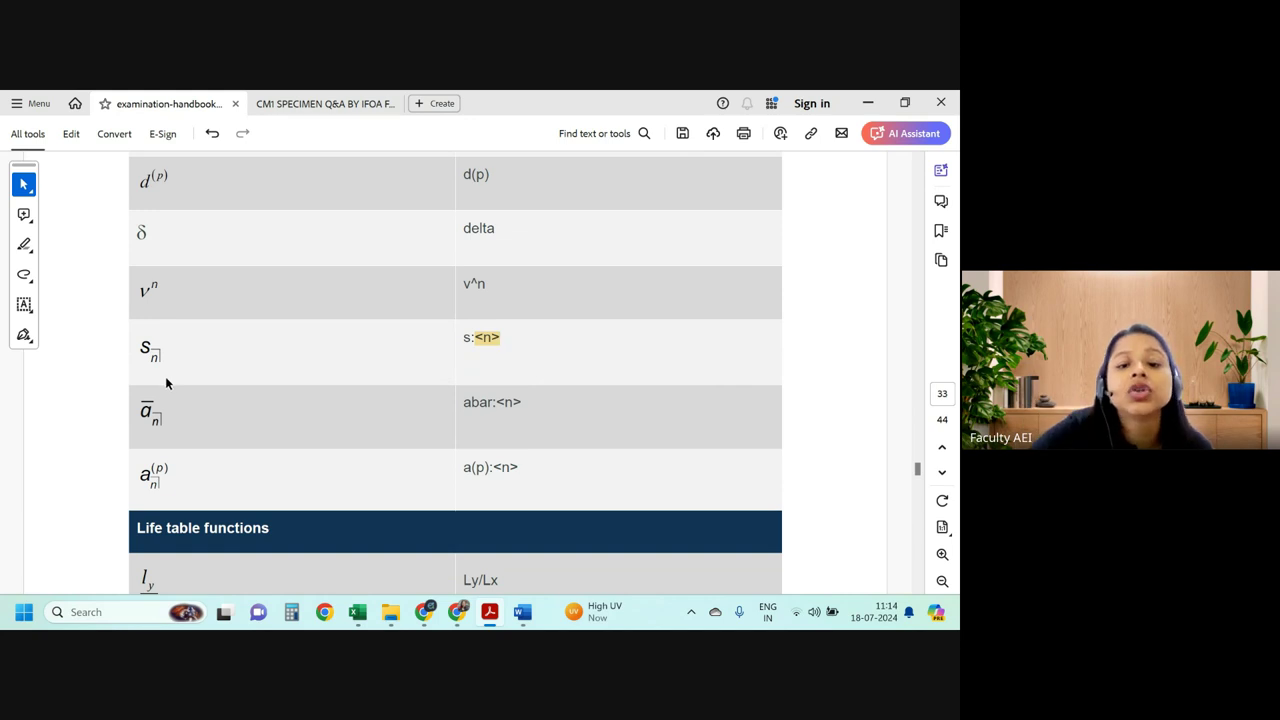
Browse down the table, selecting the abar:<n>, (p):<n> and Ly/Lx notations.
scroll(444, 374, down, 1)
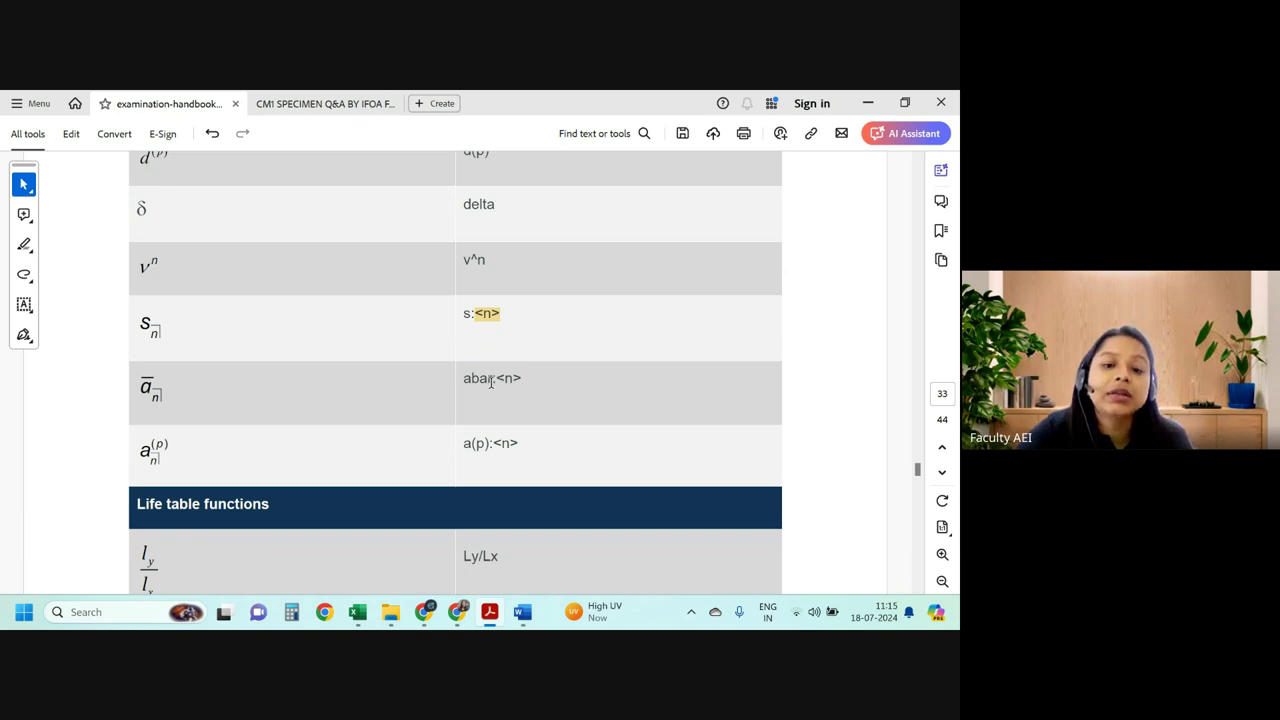
drag(497, 380, 524, 377)
scroll(505, 400, down, 3)
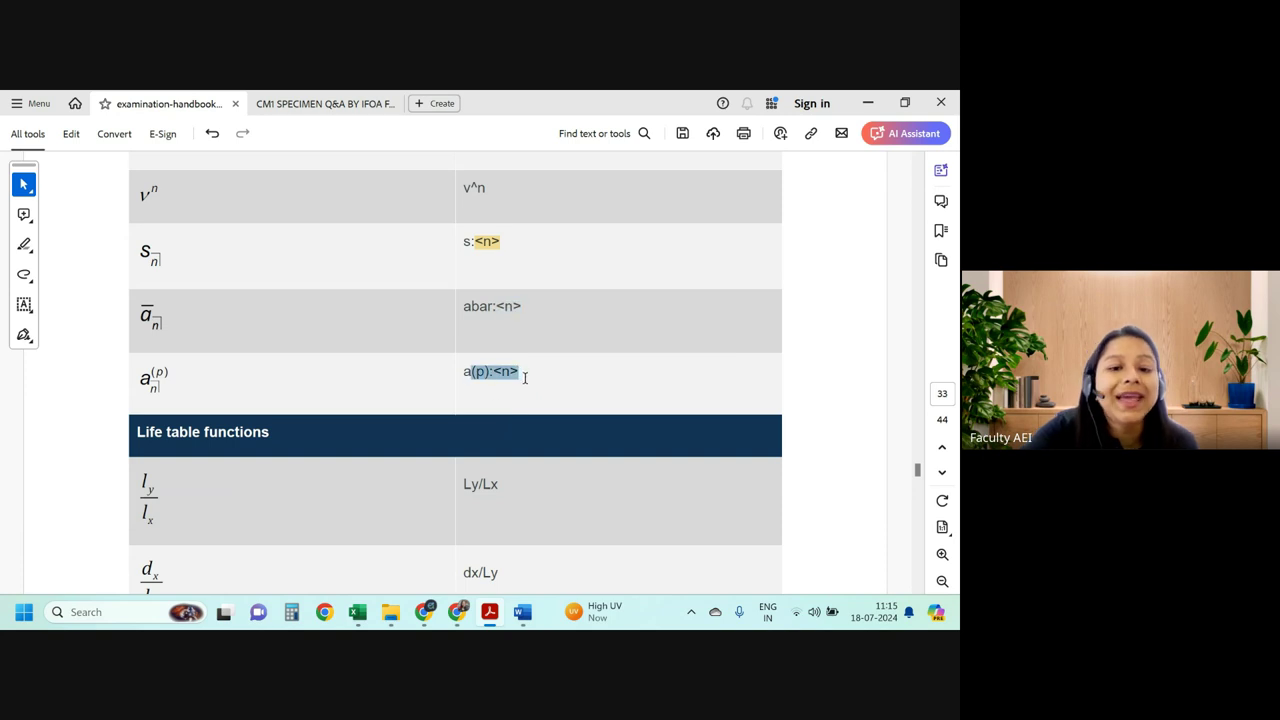
scroll(482, 412, down, 4)
right_click(446, 413)
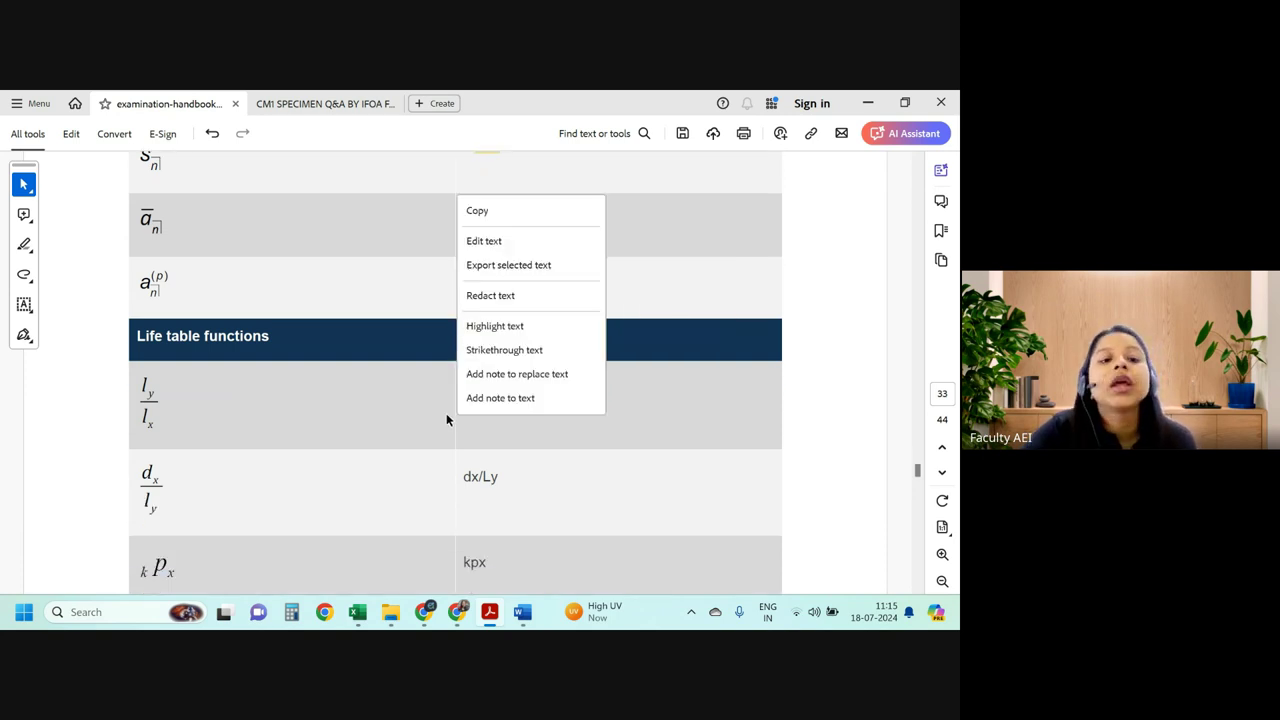
click(409, 406)
scroll(443, 386, down, 1)
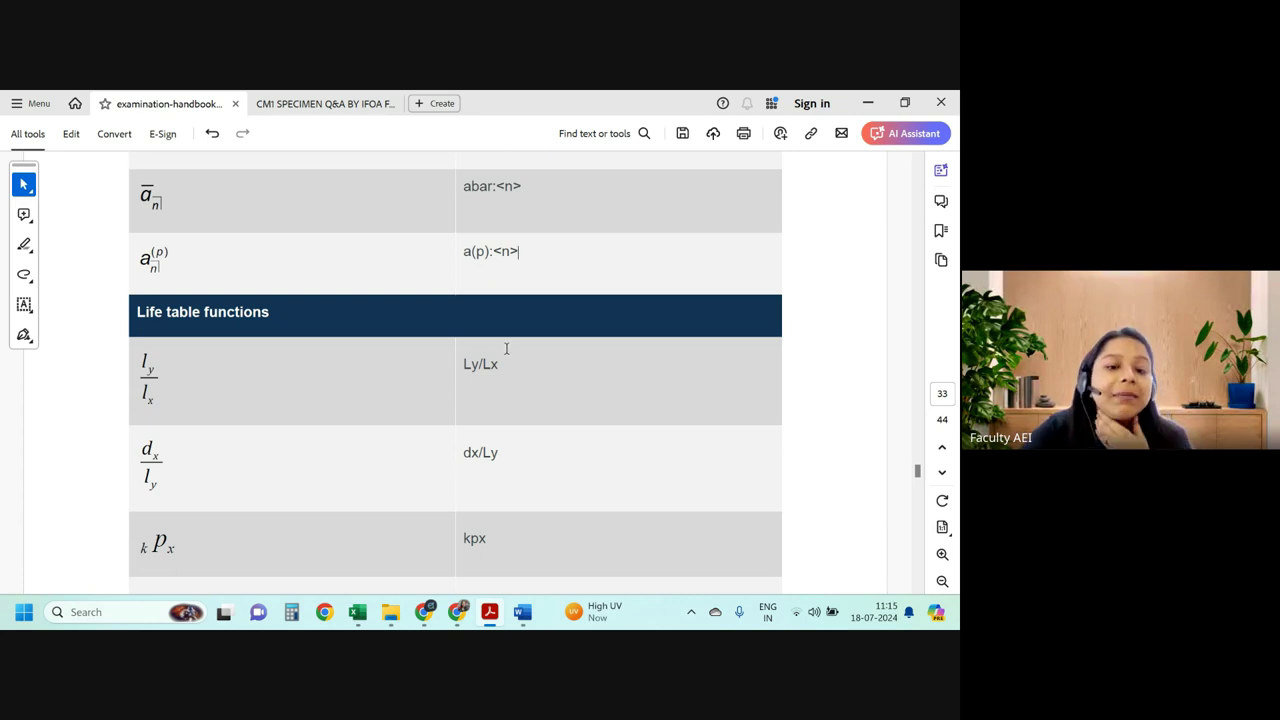
scroll(506, 348, down, 1)
scroll(508, 365, down, 1)
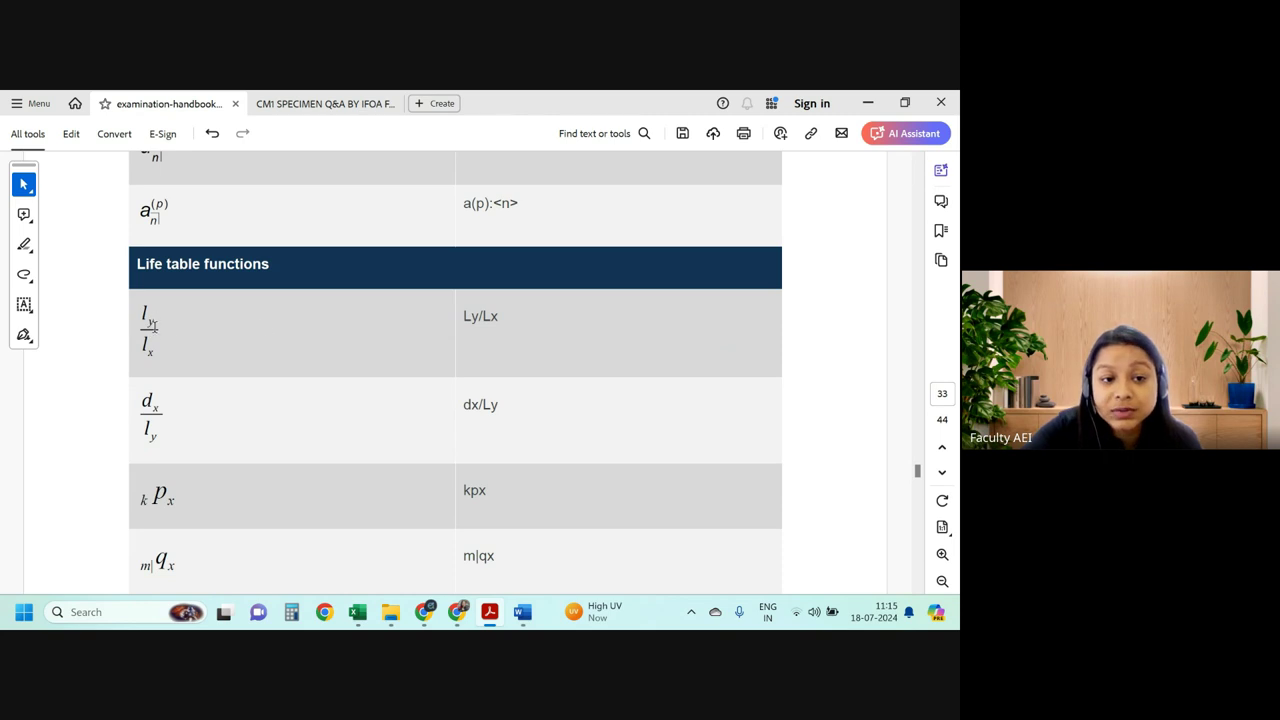
drag(464, 317, 500, 318)
Type ly/lx on the empty line beneath the three i(p) lines in Word.
key(alt+Tab)
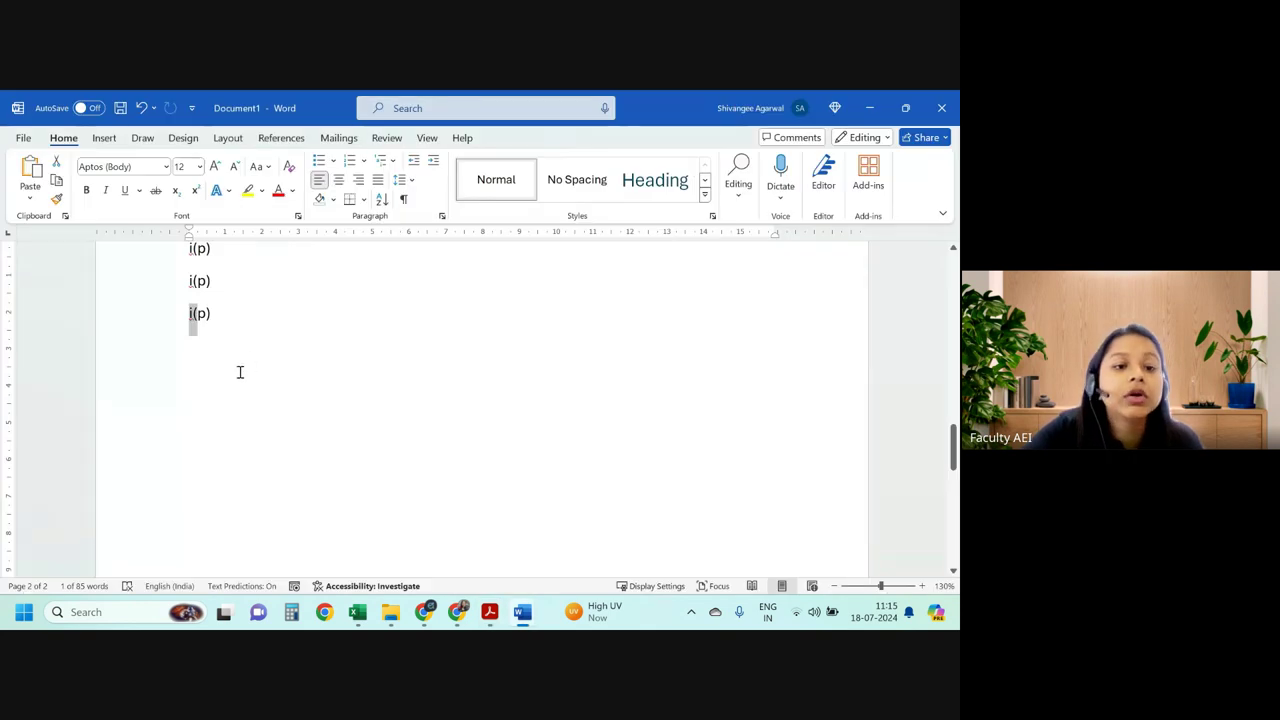
click(241, 355)
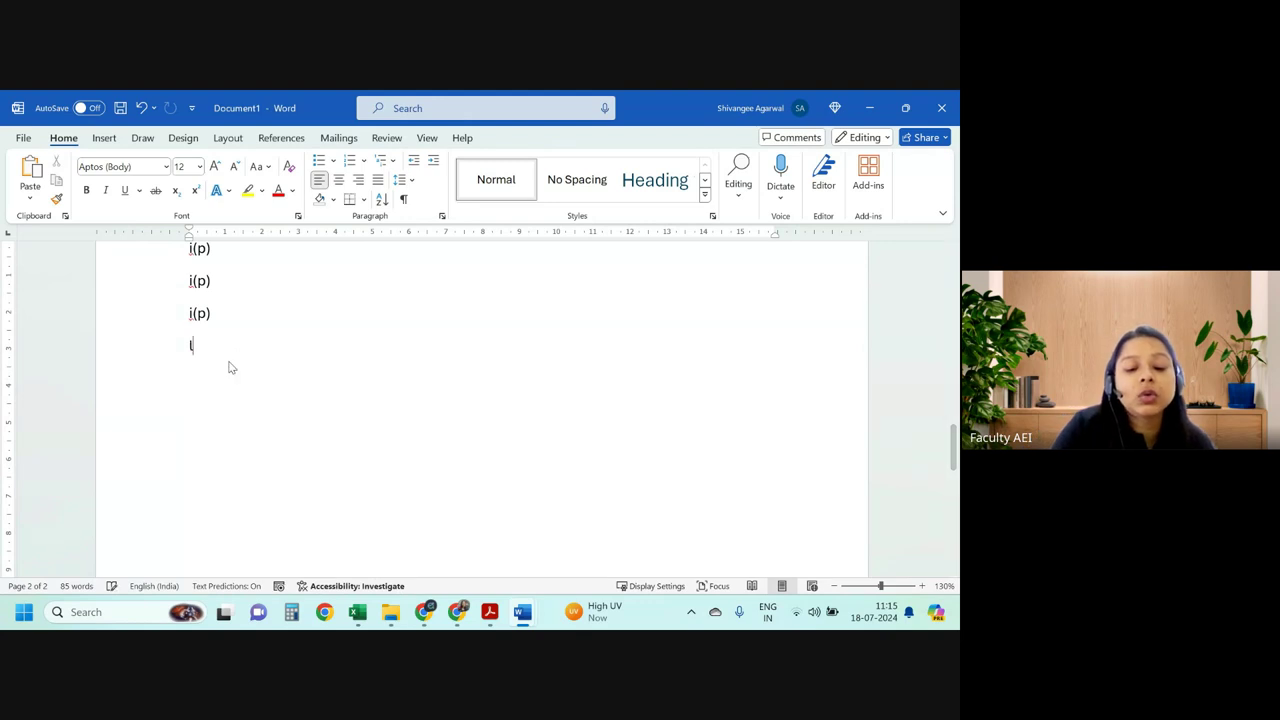
text(ly/l)
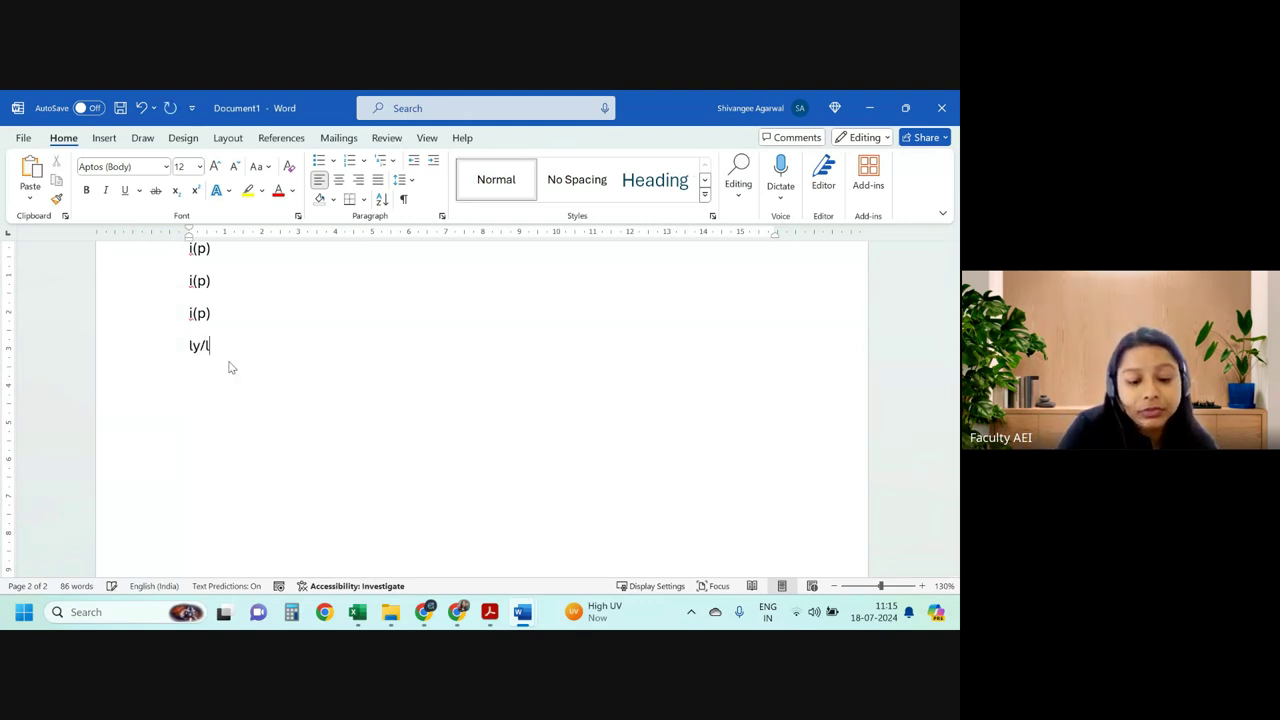
text(x)
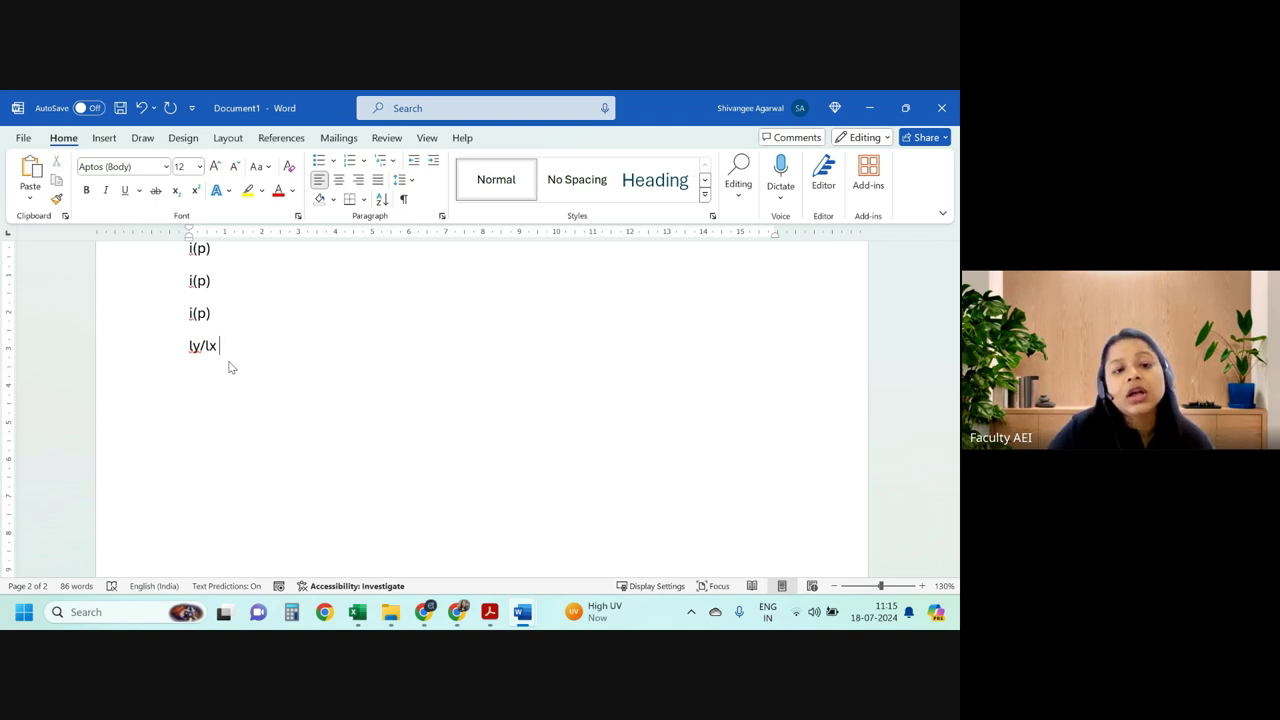
drag(204, 347, 228, 355)
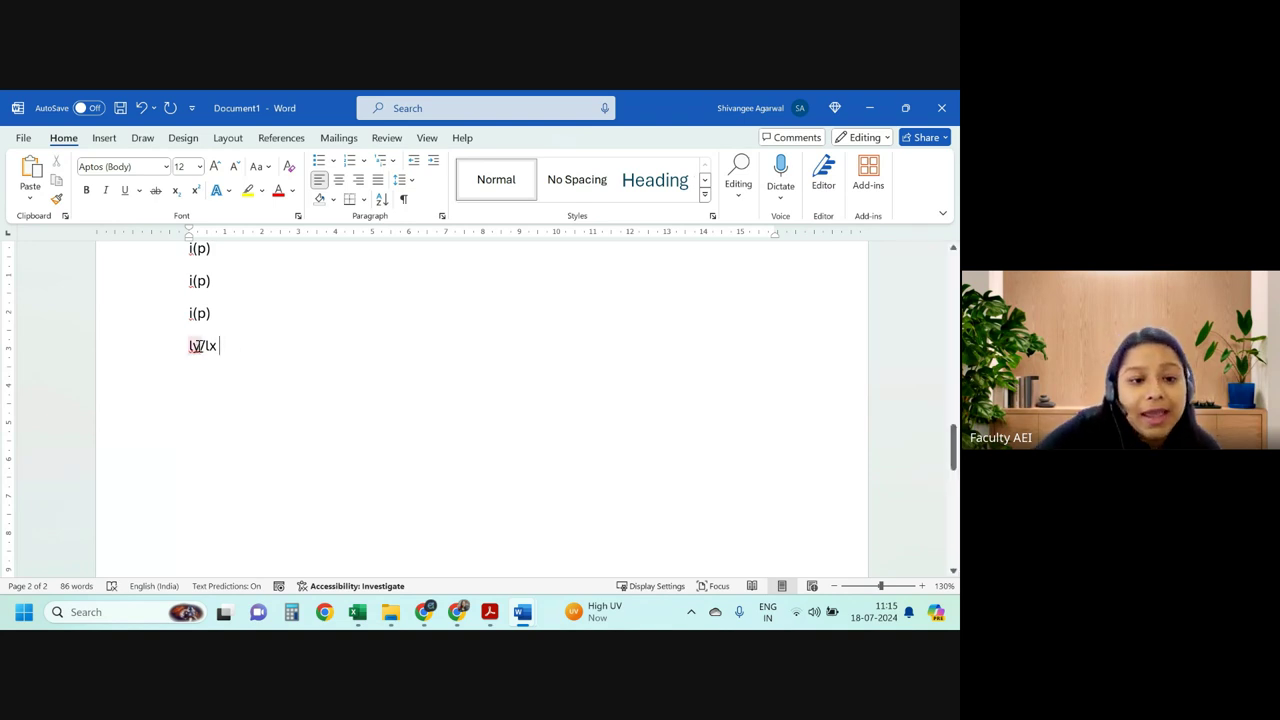
double_click(236, 443)
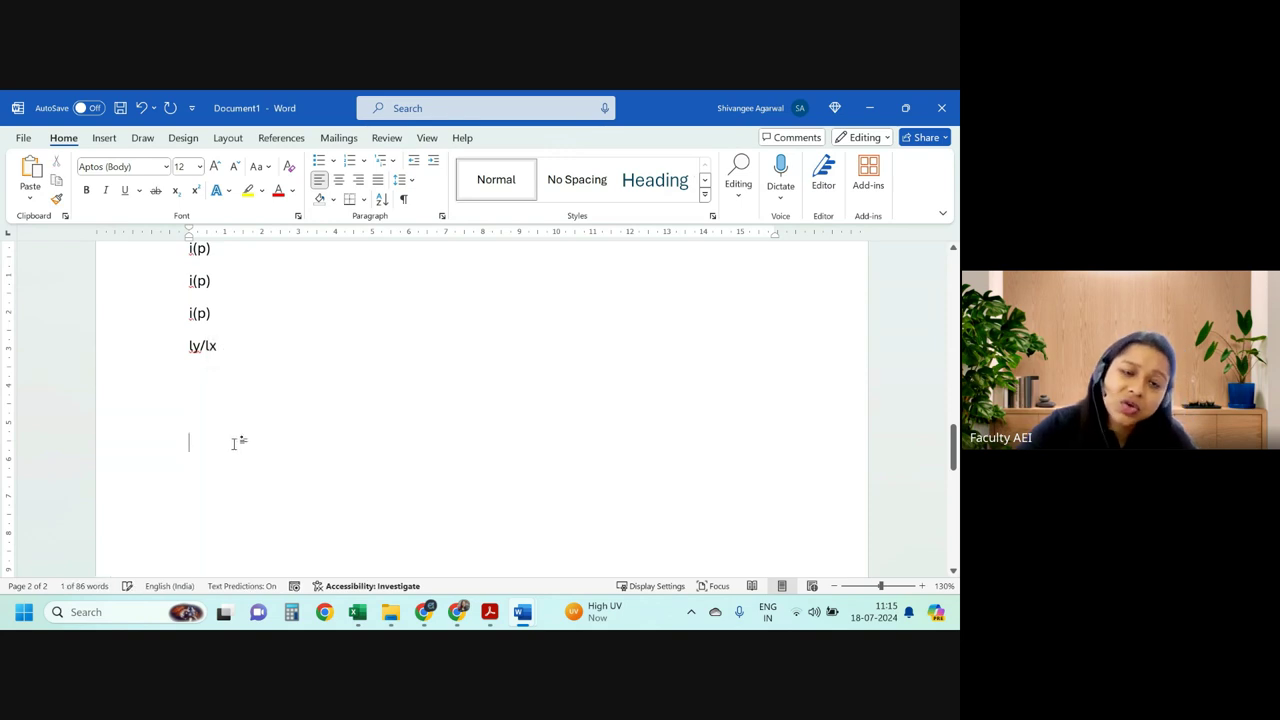
drag(234, 351, 156, 311)
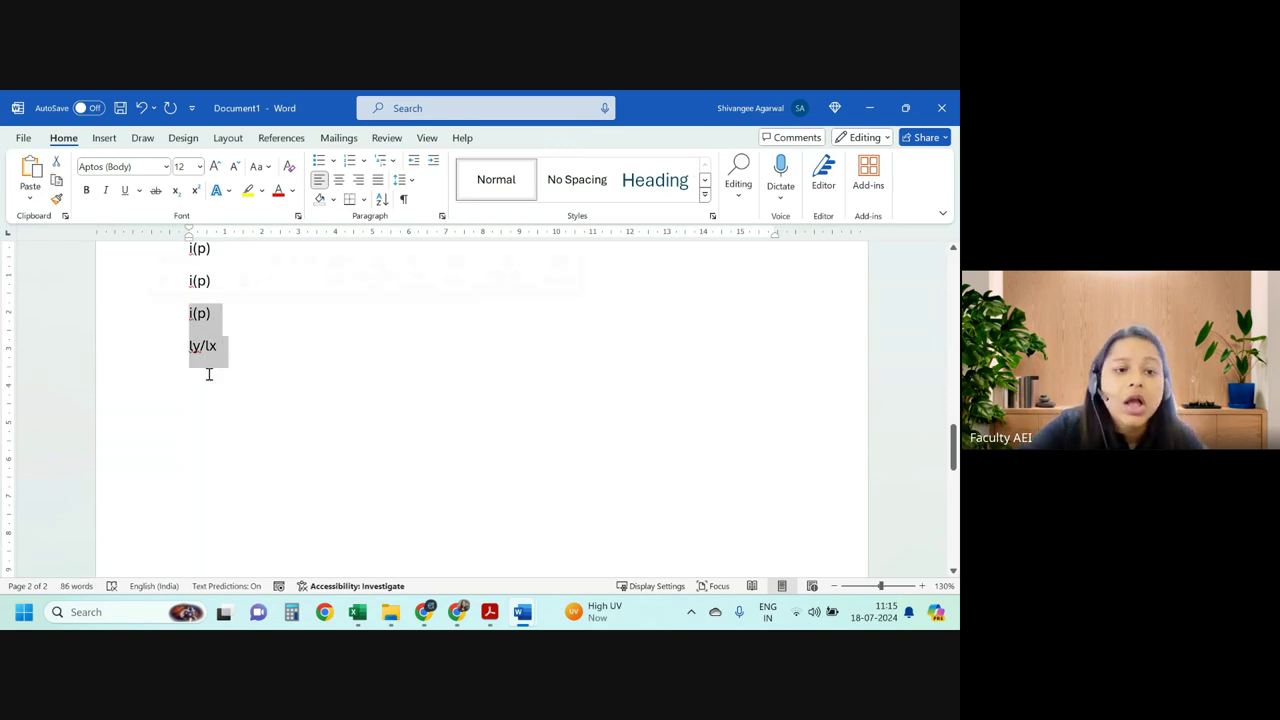
Change the ly/lx line's font to Calibri.
click(206, 373)
click(167, 356)
click(166, 166)
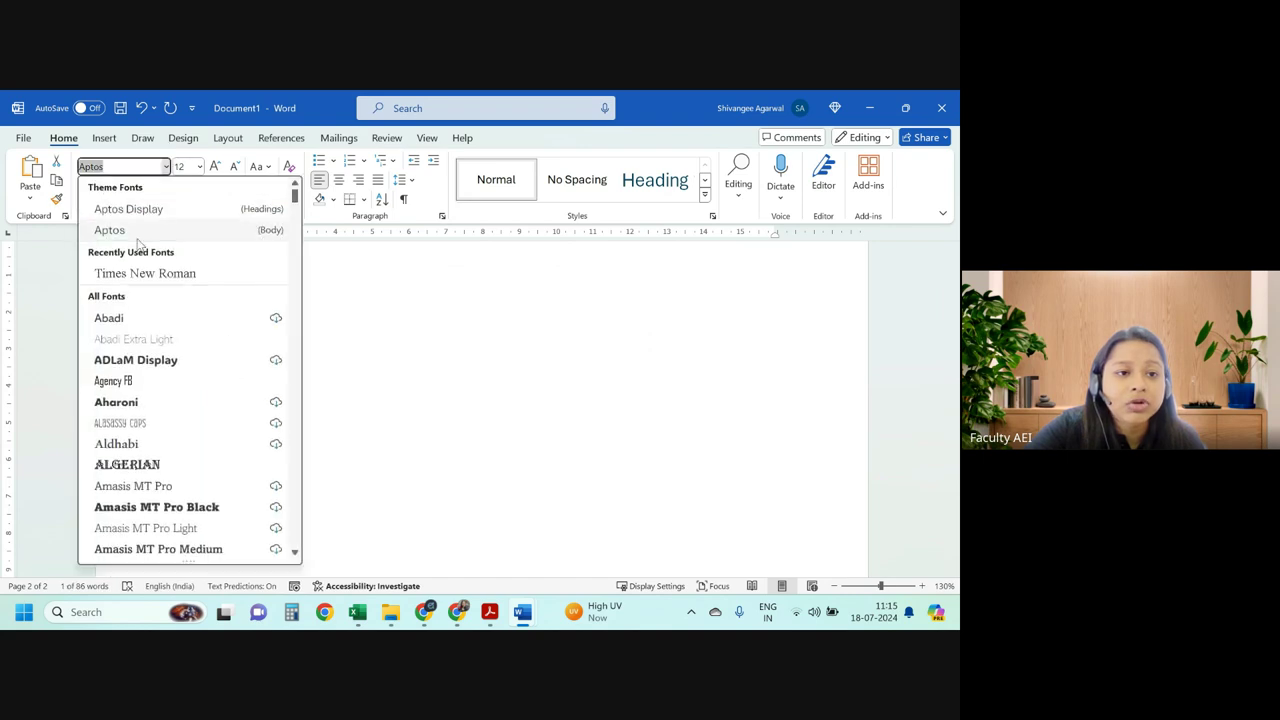
text(c)
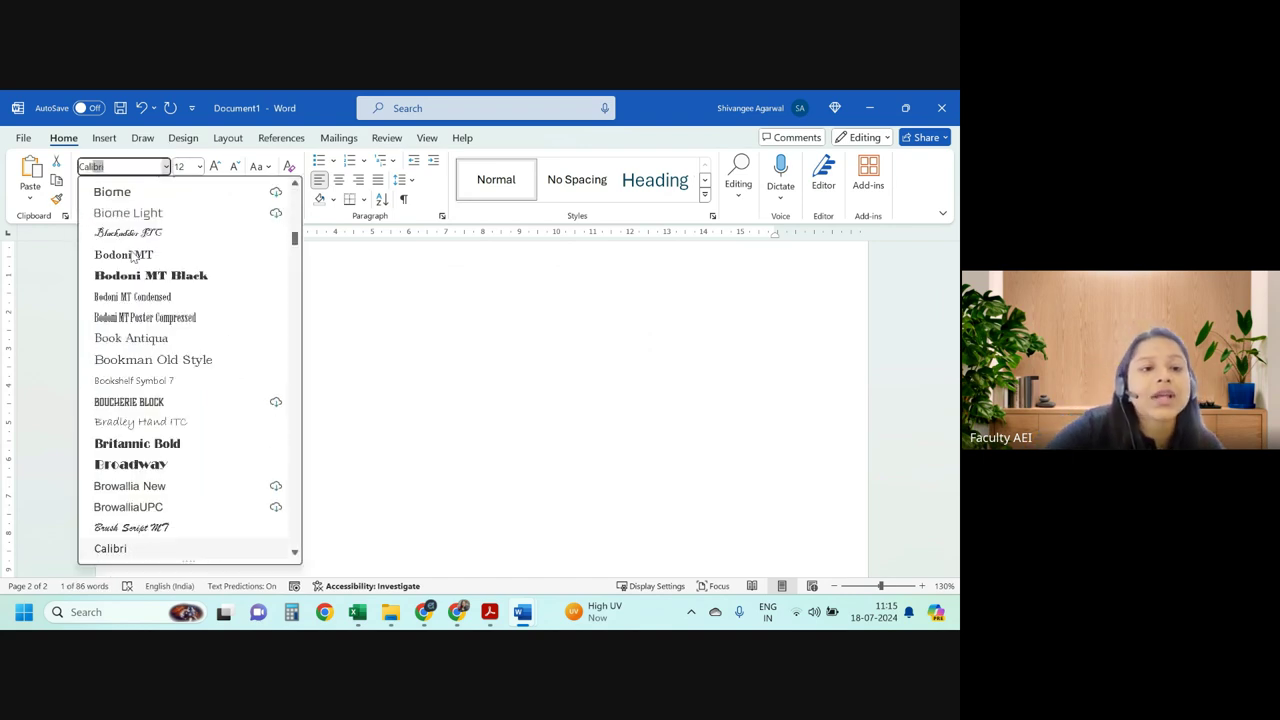
key(Return)
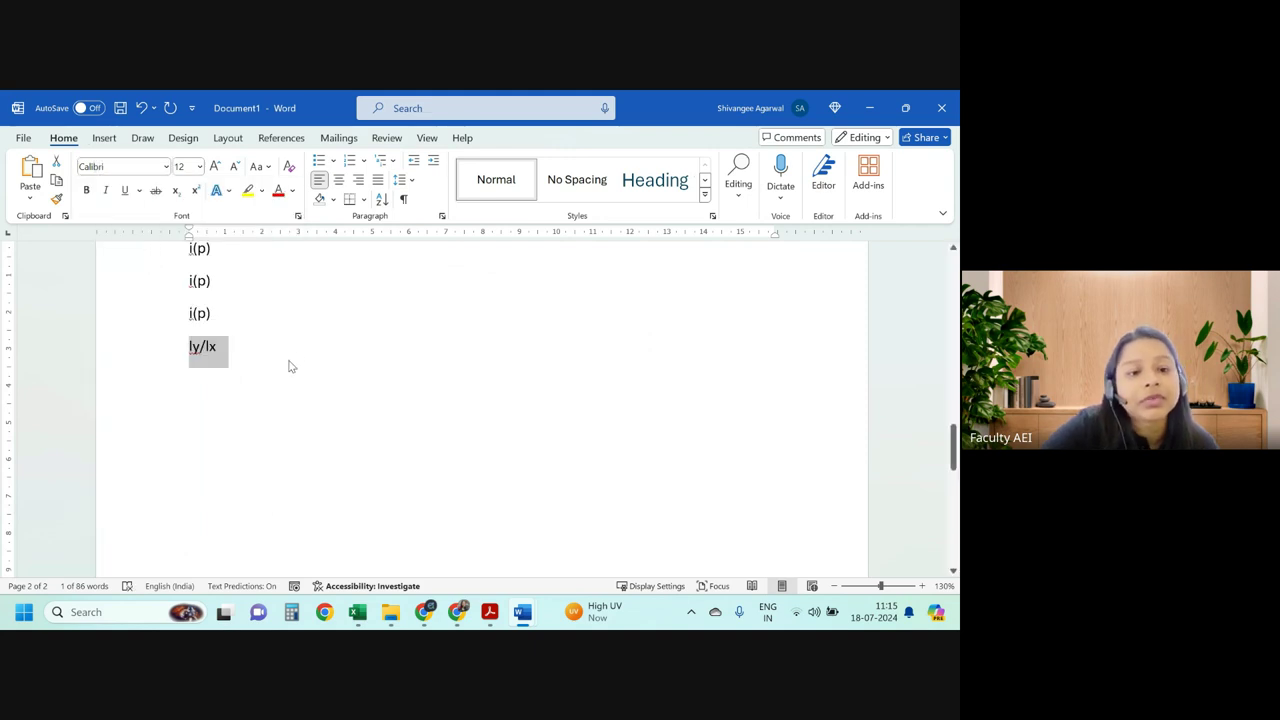
click(222, 348)
triple_click(205, 347)
click(211, 348)
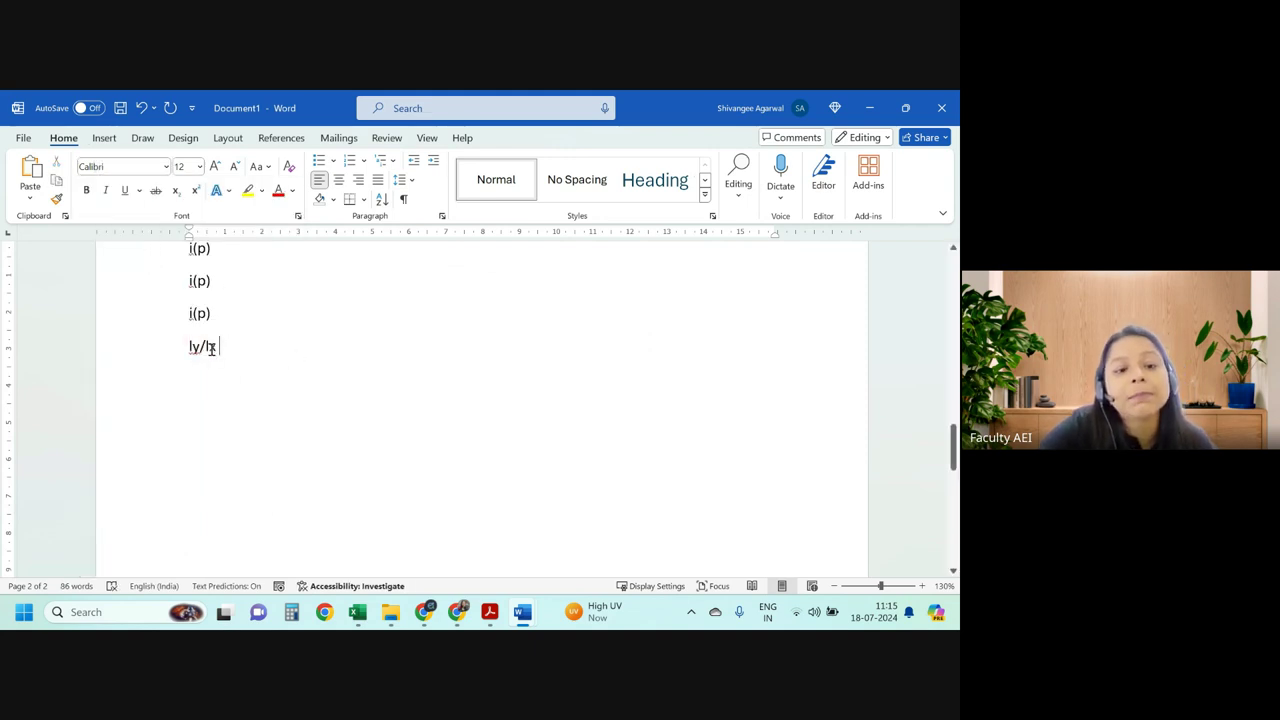
double_click(212, 348)
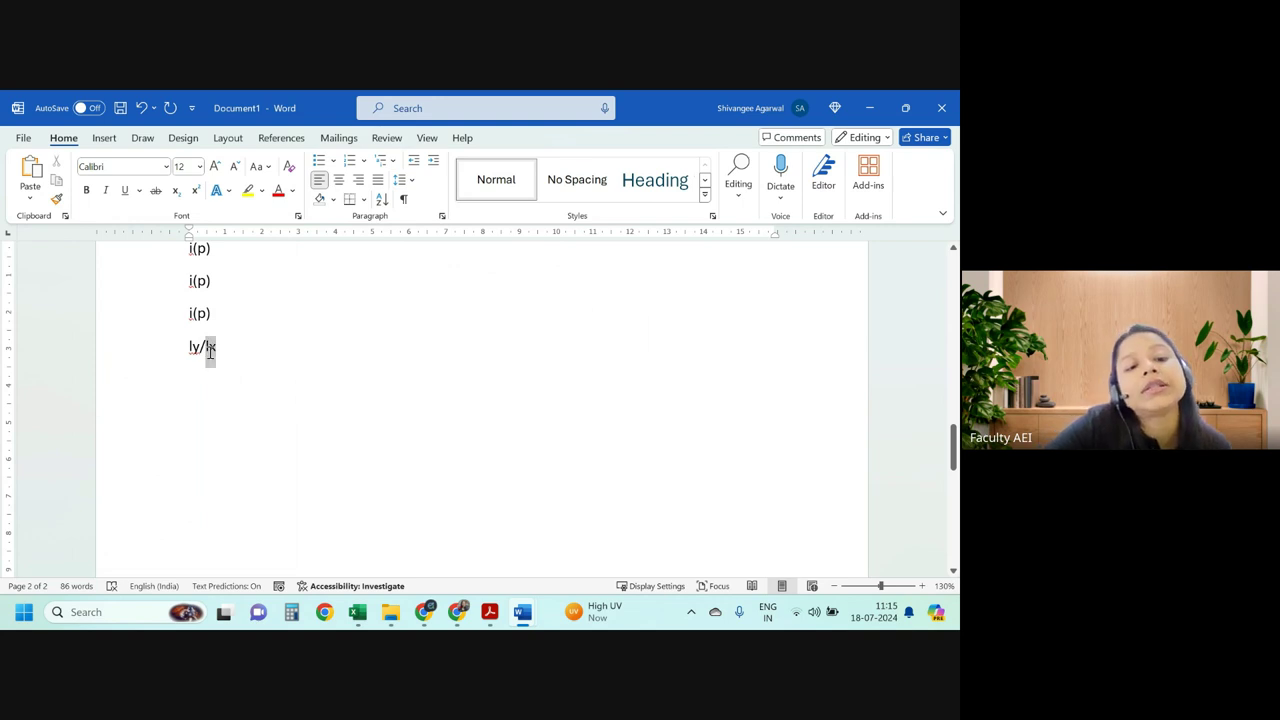
click(252, 399)
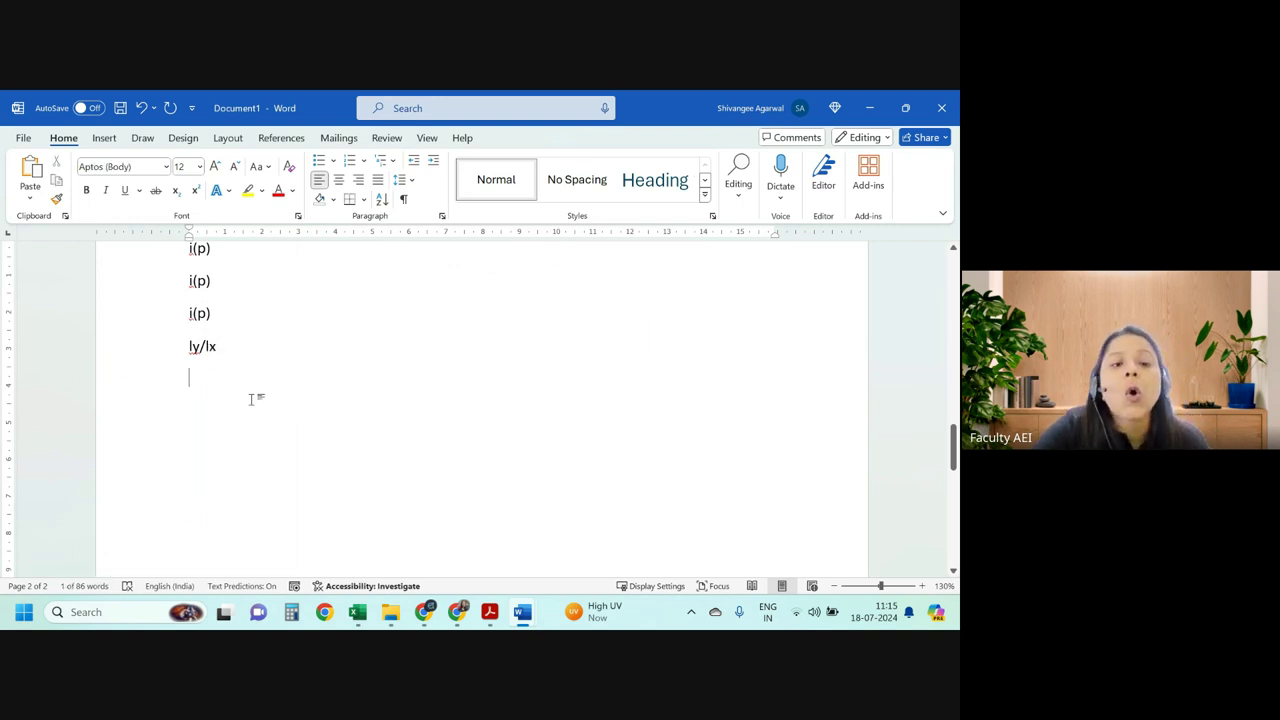
click(218, 348)
double_click(205, 348)
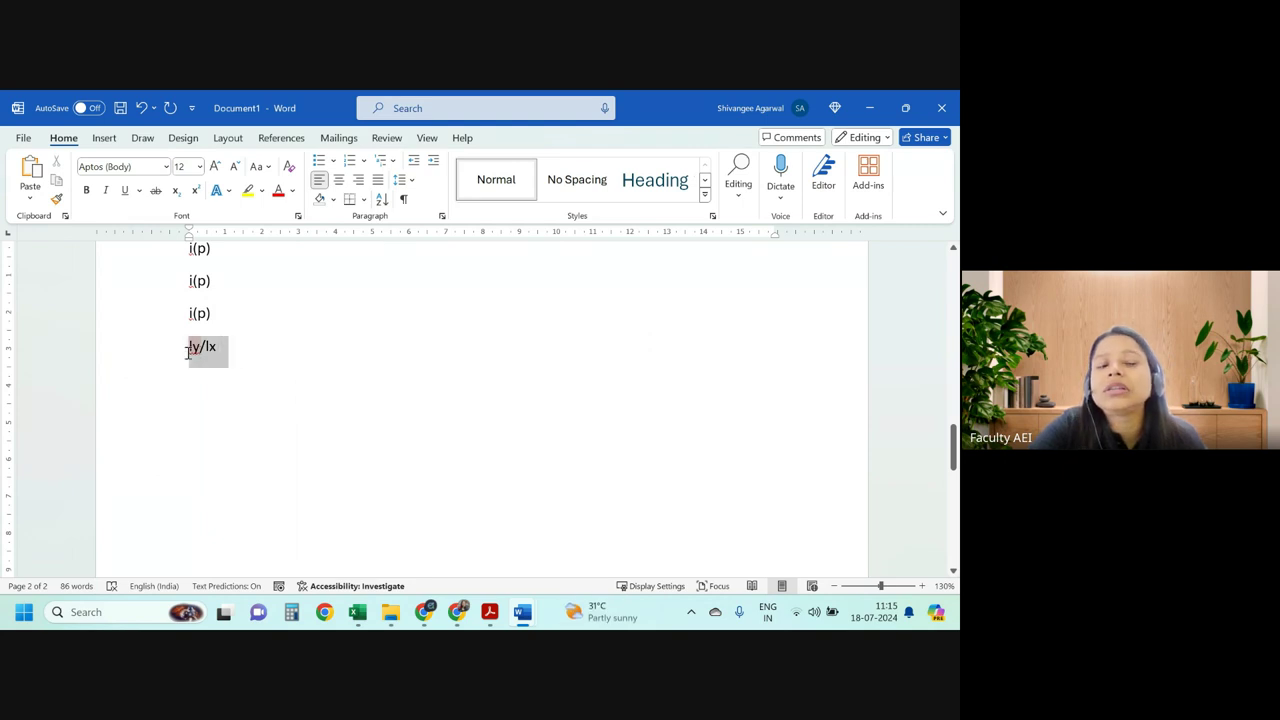
Type Ly/Lx on the line below ly/lx and start a new line.
click(290, 377)
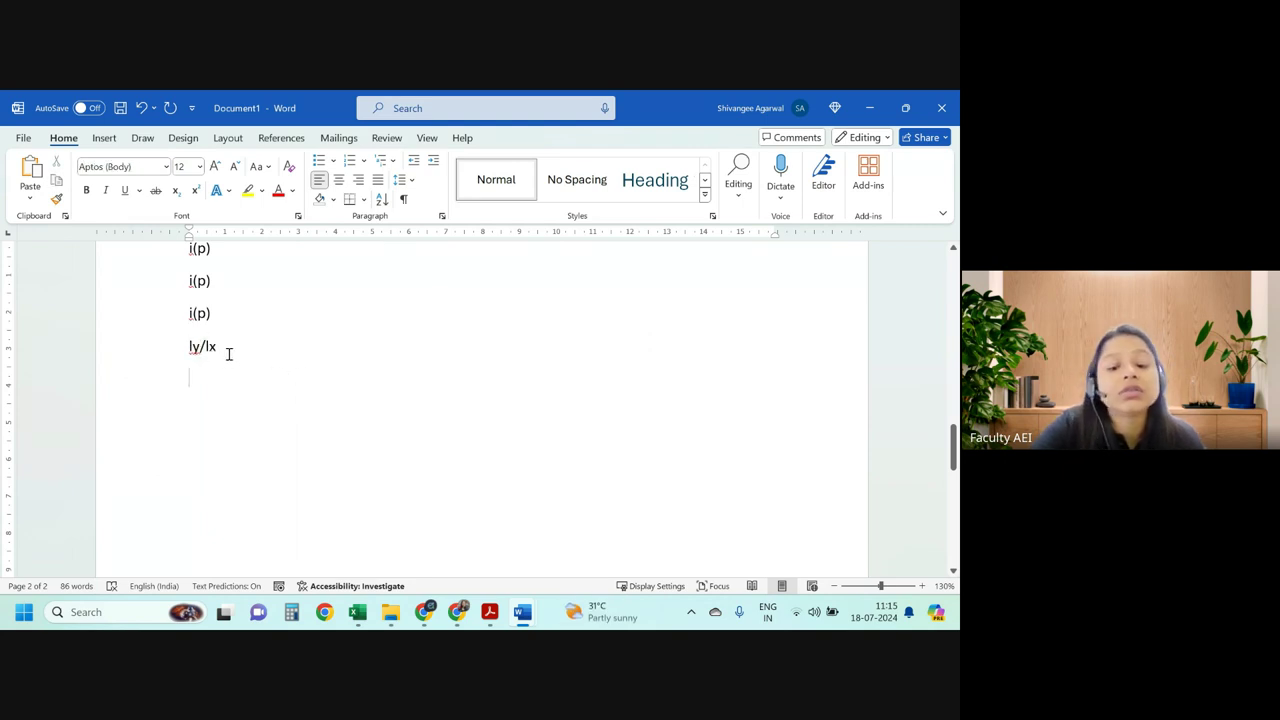
text(Ly)
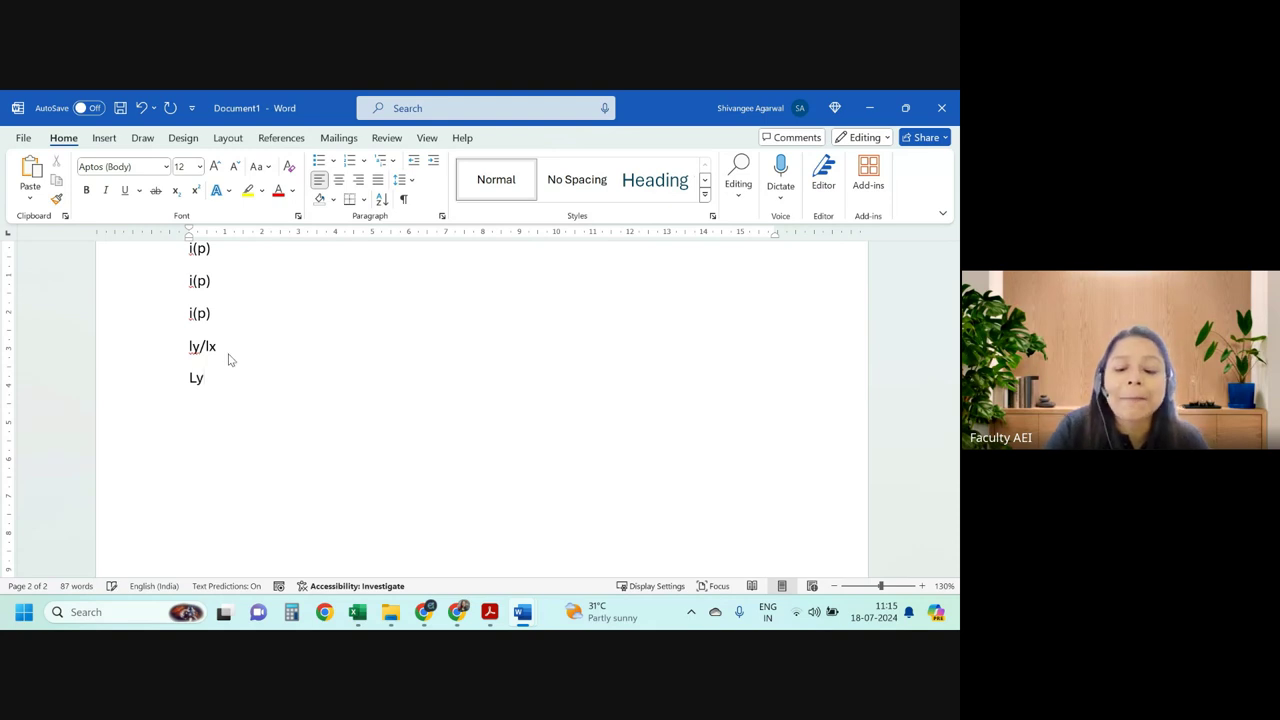
text(/Lx)
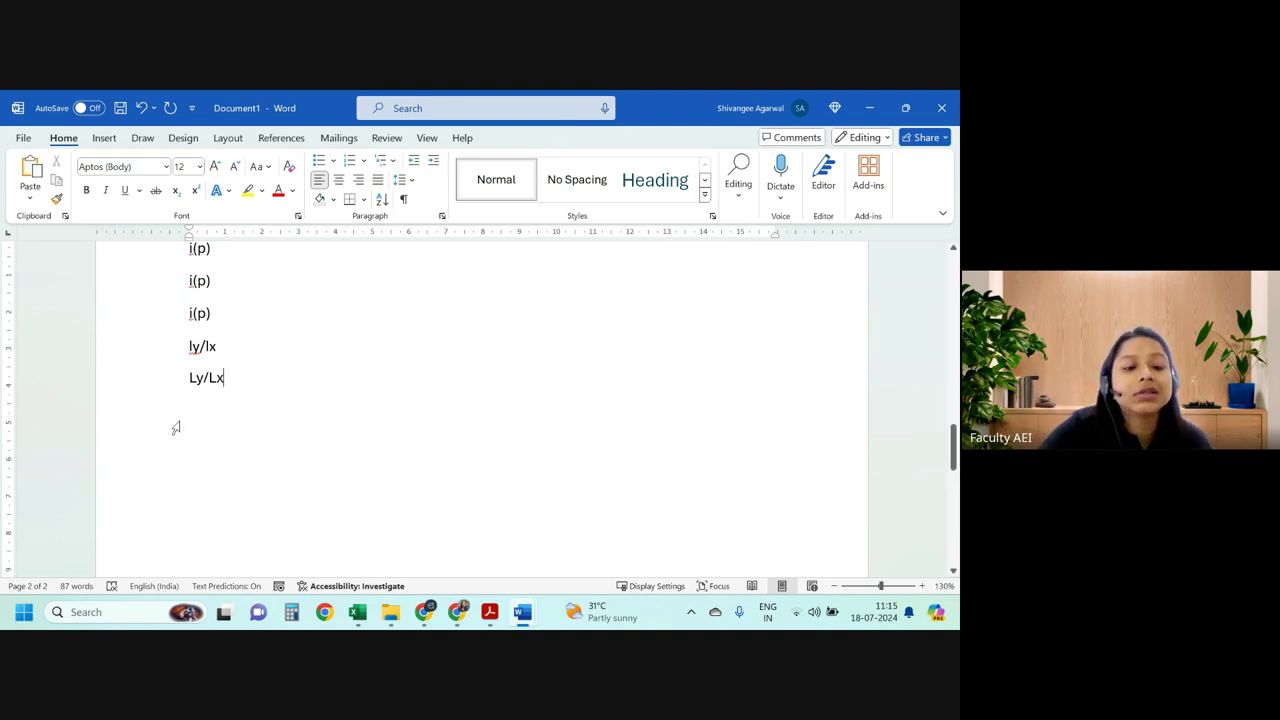
scroll(262, 441, up, 1)
scroll(265, 445, up, 2)
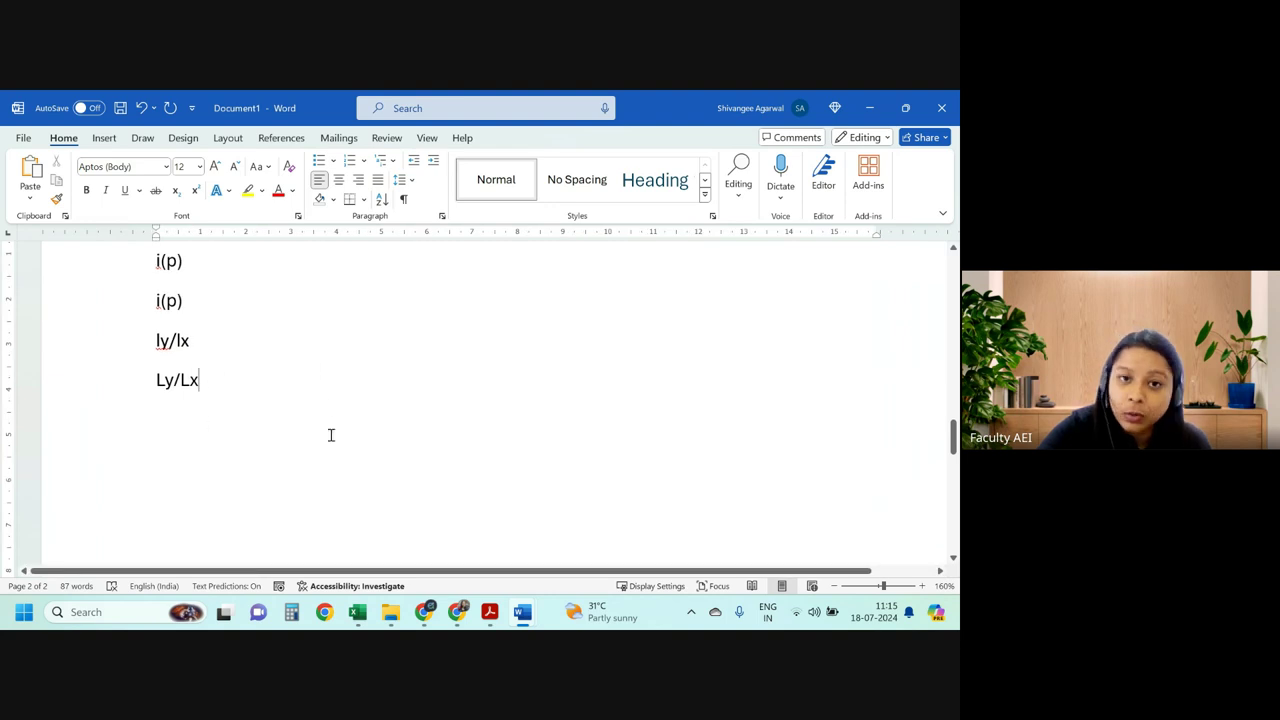
key(Return)
Scroll the handbook's Life table functions to the dx/Ly and kpx notations.
key(alt+Tab)
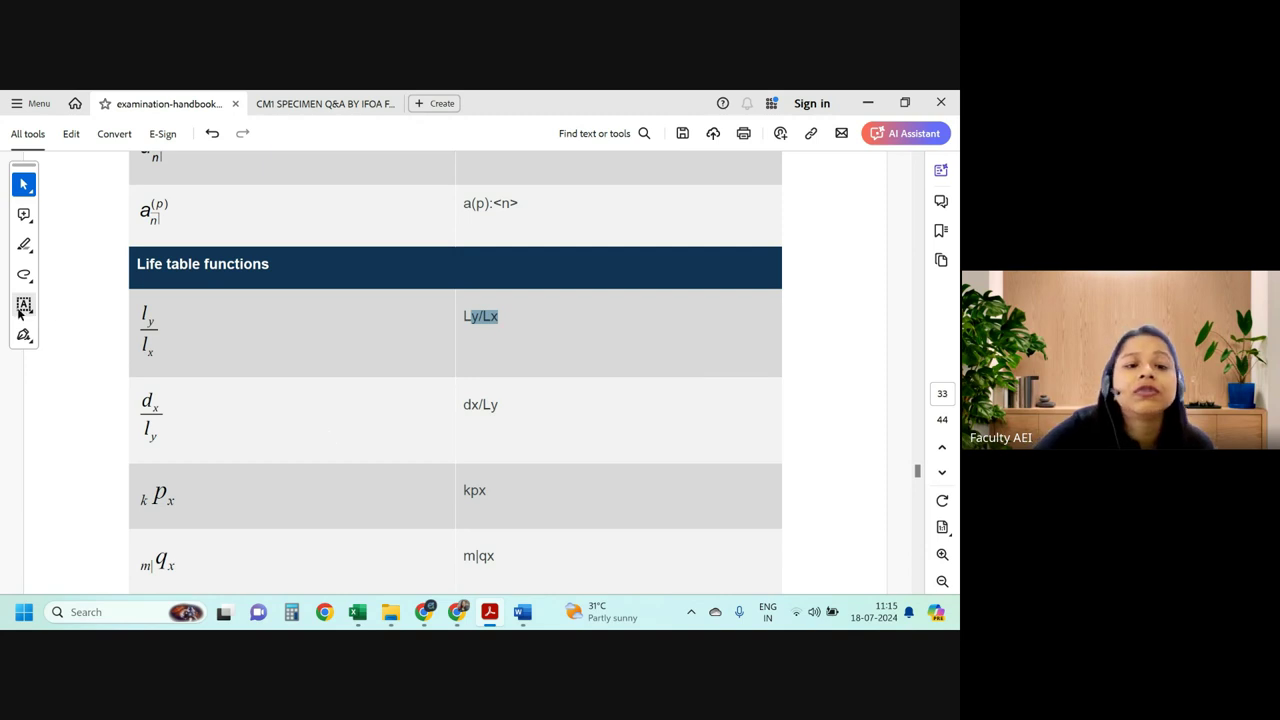
scroll(574, 368, down, 1)
scroll(530, 382, down, 1)
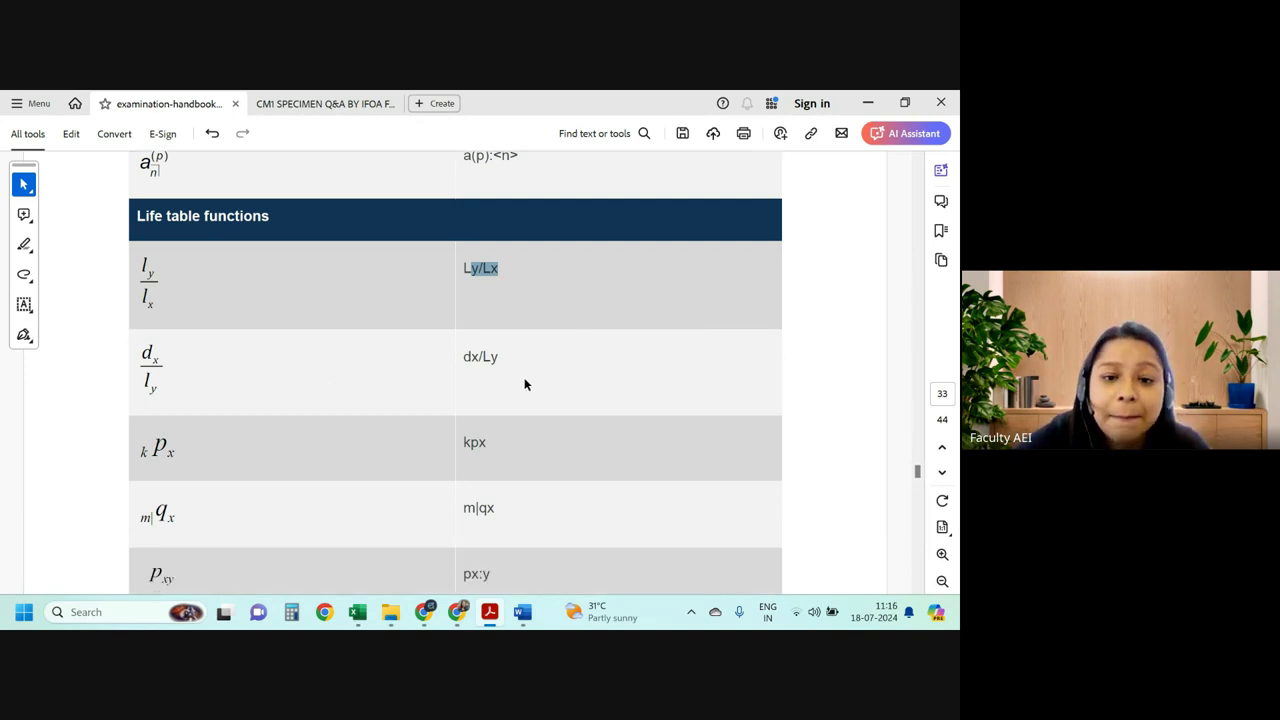
scroll(260, 388, down, 1)
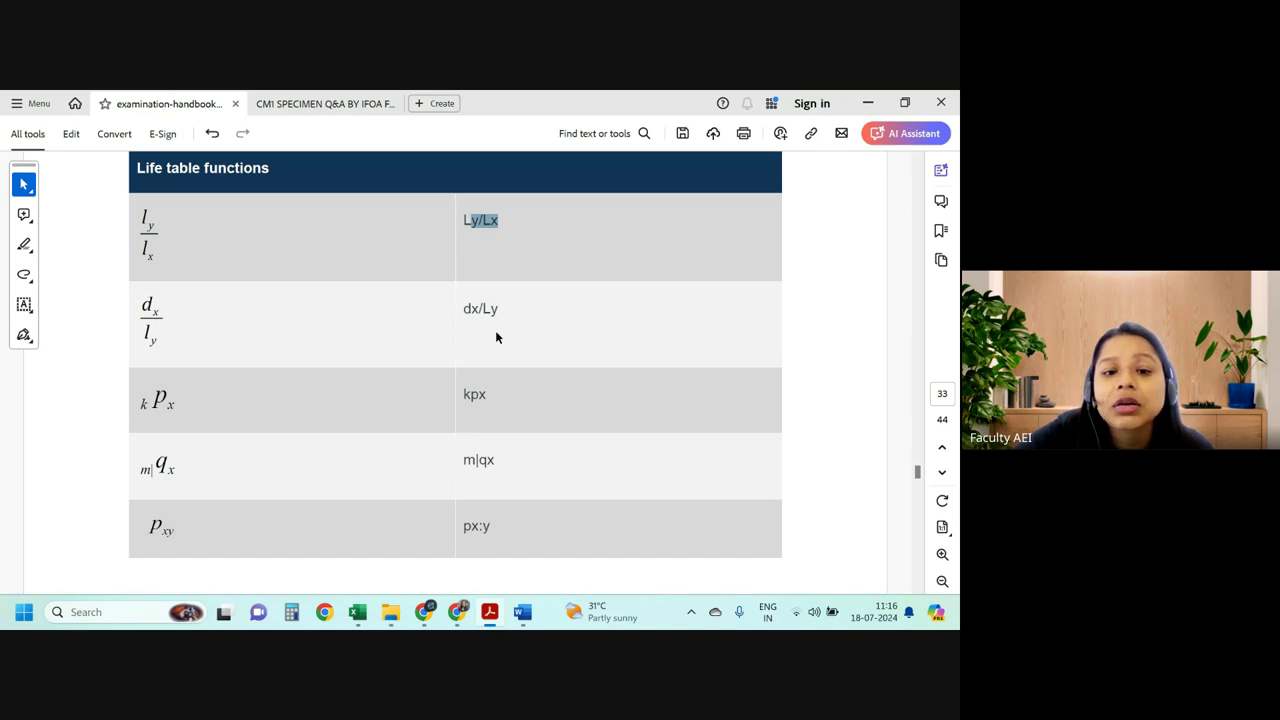
mouse_move(461, 313)
mouse_down()
mouse_move(503, 314)
mouse_move(455, 347)
mouse_up()
scroll(507, 339, down, 2)
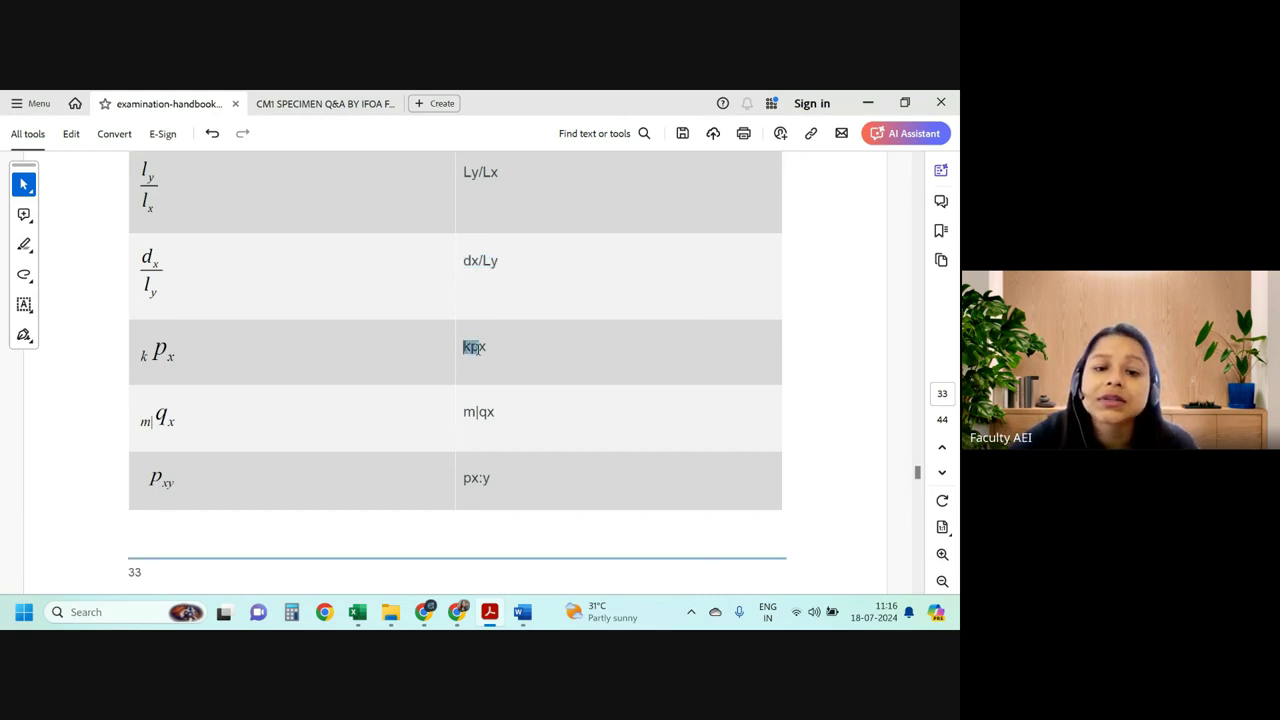
scroll(489, 379, down, 2)
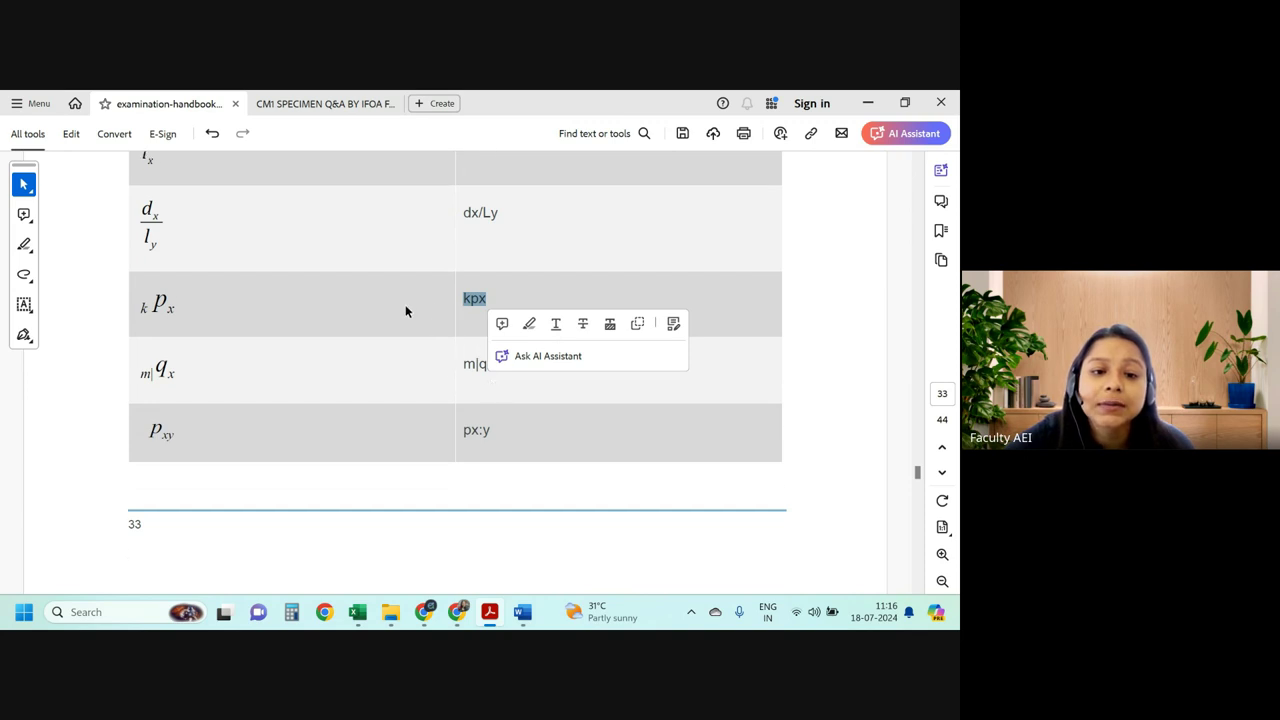
click(488, 302)
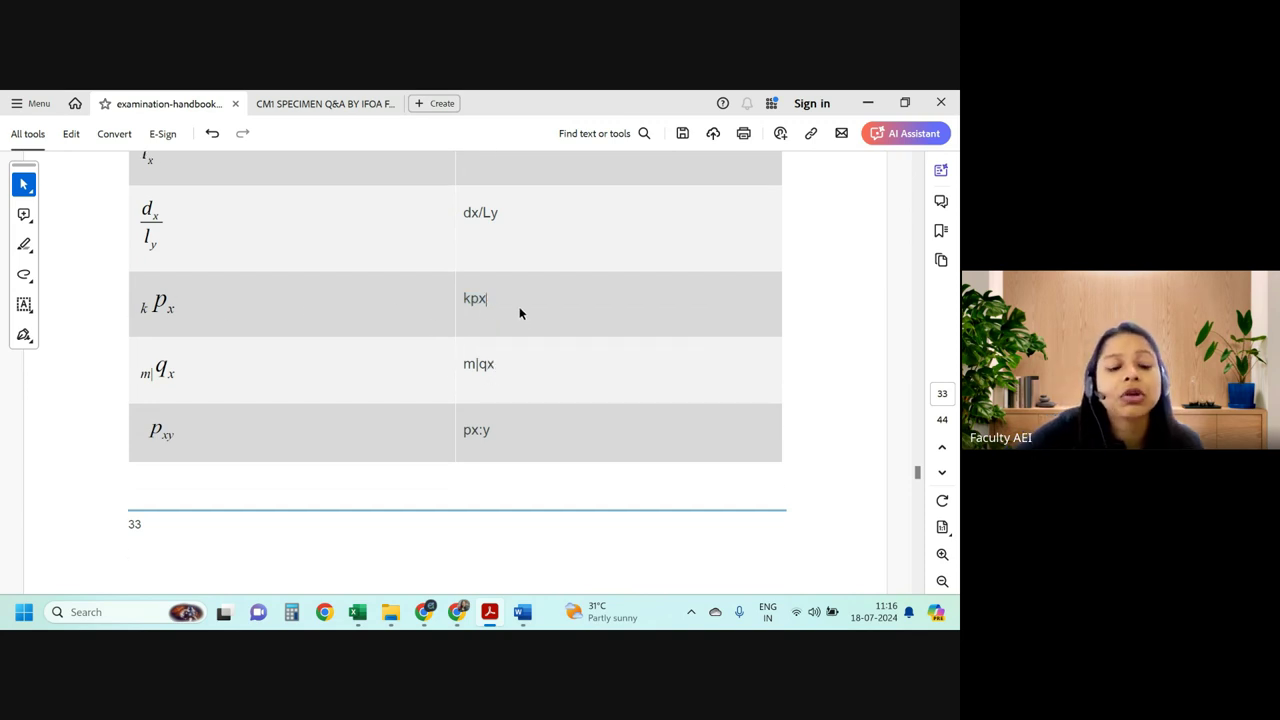
key(alt+Tab)
Type kPx, kpx and nqx on successive lines below Ly/Lx.
text(kP)
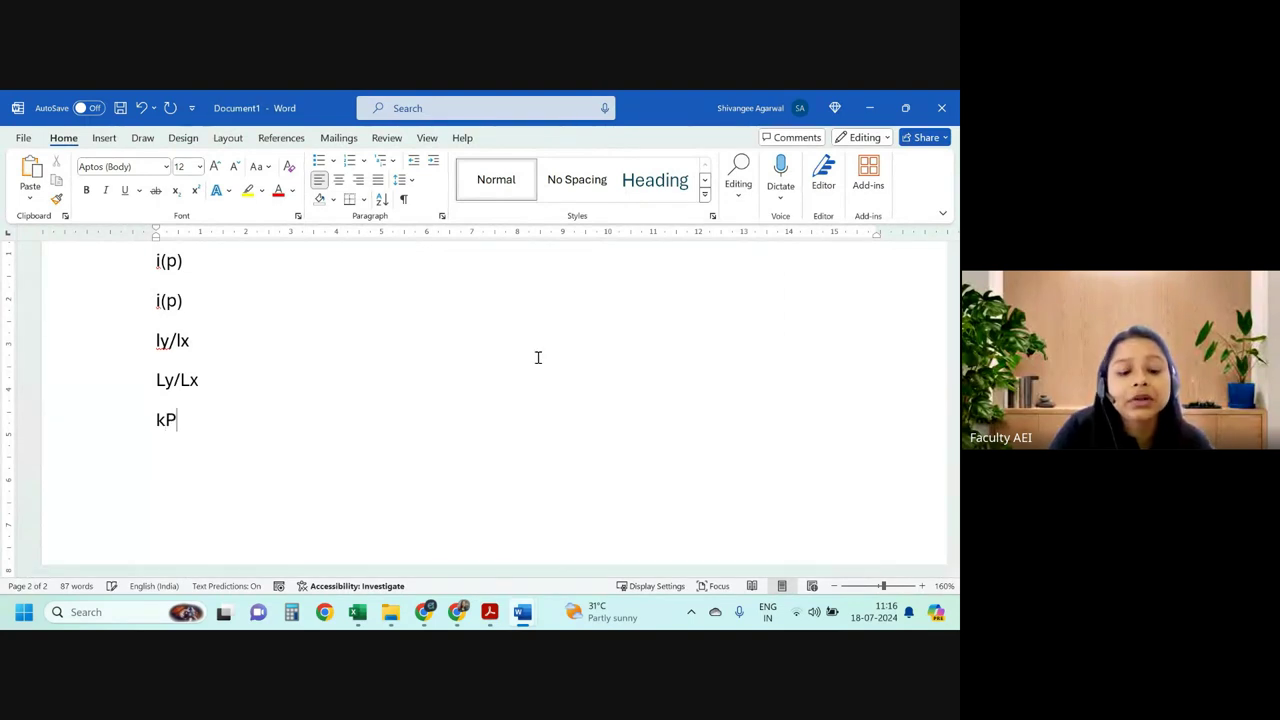
text(x kp)
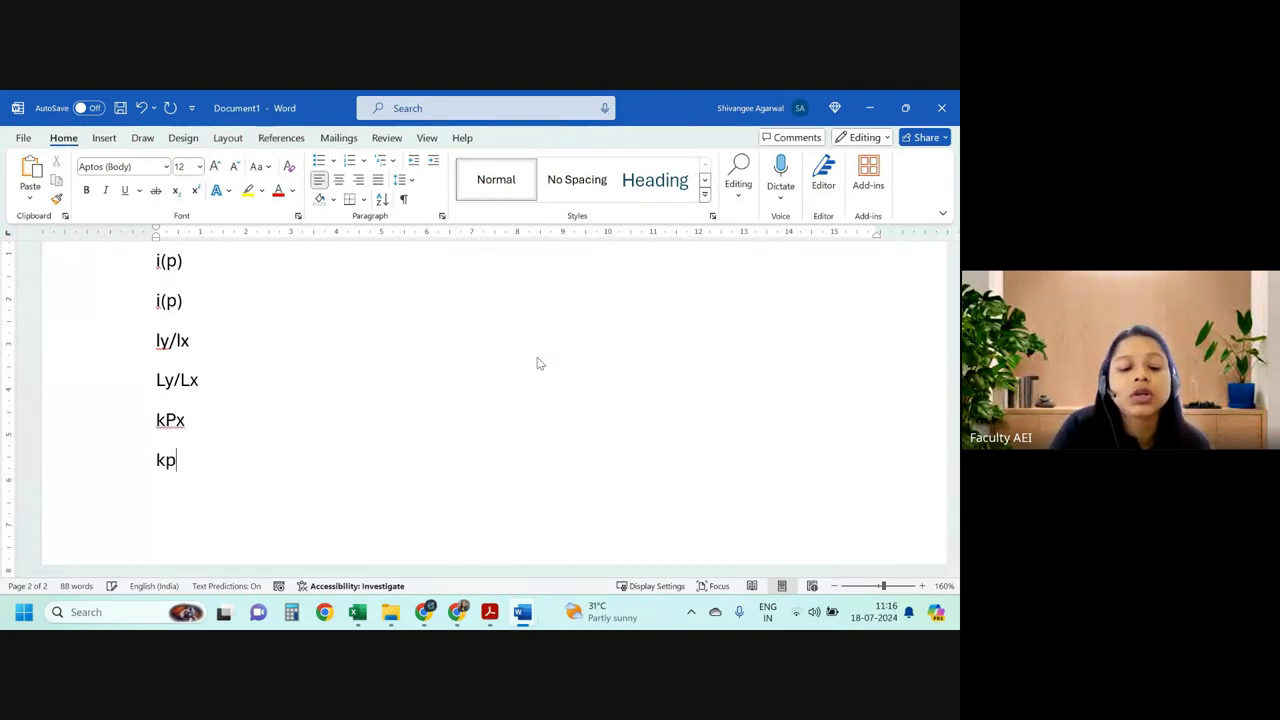
text(x)
key(Return)
text(n)
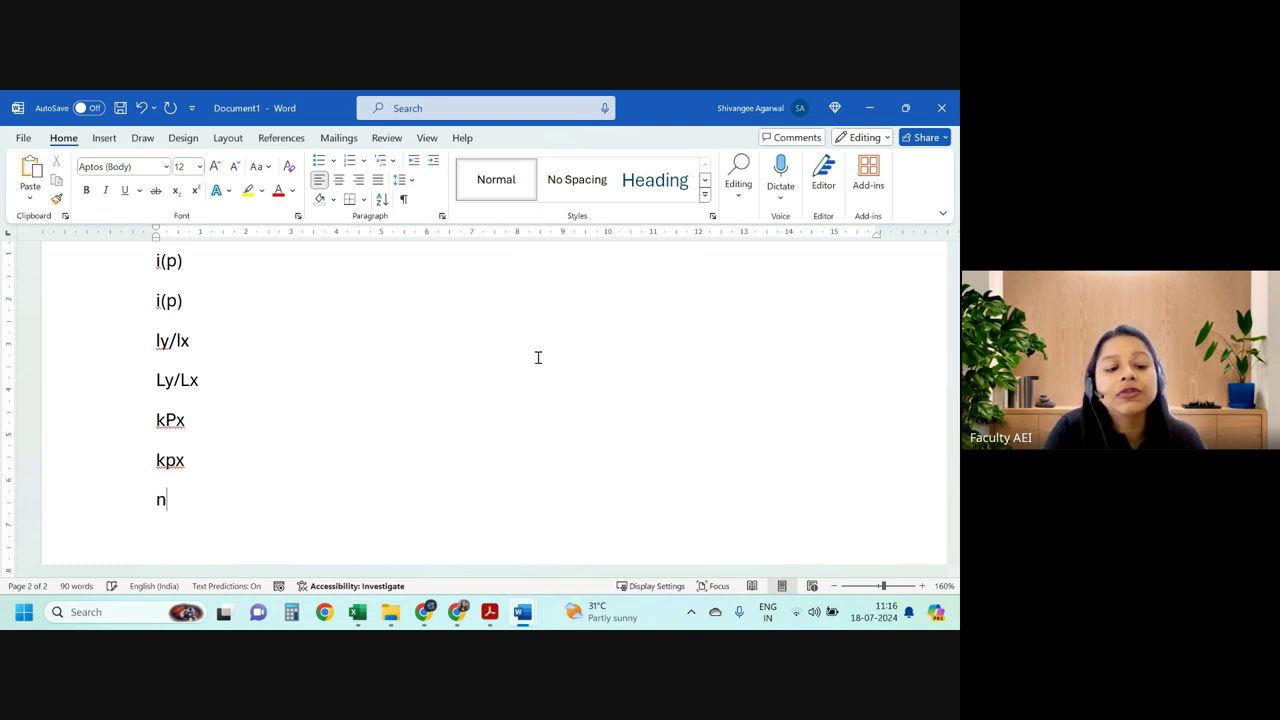
text(Q)
key(BackSpace)
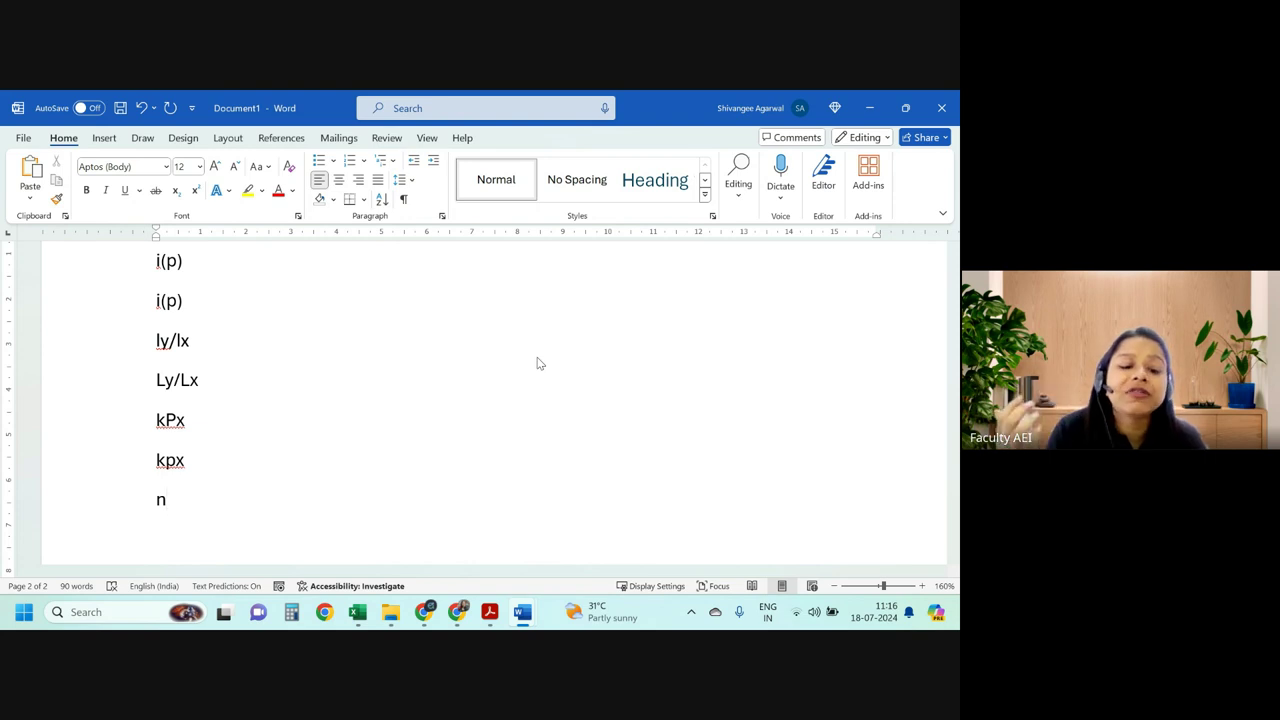
text(qx)
key(Return)
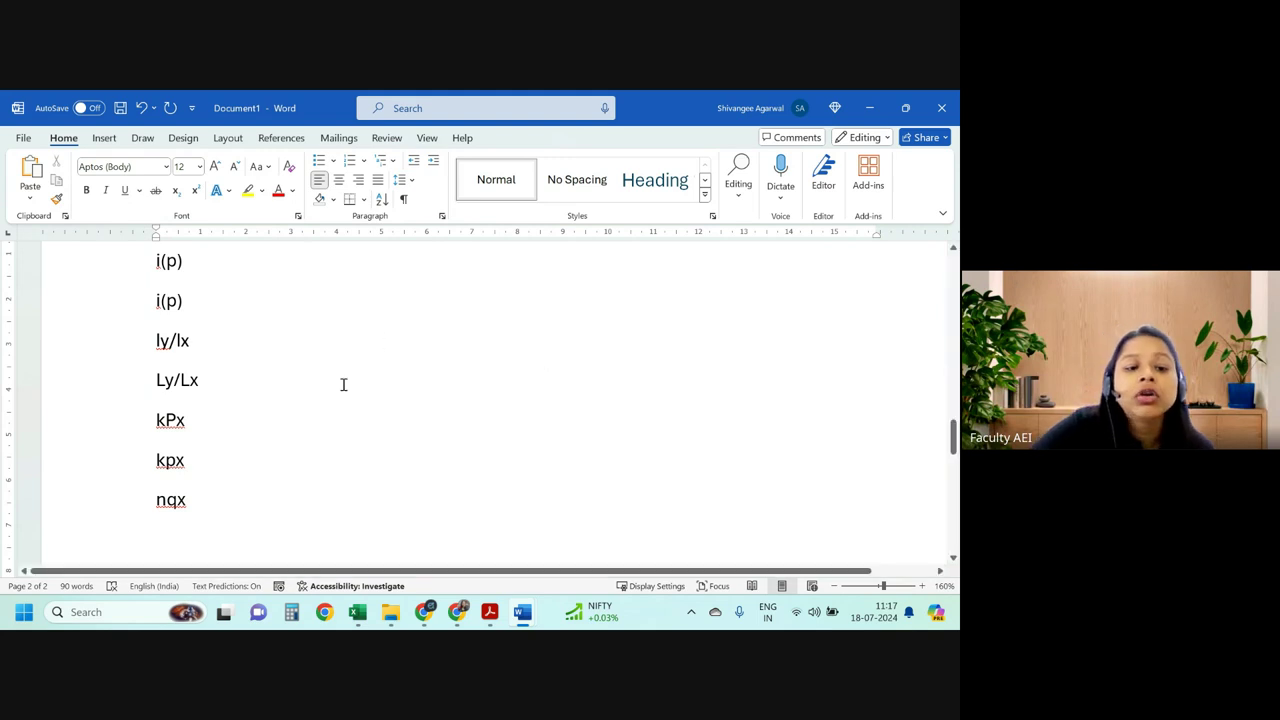
Select the nqx and kPx entries to review them, leaving the cursor after nqx.
click(141, 514)
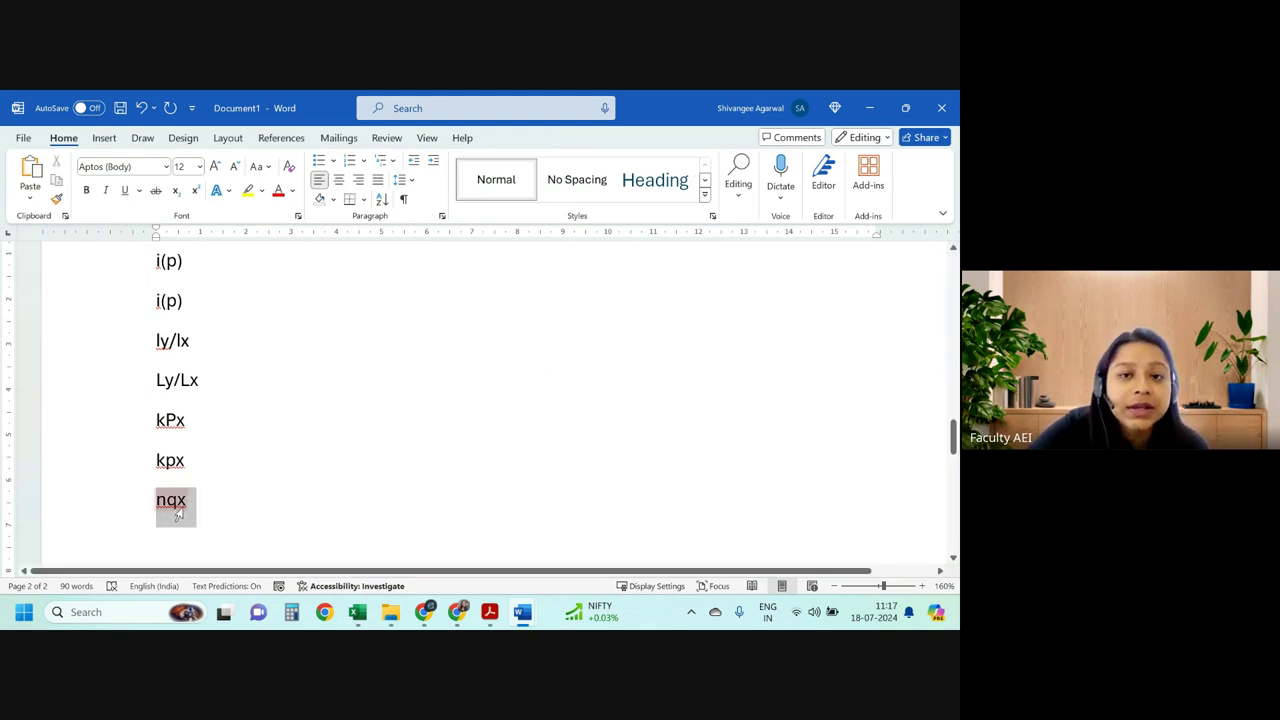
drag(151, 420, 213, 425)
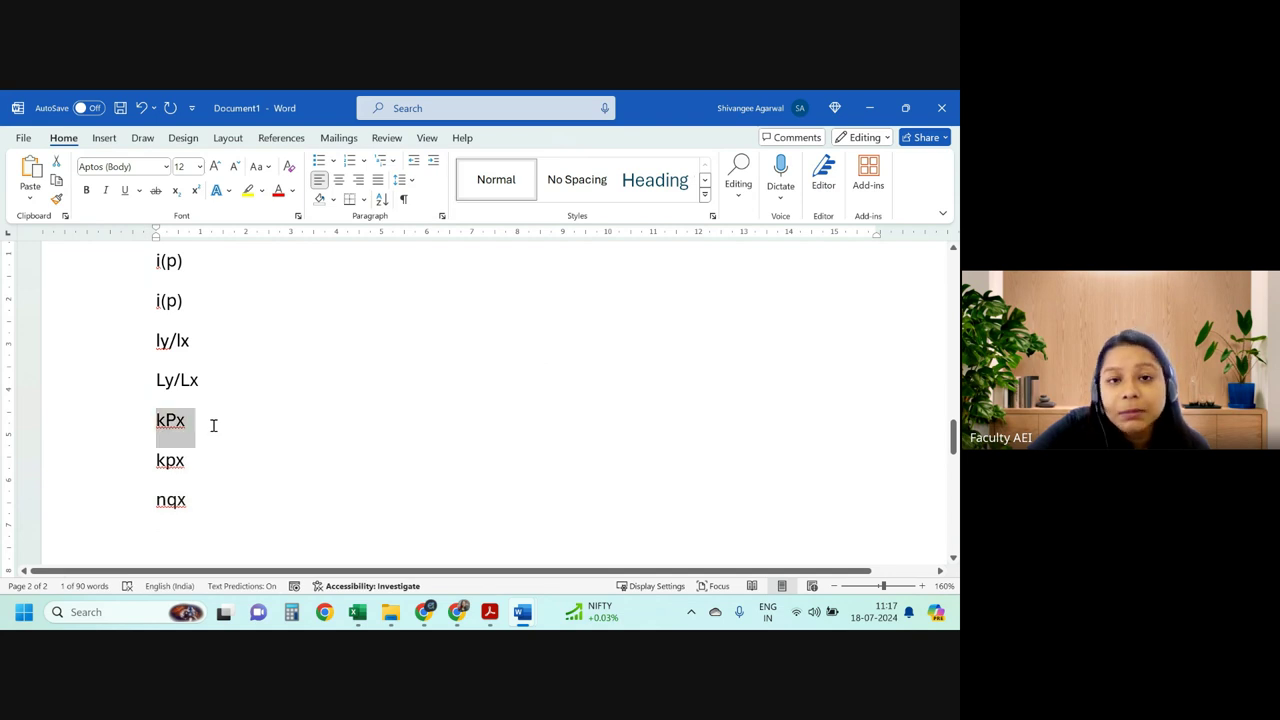
click(229, 500)
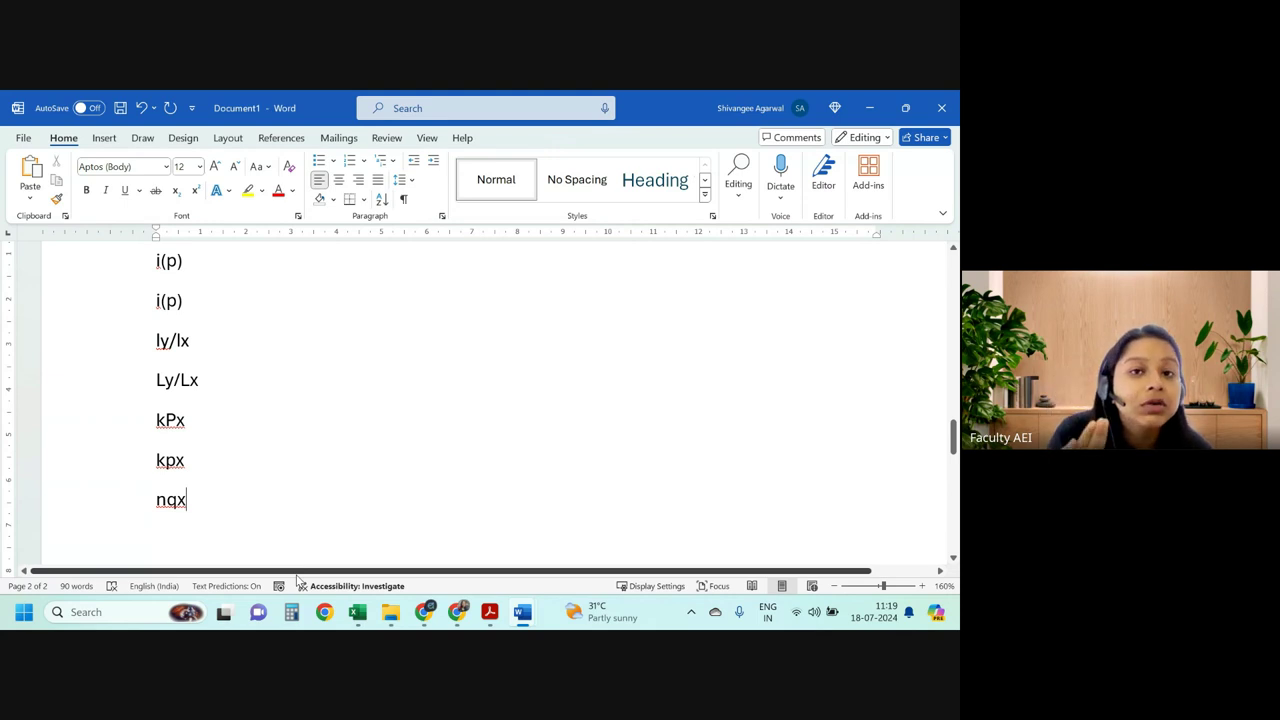
Scroll Chrome's past exam papers listings up to April 2024, then minimize the browser.
click(457, 612)
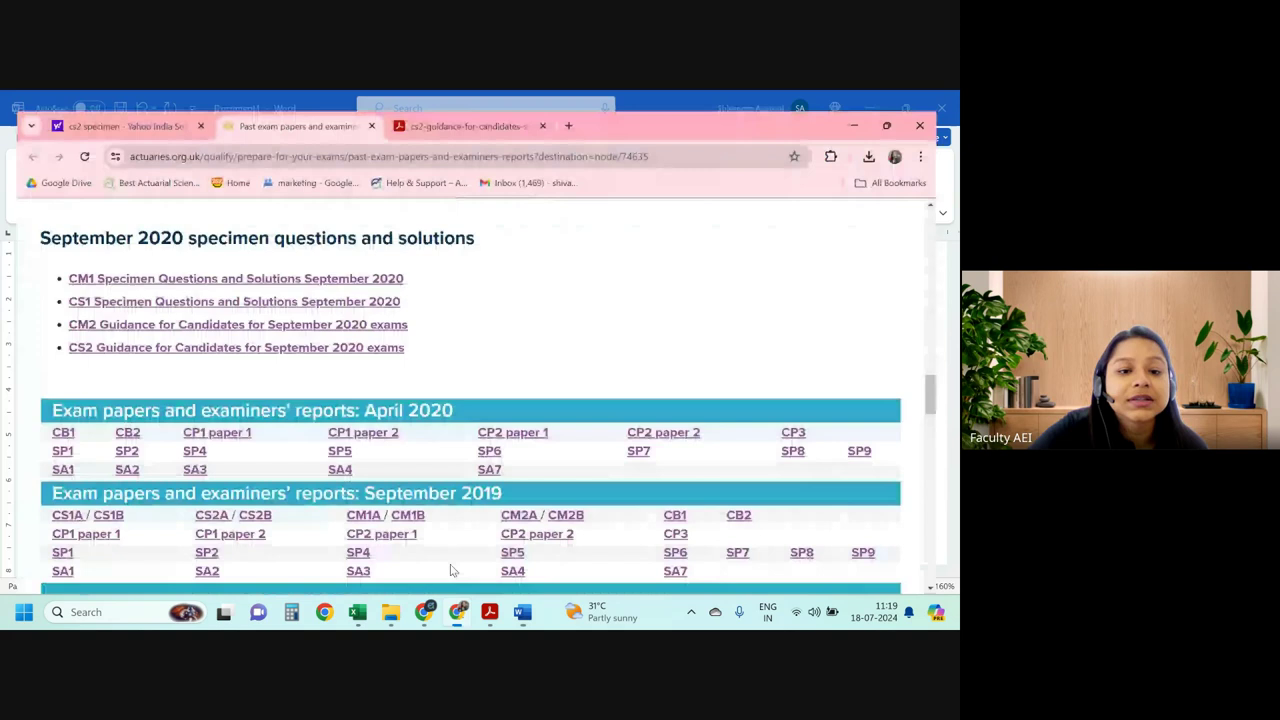
scroll(251, 323, up, 5)
scroll(363, 310, up, 5)
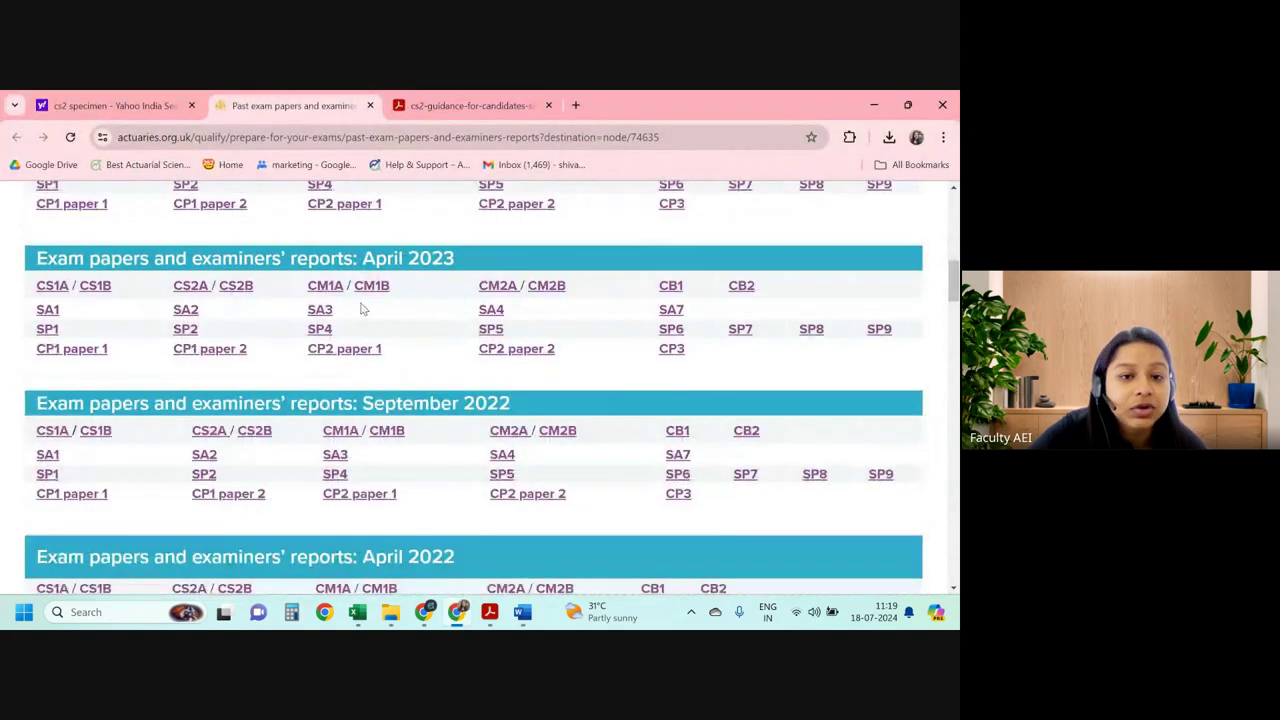
scroll(363, 310, down, 1)
scroll(363, 310, up, 3)
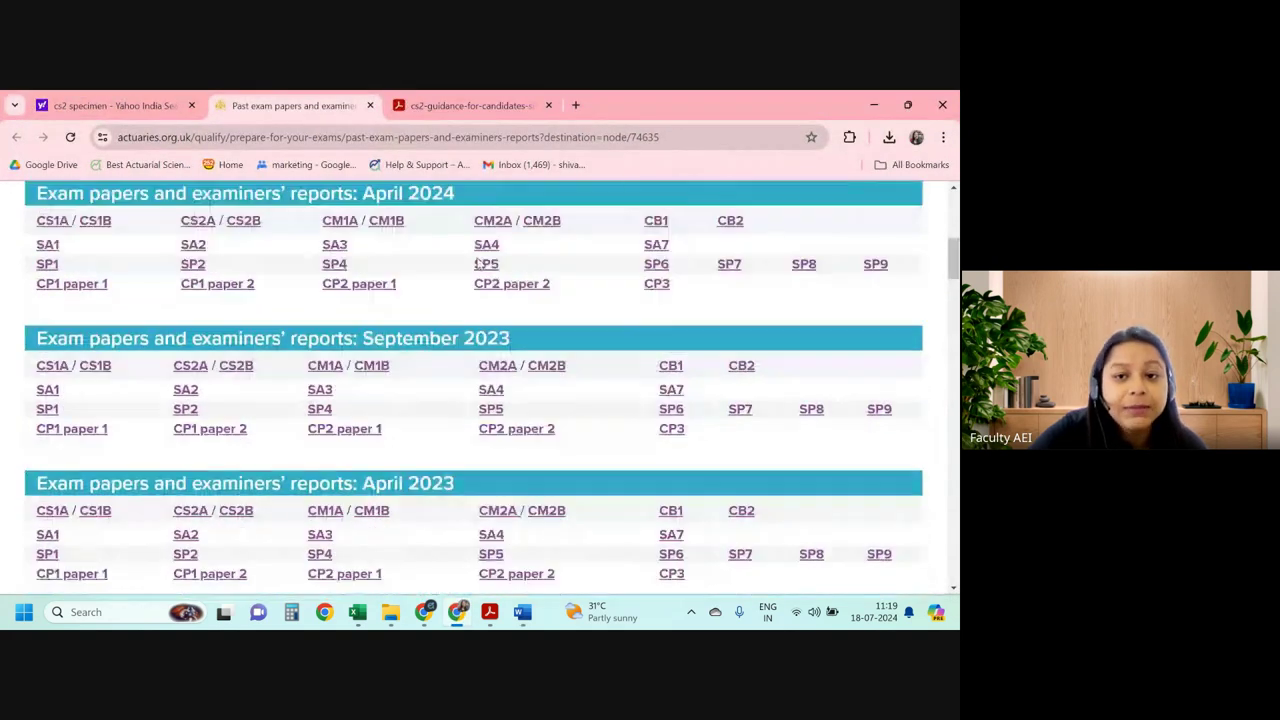
click(882, 104)
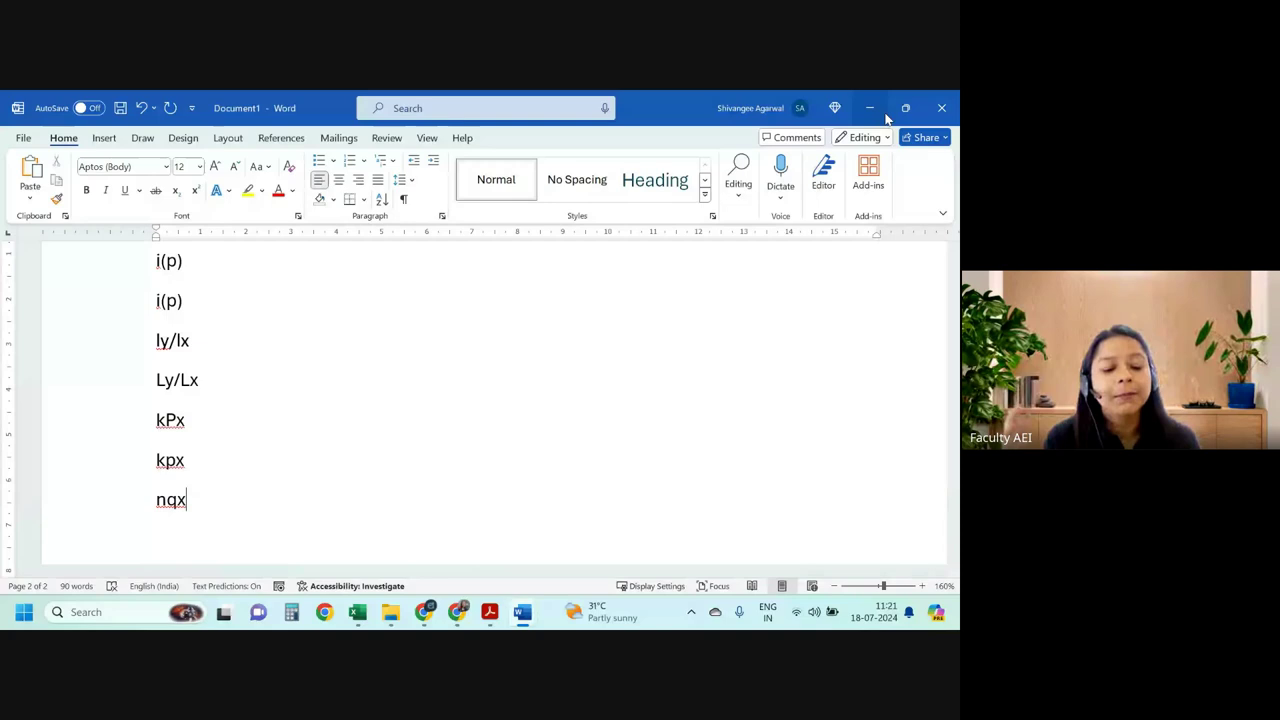
In the handbook, inspect the px:y and m|qx notations by selecting their symbols.
click(885, 118)
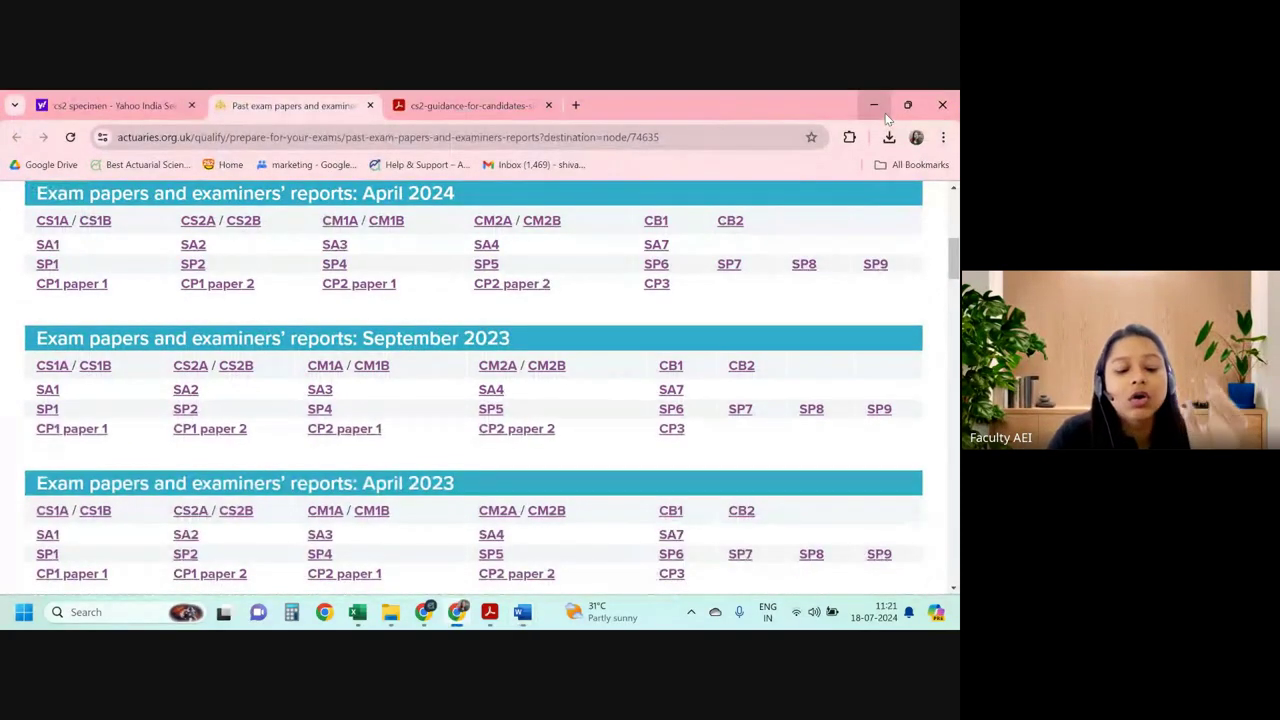
key(alt+Tab)
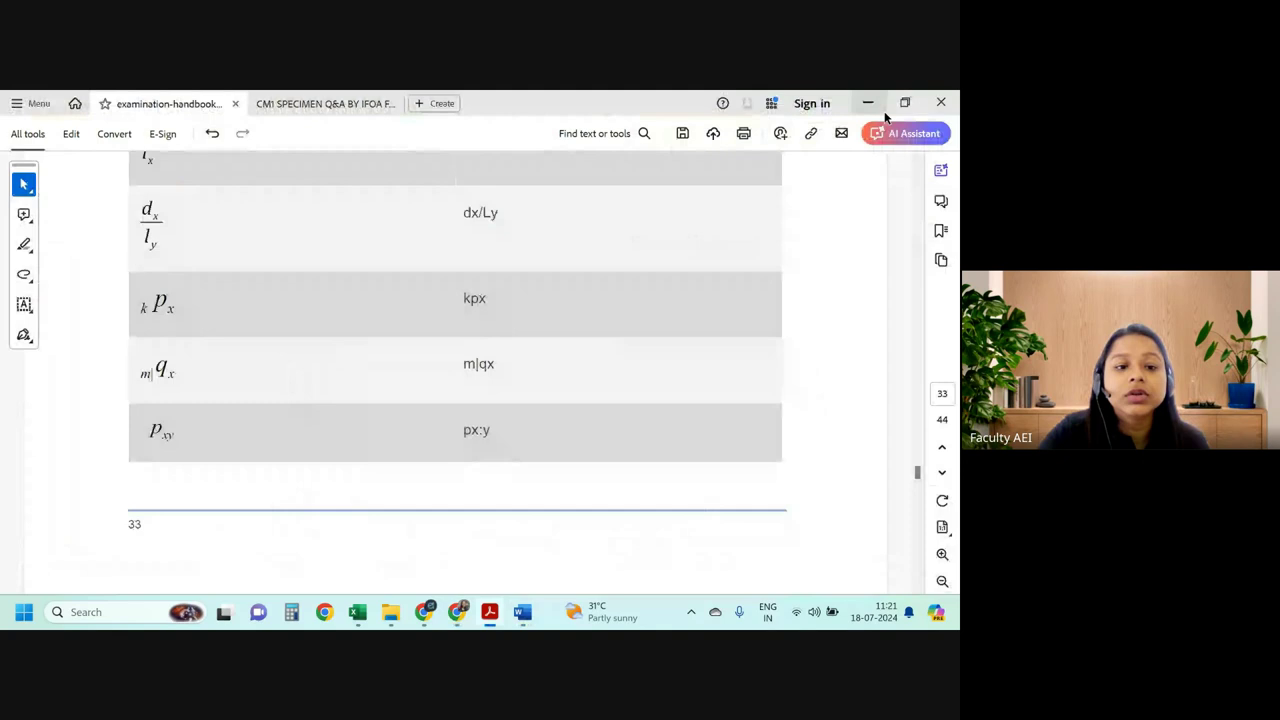
scroll(877, 206, down, 2)
scroll(597, 314, down, 3)
scroll(187, 278, up, 2)
scroll(187, 278, up, 2)
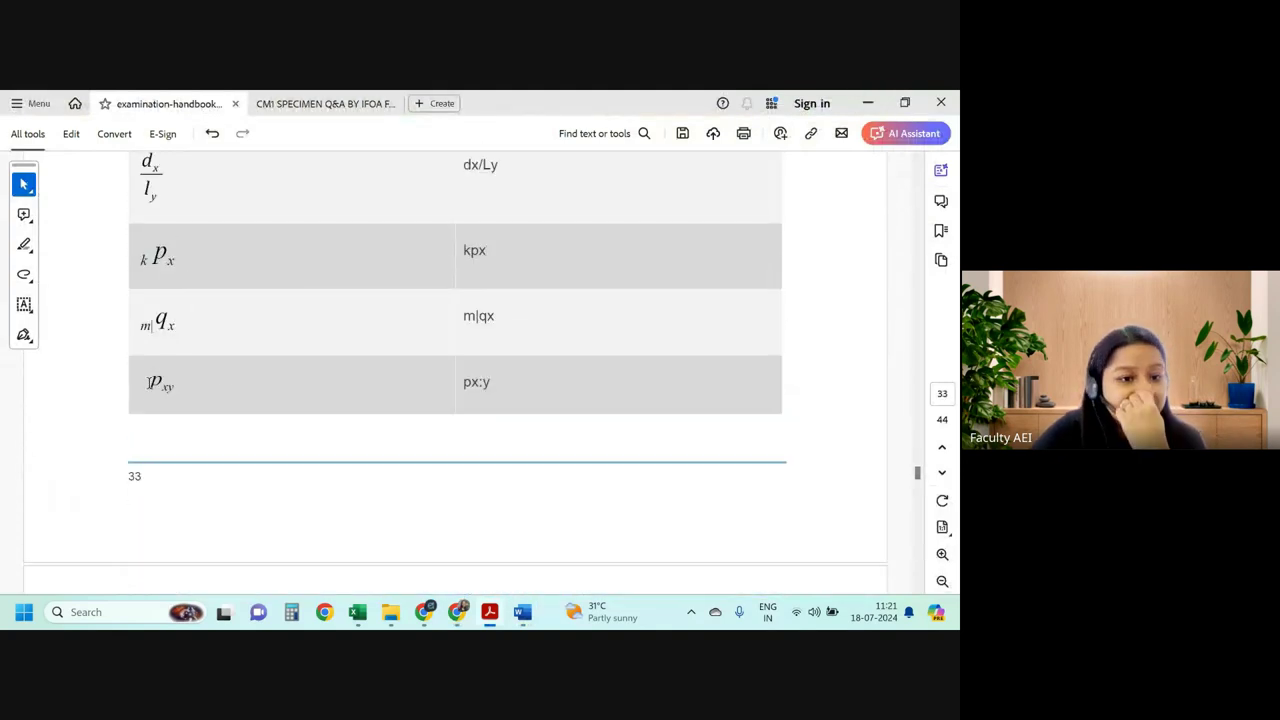
scroll(385, 397, up, 1)
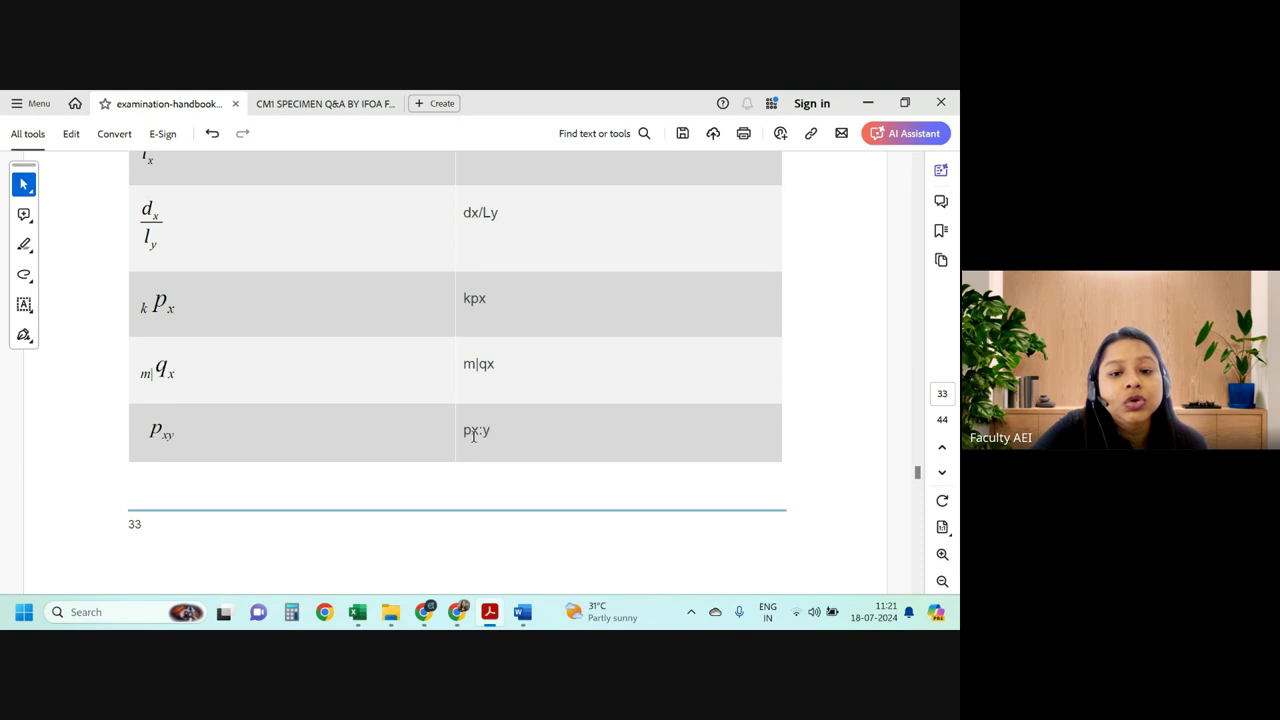
double_click(481, 430)
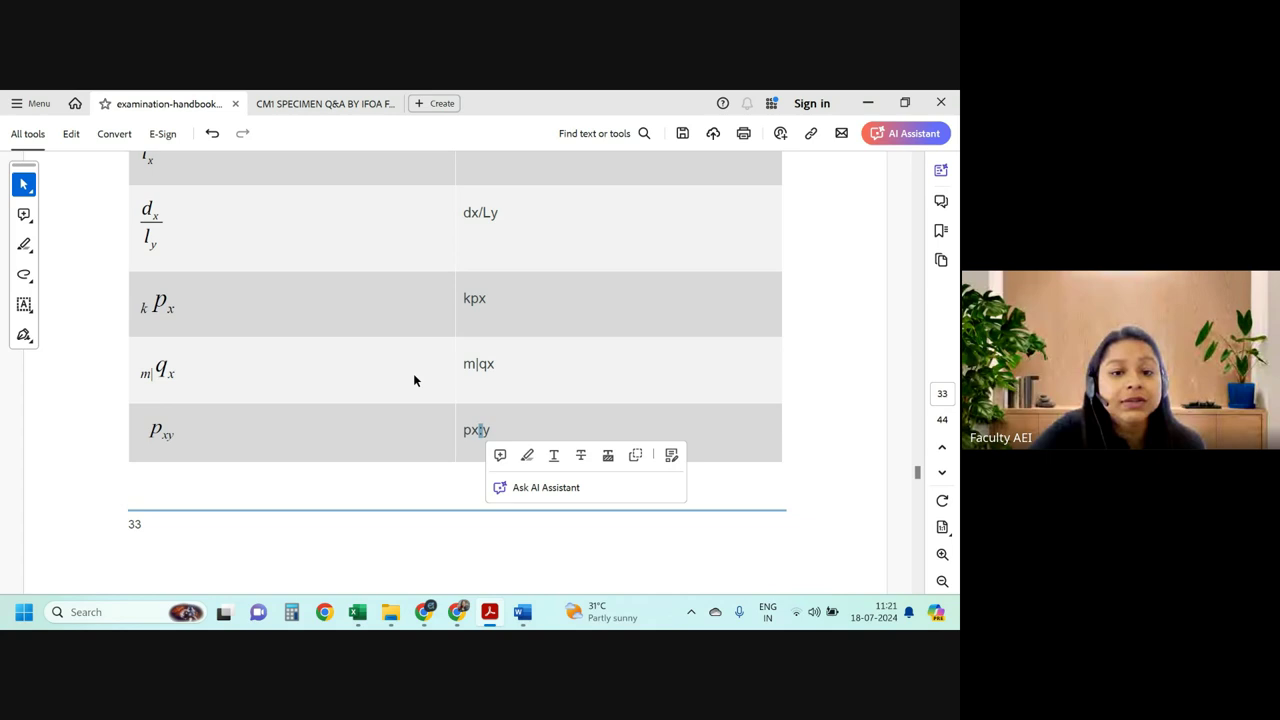
click(466, 364)
double_click(477, 364)
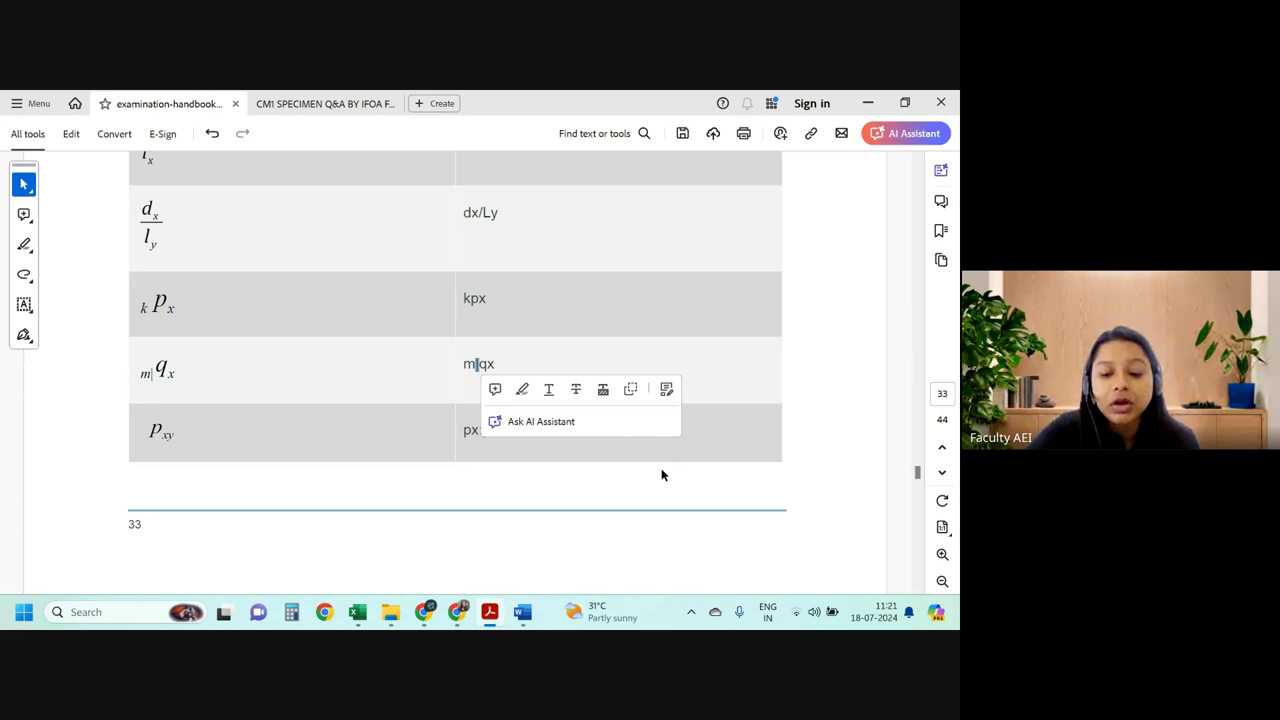
Add an m|px line below nqx in Word, then scroll the handbook toward page 34.
key(alt+Tab)
key(Return)
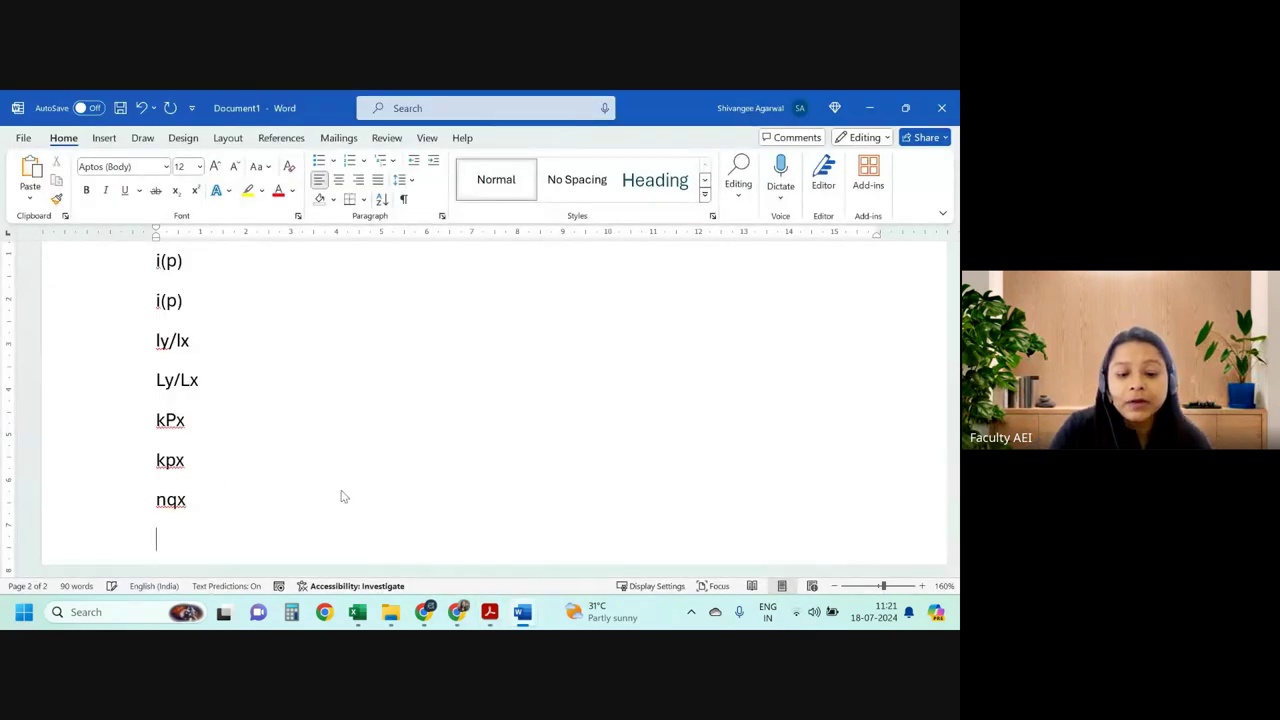
text(m|px)
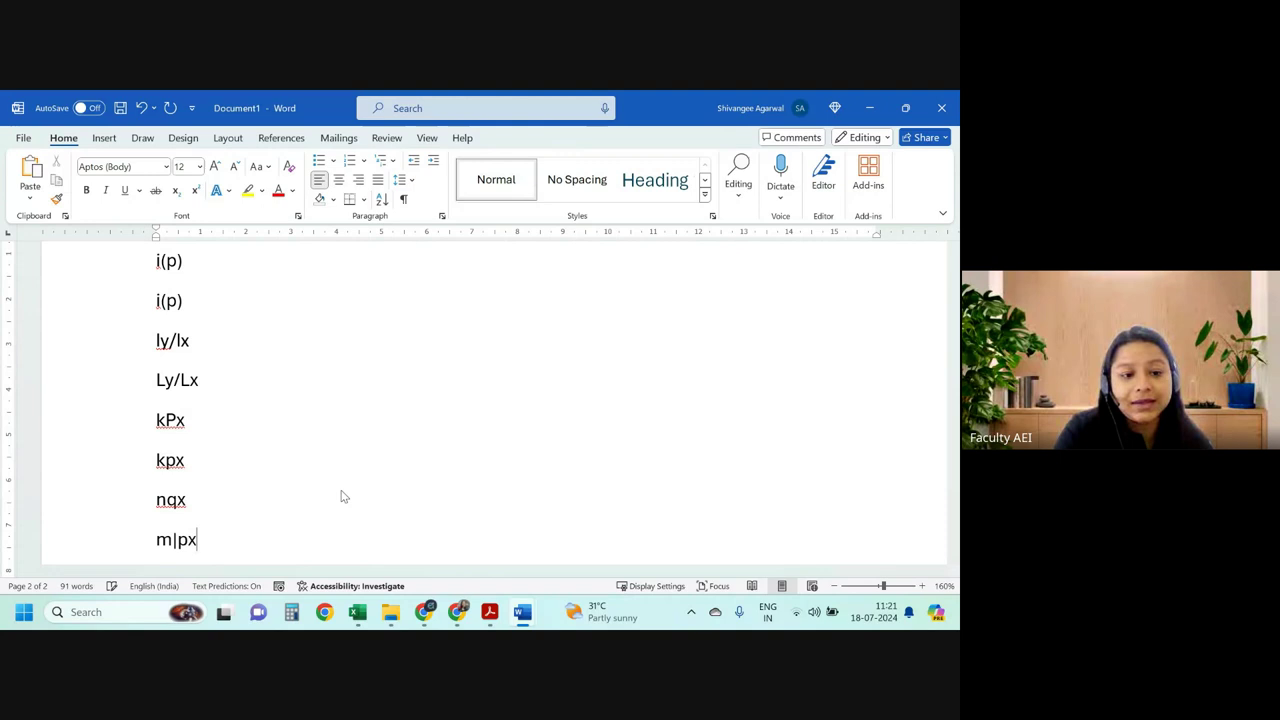
scroll(340, 489, down, 2)
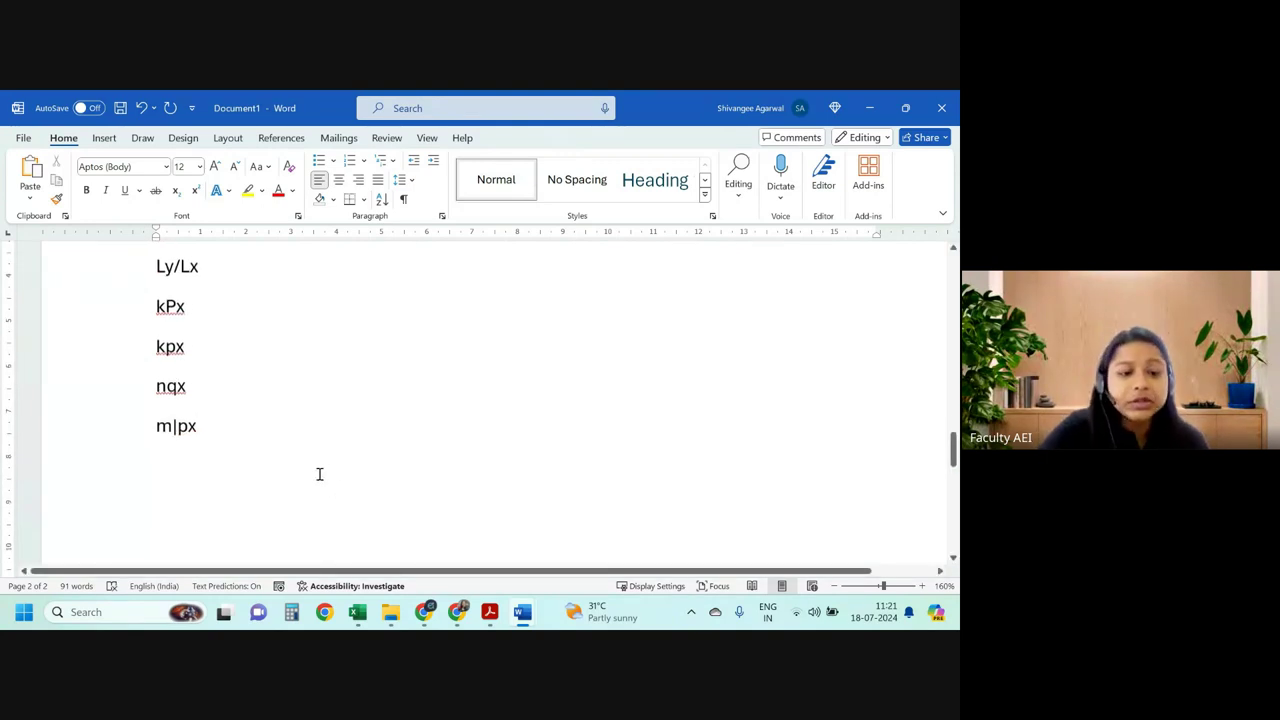
key(alt+Tab)
scroll(429, 426, down, 5)
Highlight the <n> in the first row's adue:x:<n> notation in yellow.
scroll(424, 430, down, 1)
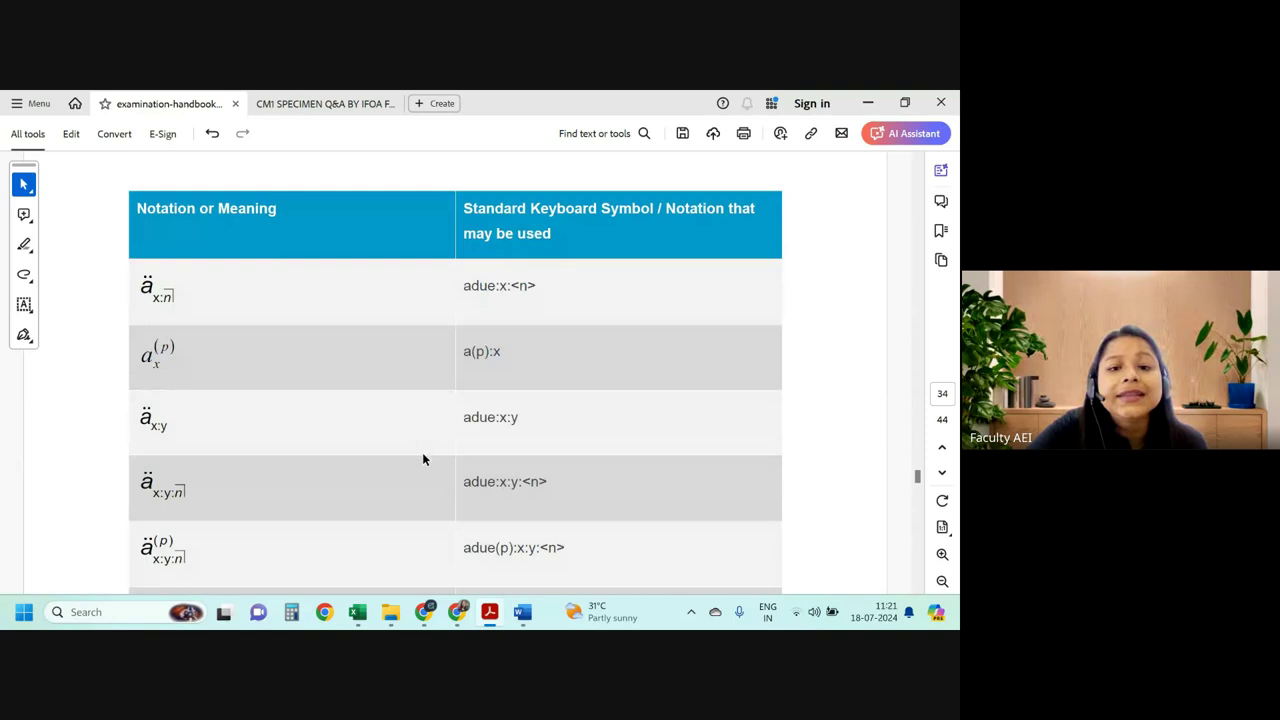
scroll(422, 452, down, 1)
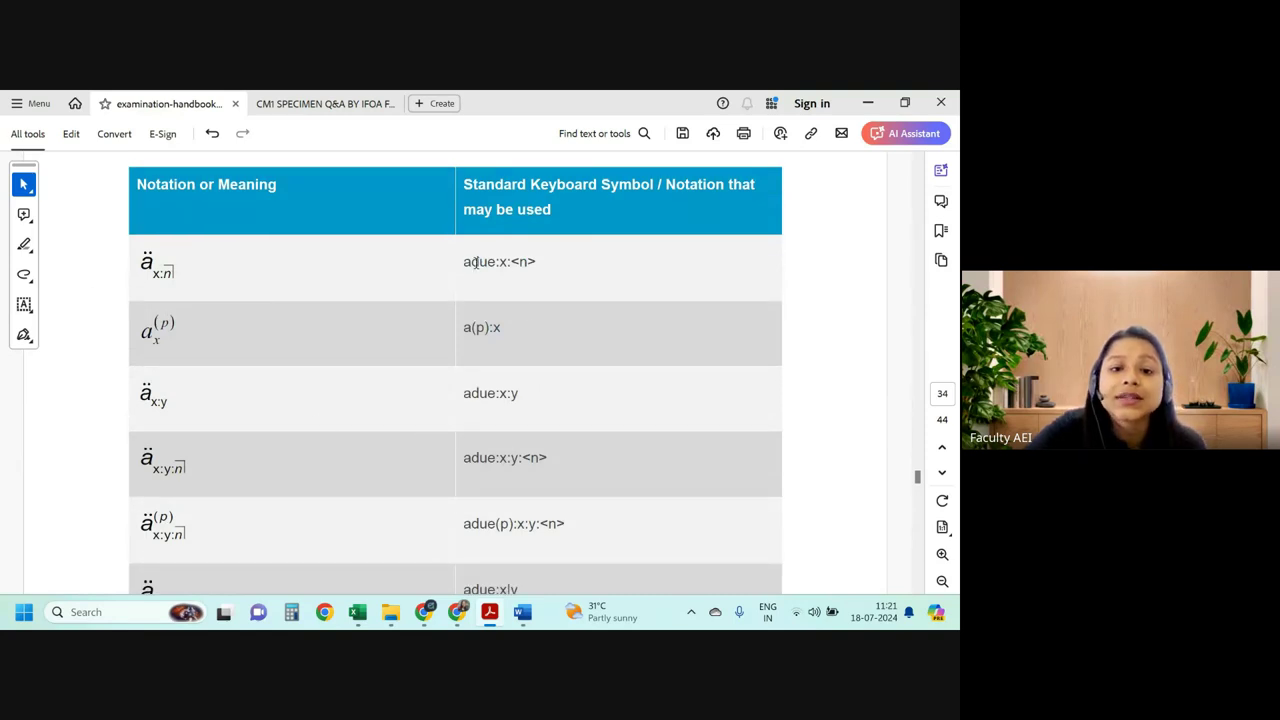
drag(465, 262, 497, 262)
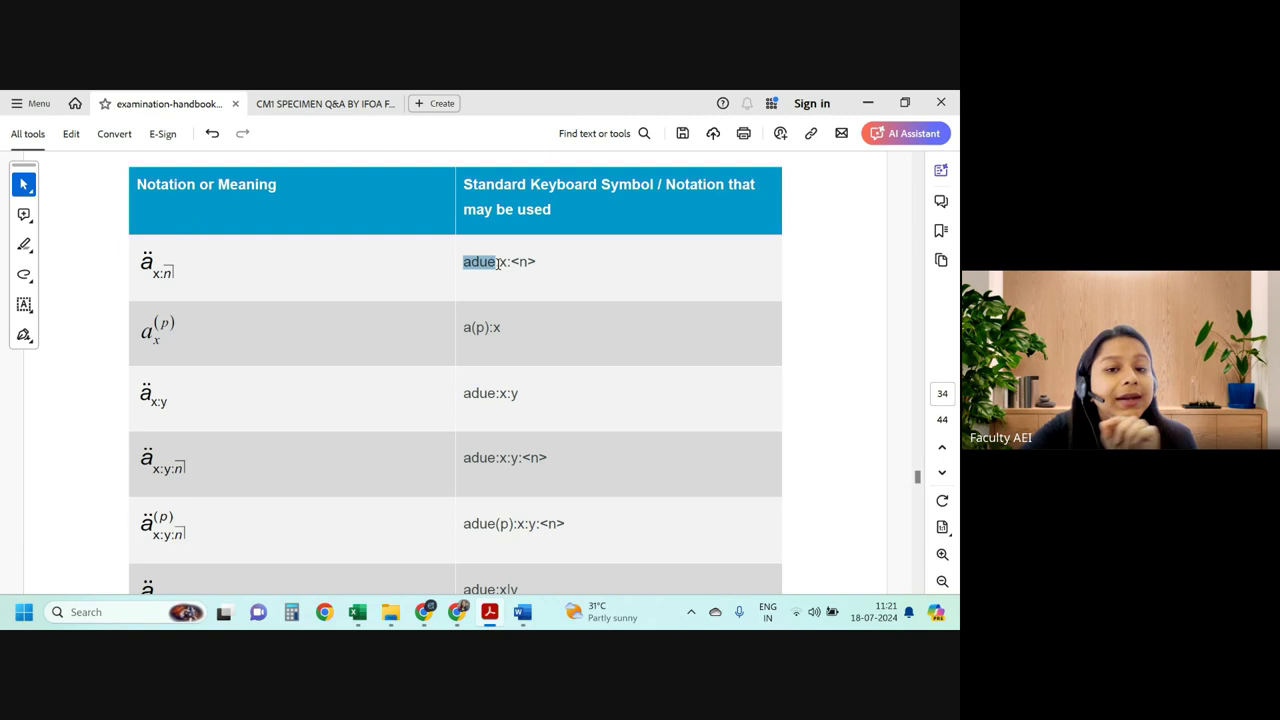
click(496, 262)
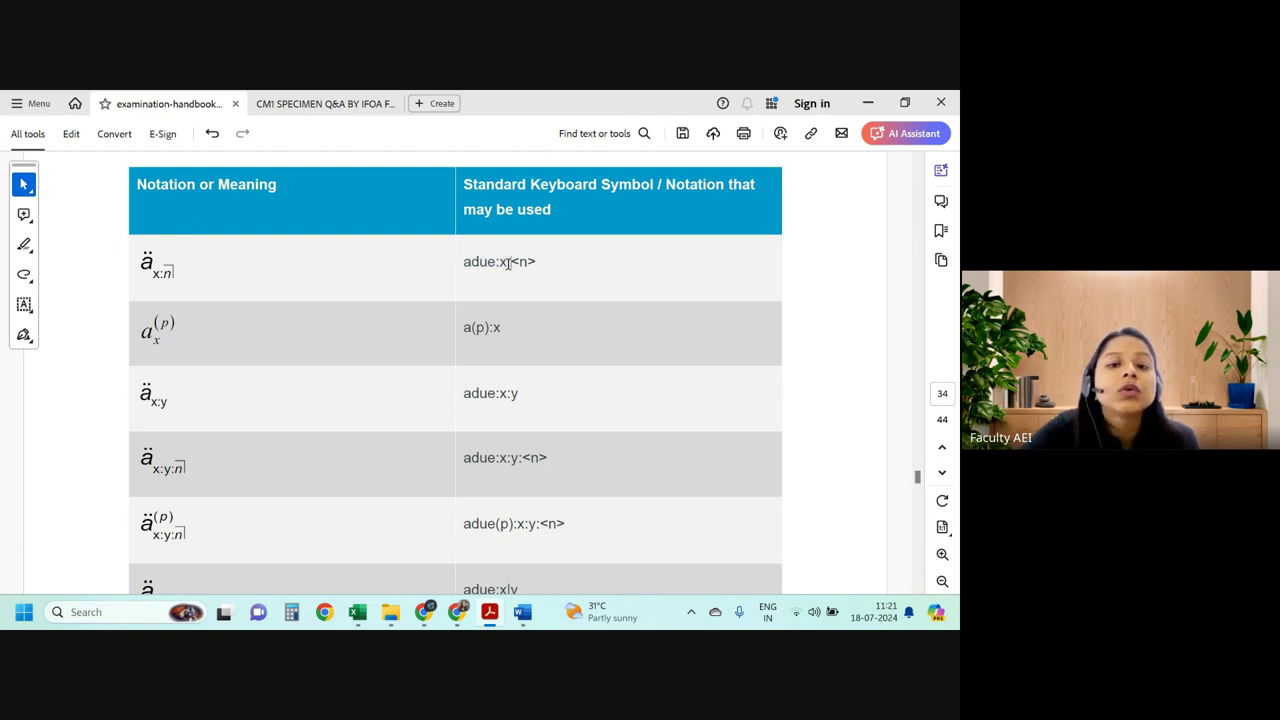
drag(511, 262, 535, 265)
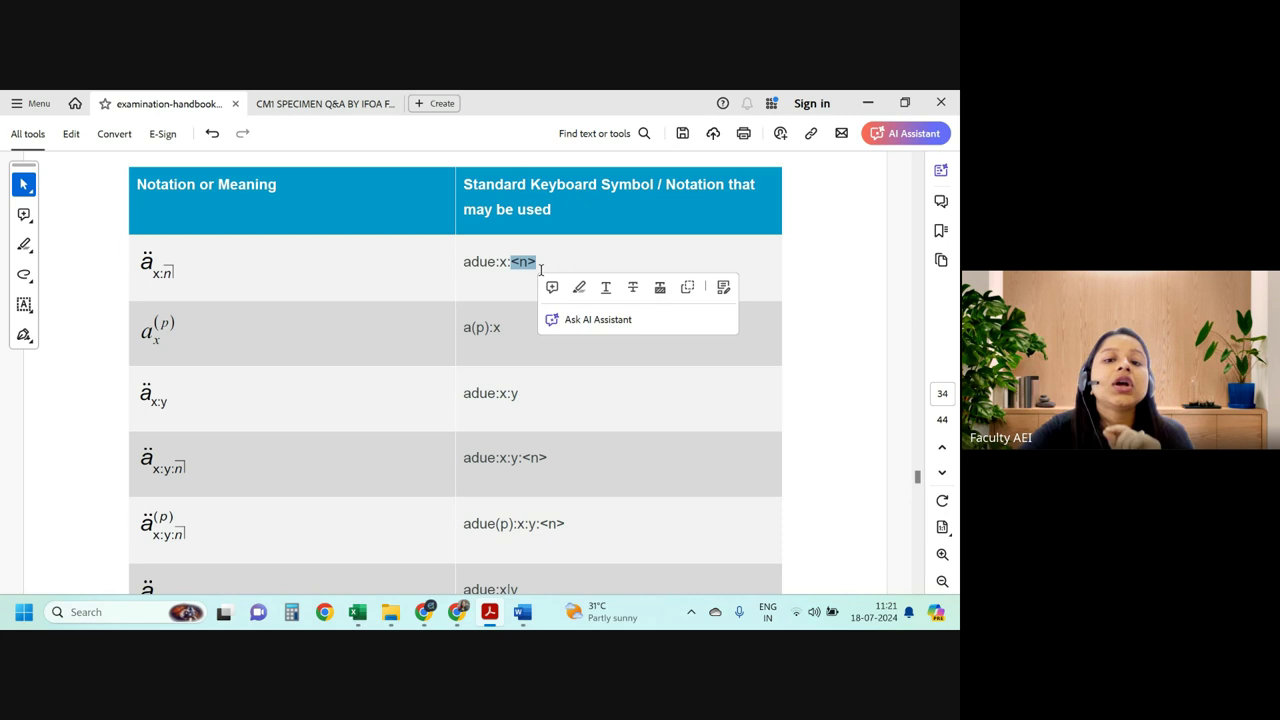
click(577, 287)
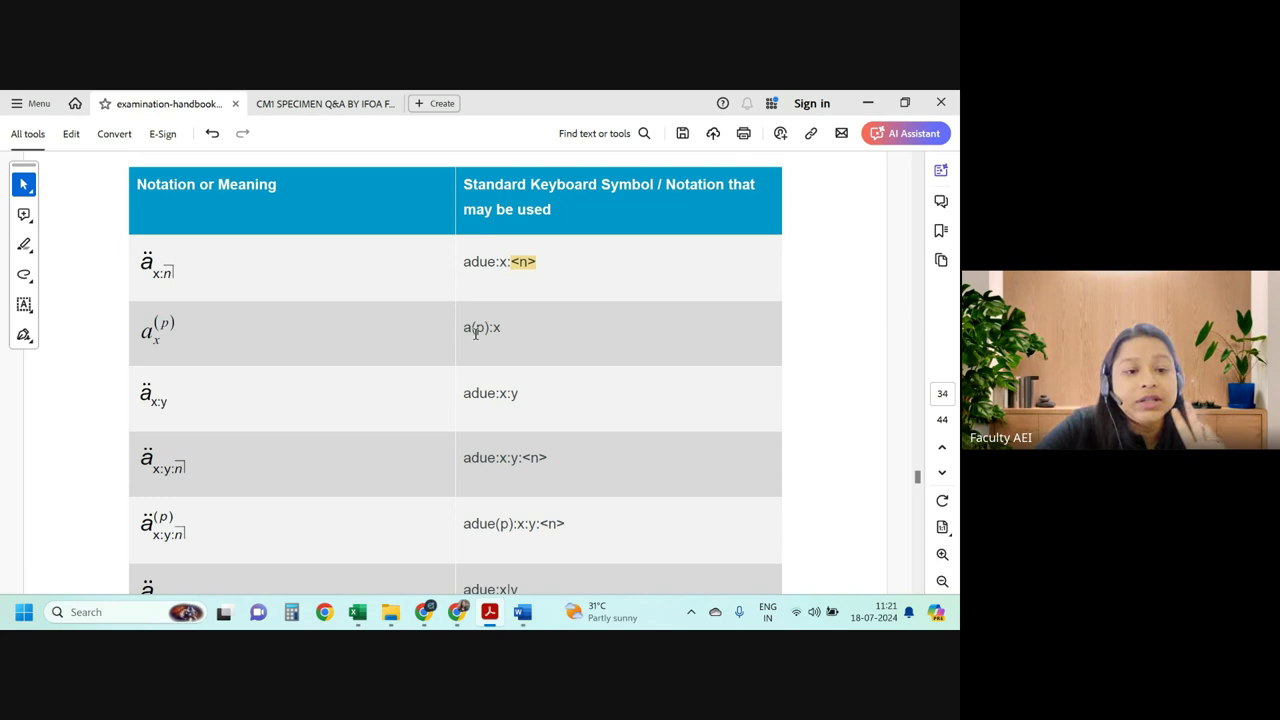
Inspect the a(p): notation and the subscripts x and x:n of the row symbols.
drag(458, 332, 494, 333)
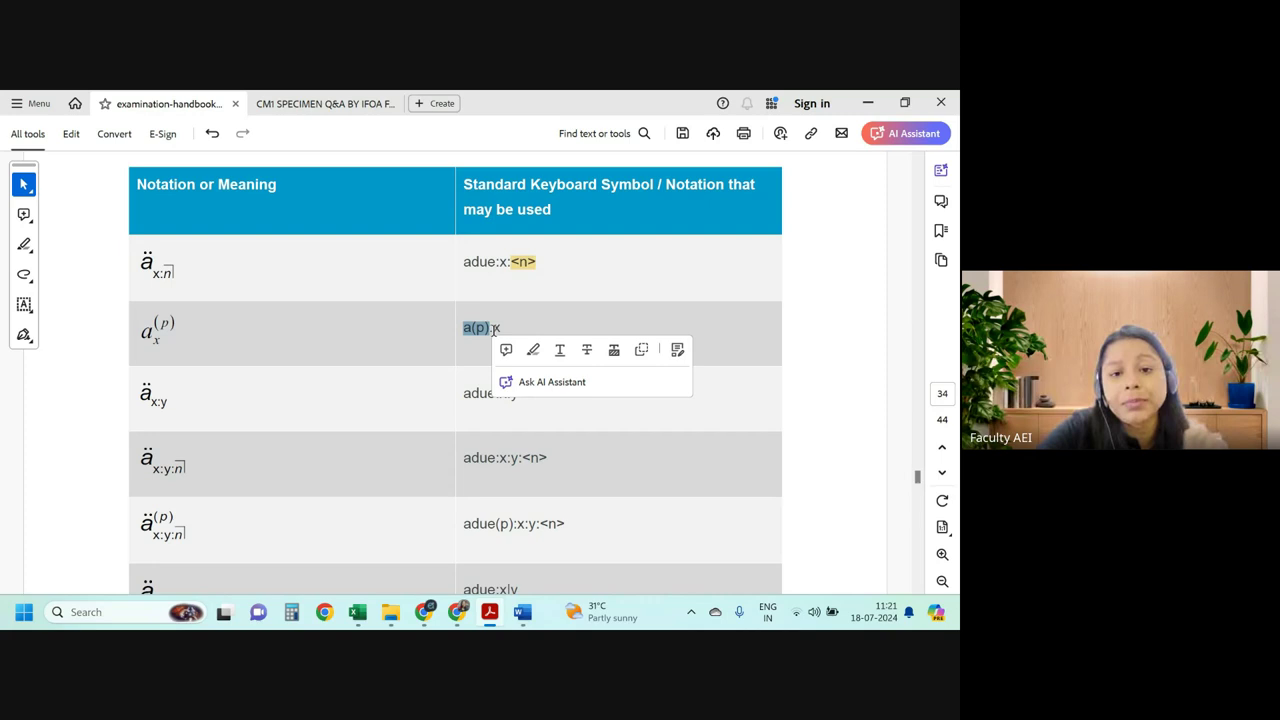
click(494, 328)
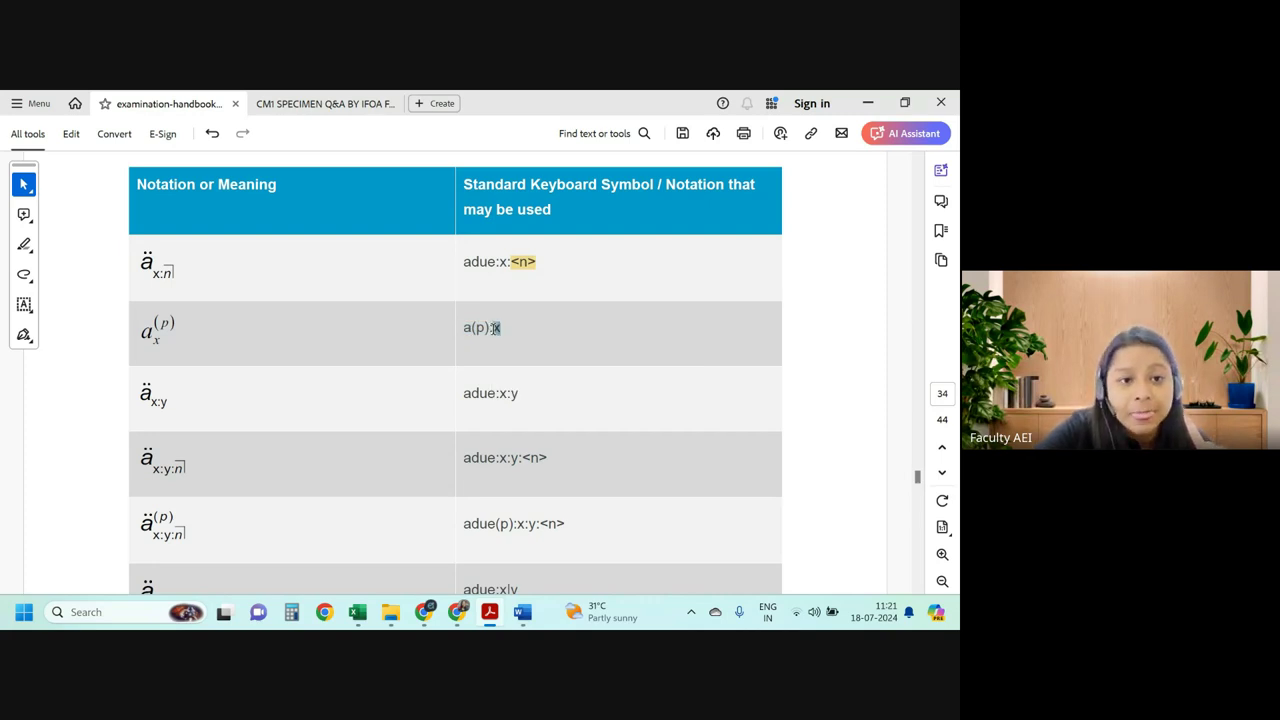
click(157, 339)
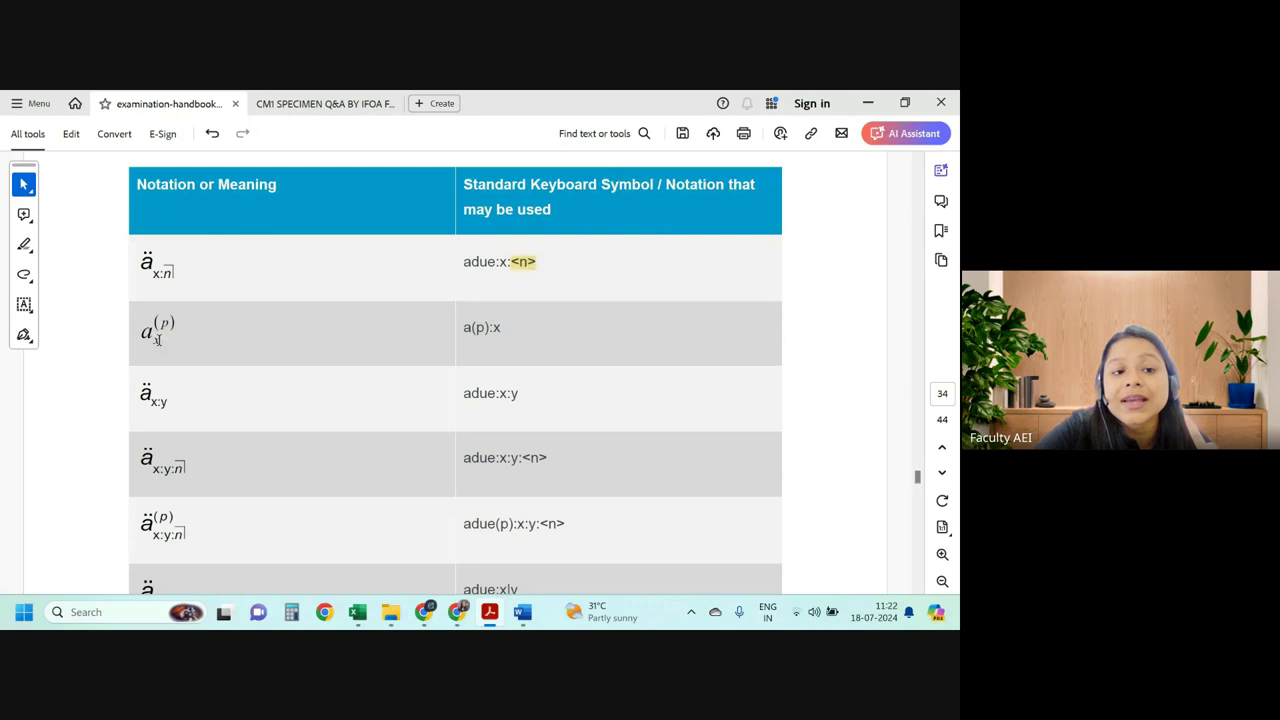
double_click(155, 342)
double_click(172, 272)
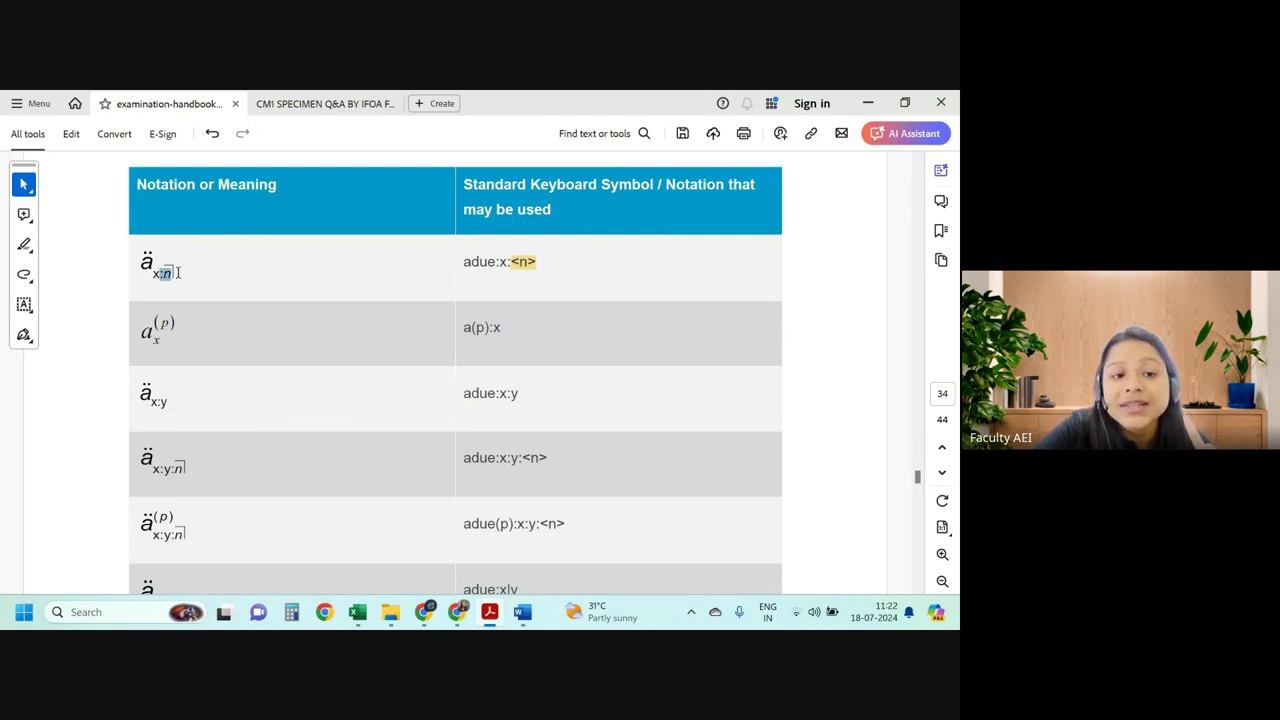
click(150, 341)
double_click(156, 342)
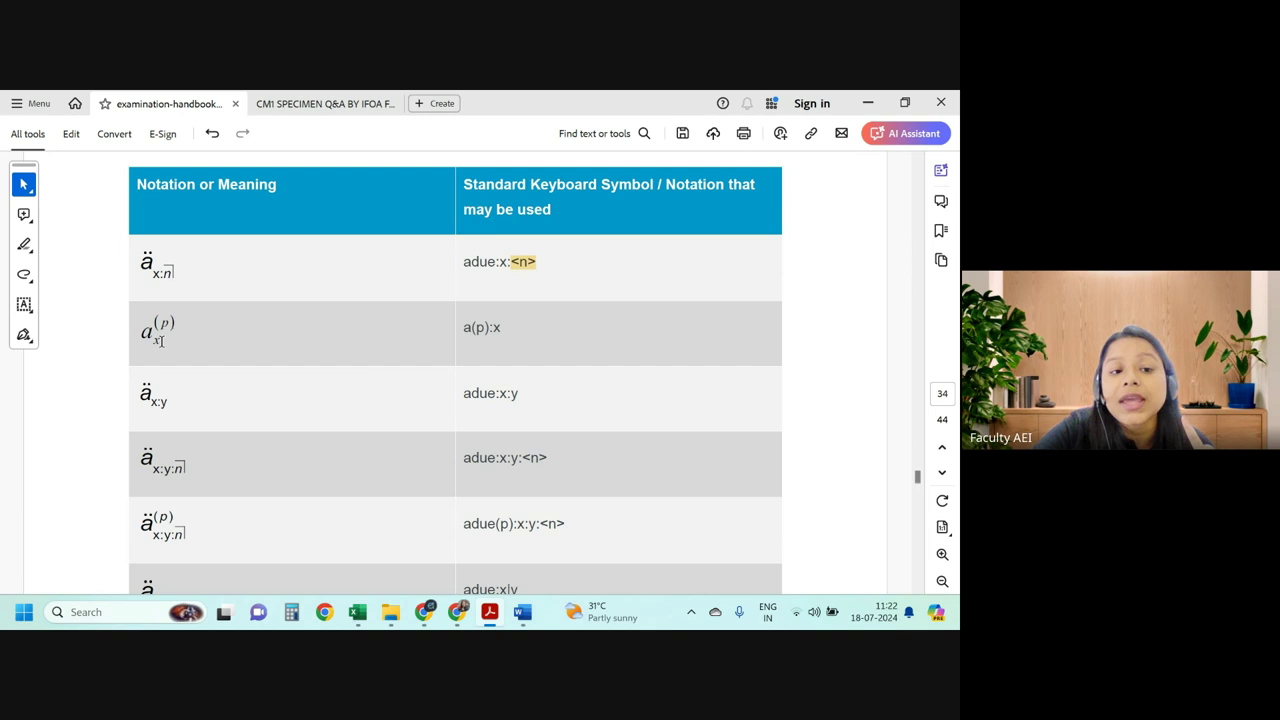
click(499, 336)
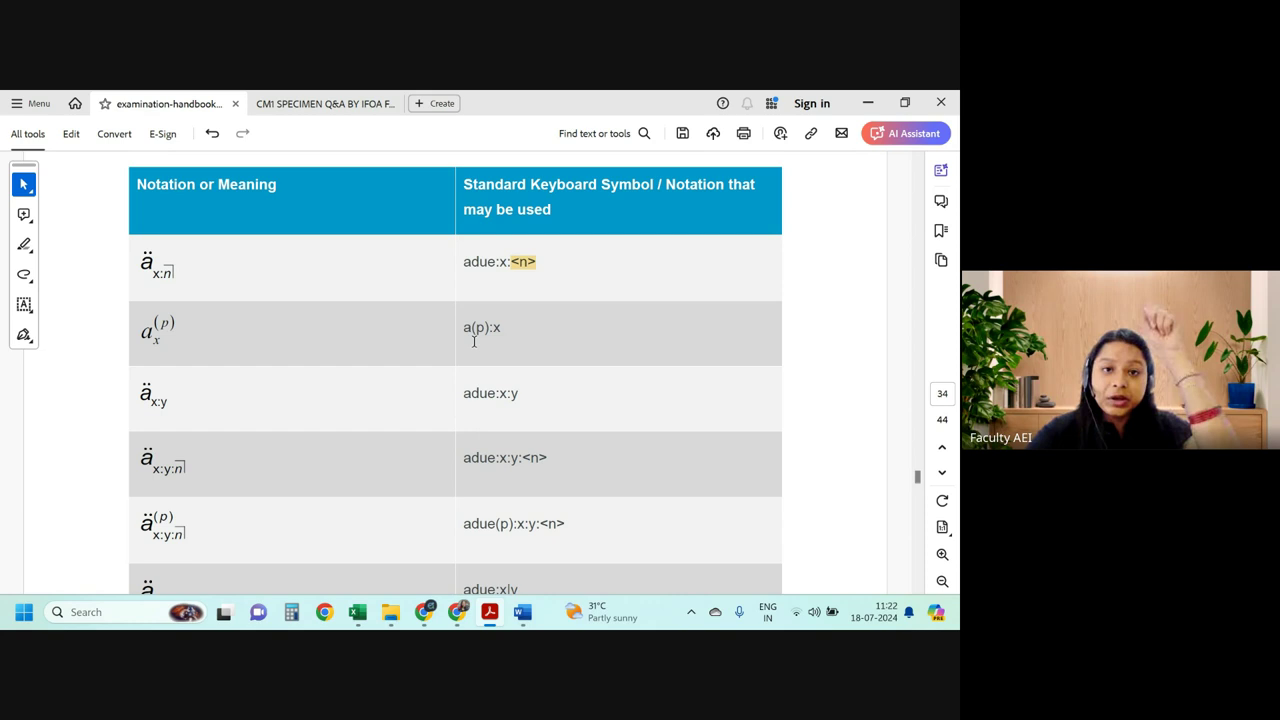
Select the (p) superscript, (p):x notation and the following x:y and adue rows.
drag(153, 322, 177, 328)
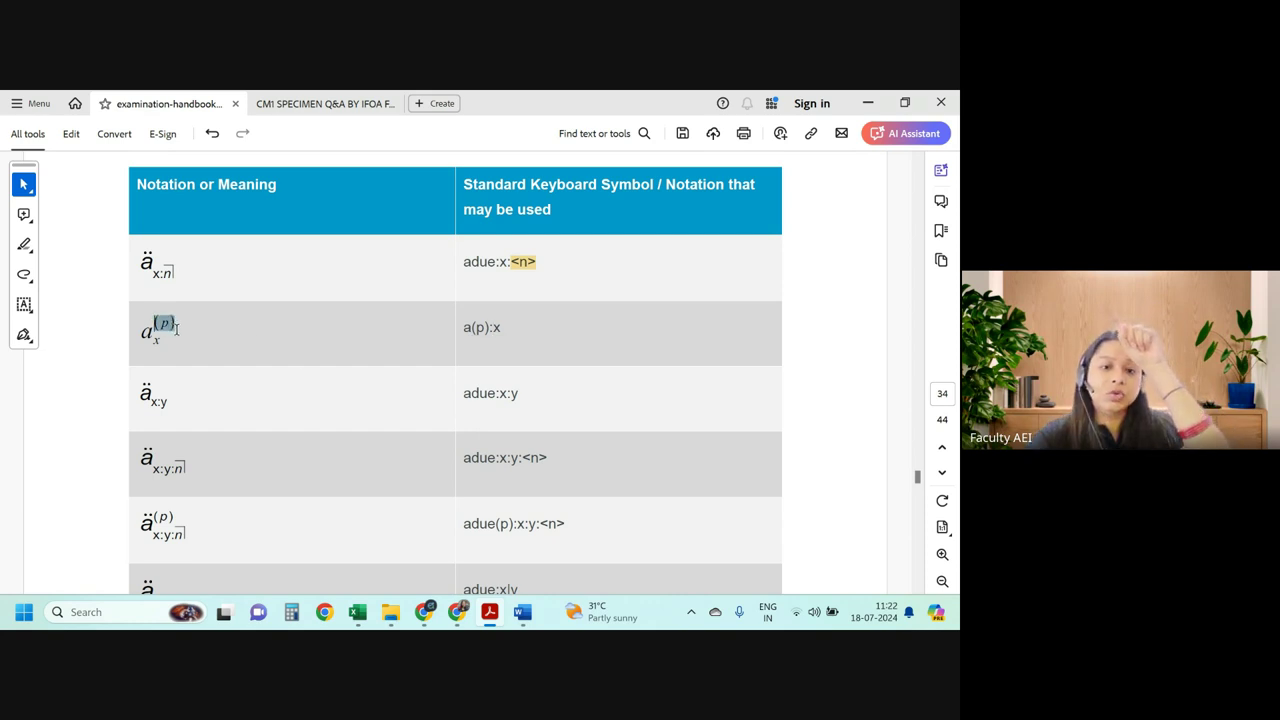
drag(474, 327, 488, 331)
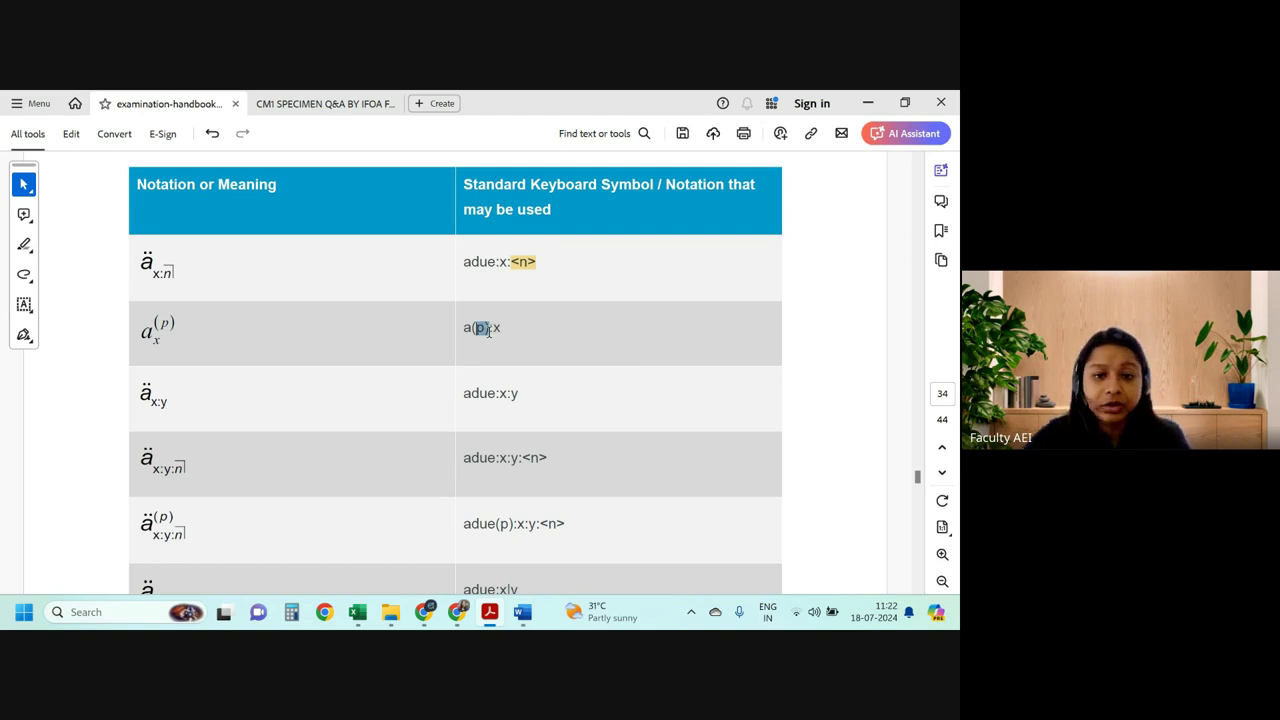
drag(492, 329, 500, 337)
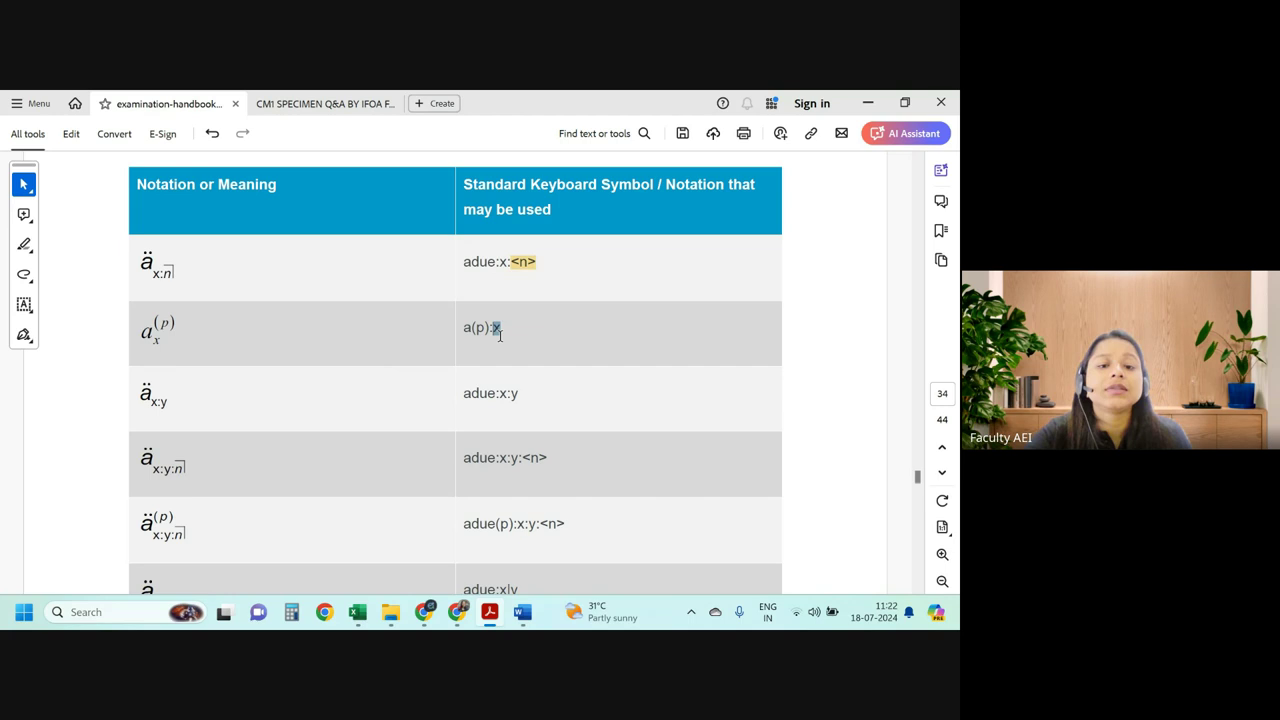
click(460, 396)
drag(460, 396, 519, 396)
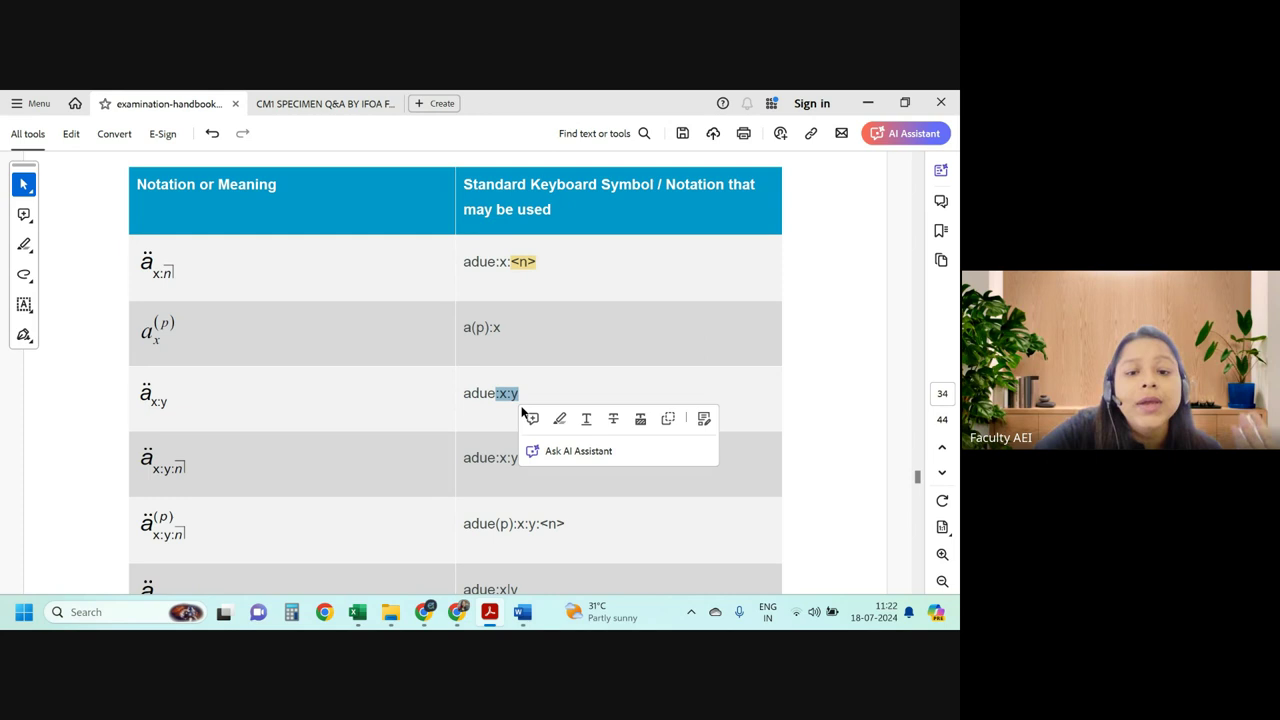
scroll(487, 395, down, 2)
click(487, 395)
drag(463, 364, 492, 364)
click(497, 364)
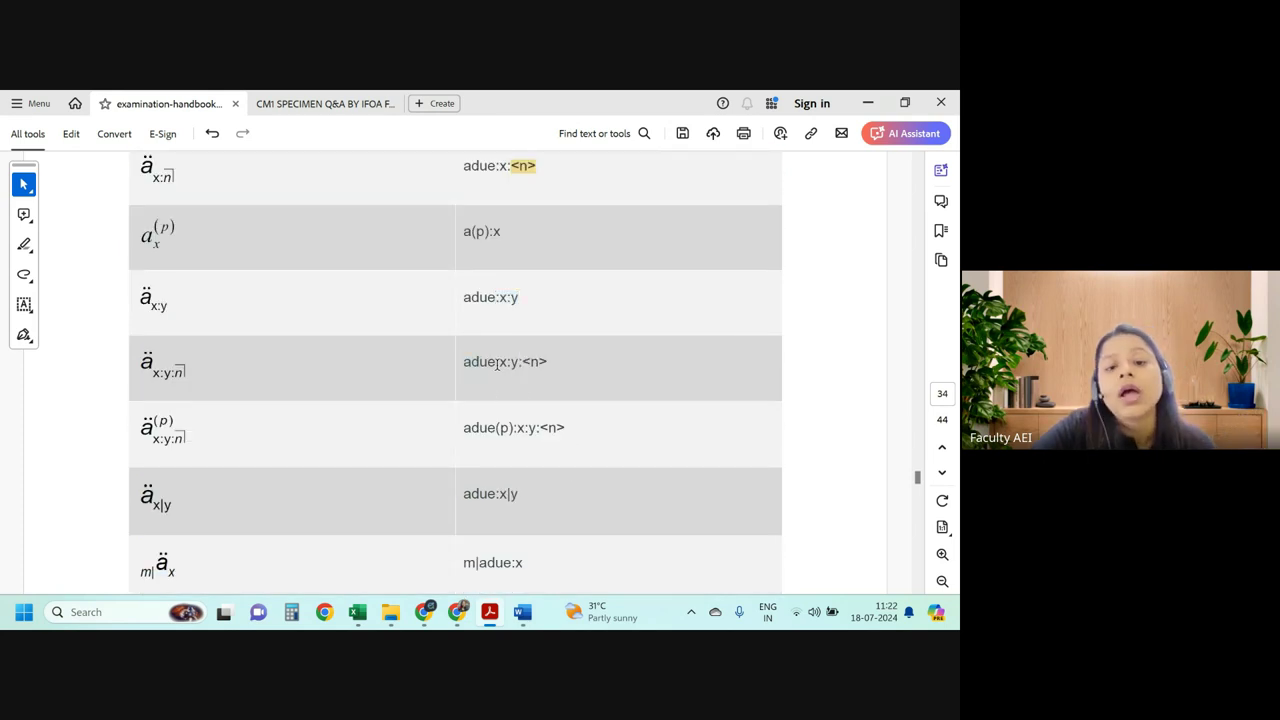
In Word, add the line adue:xy below m|px and set it in Calibri.
key(alt+Tab)
scroll(254, 392, down, 2)
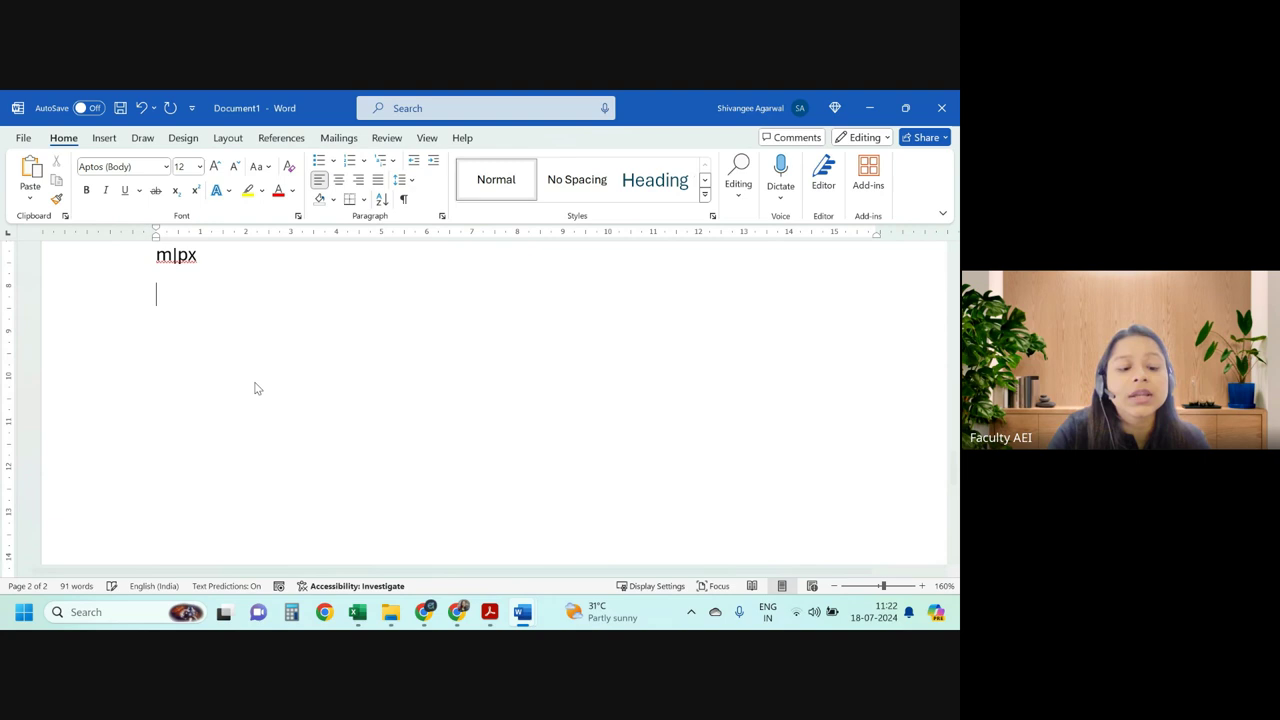
text(adue)
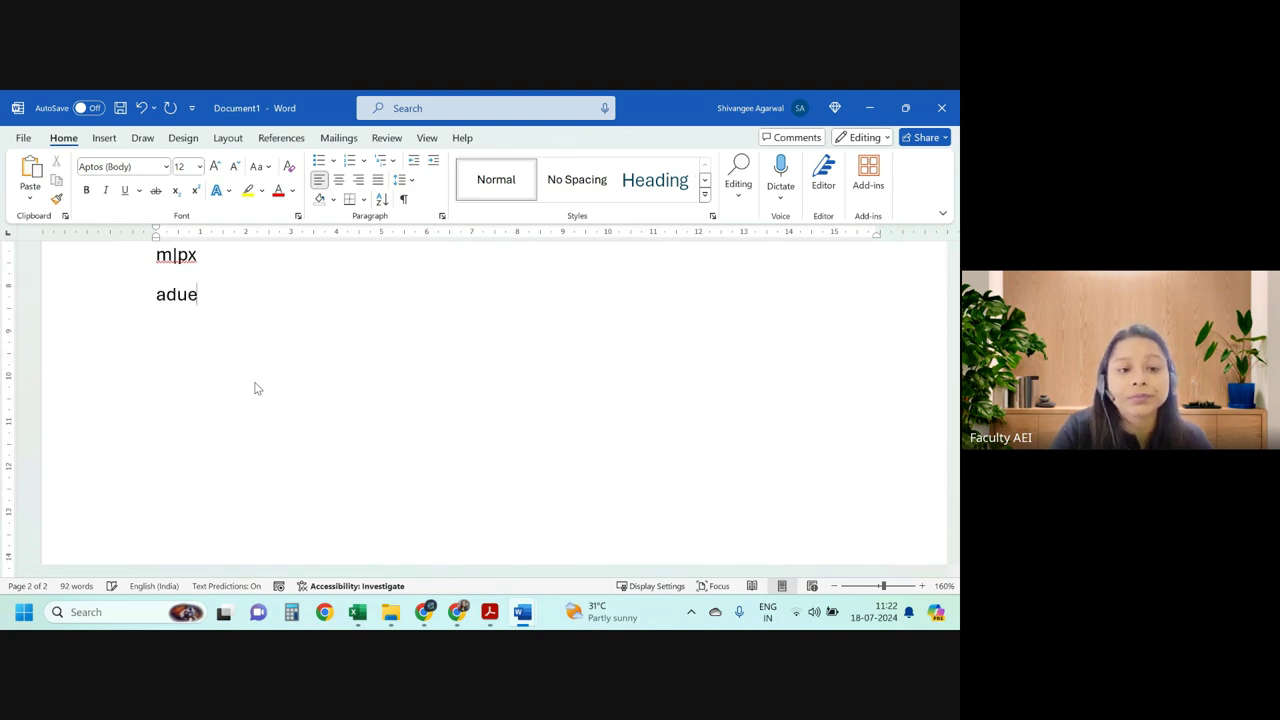
text(:xy)
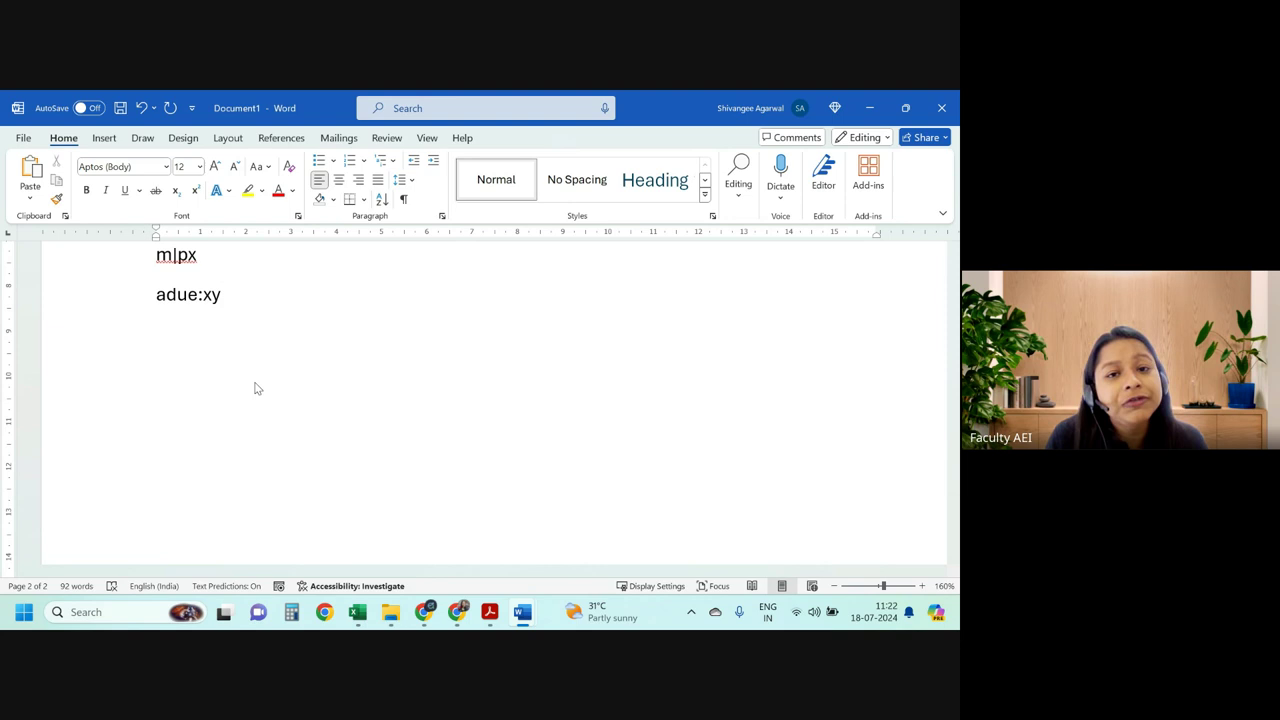
key(shift+Left)
key(shift+Left)
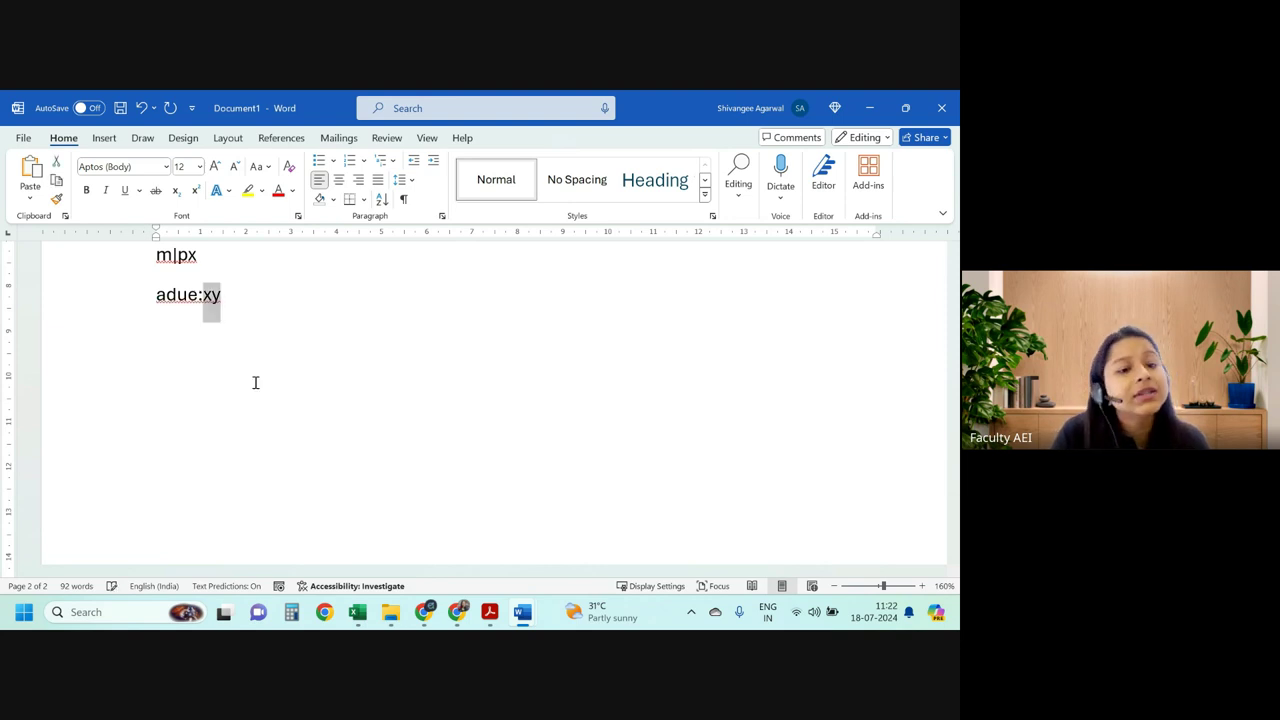
key(shift+Home)
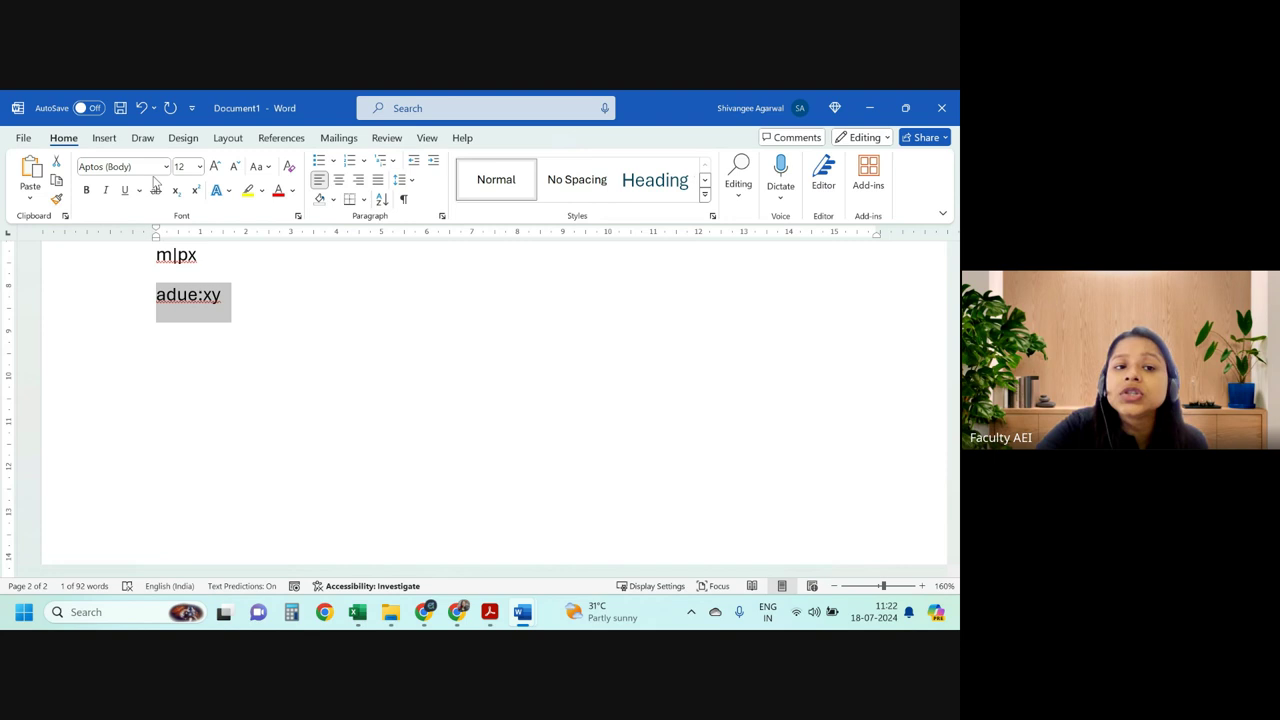
click(165, 166)
key(Down)
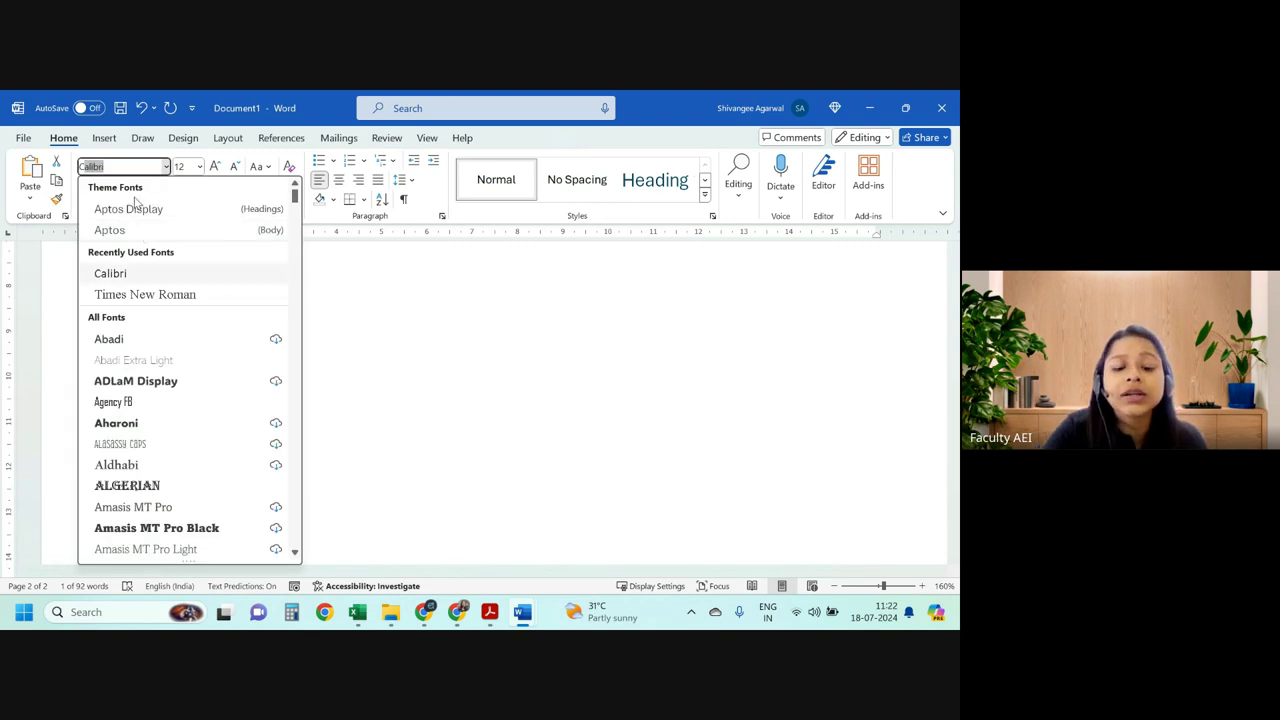
key(Return)
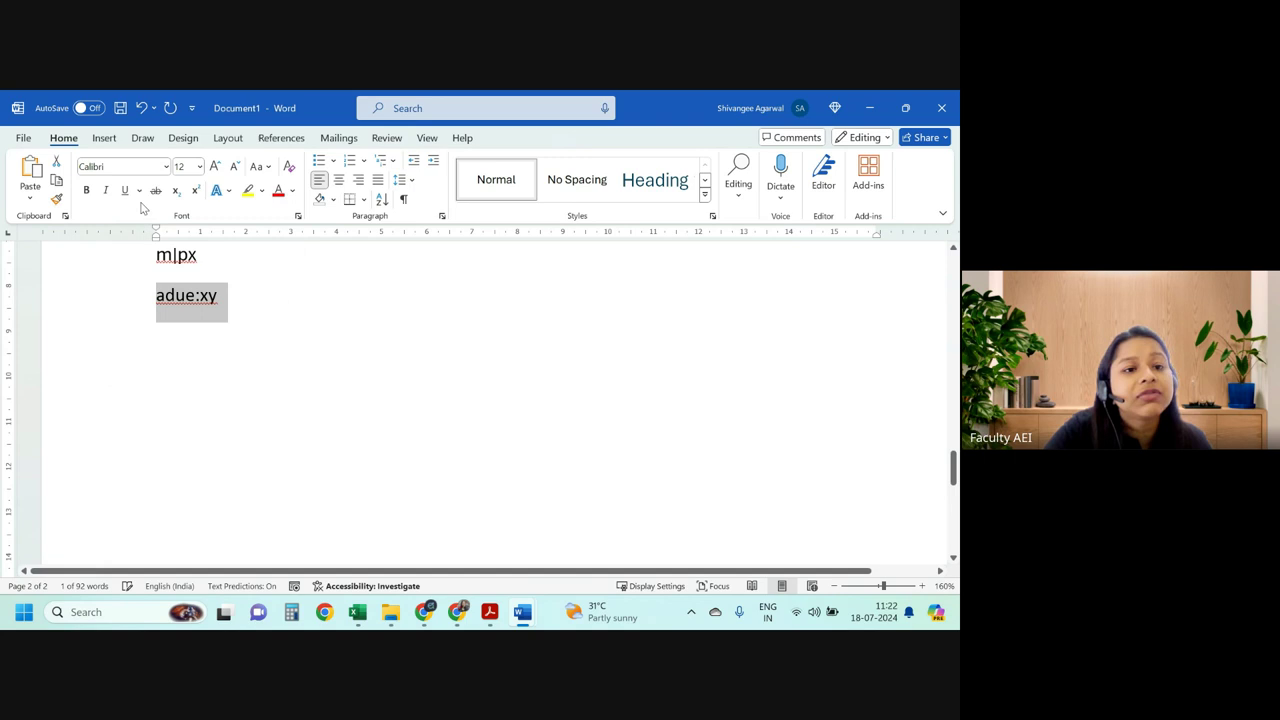
click(245, 321)
Set all the document text in Calibri and place the cursor on the empty line below.
key(ctrl+a)
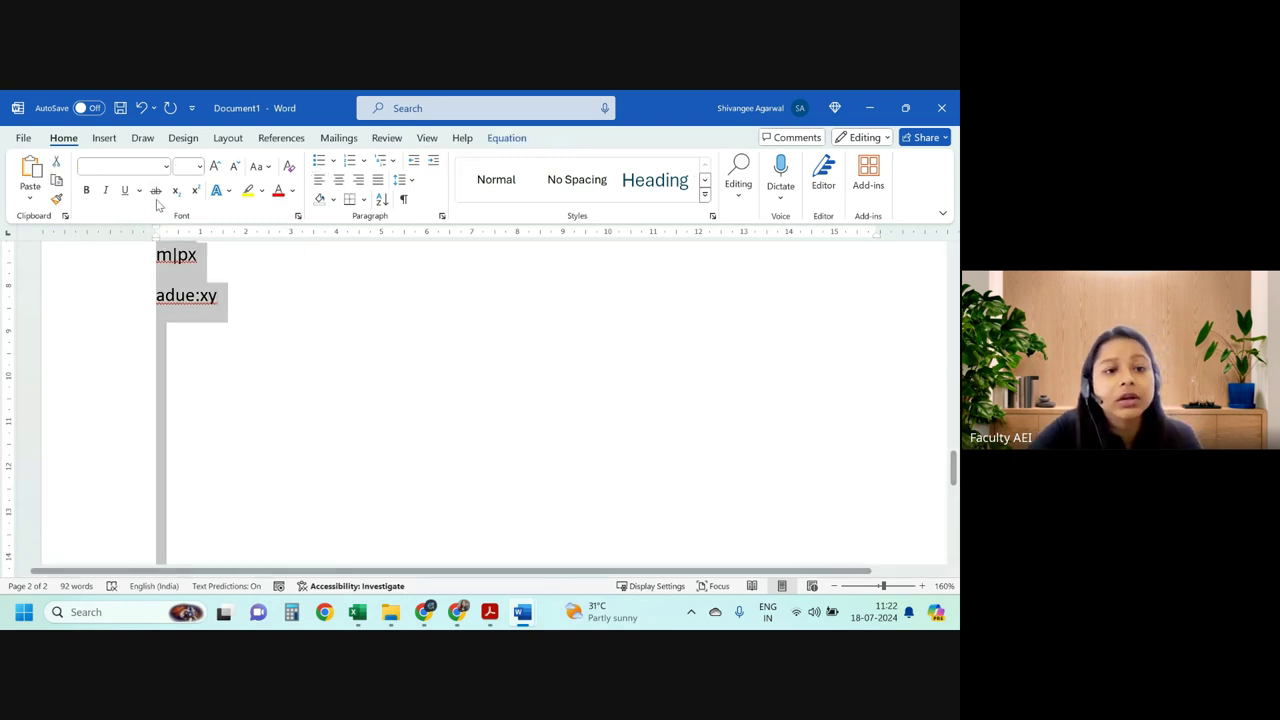
click(166, 166)
key(Down)
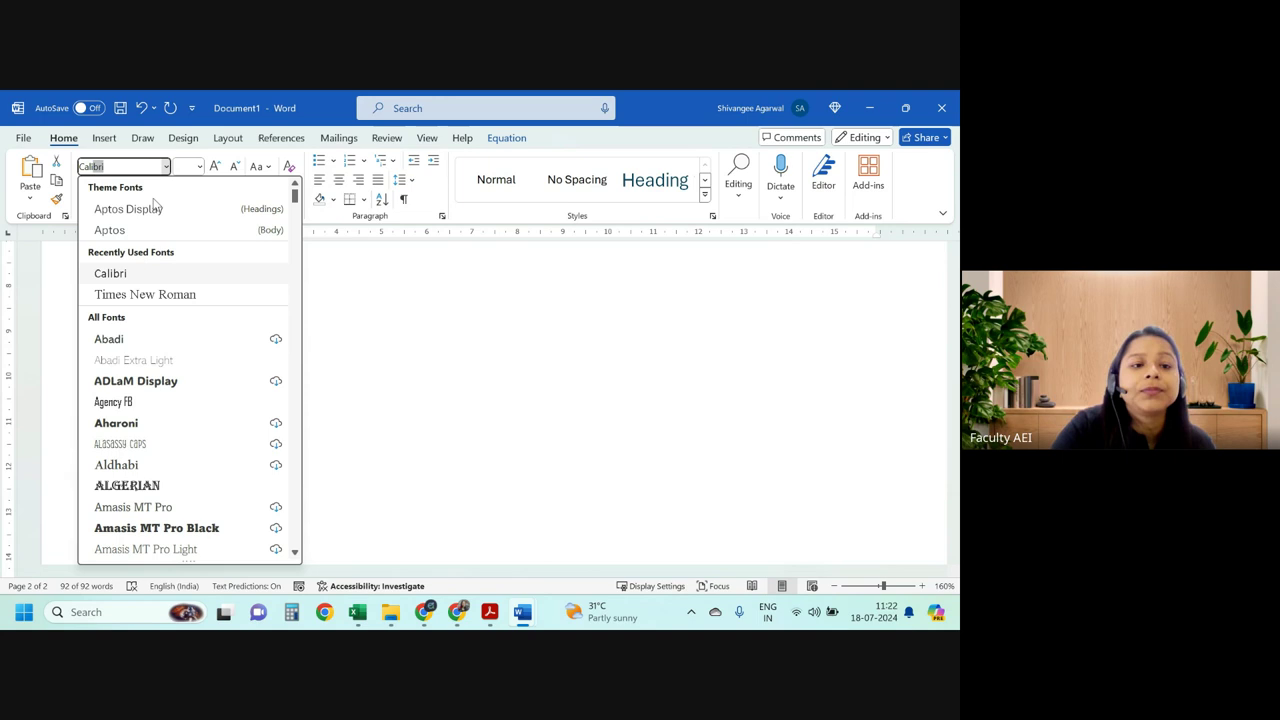
key(Return)
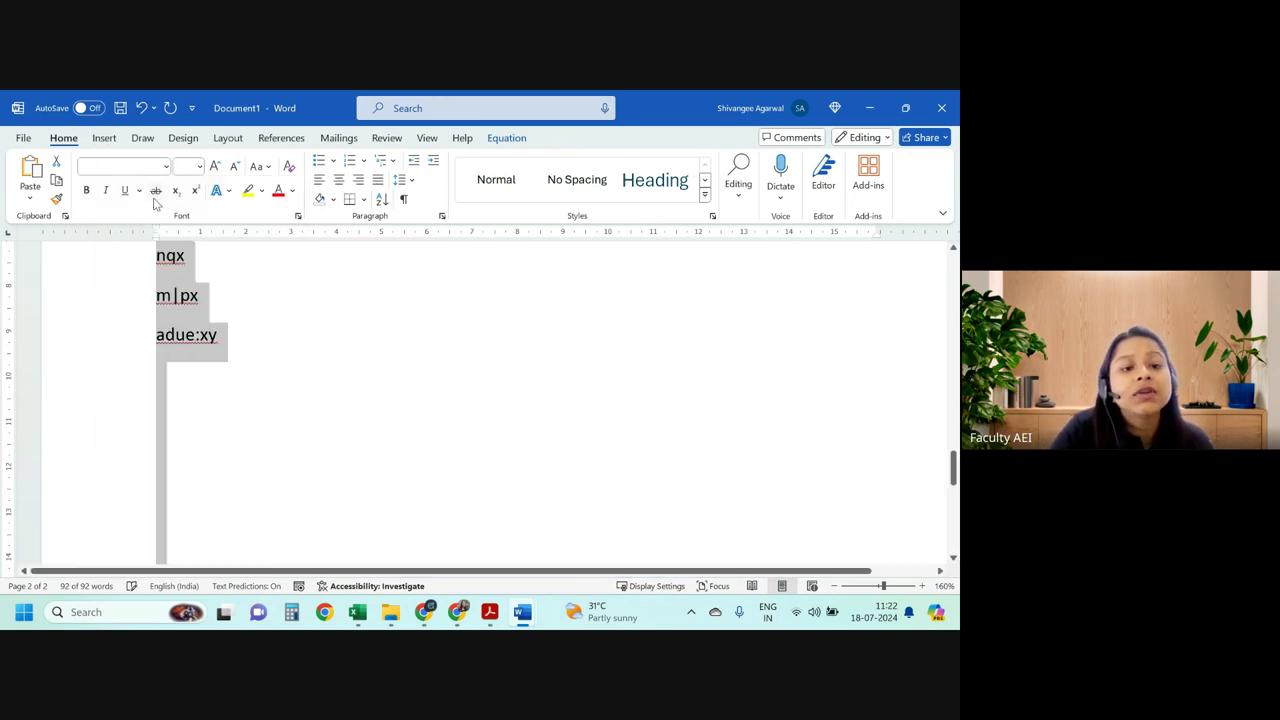
click(191, 374)
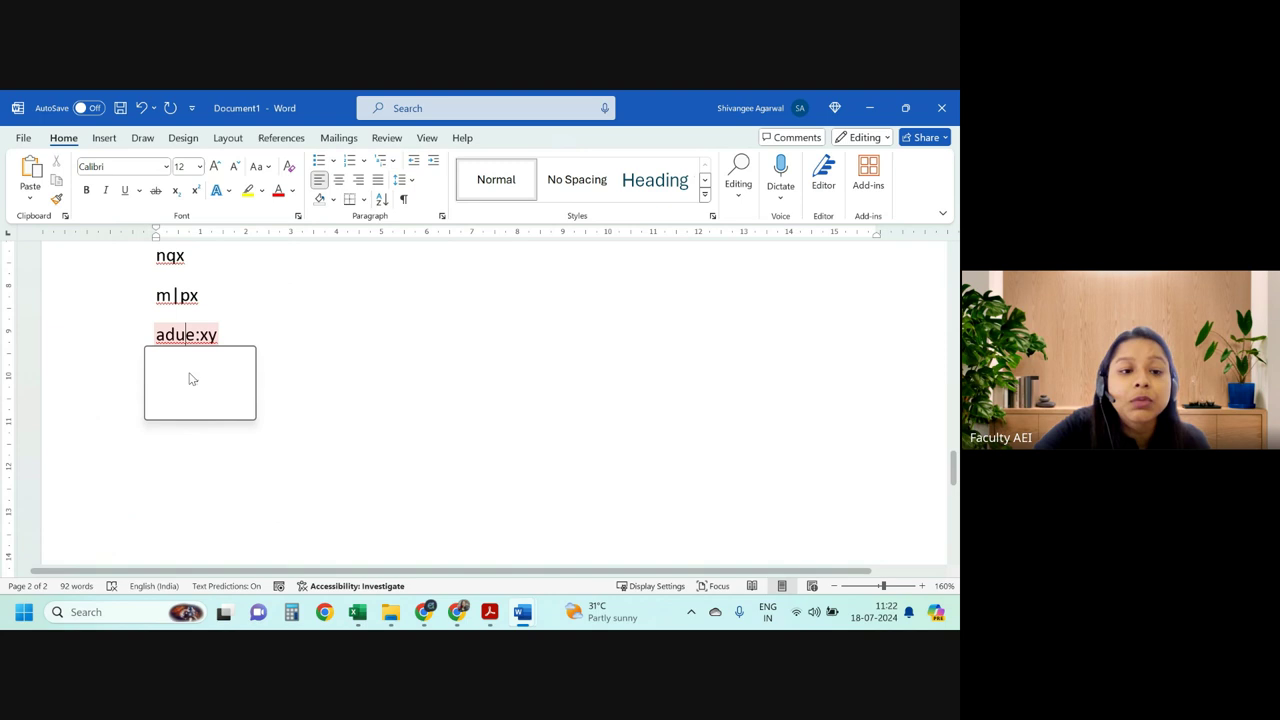
click(234, 363)
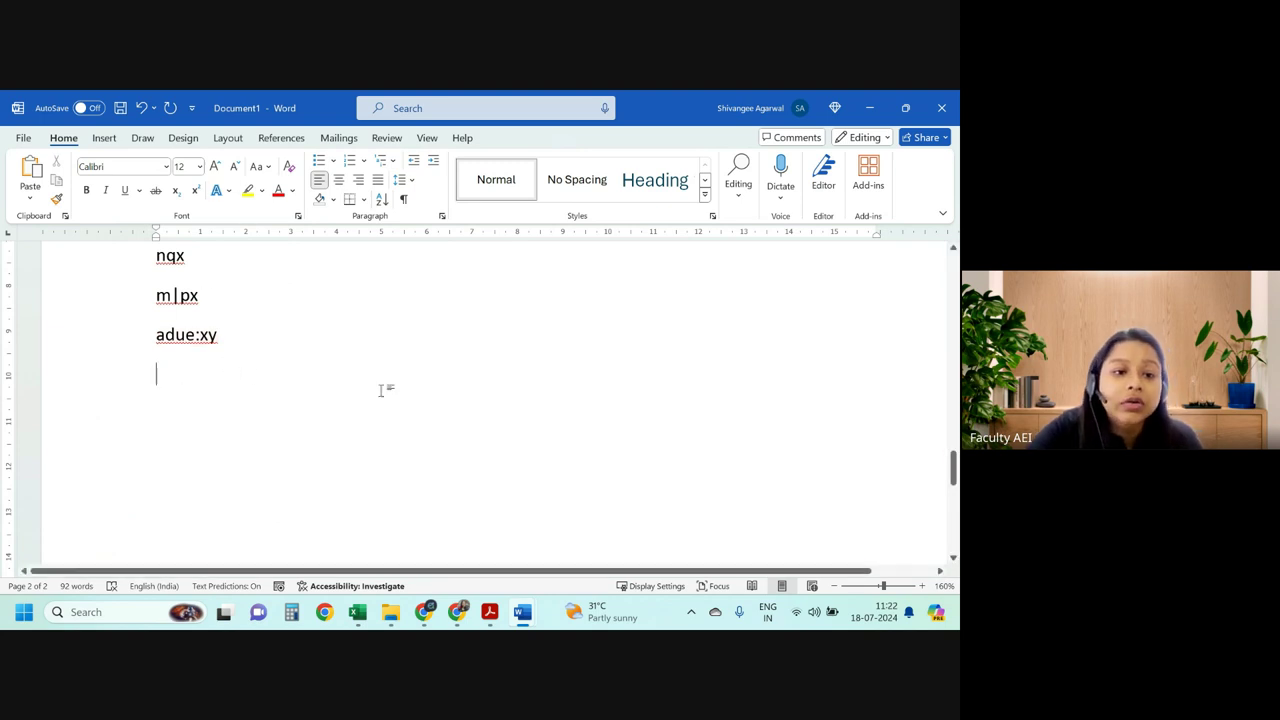
Scroll the handbook table past adue:x:y:<n> and adue(p):x:y:<n> down to the EA:x:<n> row.
key(alt+Tab)
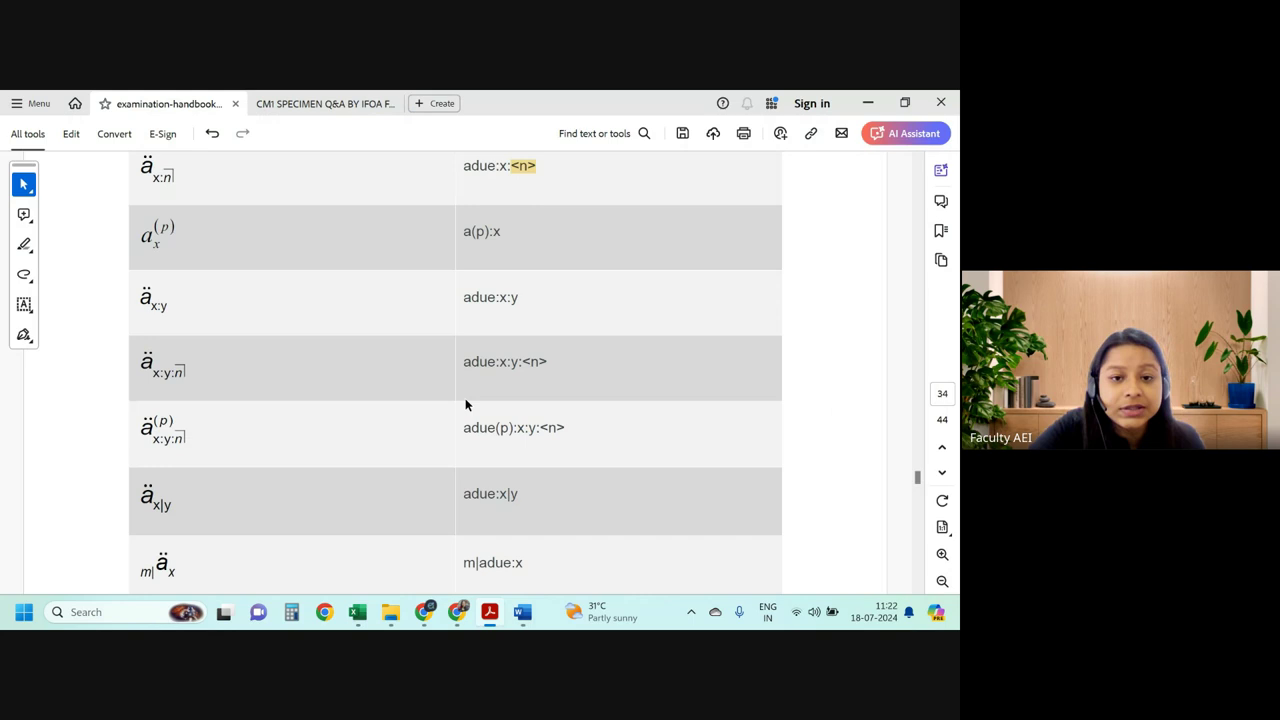
scroll(505, 328, down, 1)
scroll(510, 358, down, 1)
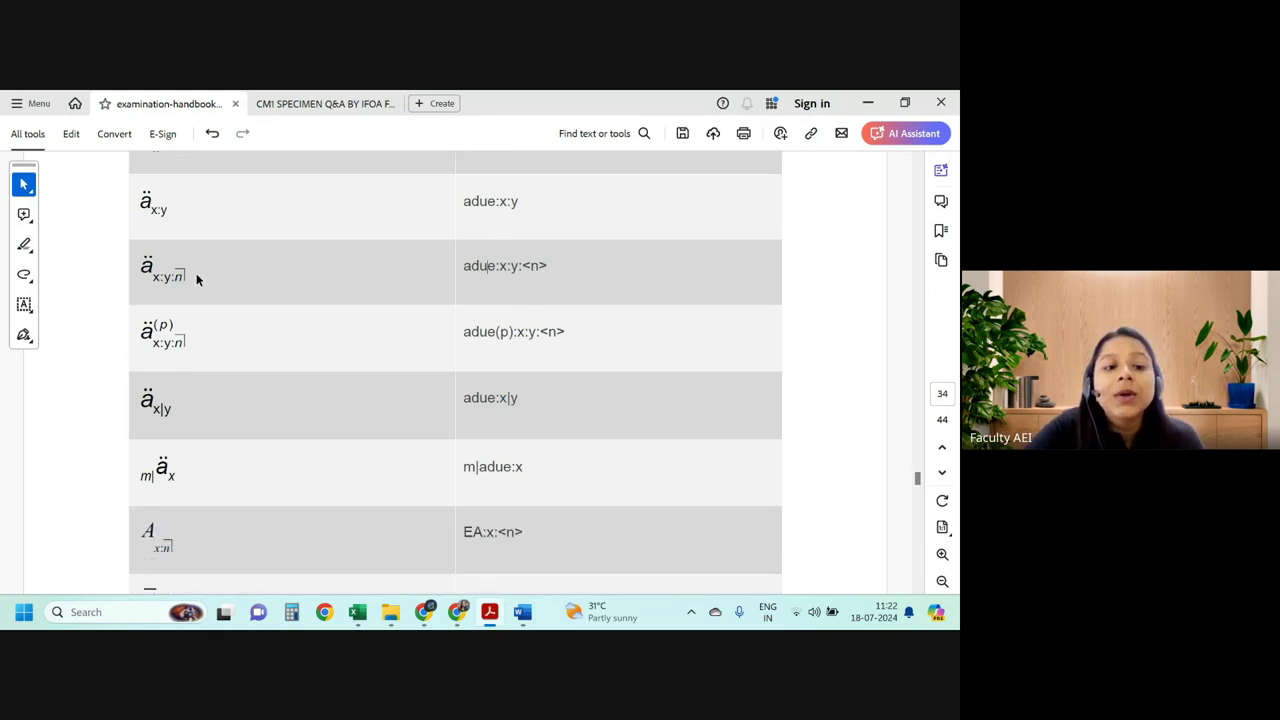
mouse_move(465, 264)
mouse_down()
mouse_move(550, 269)
mouse_move(521, 268)
mouse_up()
scroll(495, 352, down, 2)
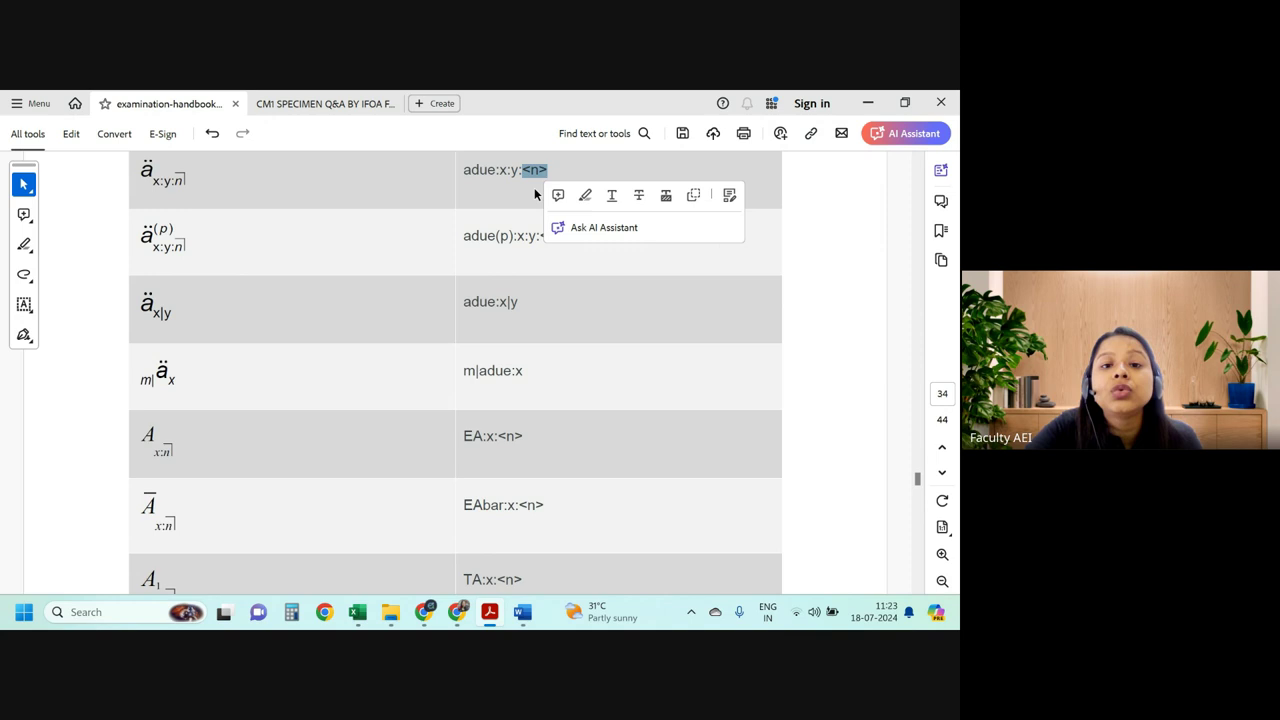
mouse_move(503, 237)
mouse_down()
mouse_move(485, 237)
mouse_move(570, 239)
mouse_up()
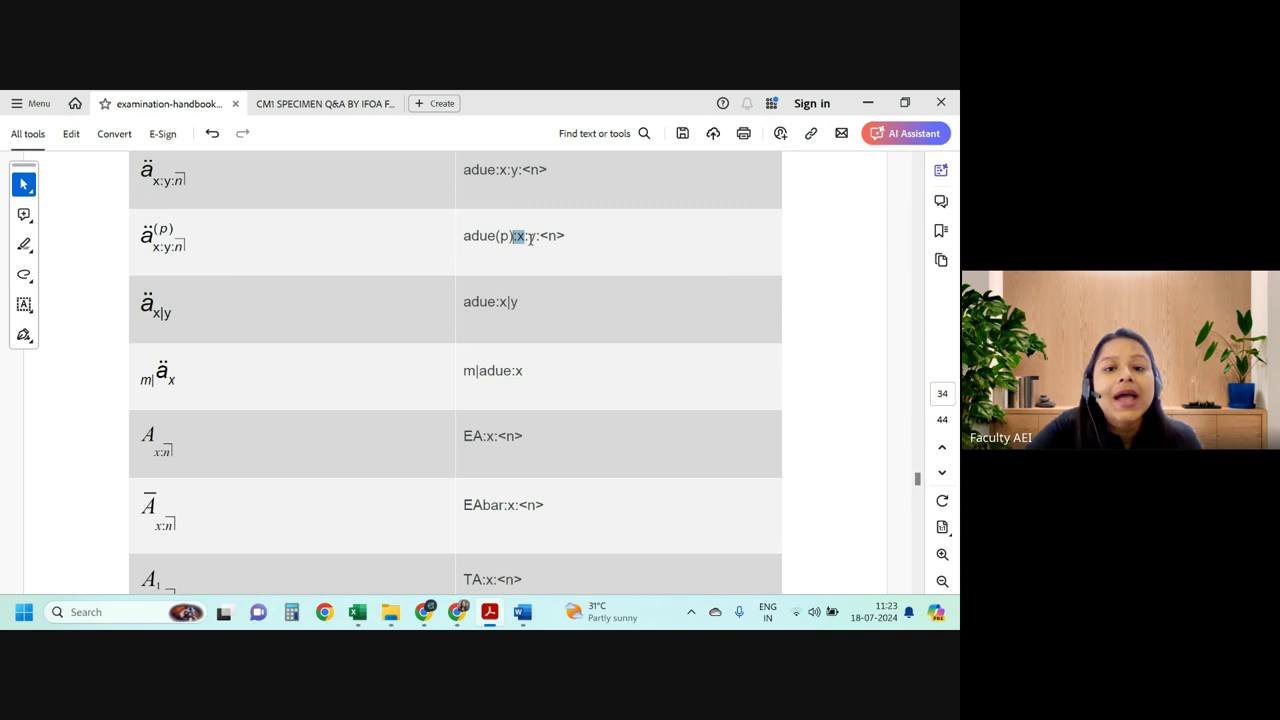
scroll(461, 349, down, 2)
drag(465, 212, 518, 207)
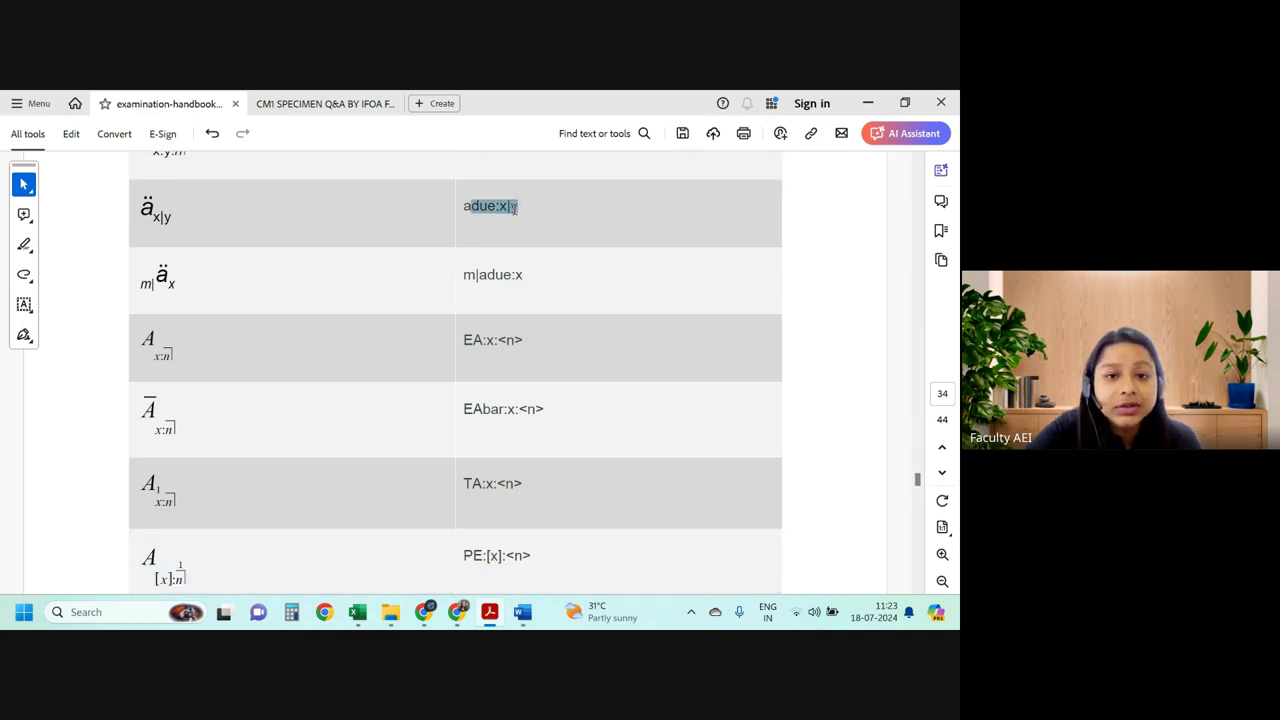
scroll(500, 230, down, 1)
drag(464, 251, 527, 254)
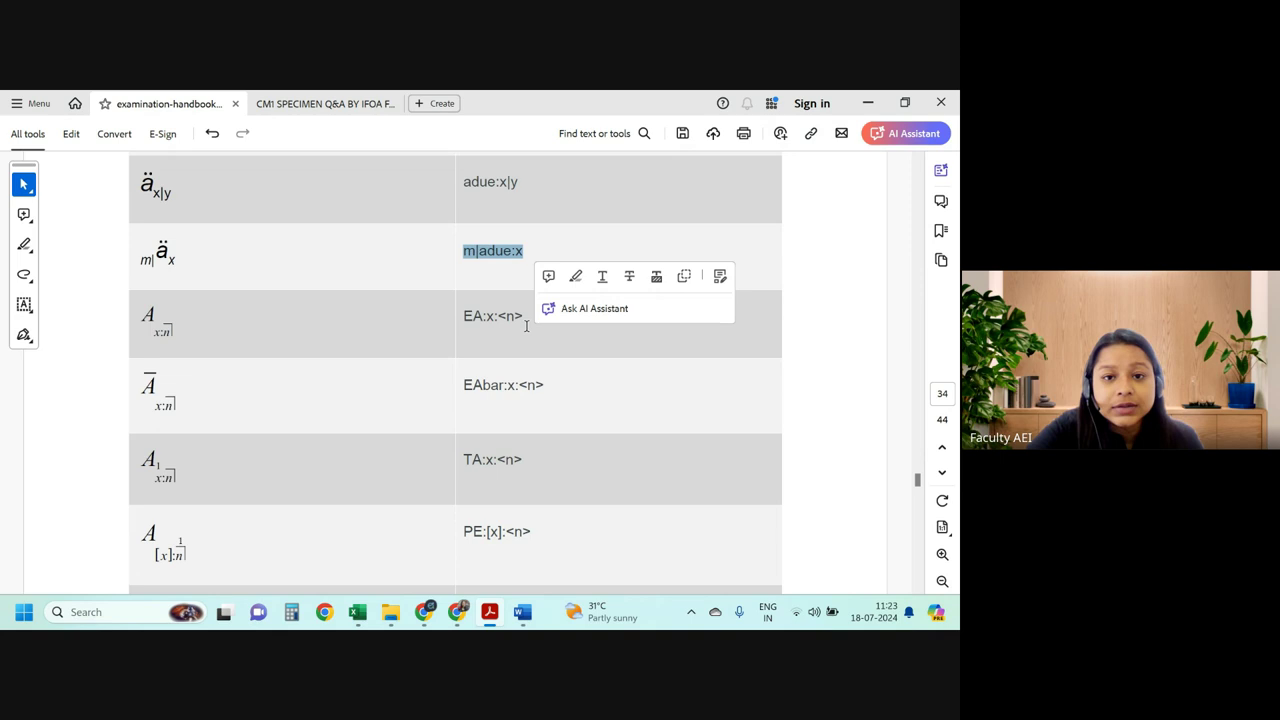
scroll(202, 316, down, 1)
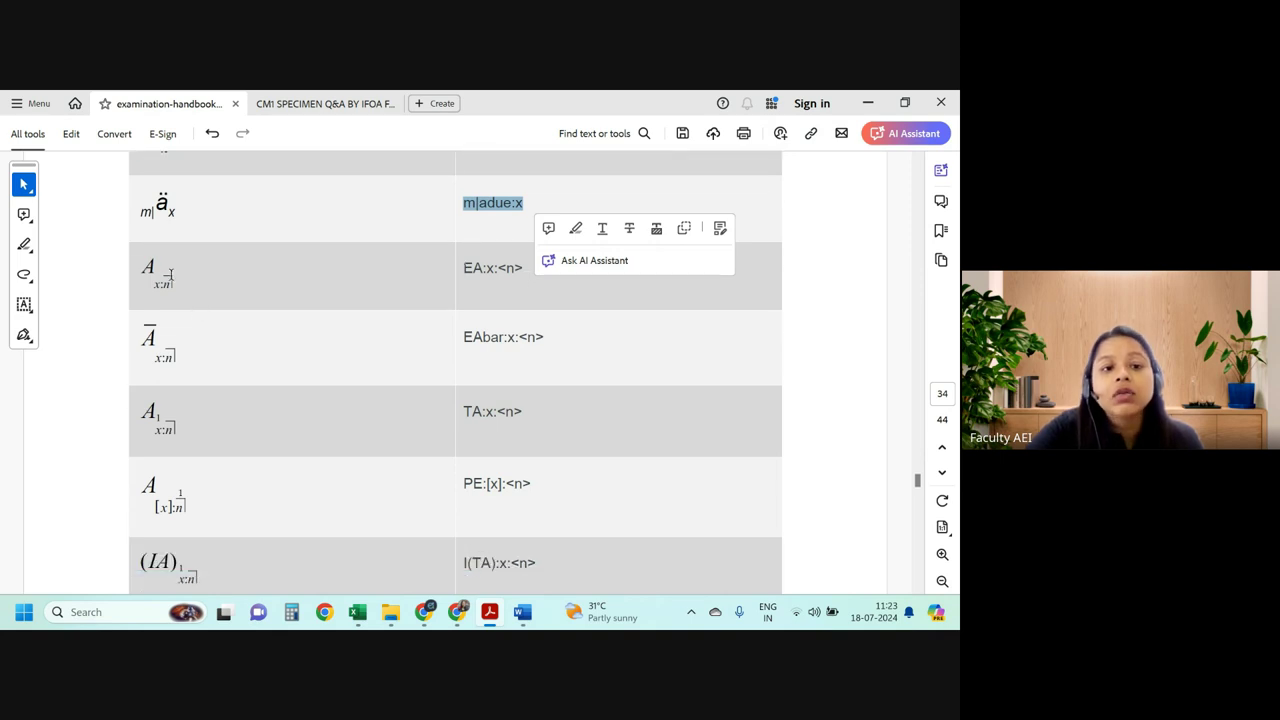
drag(157, 266, 141, 268)
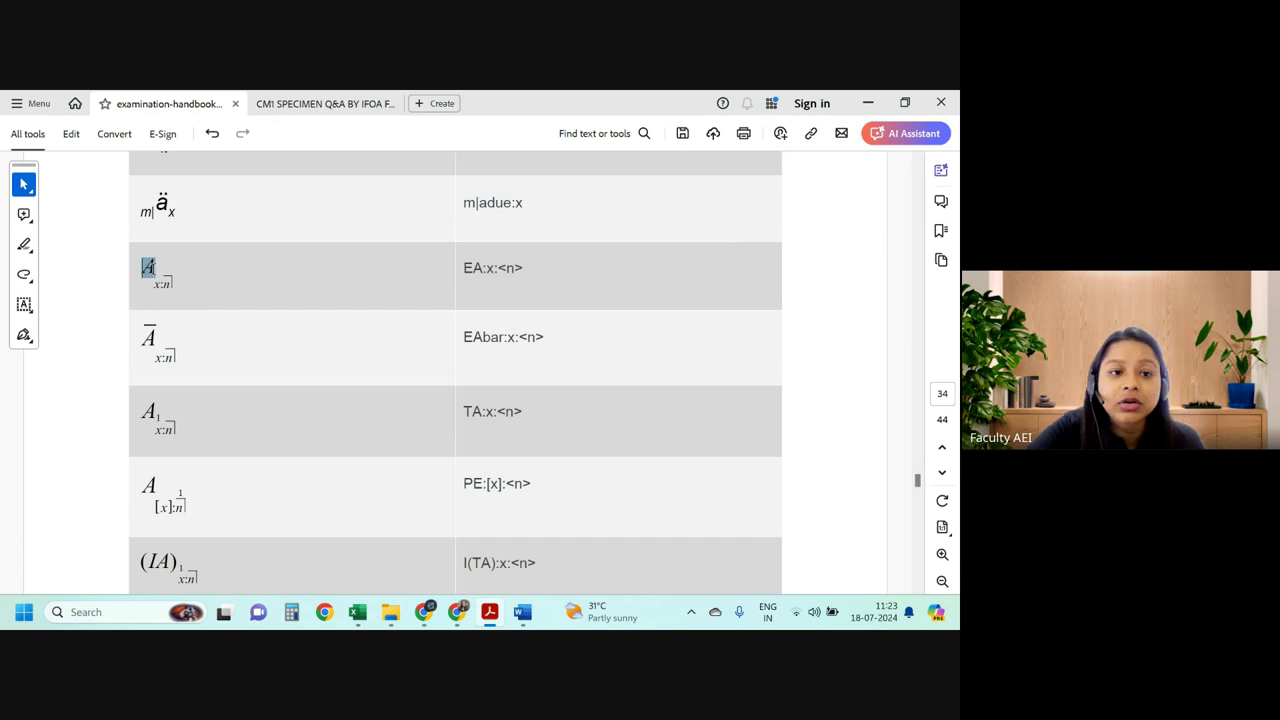
Start a new Word line with A, echoing the EA:x:<n> notation.
key(alt+Tab)
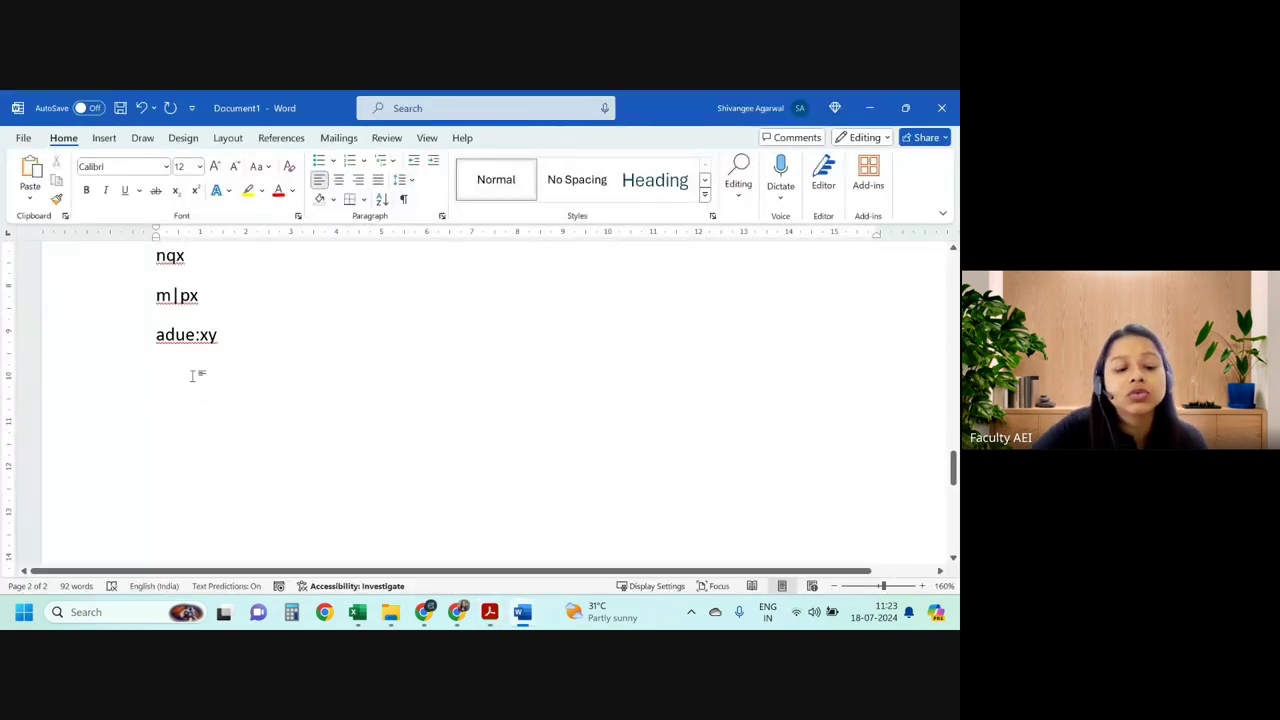
text(A)
key(alt+Tab)
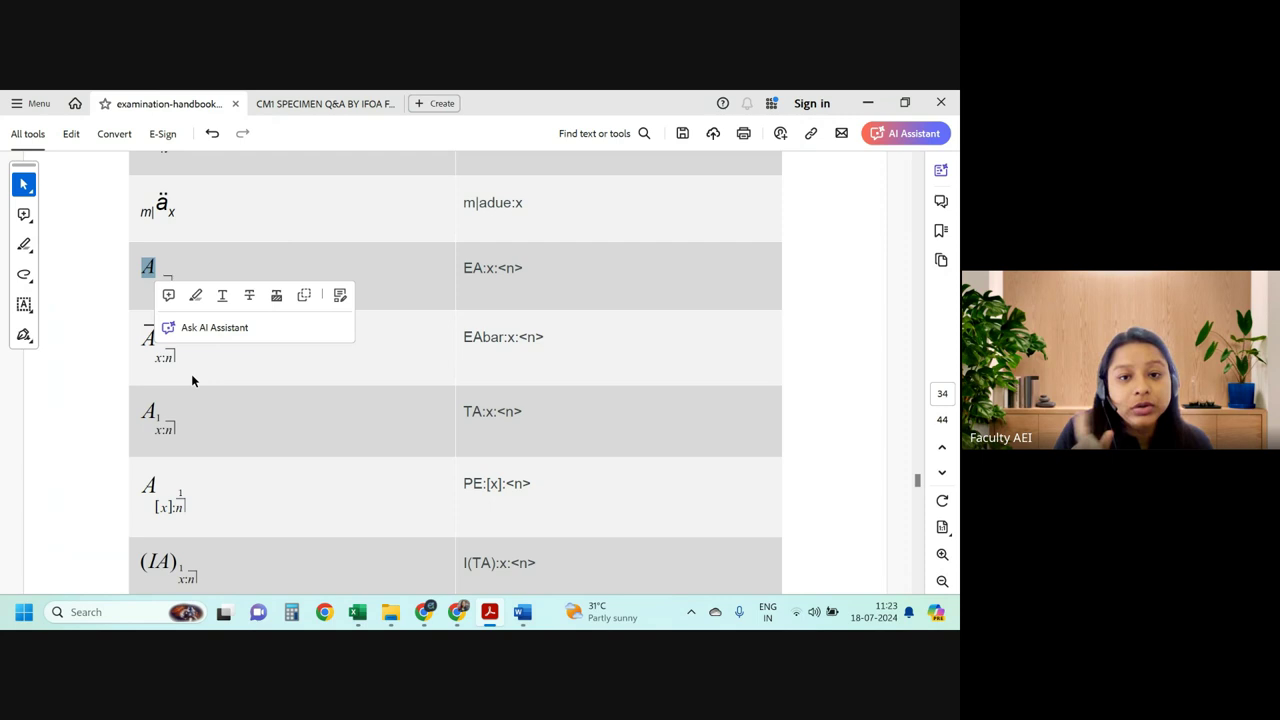
key(alt+Tab)
Complete the new line as A:x':<n>.
text(:x:)
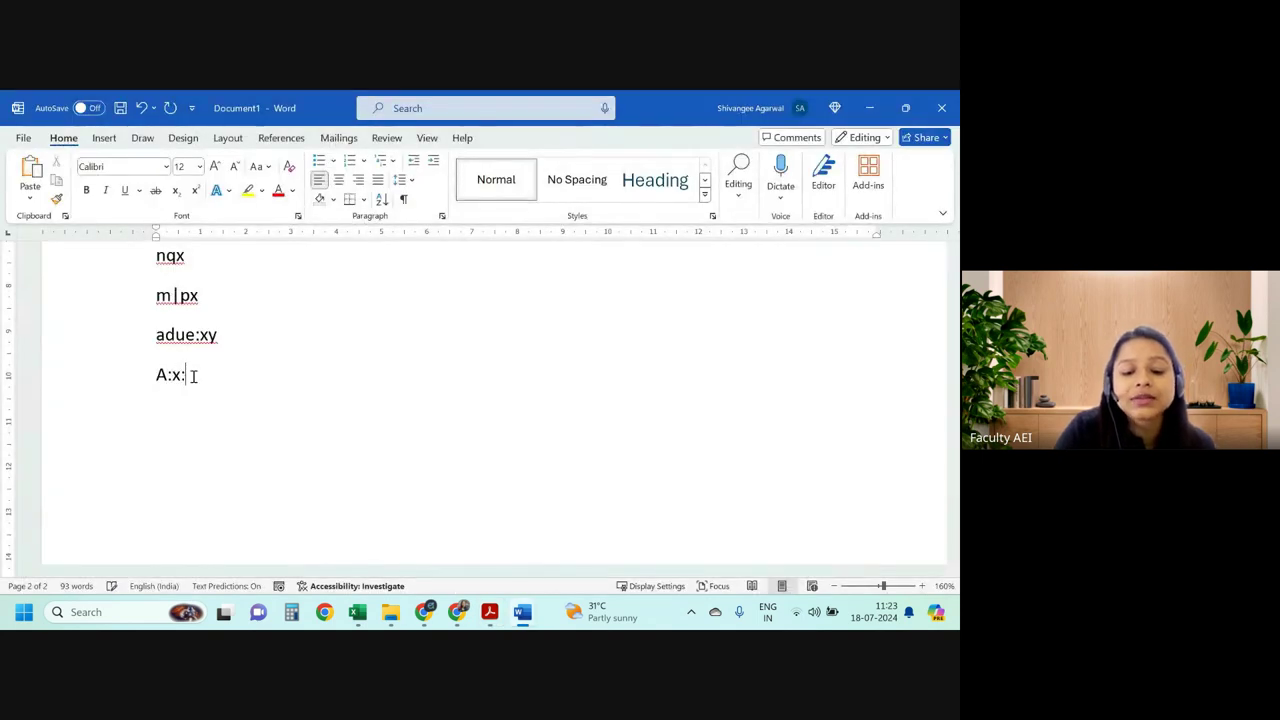
text(<n>)
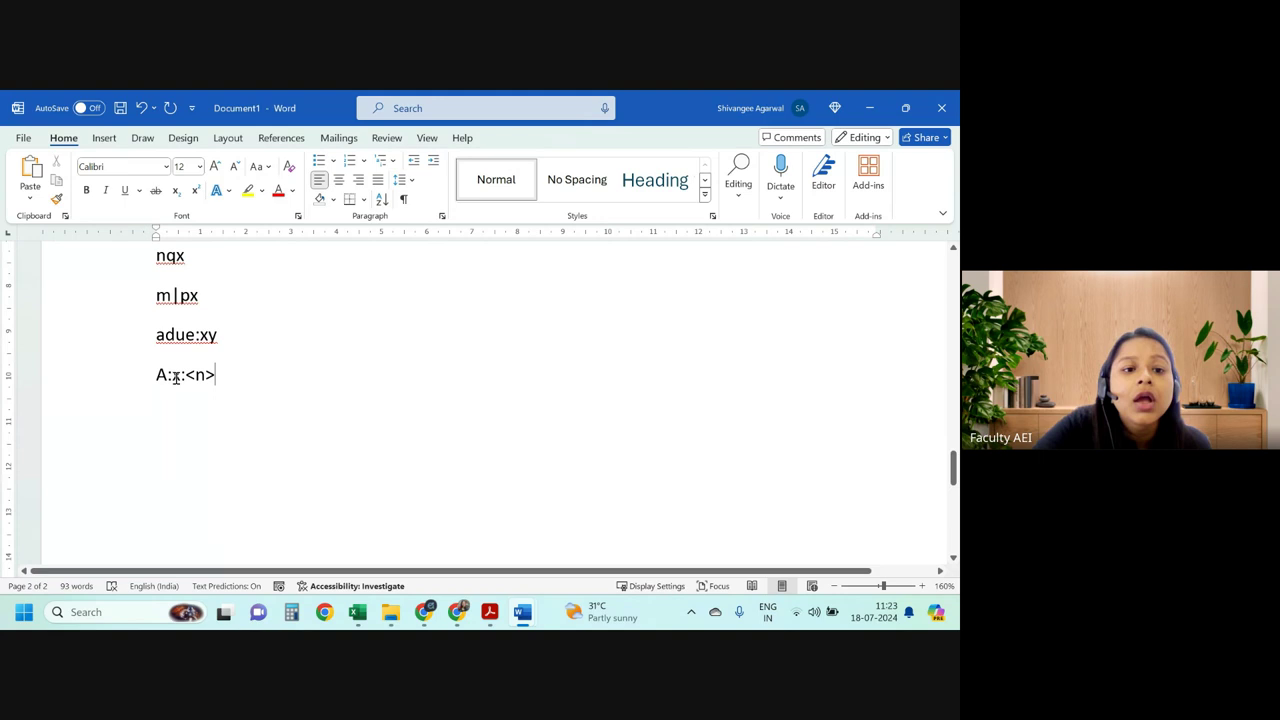
click(181, 374)
text(')
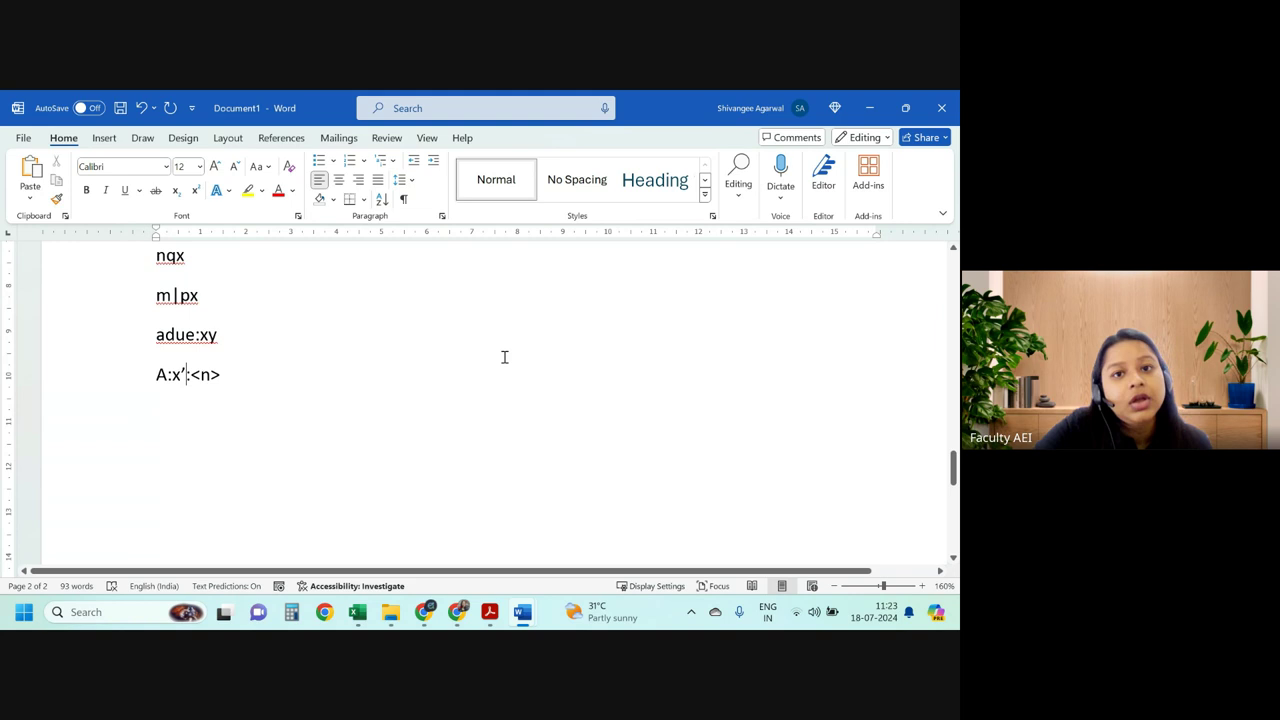
Copy that line below and change the copy to TA:x:<n> without the apostrophe.
drag(222, 374, 158, 375)
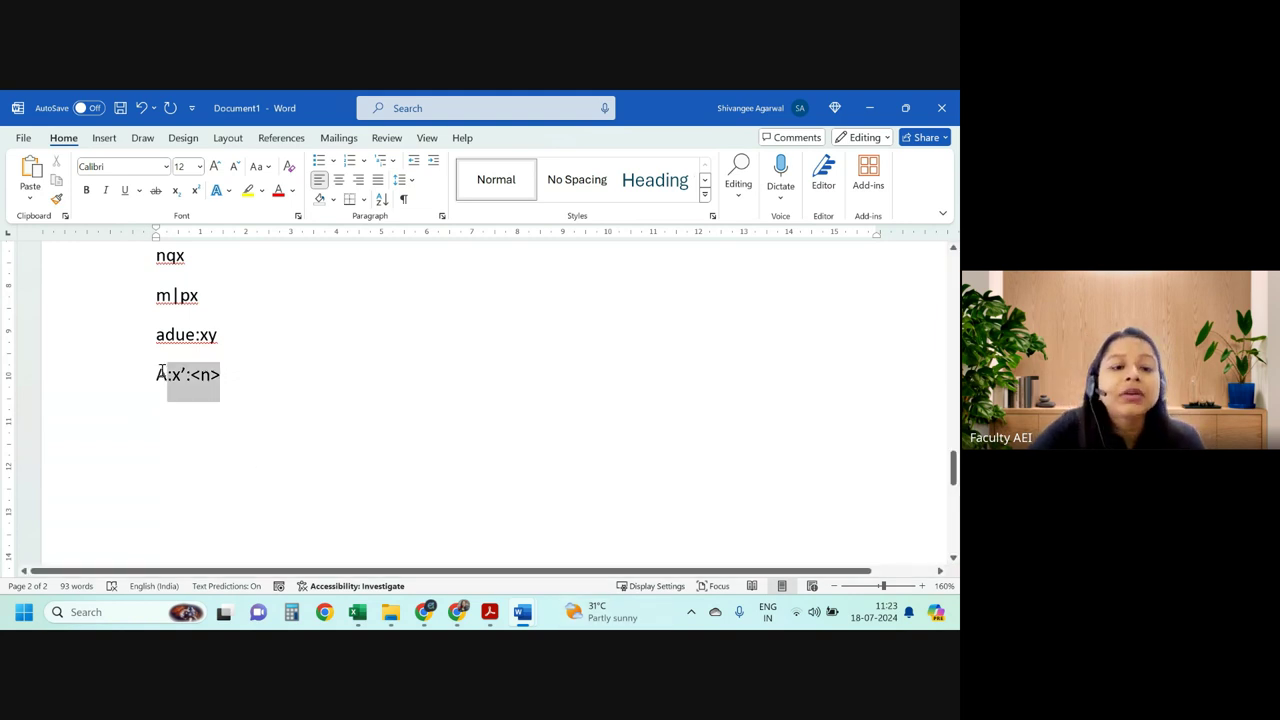
key(ctrl+c)
click(183, 420)
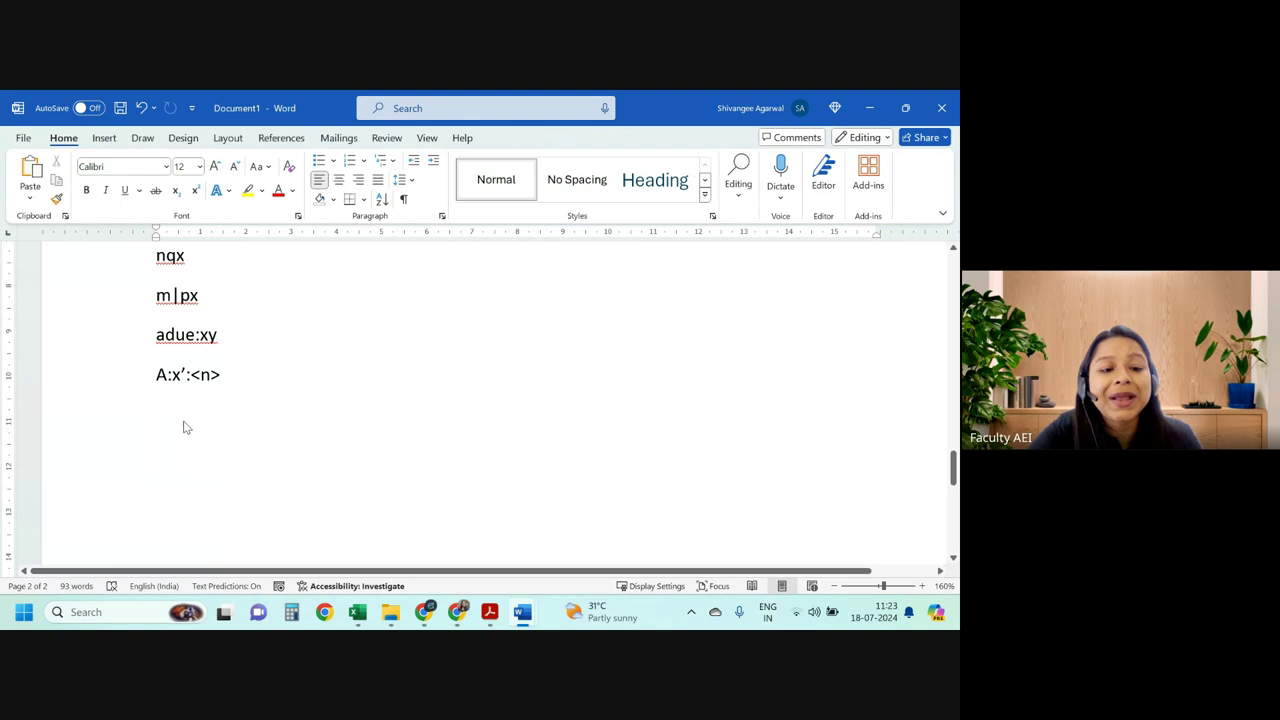
key(ctrl+v)
click(157, 414)
text(T)
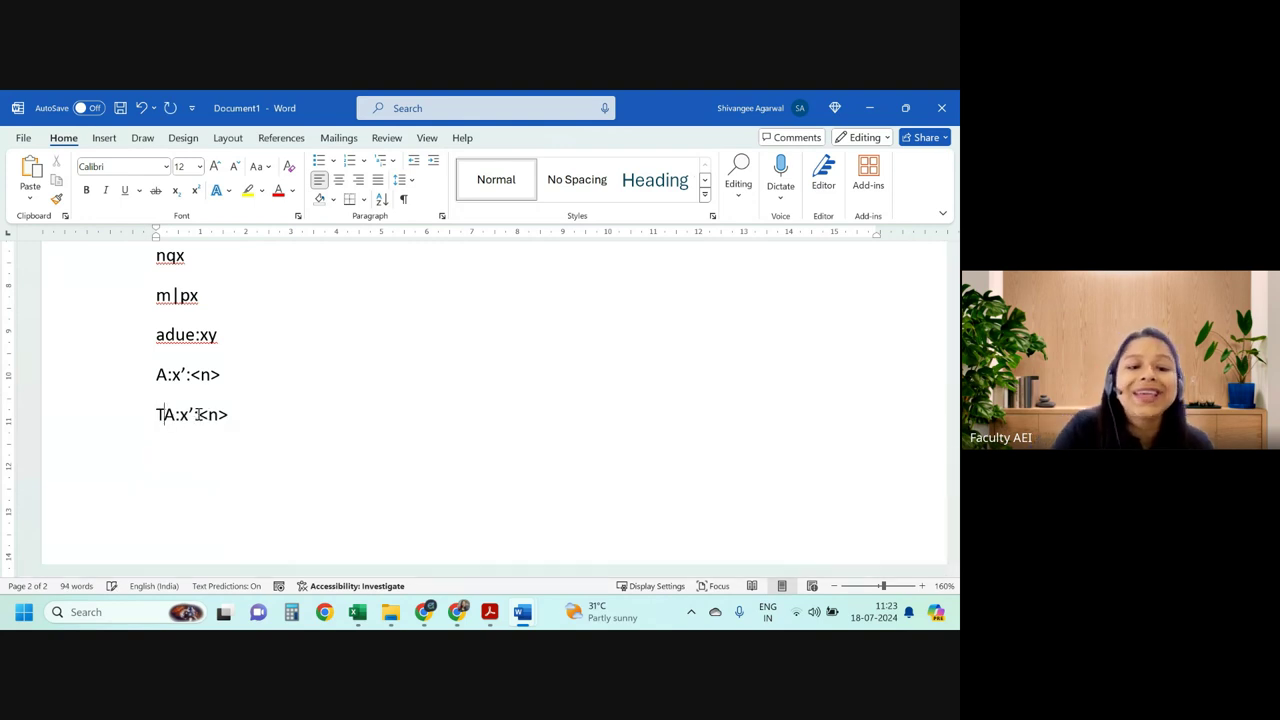
key(BackSpace)
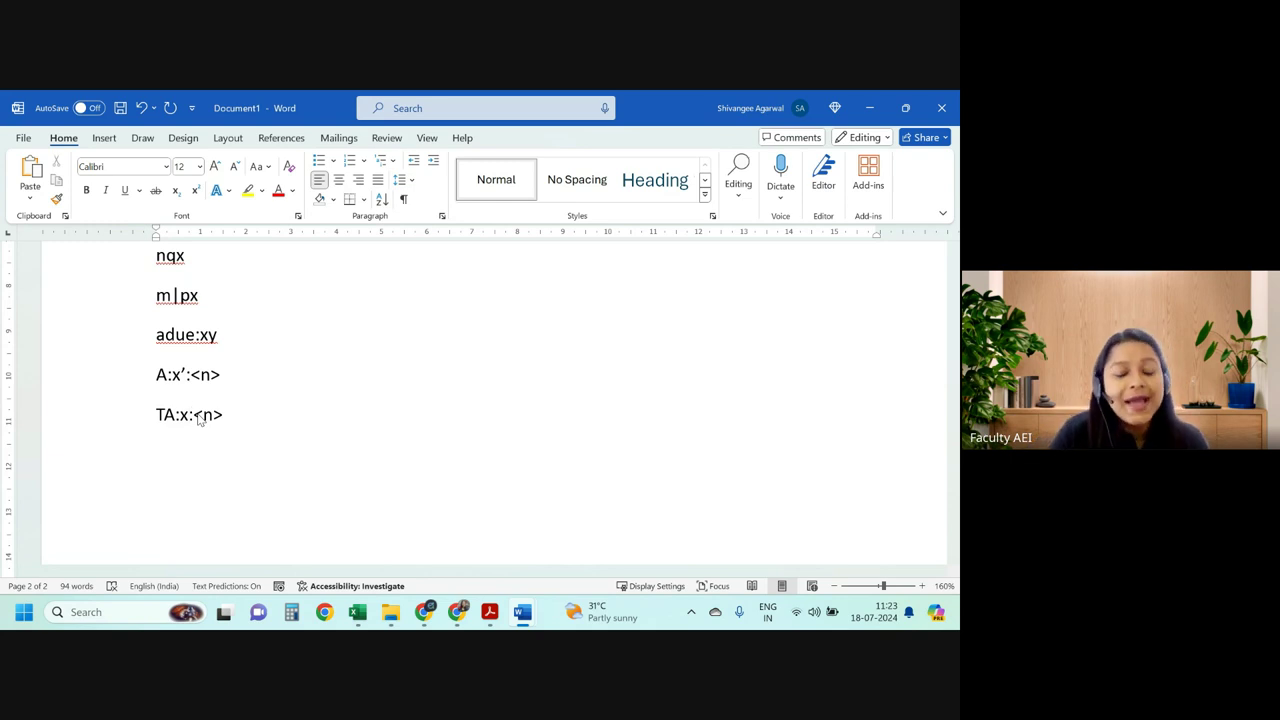
key(alt+Tab)
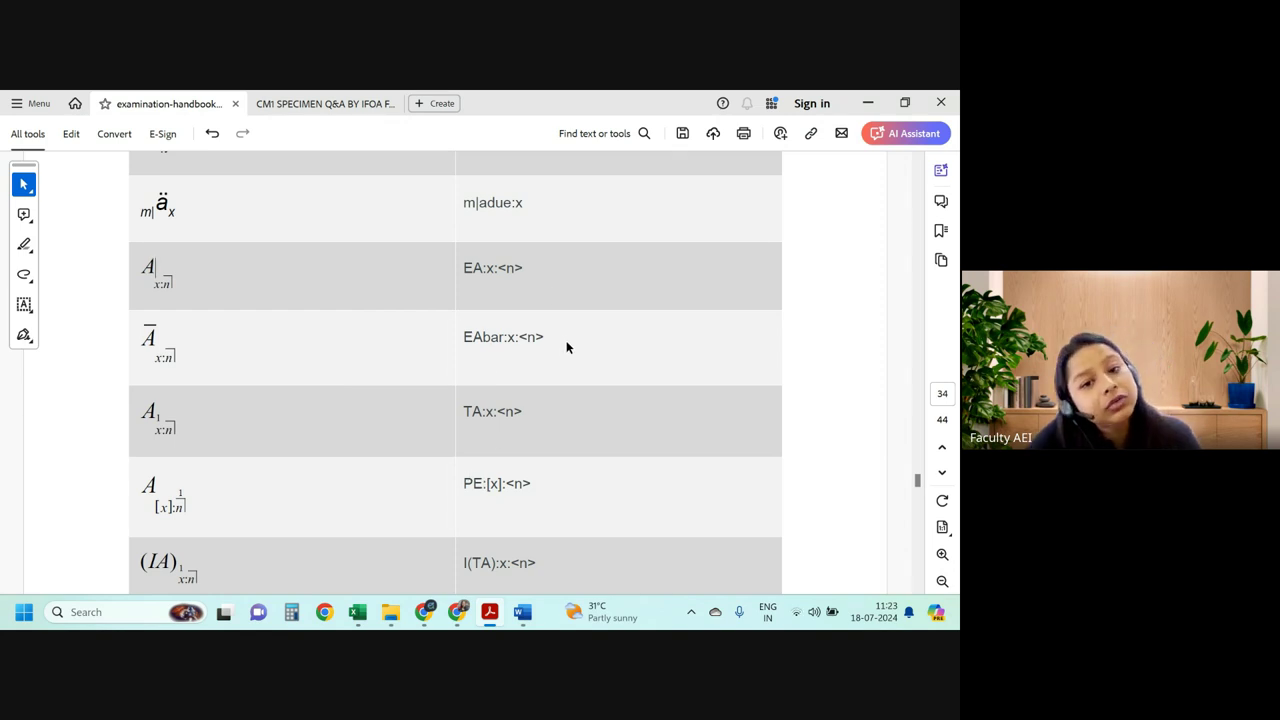
Highlight EA at the start of EAbar:x:<n> in yellow, then return to Word.
drag(463, 268, 523, 268)
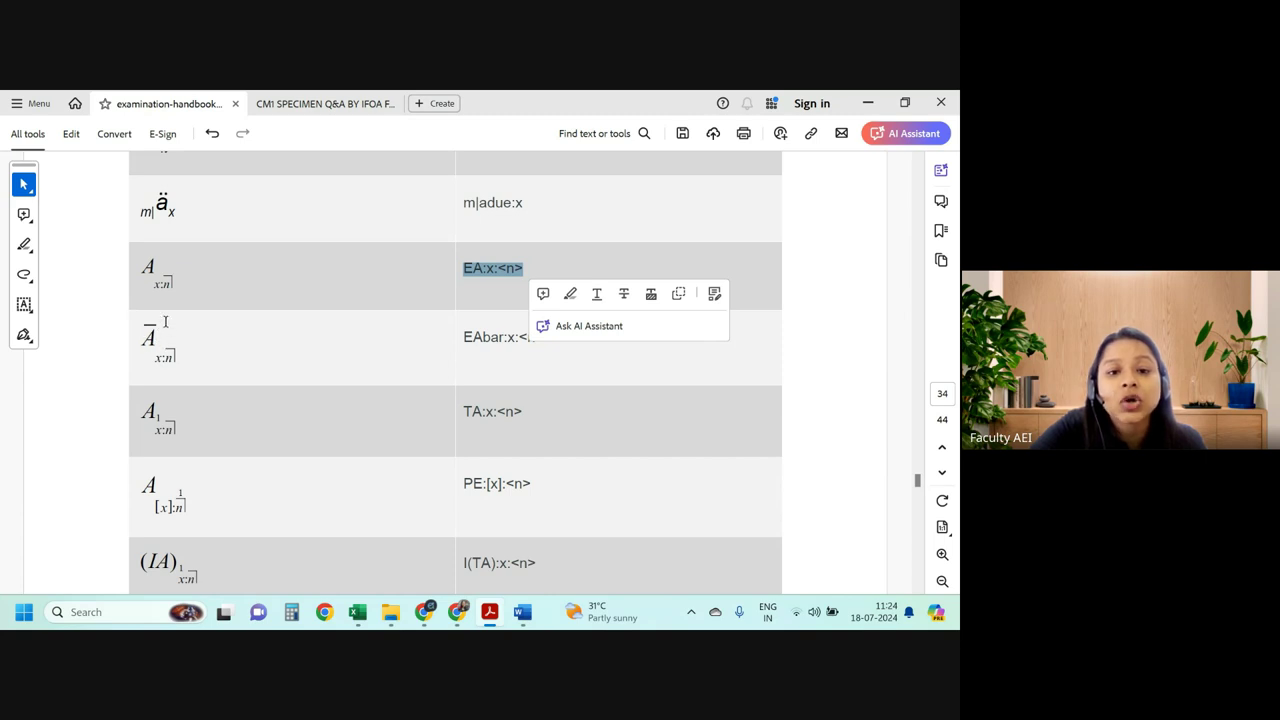
drag(463, 337, 484, 338)
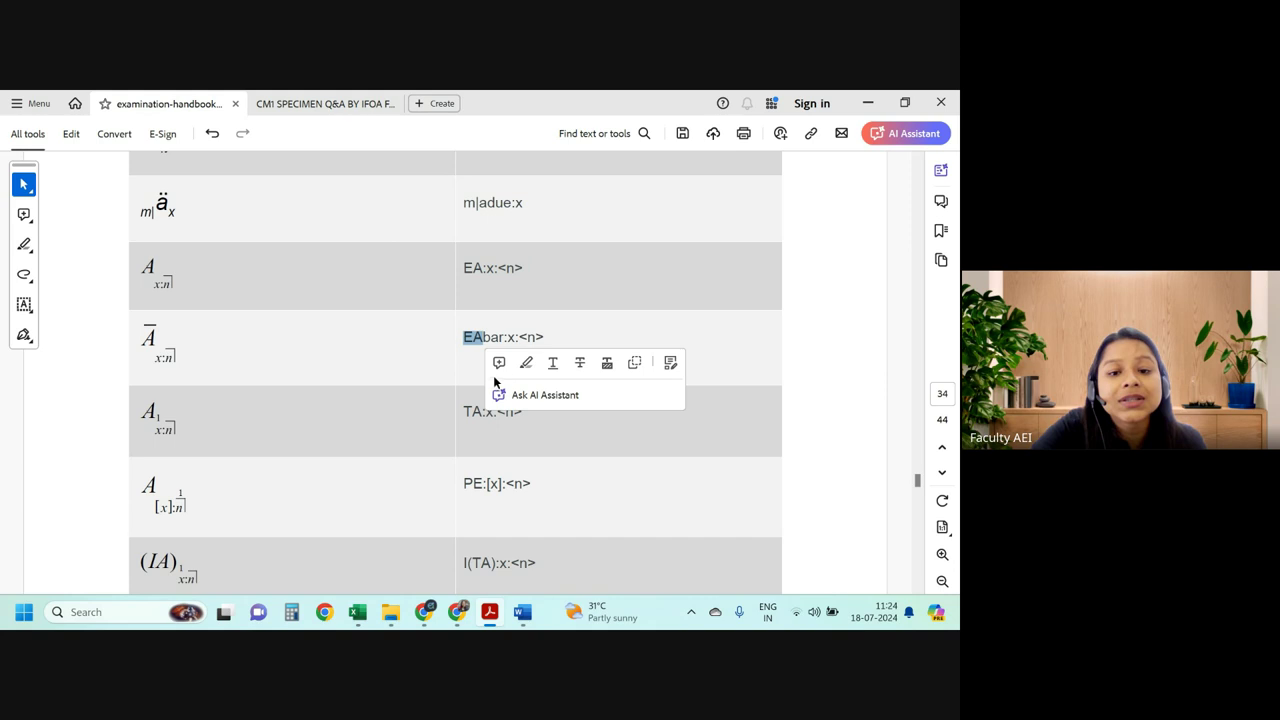
click(524, 366)
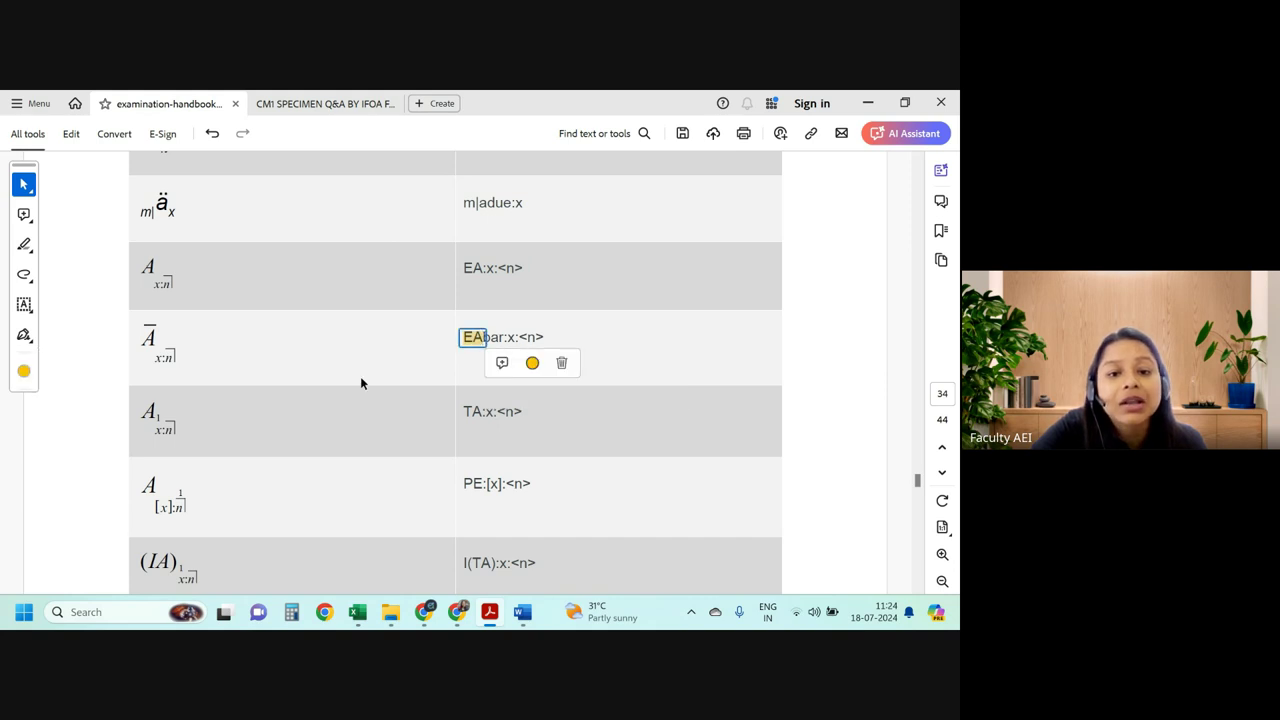
key(alt+Tab)
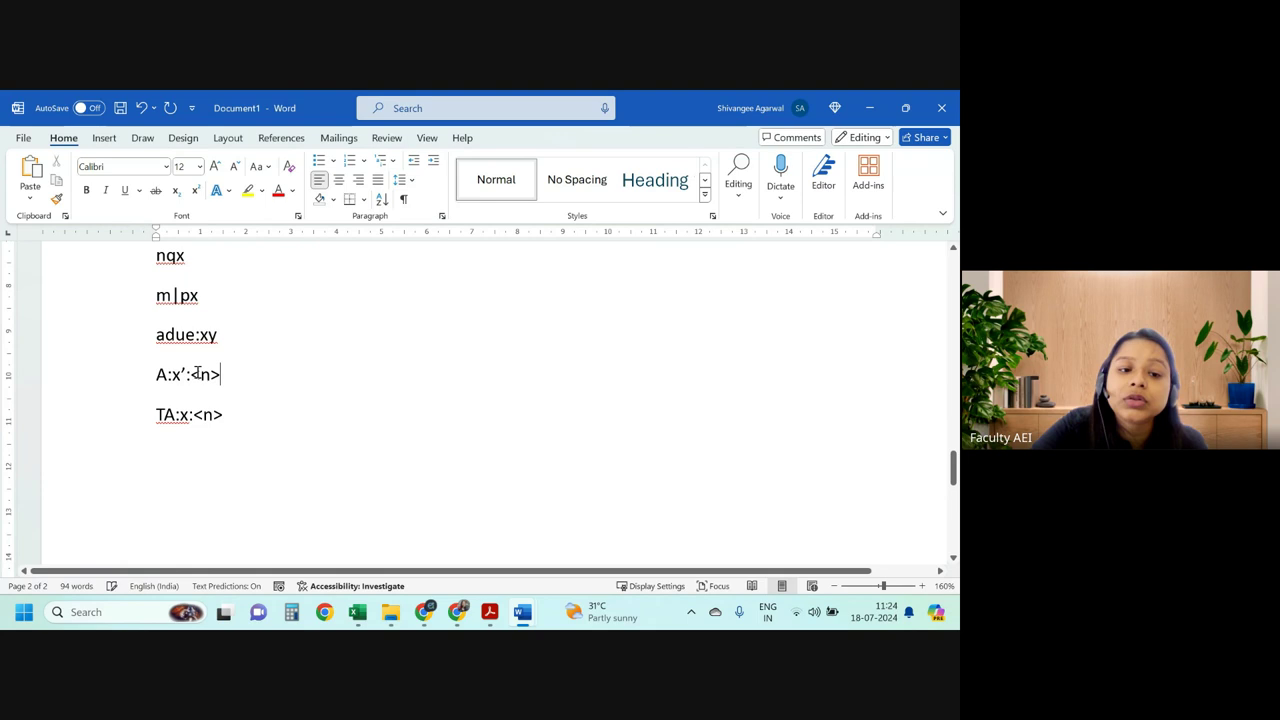
Change A:x':<n> to Abar:x:<n> by removing the apostrophe and adding bar.
click(185, 374)
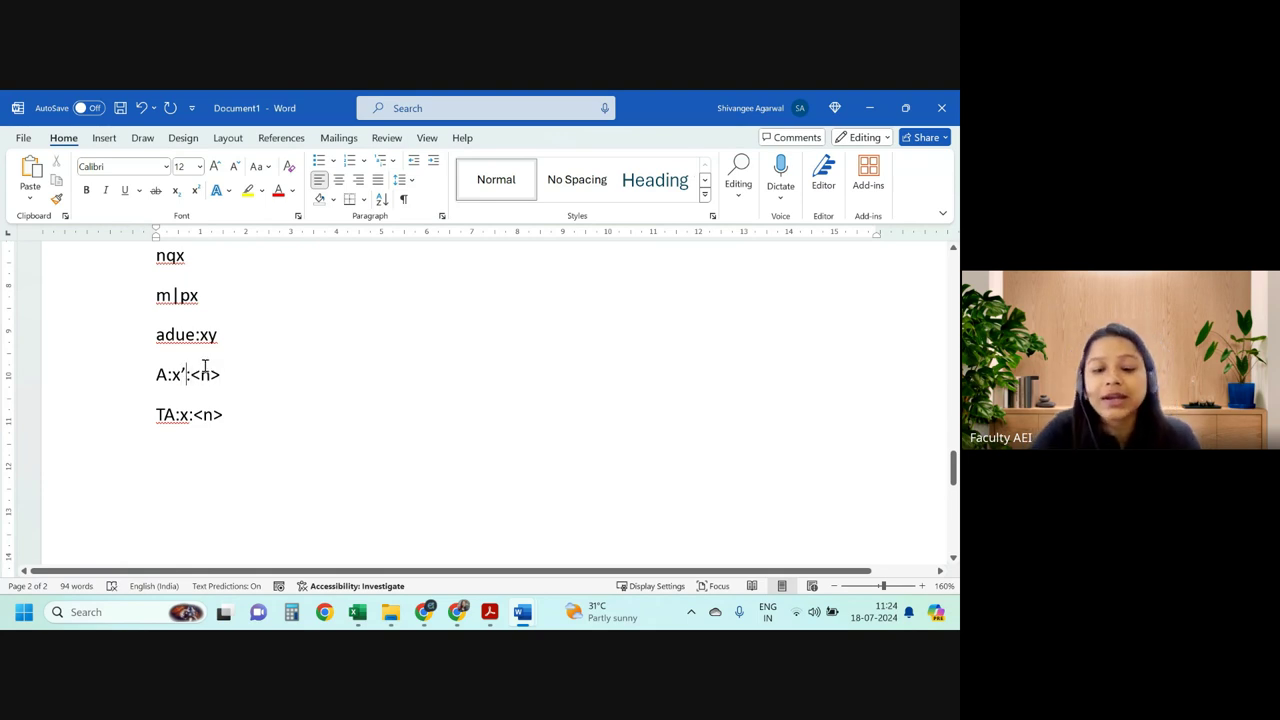
key(BackSpace)
text(bar)
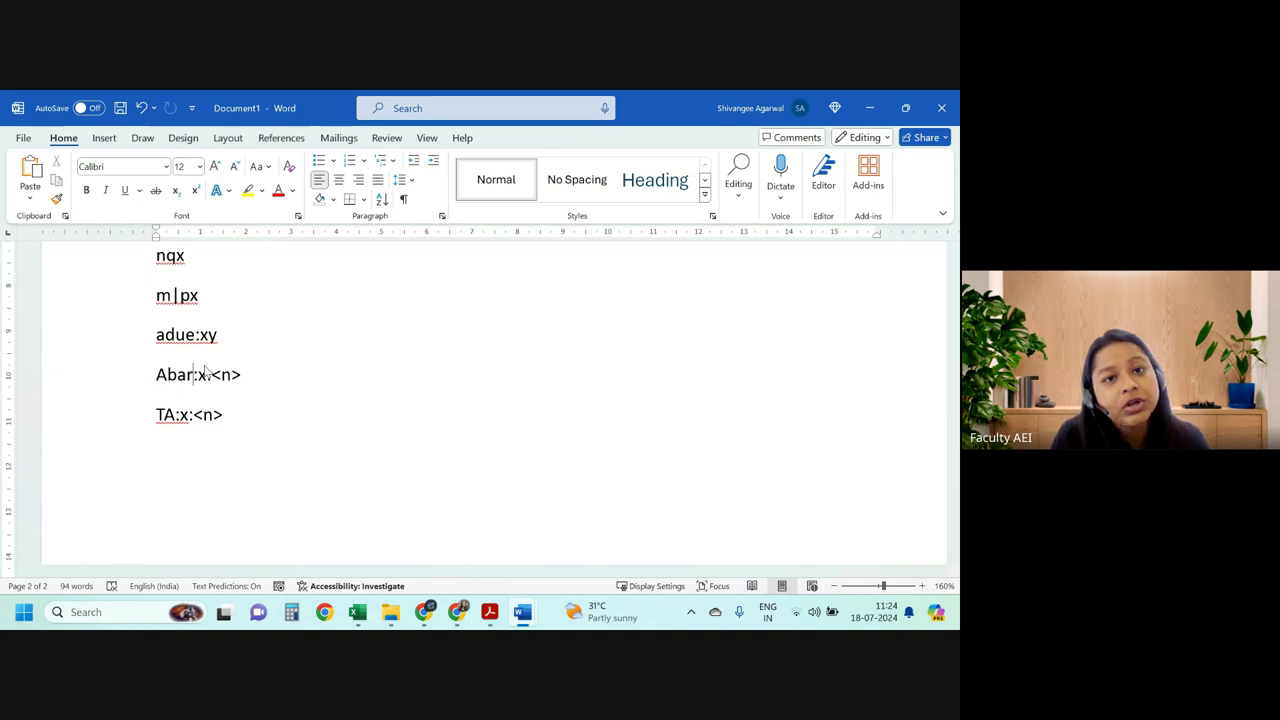
key(alt+Tab)
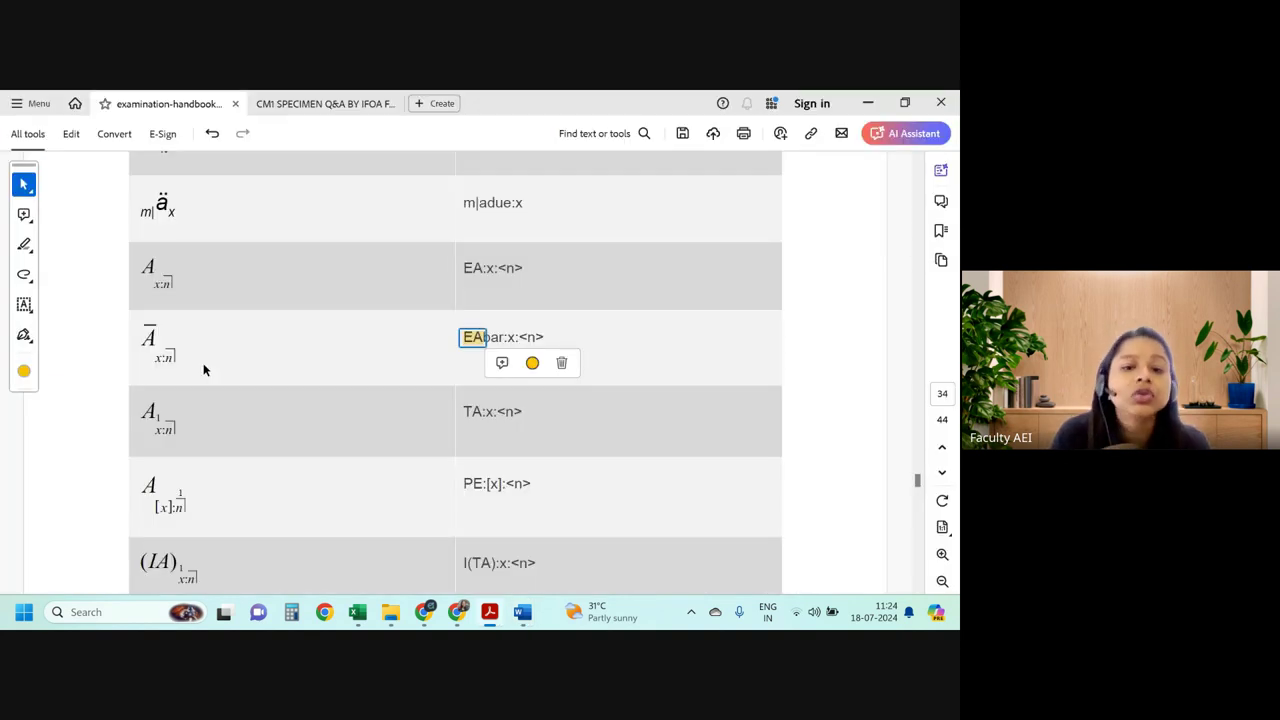
key(alt+Tab)
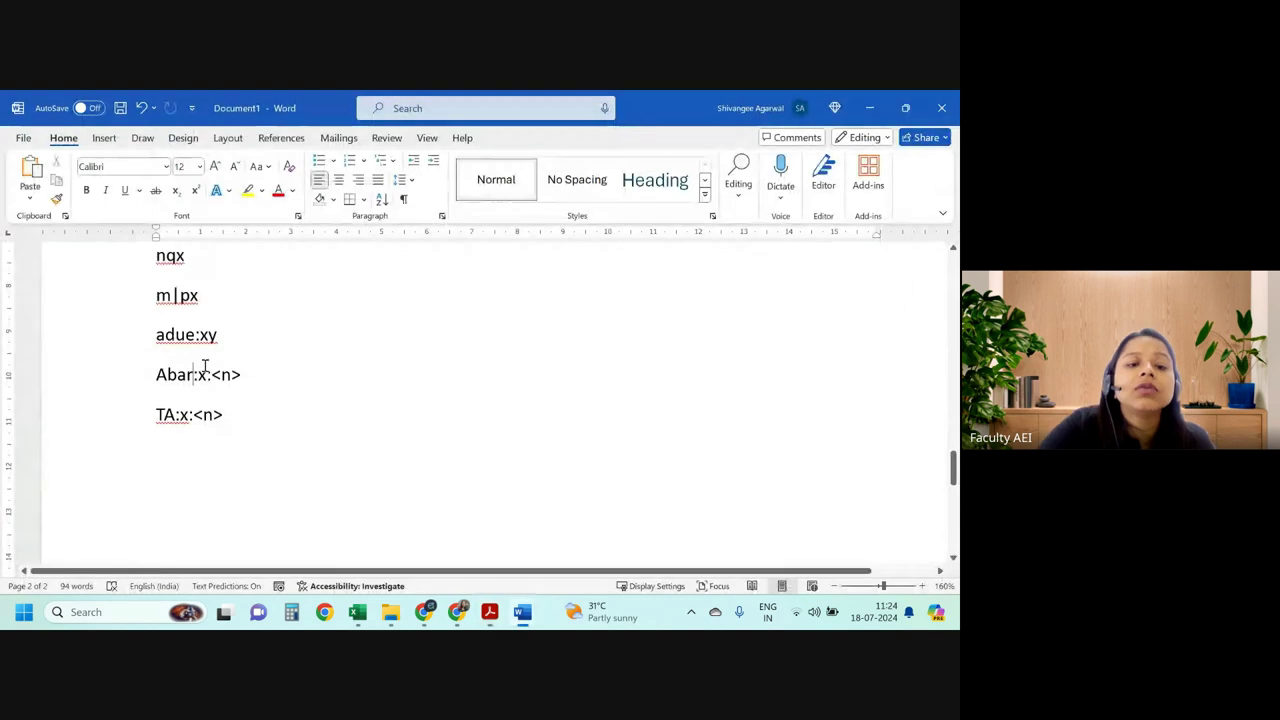
Change TA:x:<n> to A:x:<n>, trying and removing 1, apostrophe and backtick after x.
double_click(171, 415)
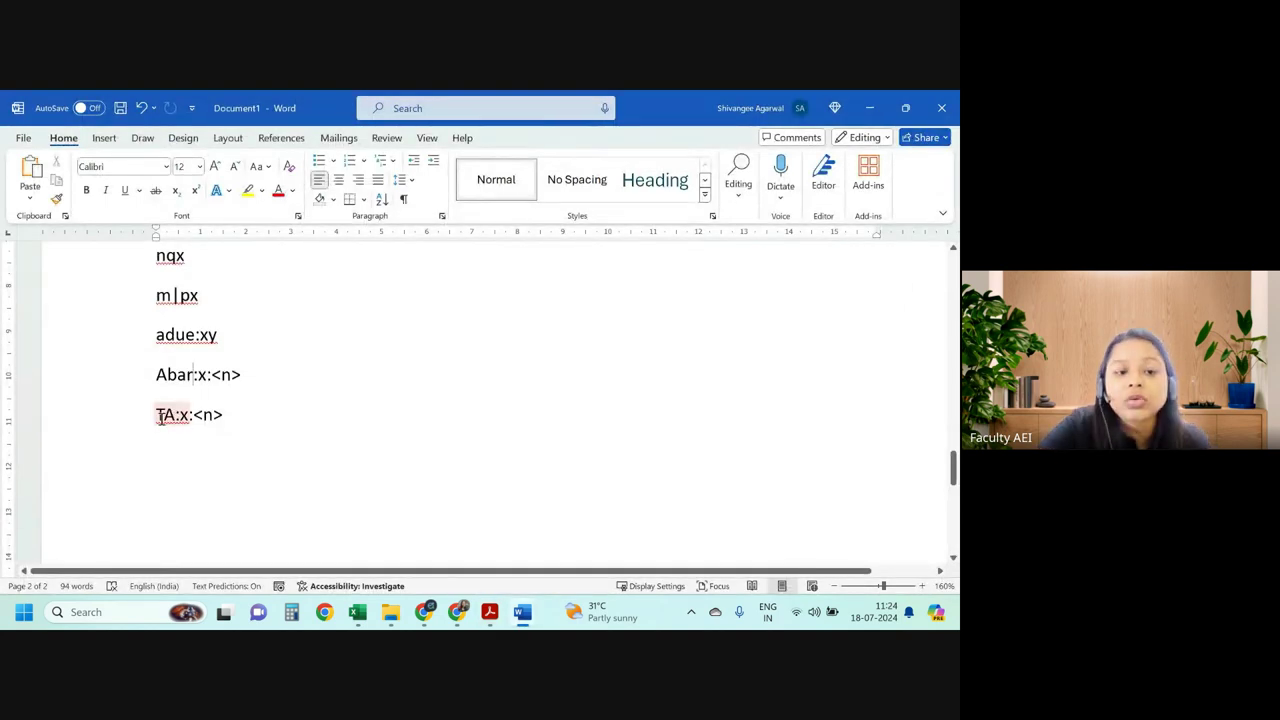
text(A)
key(Right)
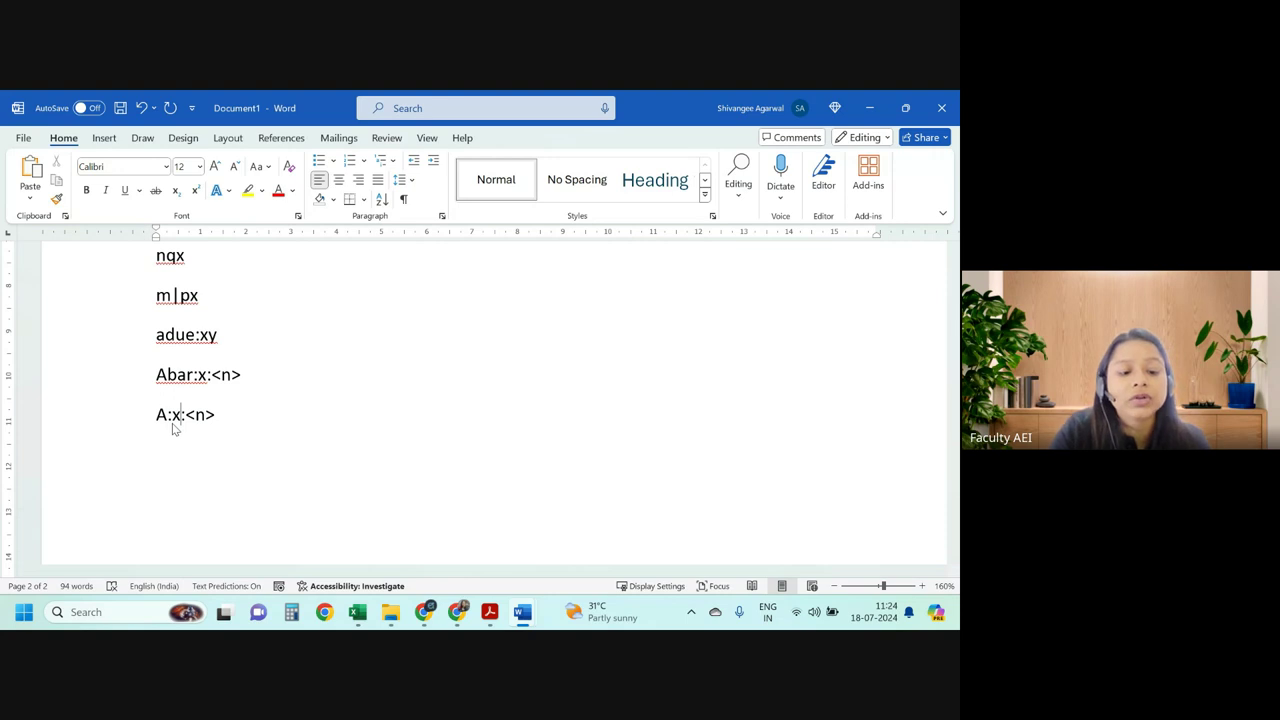
text(1)
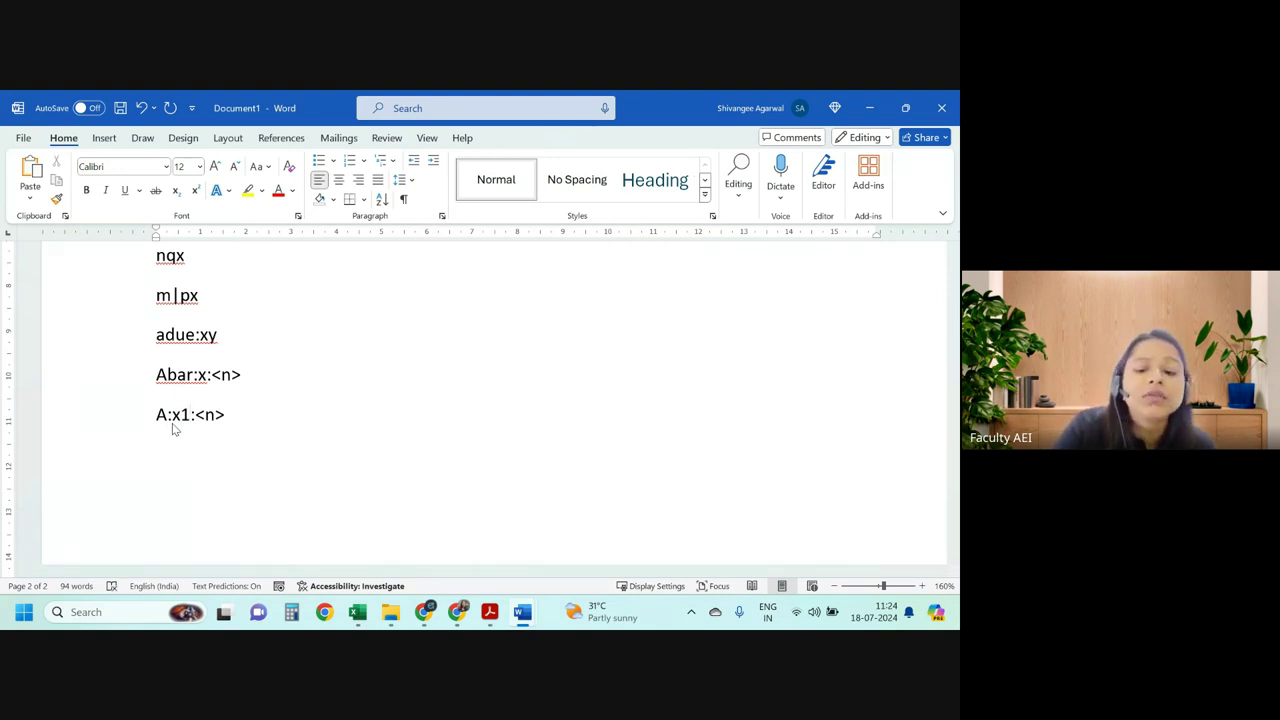
key(BackSpace)
text(')
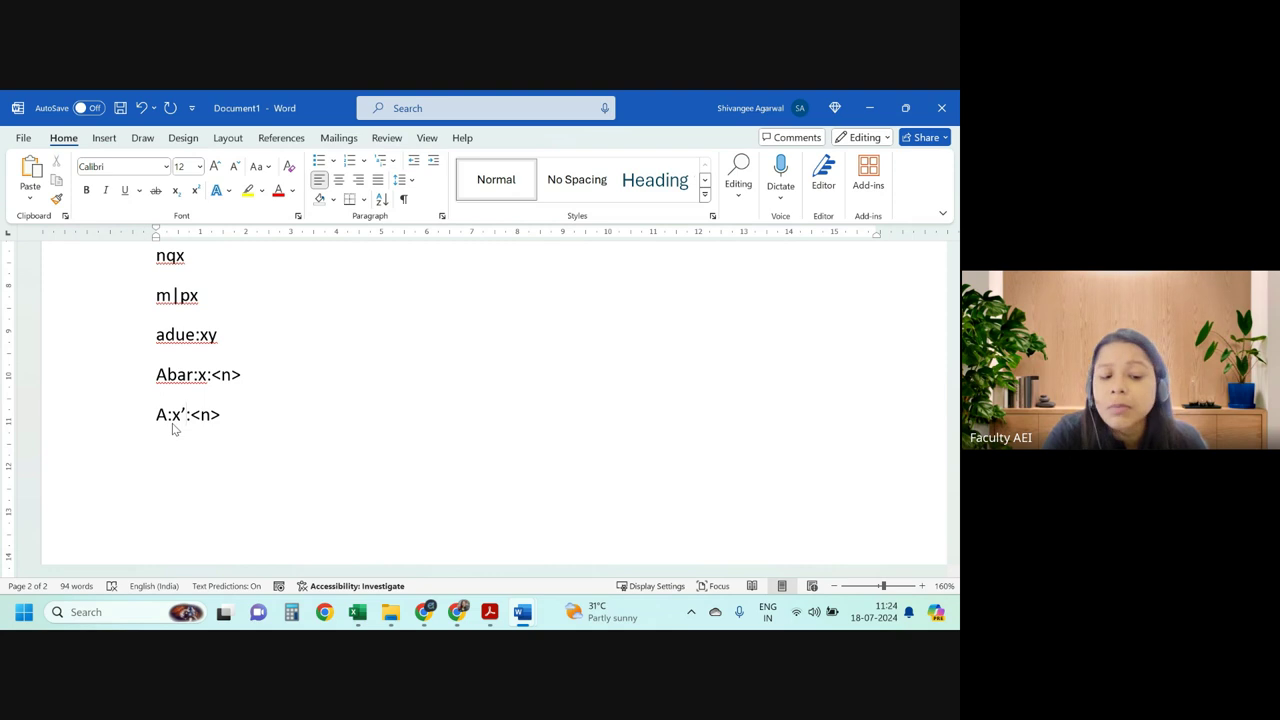
key(BackSpace)
text(`)
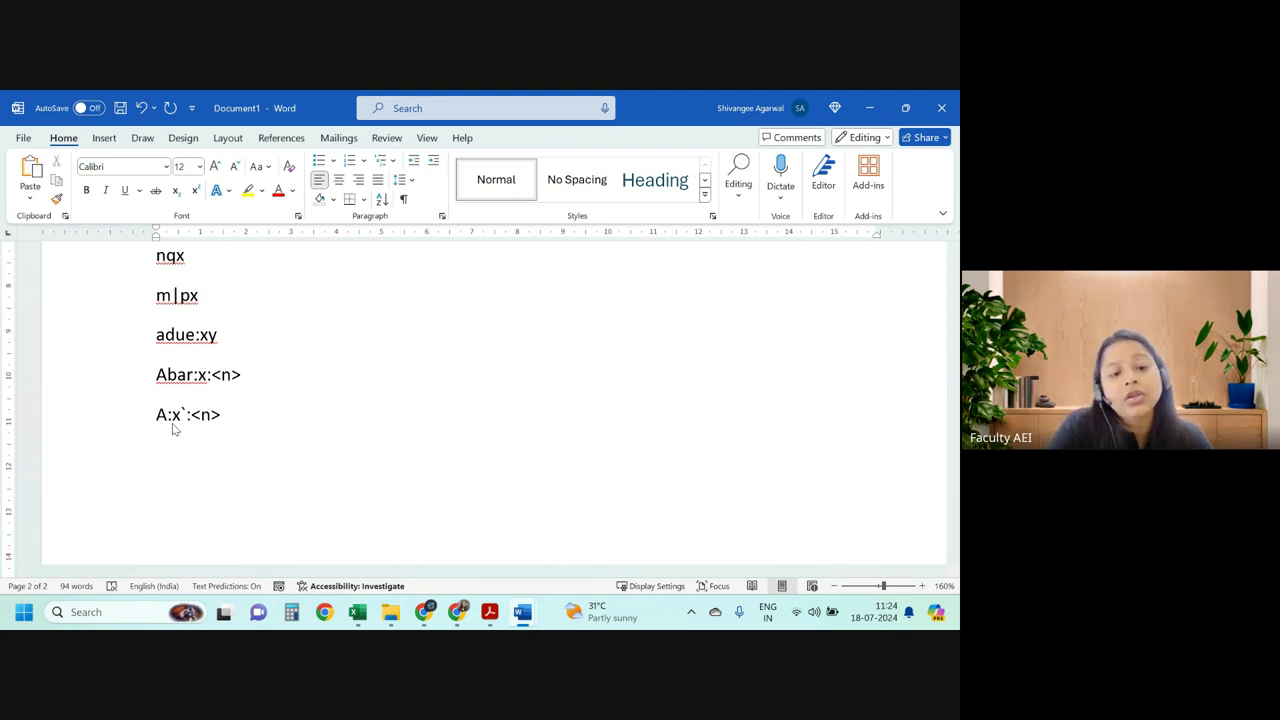
key(BackSpace)
key(alt+Tab)
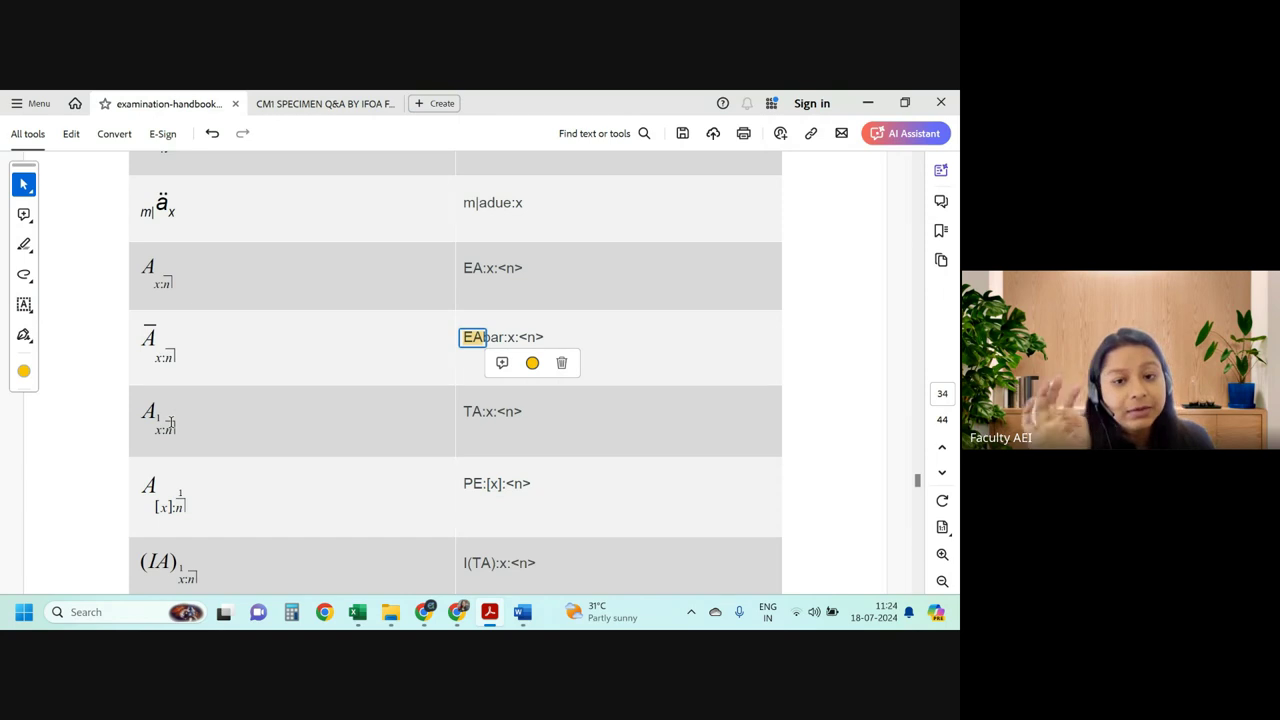
Highlight [x] in yellow in both the symbol's subscript and PE:[x]:<n>.
scroll(194, 388, down, 1)
scroll(469, 423, down, 3)
drag(472, 315, 521, 315)
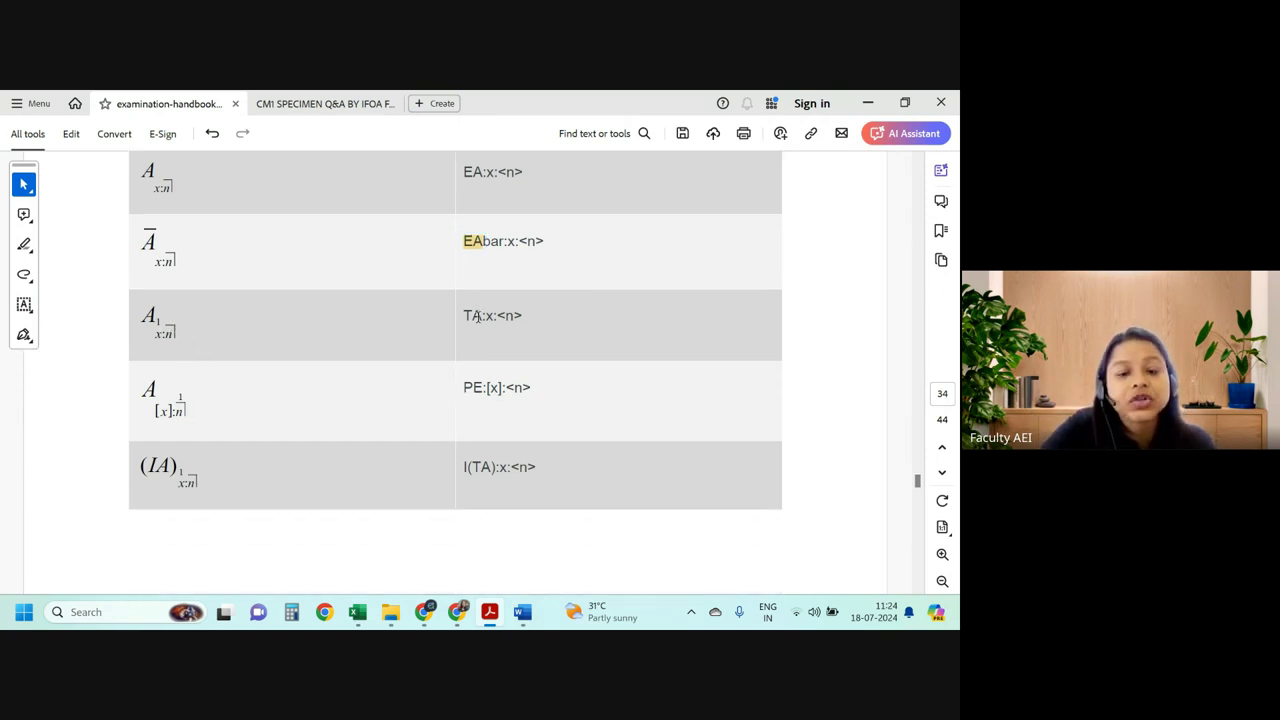
scroll(254, 399, down, 2)
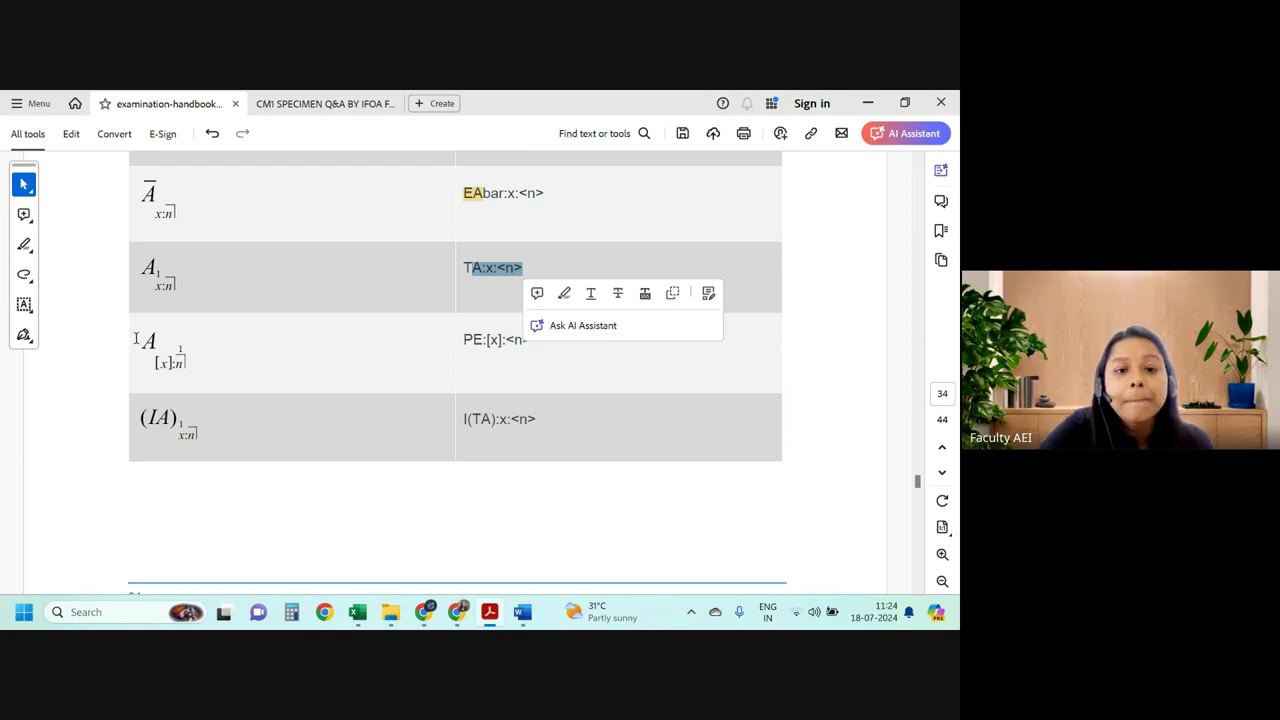
drag(461, 340, 481, 342)
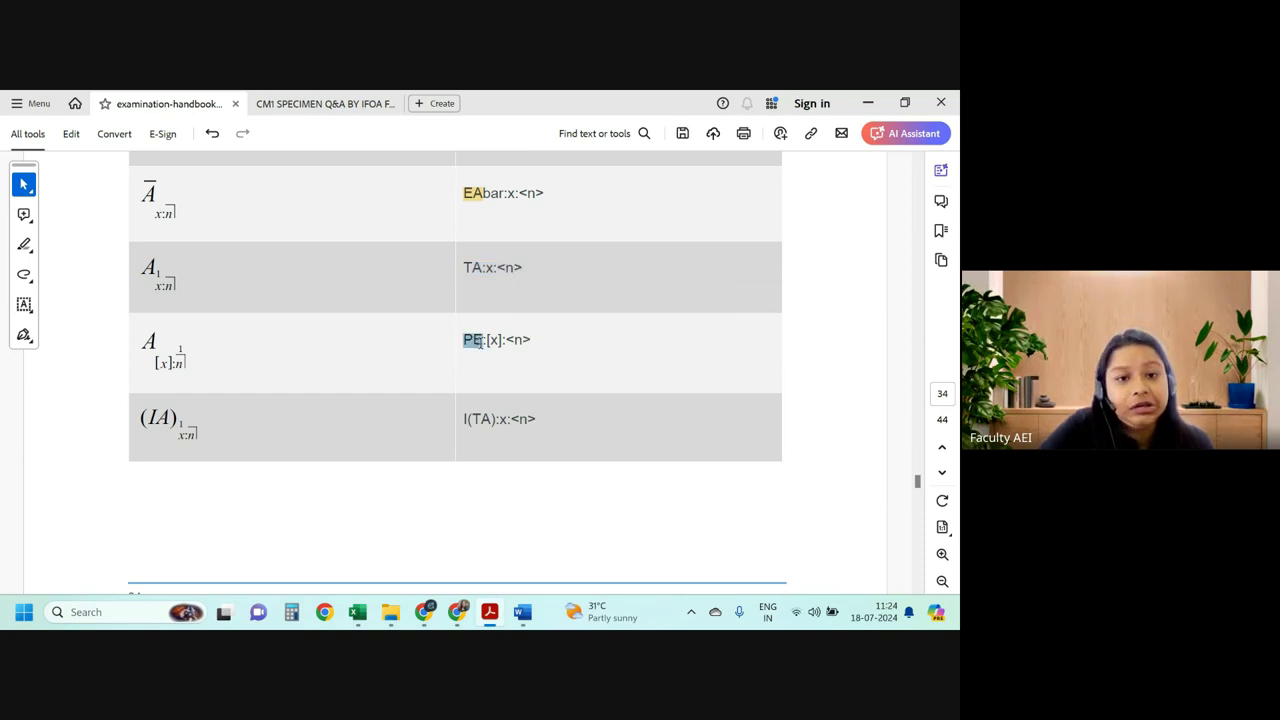
drag(154, 365, 170, 366)
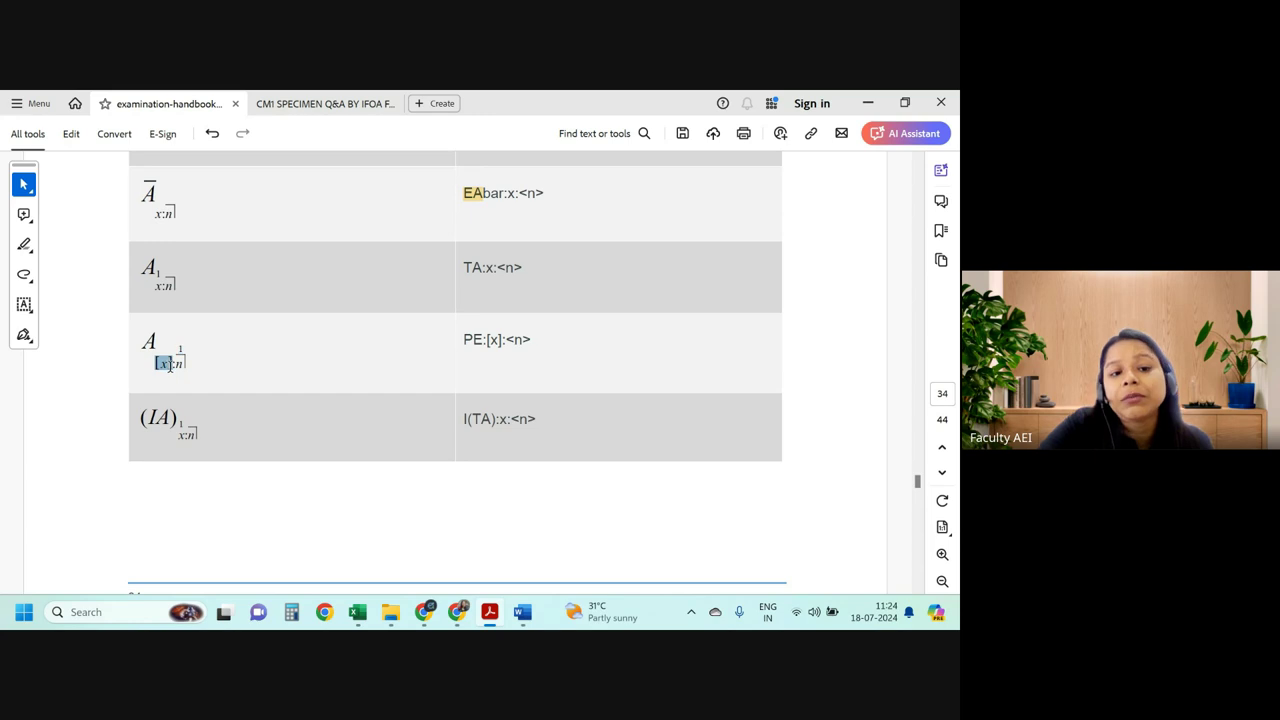
click(214, 388)
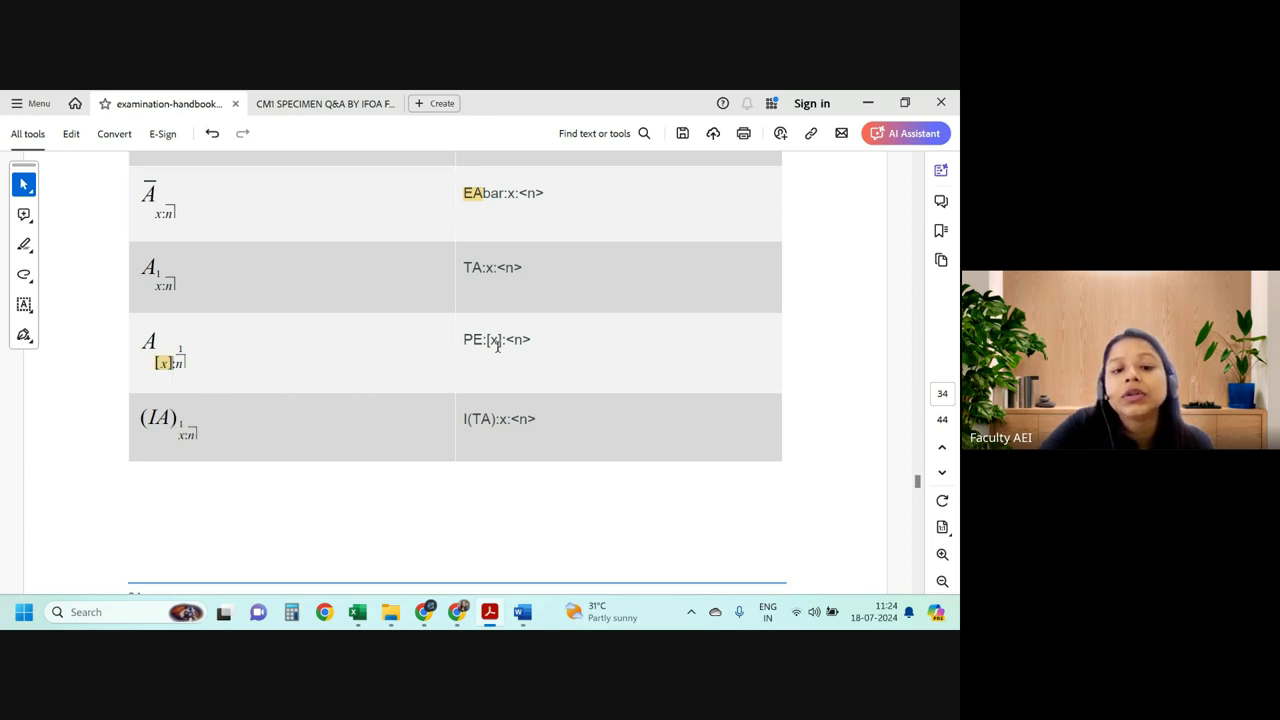
drag(487, 342, 504, 342)
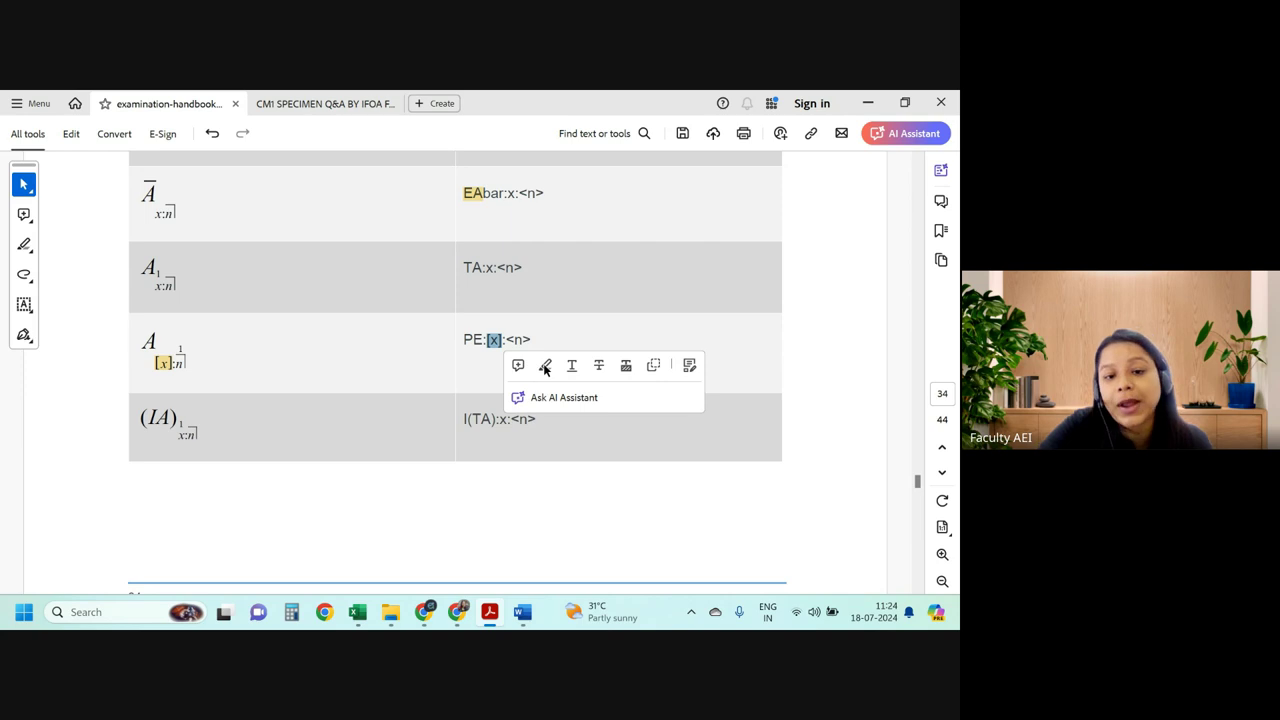
click(544, 366)
Select the TA and :<n> parts of I(TA):x:<n> in the next row.
scroll(539, 396, down, 3)
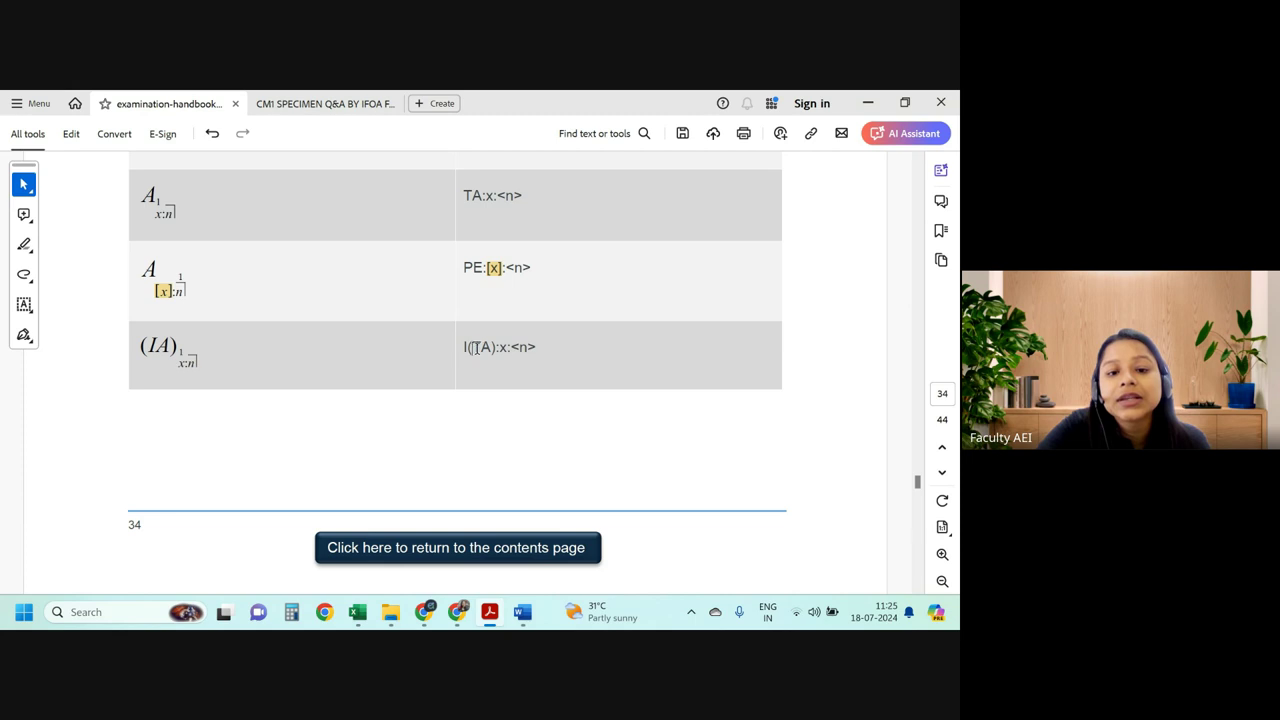
drag(472, 347, 493, 347)
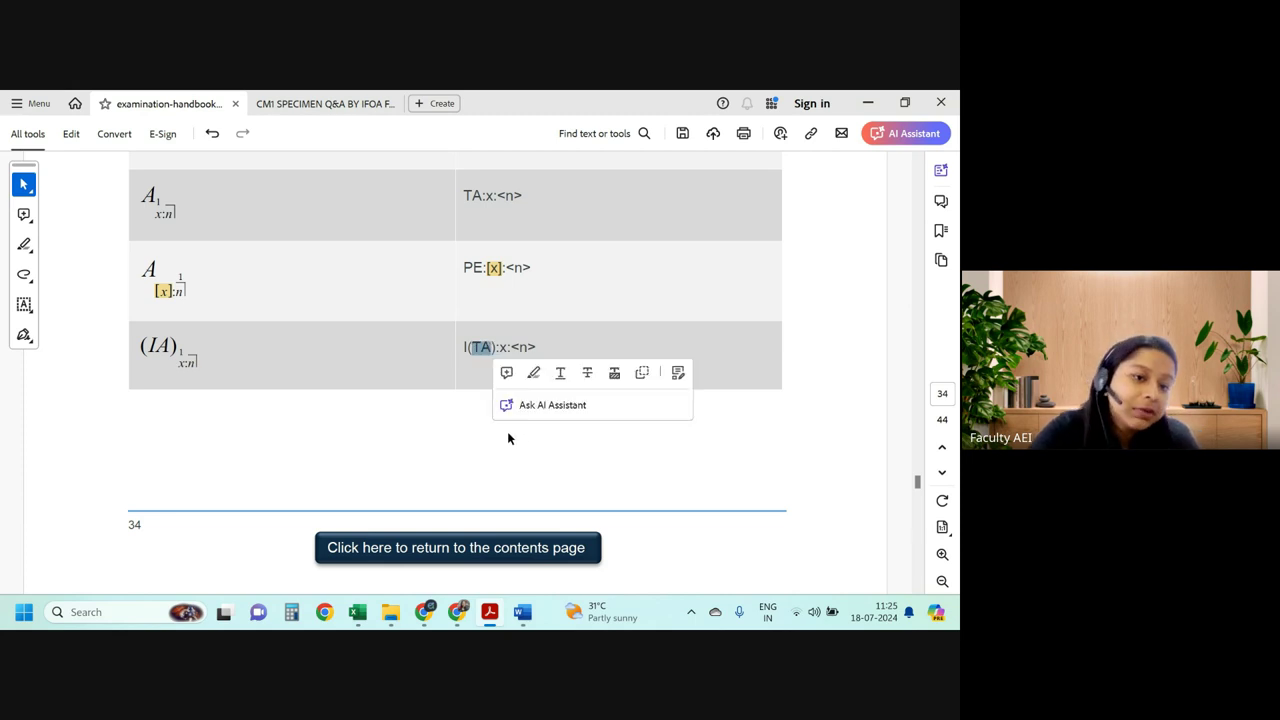
drag(507, 347, 537, 347)
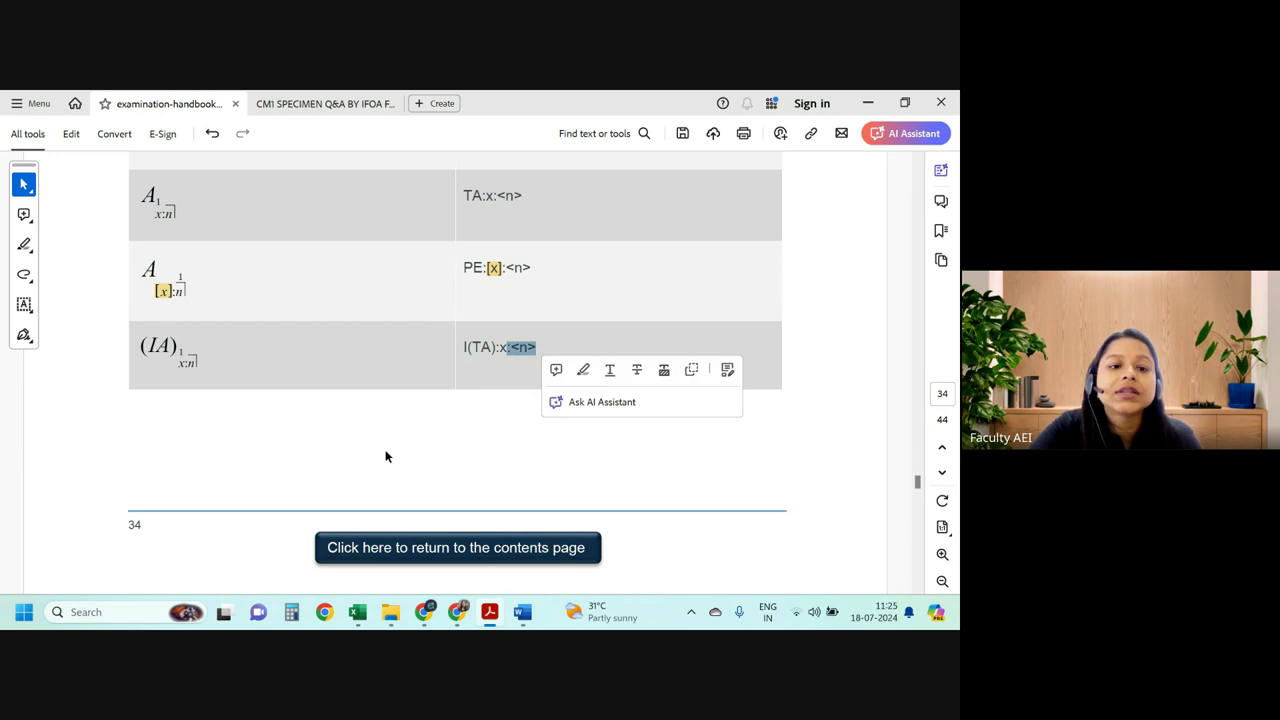
Type IA:x':<n> on the empty line under A:x:<n>, then return to the handbook.
key(alt+Tab)
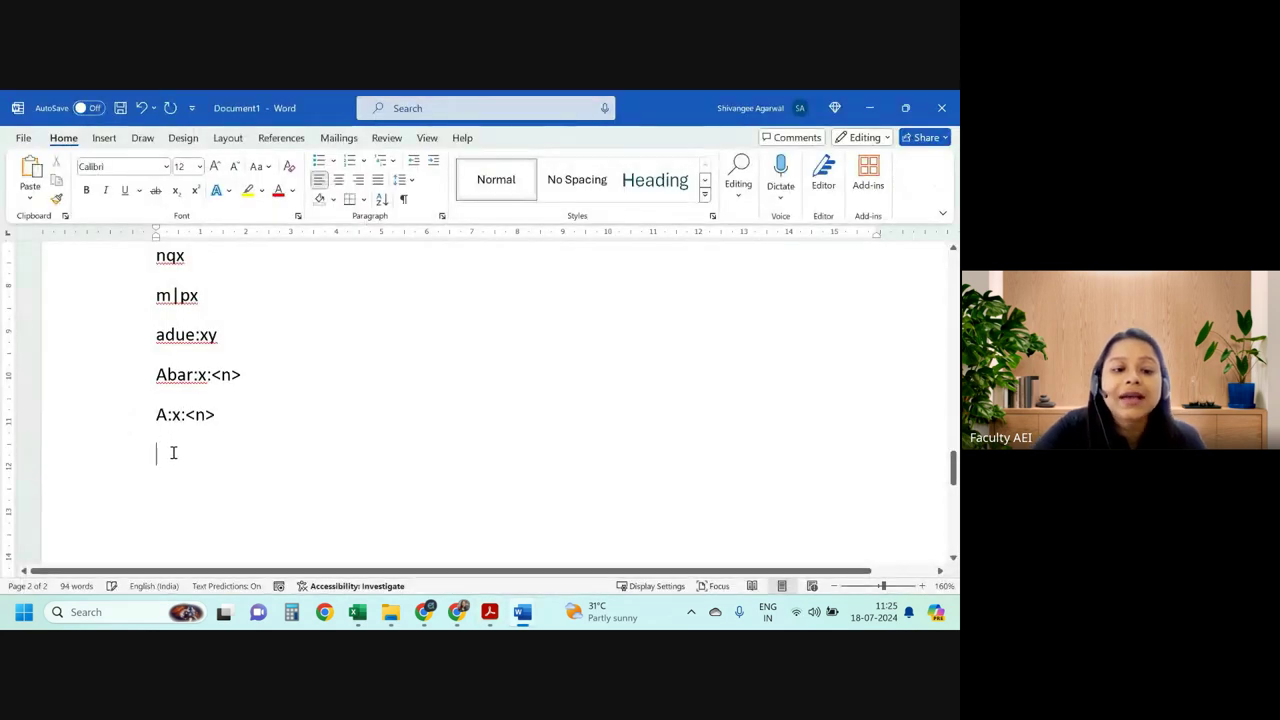
text(IA:)
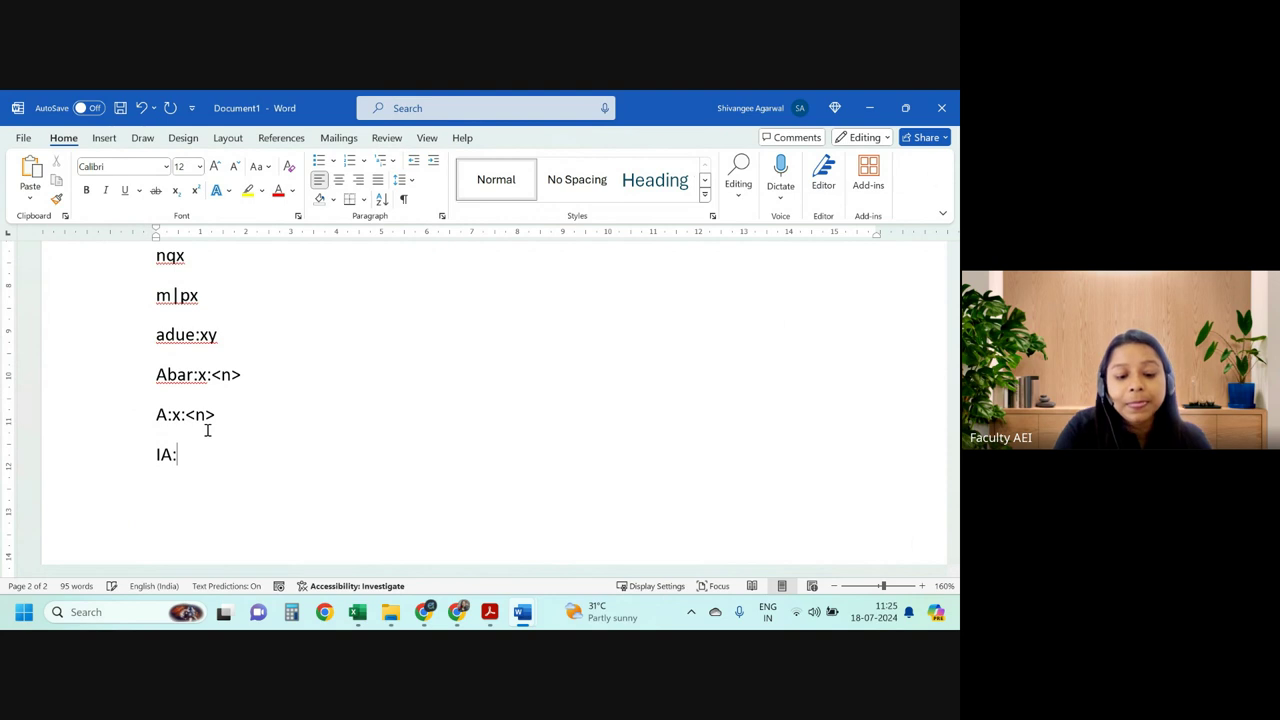
text(x':<)
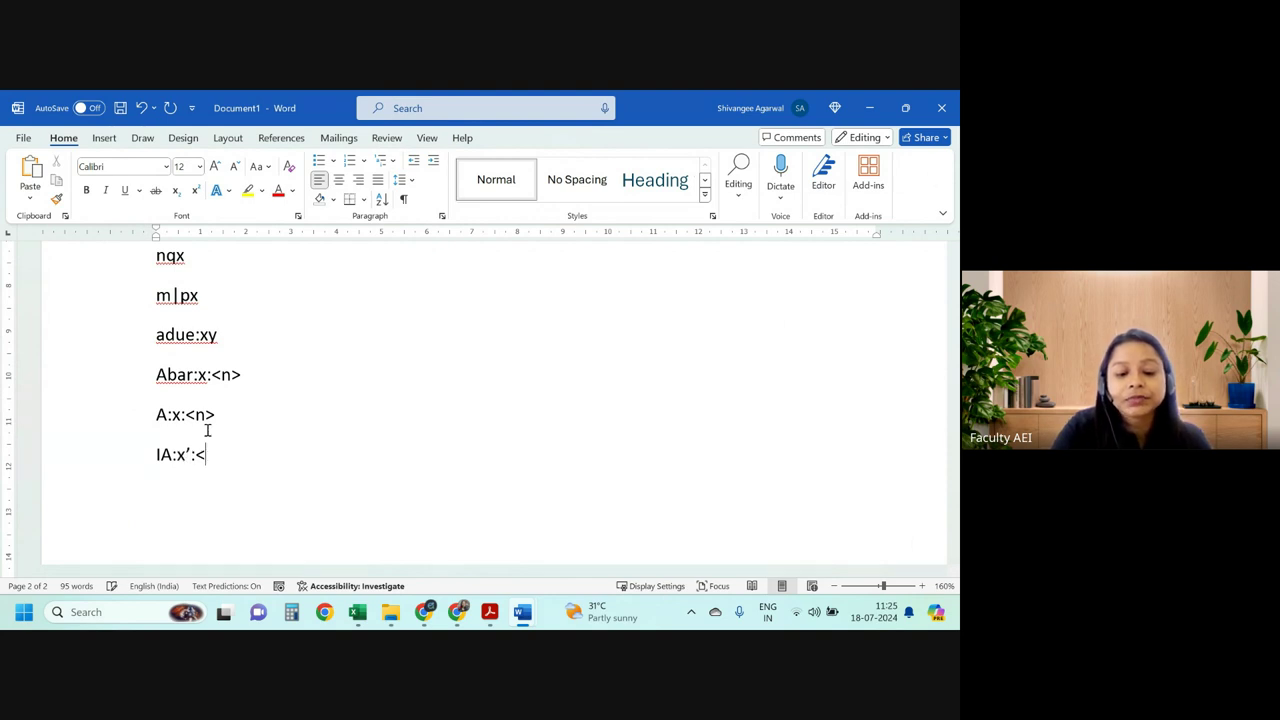
text(n>)
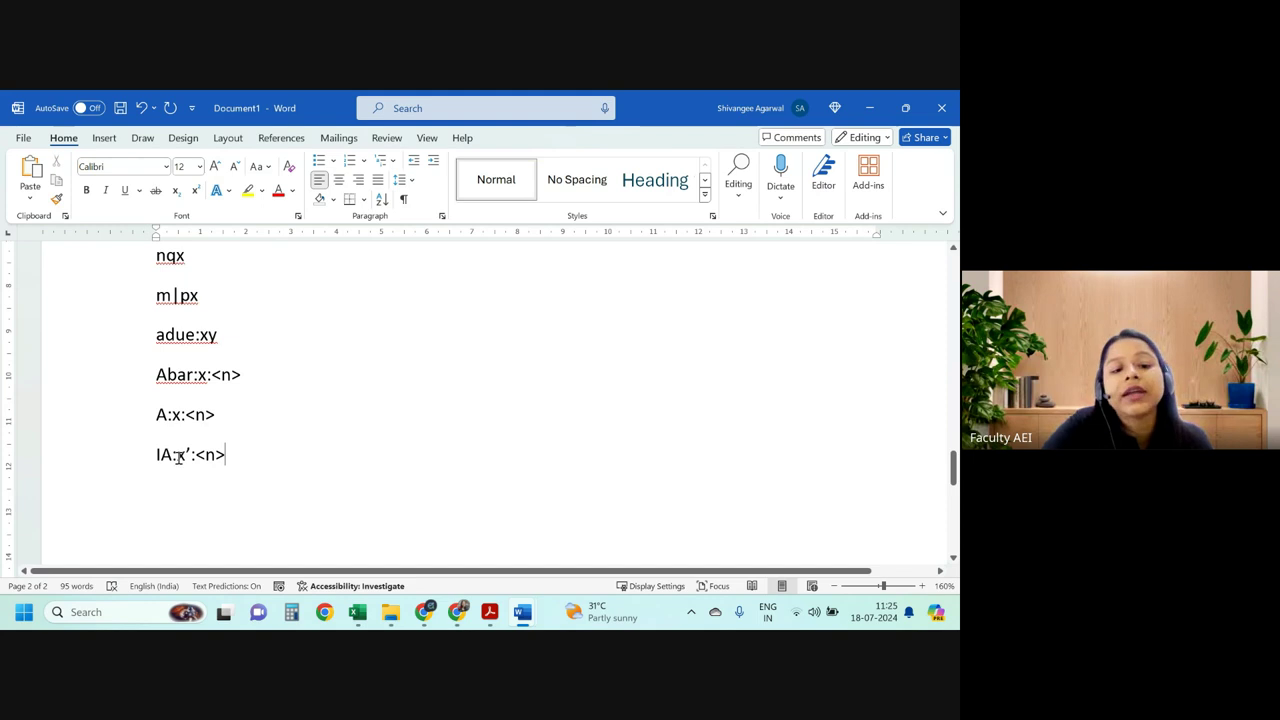
triple_click(178, 457)
click(258, 505)
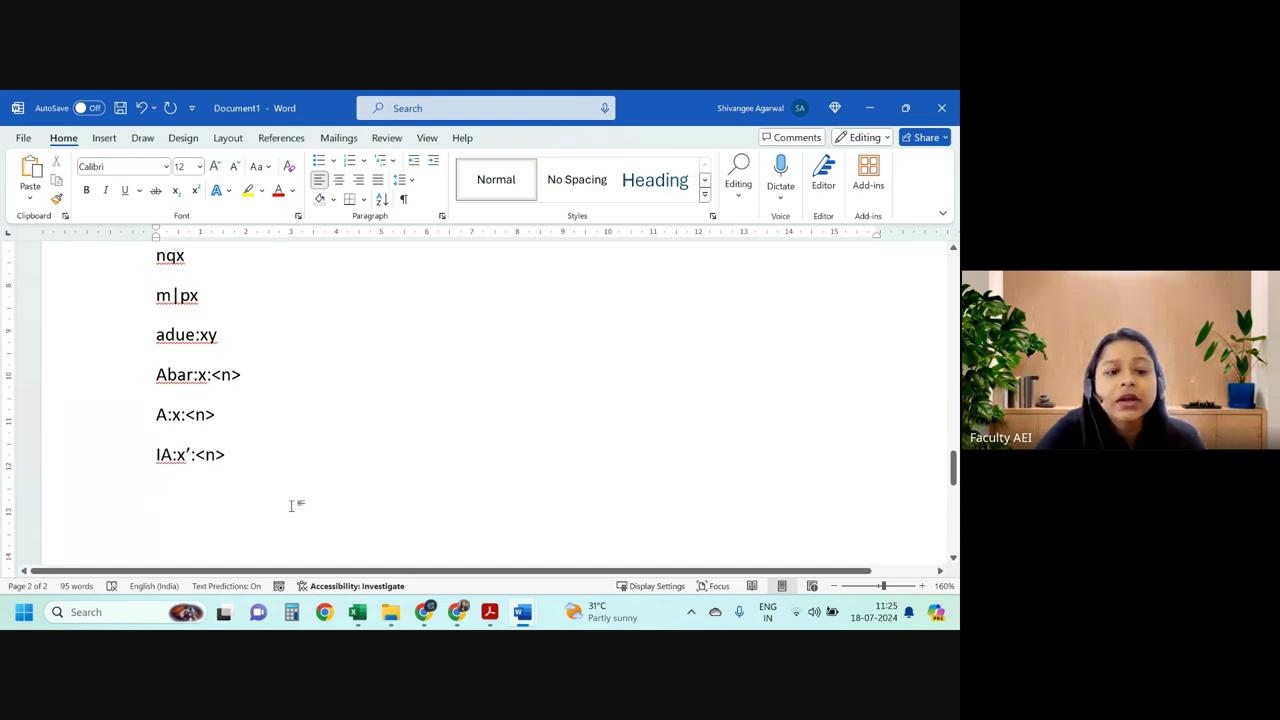
key(alt+Tab)
Select all of I(TA):x:<n> on page 34 and highlight it yellow.
drag(462, 347, 537, 347)
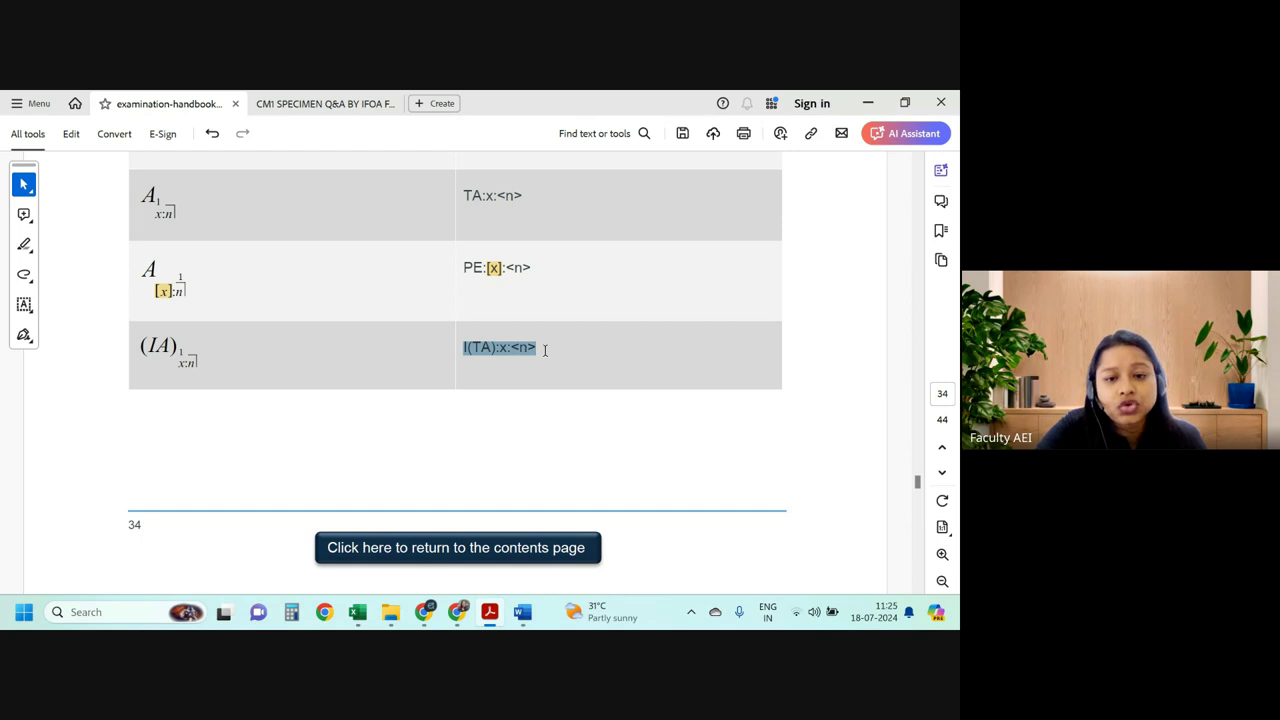
click(584, 370)
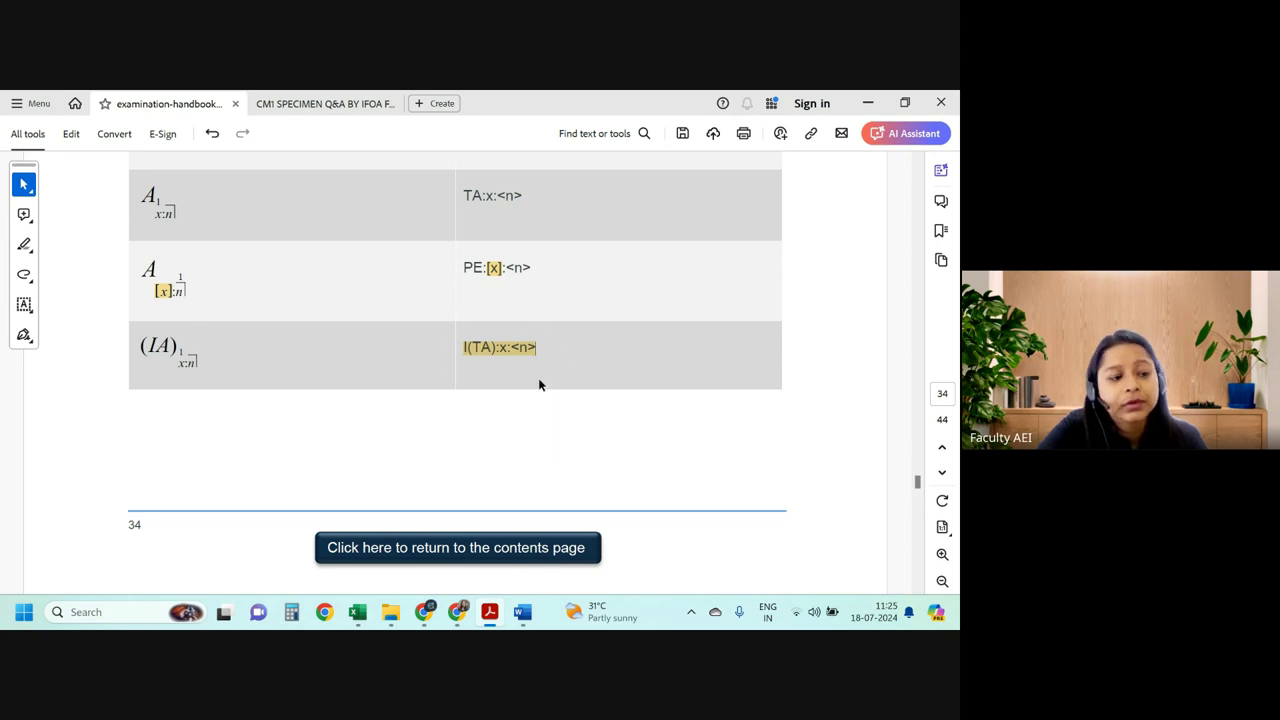
scroll(538, 384, down, 1)
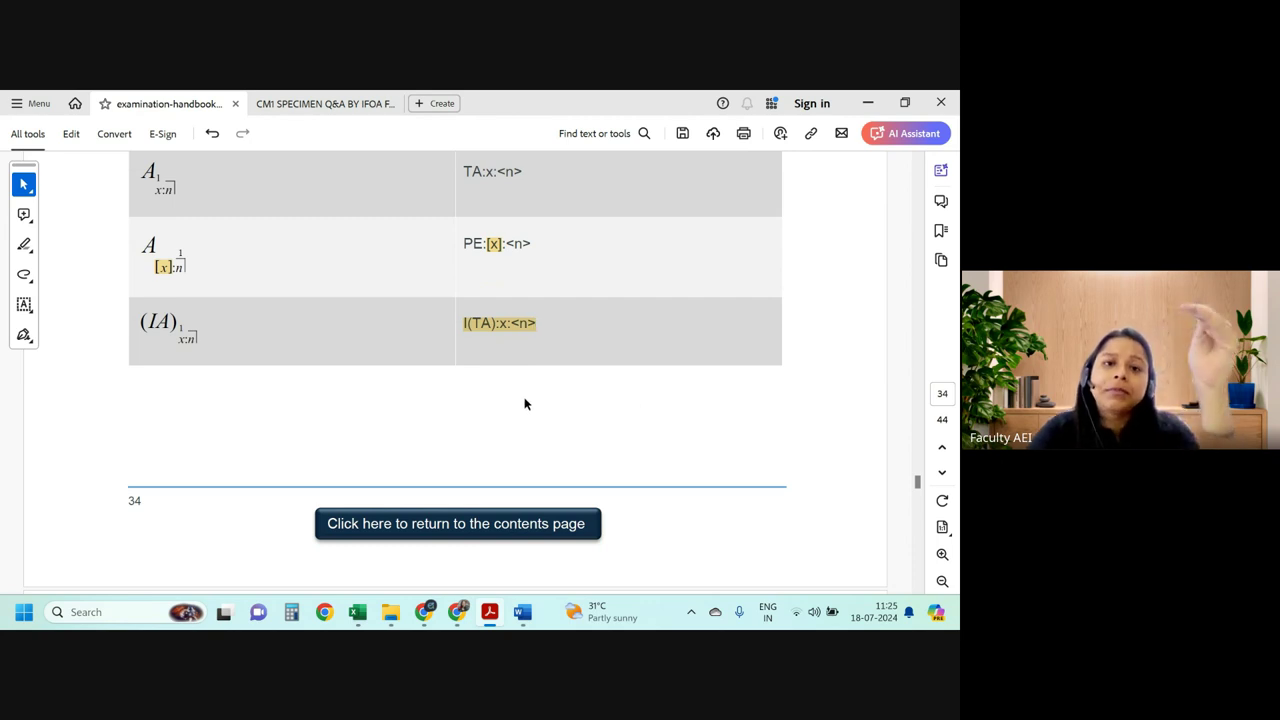
scroll(517, 403, up, 2)
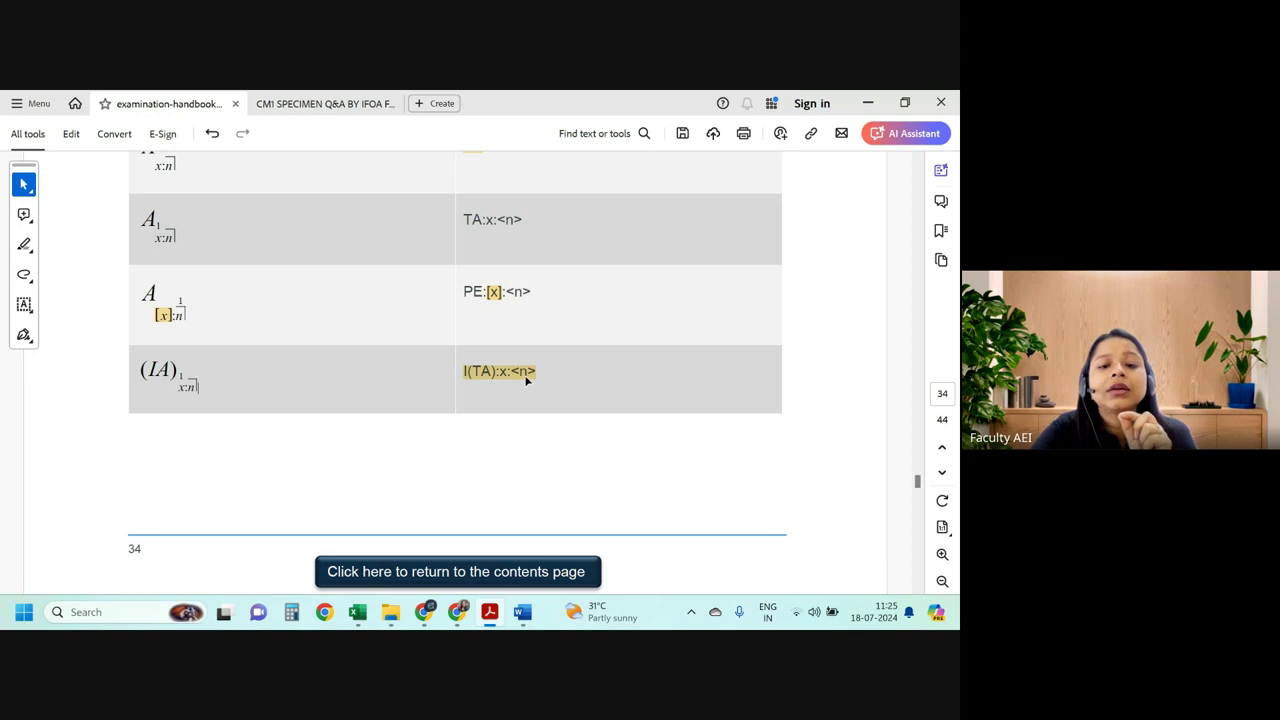
Scroll down to Appendix 2 on page 35, then back up to the top of page 34's notation table.
scroll(519, 395, down, 3)
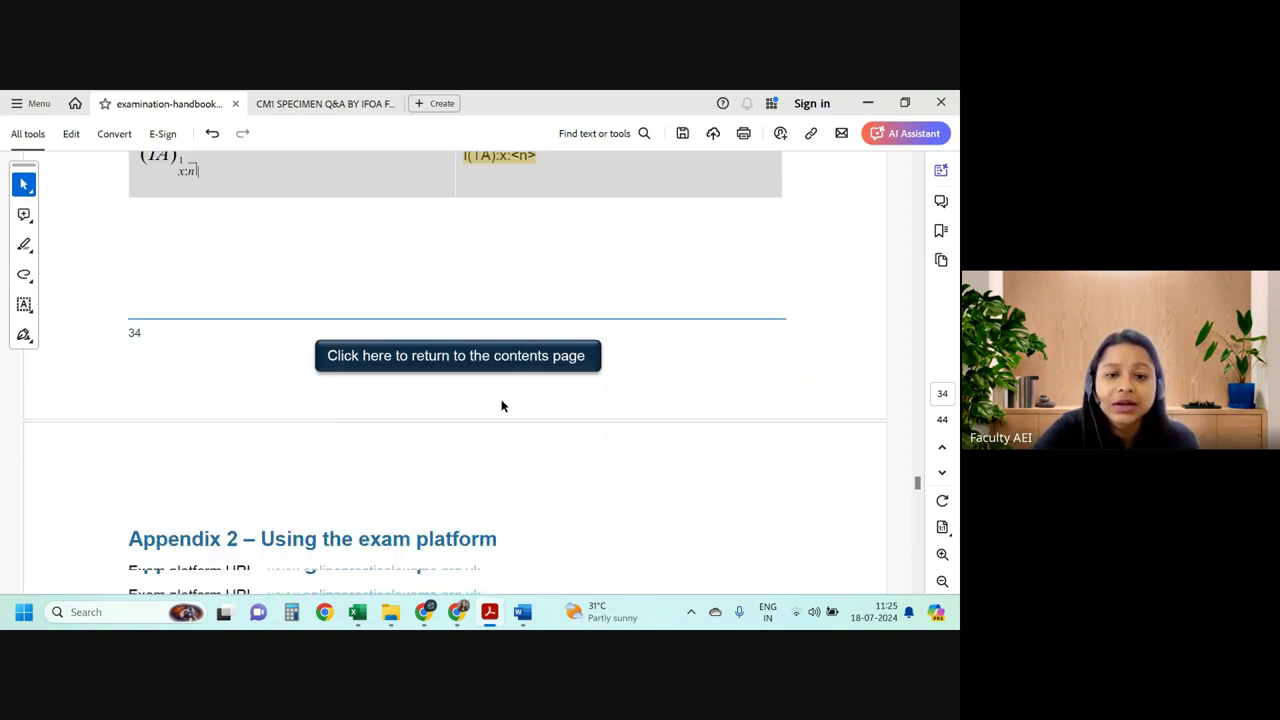
scroll(503, 403, down, 4)
scroll(500, 406, down, 1)
scroll(482, 400, up, 3)
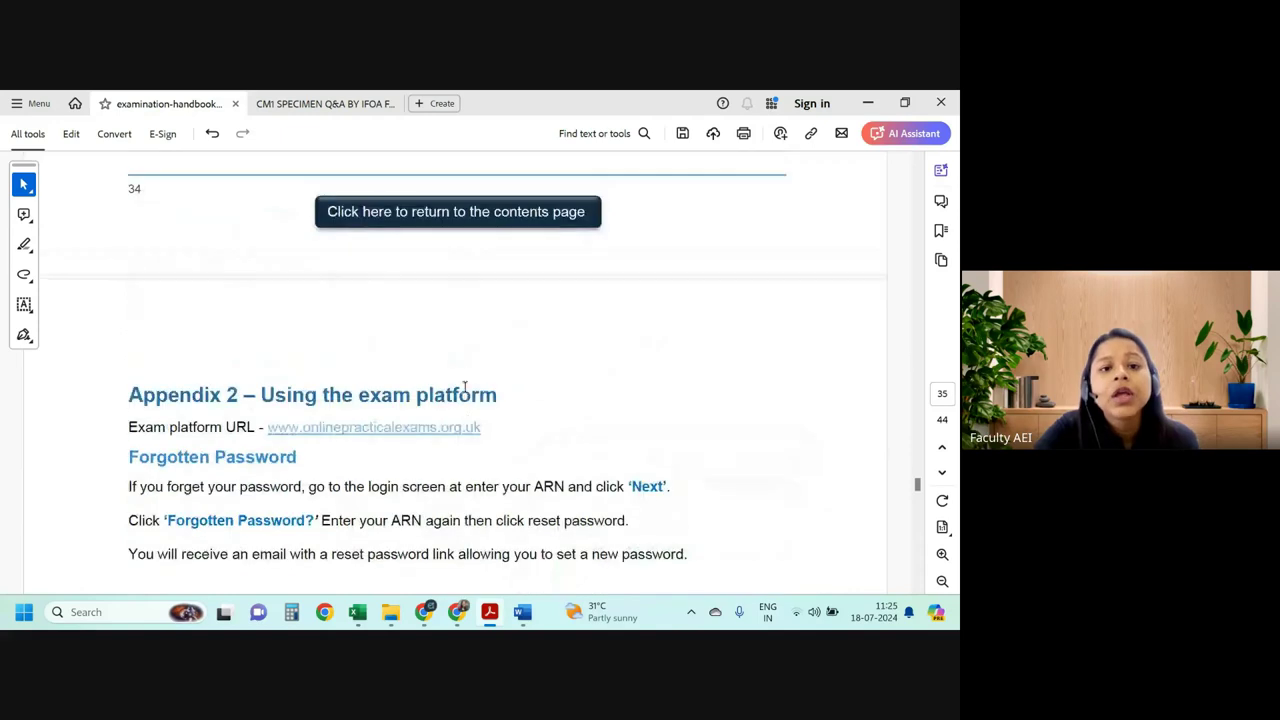
scroll(490, 370, up, 3)
scroll(494, 357, up, 5)
scroll(494, 337, up, 2)
scroll(497, 330, up, 3)
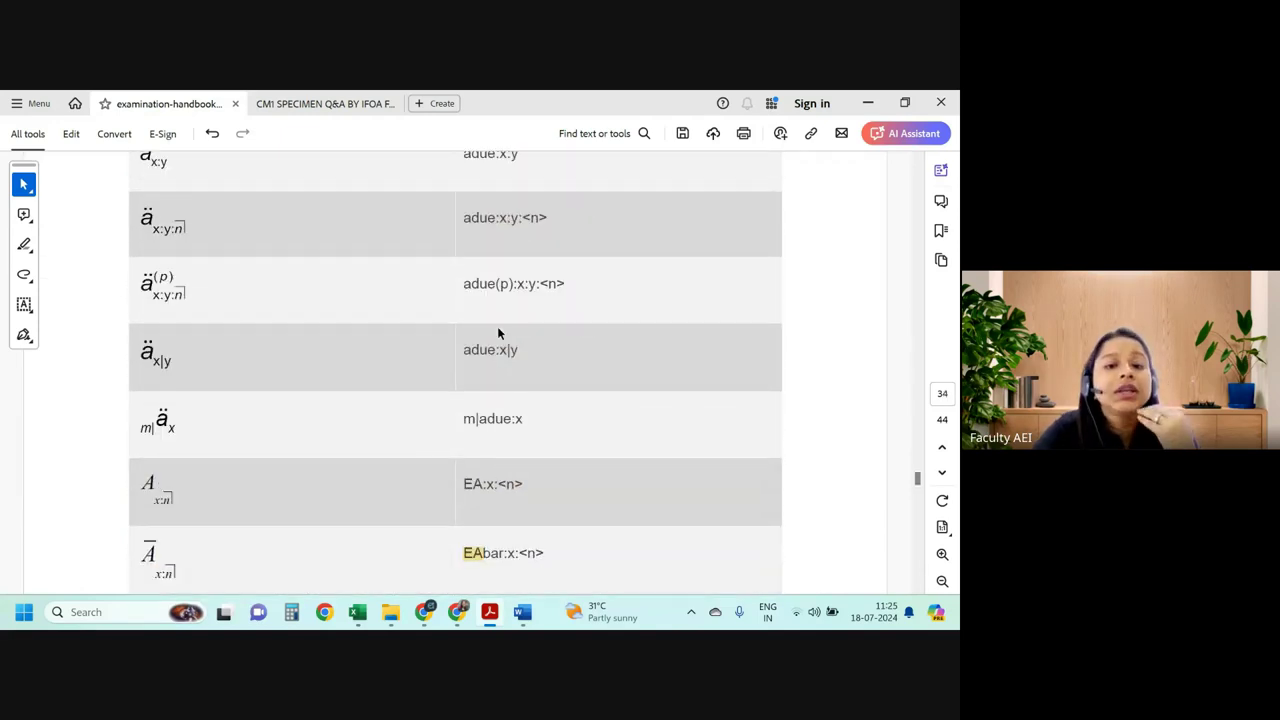
scroll(497, 326, up, 3)
scroll(495, 317, up, 2)
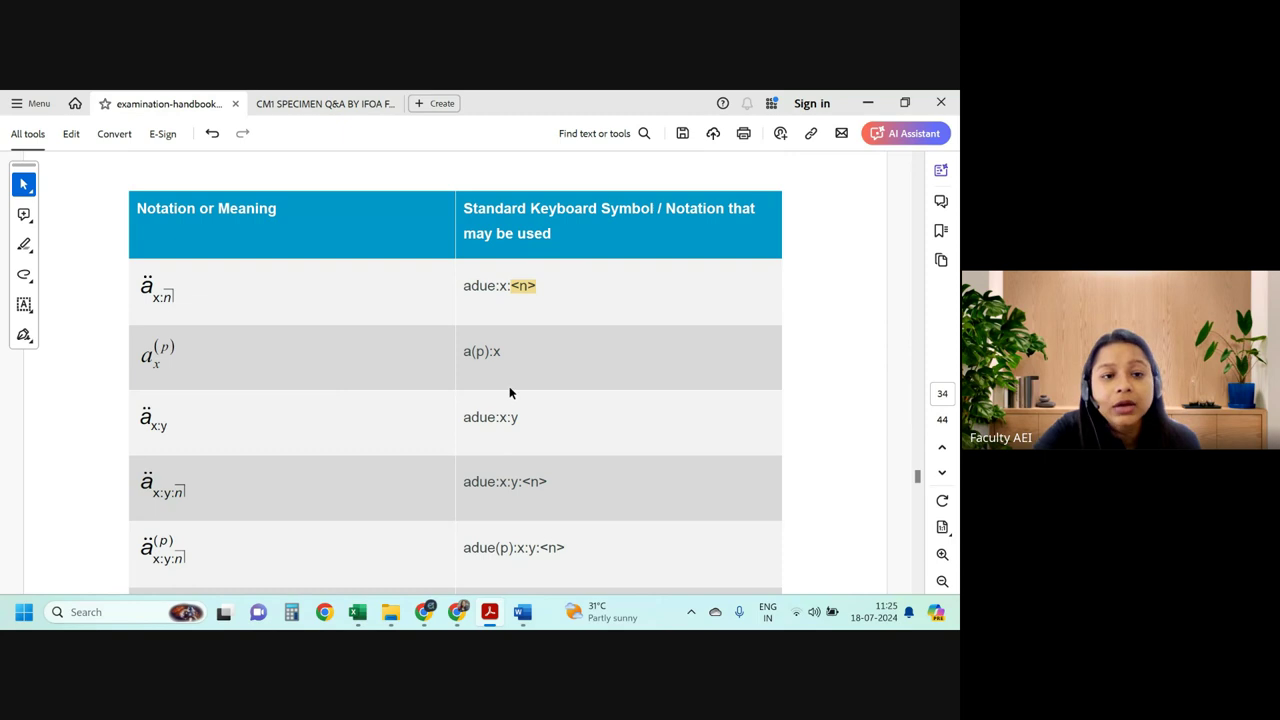
scroll(505, 410, down, 3)
scroll(497, 434, down, 3)
scroll(496, 434, up, 3)
scroll(493, 434, up, 4)
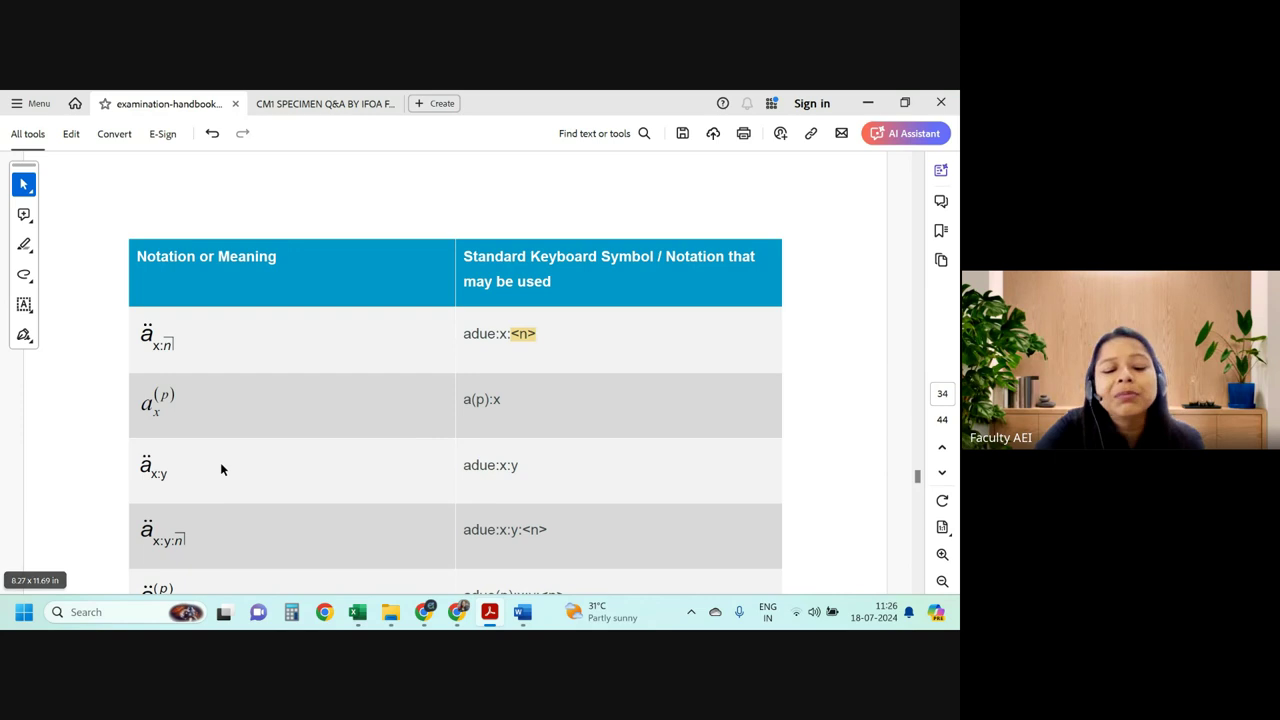
key(alt+Tab)
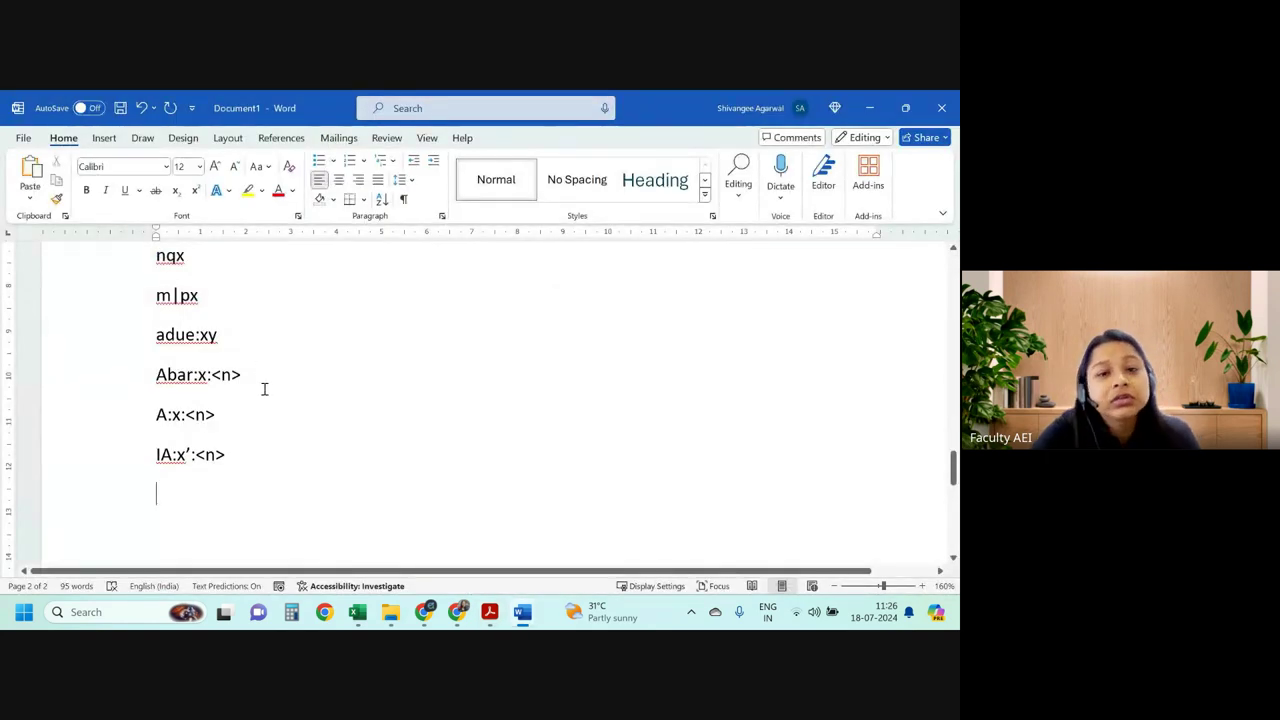
Bring Acrobat back to the front, showing page 34's table starting with adue:x:<n>.
key(alt+Tab)
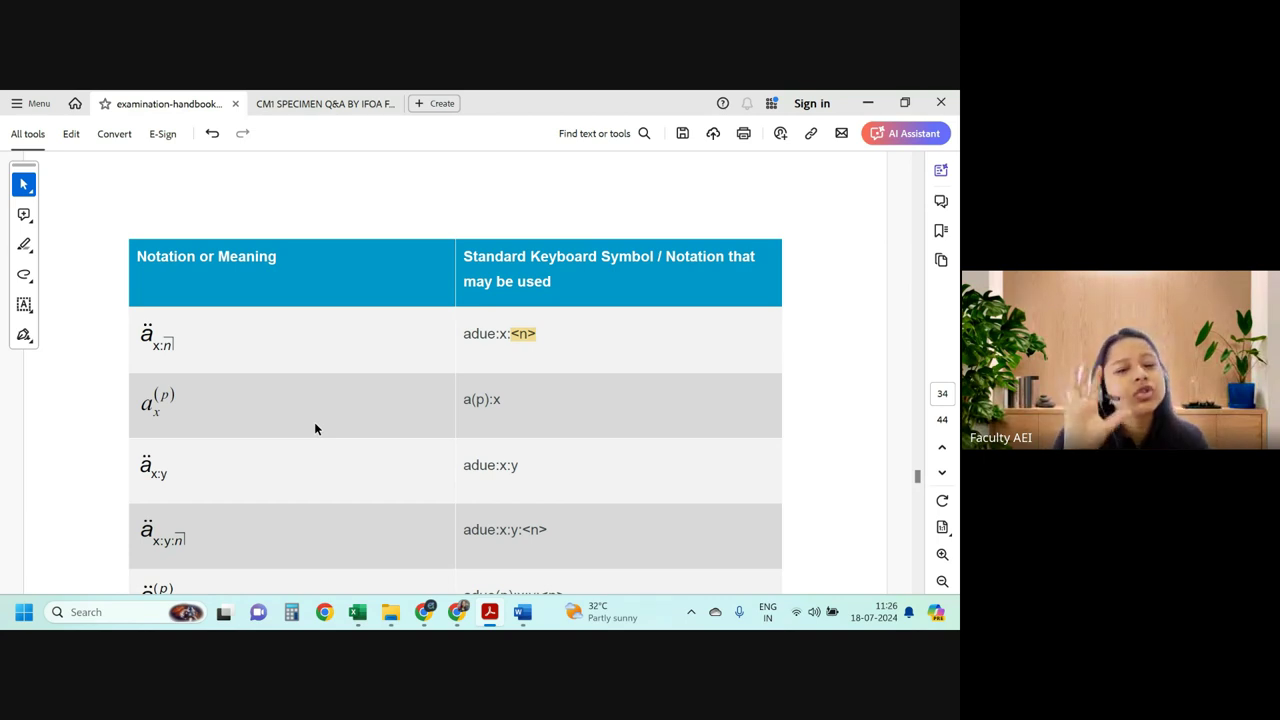
Scroll page 33 to show compound interest rows through a(p):<n> and the Life table functions header.
scroll(446, 331, up, 3)
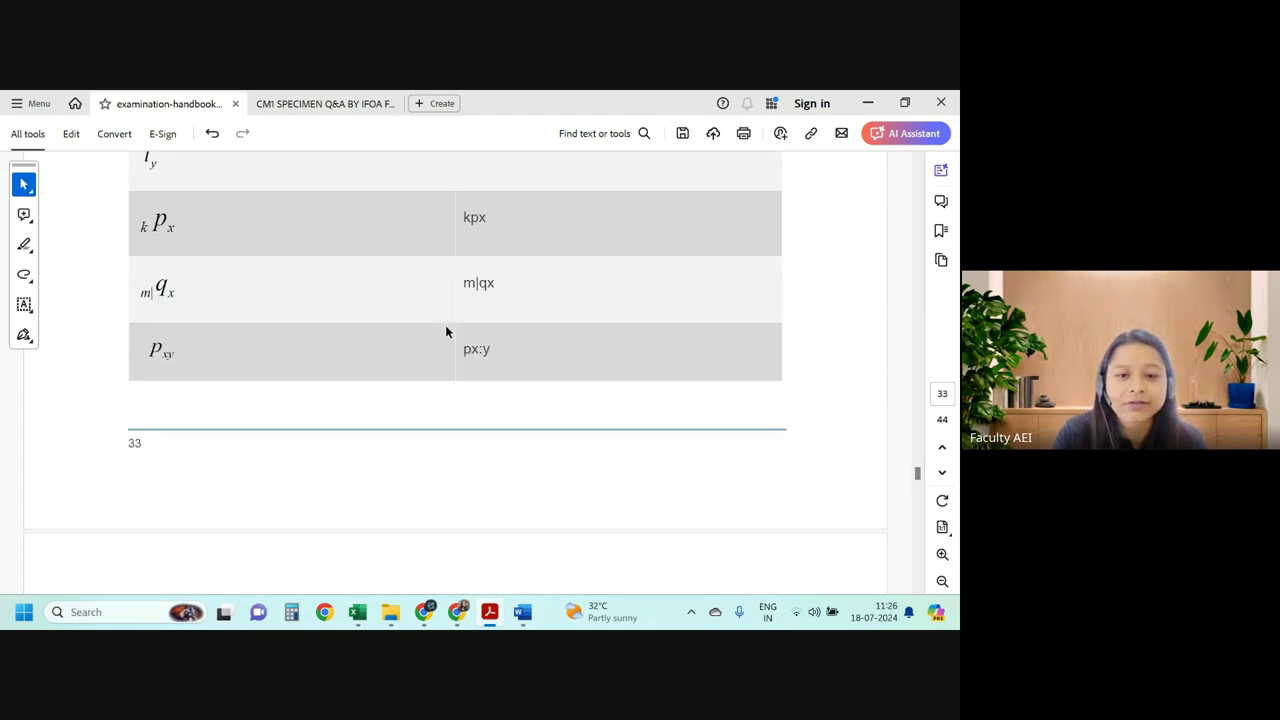
scroll(446, 331, up, 2)
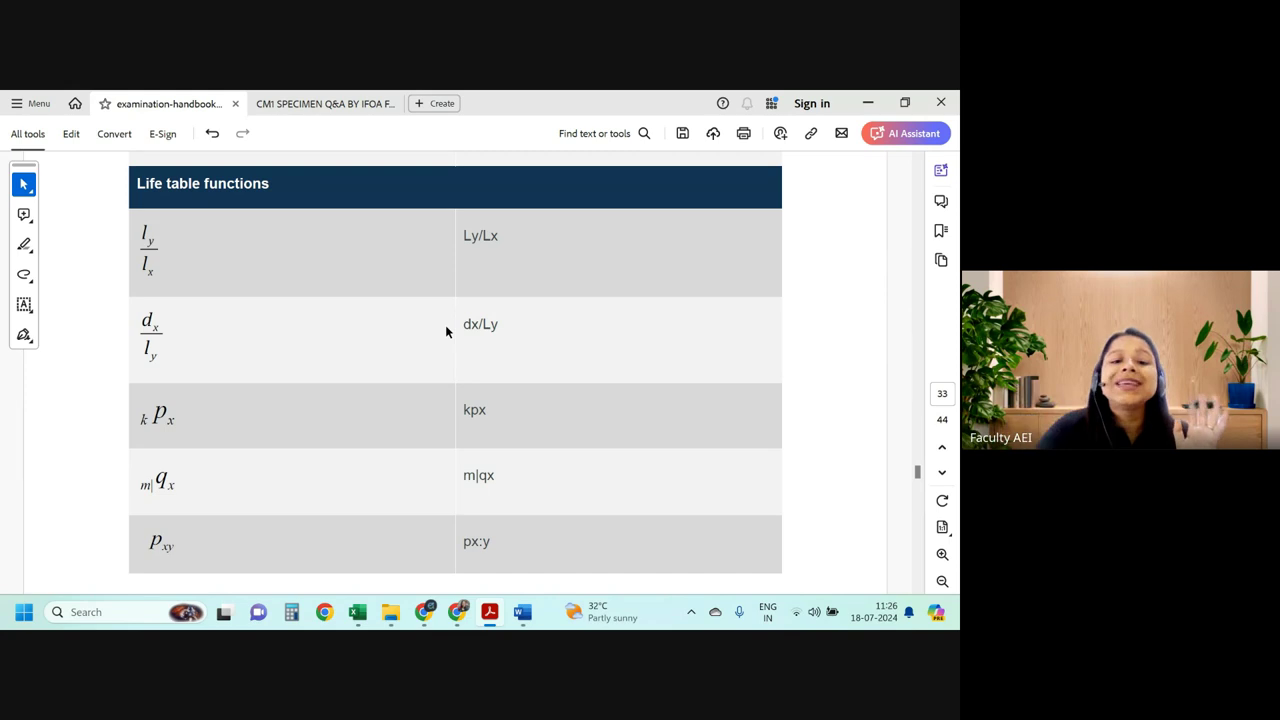
scroll(455, 570, up, 3)
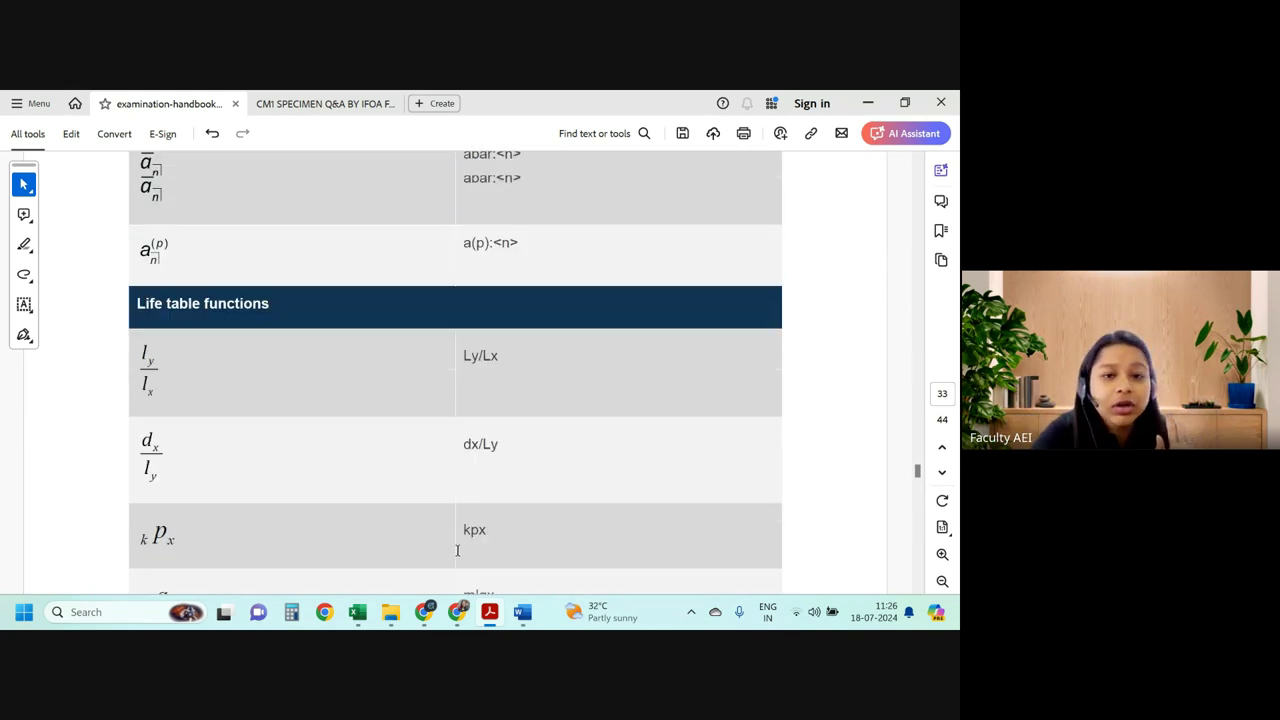
scroll(467, 527, up, 4)
scroll(467, 530, up, 2)
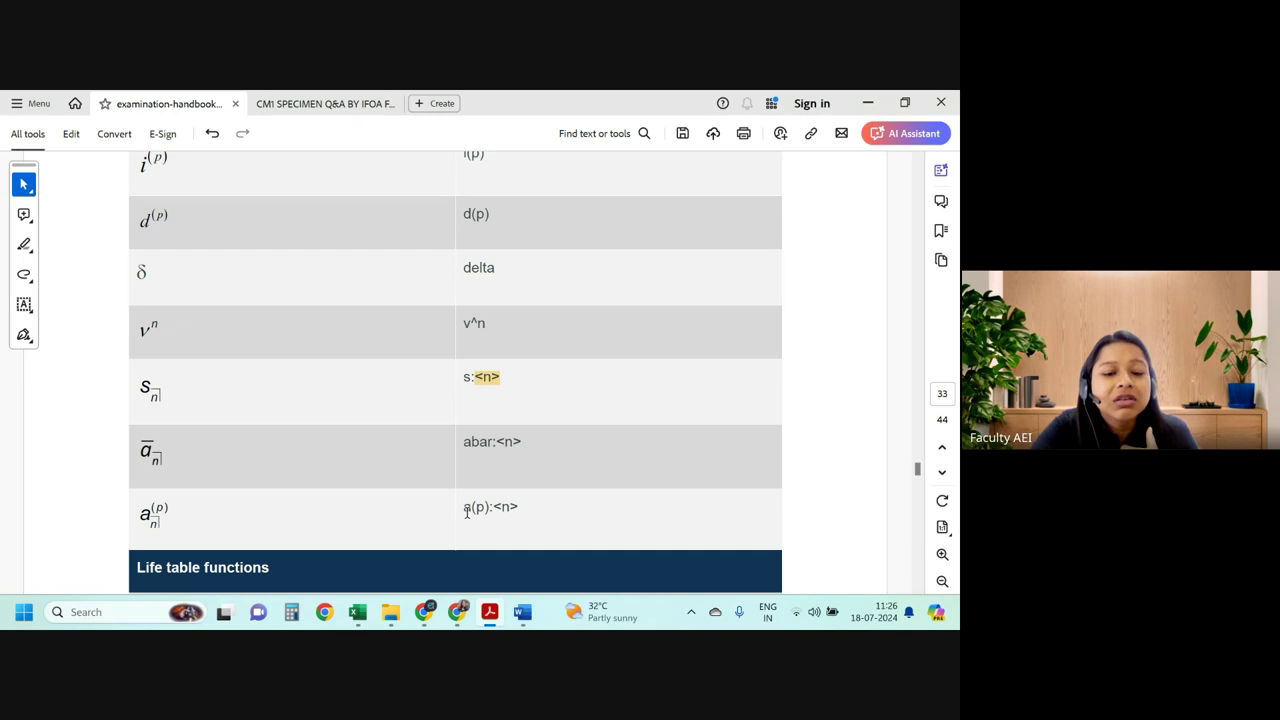
scroll(467, 510, up, 5)
scroll(474, 446, down, 4)
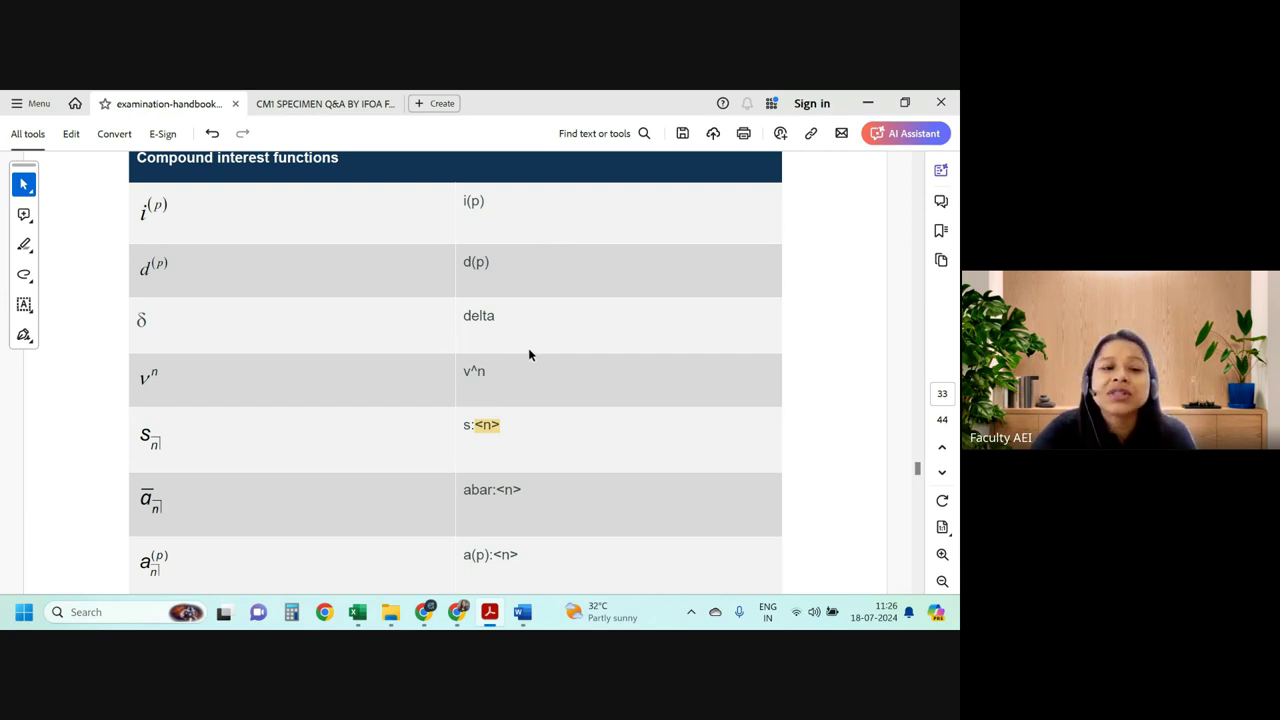
scroll(530, 355, down, 1)
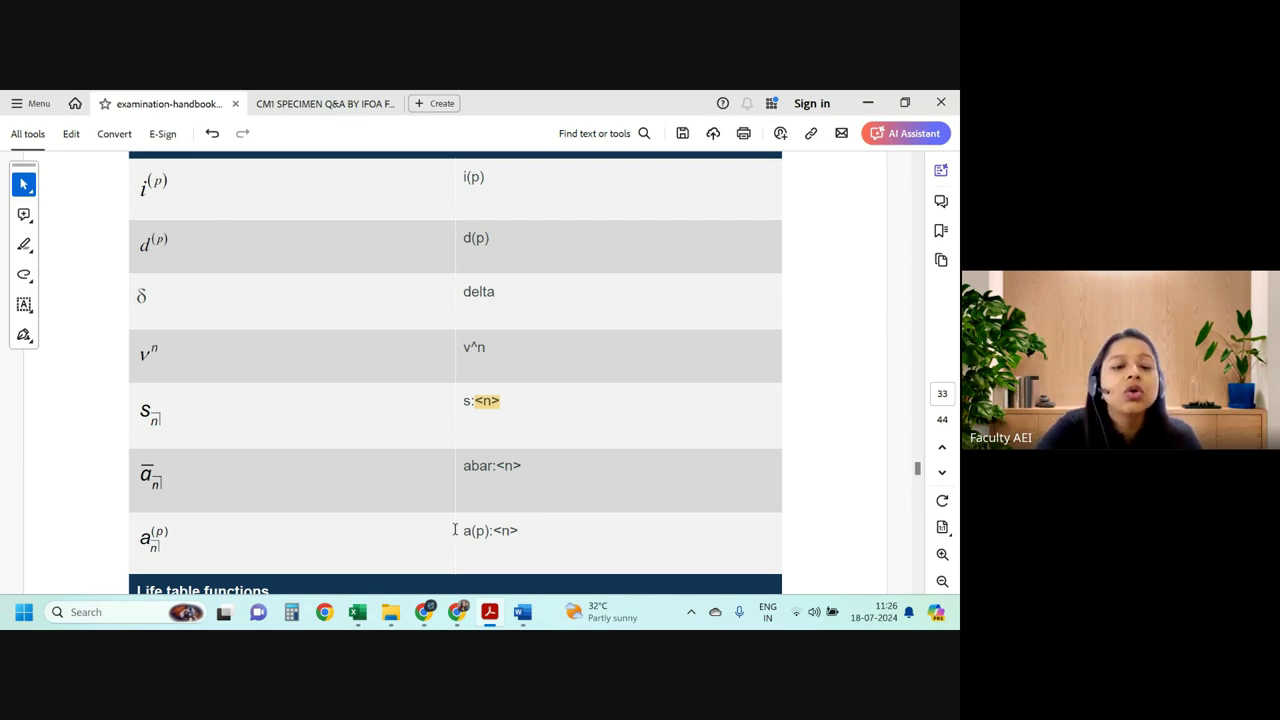
scroll(455, 530, down, 3)
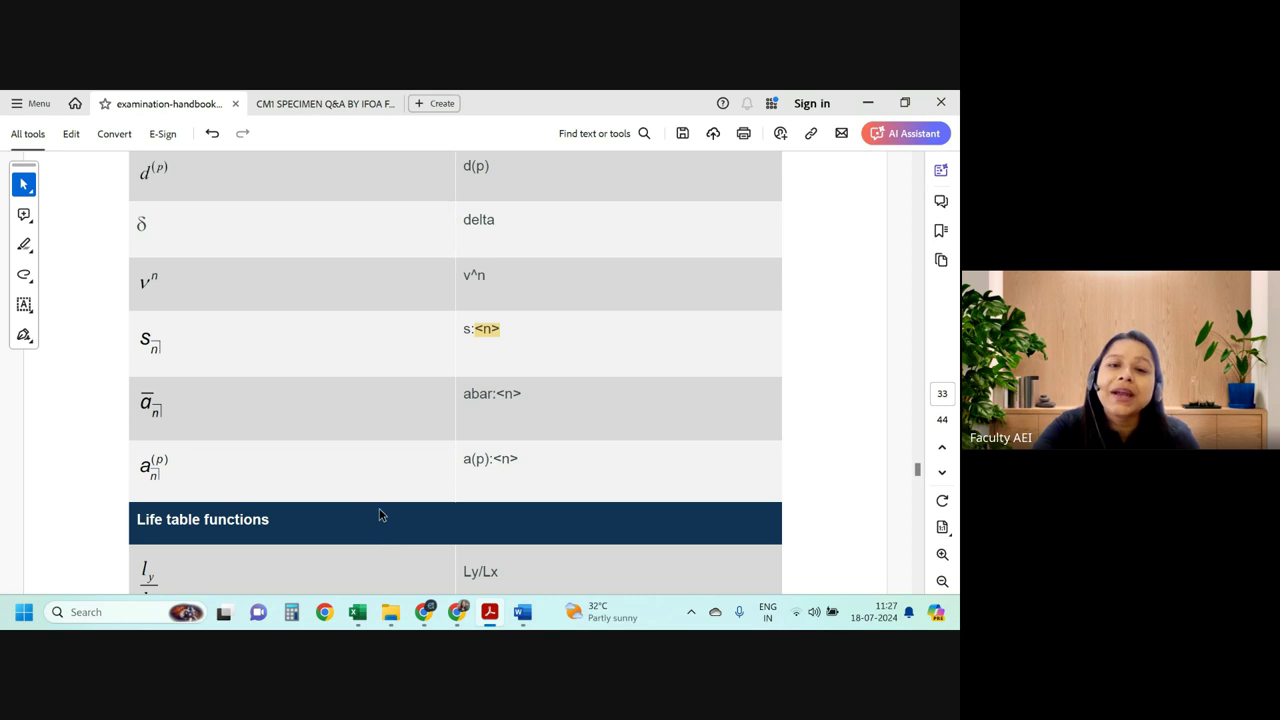
scroll(320, 455, down, 2)
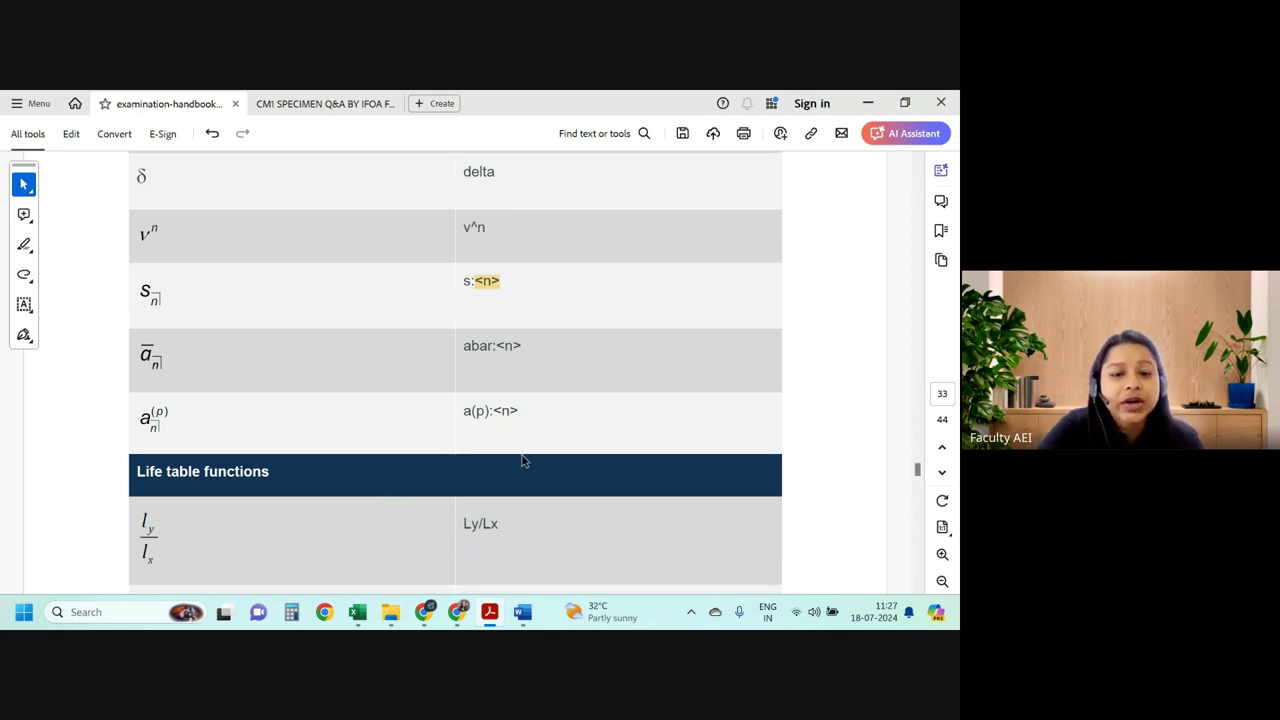
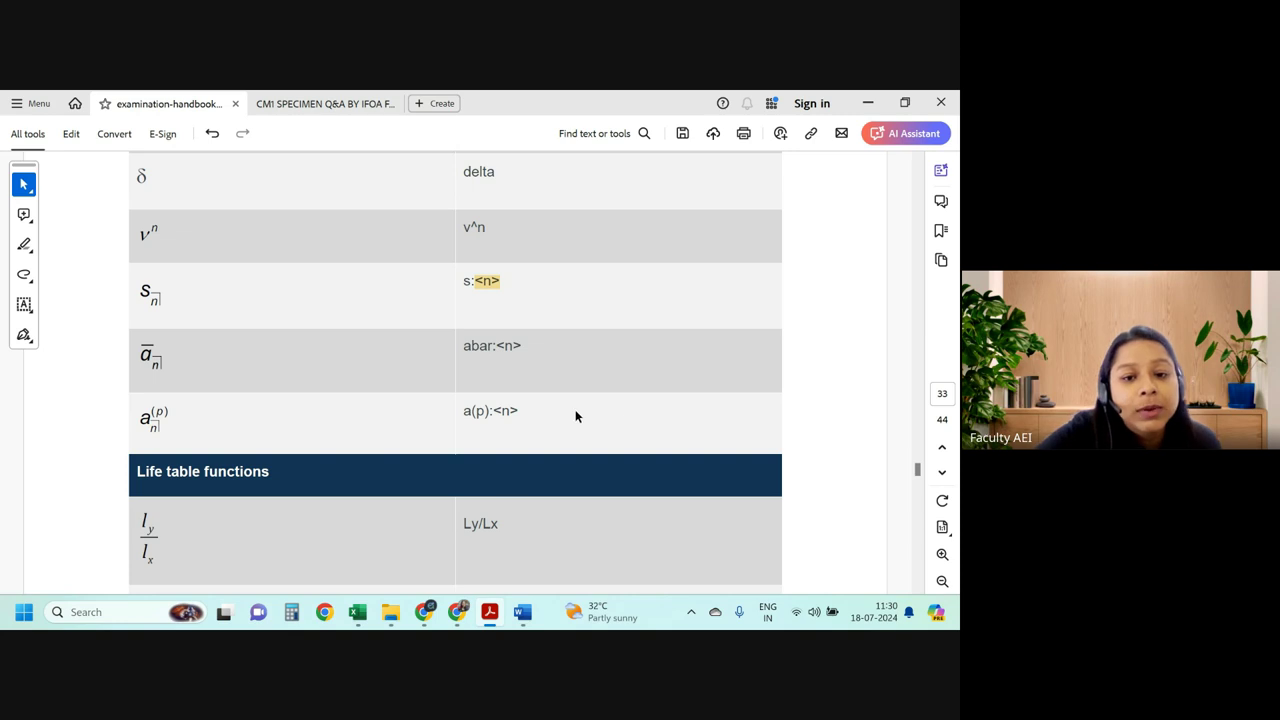
Scroll the handbook's notation table down to the Life table functions rows.
scroll(550, 505, down, 2)
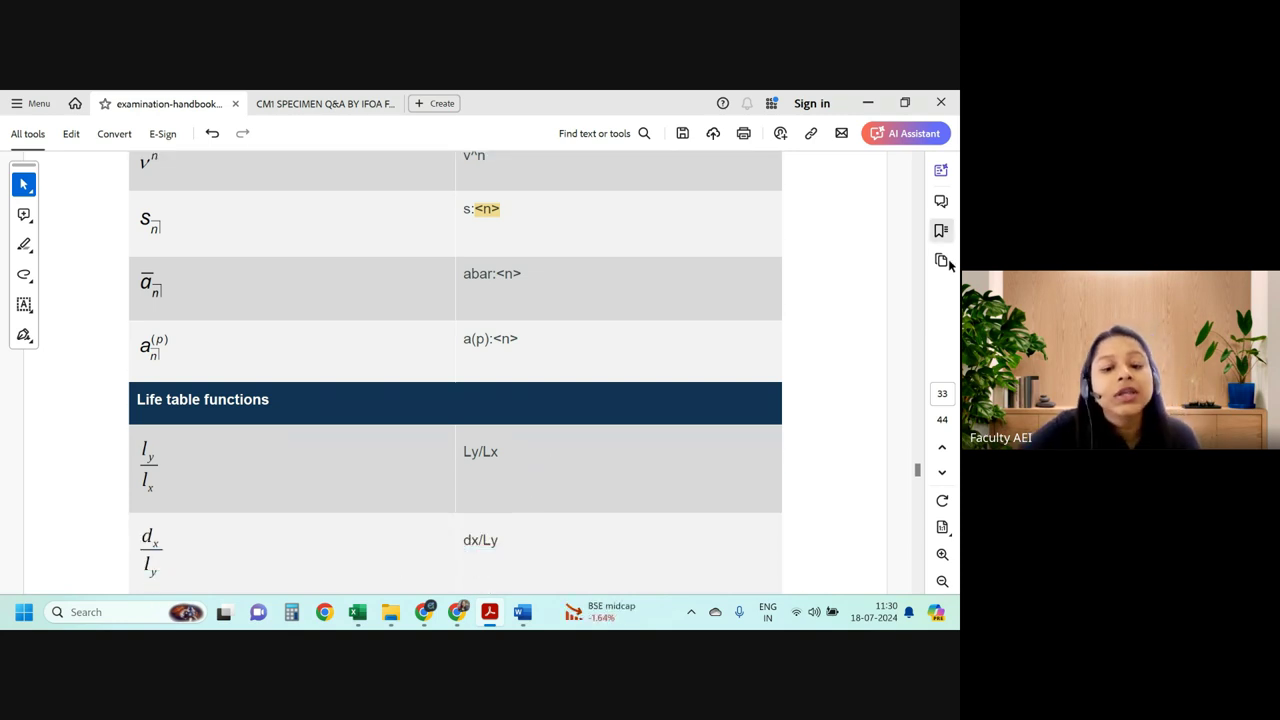
Switch to the USEFUL SHORTCUTS document and bring its Quick Shortcuts table into view.
mouse_move(522, 612)
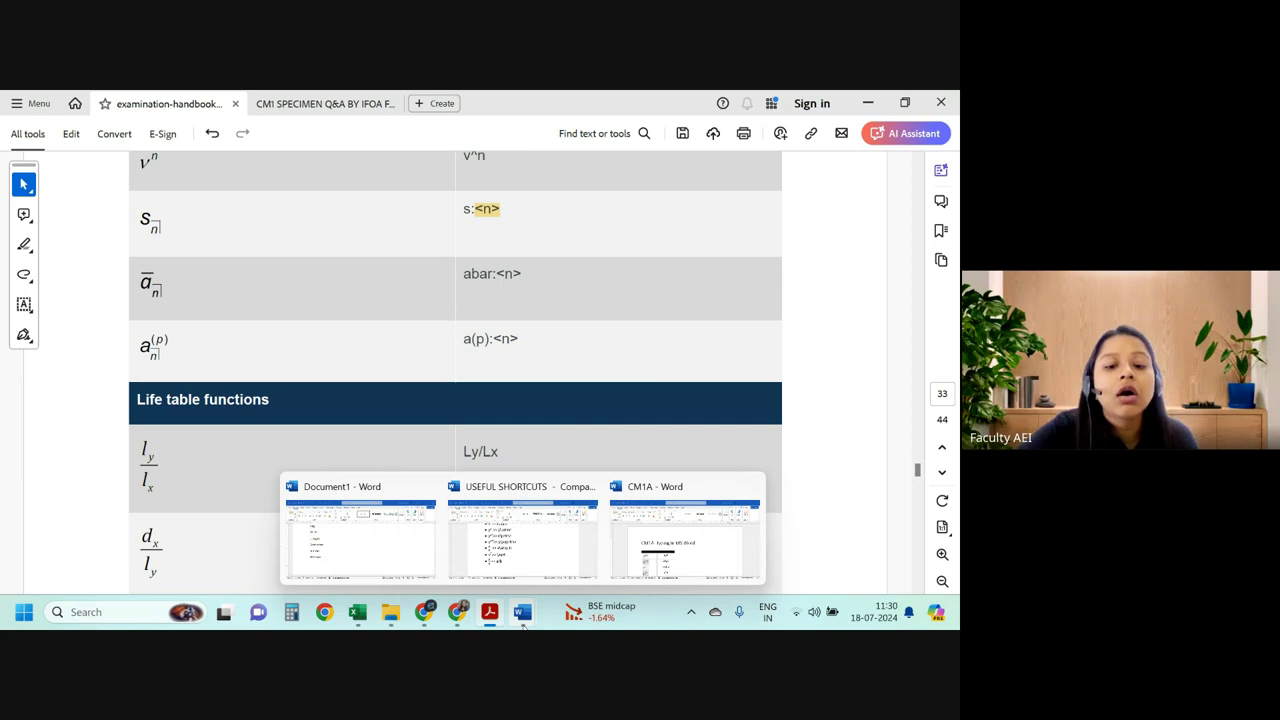
click(547, 534)
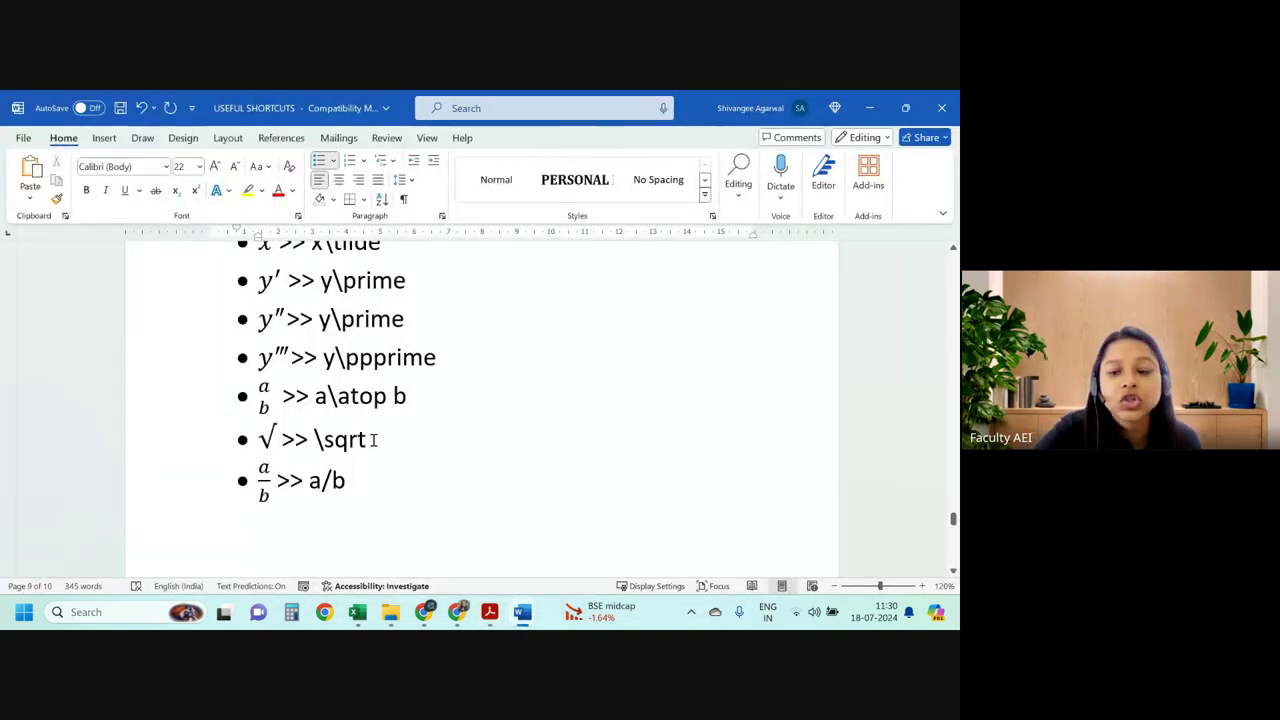
scroll(474, 437, up, 1)
drag(952, 517, 923, 289)
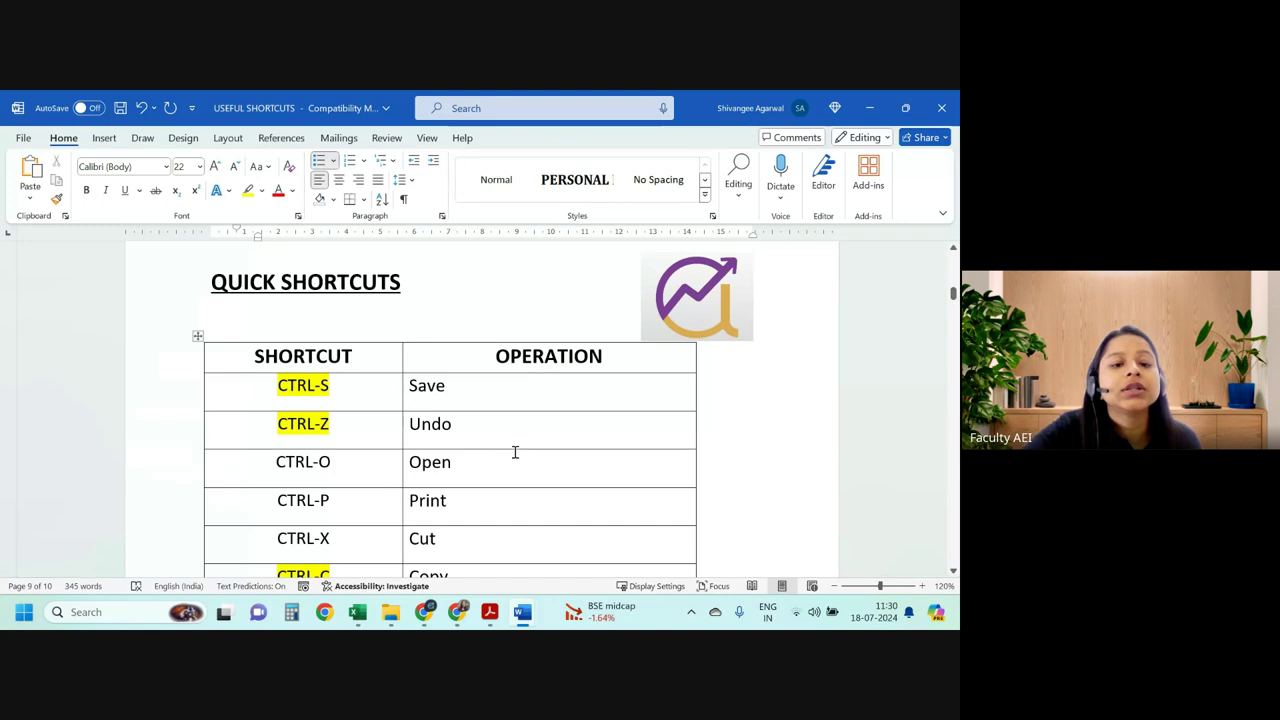
Scroll through the Quick Shortcuts rows down to the font-size shortcuts.
scroll(386, 423, down, 1)
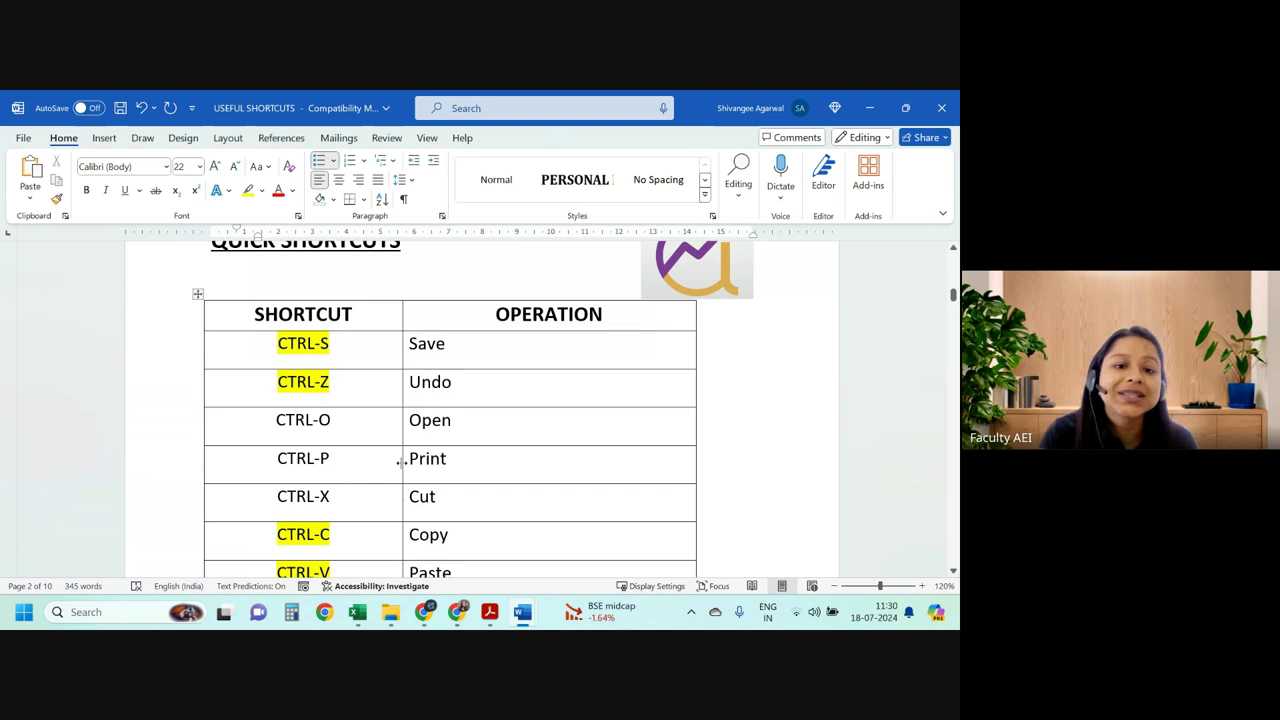
scroll(356, 435, down, 2)
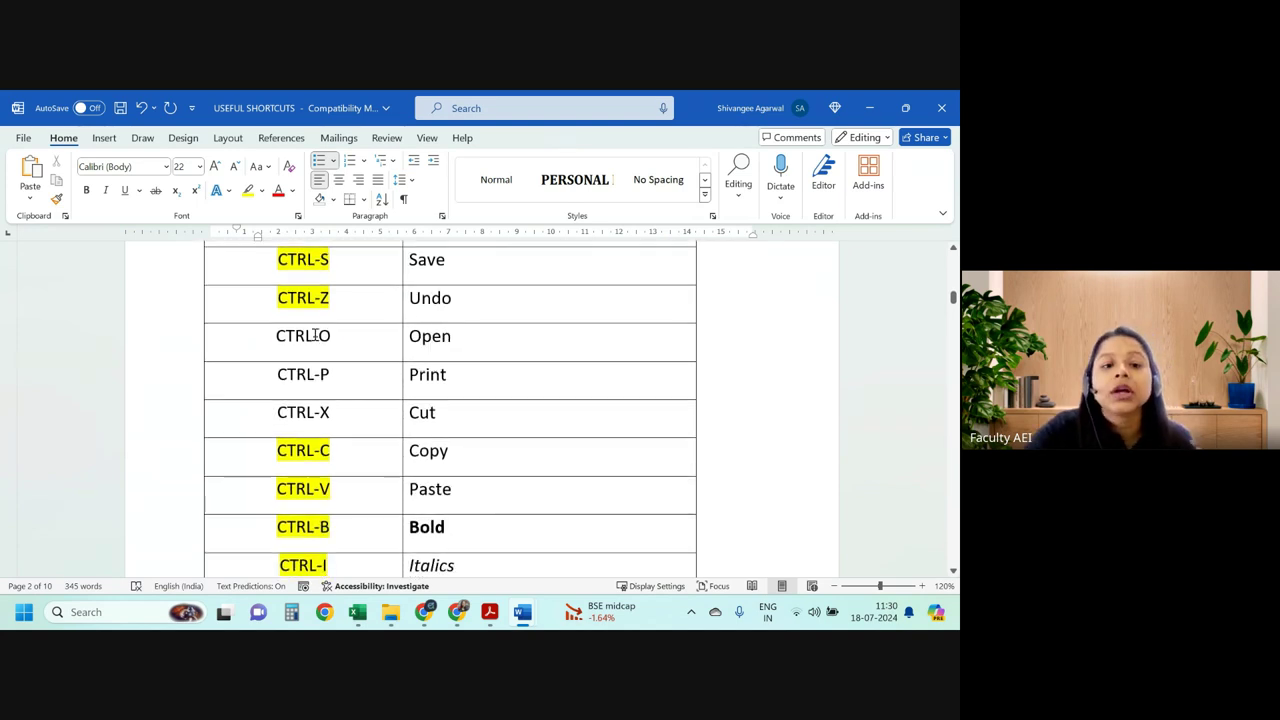
scroll(447, 350, down, 3)
scroll(363, 294, down, 1)
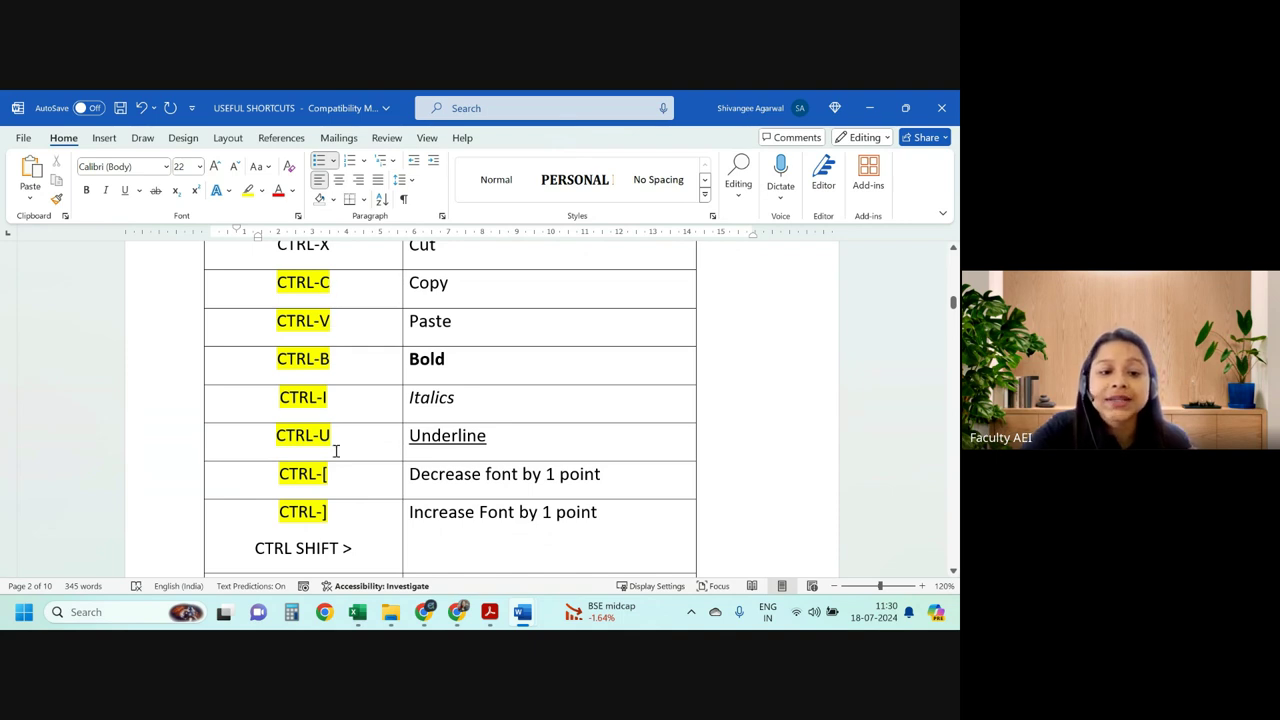
scroll(334, 447, down, 2)
scroll(357, 391, down, 2)
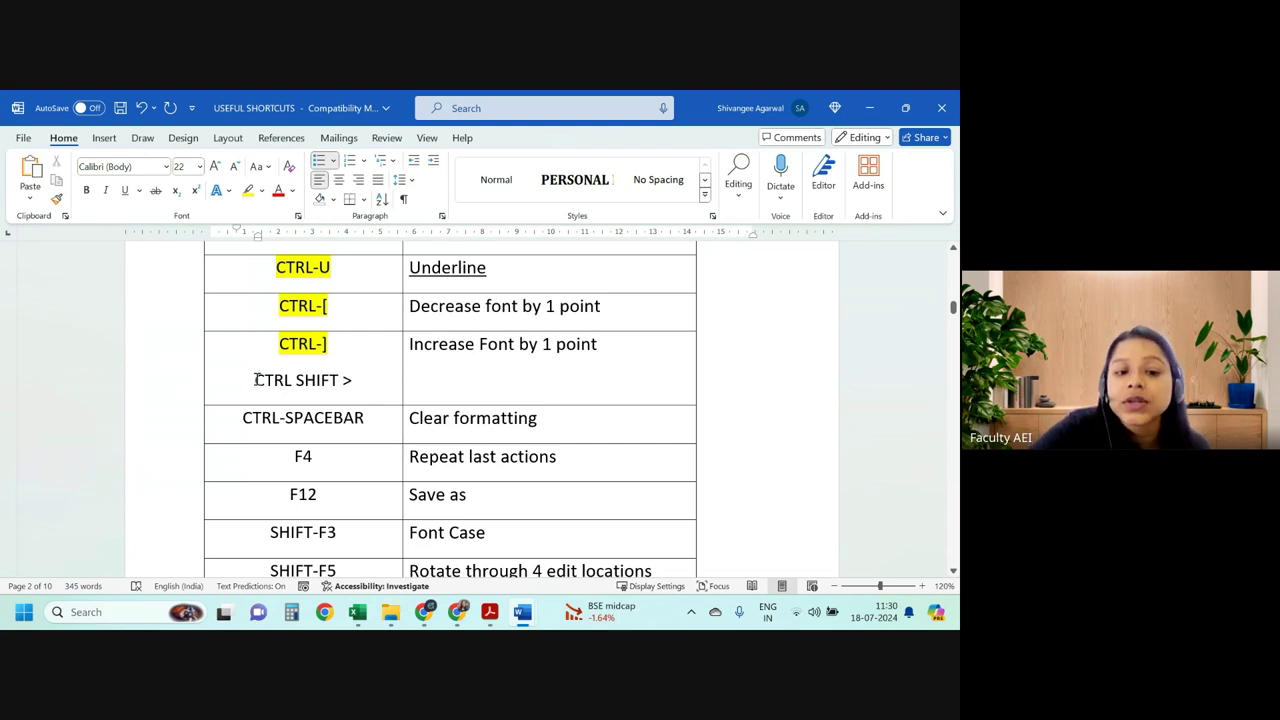
drag(257, 379, 352, 379)
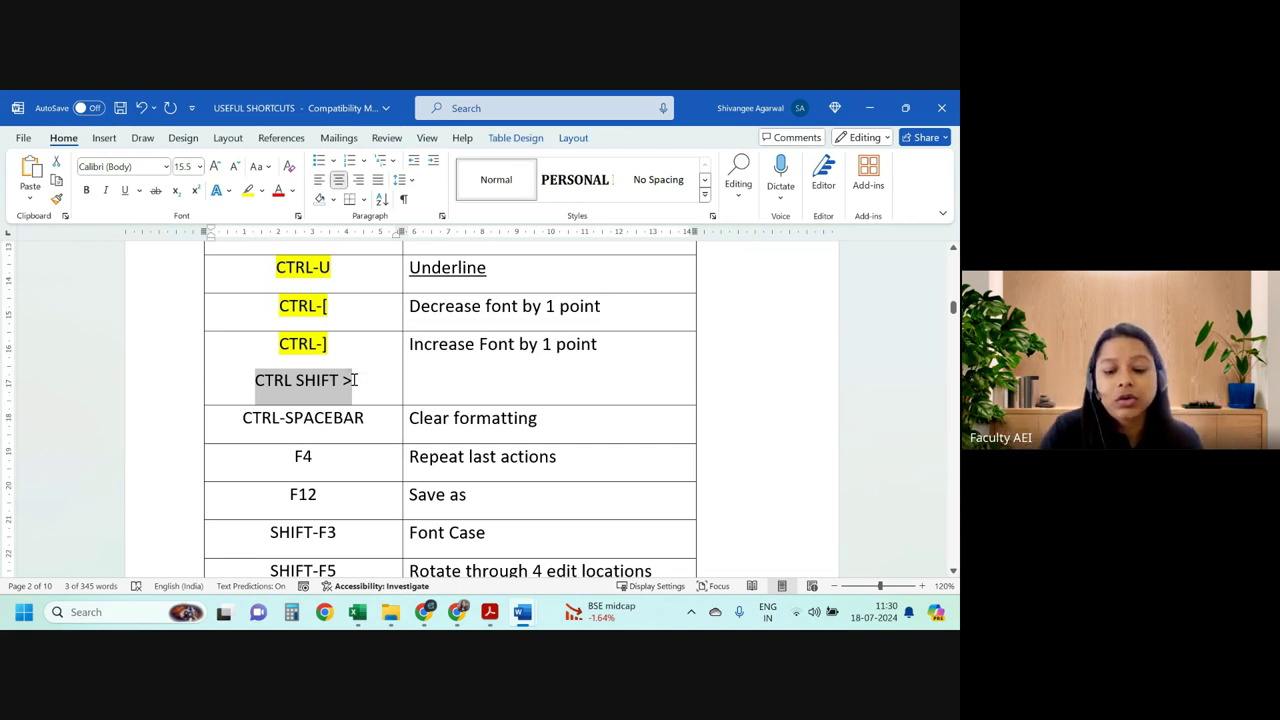
key(ctrl+shift+period)
key(ctrl+shift+period)
key(ctrl+shift+period)
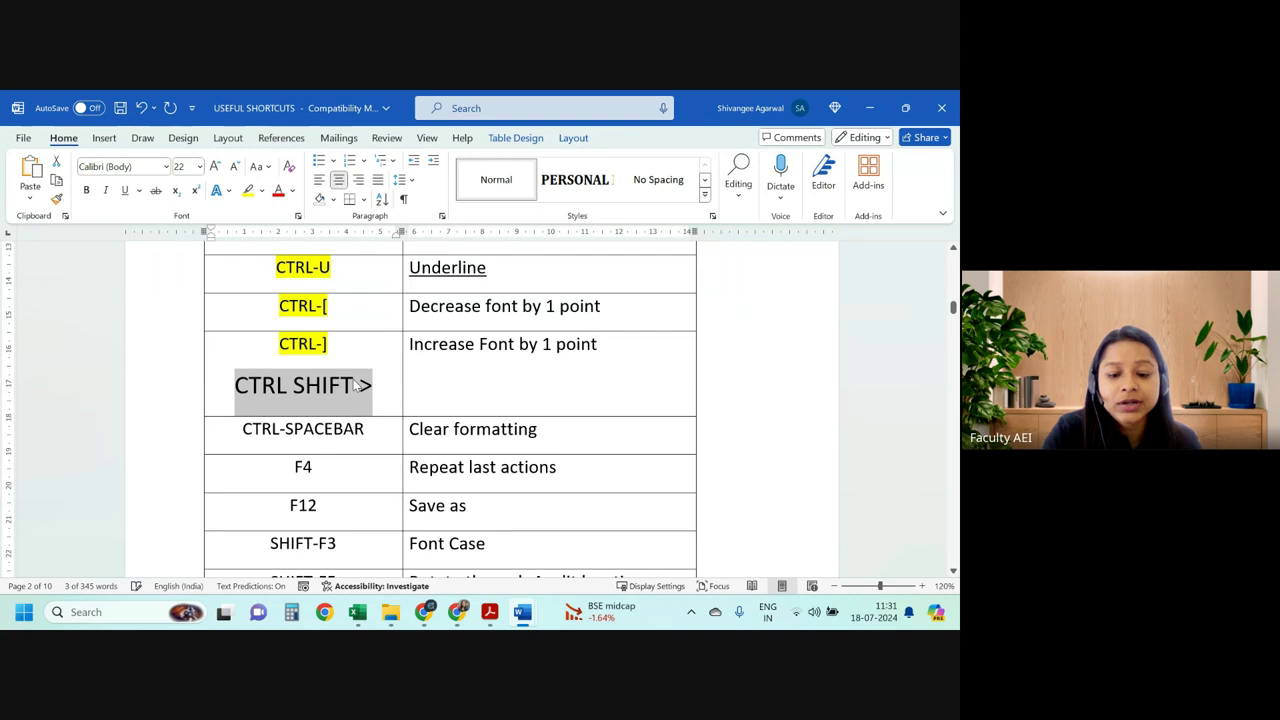
key(ctrl+shift+comma)
key(ctrl+shift+comma)
key(ctrl+shift+comma)
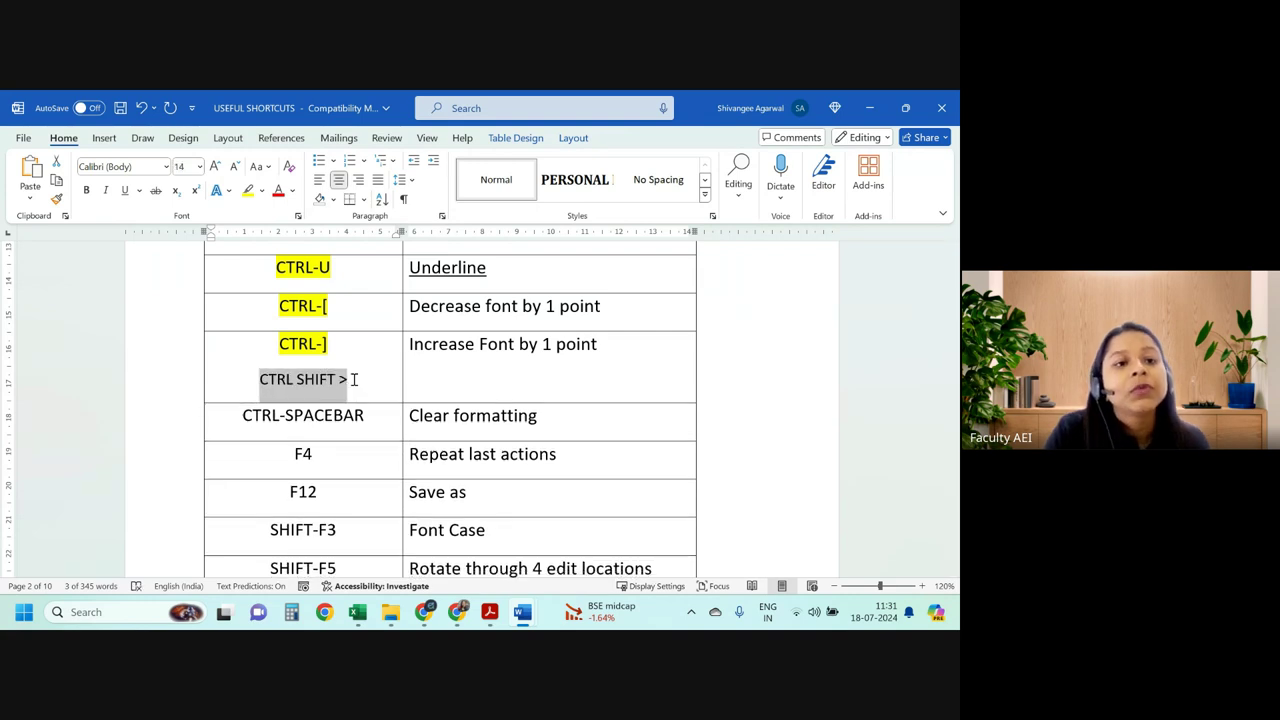
key(ctrl+shift+period)
key(Up)
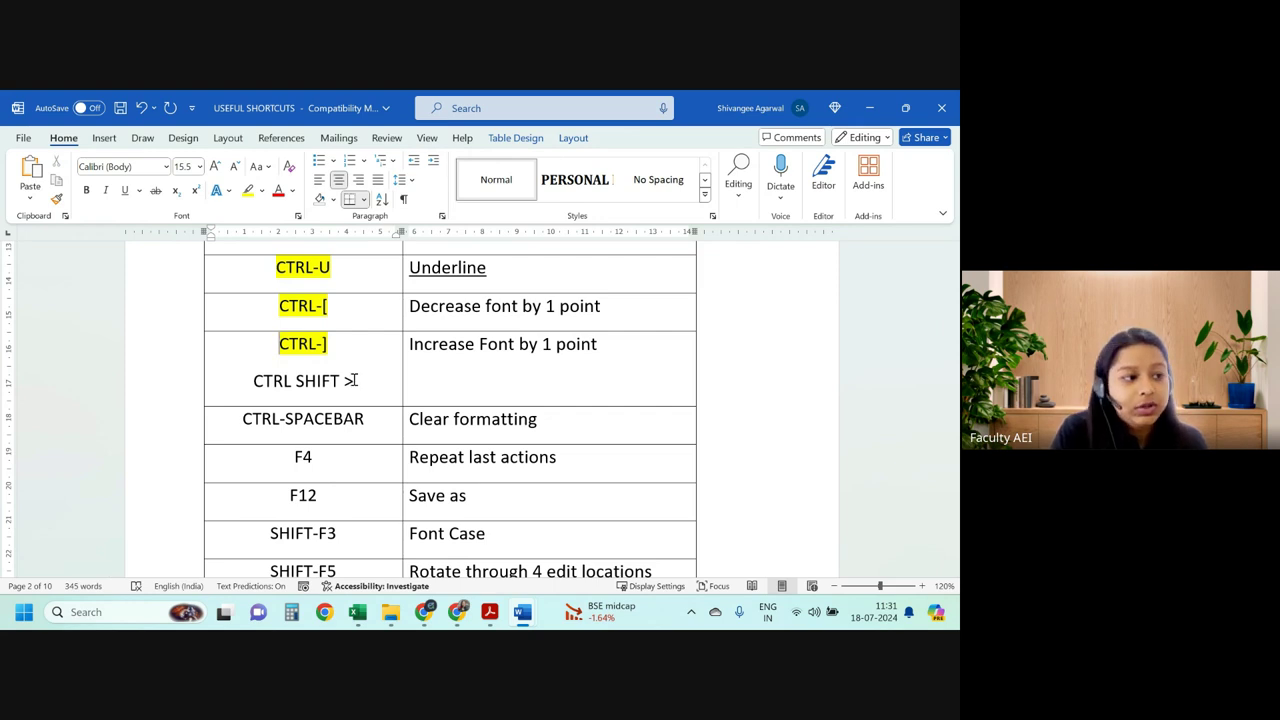
key(shift+Right)
key(shift+Right)
key(shift+Right)
key(shift+Right)
key(shift+Right)
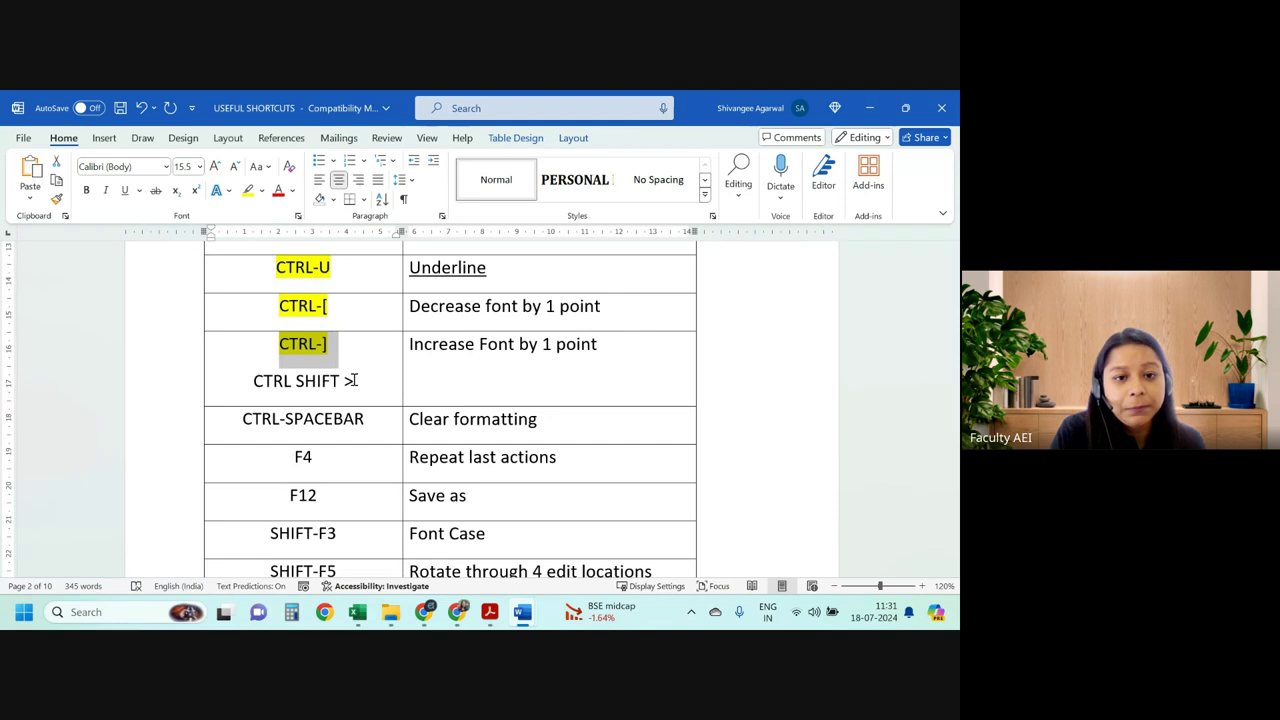
text(])
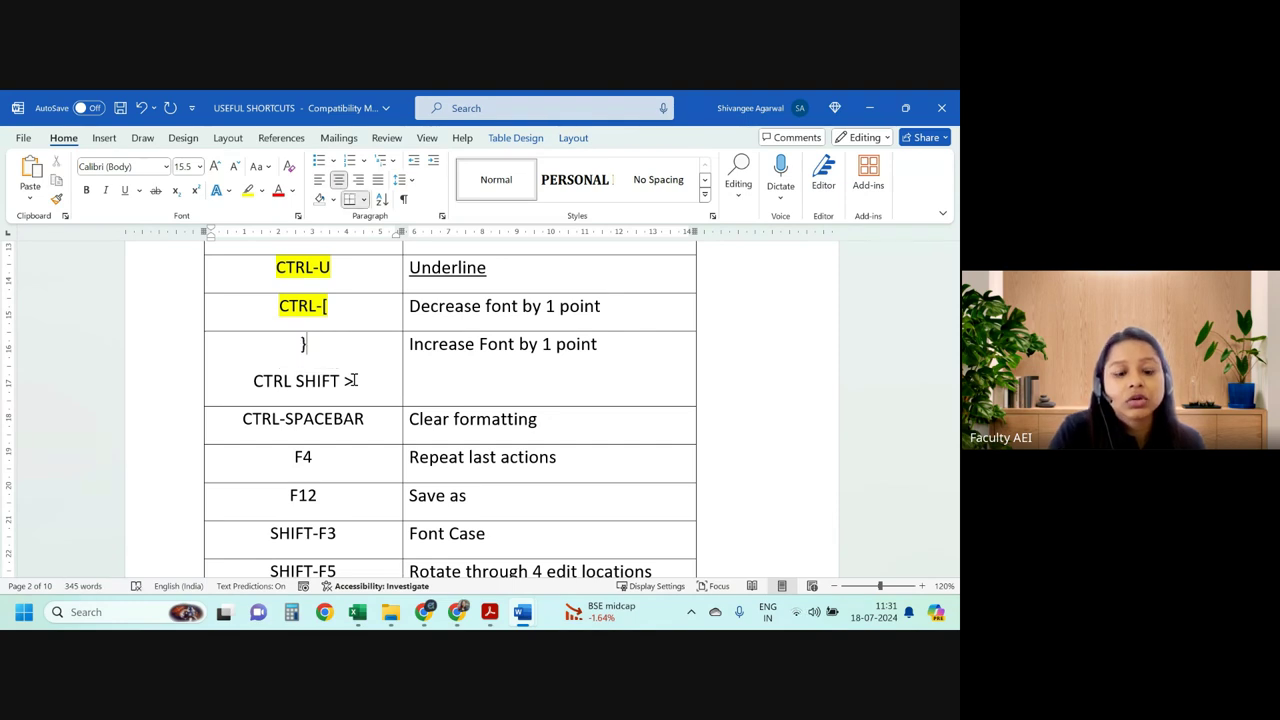
key(ctrl+z)
key(ctrl+bracketright)
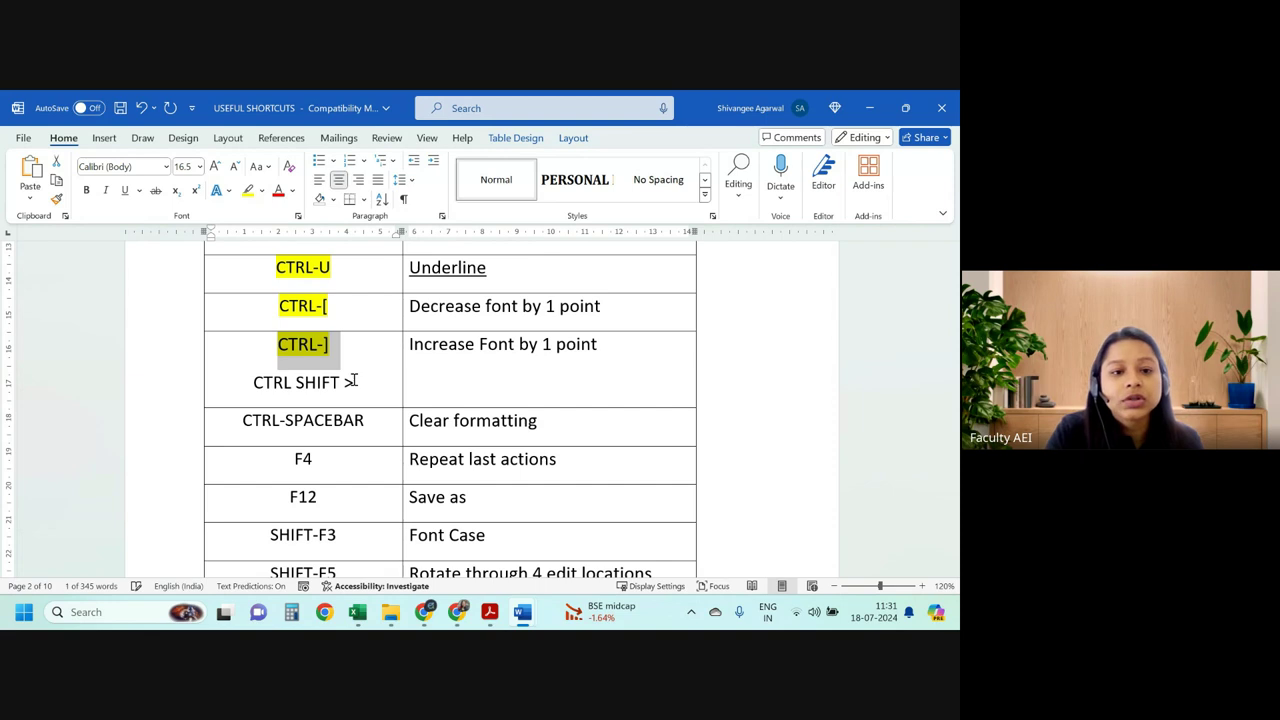
key(ctrl+bracketright)
key(ctrl+bracketright)
key(ctrl+bracketright)
key(ctrl+bracketright)
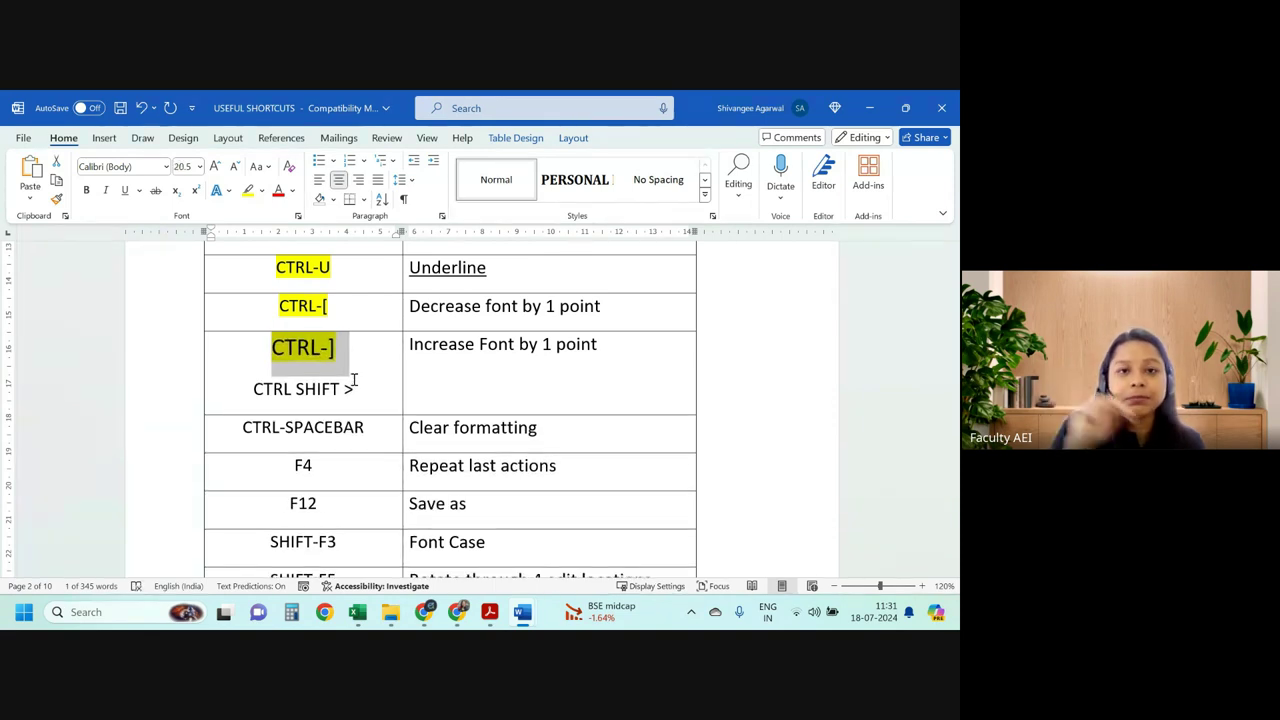
key(ctrl+bracketleft)
key(ctrl+bracketleft)
key(ctrl+bracketleft)
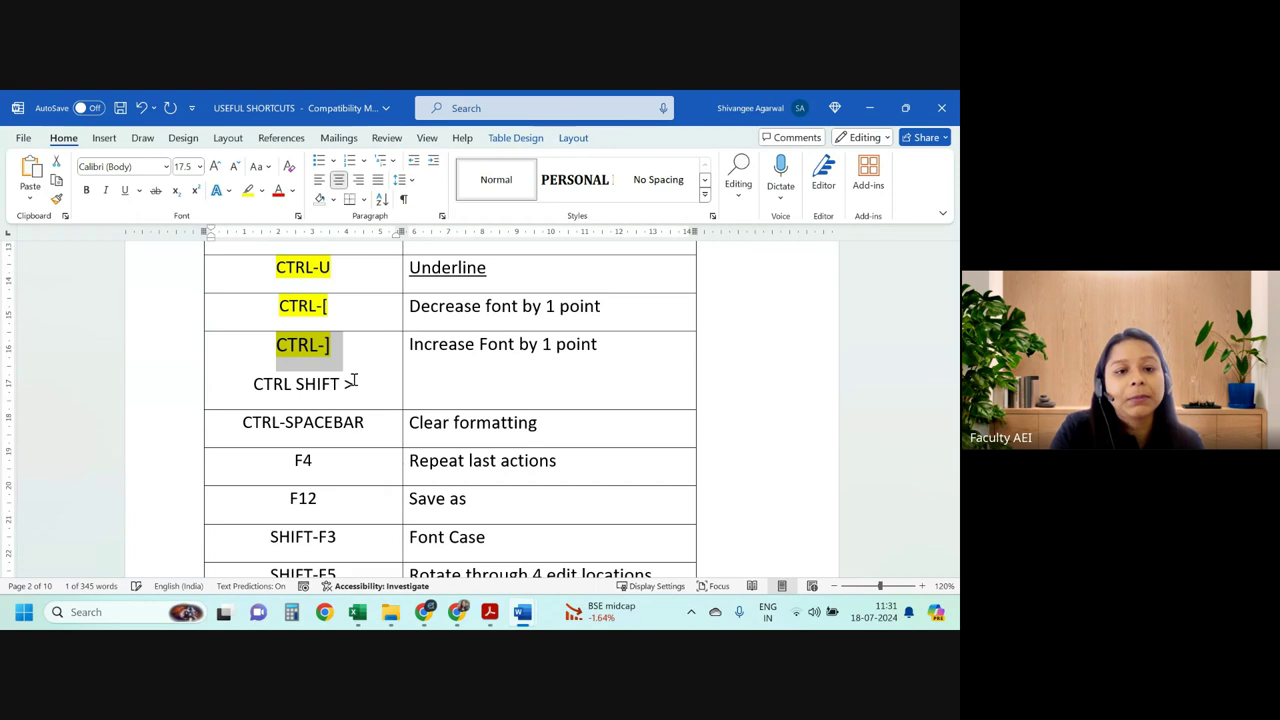
key(Up)
key(Home)
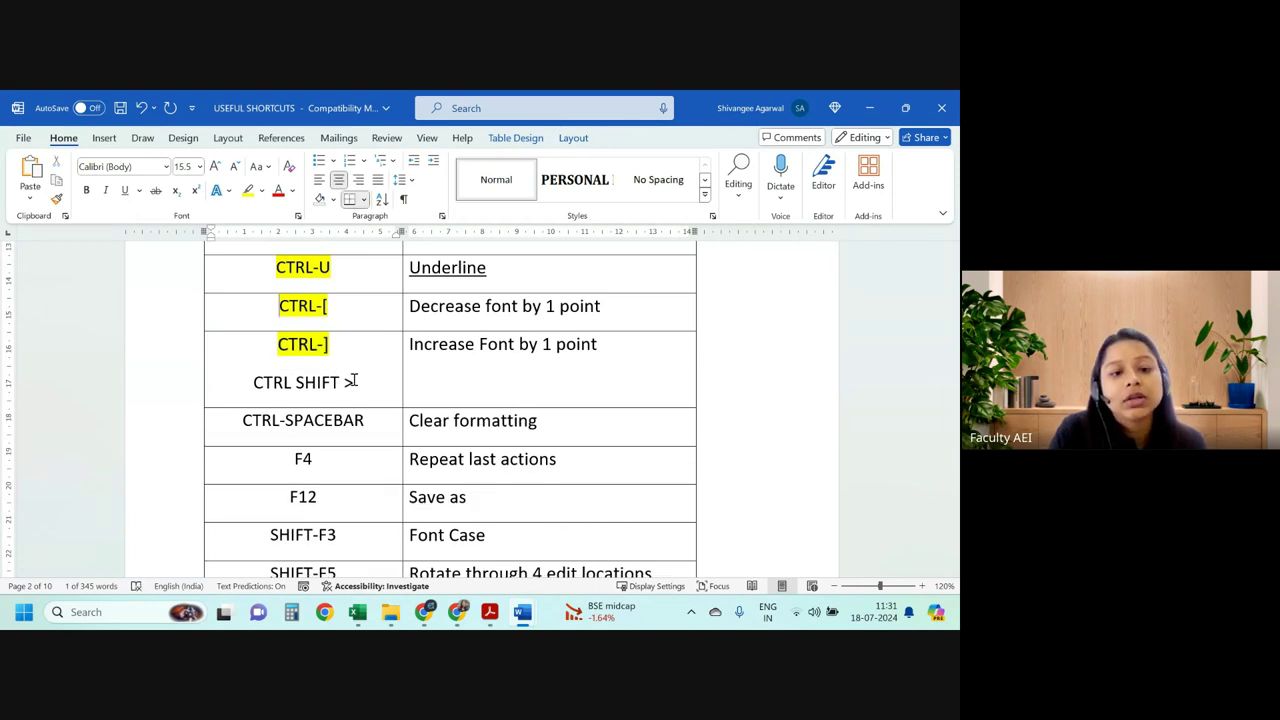
key(shift+Right)
key(shift+Right)
key(shift+Right)
key(shift+Right)
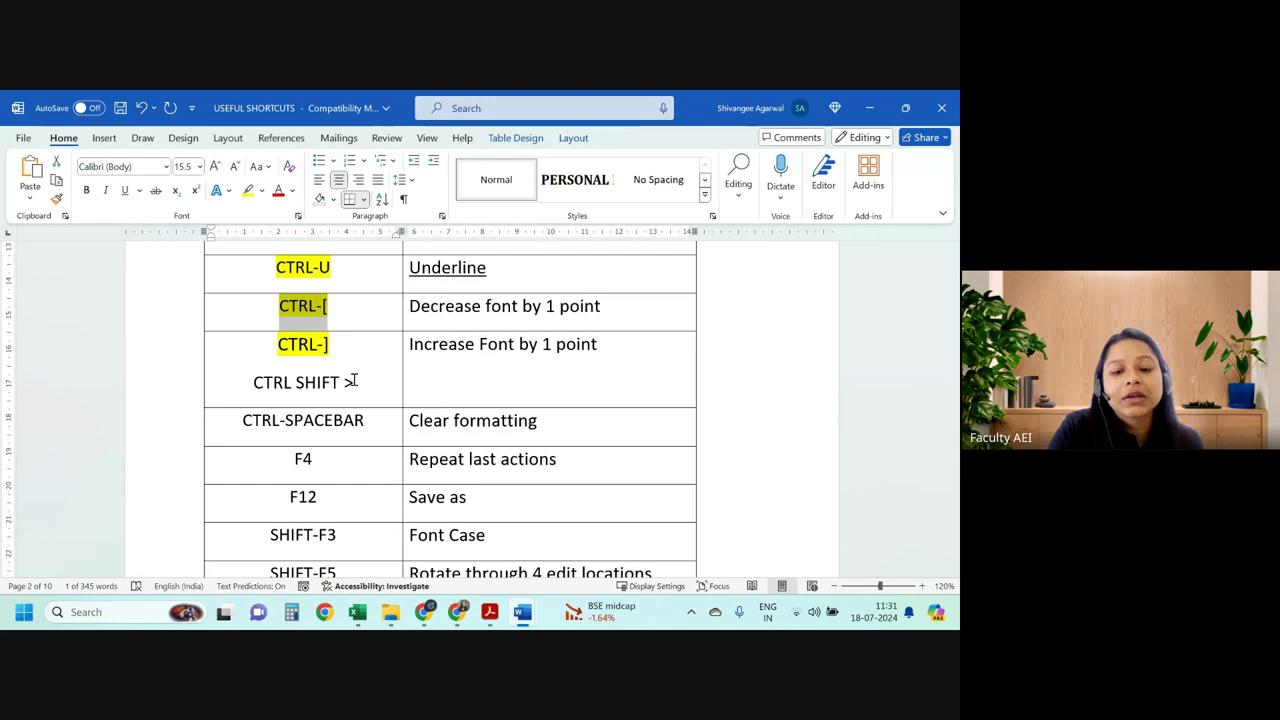
click(411, 337)
Scroll to the page-3 HOME/END navigation table and the Greek symbol lines below it.
scroll(403, 443, down, 3)
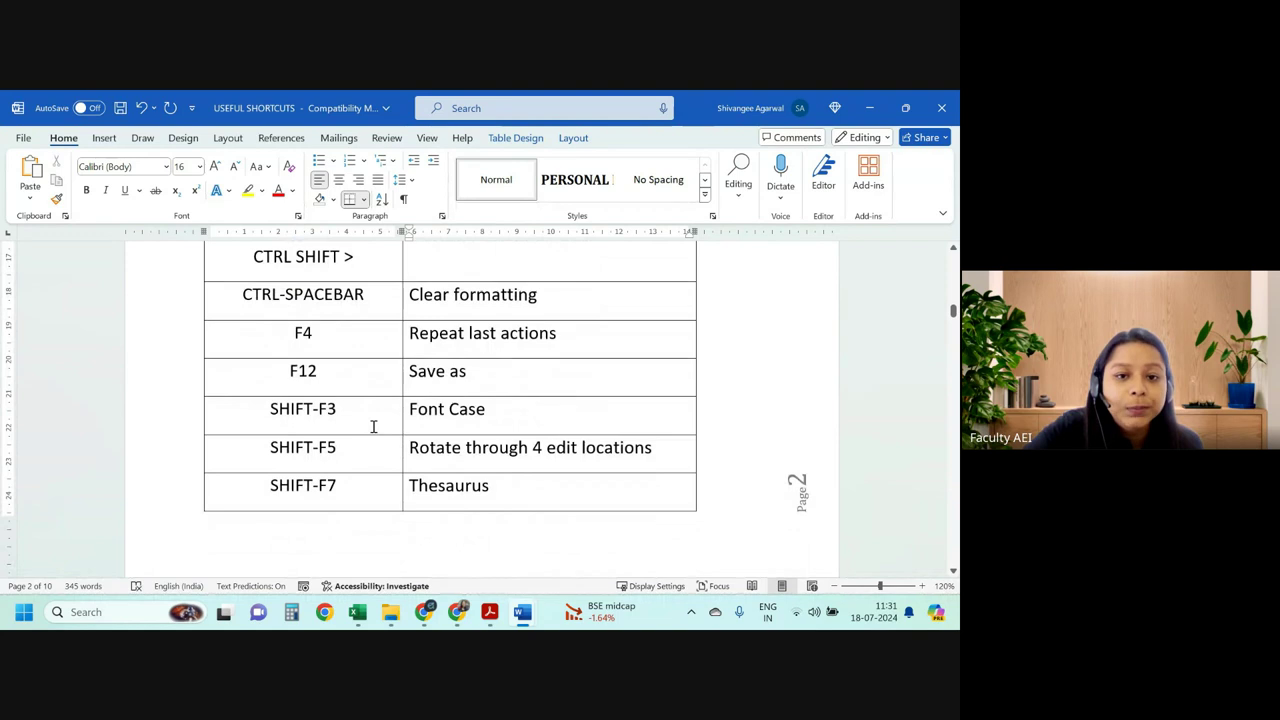
scroll(373, 427, down, 1)
scroll(372, 426, down, 6)
scroll(377, 426, down, 3)
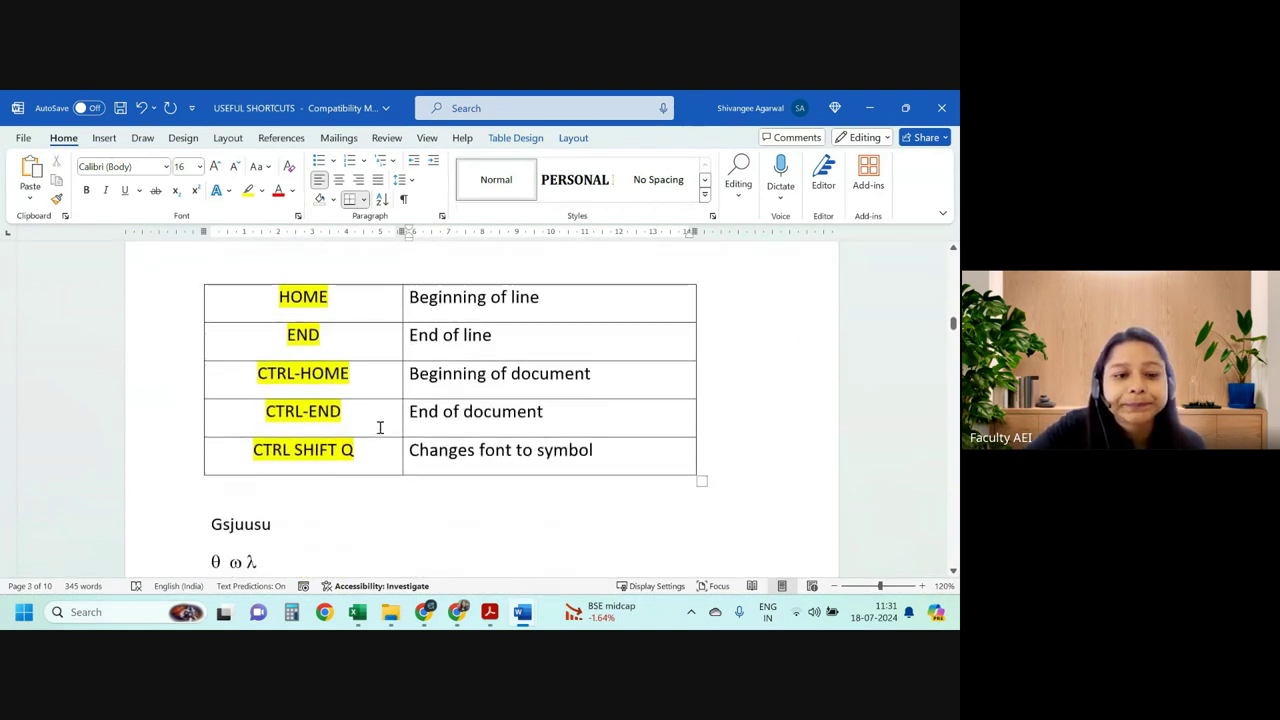
scroll(381, 427, up, 6)
scroll(381, 427, up, 1)
scroll(381, 427, up, 2)
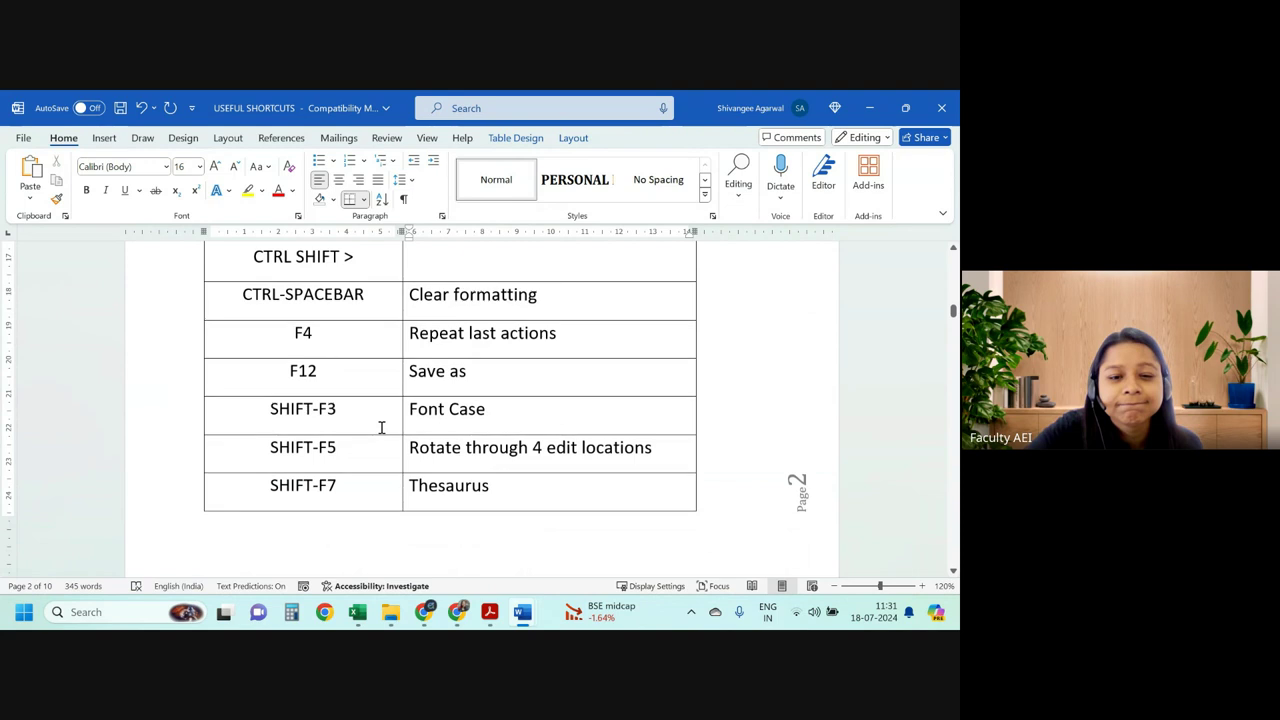
scroll(381, 427, down, 3)
scroll(381, 427, up, 1)
scroll(381, 427, up, 1)
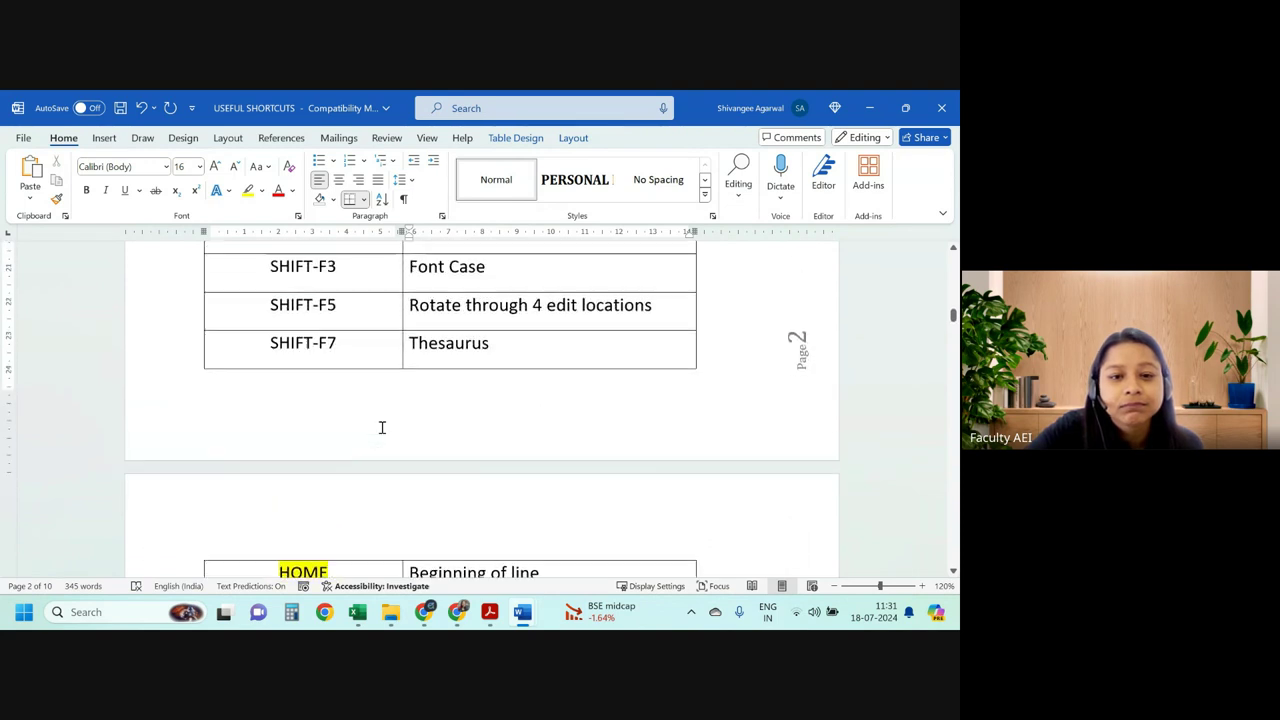
scroll(381, 427, up, 2)
scroll(381, 427, down, 2)
scroll(381, 427, down, 3)
scroll(381, 427, down, 1)
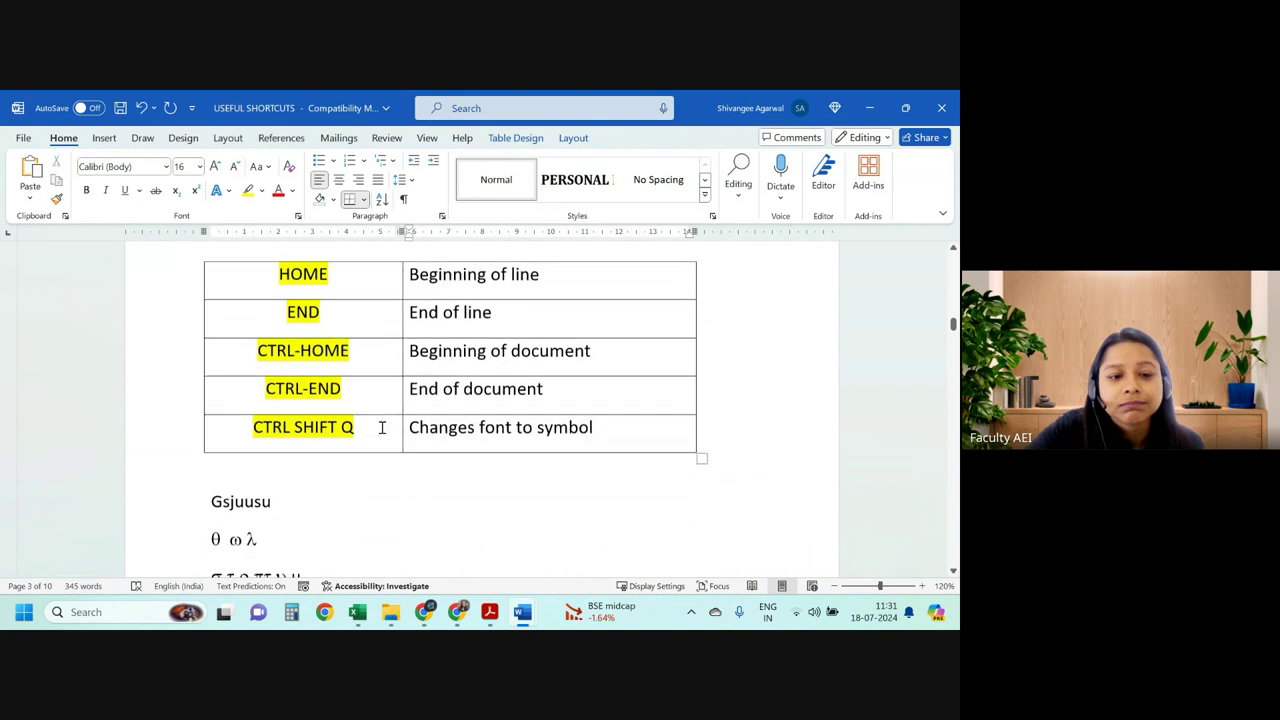
scroll(397, 333, up, 1)
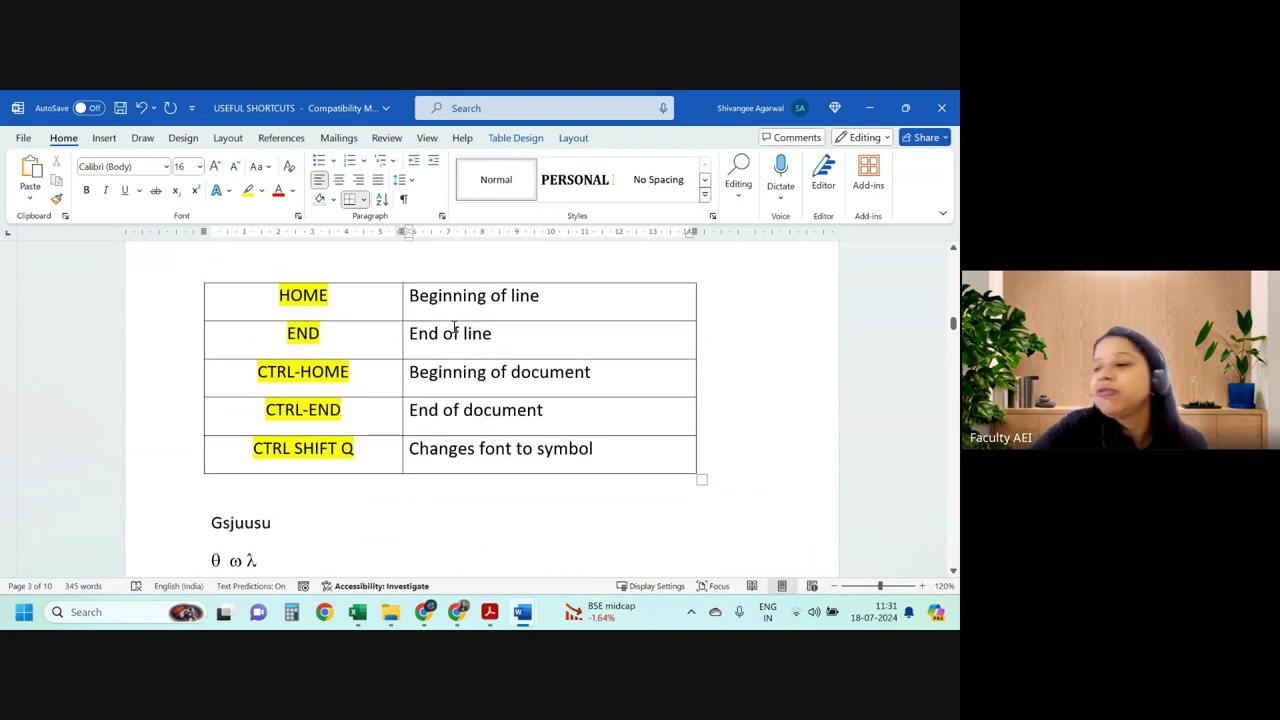
scroll(434, 340, down, 1)
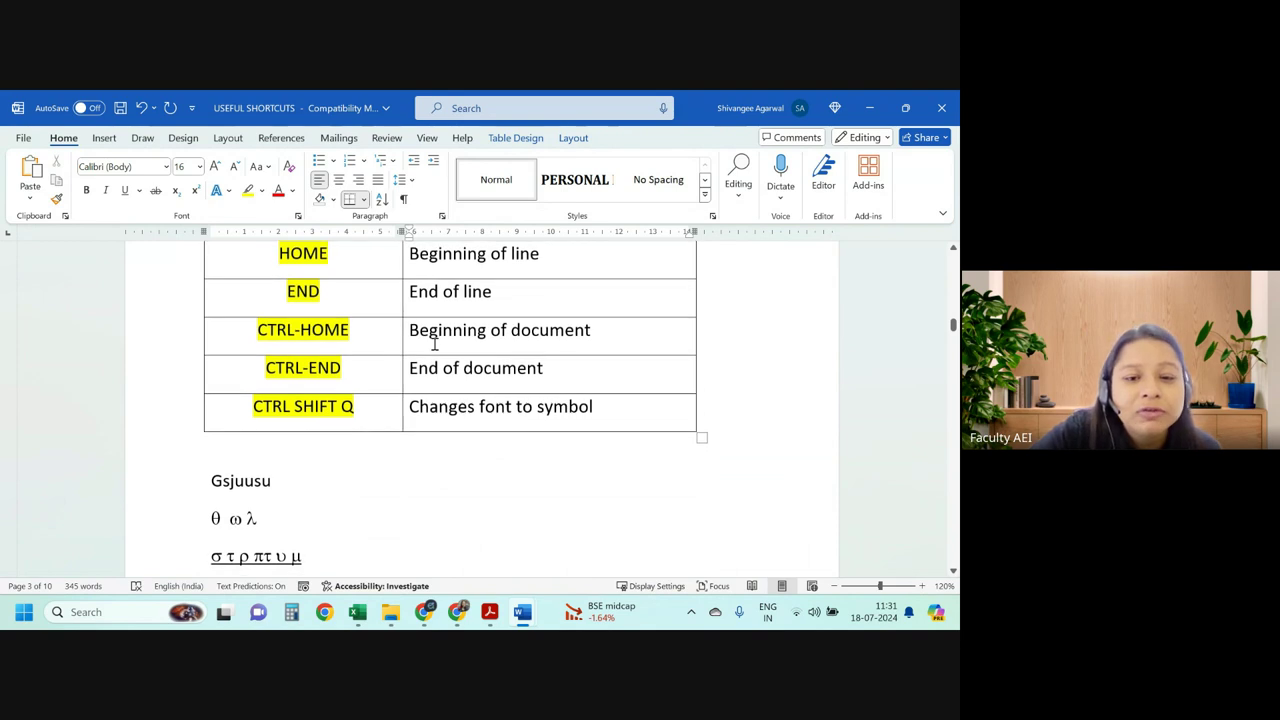
scroll(414, 449, down, 1)
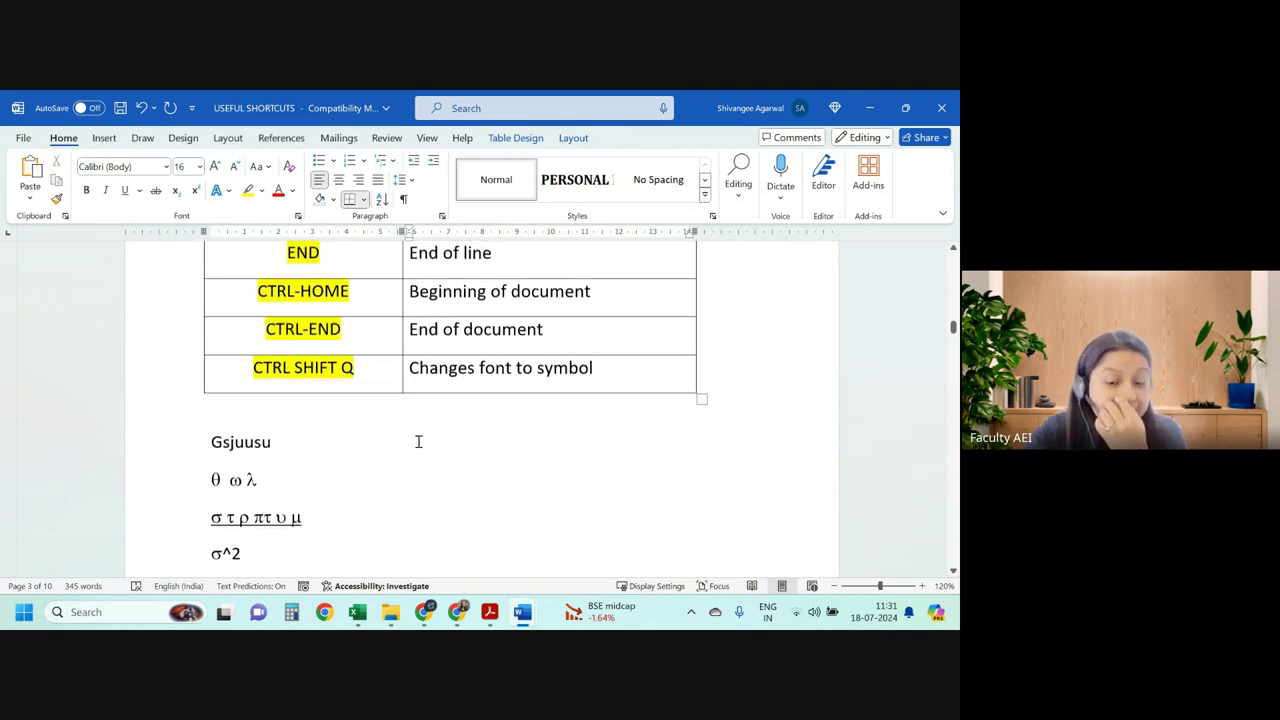
scroll(417, 440, down, 1)
Select the CTRL SHIFT Q text in the table's last row.
drag(585, 328, 277, 337)
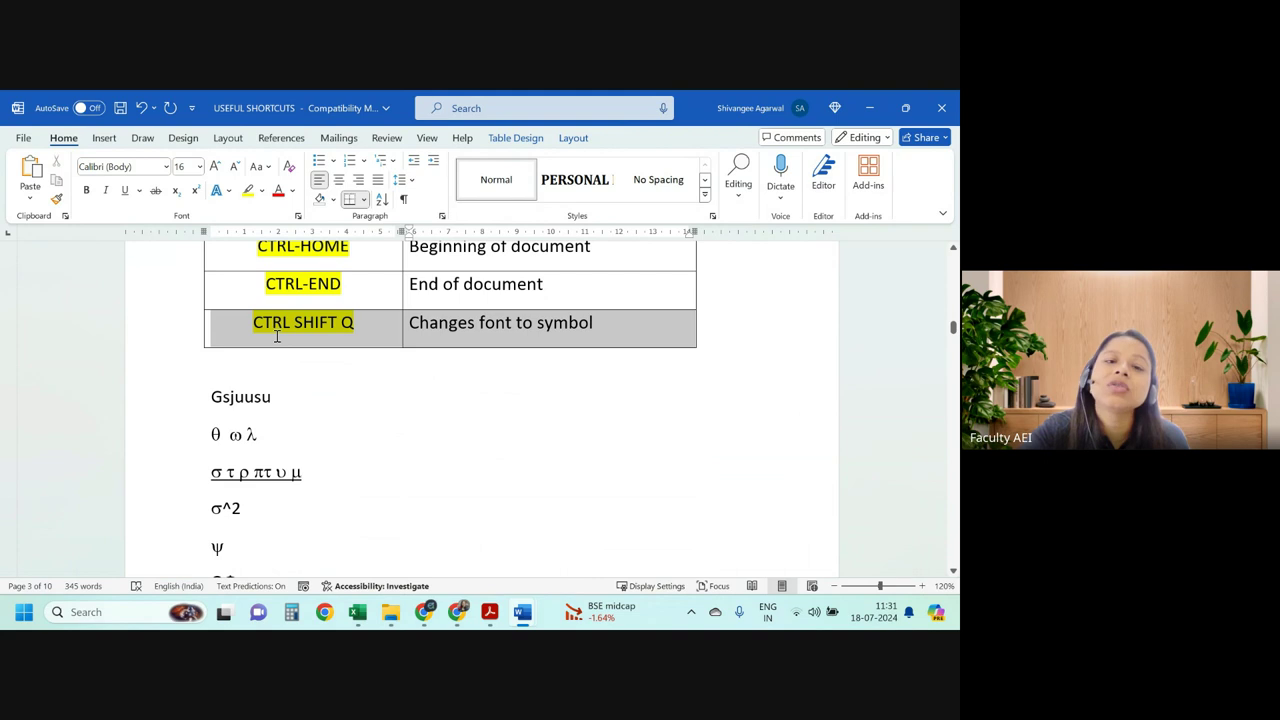
click(274, 341)
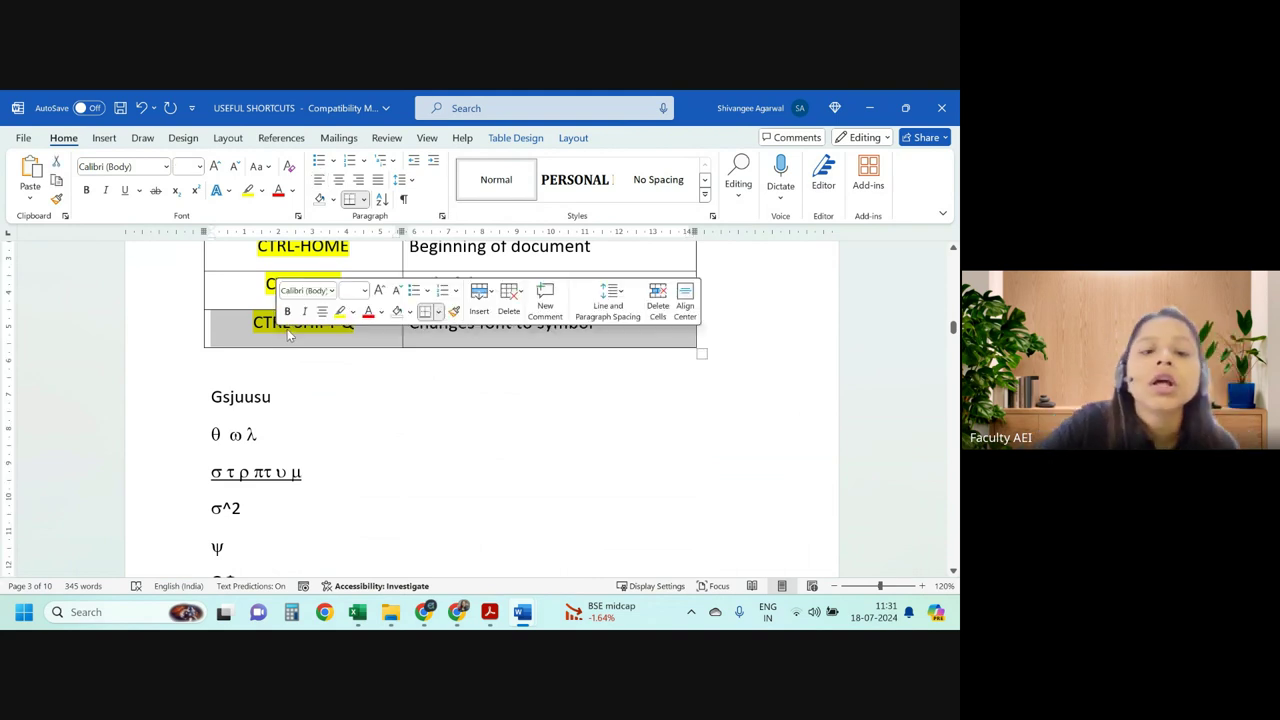
drag(253, 323, 357, 324)
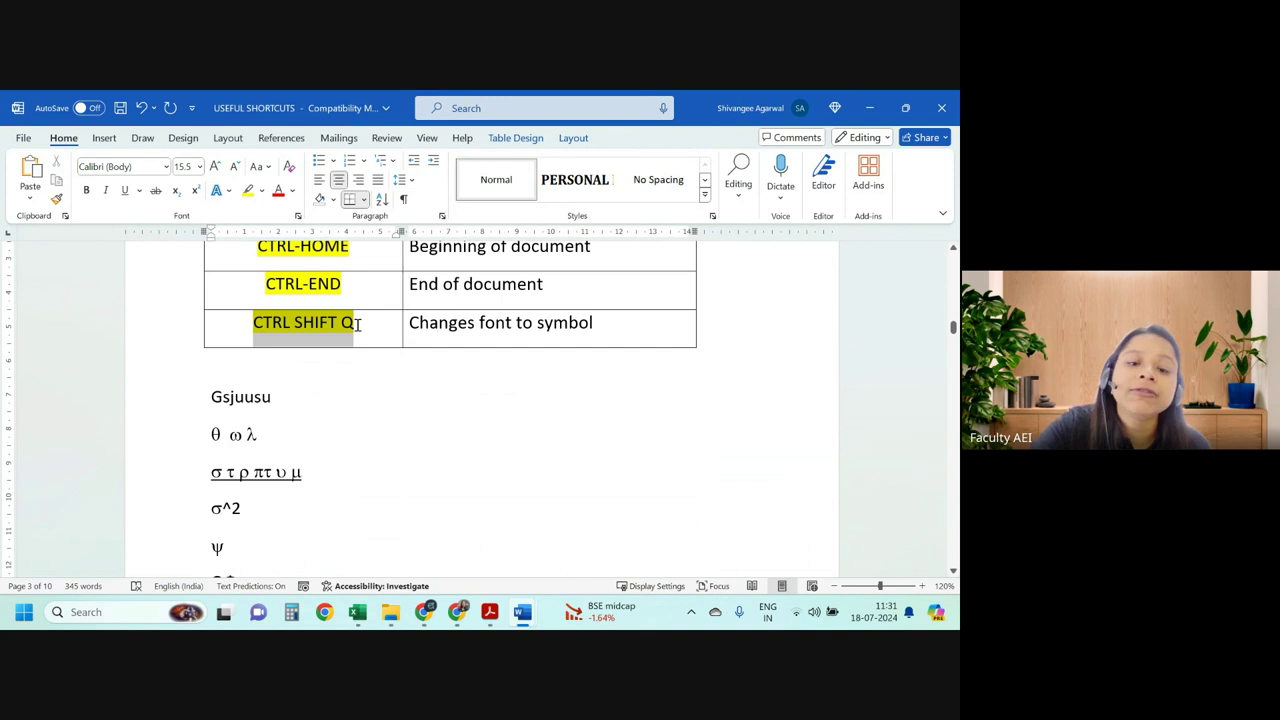
Add a new line 'Annuity contingencies' below Gsjuusu and check its font.
click(293, 398)
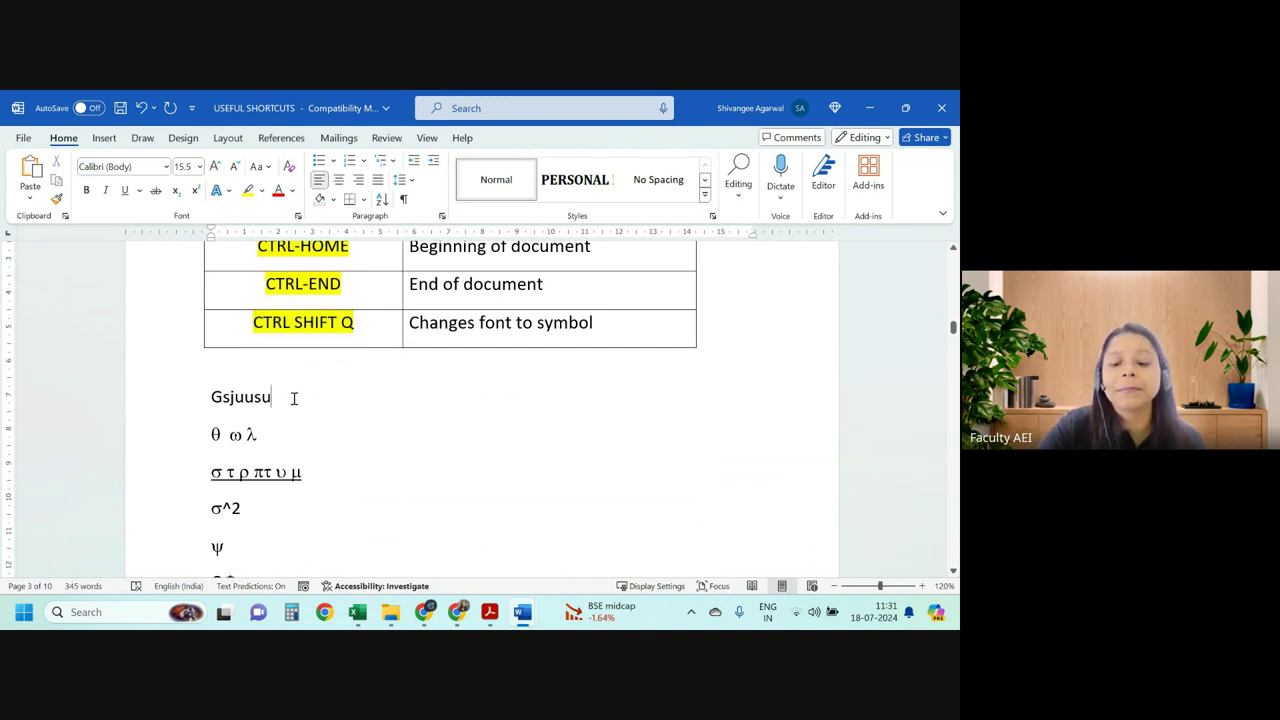
key(Return)
key(Return)
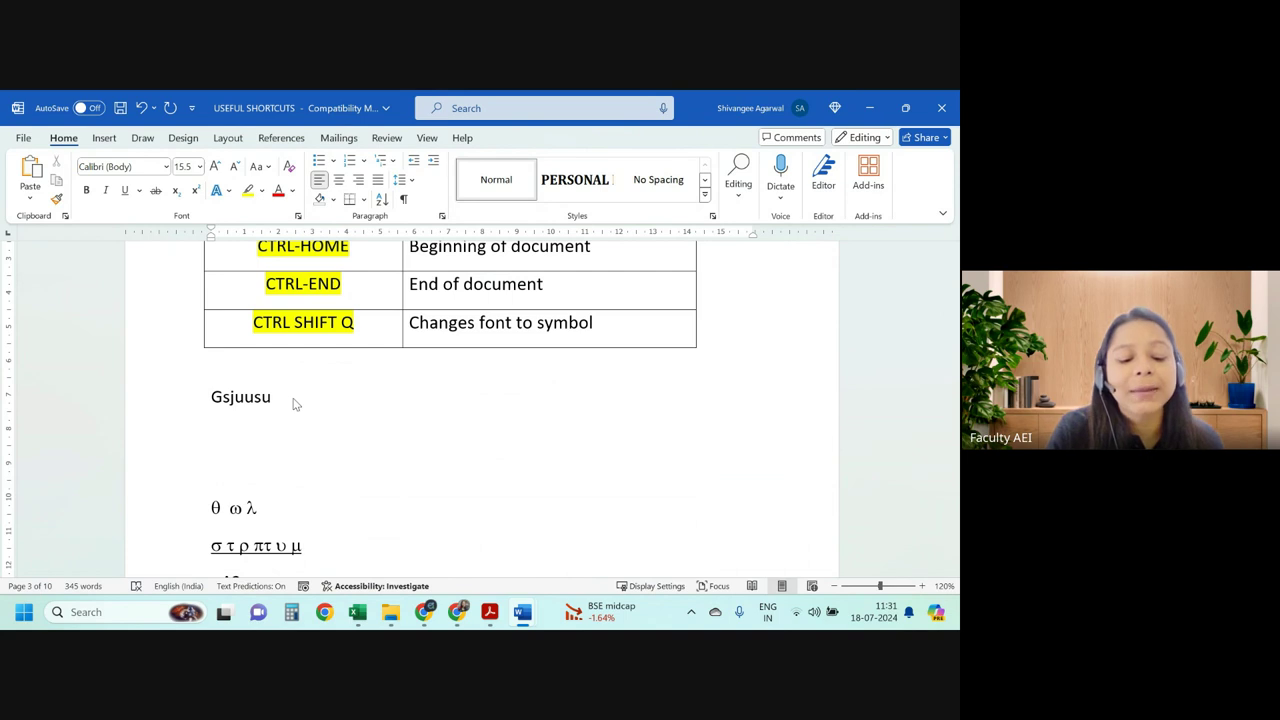
text(annuity )
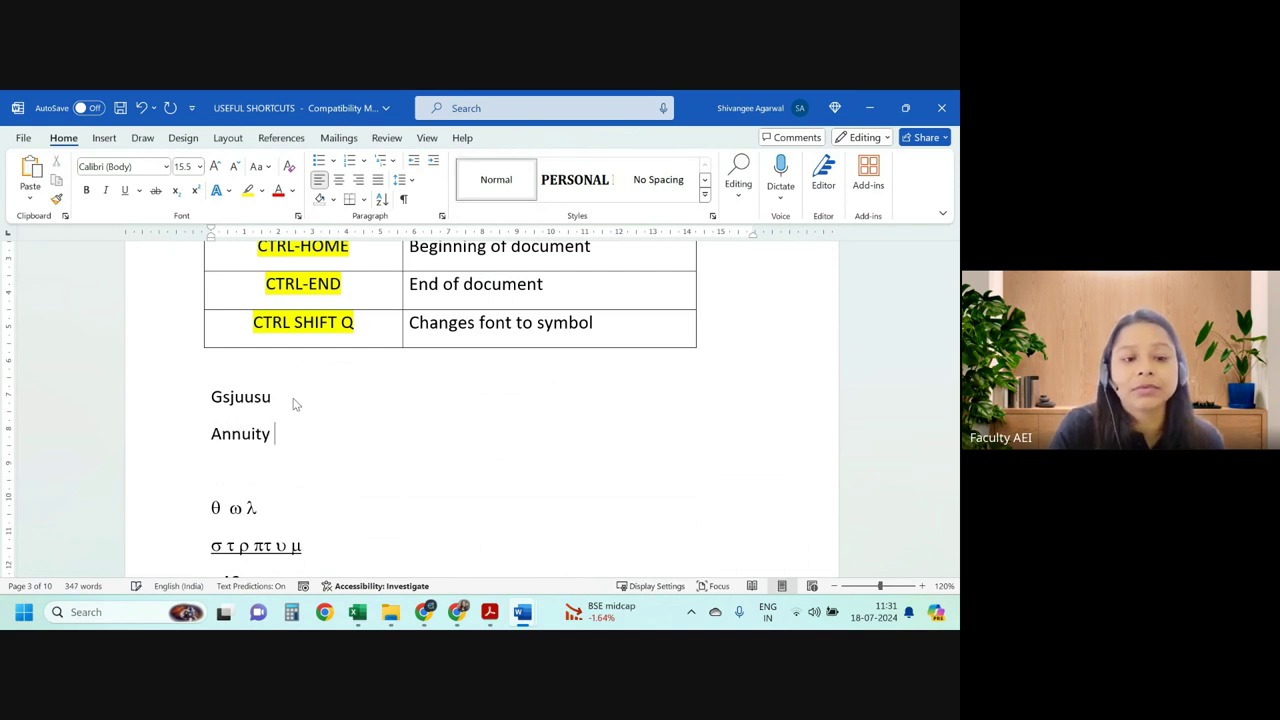
text(contin)
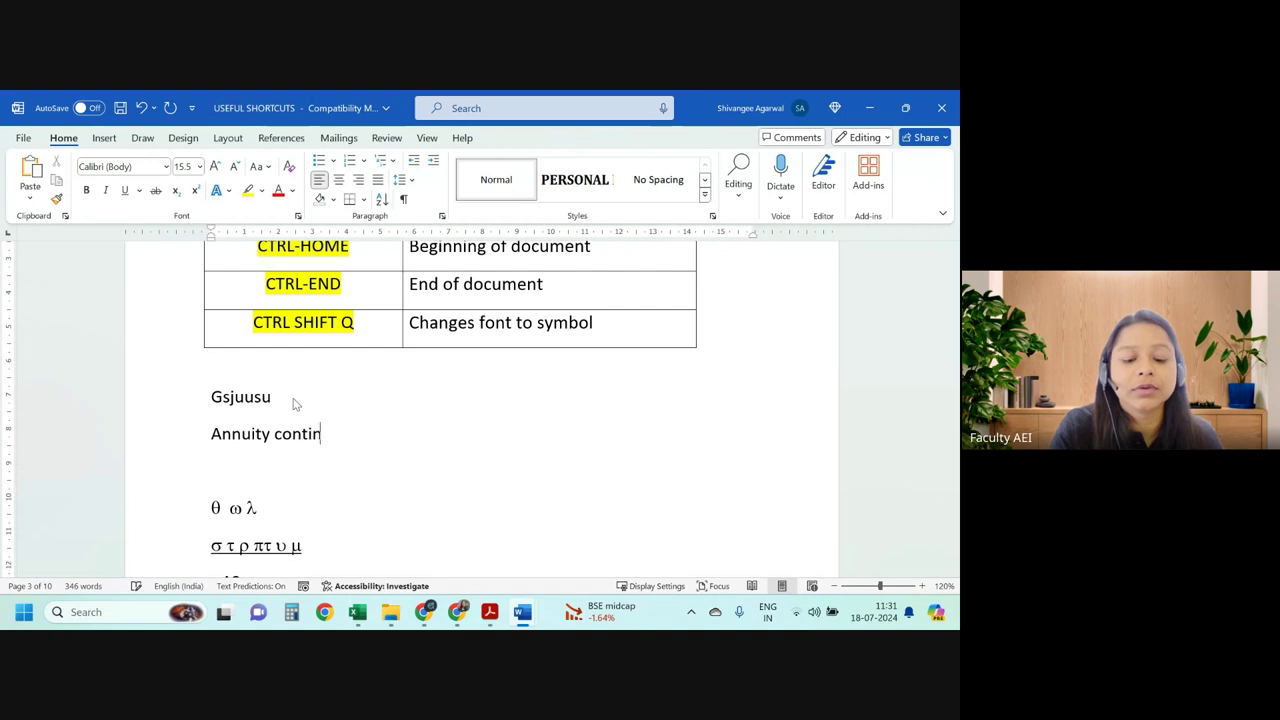
key(BackSpace)
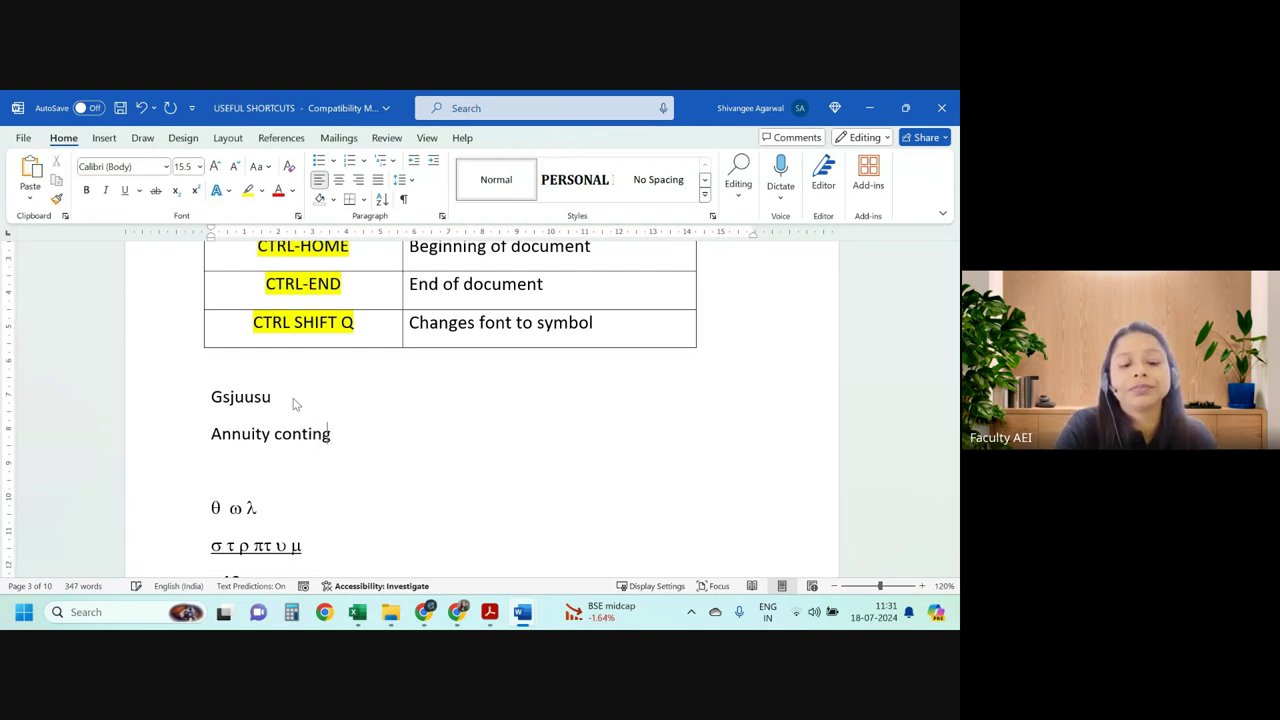
key(BackSpace)
key(BackSpace)
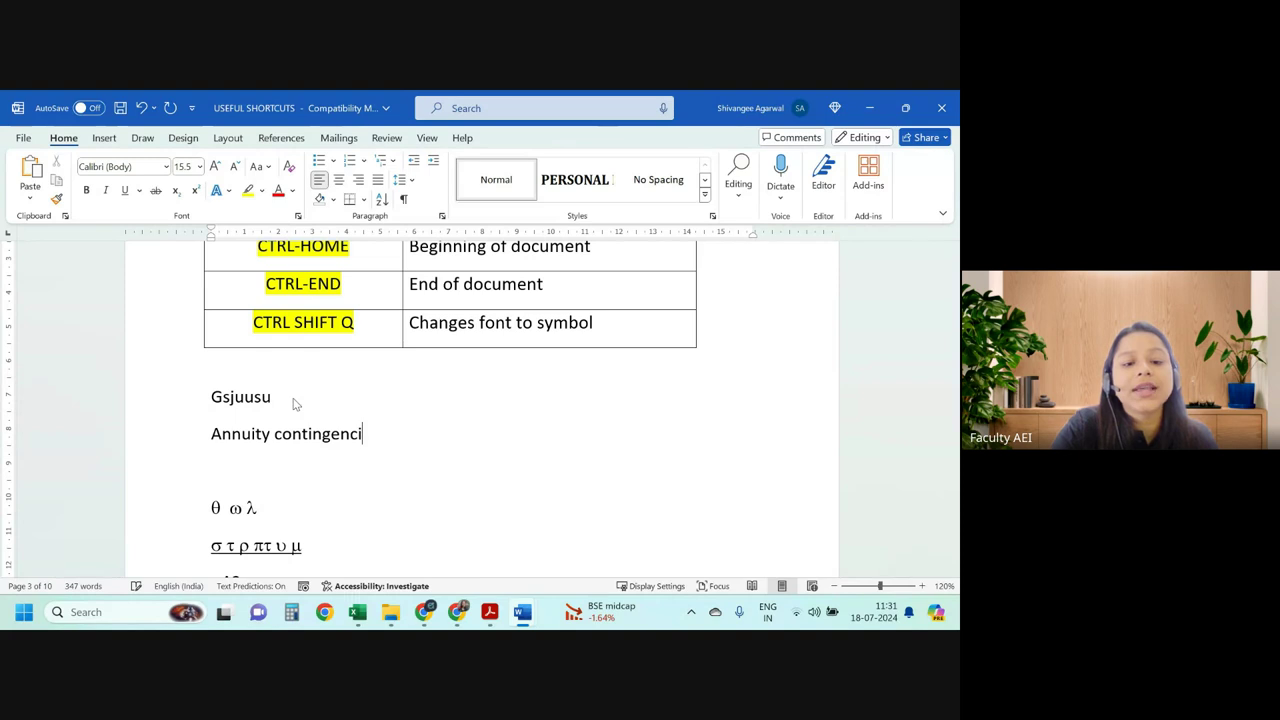
text(es)
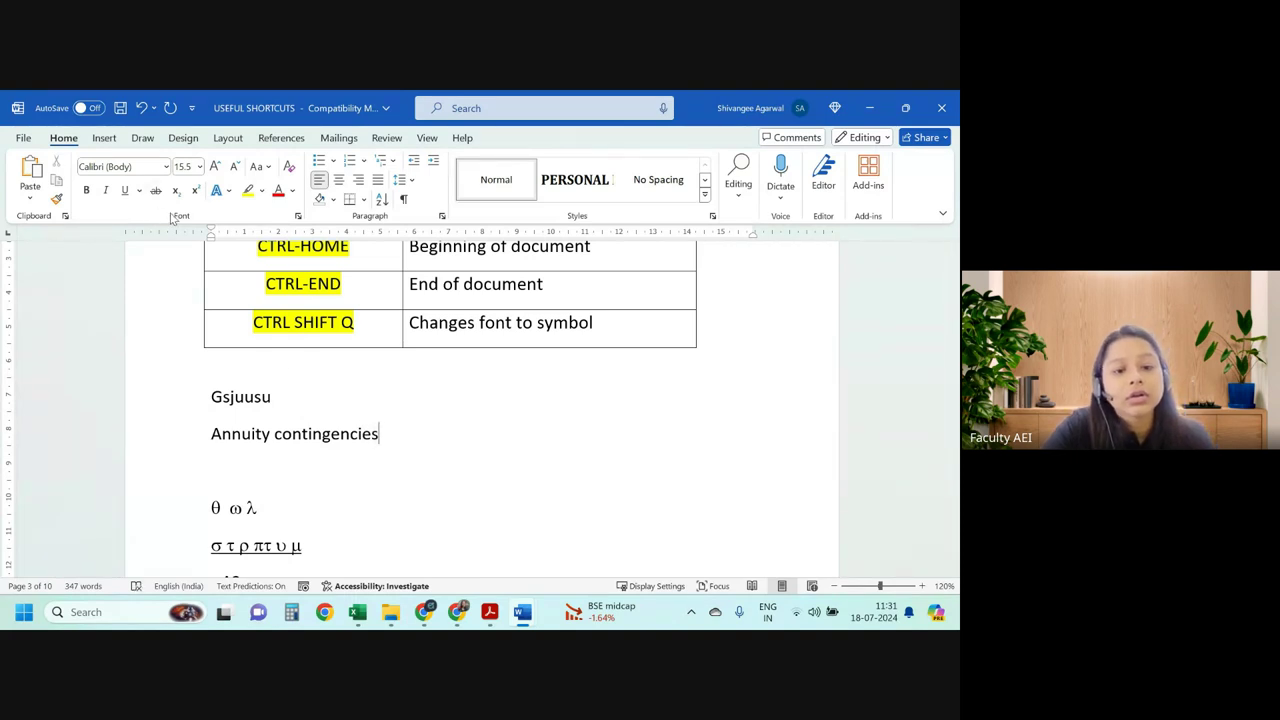
click(88, 167)
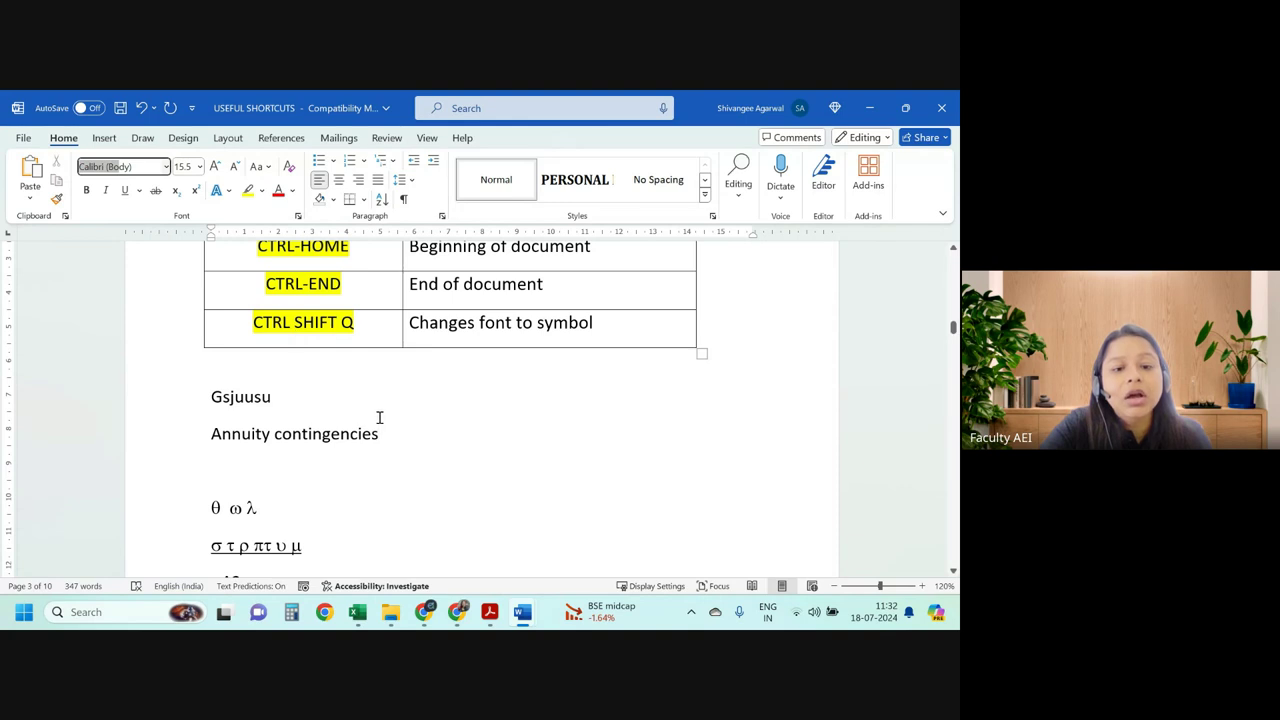
click(416, 438)
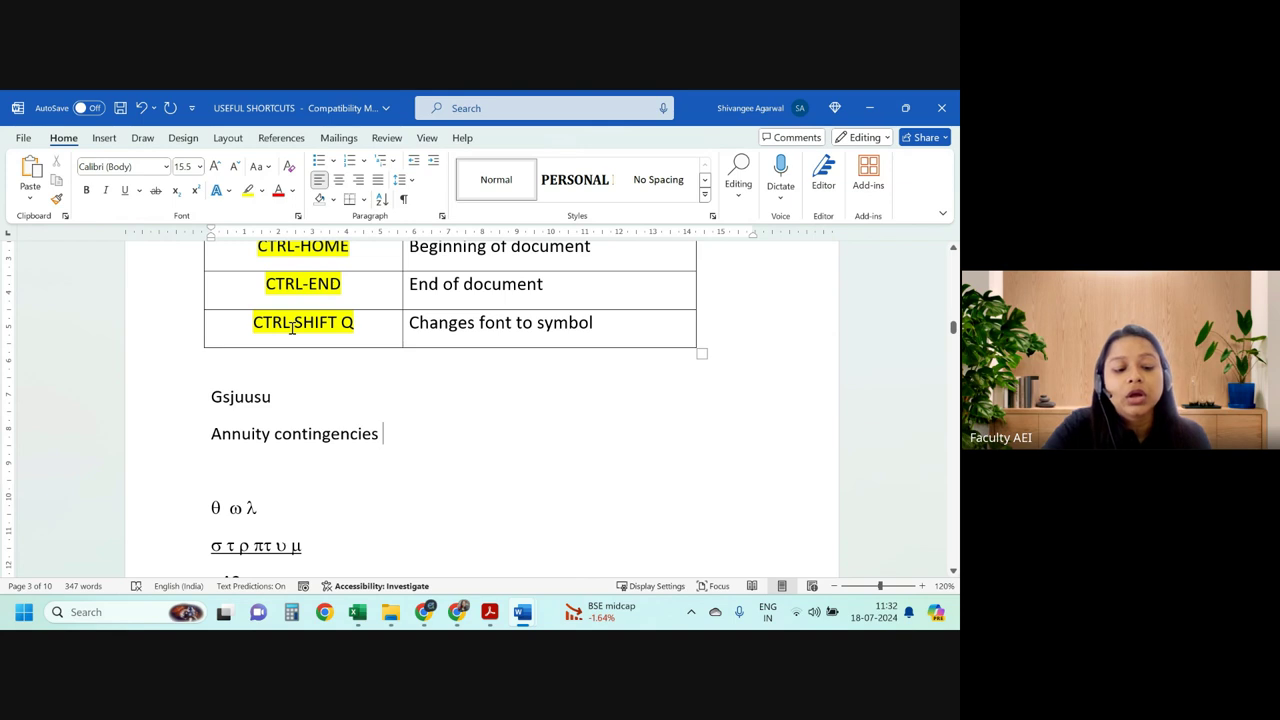
Append the Greek letters μ, λ and σ using Ctrl+Shift+Q before m, l and s.
key(ctrl+shift+q)
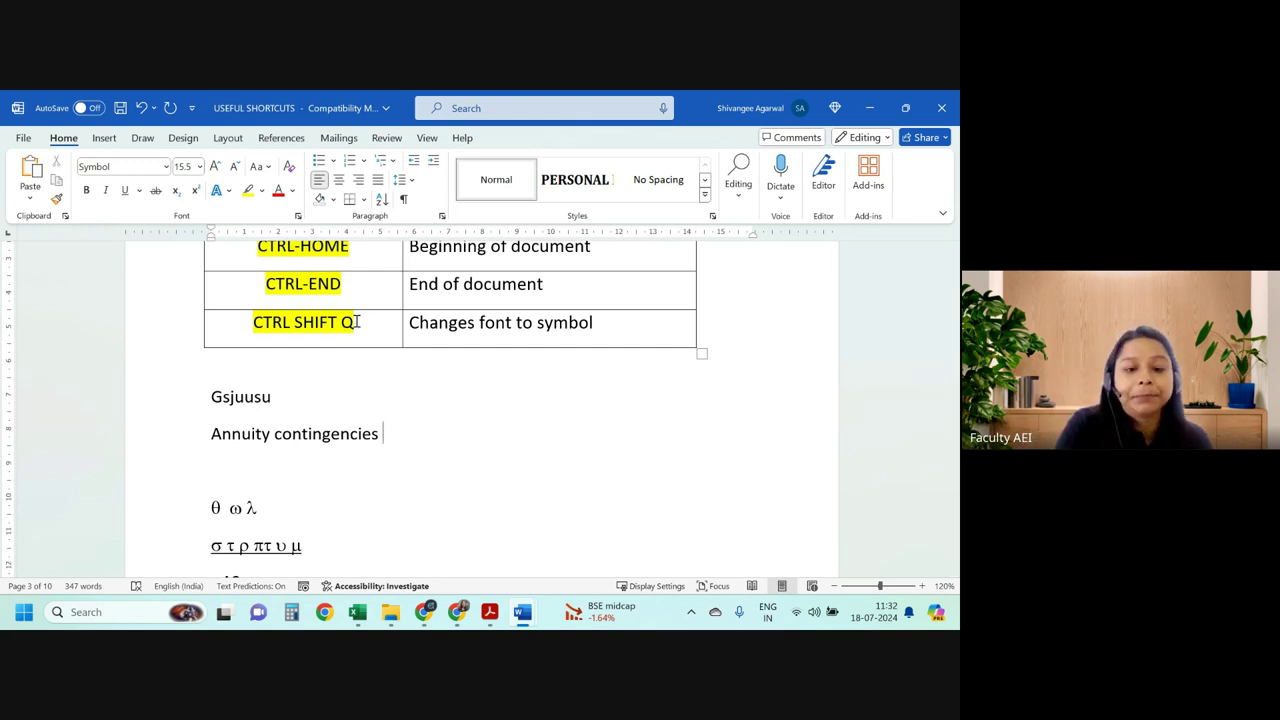
text(m)
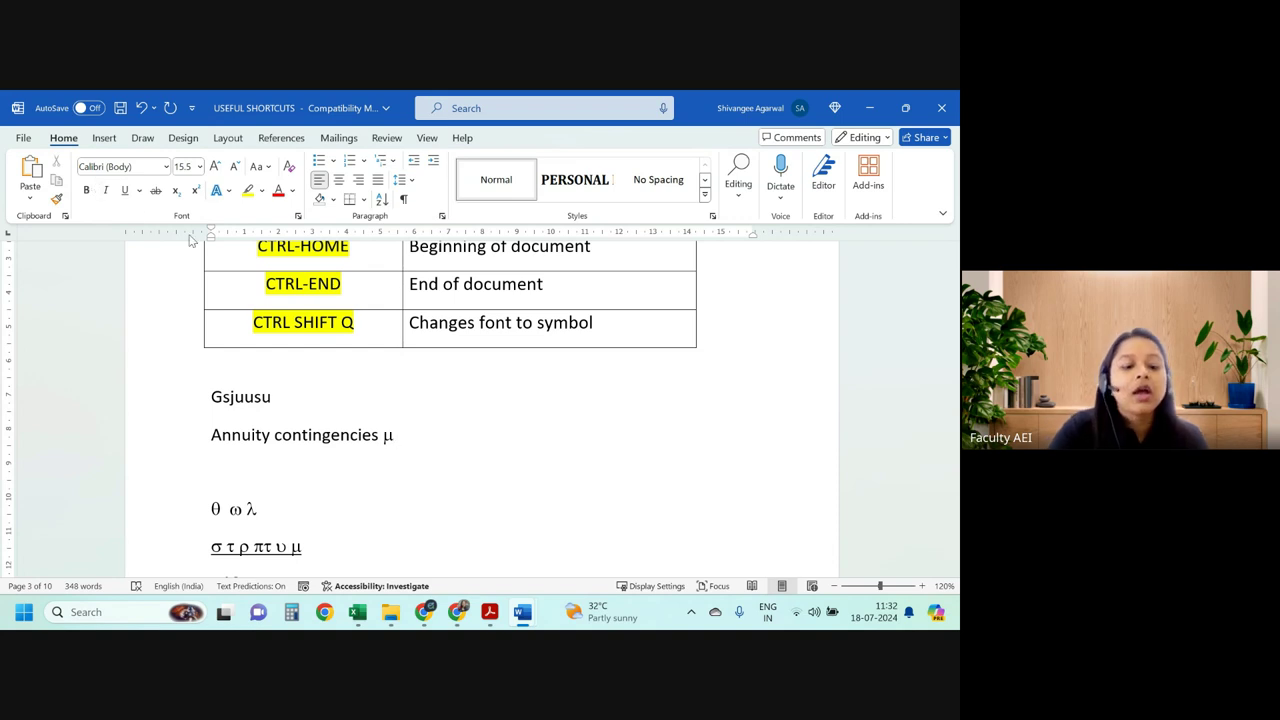
key(ctrl+shift+q)
text(l)
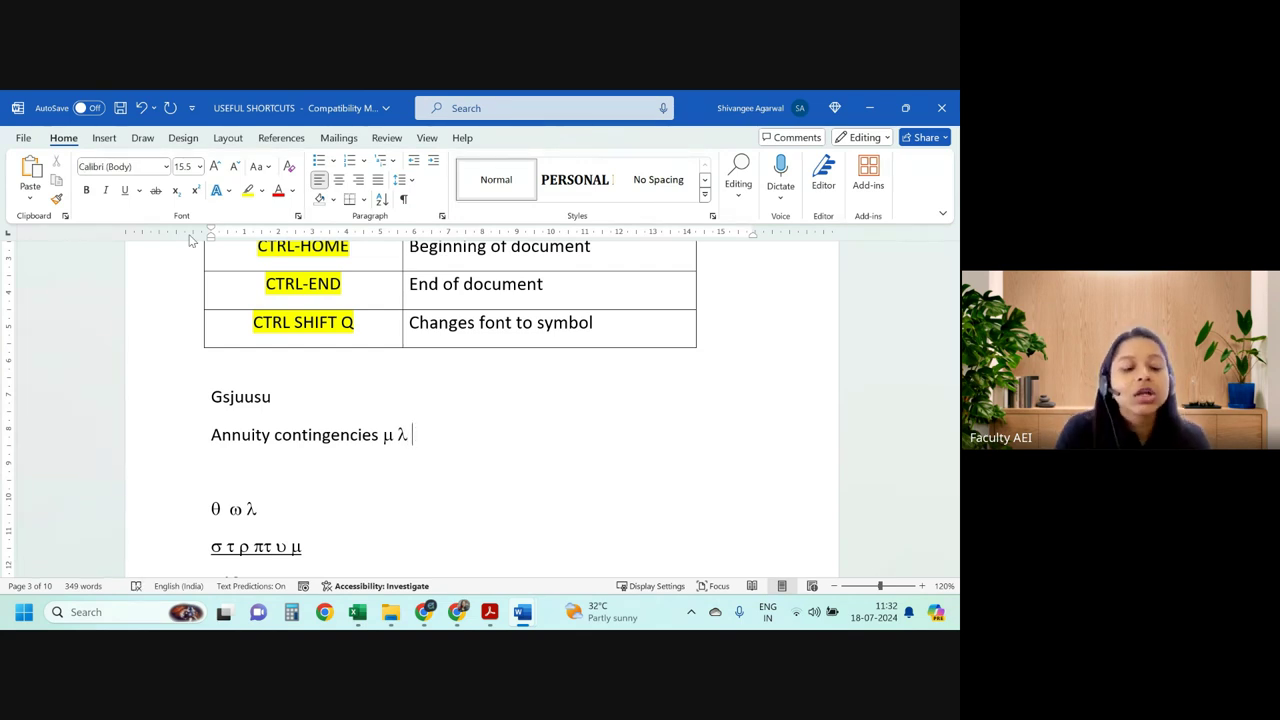
key(ctrl+shift+q)
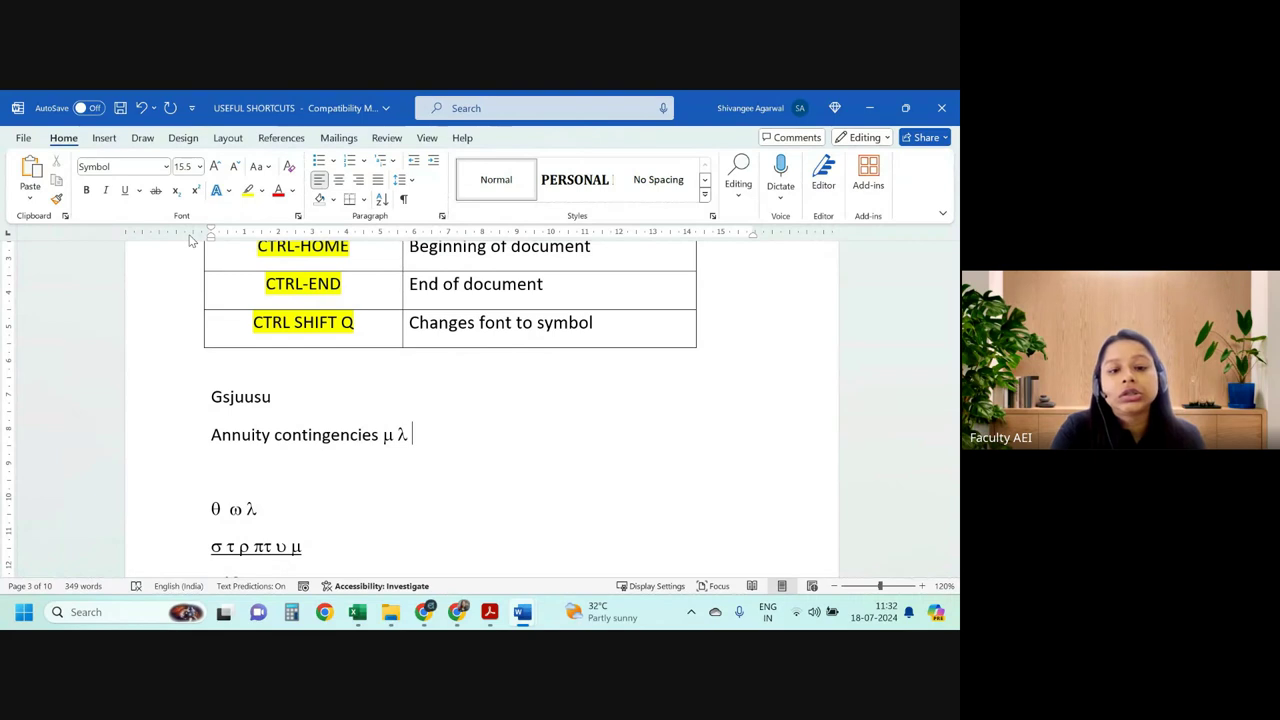
text(s)
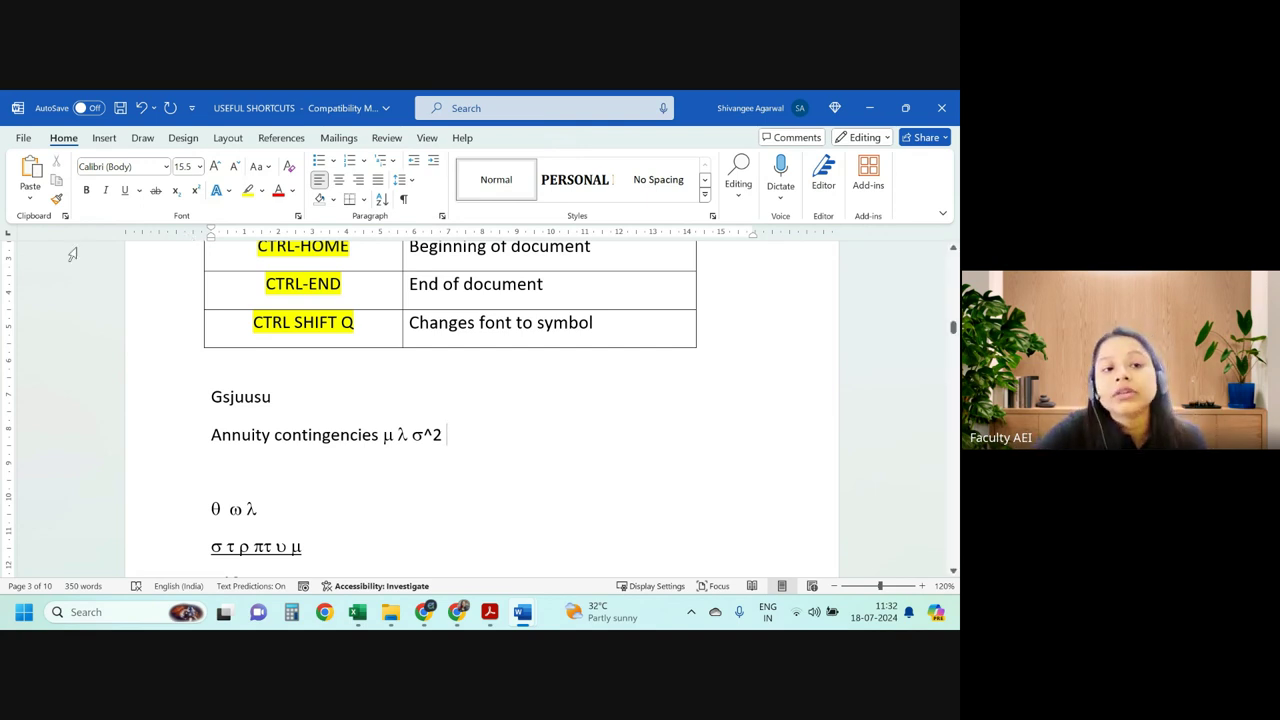
click(104, 138)
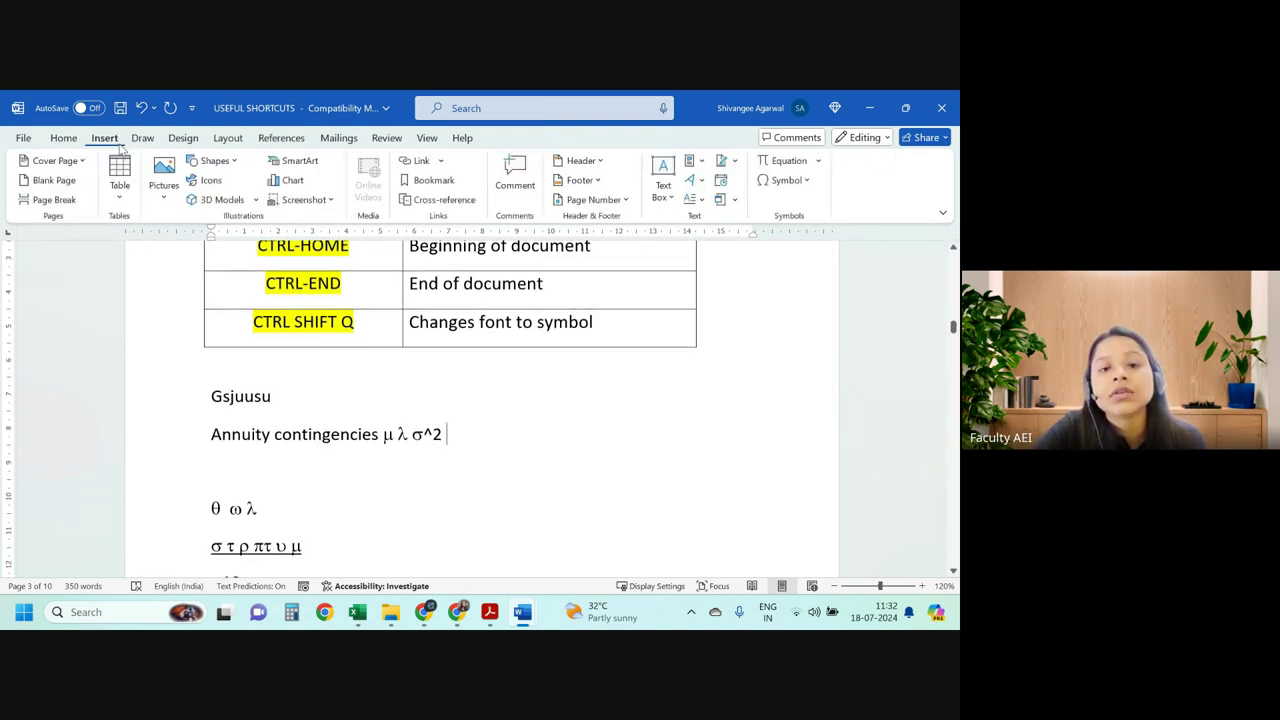
click(786, 180)
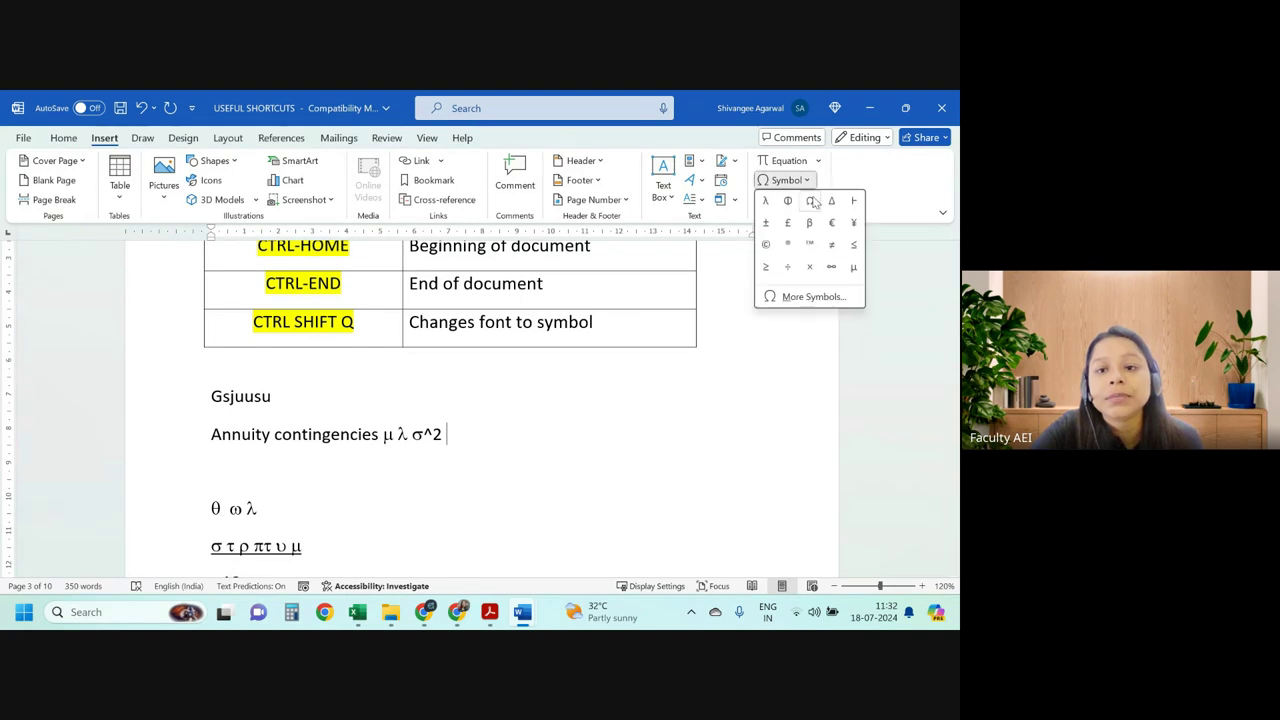
click(795, 296)
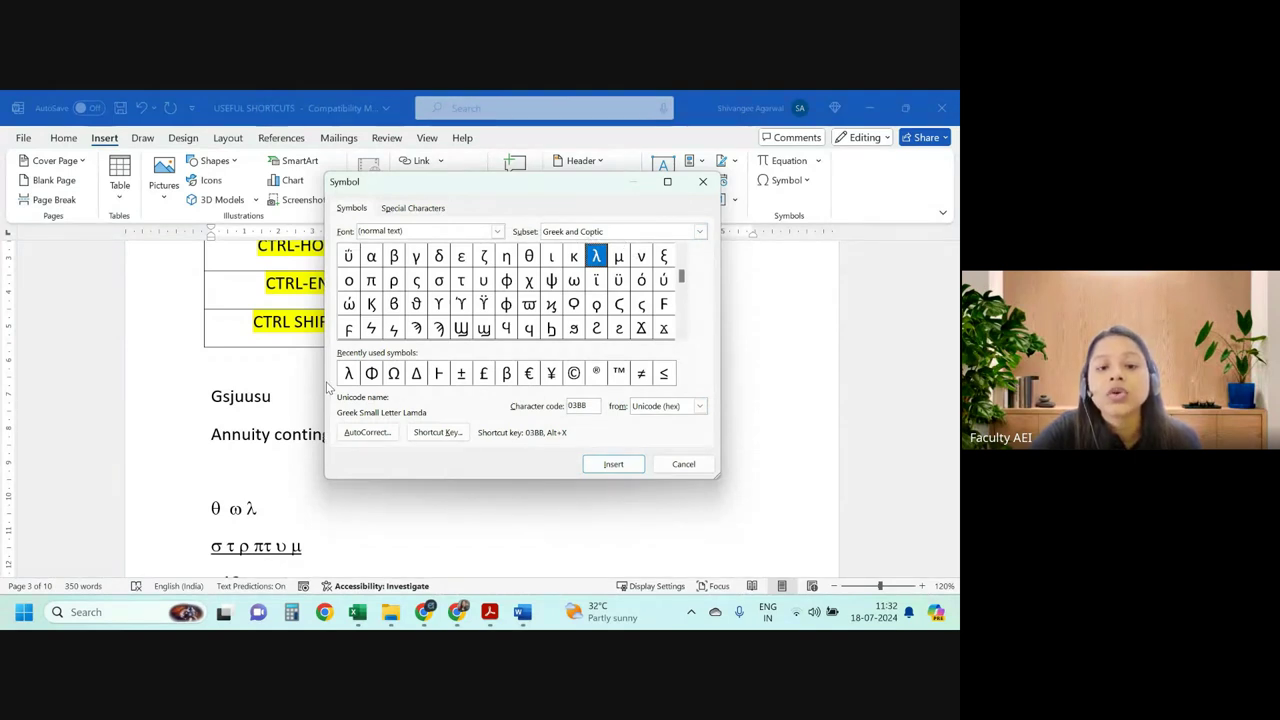
click(683, 464)
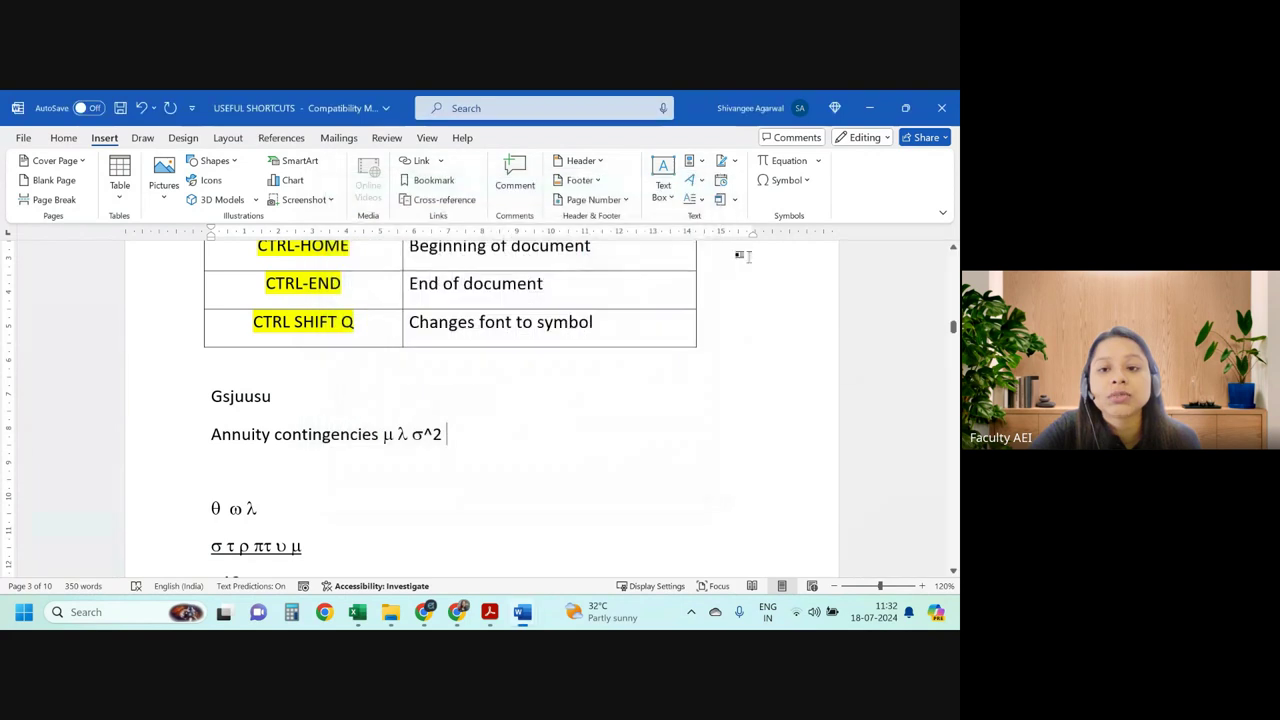
click(784, 180)
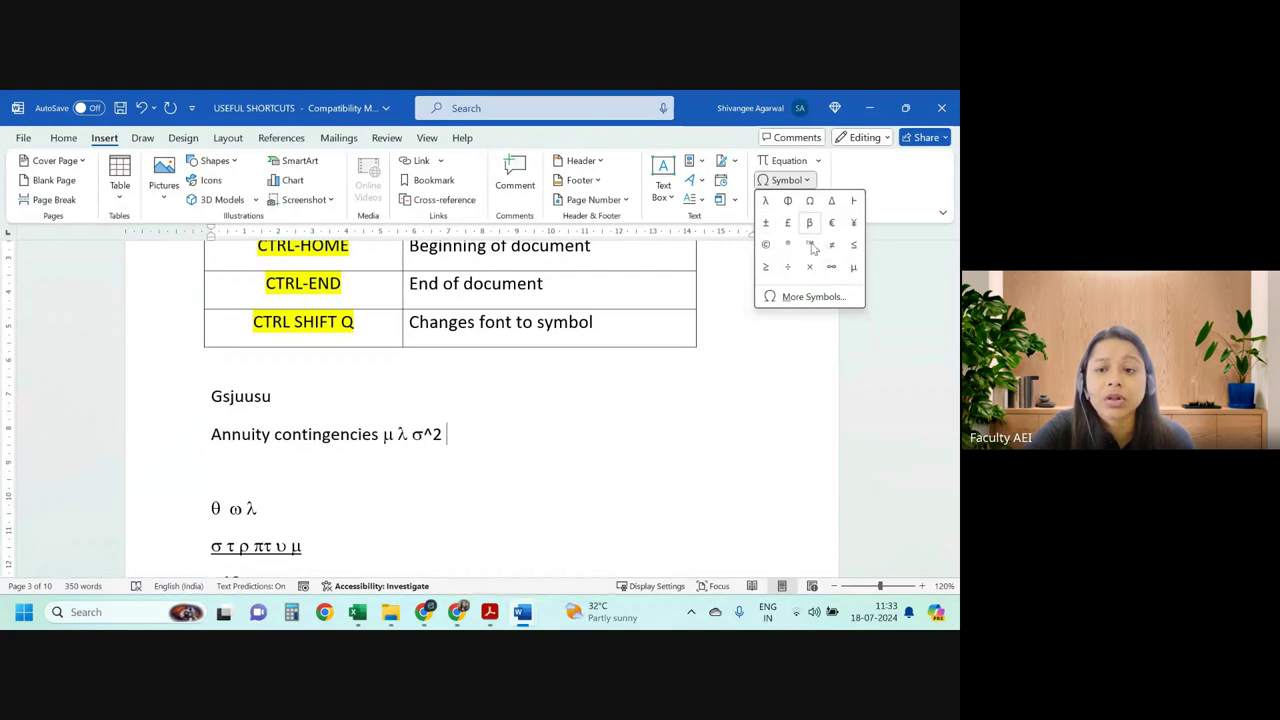
click(520, 462)
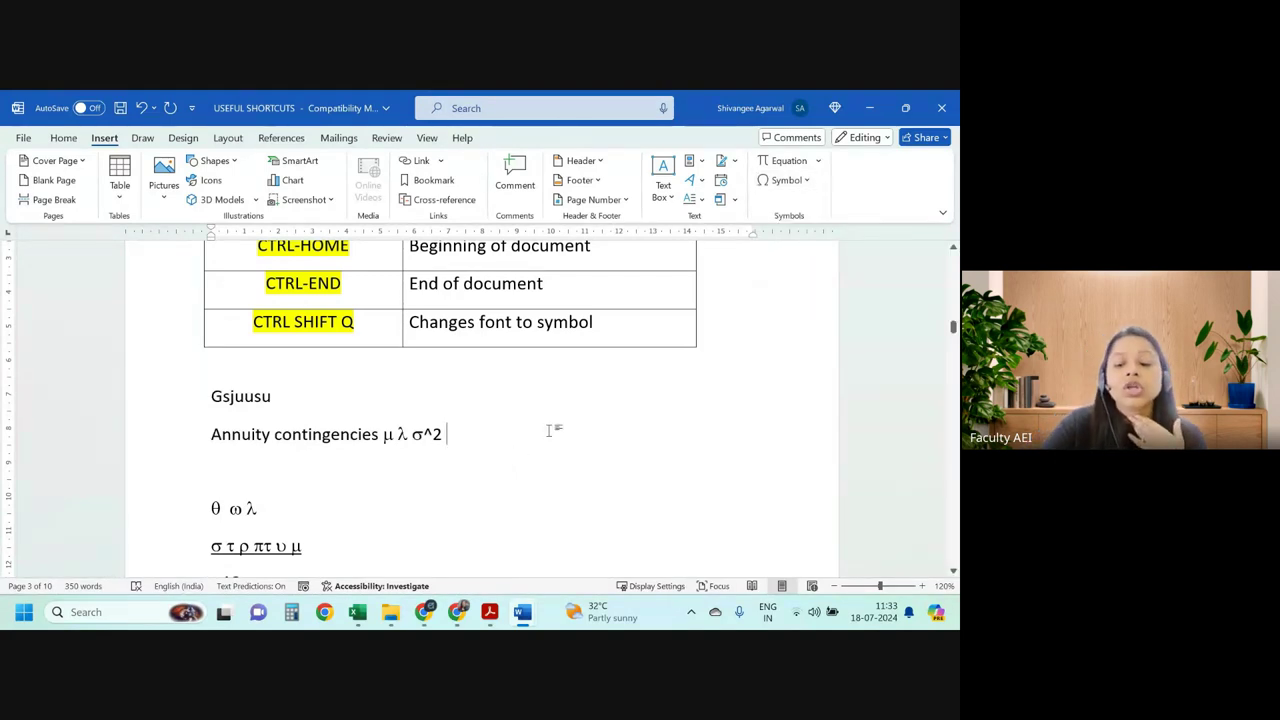
key(Delete)
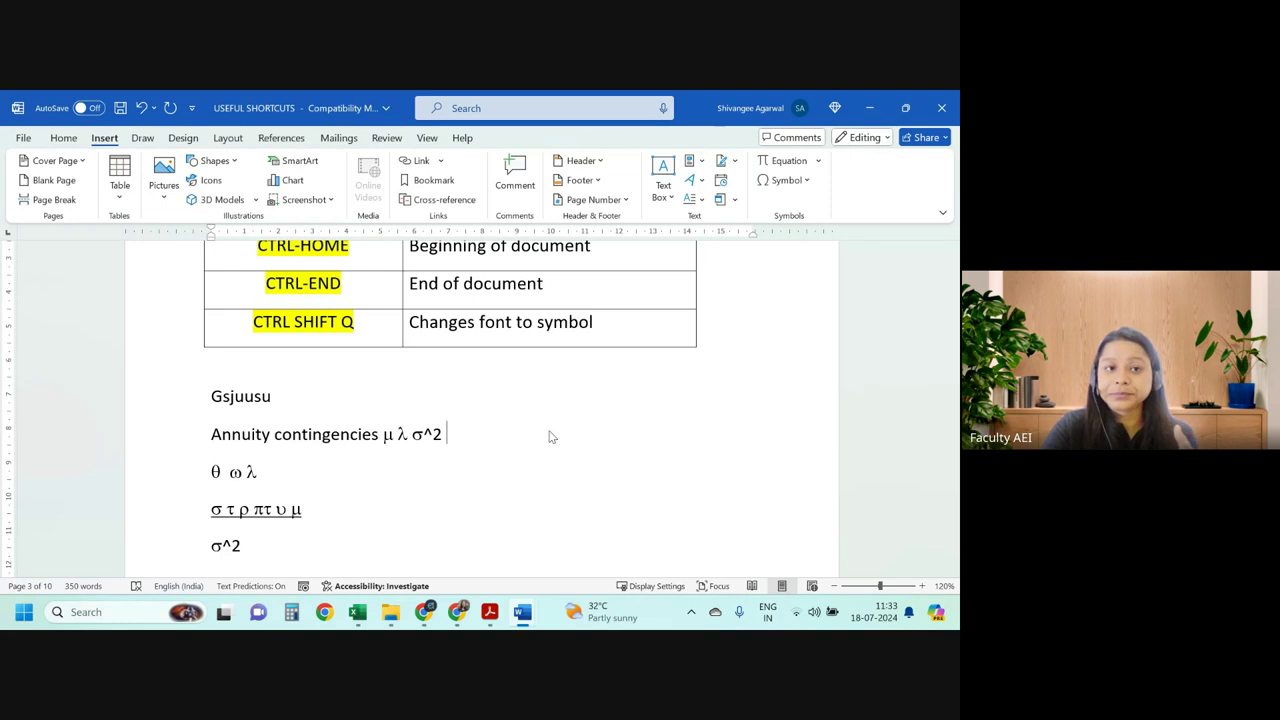
key(Return)
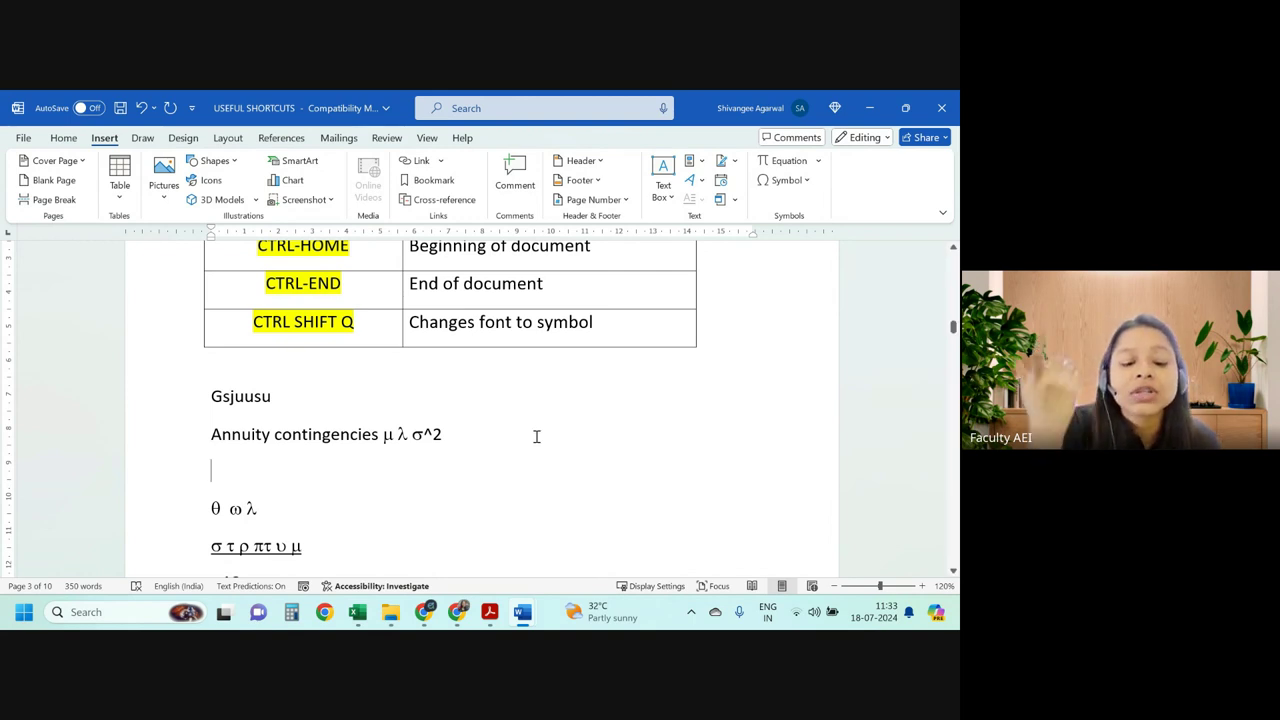
Remove the accidental Greek characters and set the new line back to Calibri.
text(ini)
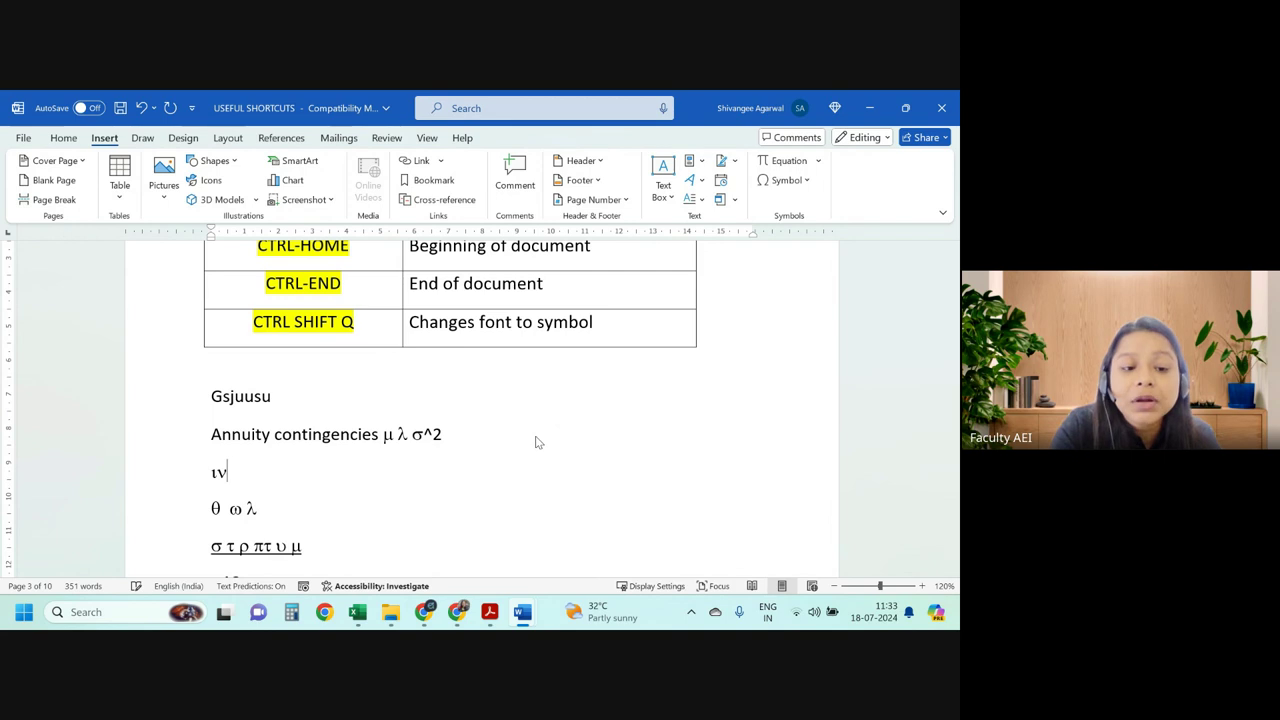
key(BackSpace)
key(BackSpace)
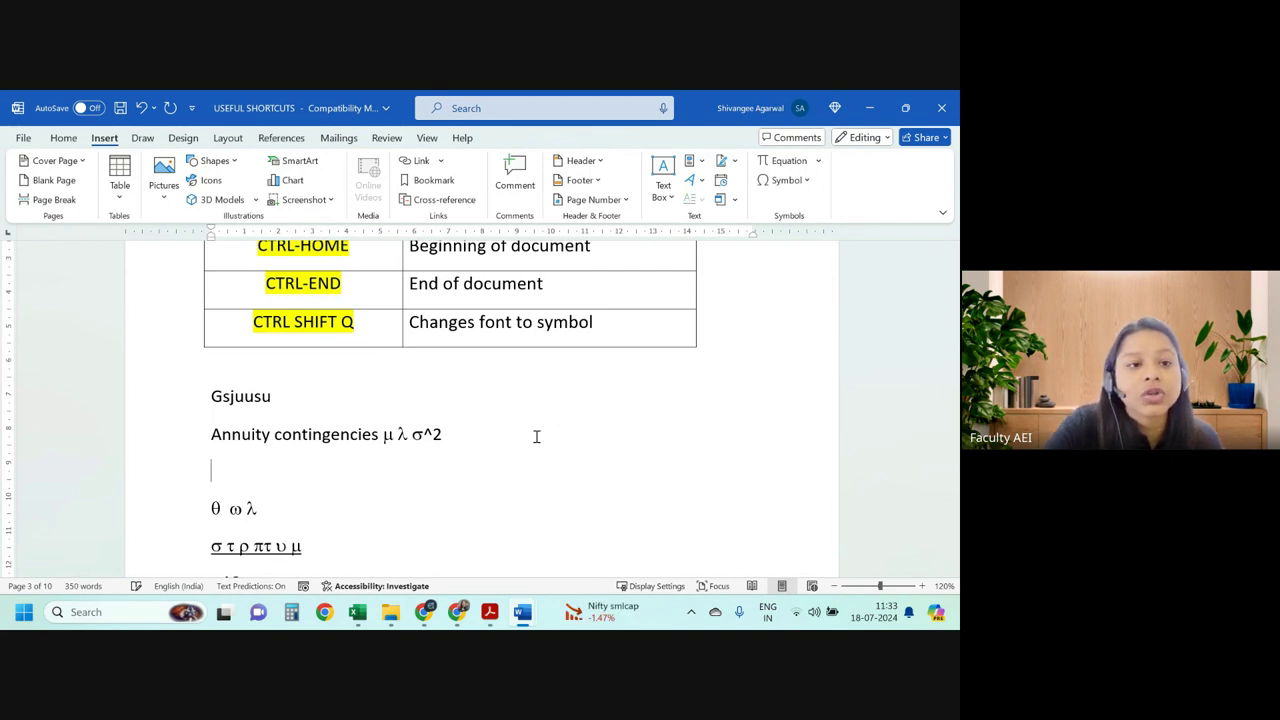
key(ctrl+shift+f)
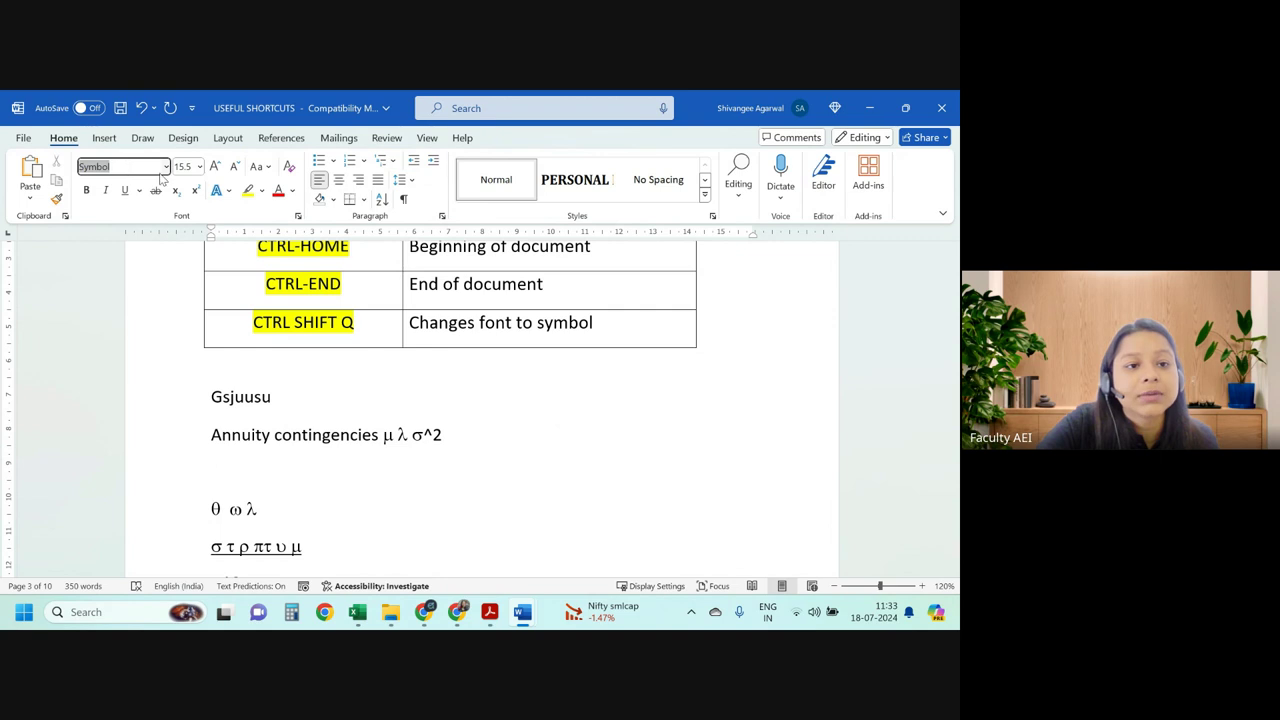
click(165, 168)
Type 'Infinity' and start the 'X prop to infinity' line beneath it.
click(407, 460)
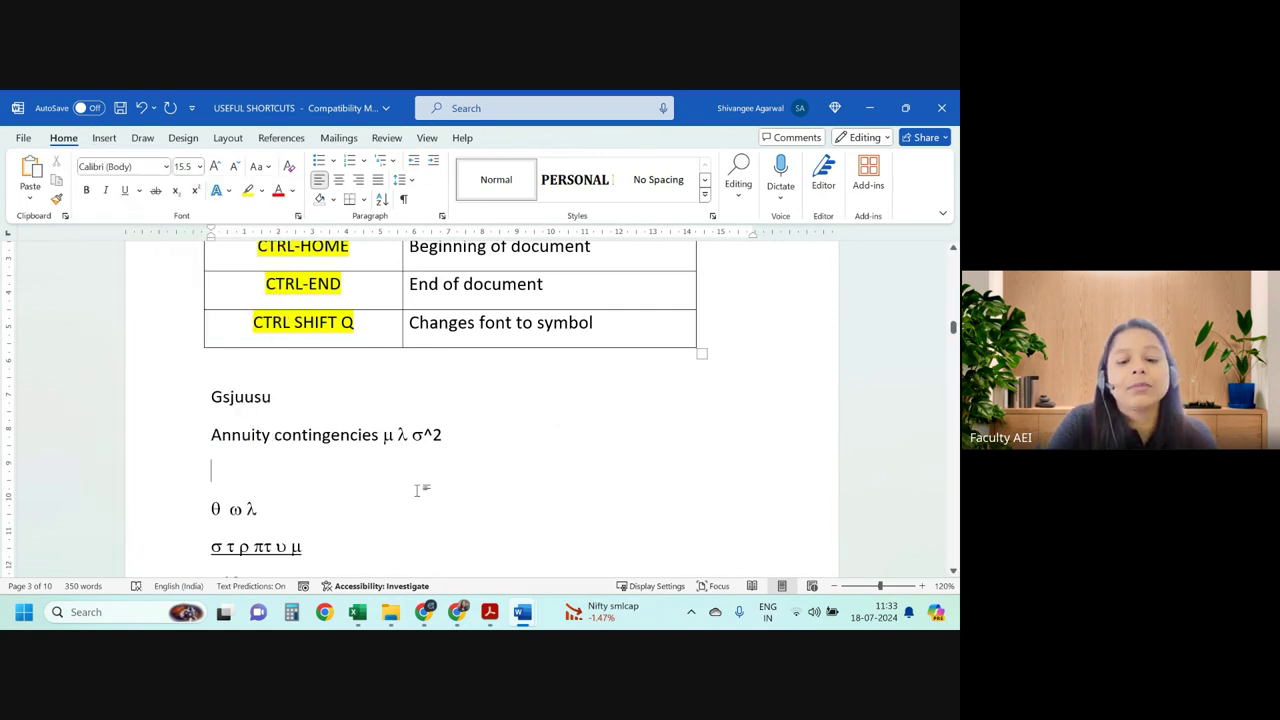
text(infinite)
key(BackSpace)
key(BackSpace)
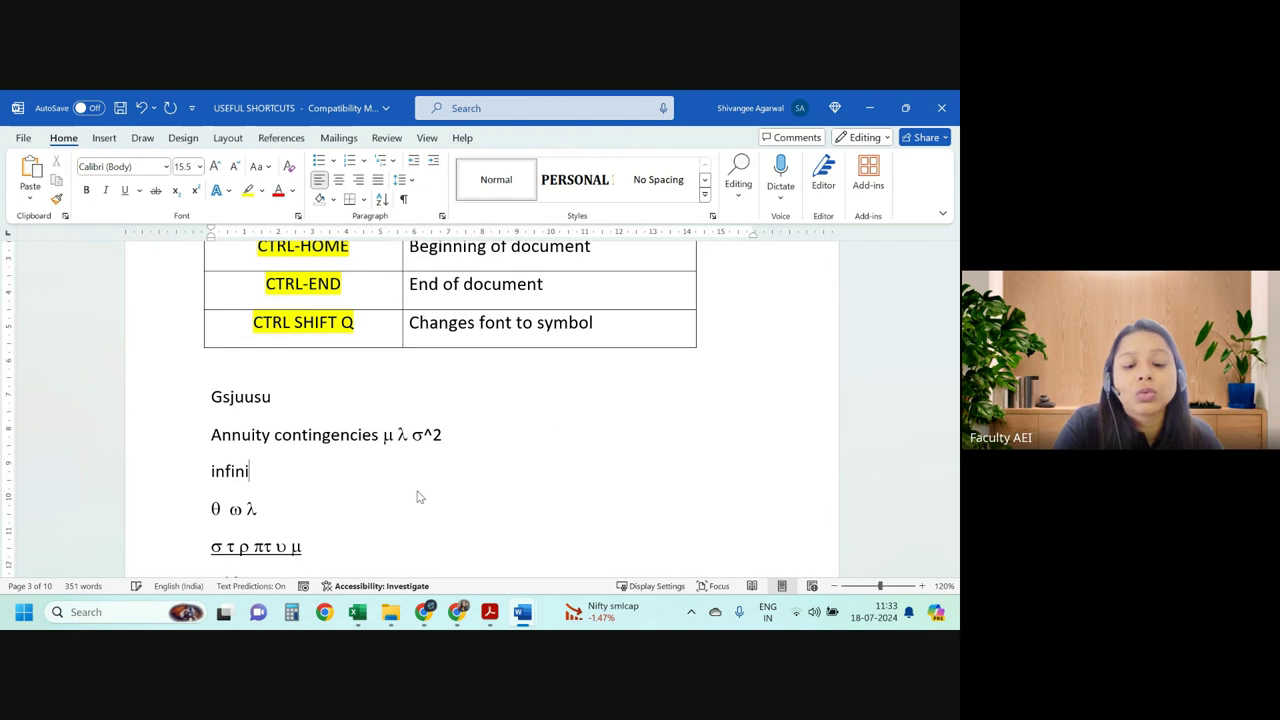
text(ty)
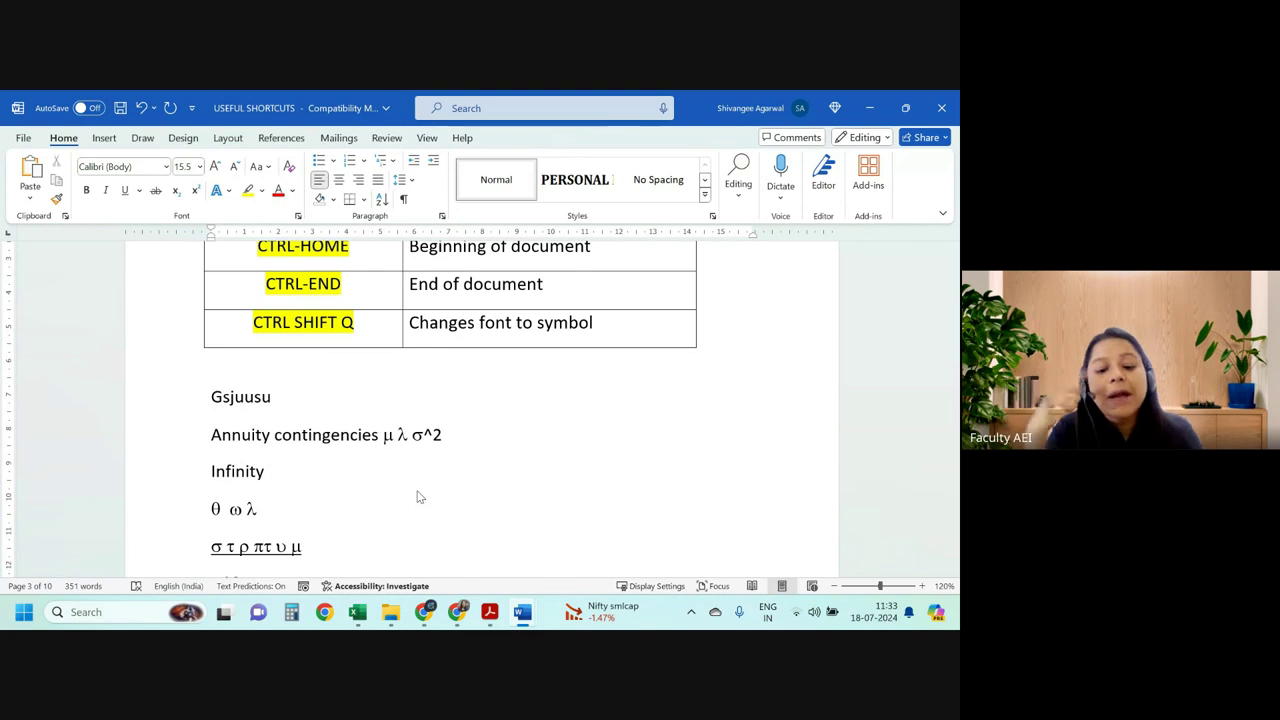
text( prop to)
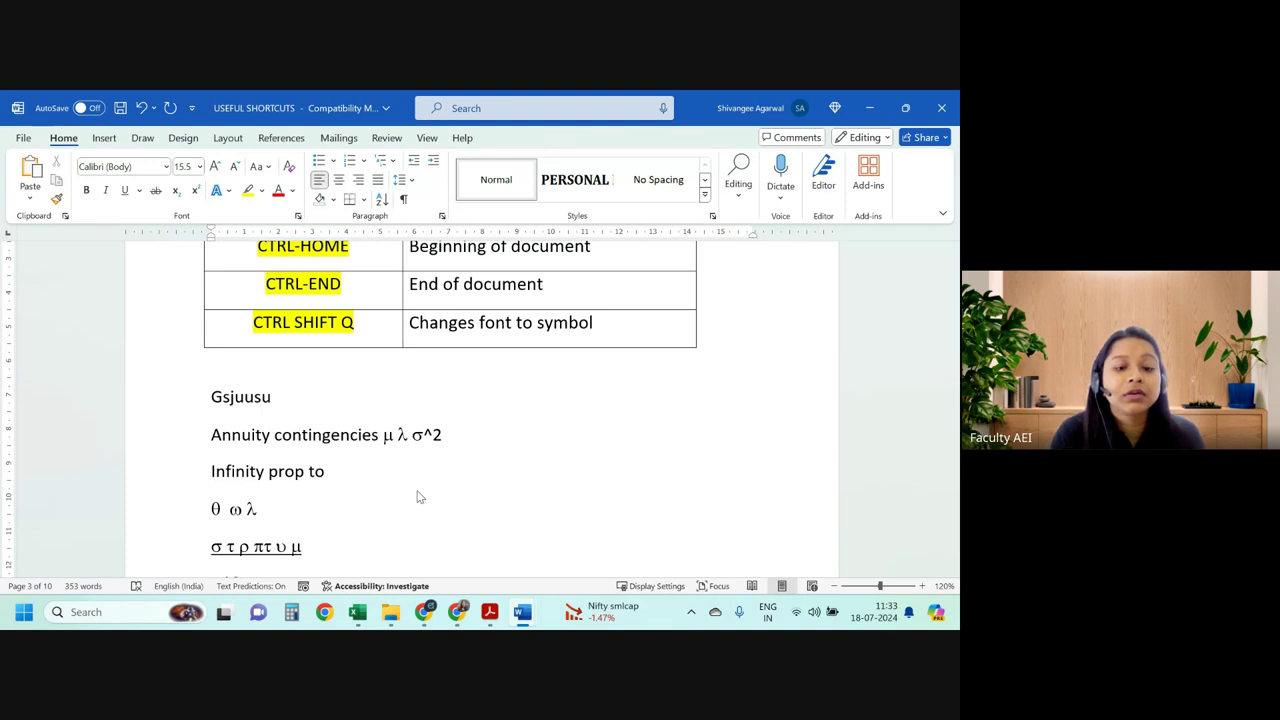
key(Return)
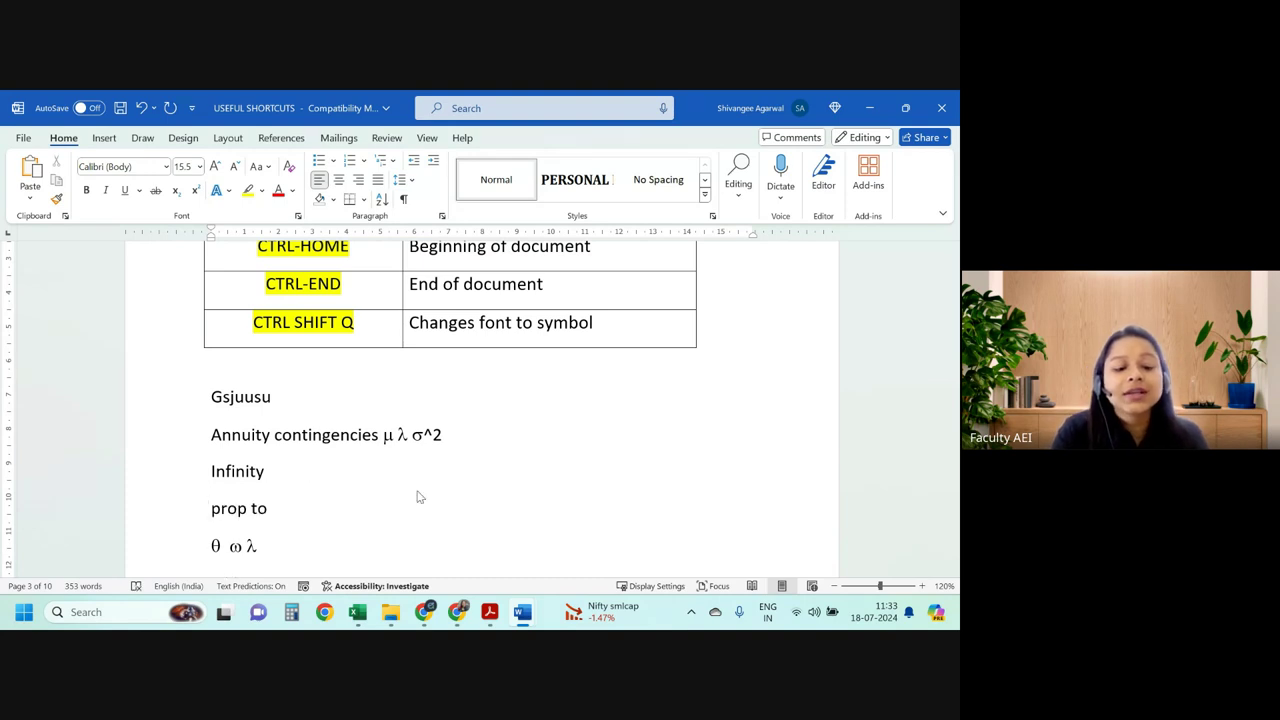
text(X)
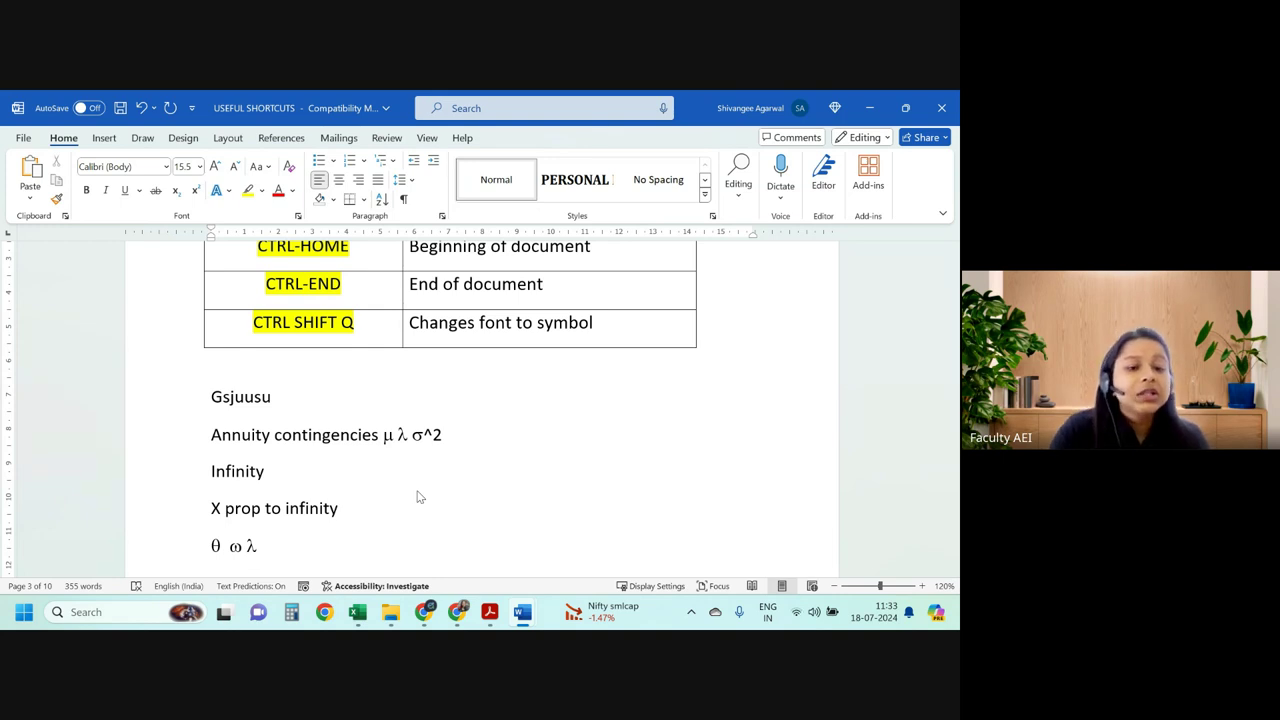
Scroll down to the page-5 AUTO TEXT FEATURE section with the AutoCorrect Options step.
scroll(425, 515, down, 1)
scroll(431, 532, down, 3)
scroll(400, 505, down, 1)
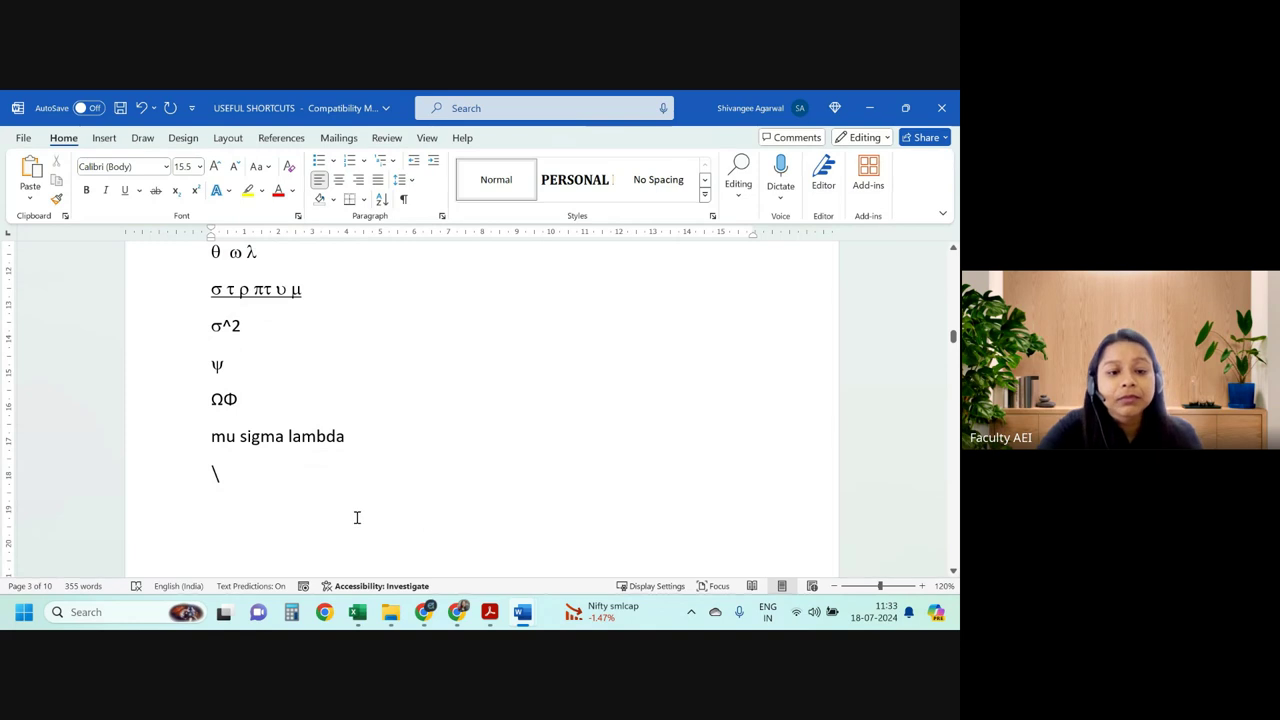
scroll(355, 519, up, 3)
scroll(340, 535, down, 4)
scroll(330, 542, down, 3)
scroll(328, 545, down, 1)
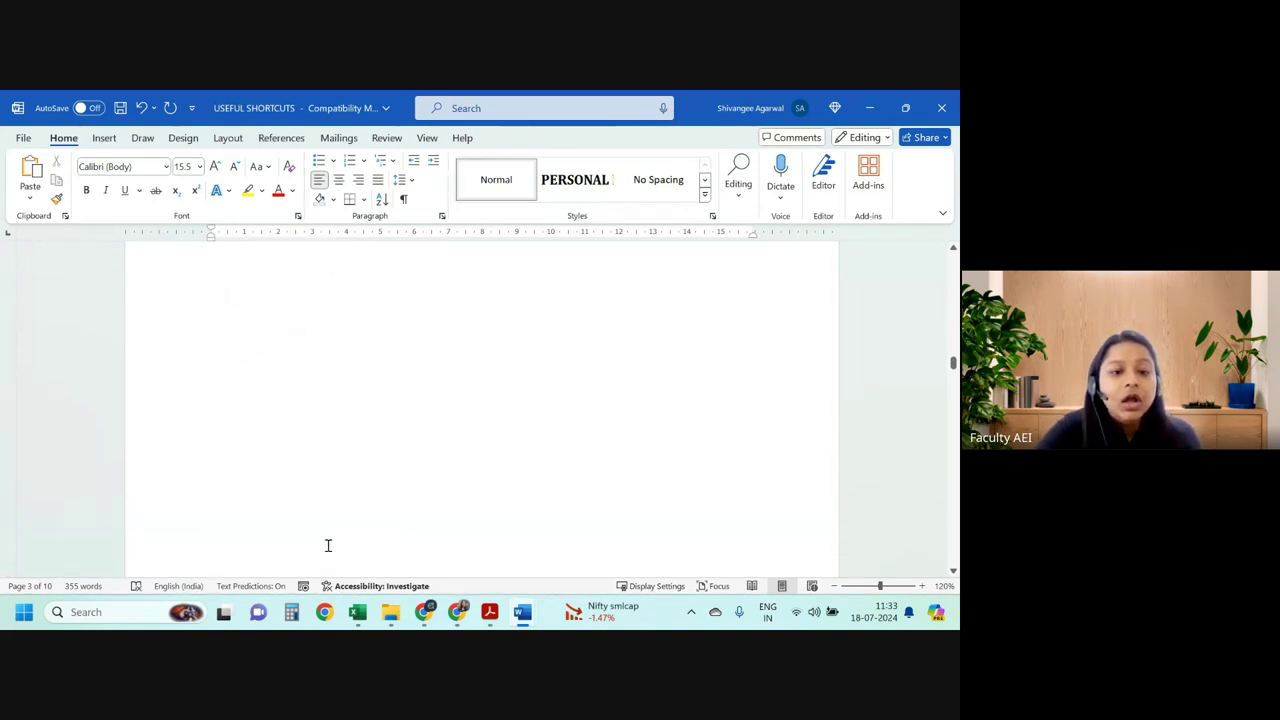
scroll(328, 545, down, 2)
scroll(328, 545, down, 3)
scroll(327, 546, down, 2)
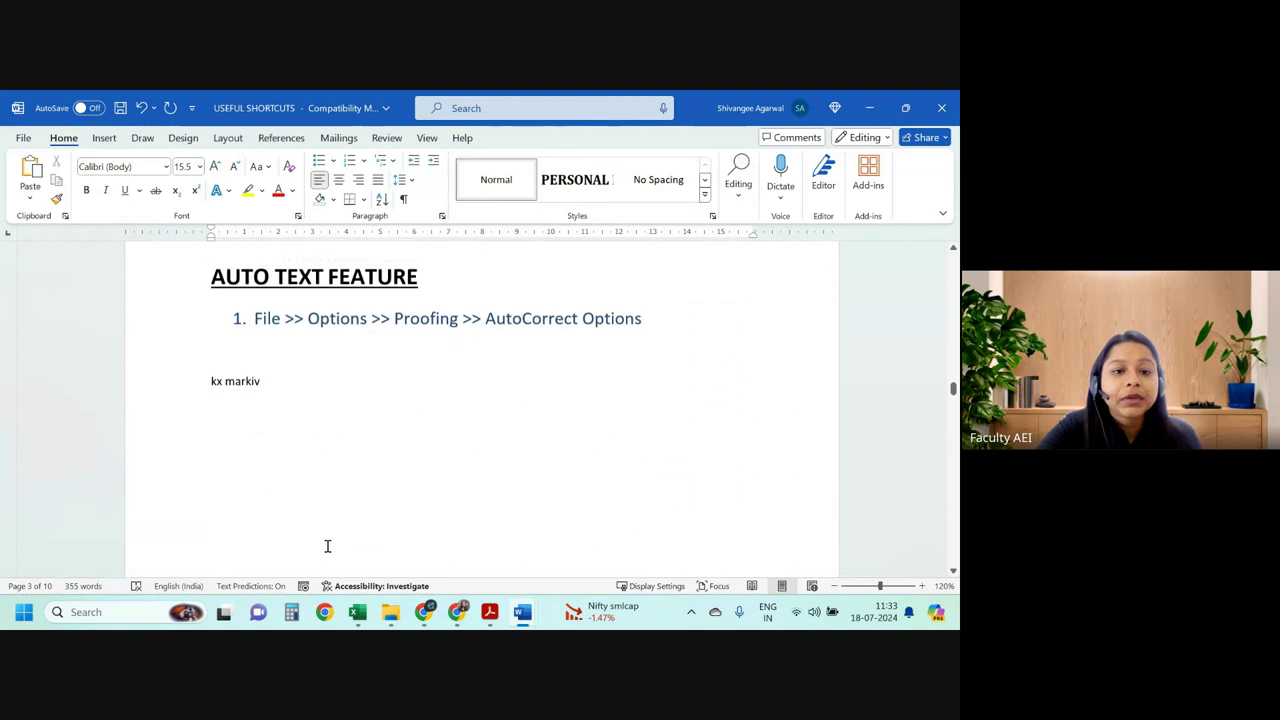
scroll(340, 510, up, 1)
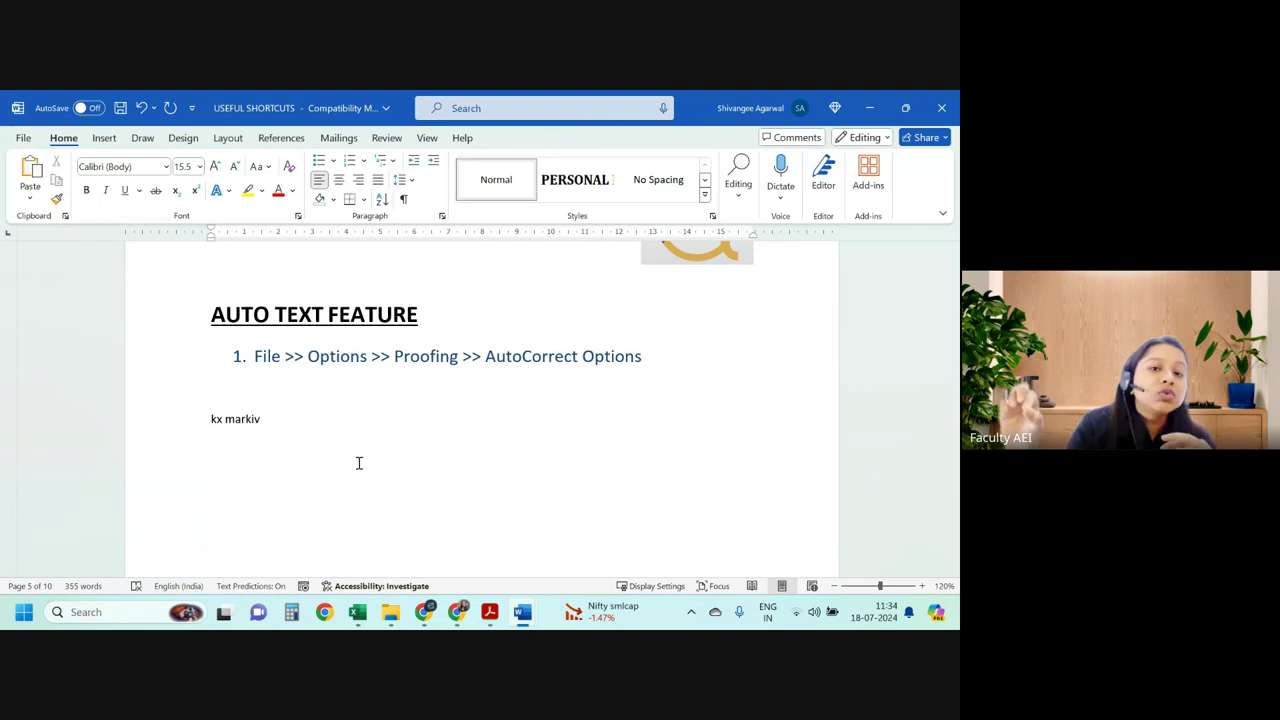
click(26, 138)
mouse_move(522, 612)
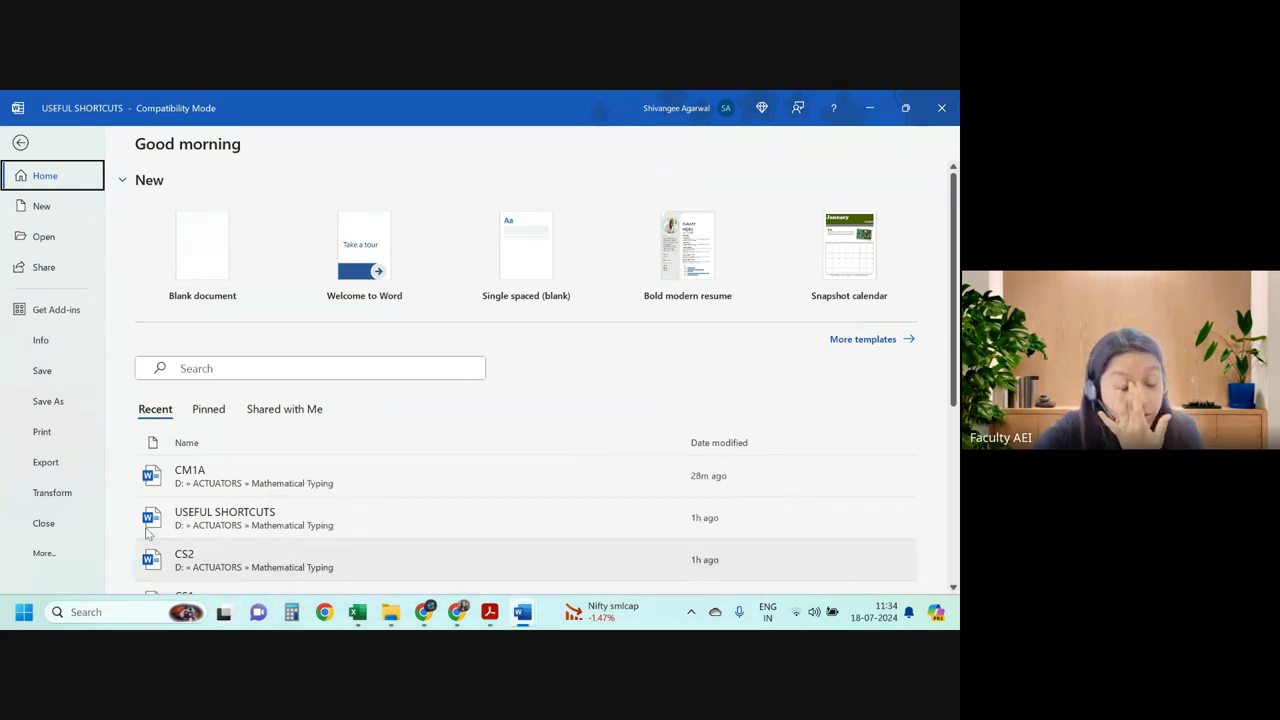
click(20, 558)
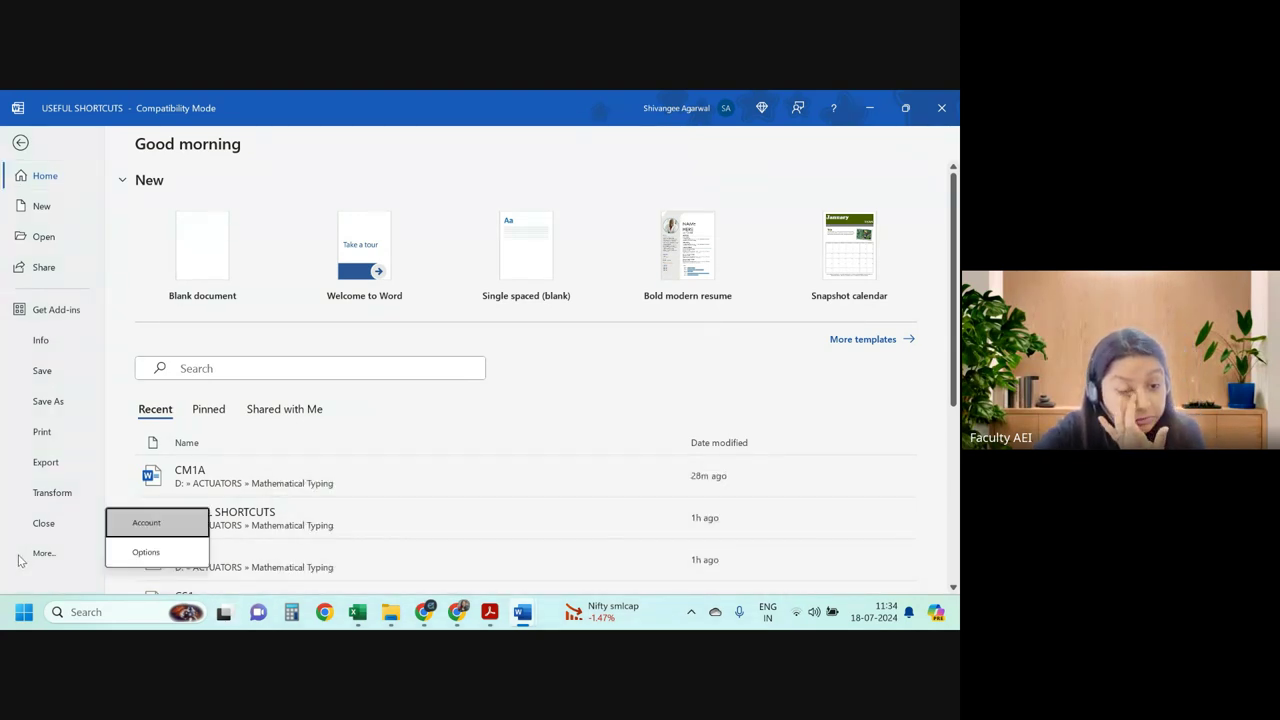
click(145, 552)
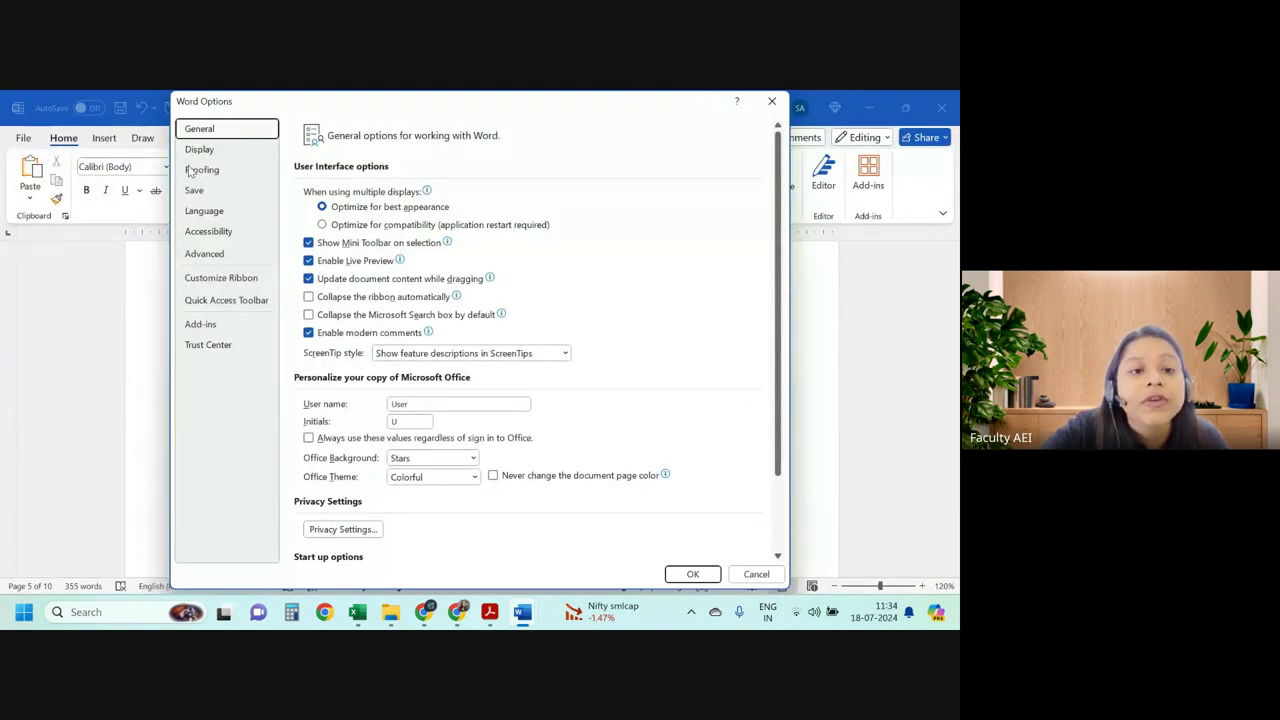
click(201, 169)
scroll(327, 510, down, 3)
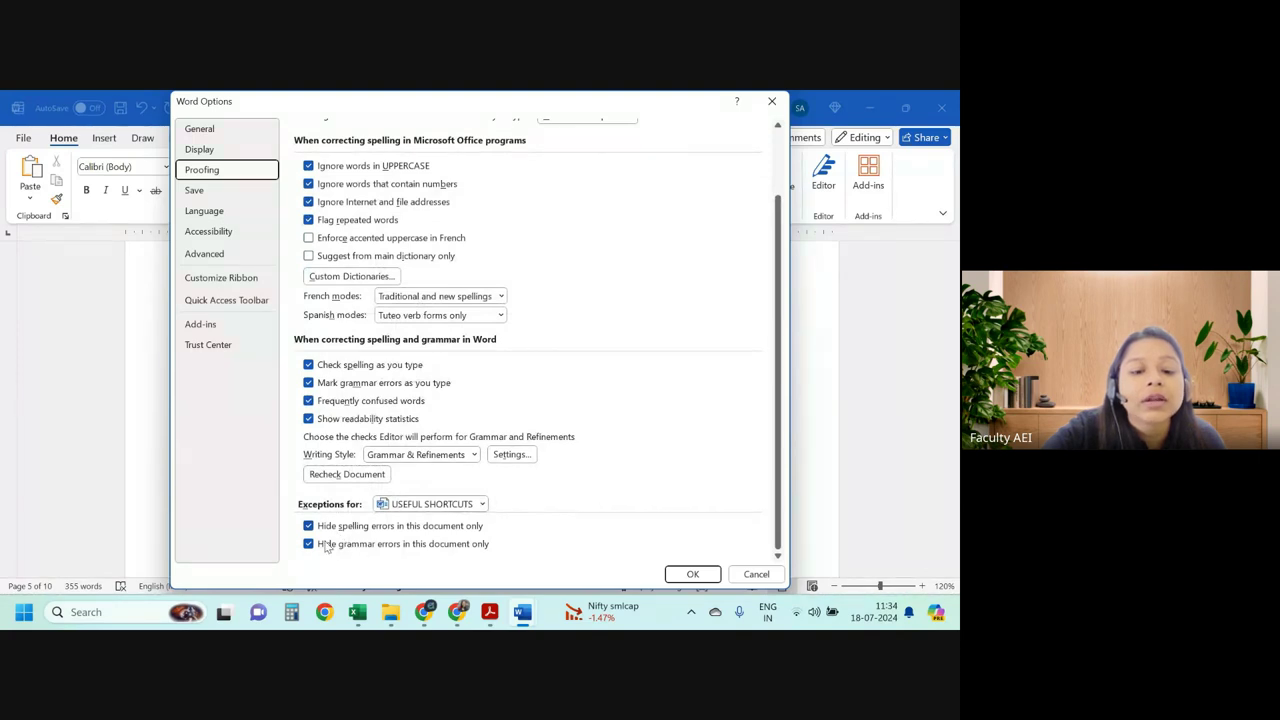
click(338, 546)
click(337, 546)
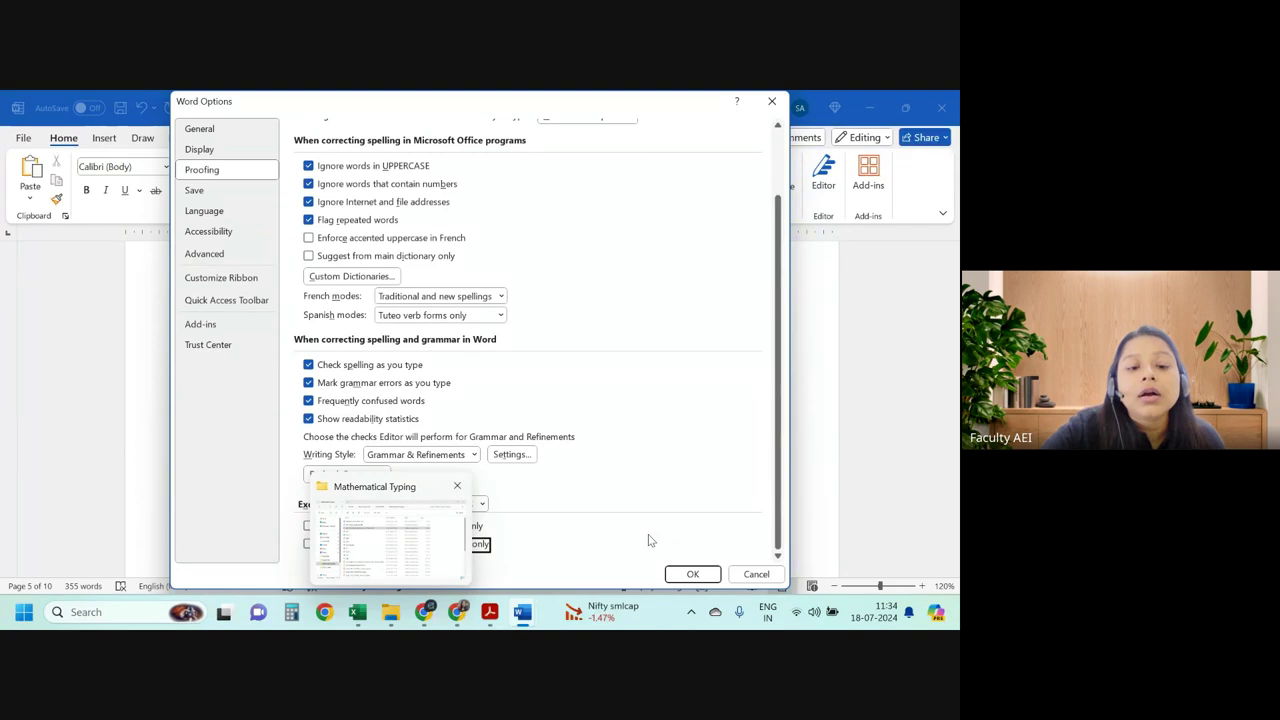
click(466, 532)
click(340, 546)
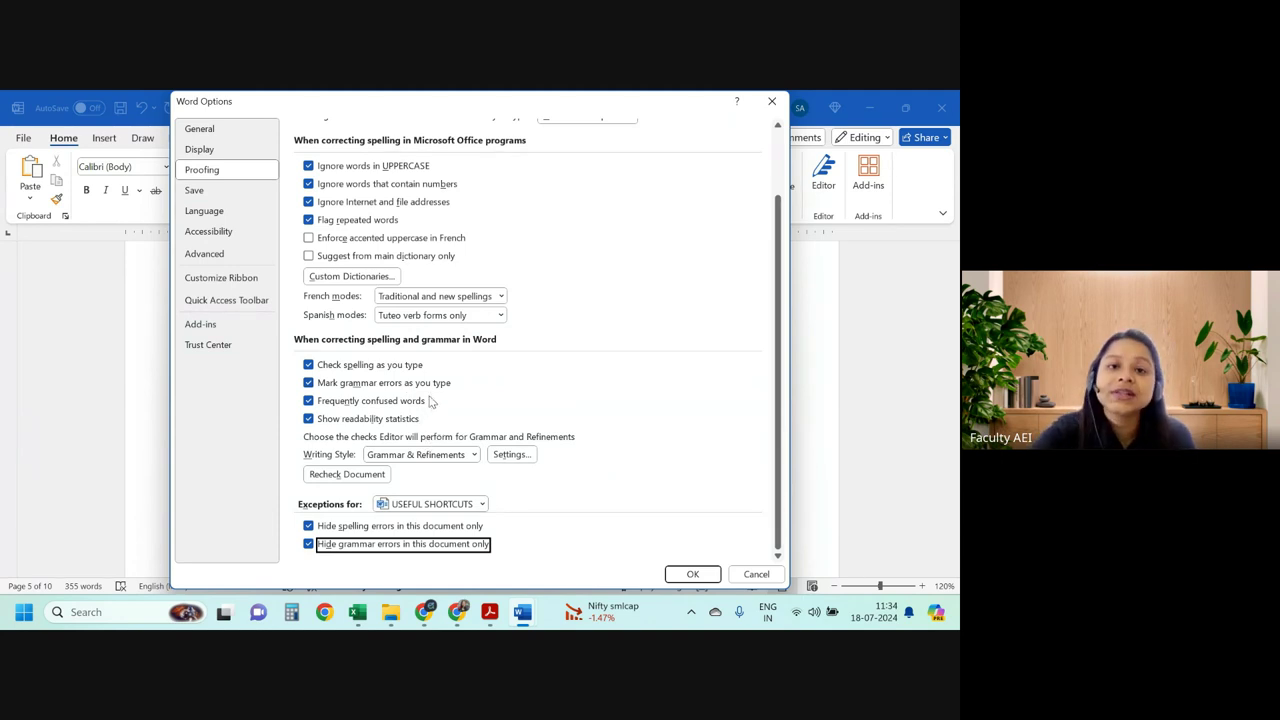
click(308, 365)
click(309, 383)
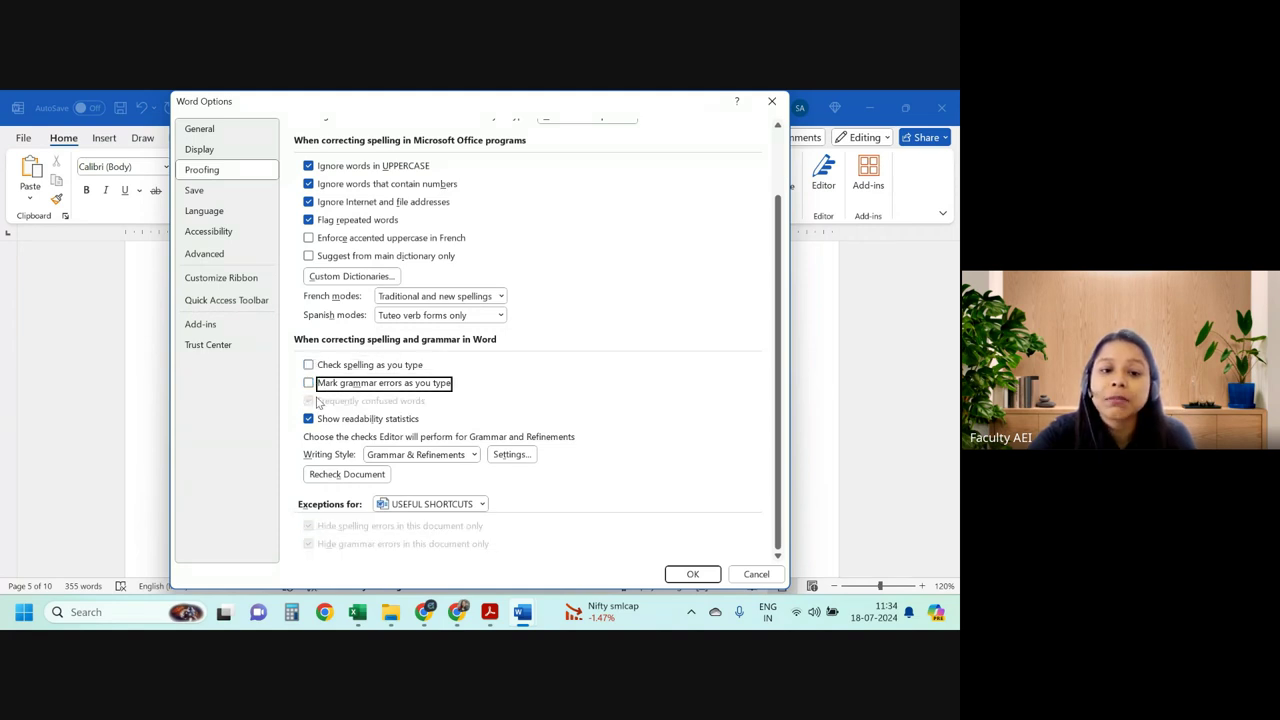
click(309, 418)
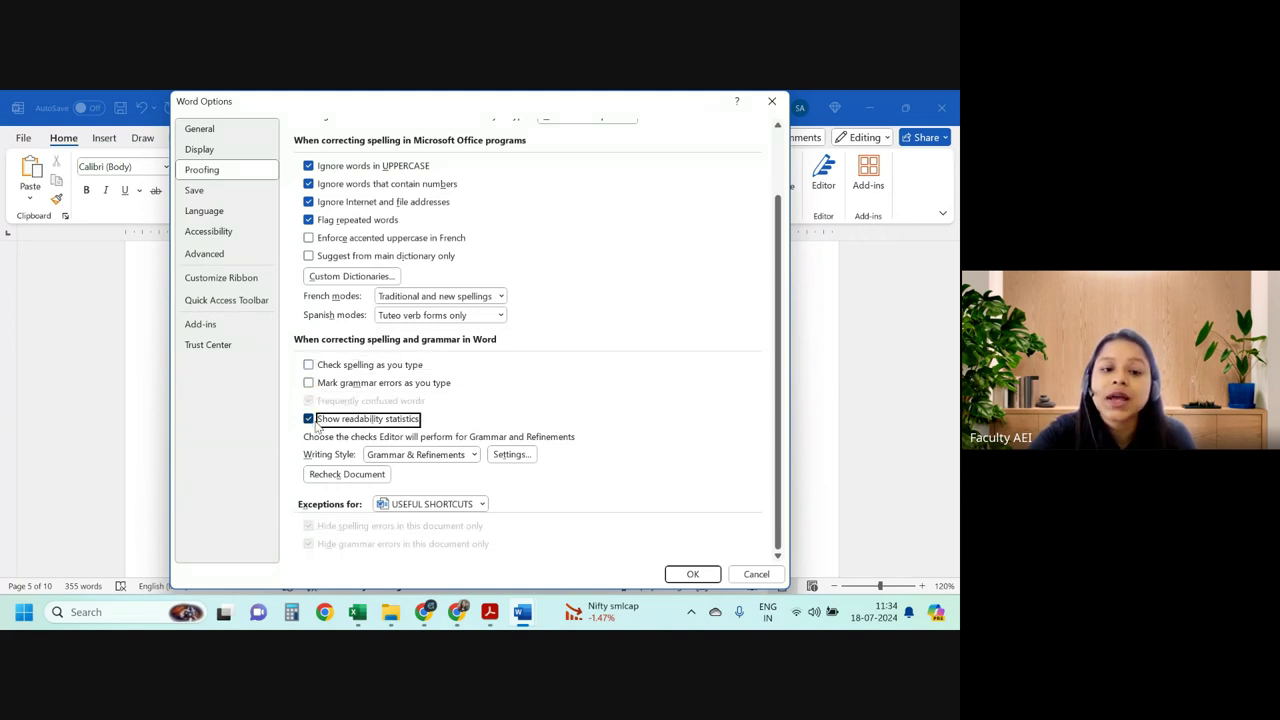
click(395, 366)
click(394, 384)
click(378, 420)
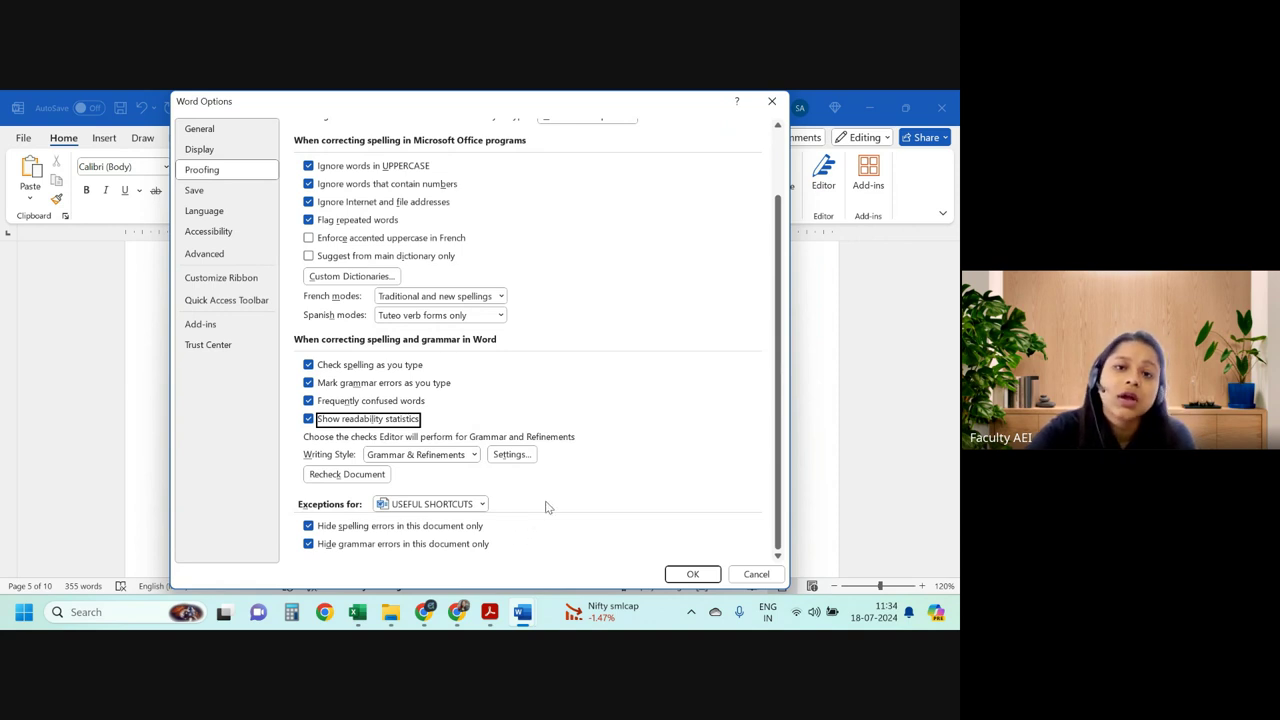
click(694, 573)
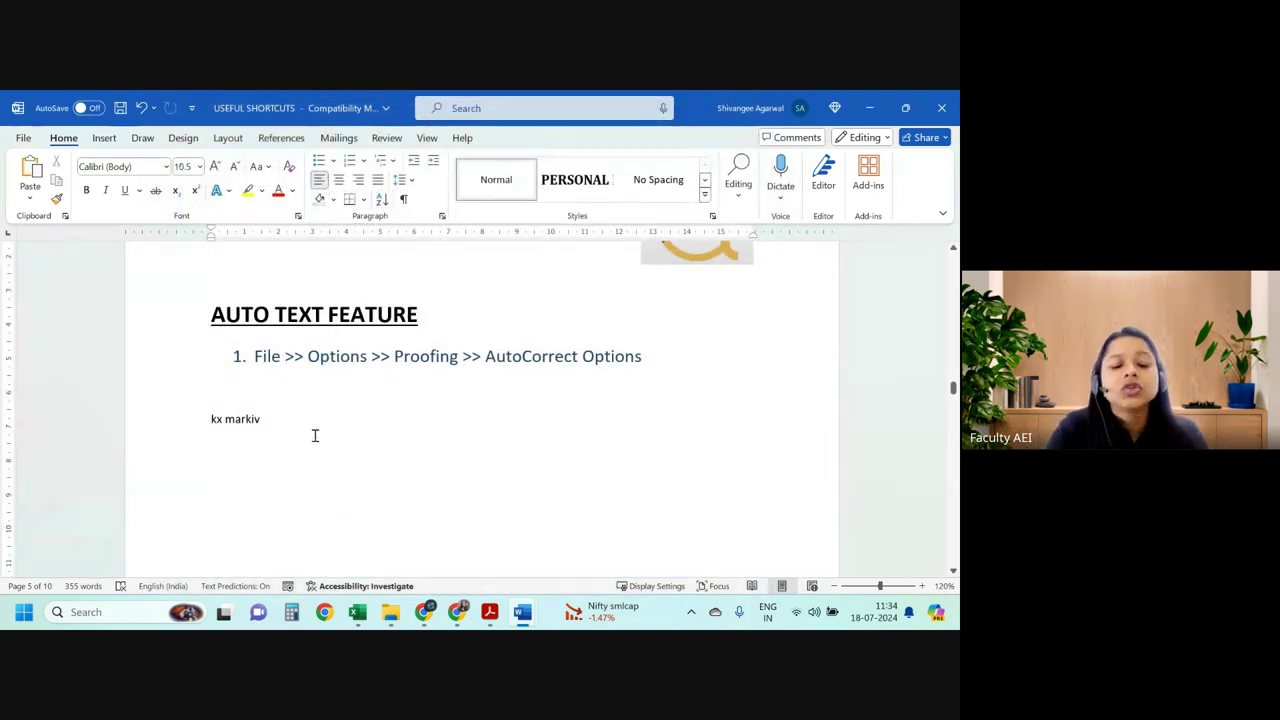
Type test text 'hshhsh', then place the caret on page 6's blank line above l = √(v/h).
text(hshhsh)
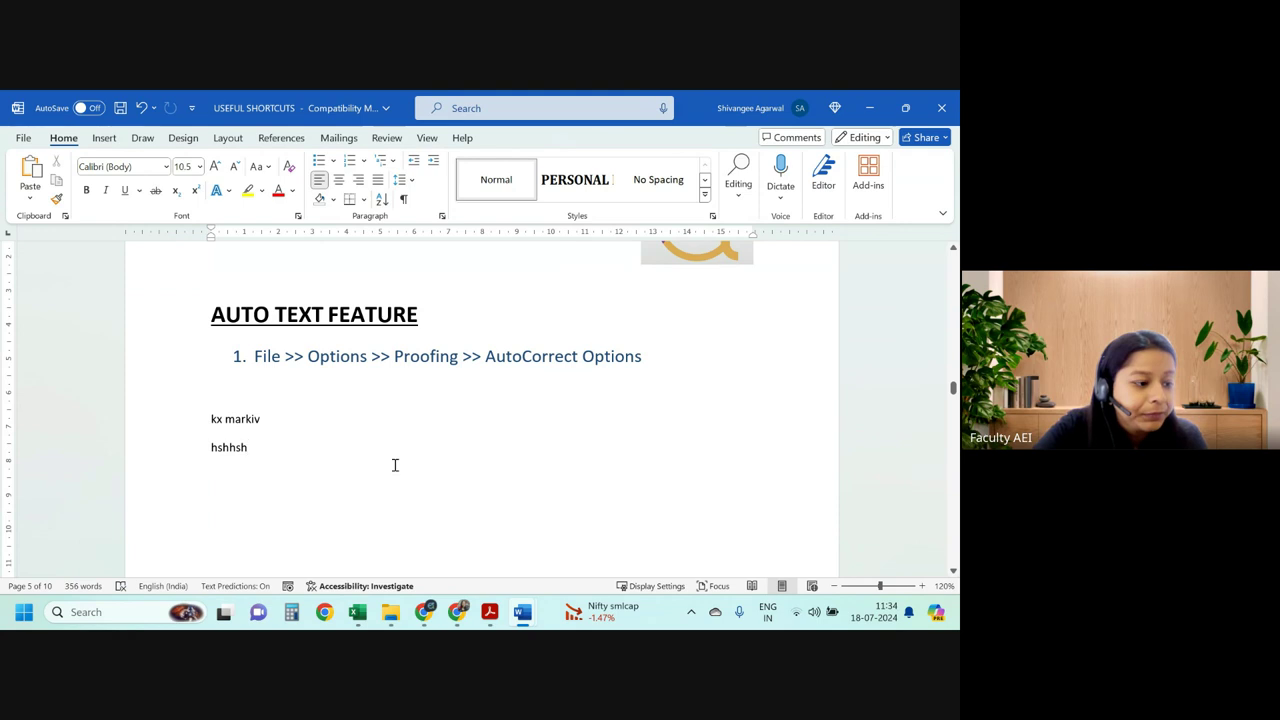
scroll(395, 465, down, 5)
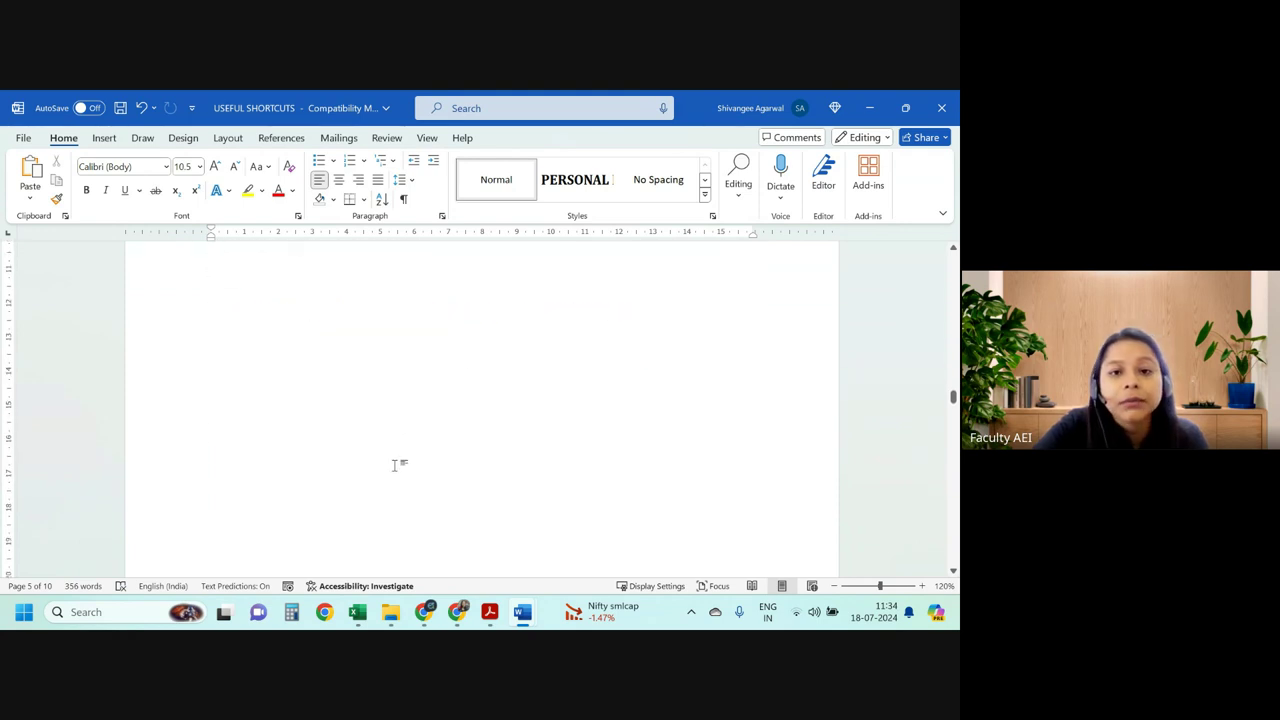
scroll(395, 465, down, 2)
scroll(395, 466, down, 5)
scroll(396, 468, down, 1)
scroll(396, 470, down, 2)
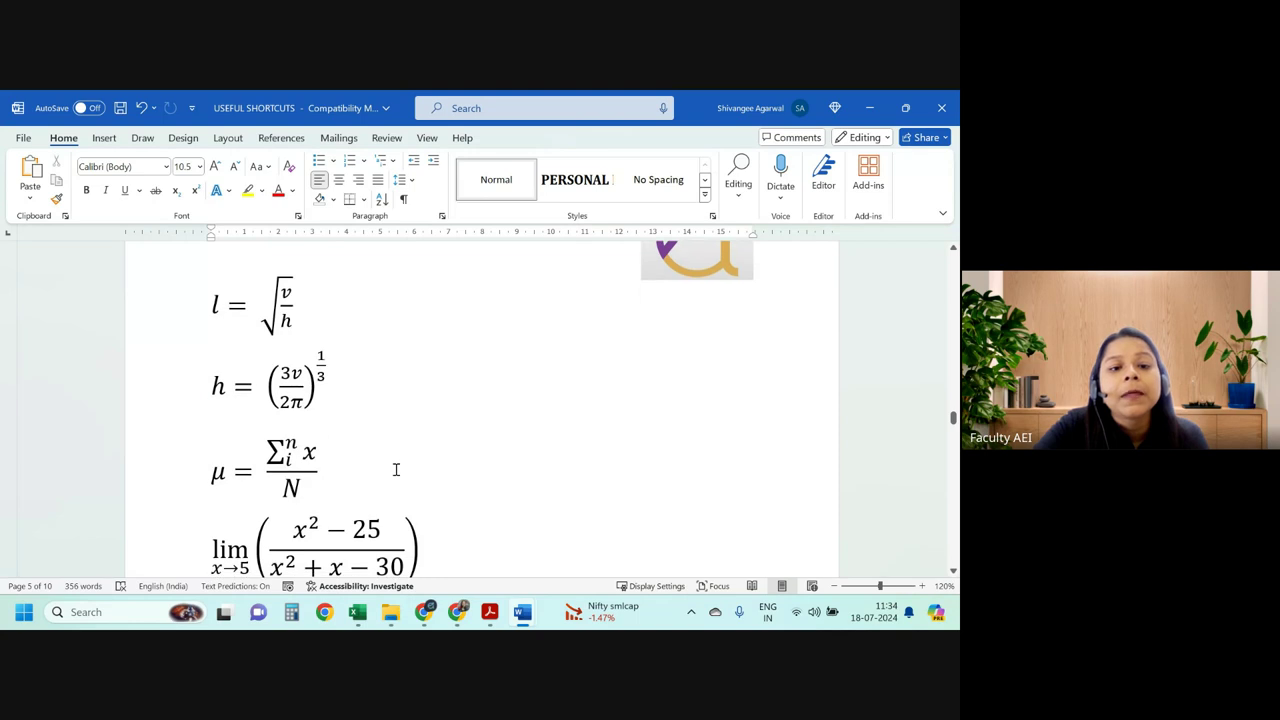
scroll(396, 470, up, 2)
click(266, 325)
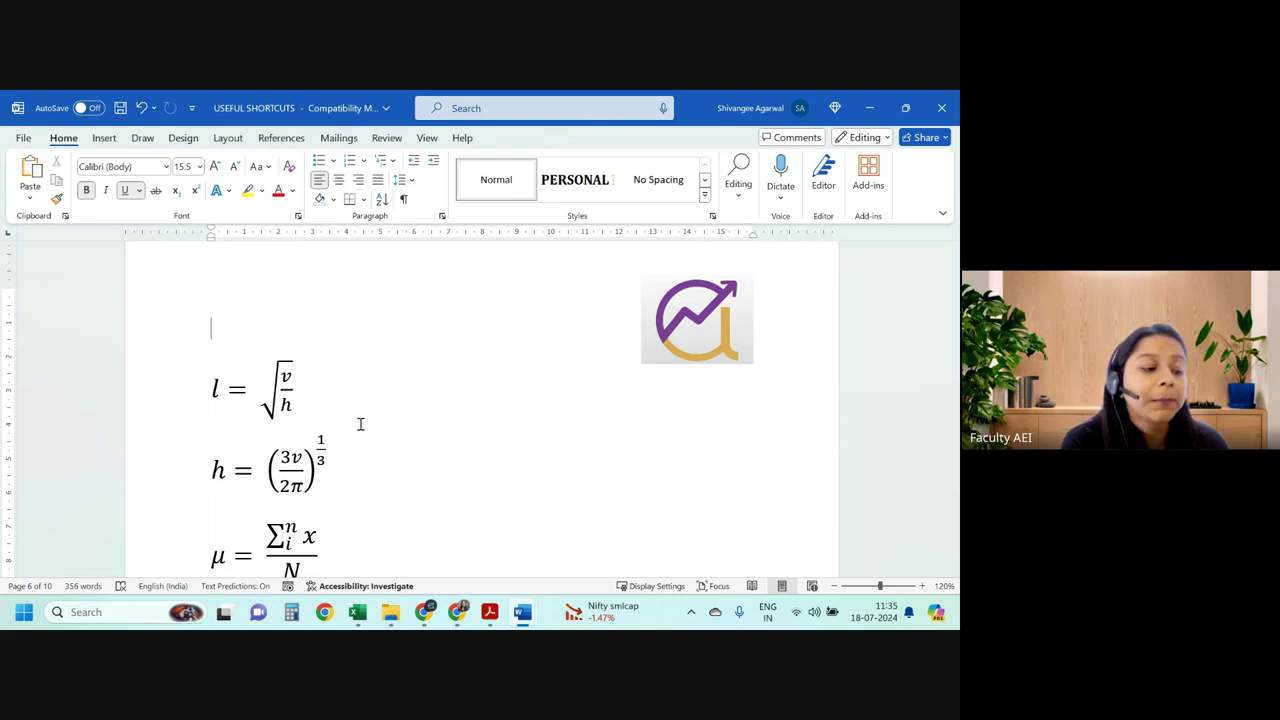
click(457, 612)
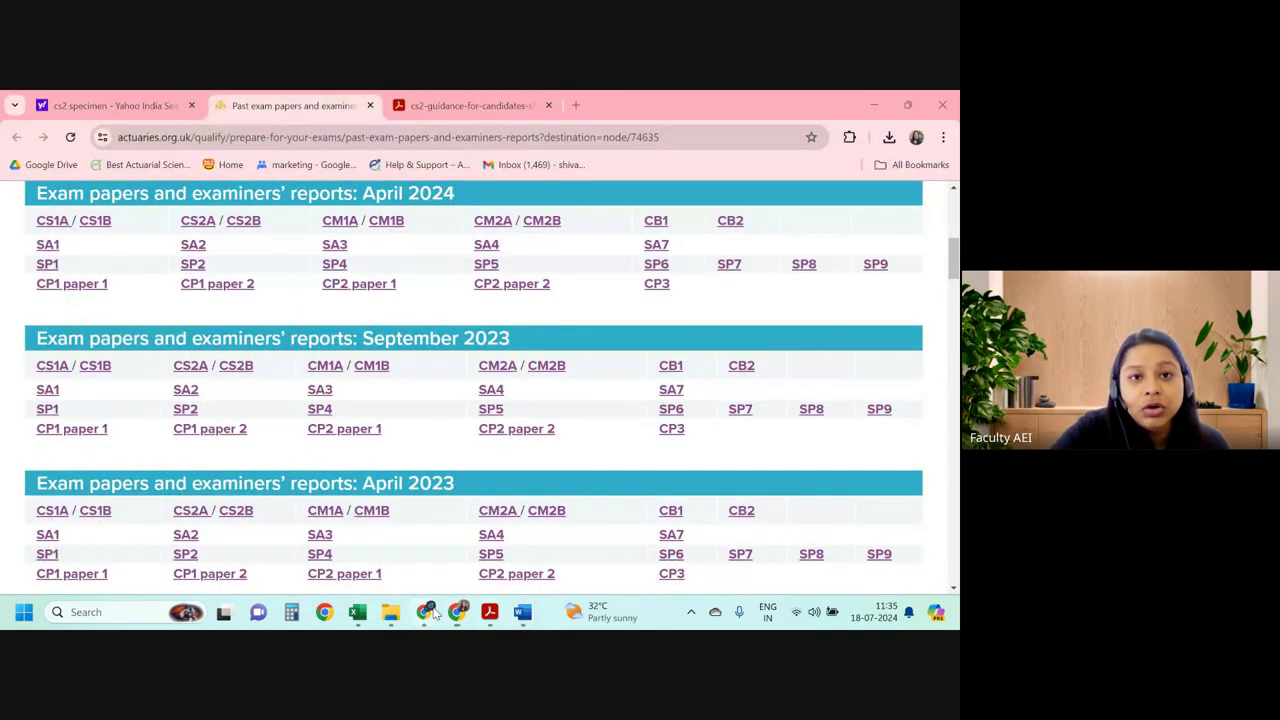
mouse_move(433, 612)
click(343, 540)
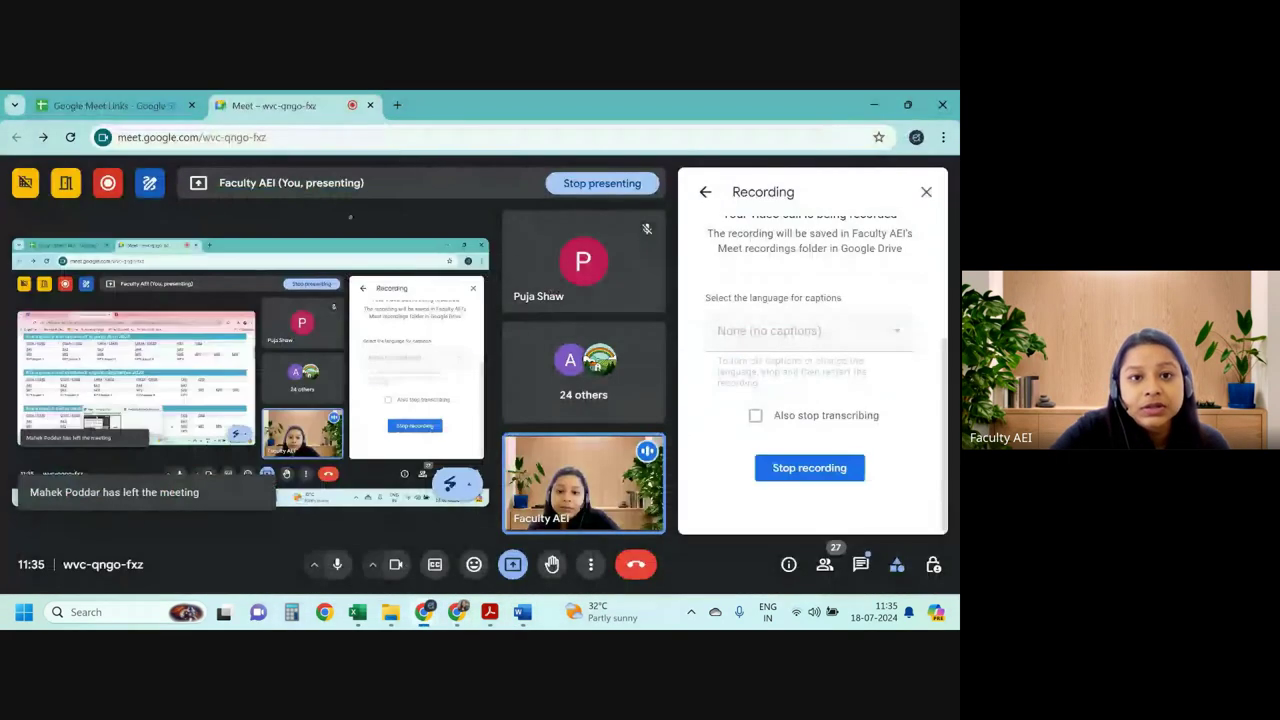
click(457, 612)
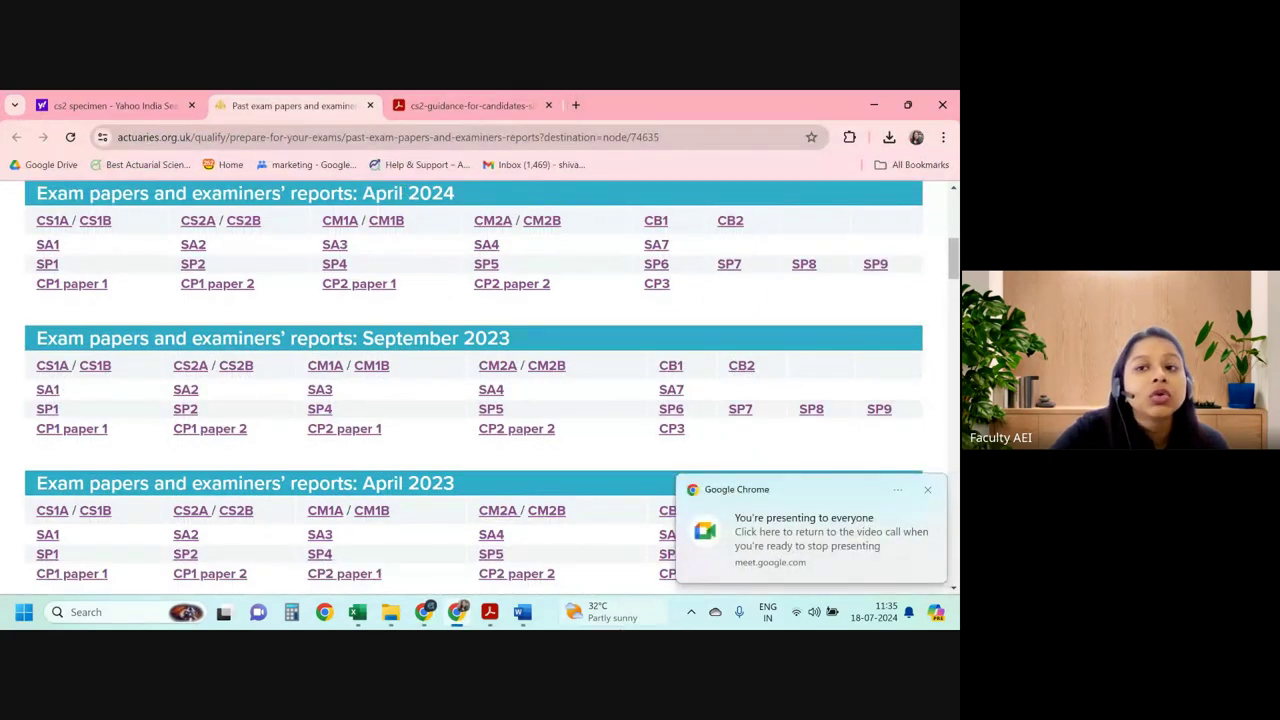
click(873, 105)
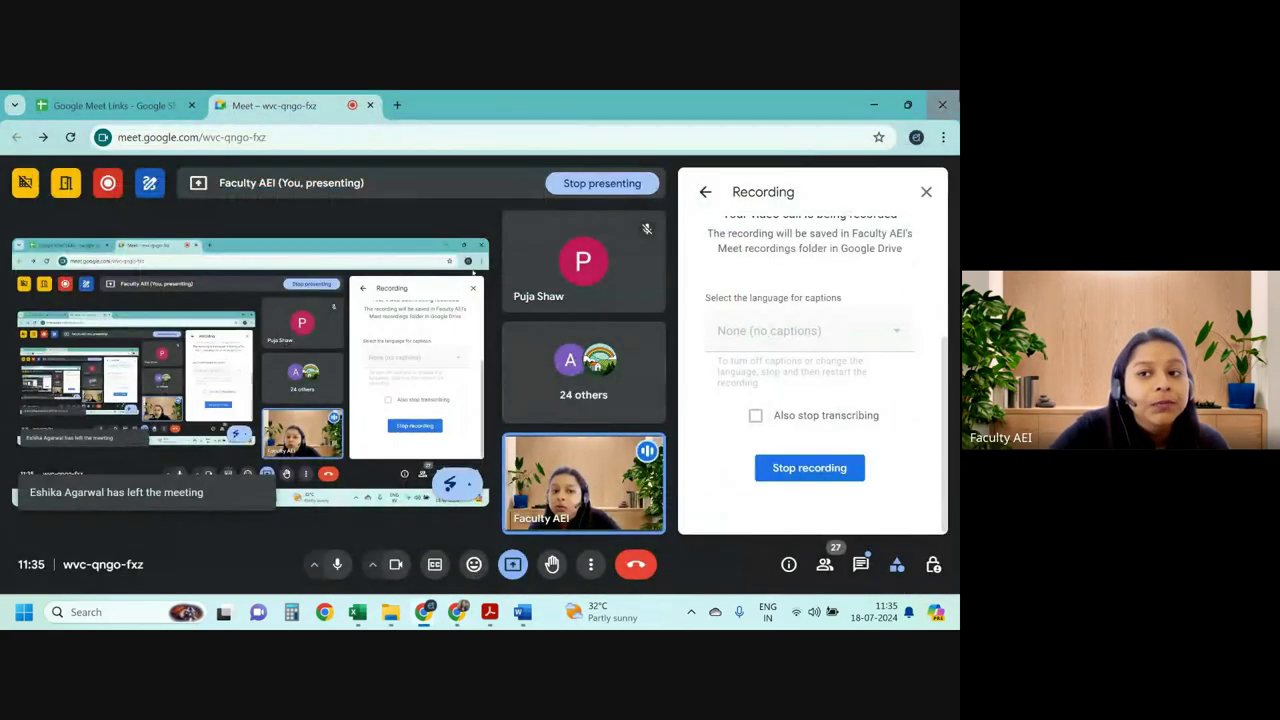
click(873, 107)
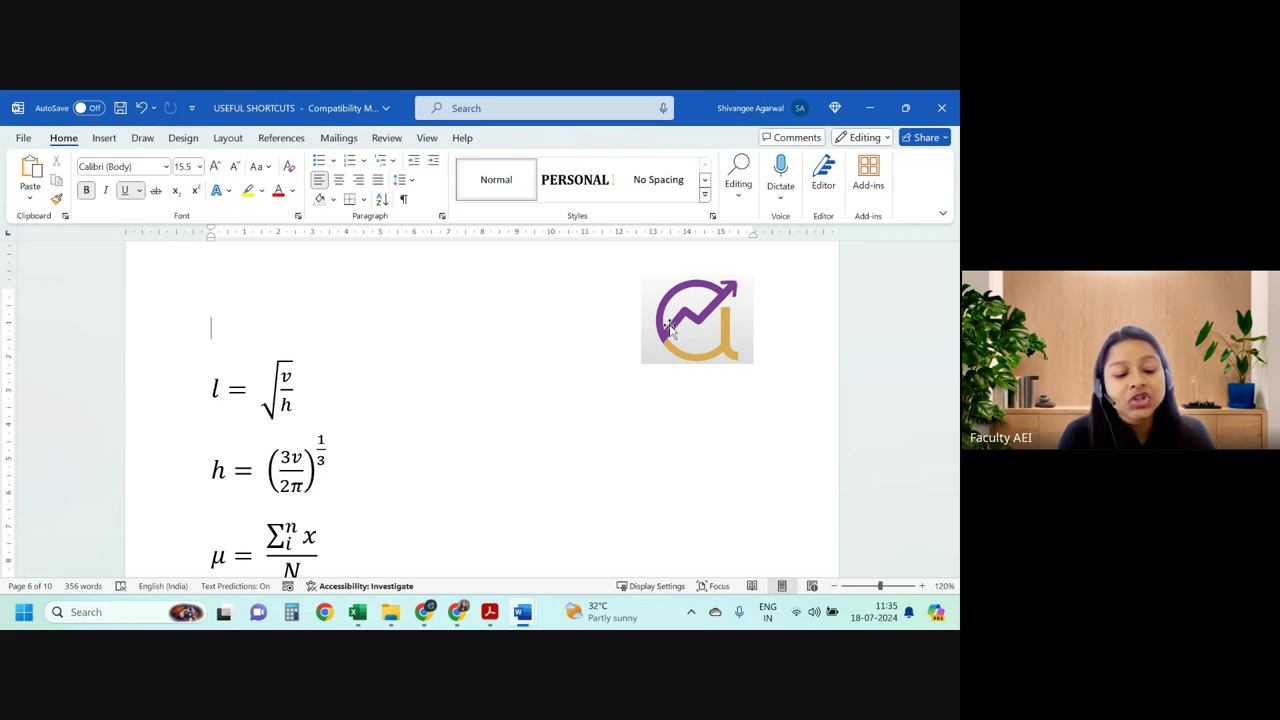
Insert an empty equation with Alt+= on the blank line above l = √(v/h).
key(alt+equal)
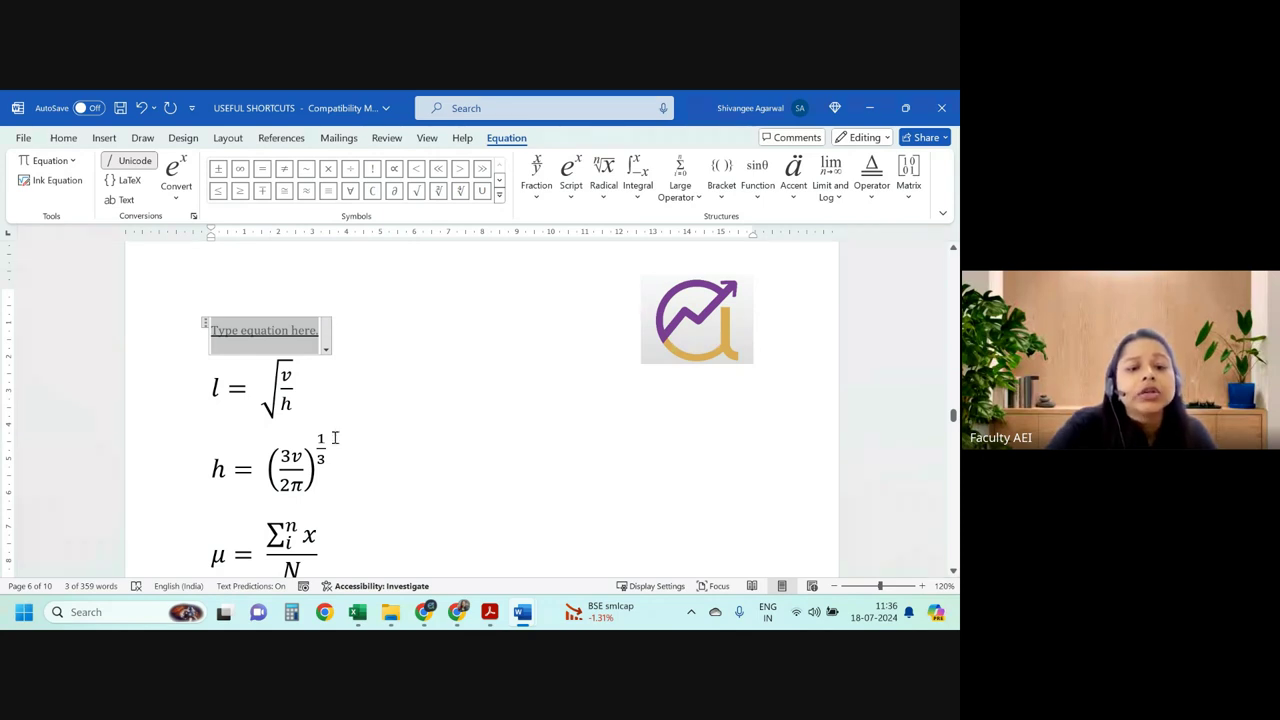
scroll(335, 452, down, 3)
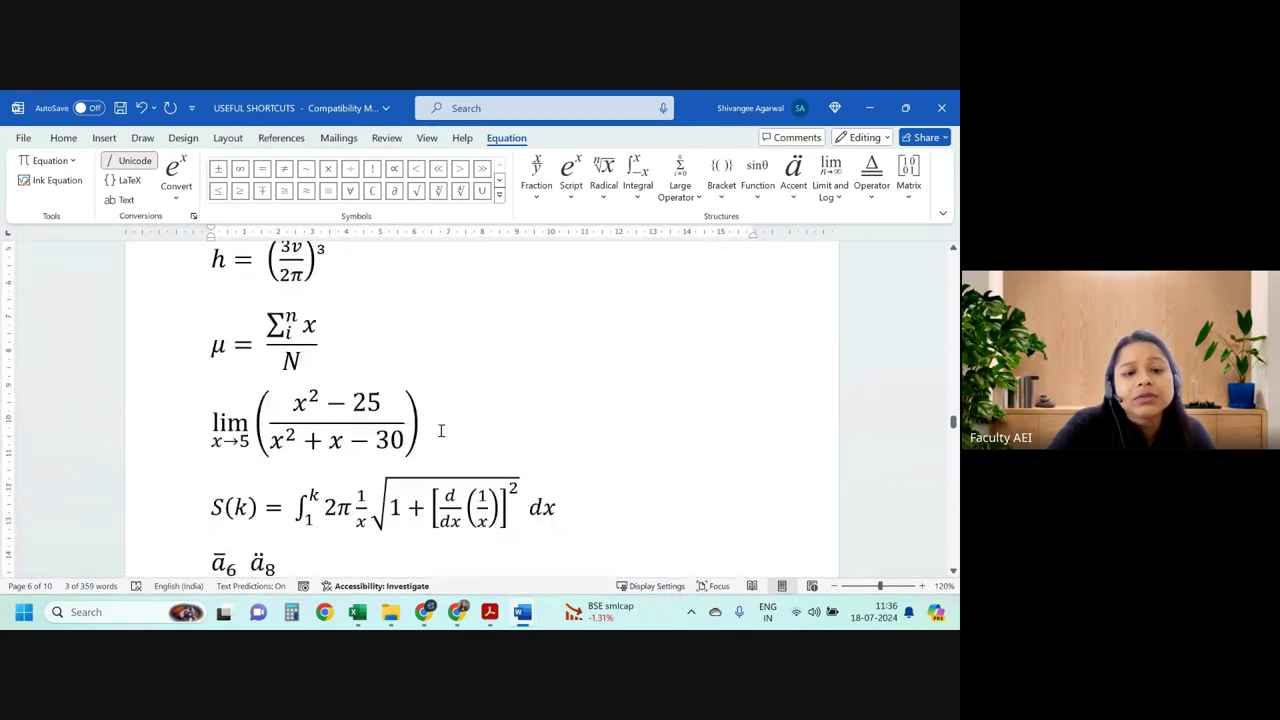
scroll(431, 421, down, 1)
scroll(431, 421, down, 3)
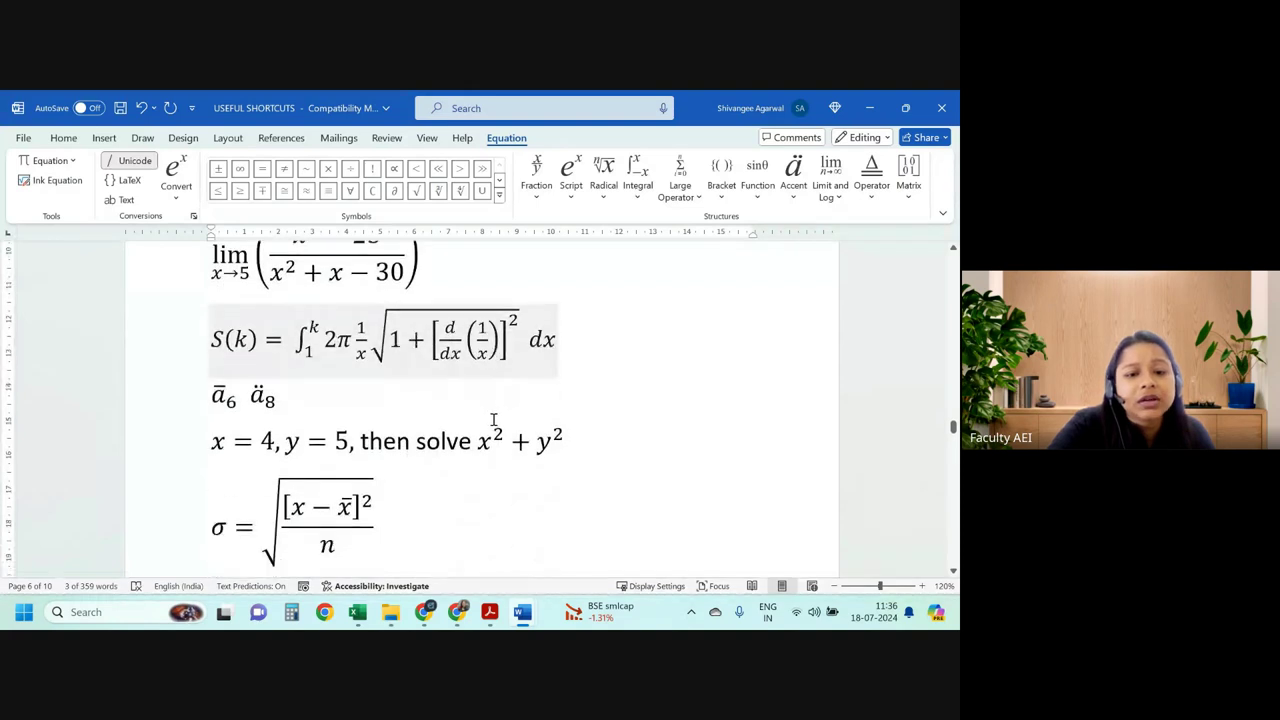
scroll(333, 478, up, 8)
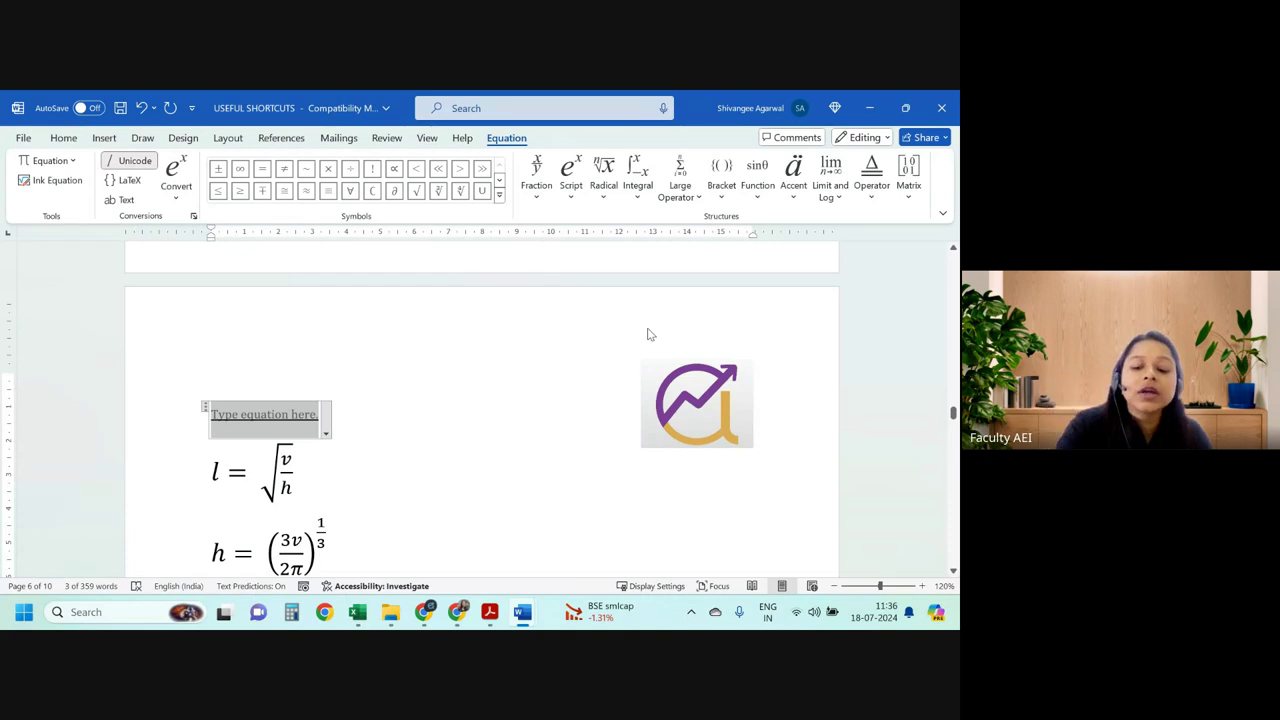
Enter \mu in the new equation to produce μ and make it plain upright text.
text(\)
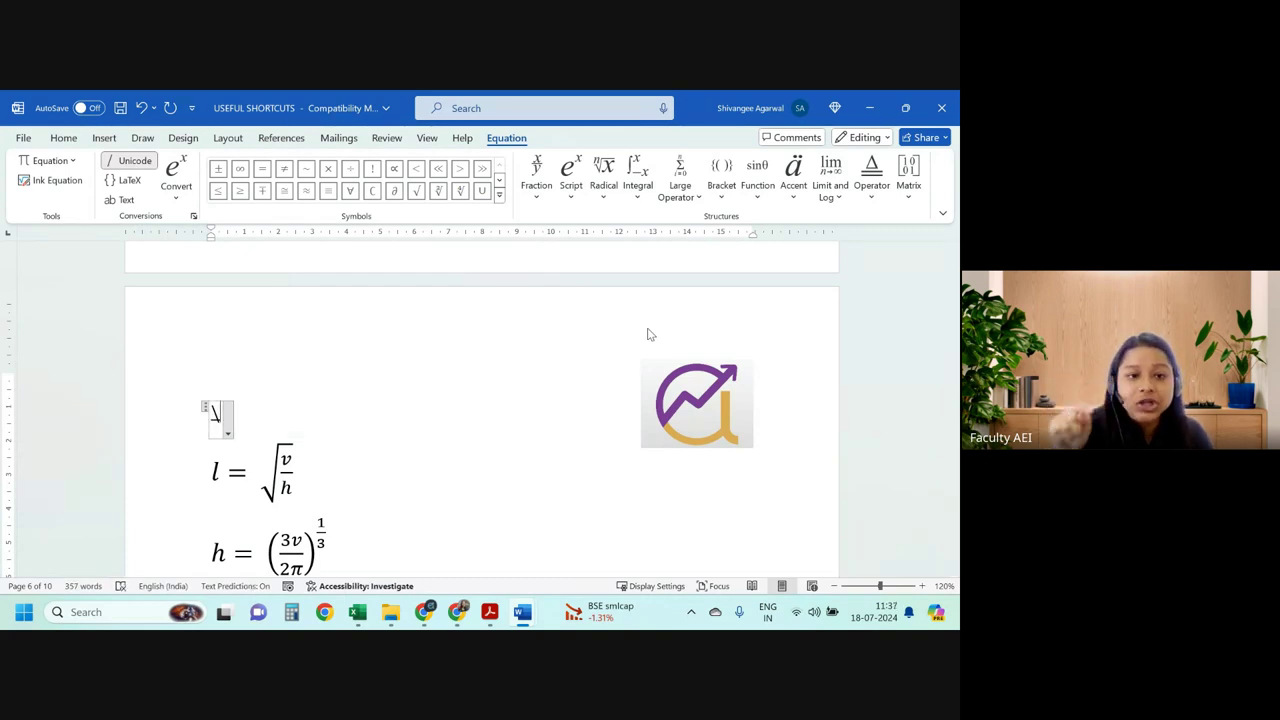
key(ctrl+a)
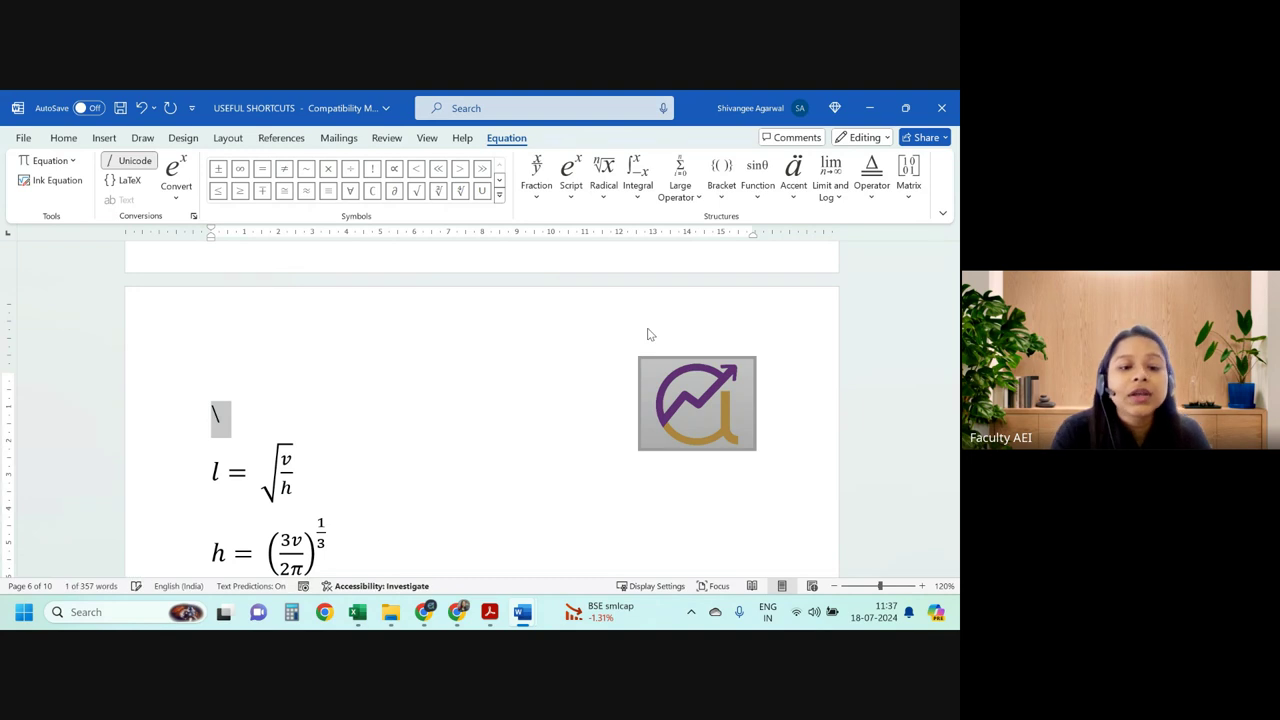
click(648, 334)
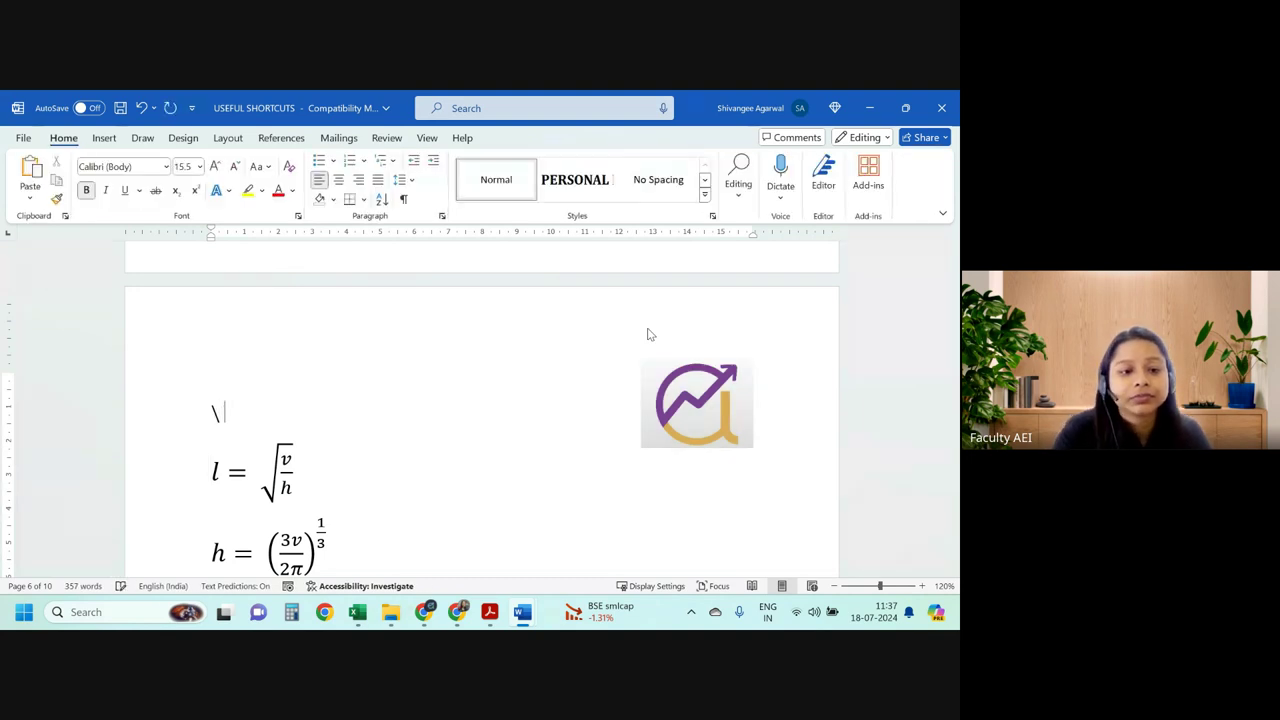
click(216, 414)
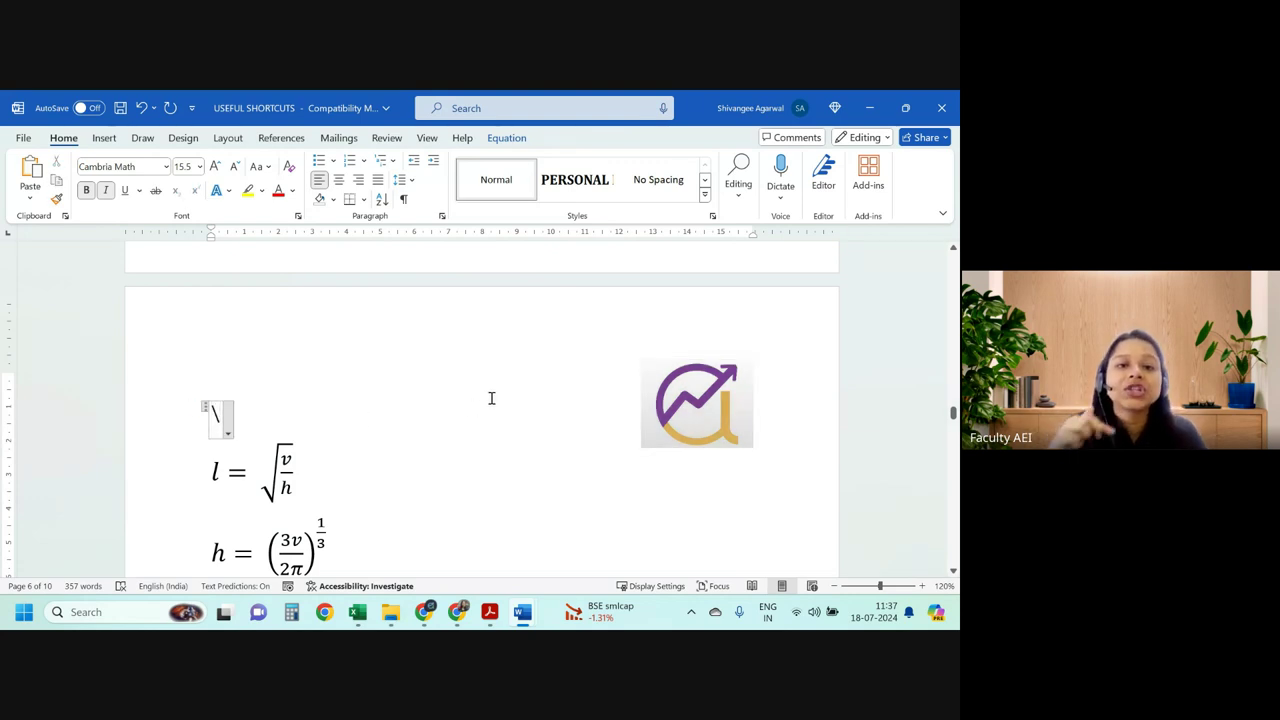
text(m)
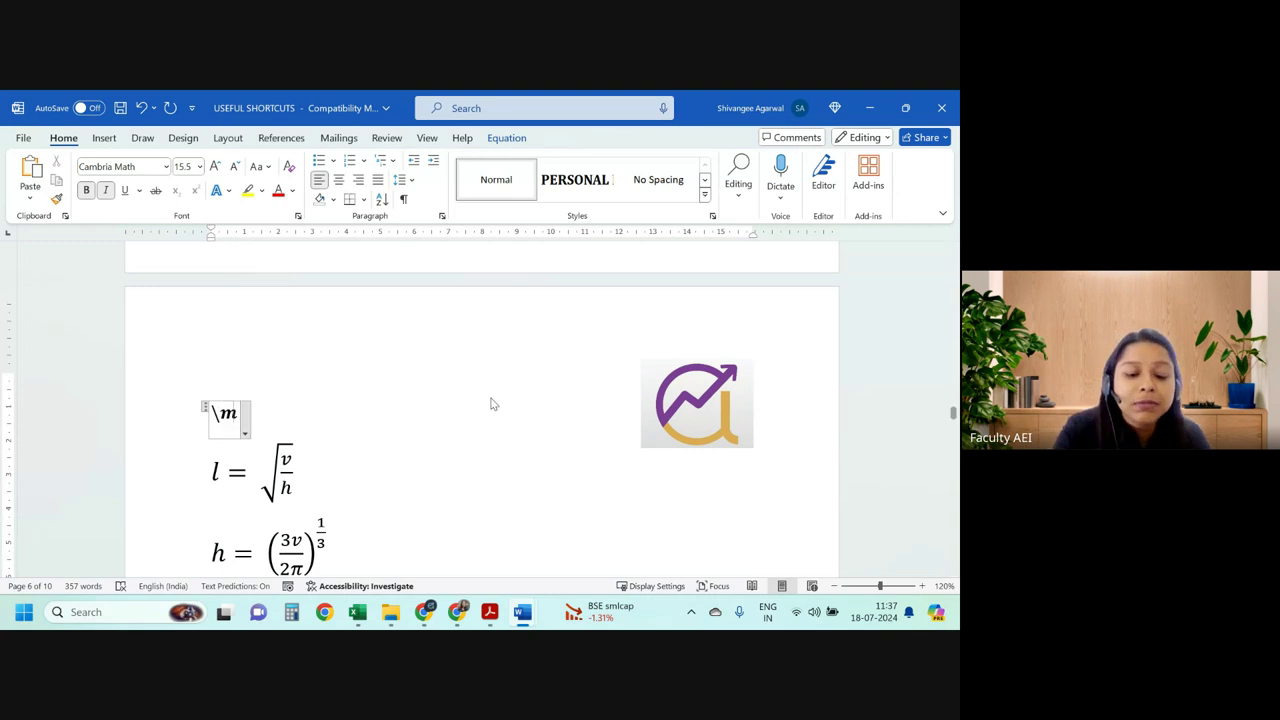
text(u)
key(space)
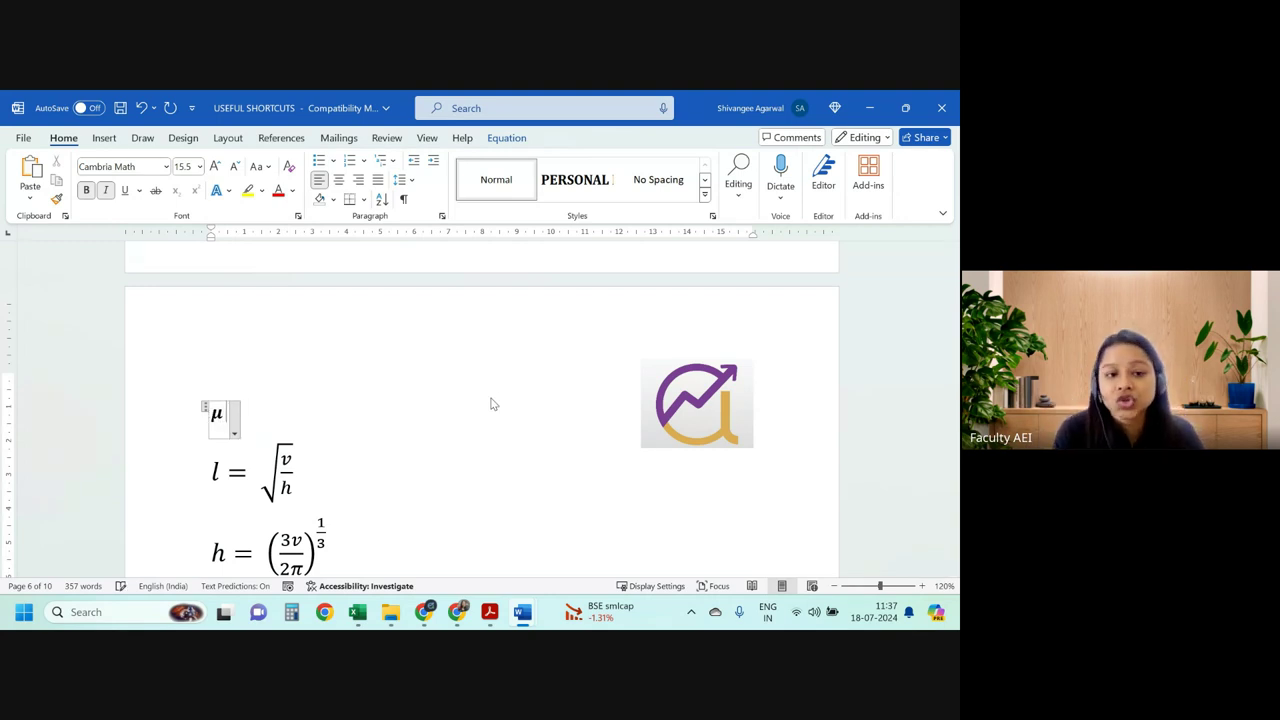
key(shift+Left)
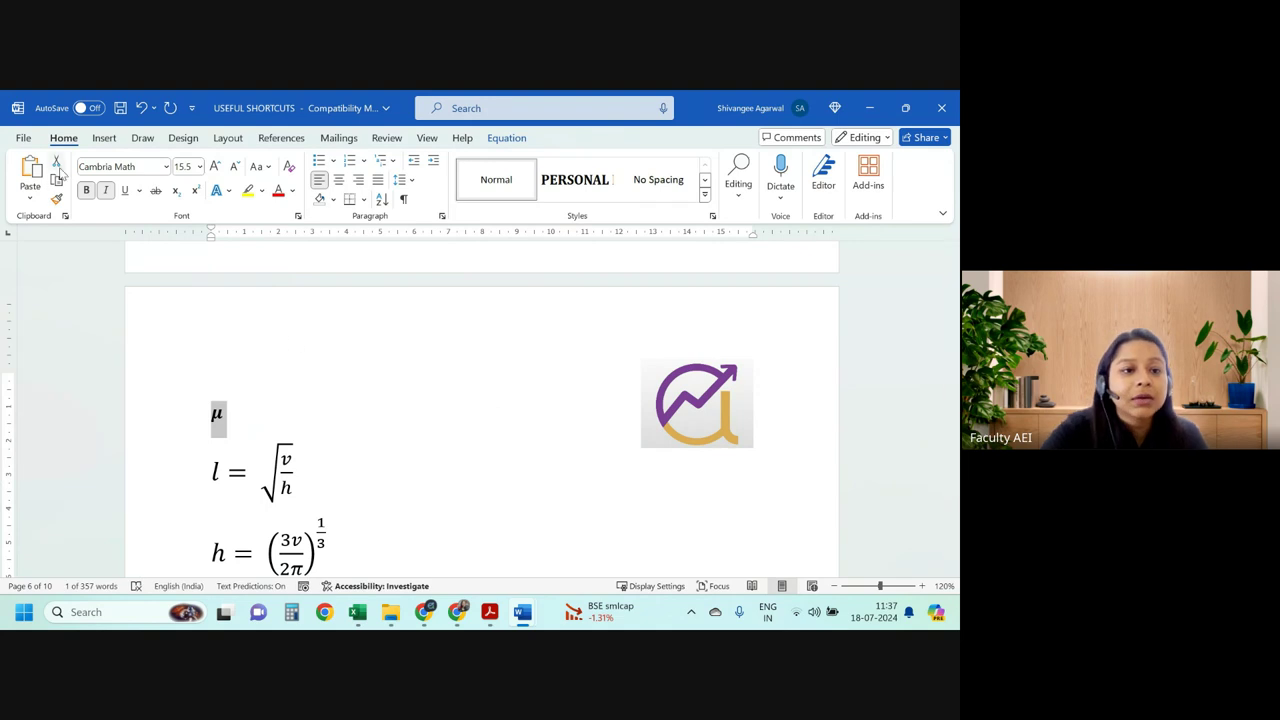
click(100, 194)
Insert a new equation right after μ and convert \int into an integral sign.
click(249, 383)
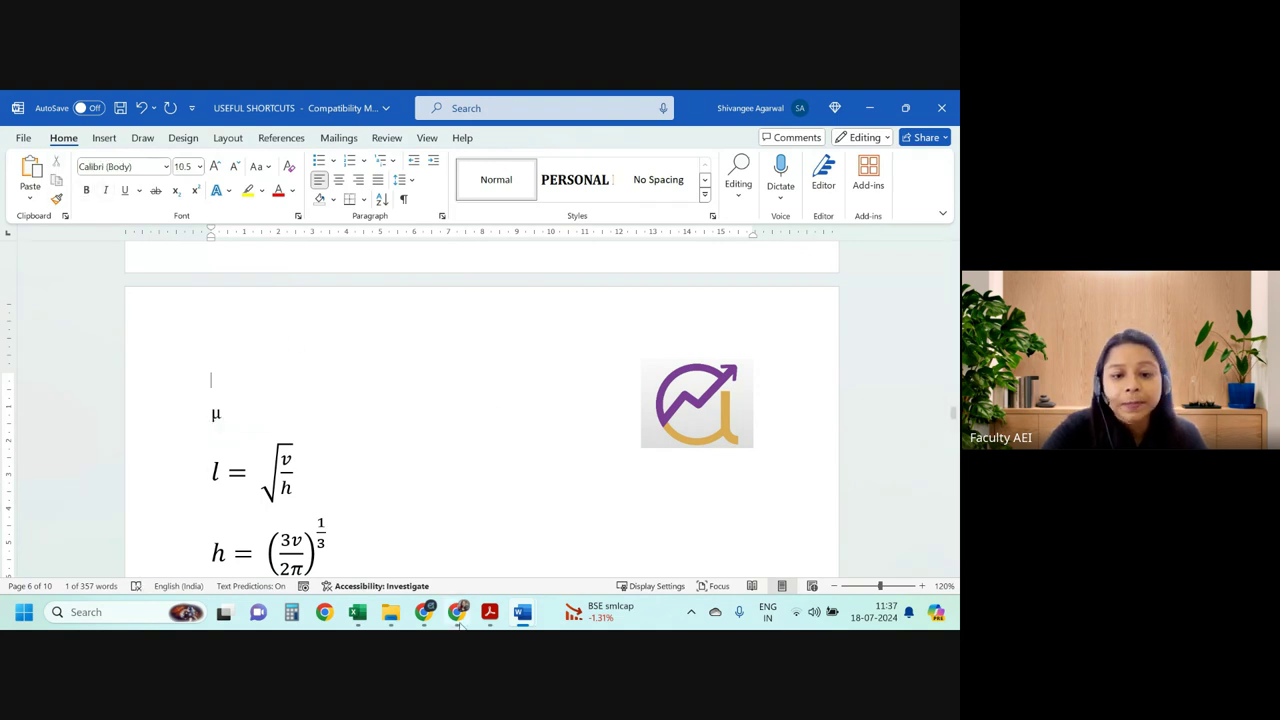
click(257, 416)
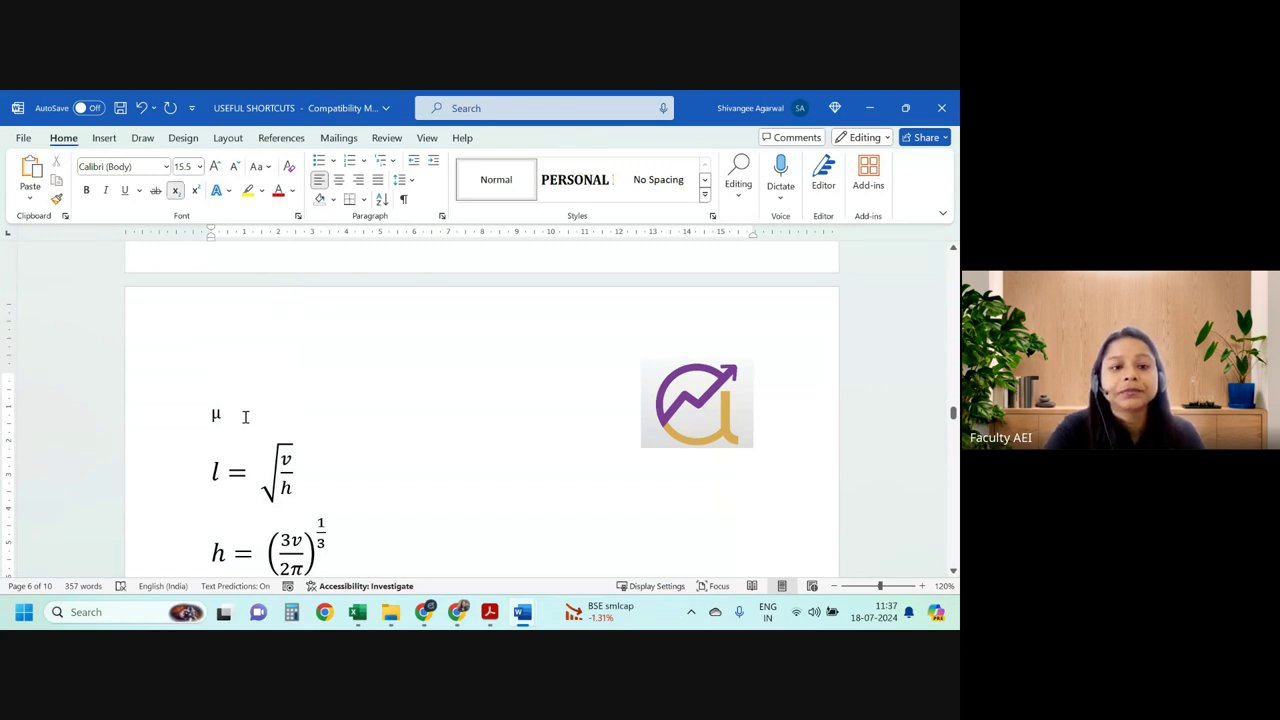
key(ctrl+equal)
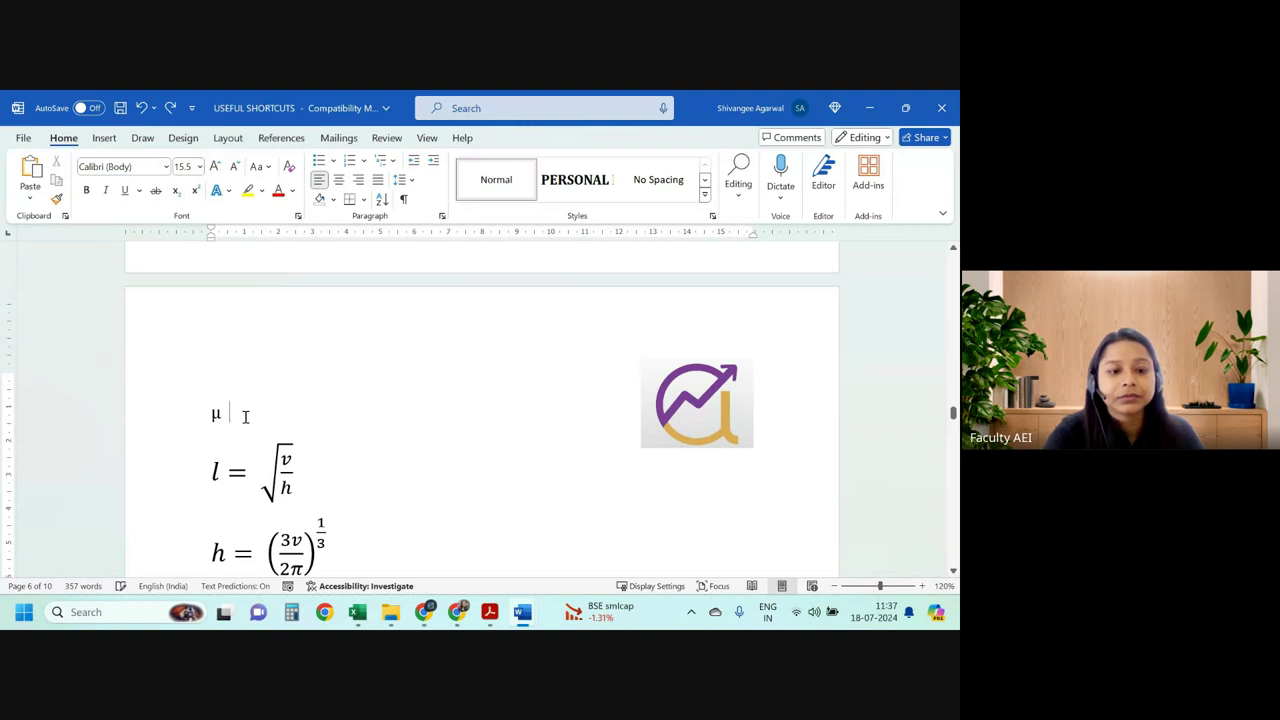
key(alt+equal)
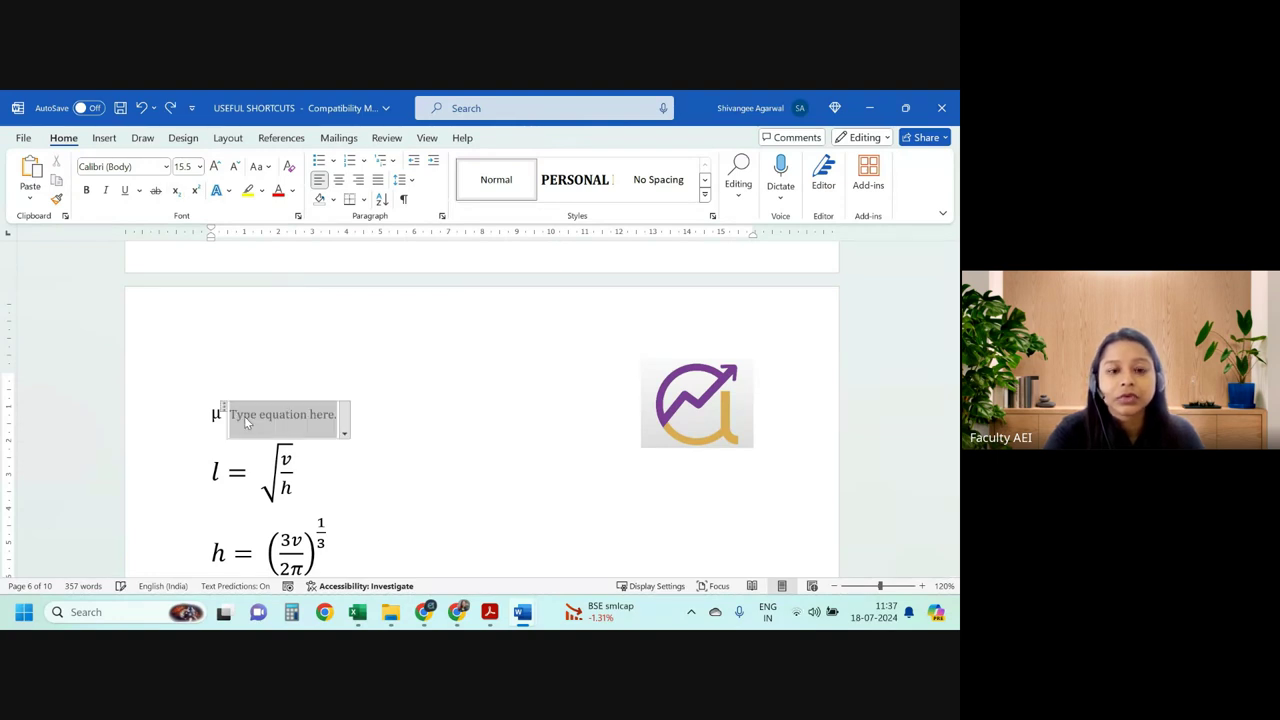
text(\)
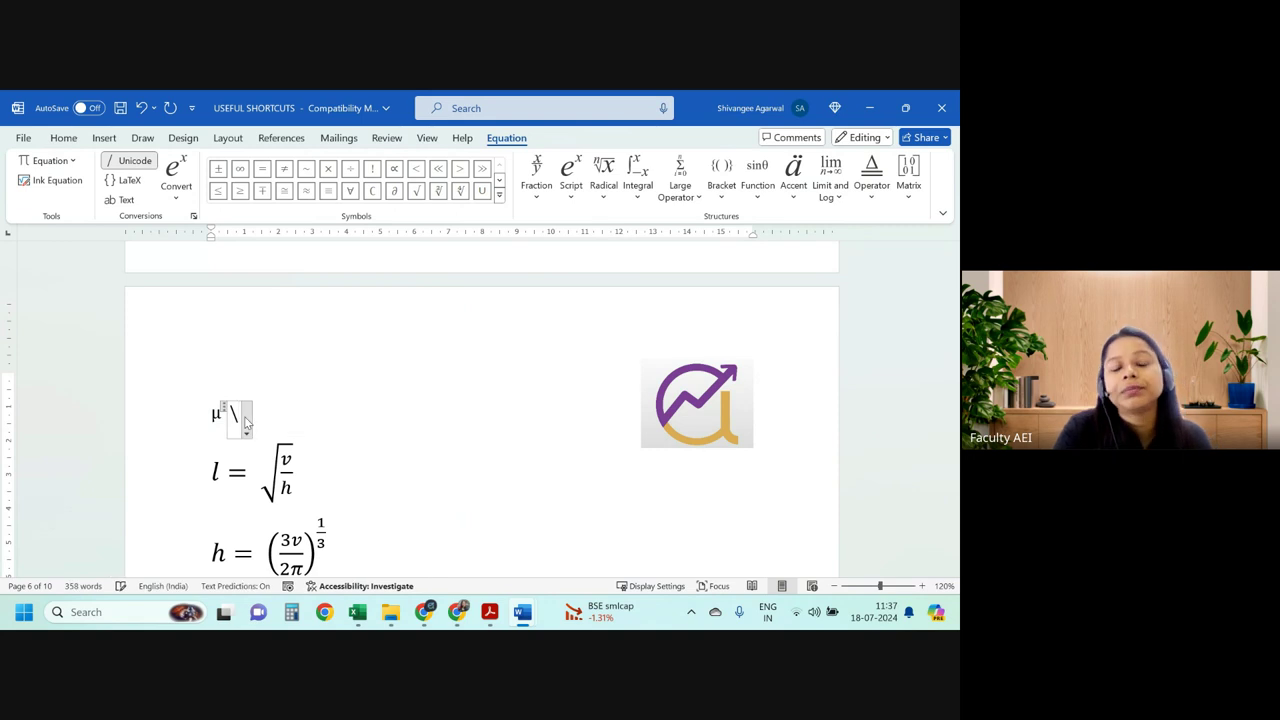
text(int)
key(Down)
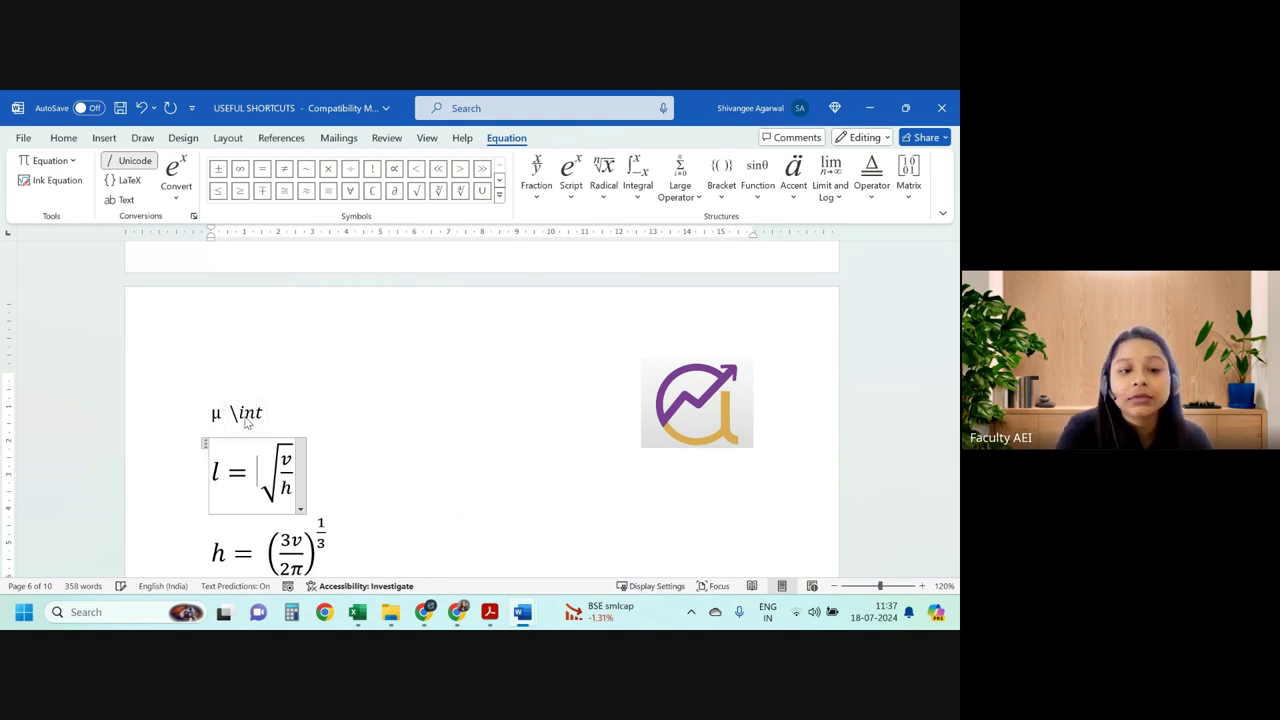
drag(224, 418, 268, 423)
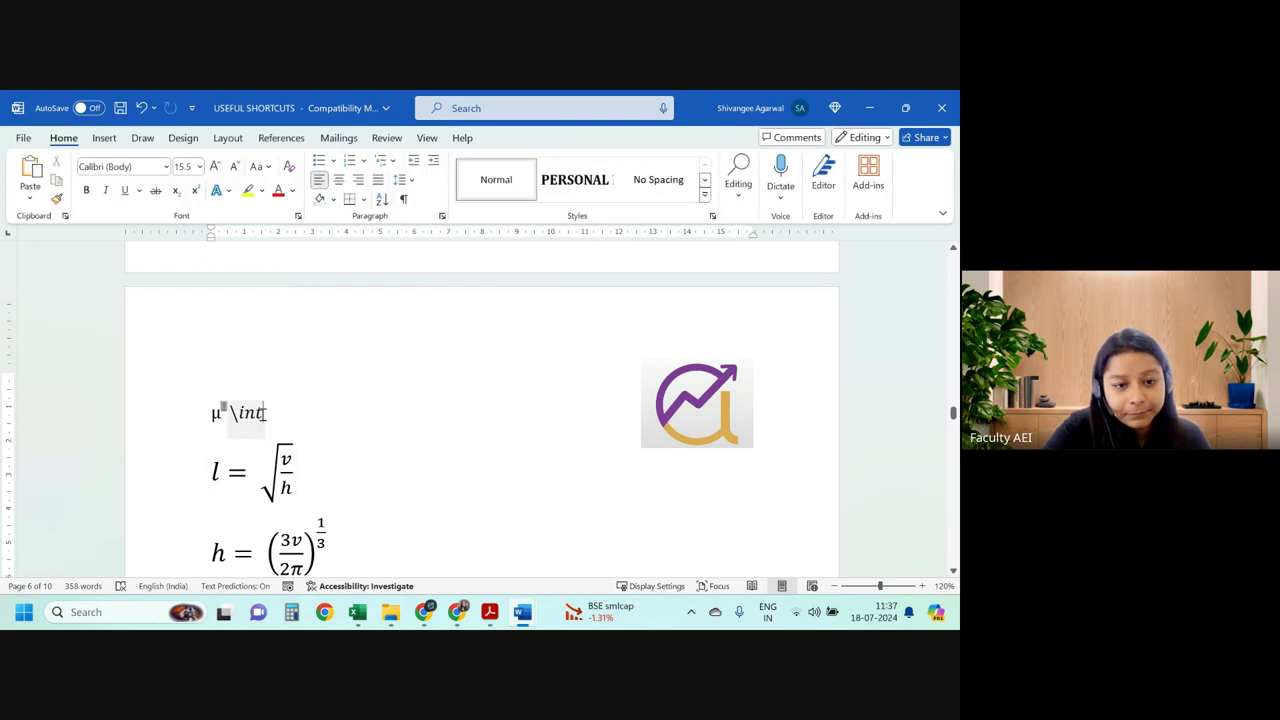
click(318, 419)
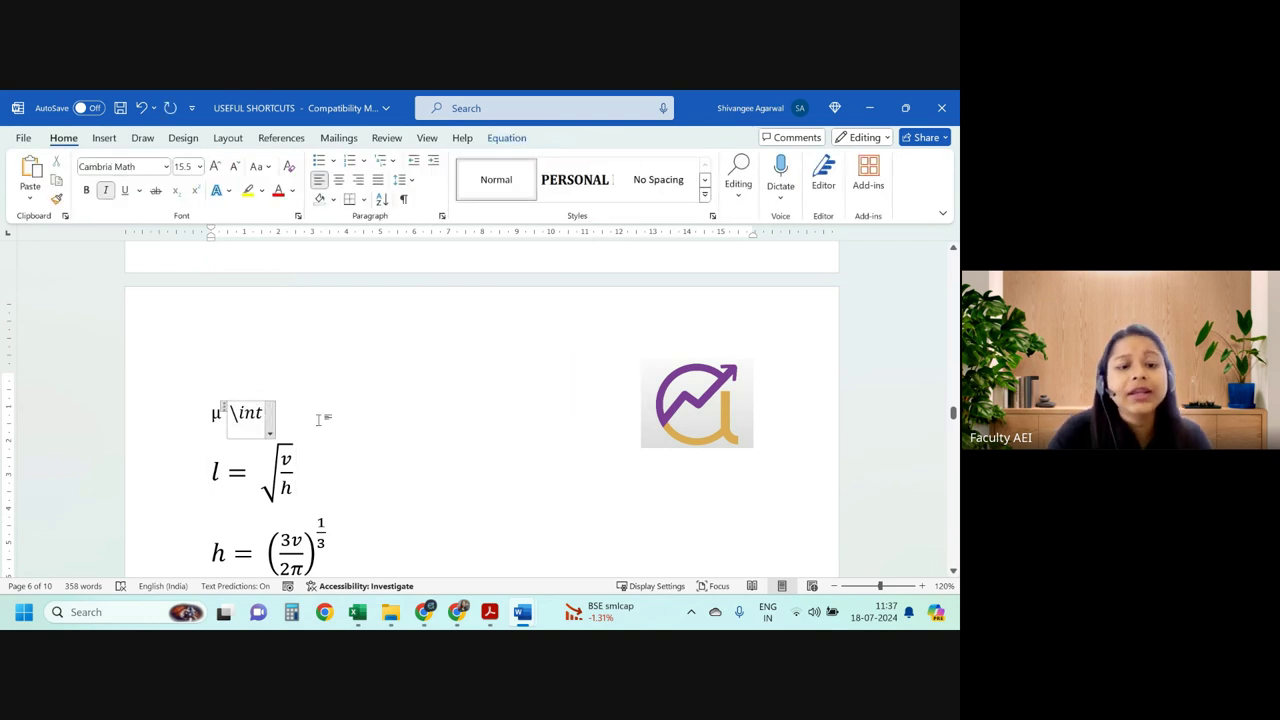
key(space)
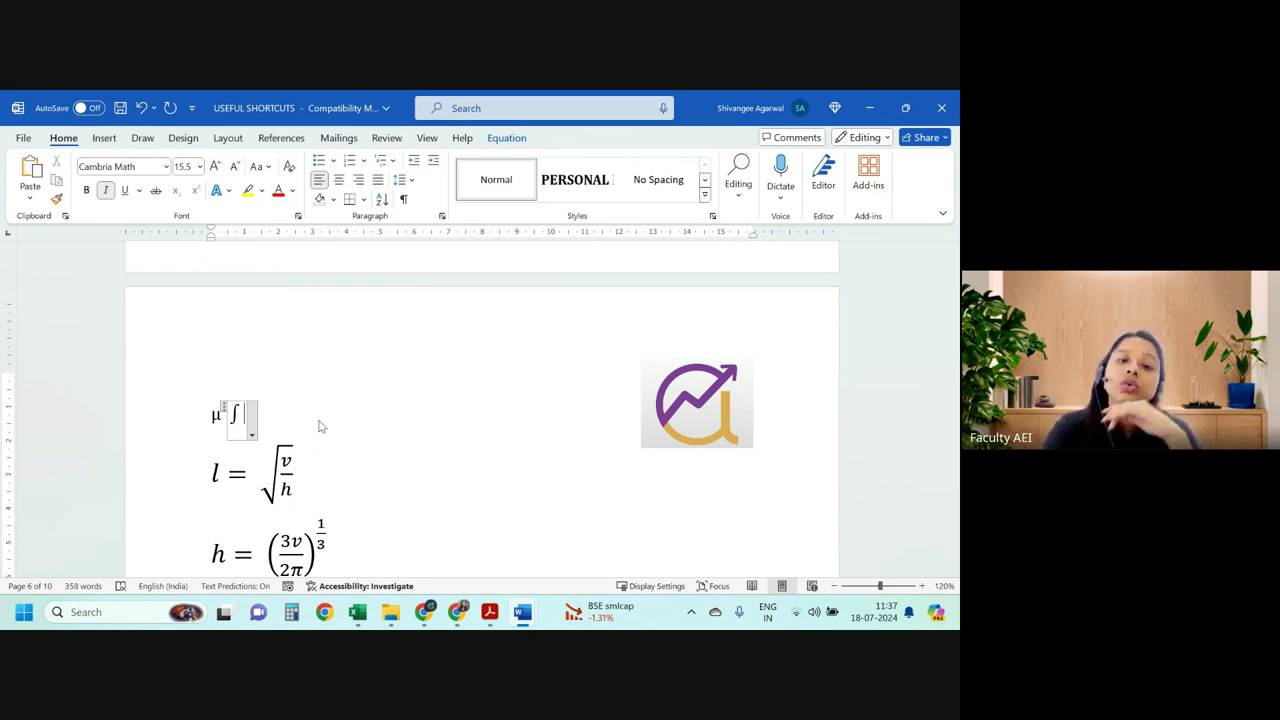
Retype the integral as ∫_0^inf, then erase it back to an empty equation placeholder.
key(BackSpace)
text(\)
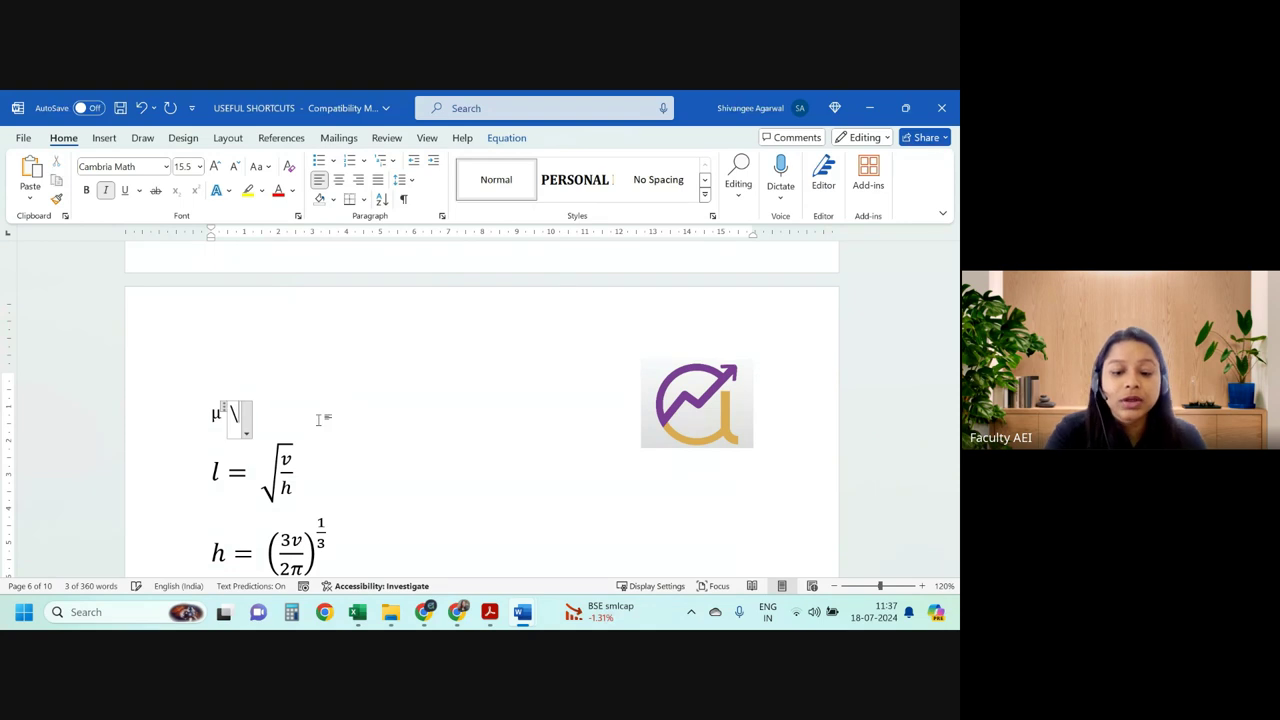
text(int)
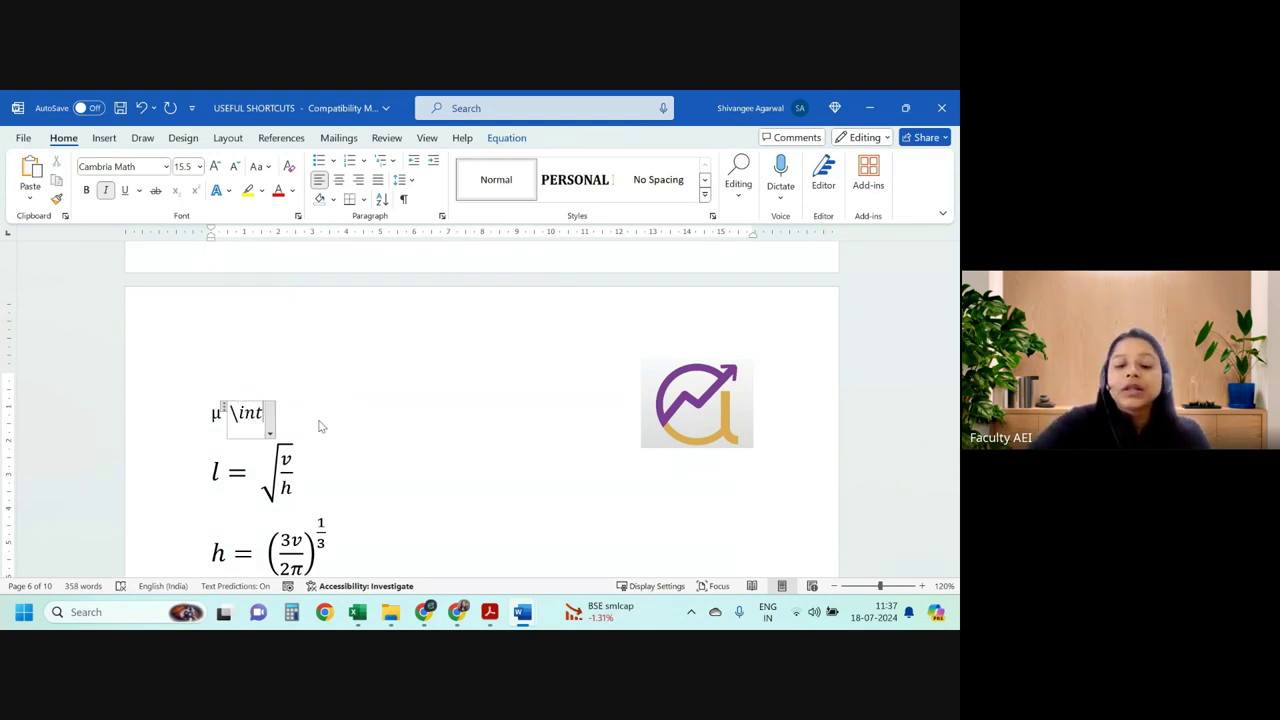
key(space)
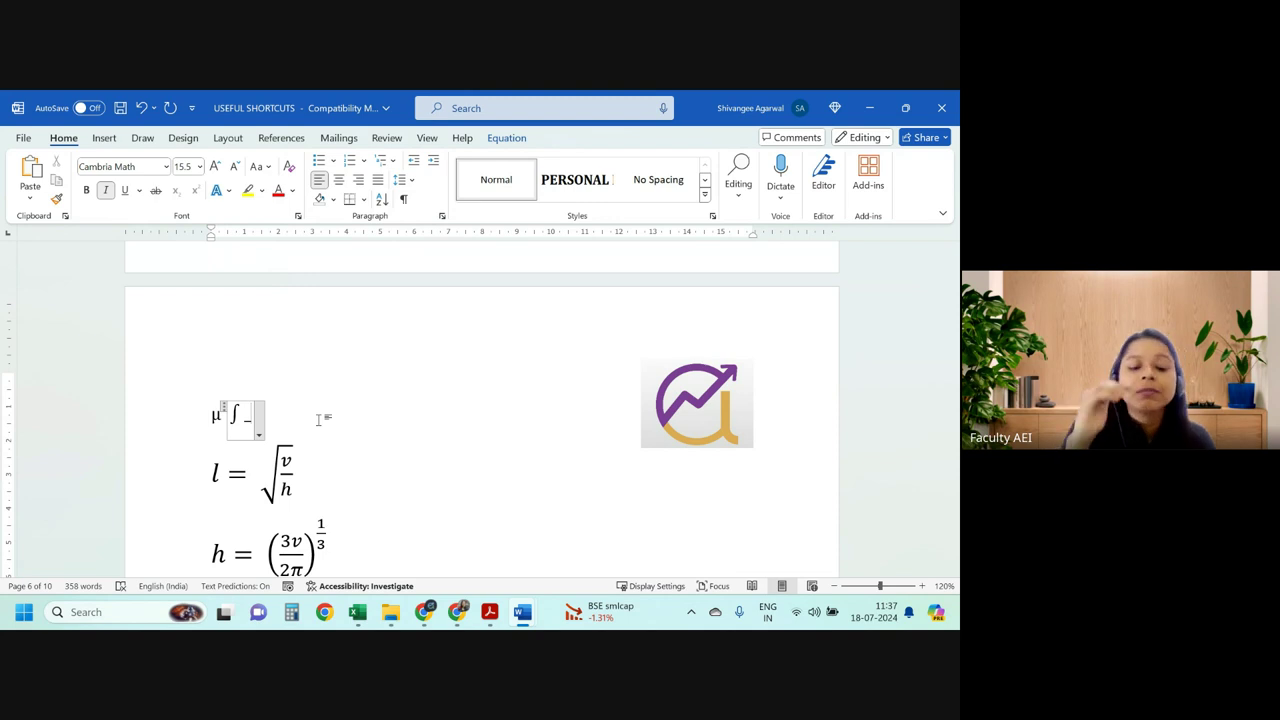
text(o)
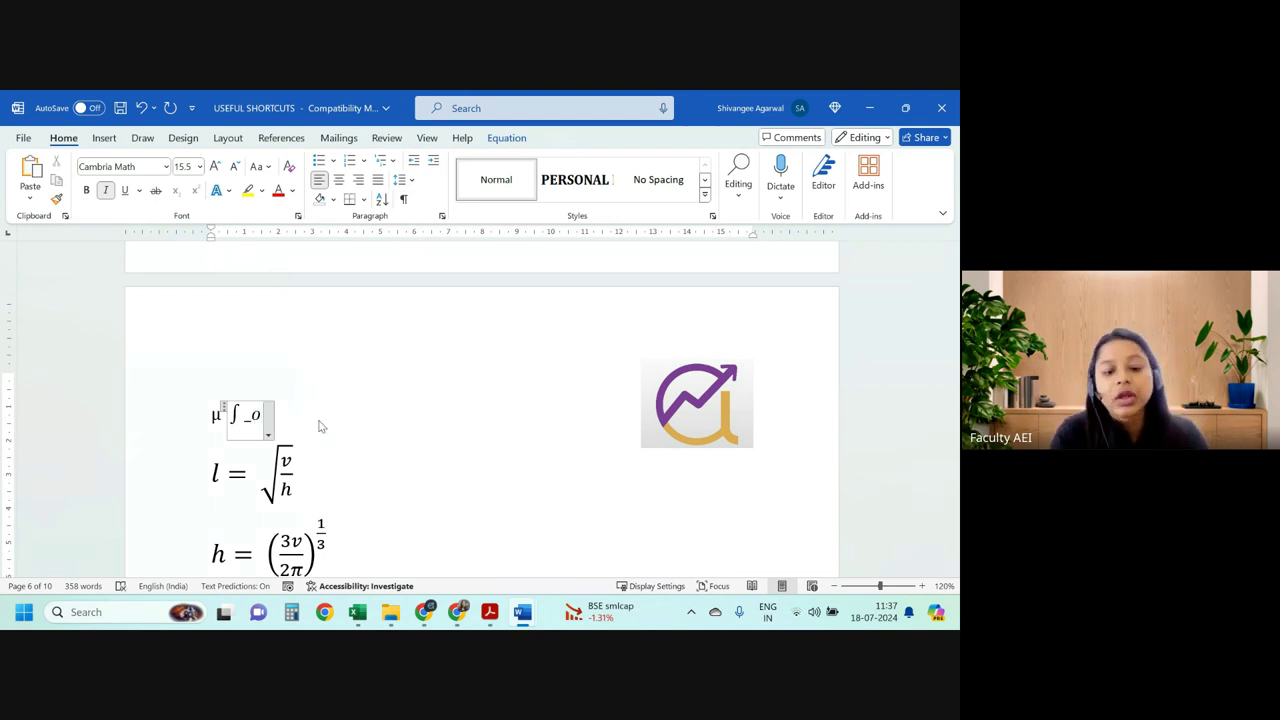
key(BackSpace)
text(0)
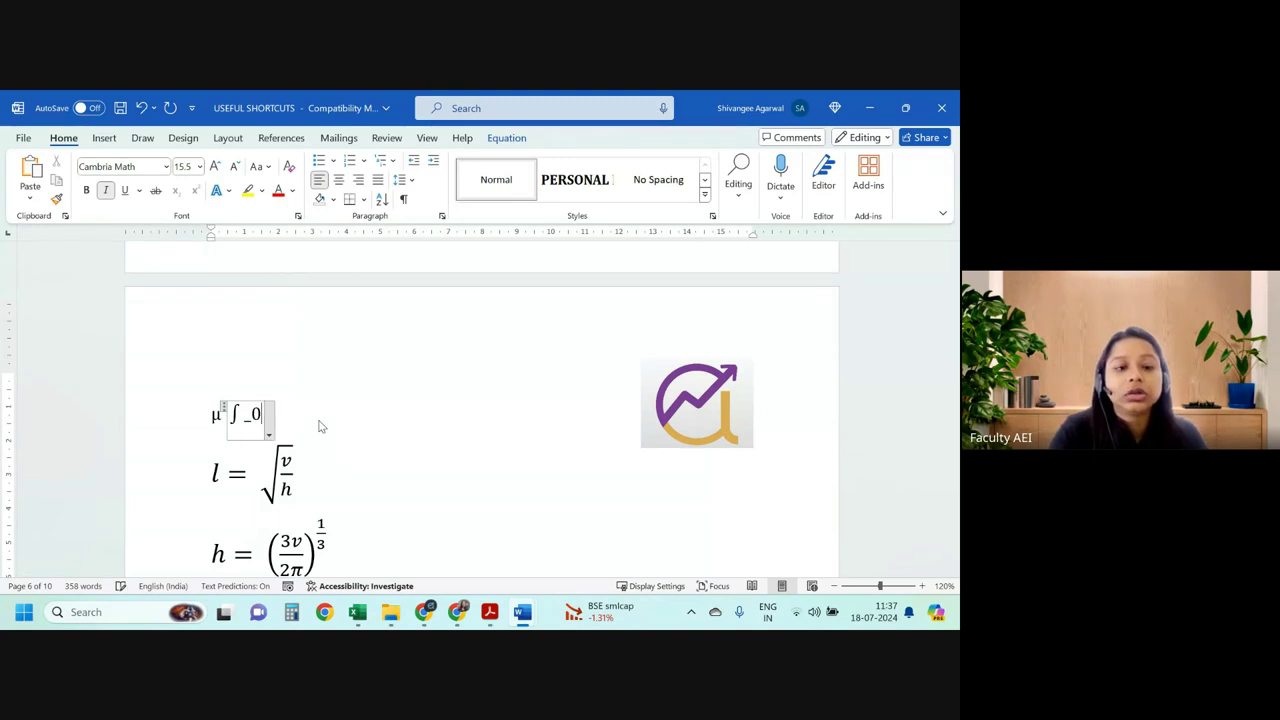
text(^)
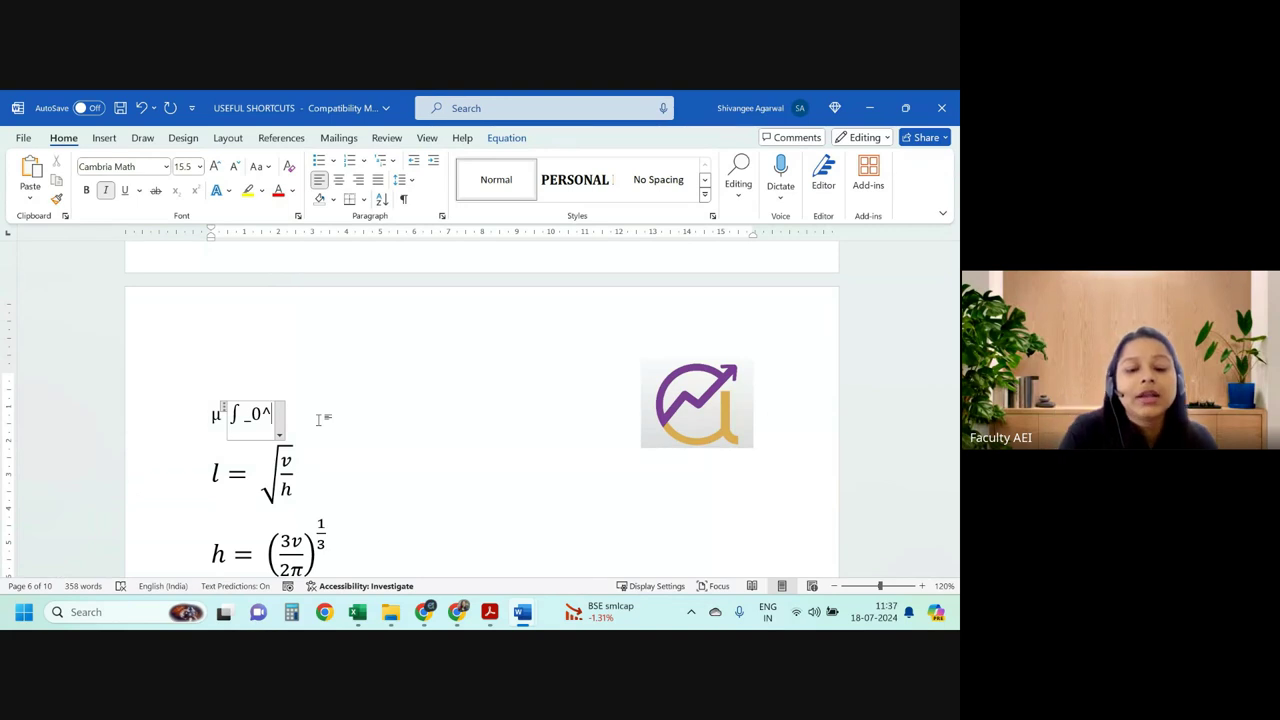
text( inf)
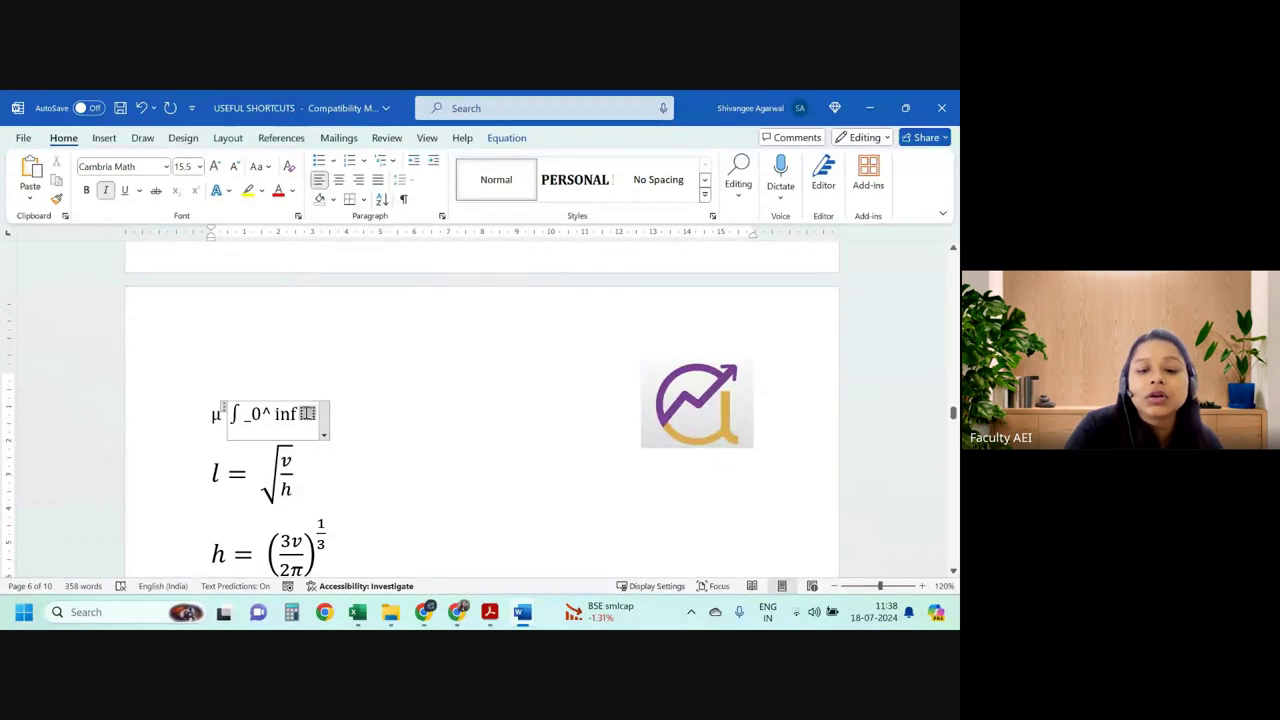
key(BackSpace)
key(BackSpace)
key(BackSpace)
key(BackSpace)
key(BackSpace)
key(BackSpace)
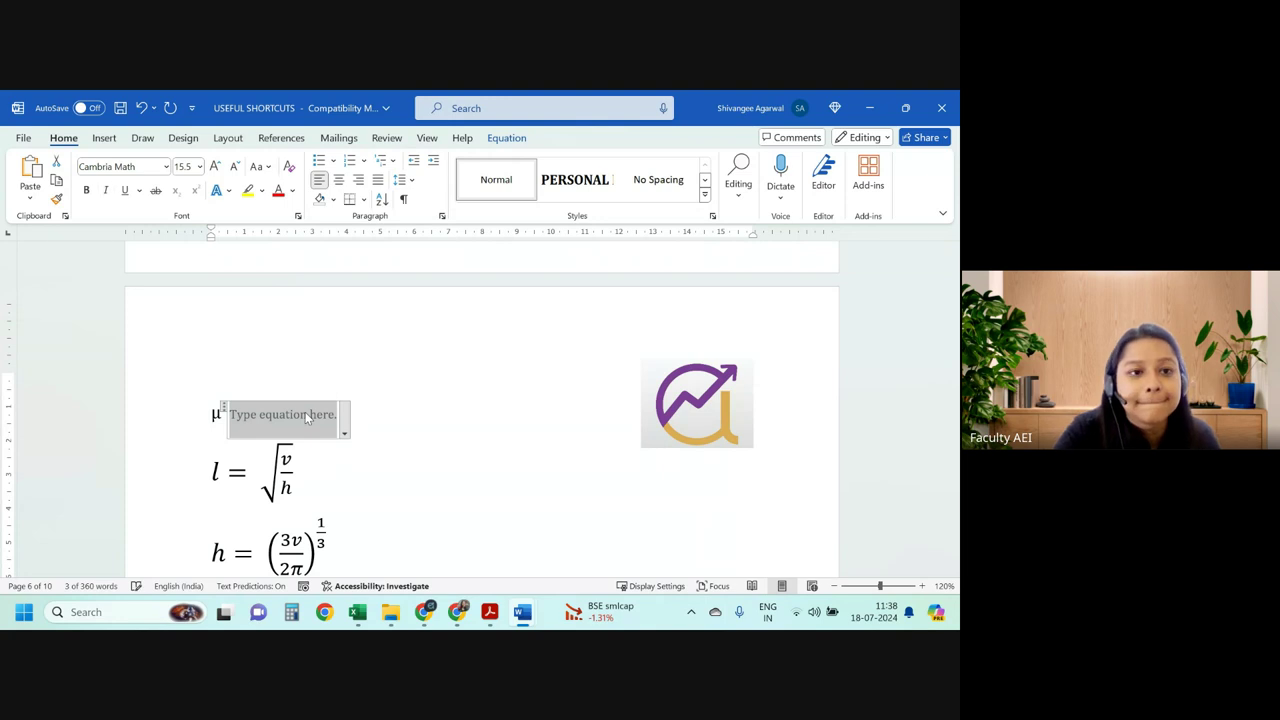
Insert an integral after μ with lower limit 0 and upper limit x.
text(\)
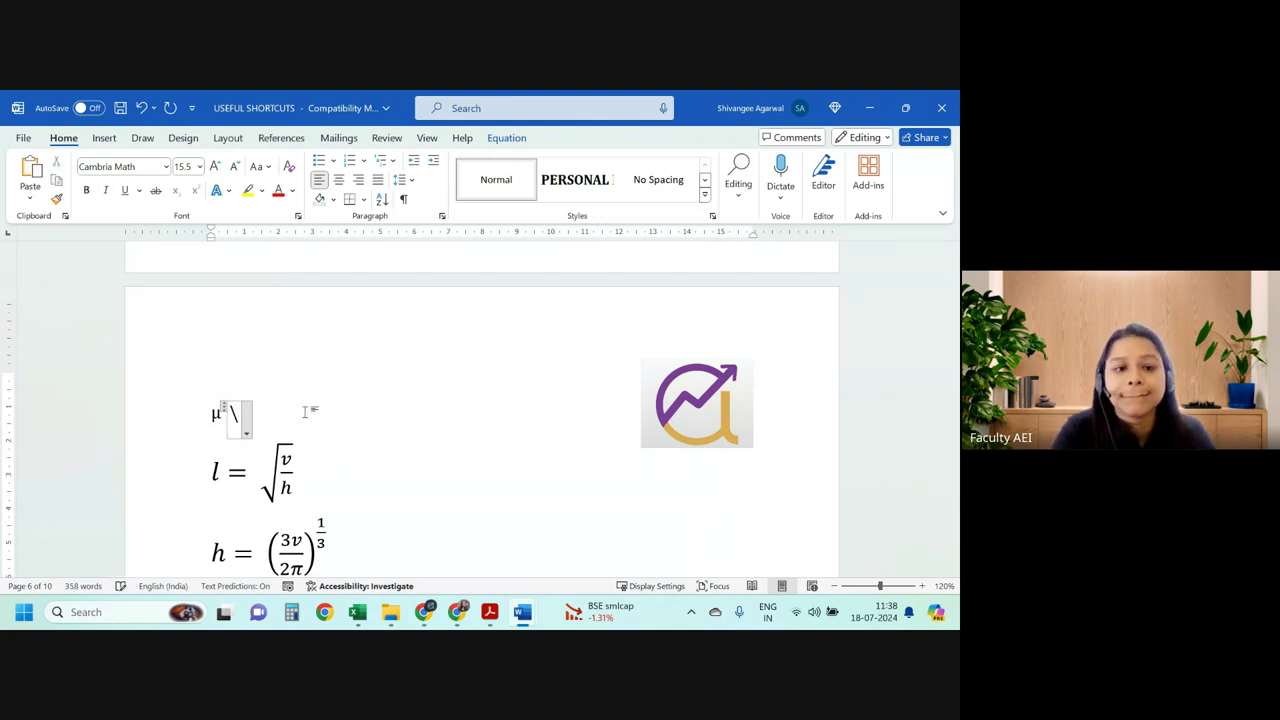
key(BackSpace)
text(\)
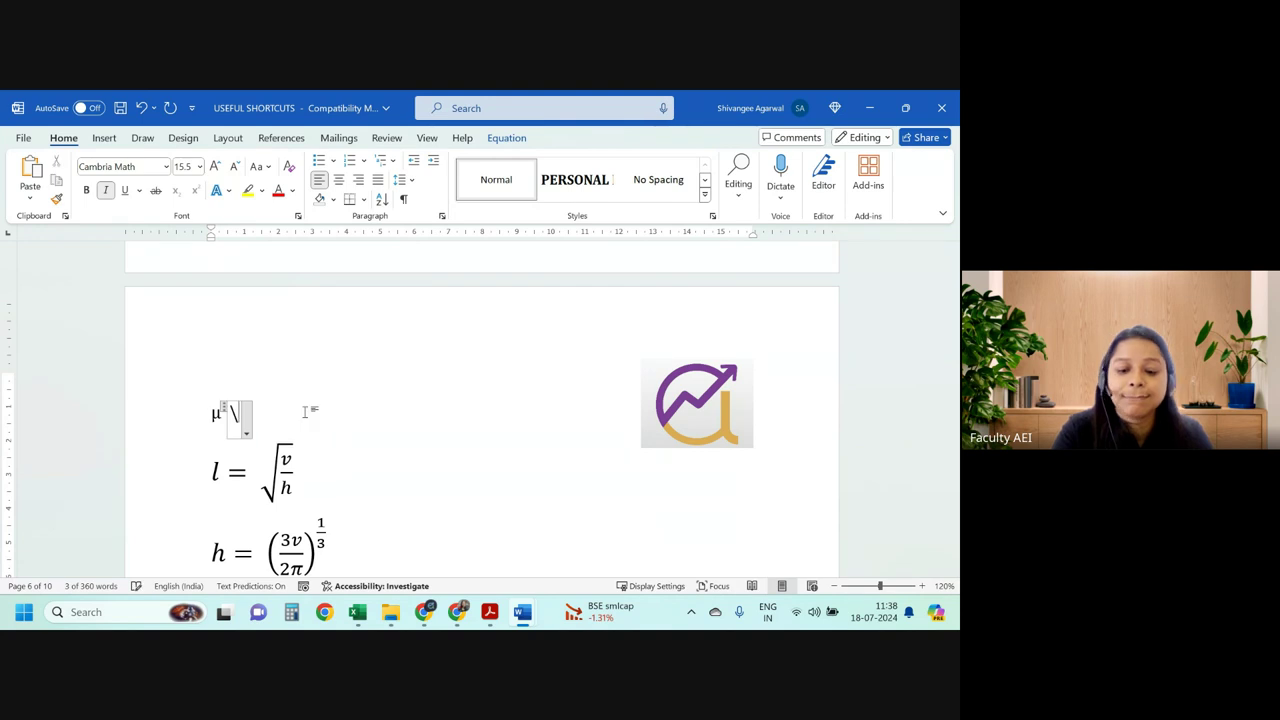
text(int)
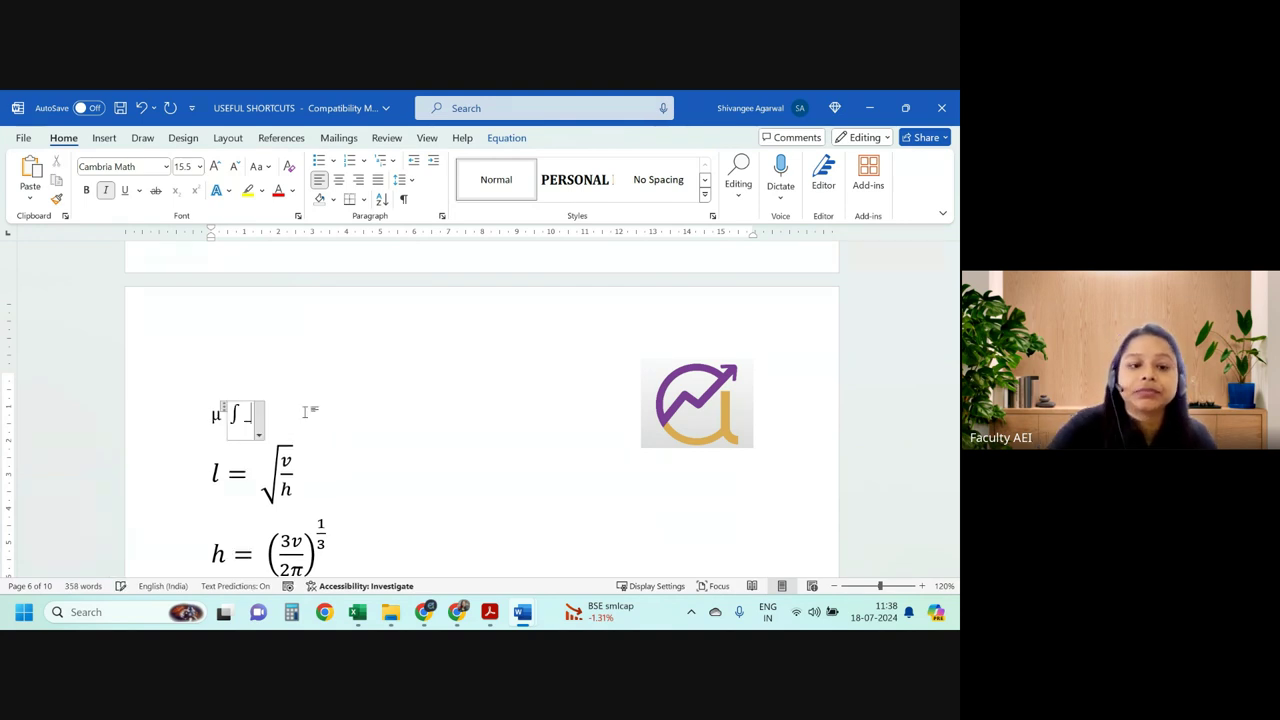
text( _0)
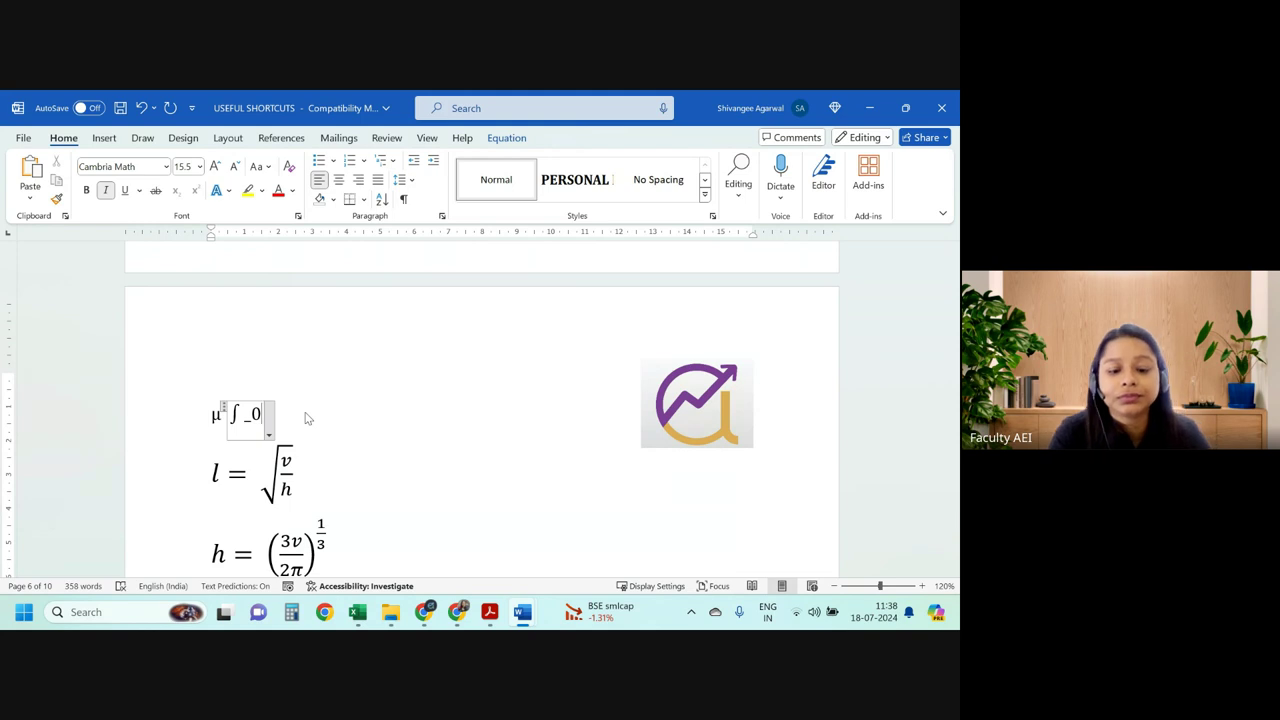
text(^i)
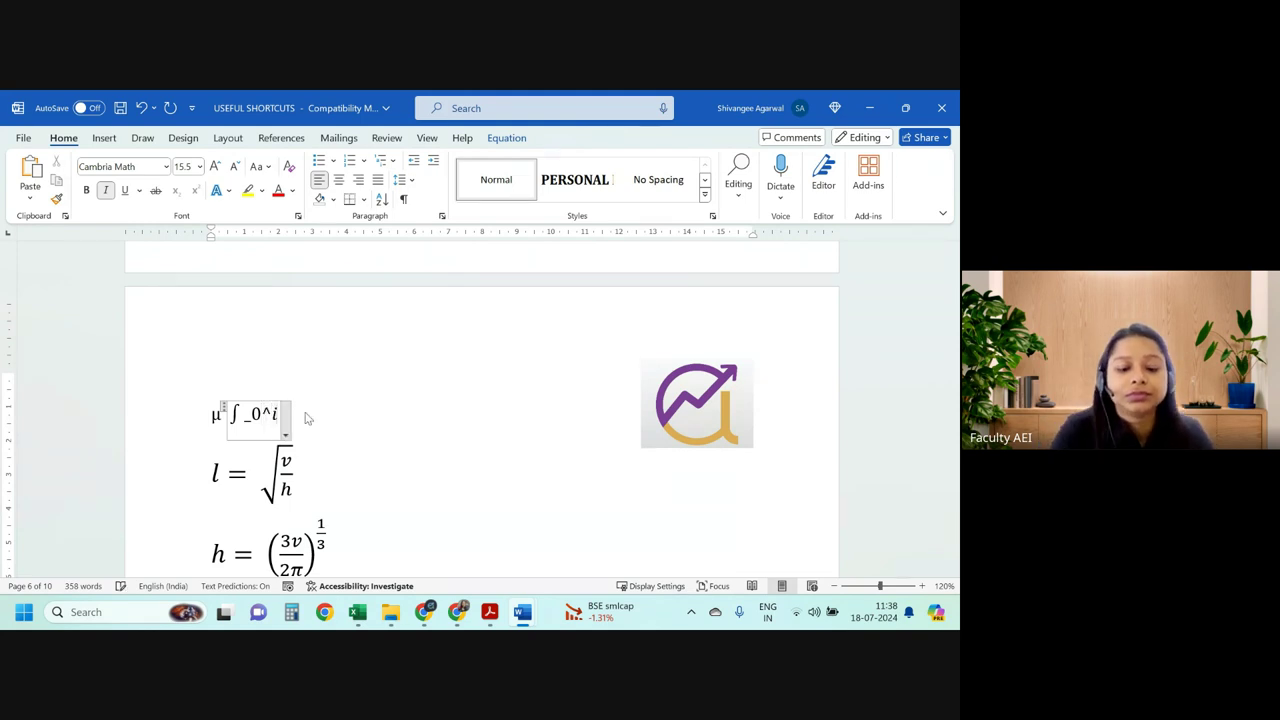
text( inf)
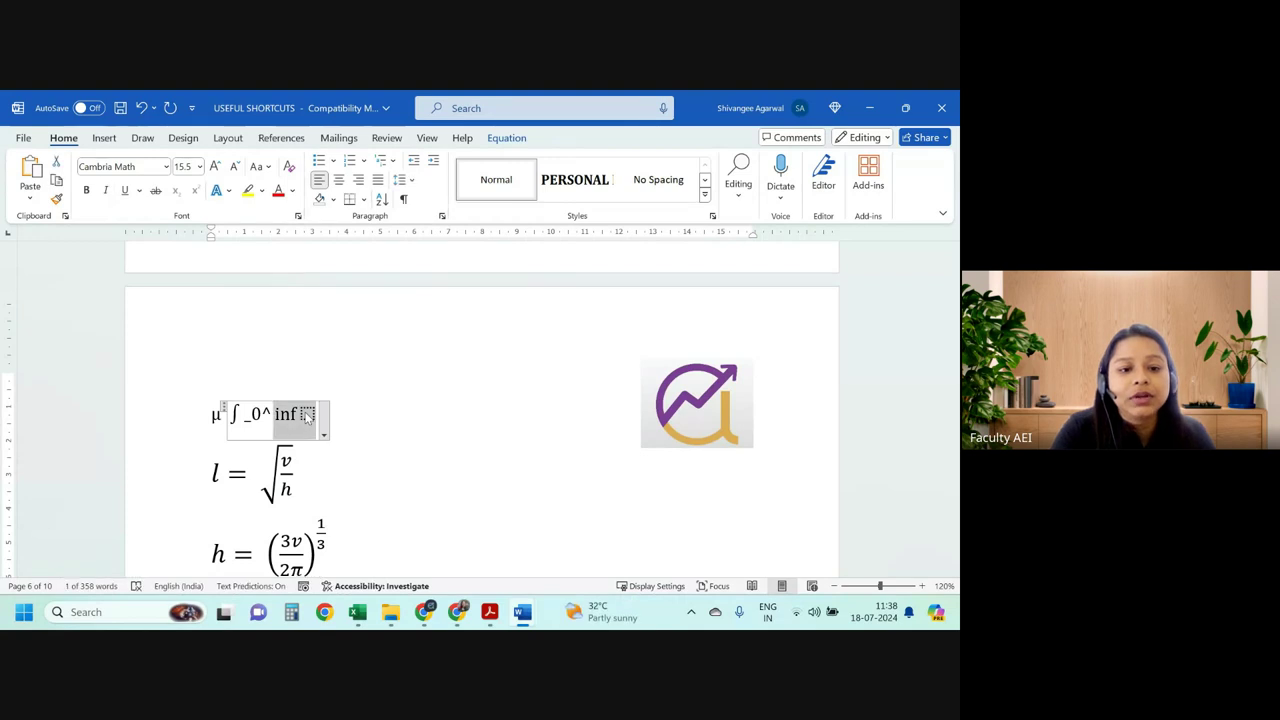
key(BackSpace)
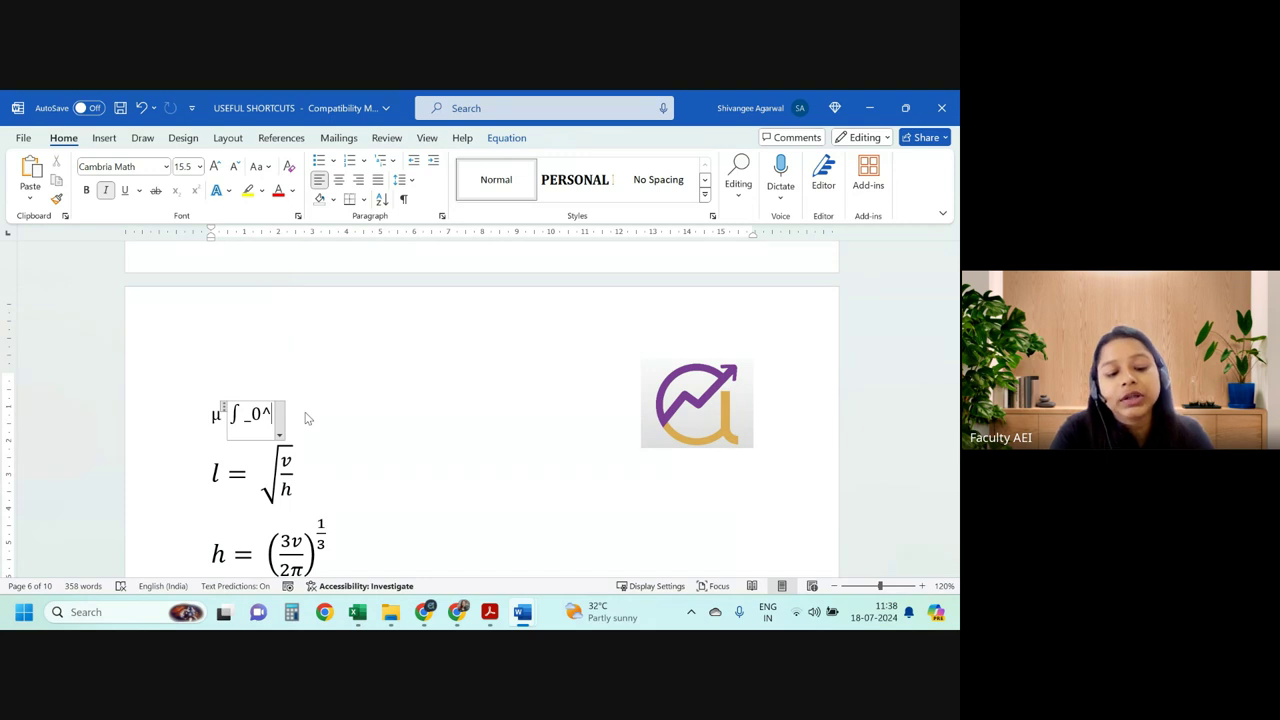
text(x)
key(space)
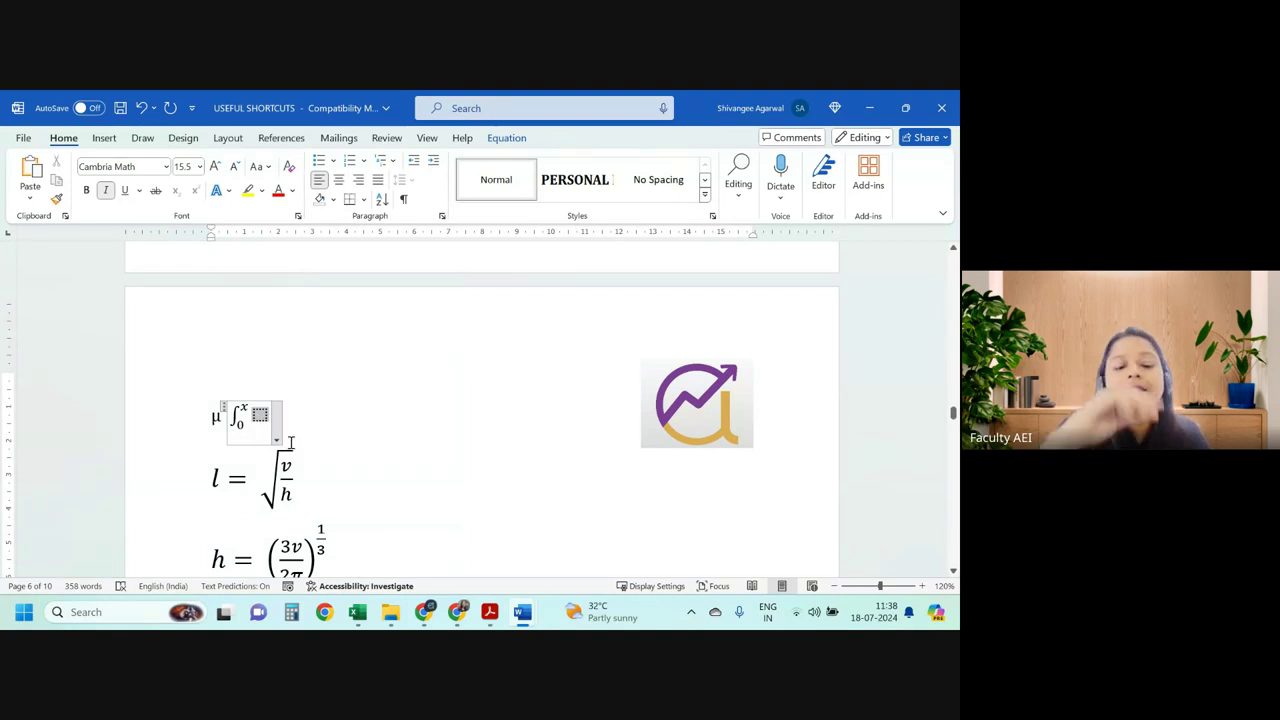
Fill the integrand with f(X)dx and start a new line below the equation.
text(fx)
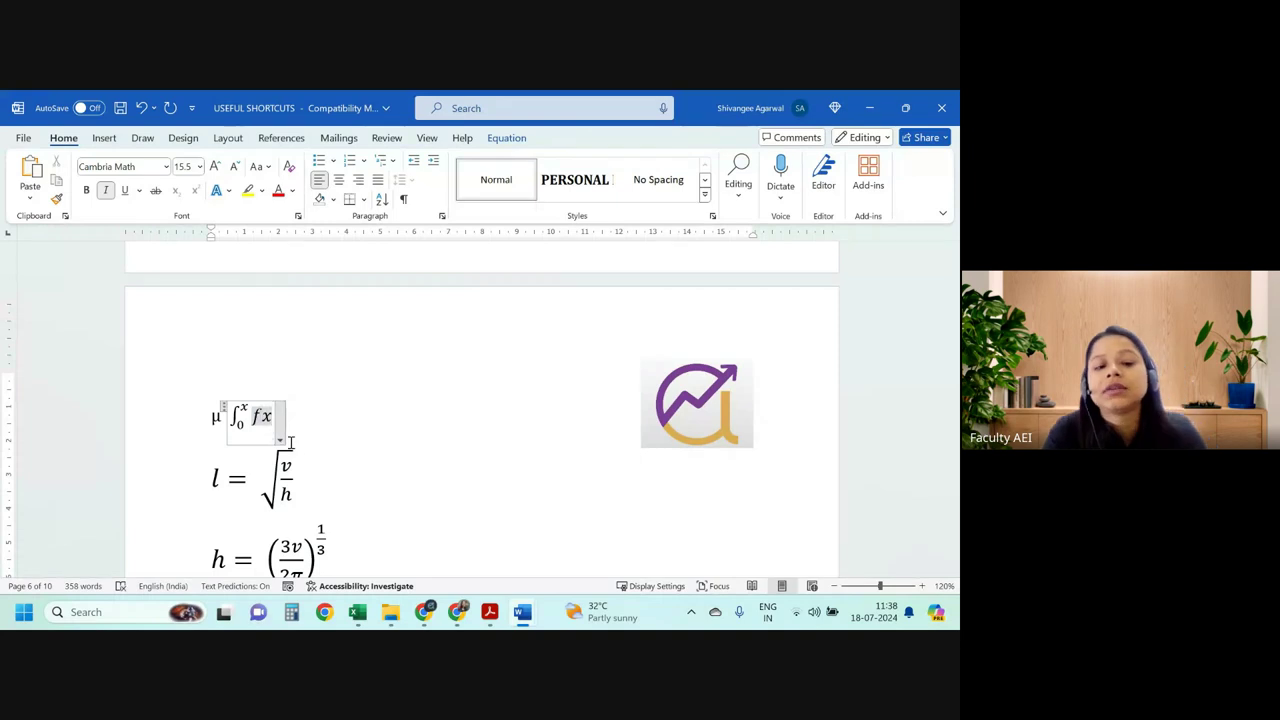
key(BackSpace)
text((X)
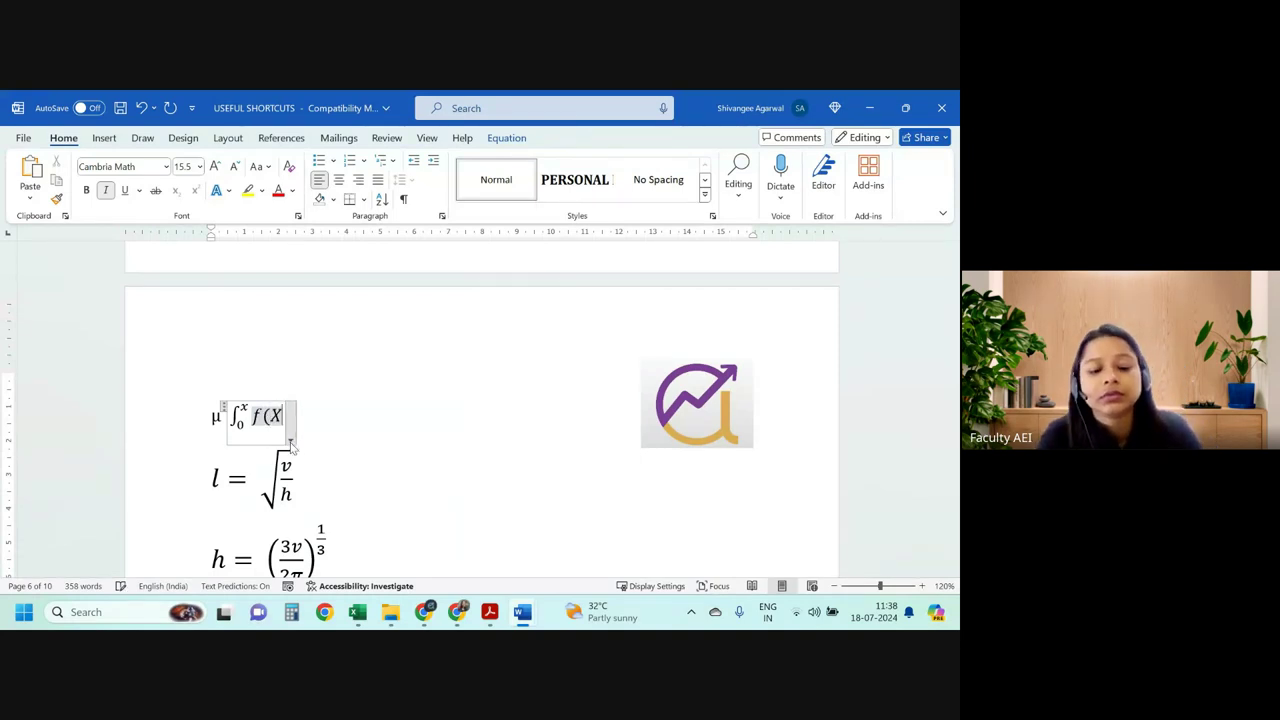
text()dx)
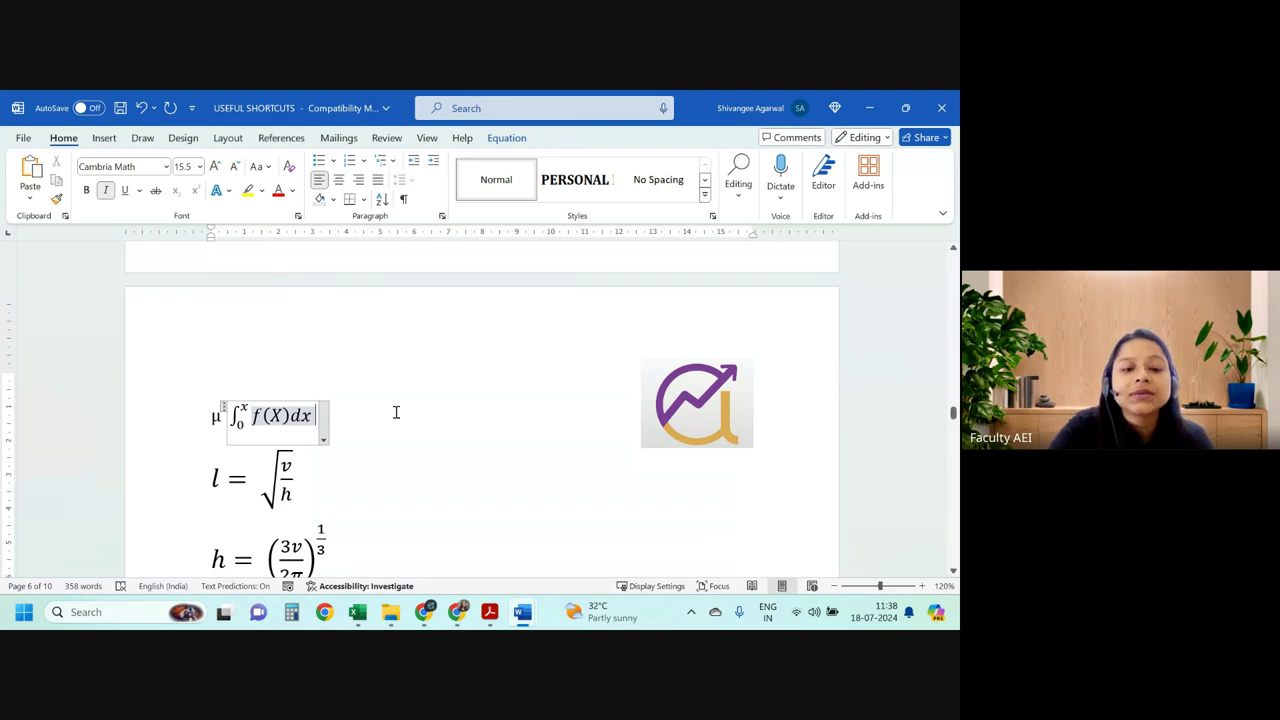
click(360, 416)
key(Return)
key(Return)
key(Return)
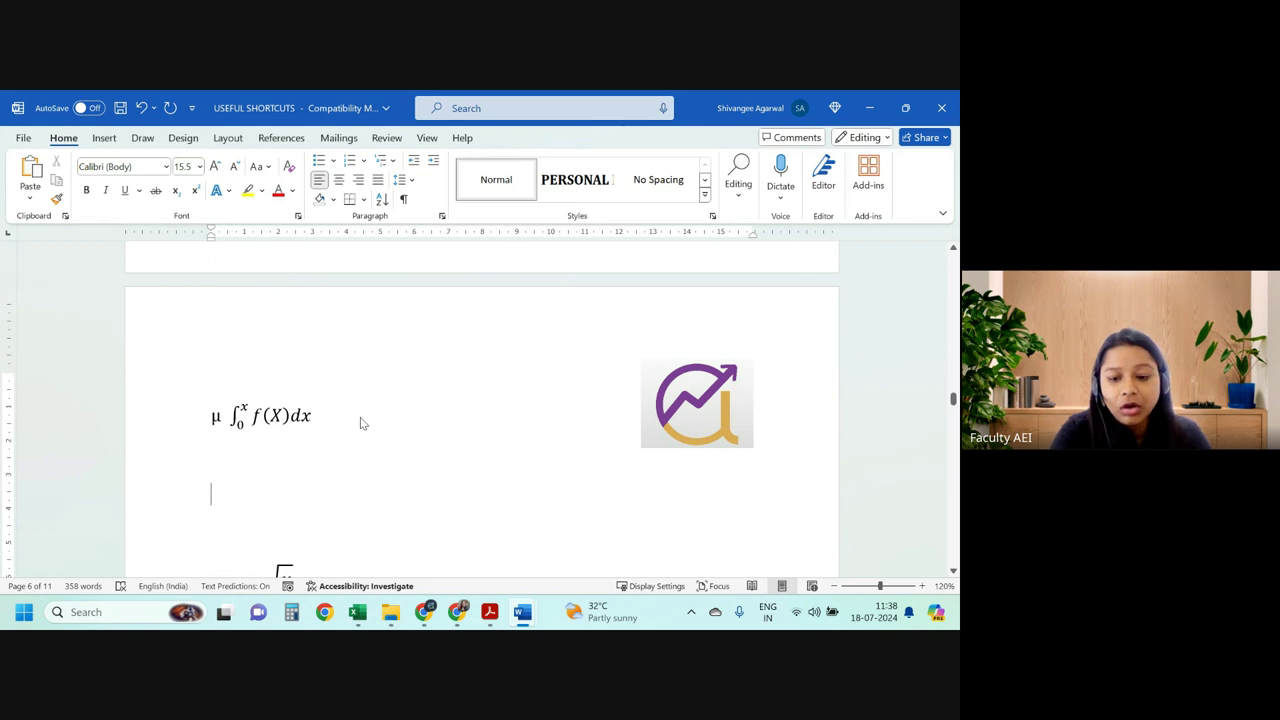
Start a new equation reading exp(− followed by \int 0^\inf.
key(alt+equal)
text(\)
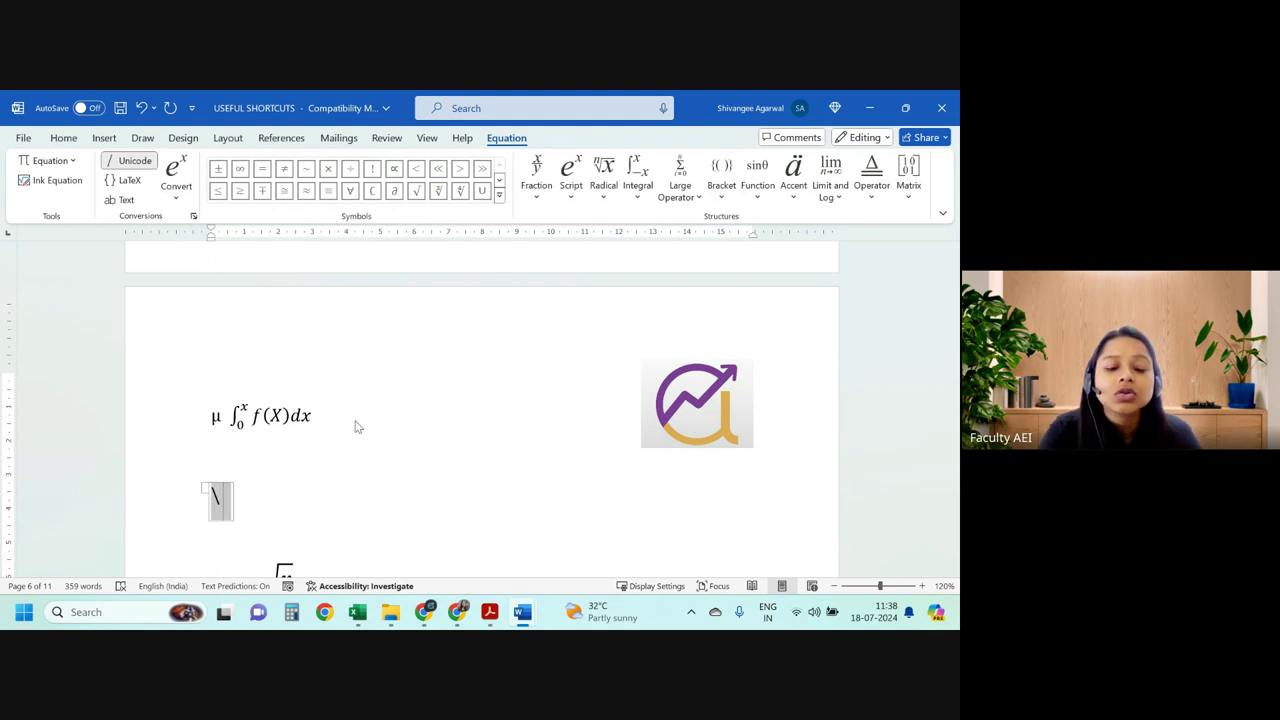
text(exp()
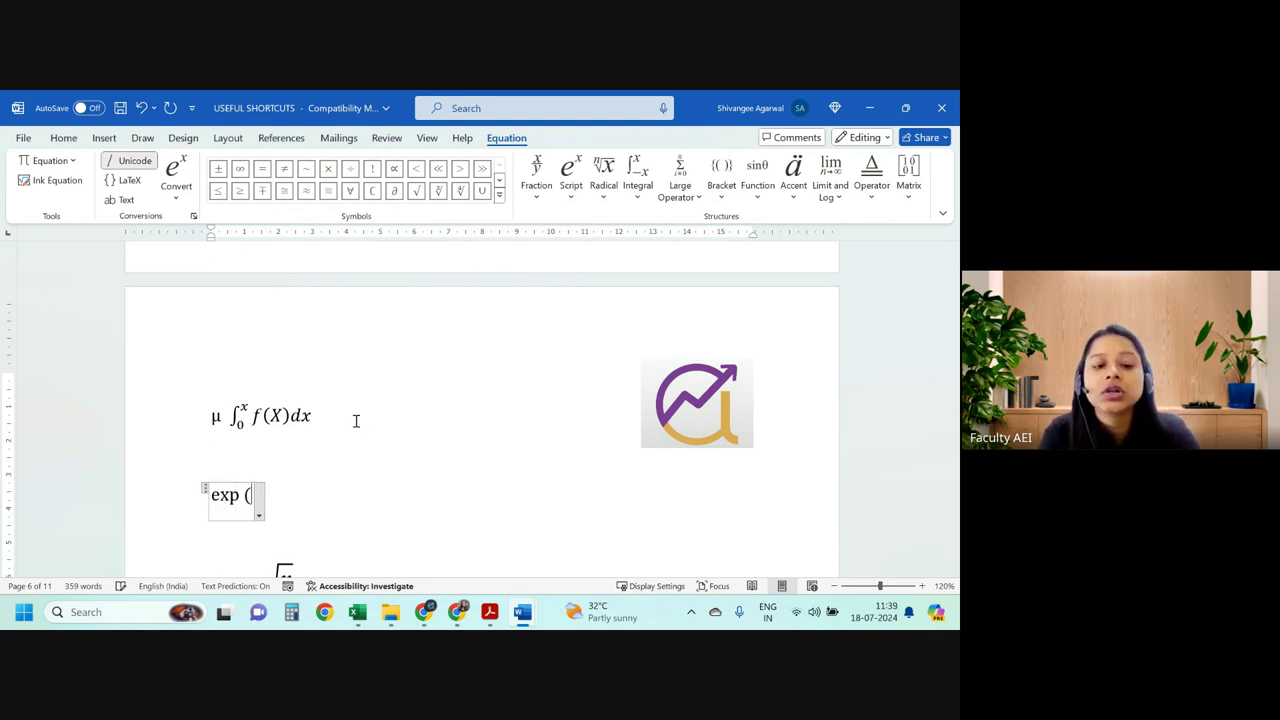
text(-)
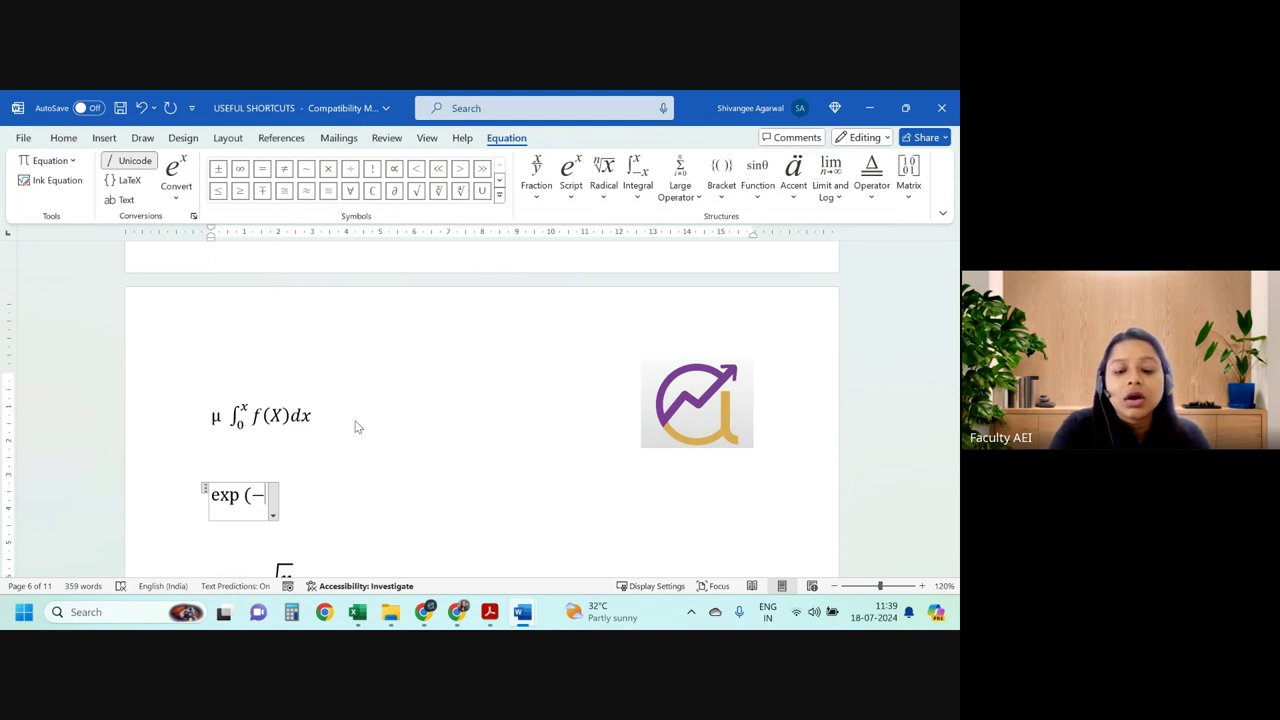
text(int\)
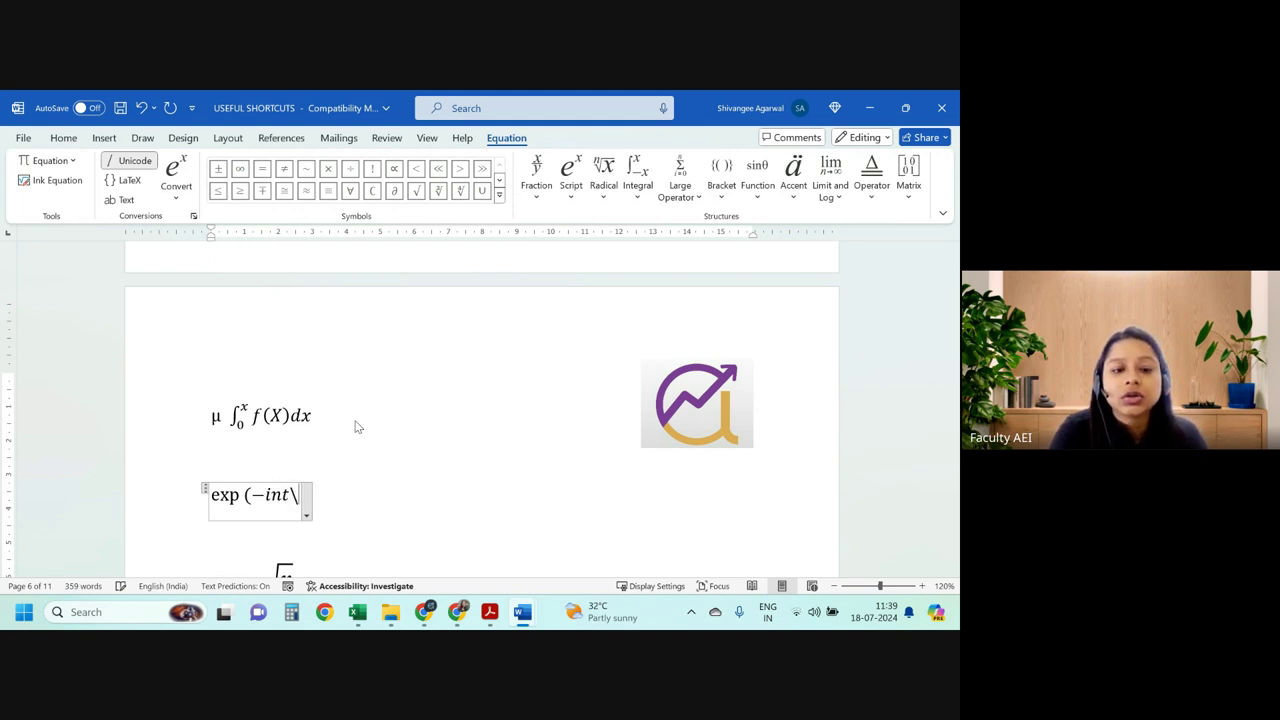
key(BackSpace)
key(BackSpace)
key(BackSpace)
key(BackSpace)
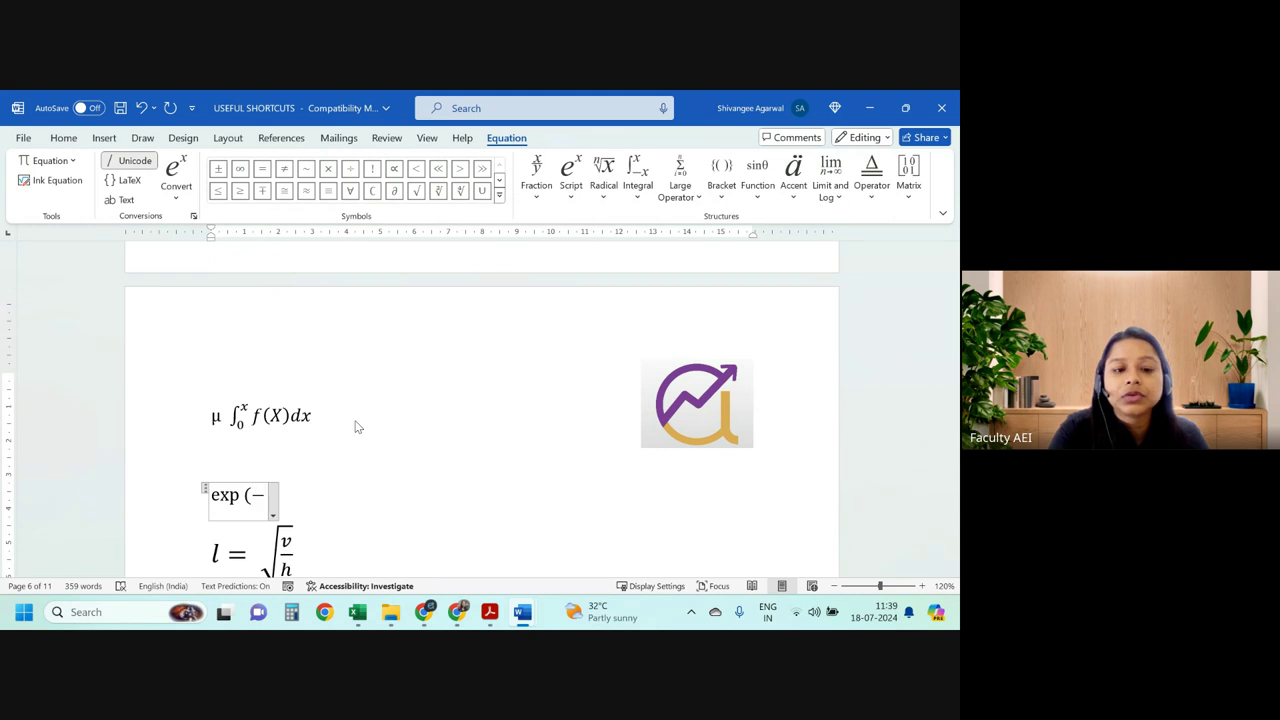
text(\int)
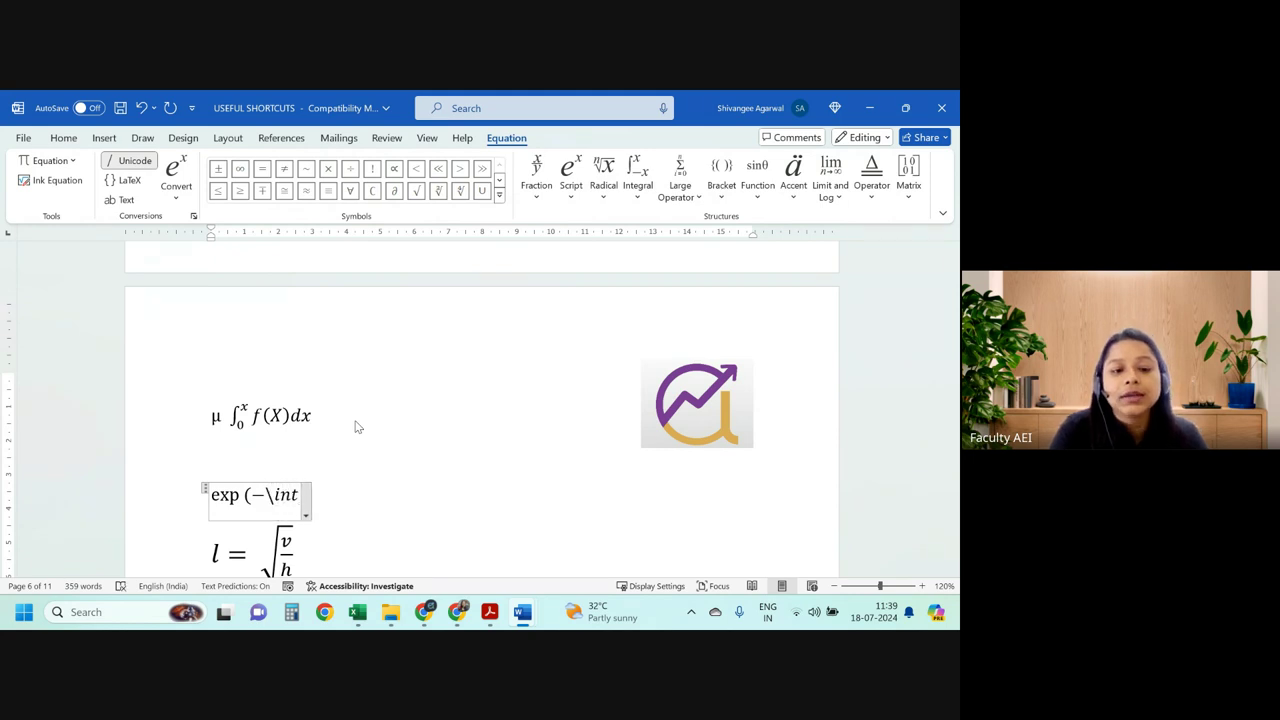
key(BackSpace)
key(BackSpace)
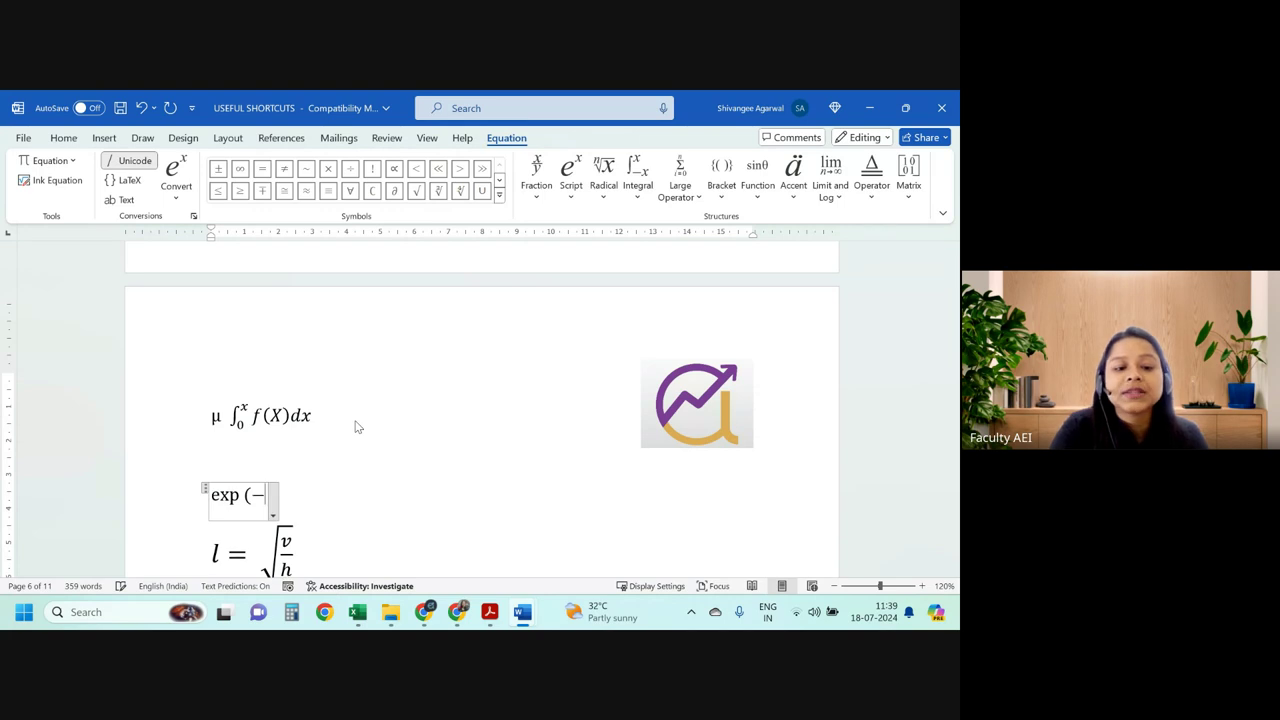
text(\)
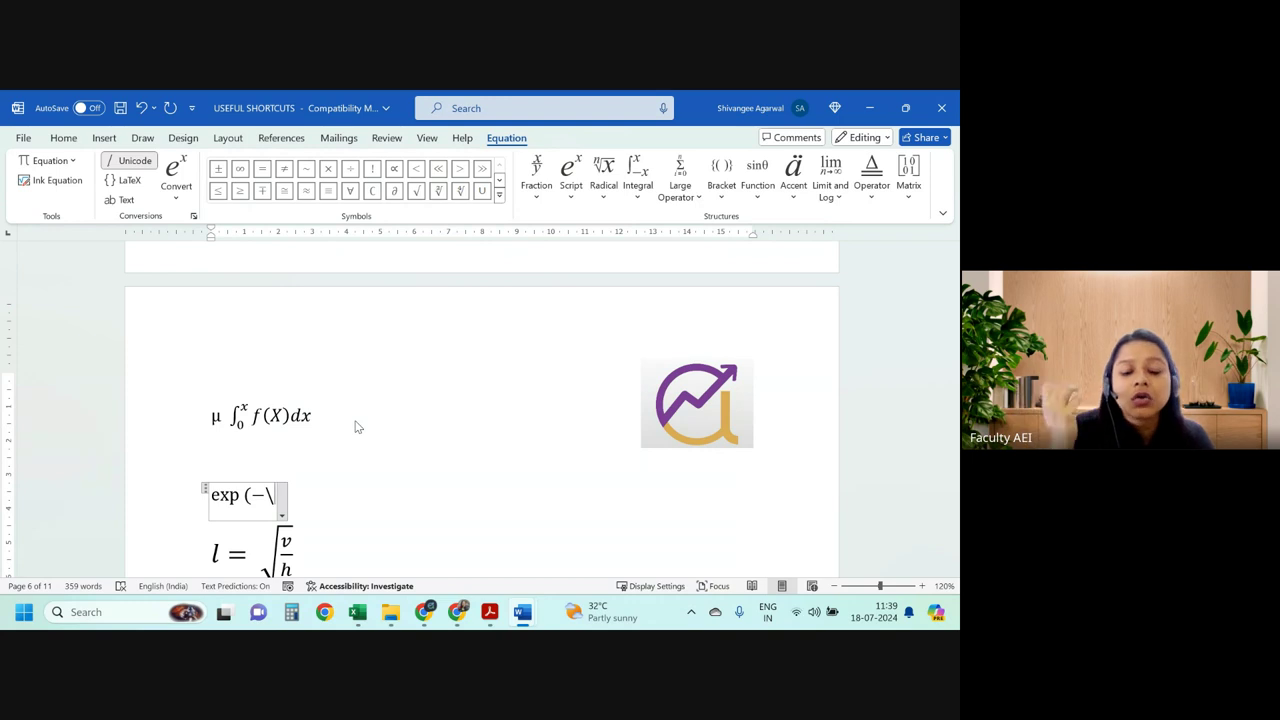
text(int)
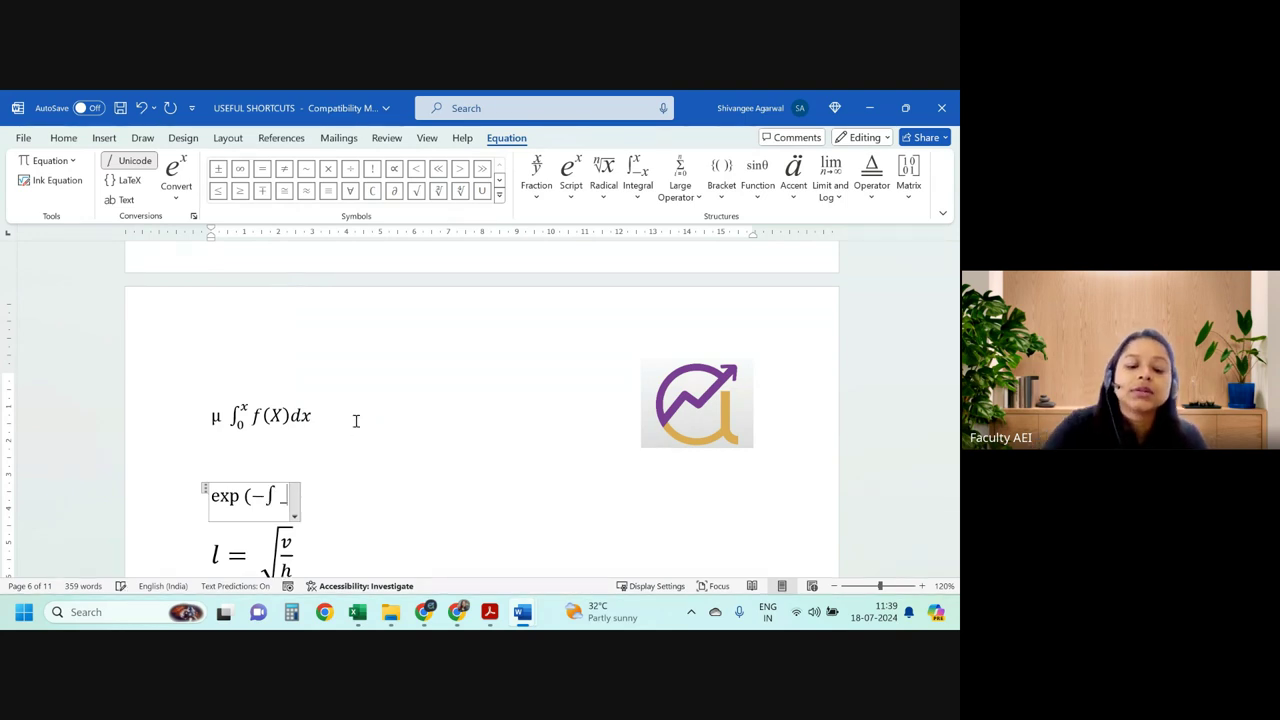
text( 0)
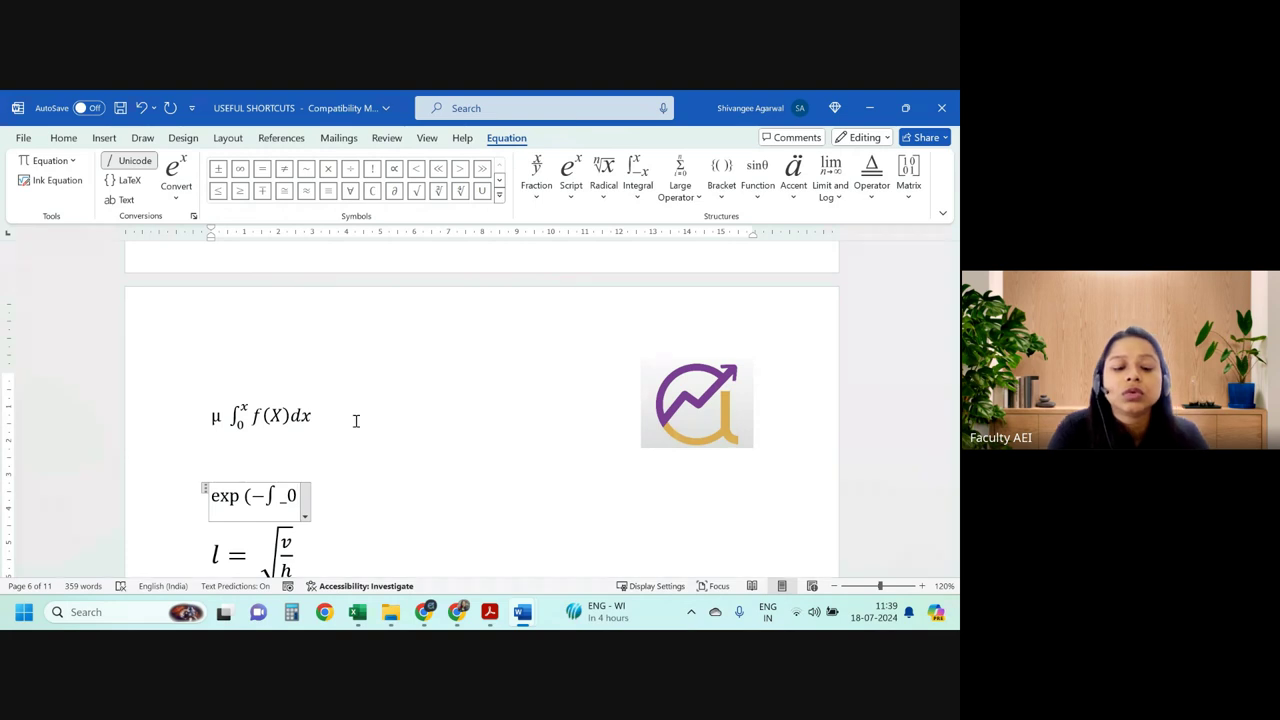
text(^\i)
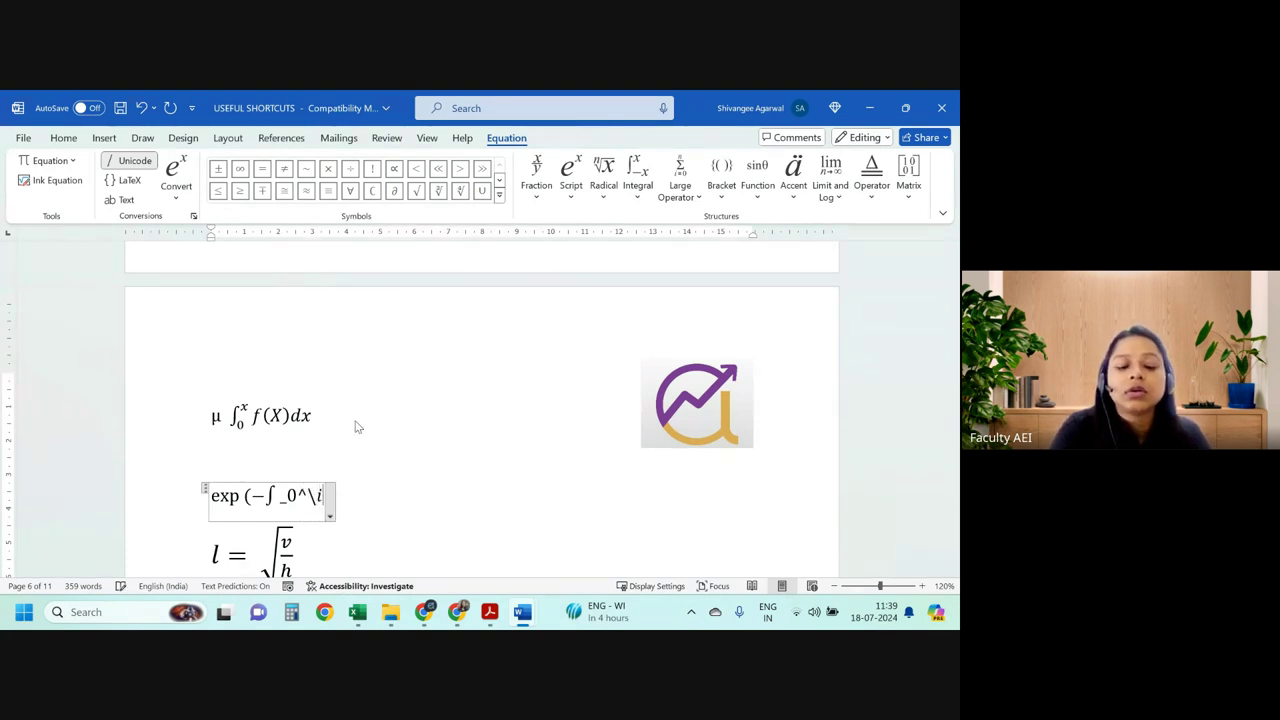
text(nf)
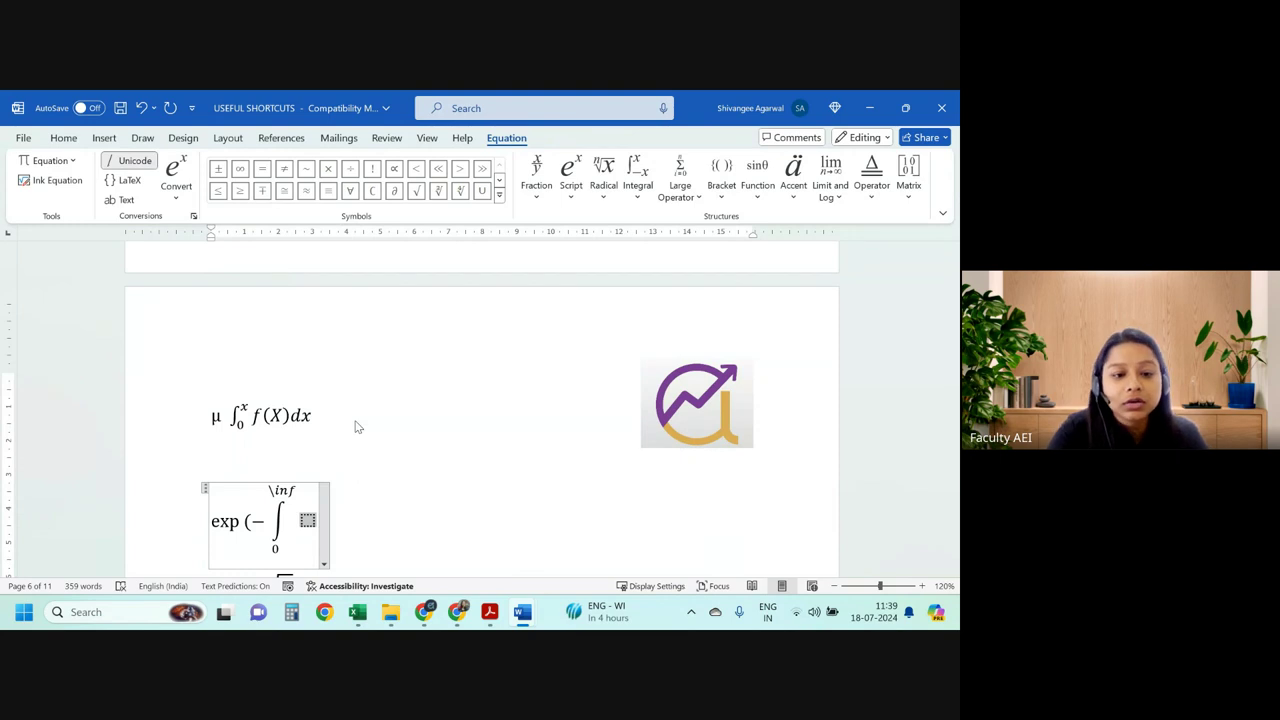
Complete the upper limit \inf to \infinity using the autocomplete suggestion.
scroll(374, 414, down, 1)
double_click(284, 449)
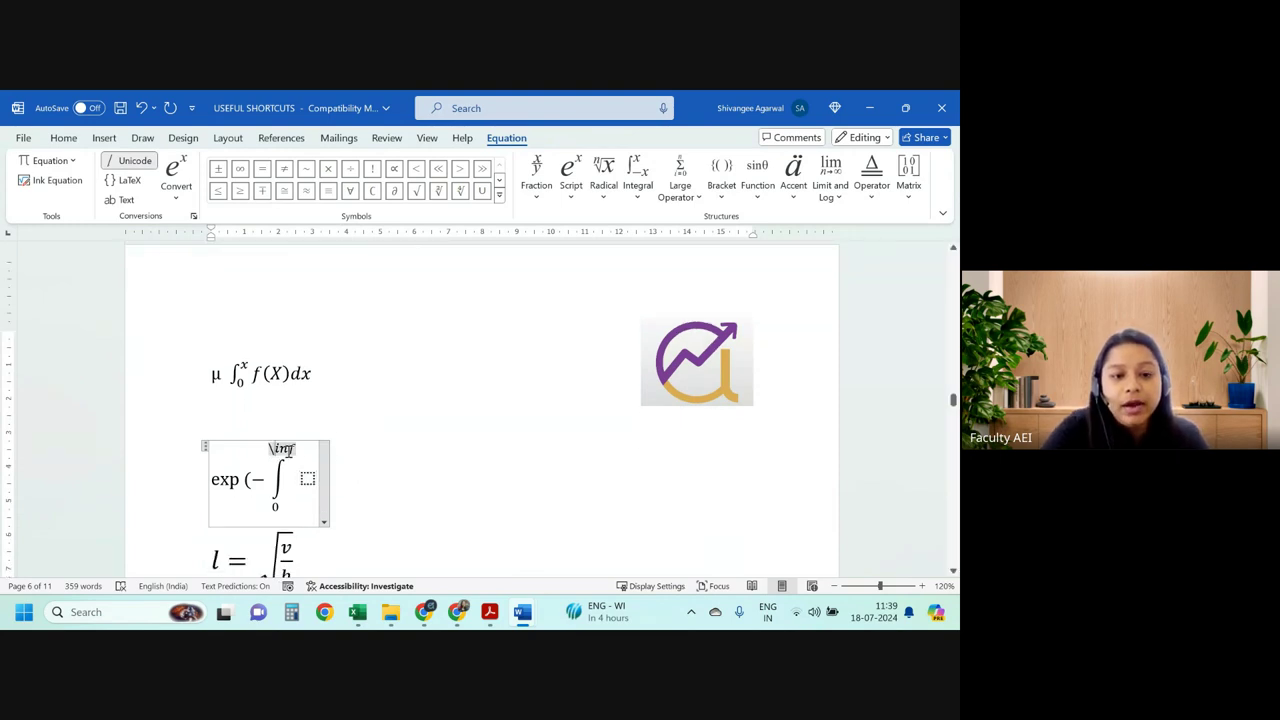
drag(281, 449, 296, 449)
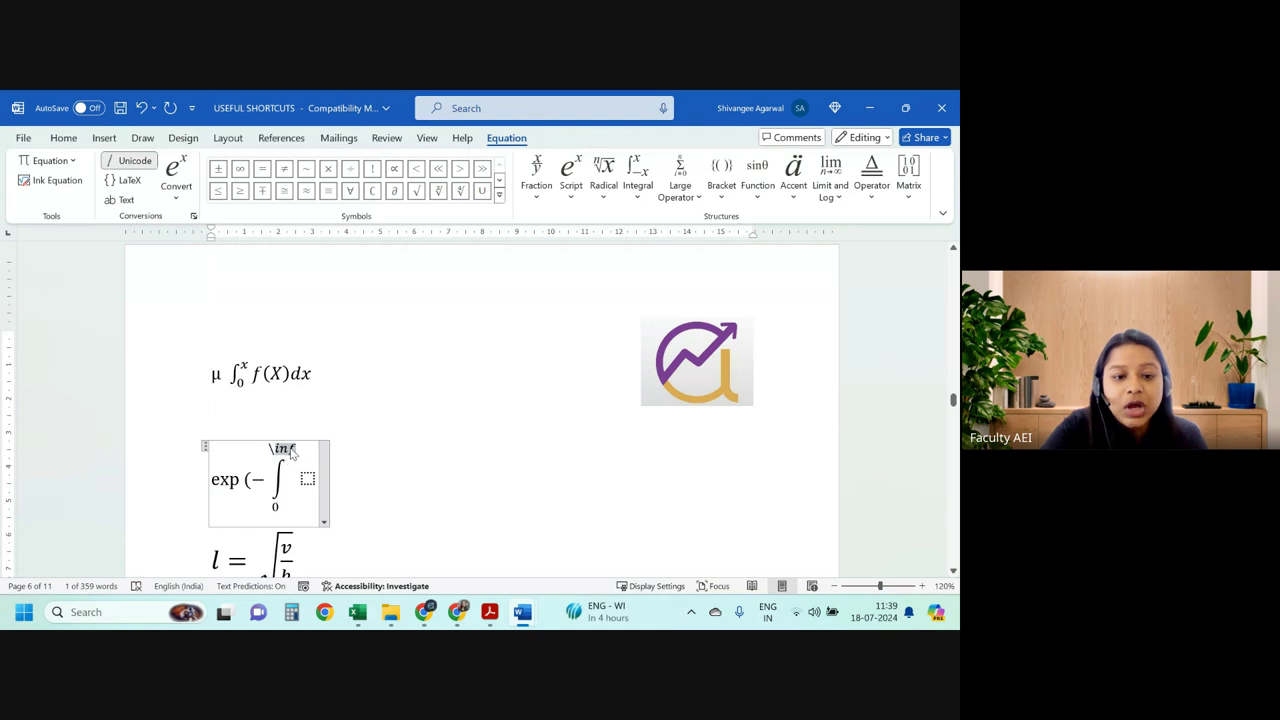
click(314, 448)
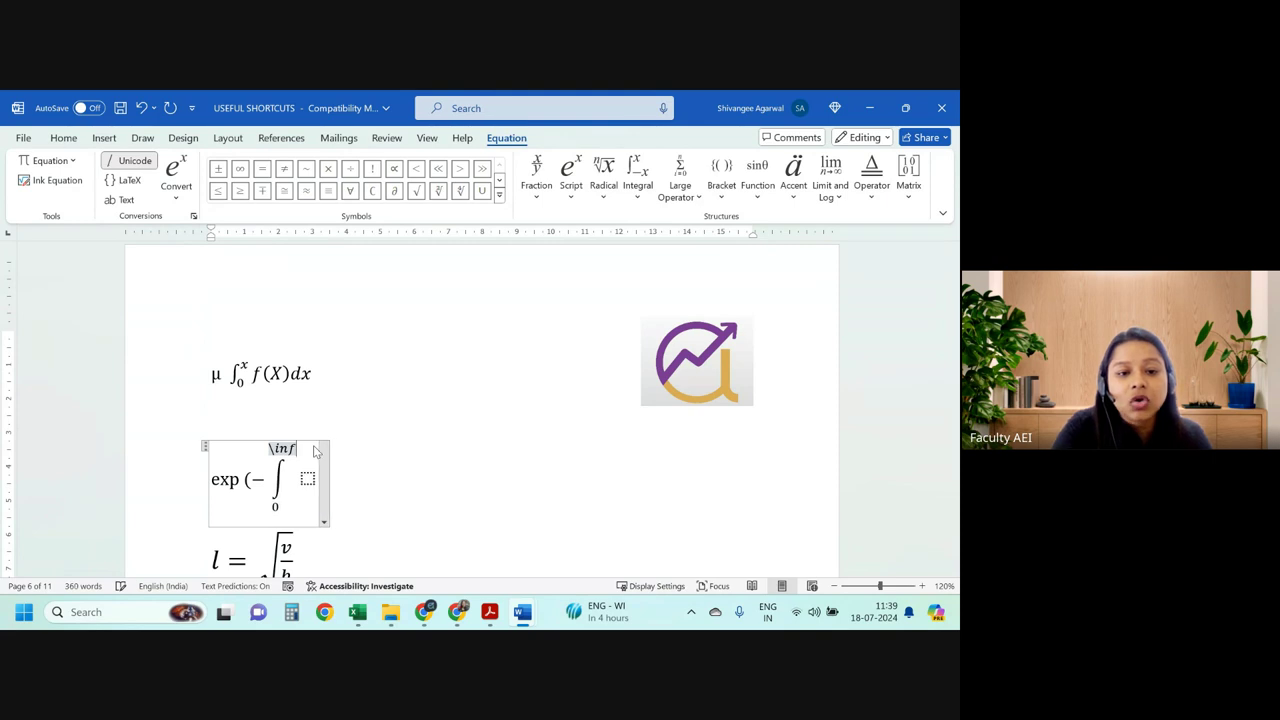
key(BackSpace)
text(f)
key(Tab)
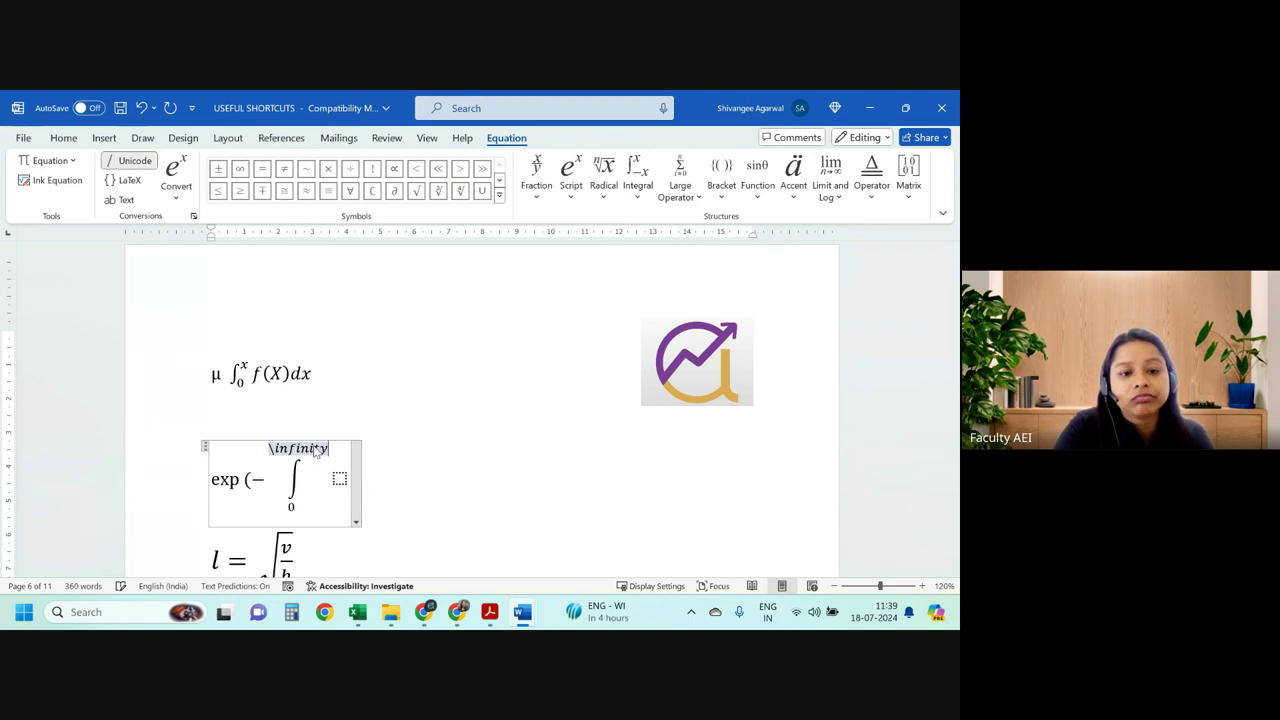
scroll(283, 421, down, 3)
scroll(283, 421, down, 5)
scroll(290, 430, down, 4)
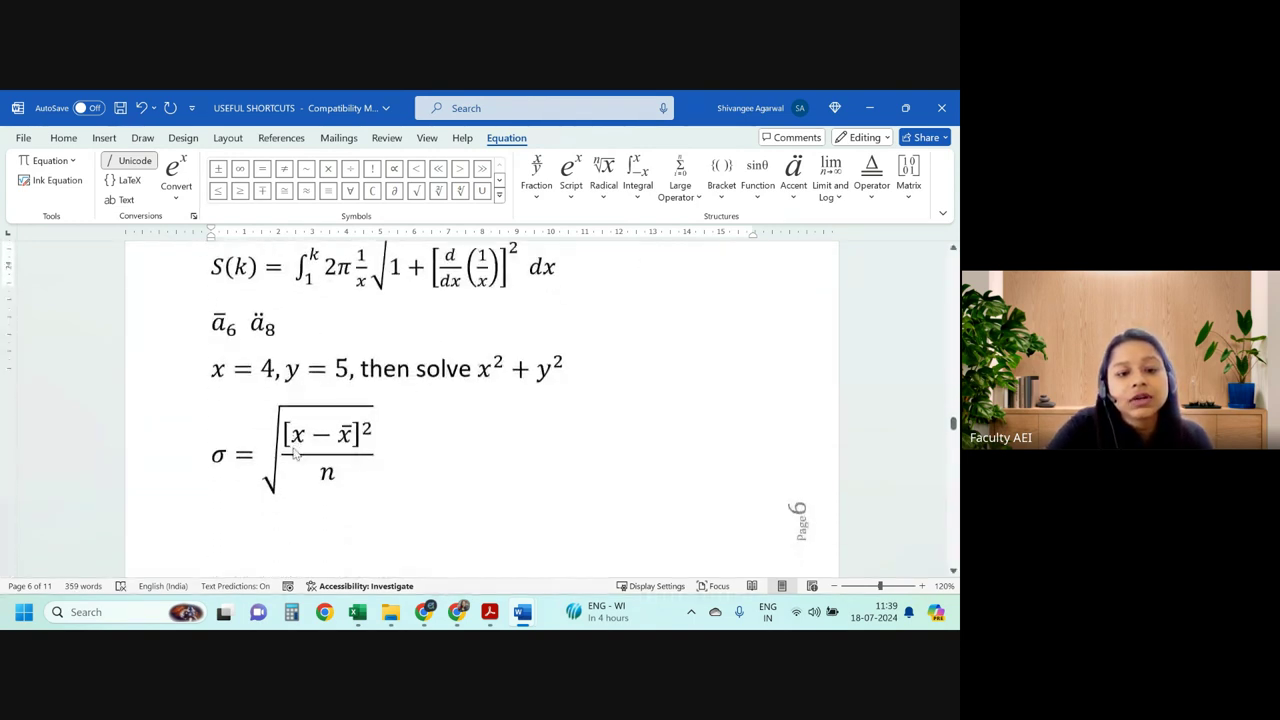
scroll(295, 435, down, 6)
scroll(299, 440, down, 5)
scroll(300, 440, down, 3)
scroll(300, 440, down, 6)
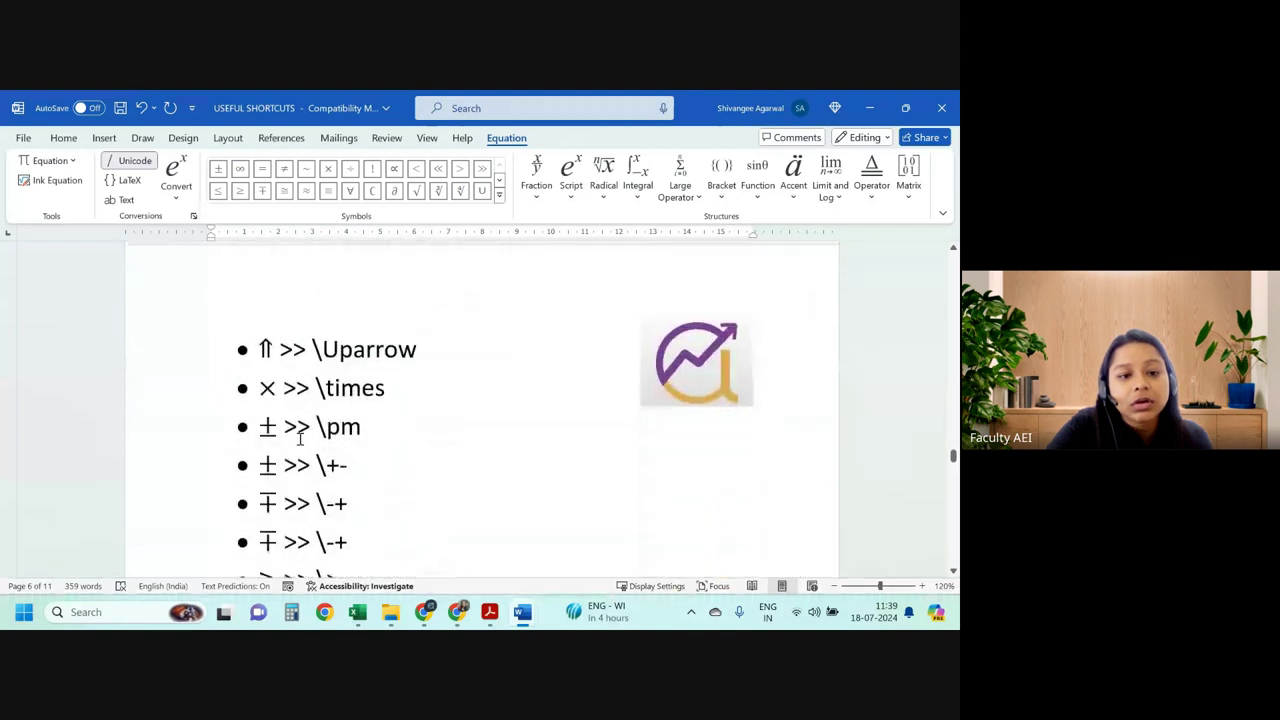
scroll(300, 440, down, 4)
scroll(302, 438, down, 1)
scroll(302, 438, down, 3)
scroll(303, 432, up, 5)
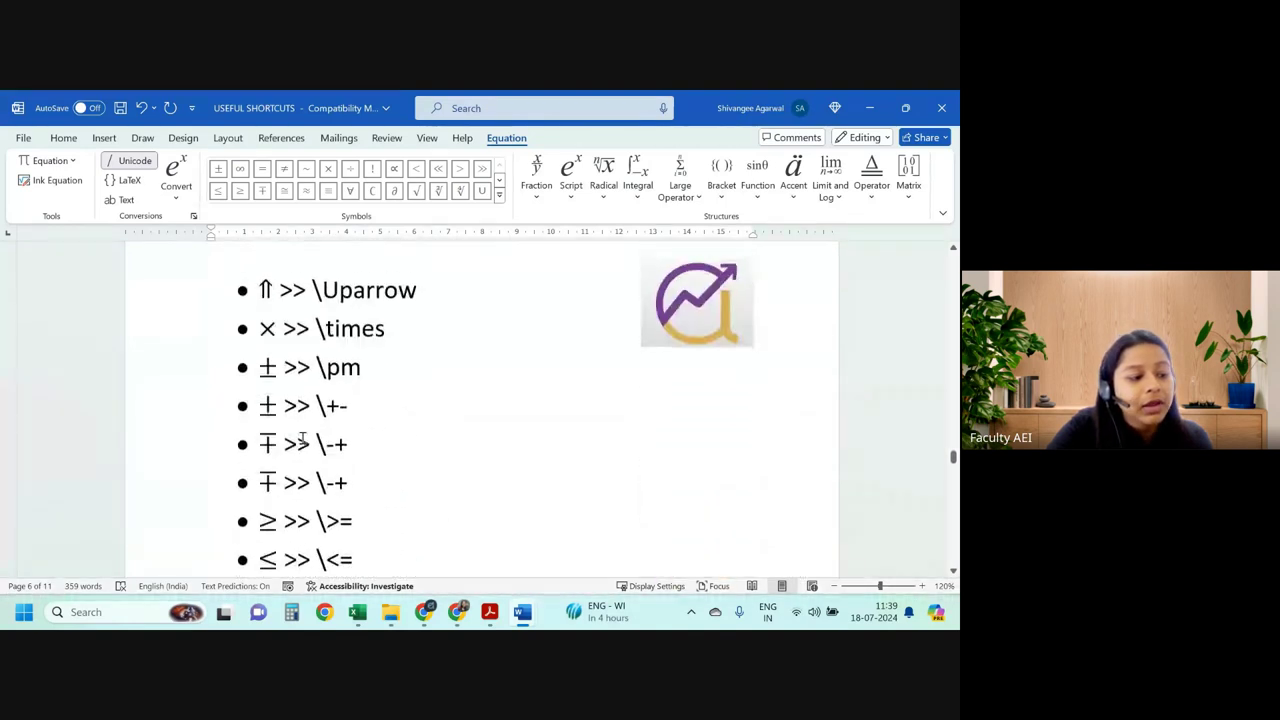
scroll(300, 434, up, 8)
scroll(302, 437, up, 8)
scroll(302, 438, up, 8)
Retype 'inity' in the limit so \infinity converts into the ∞ symbol.
scroll(303, 440, up, 8)
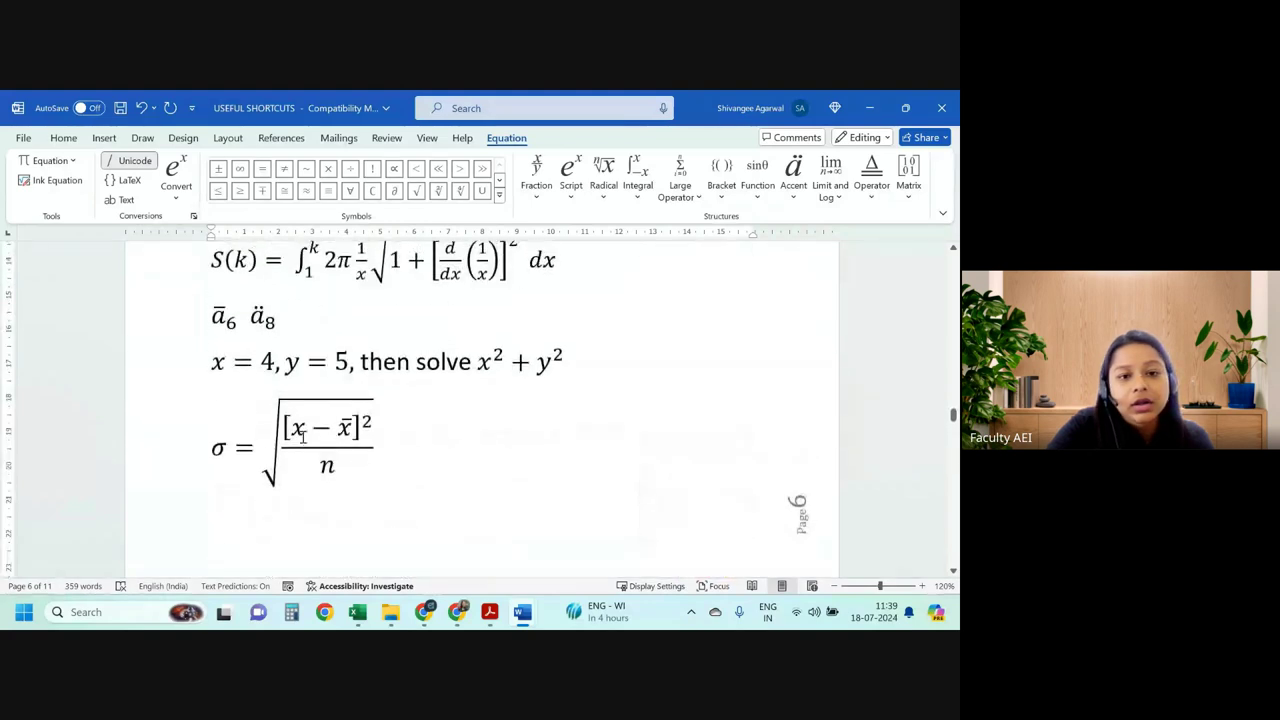
scroll(304, 442, up, 6)
scroll(306, 446, up, 5)
scroll(306, 446, down, 2)
scroll(308, 456, down, 1)
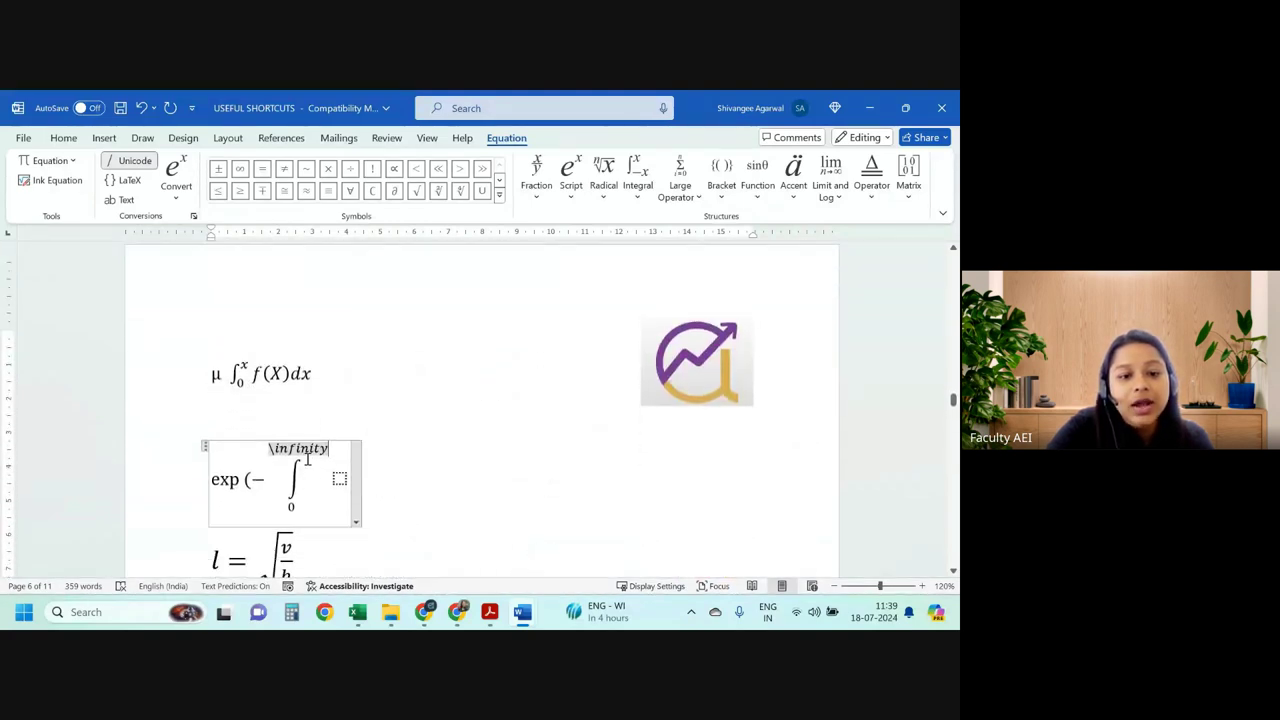
key(BackSpace)
key(BackSpace)
key(BackSpace)
key(BackSpace)
key(BackSpace)
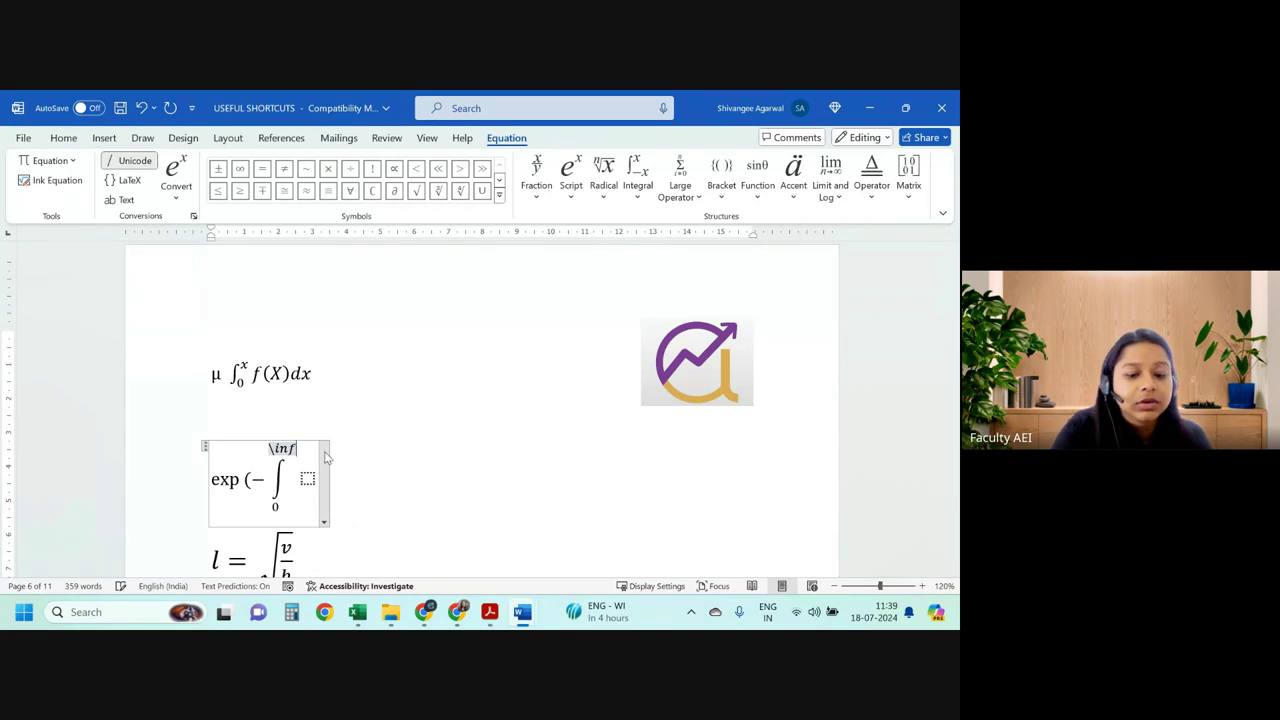
text(in)
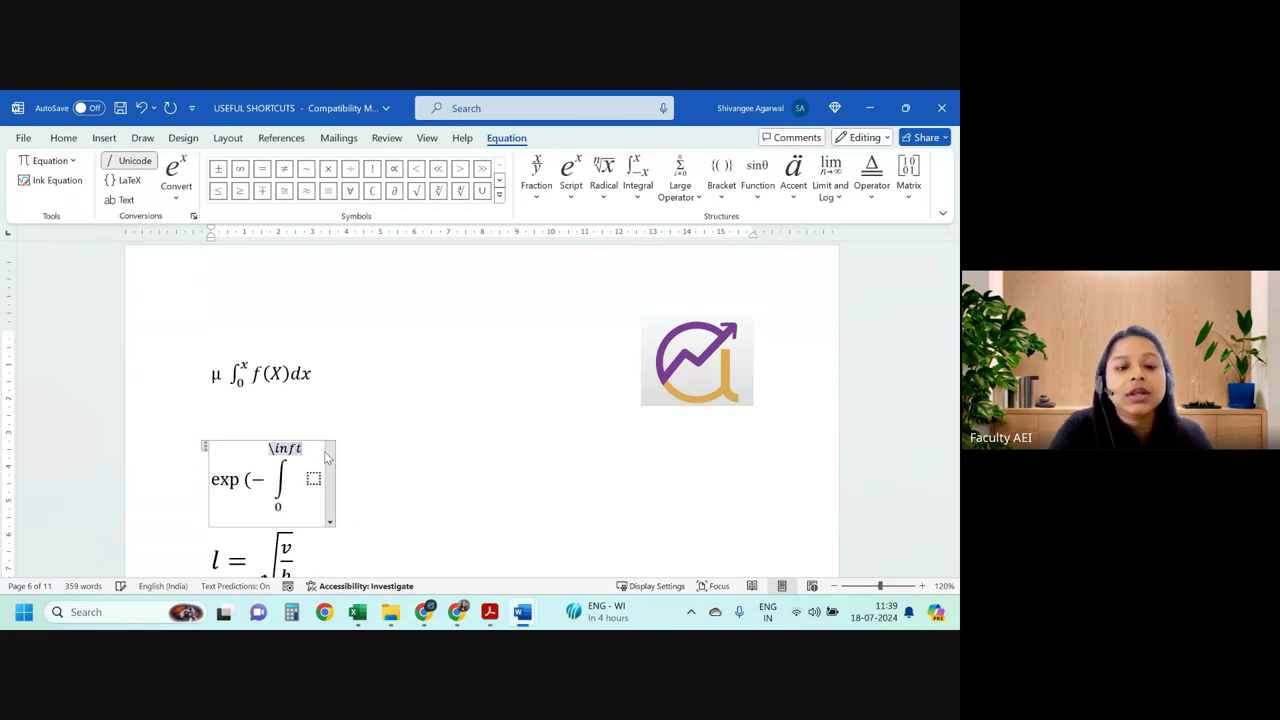
text(ity)
key(space)
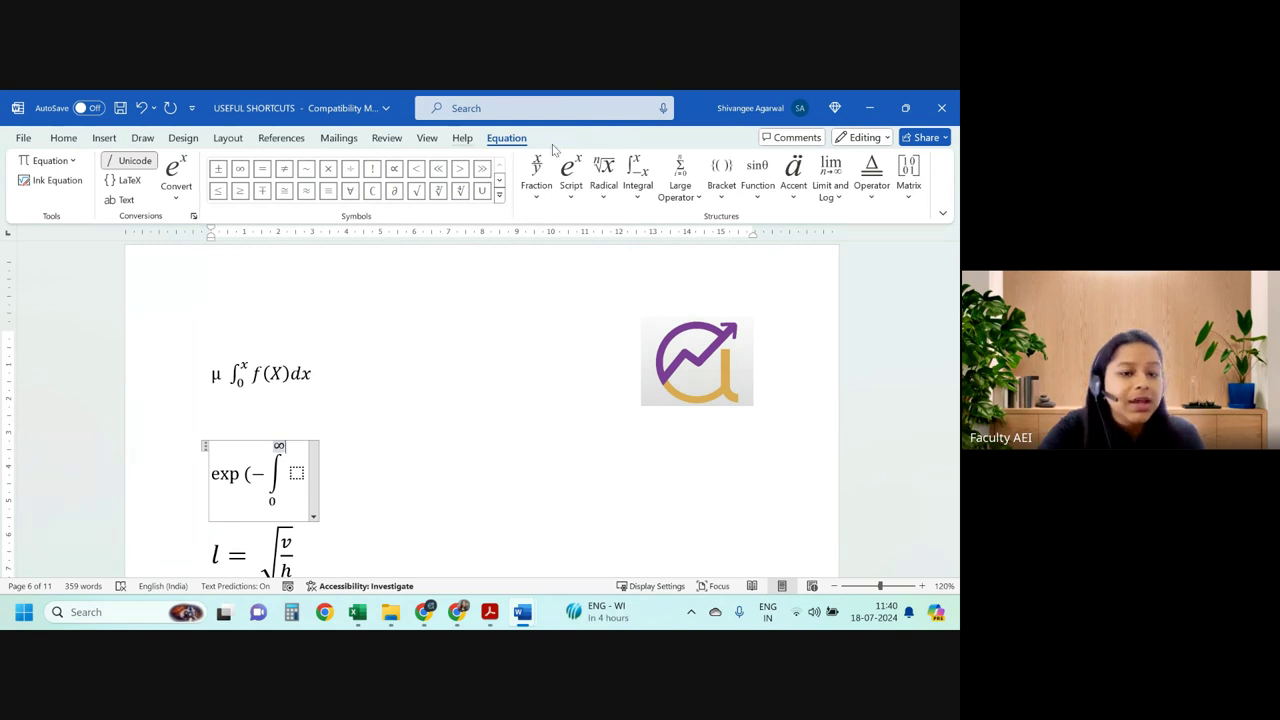
click(499, 194)
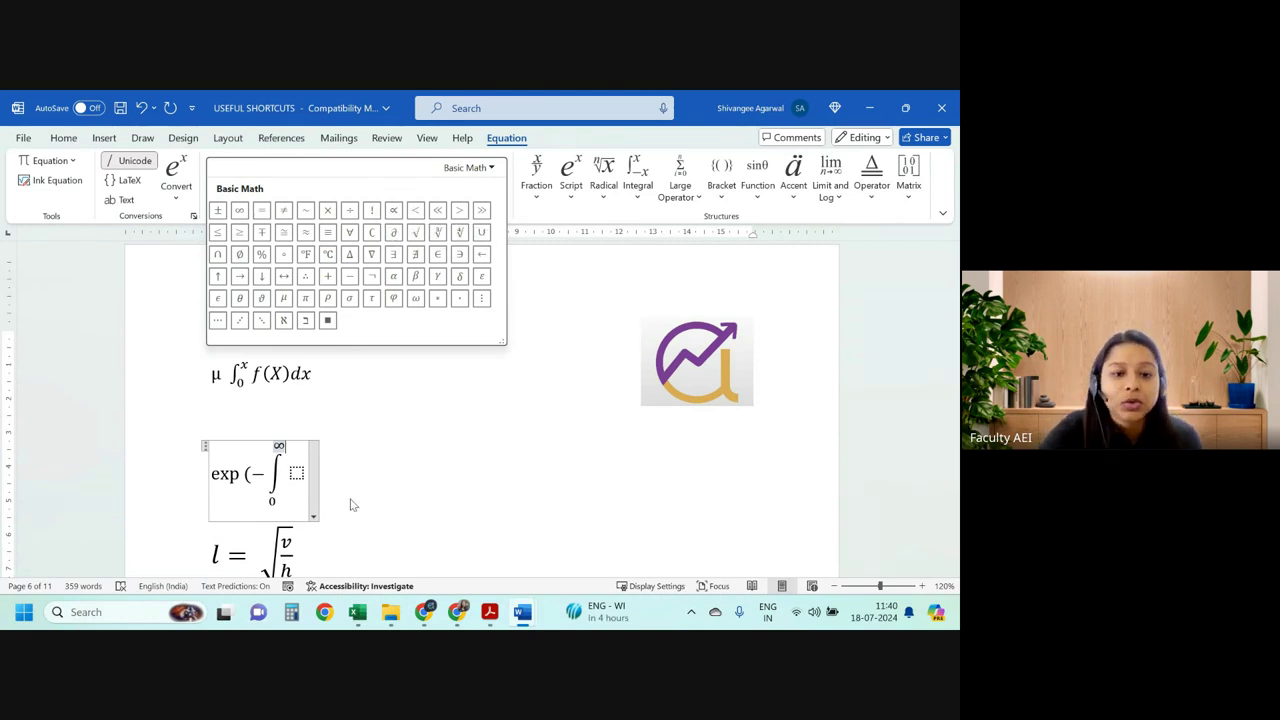
click(297, 473)
click(297, 473)
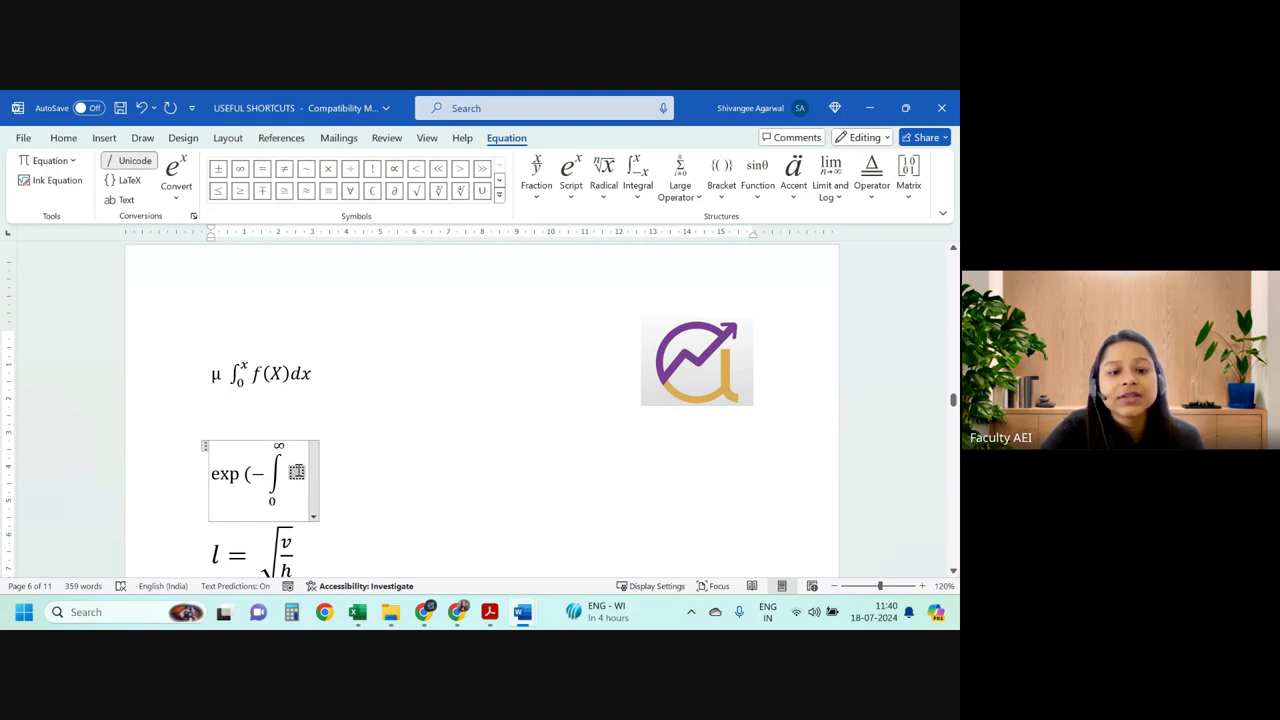
text(\pm)
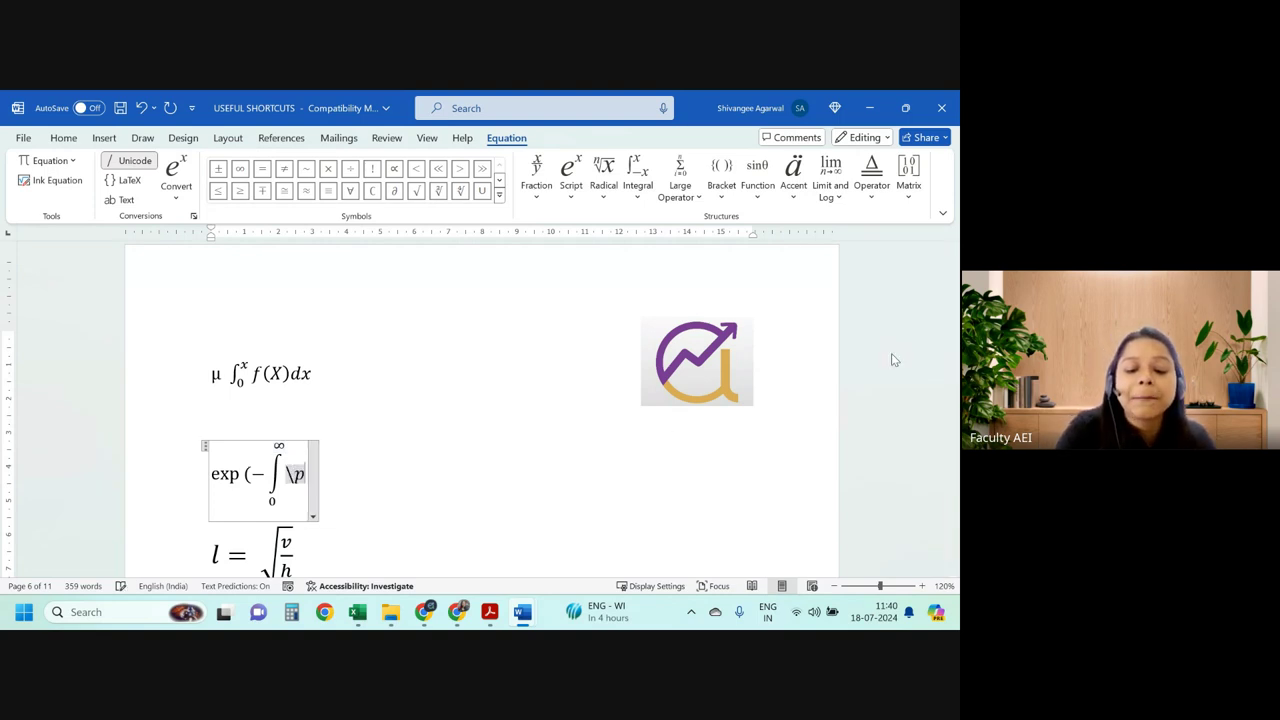
key(space)
key(BackSpace)
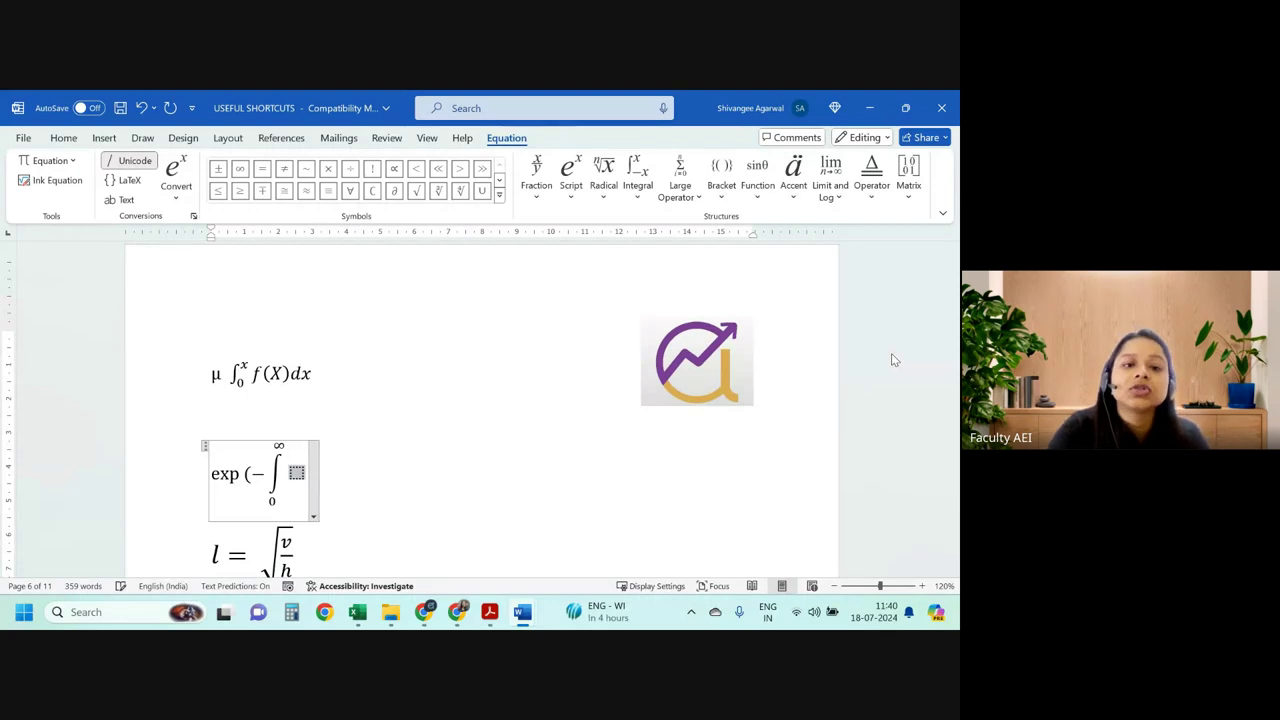
click(499, 194)
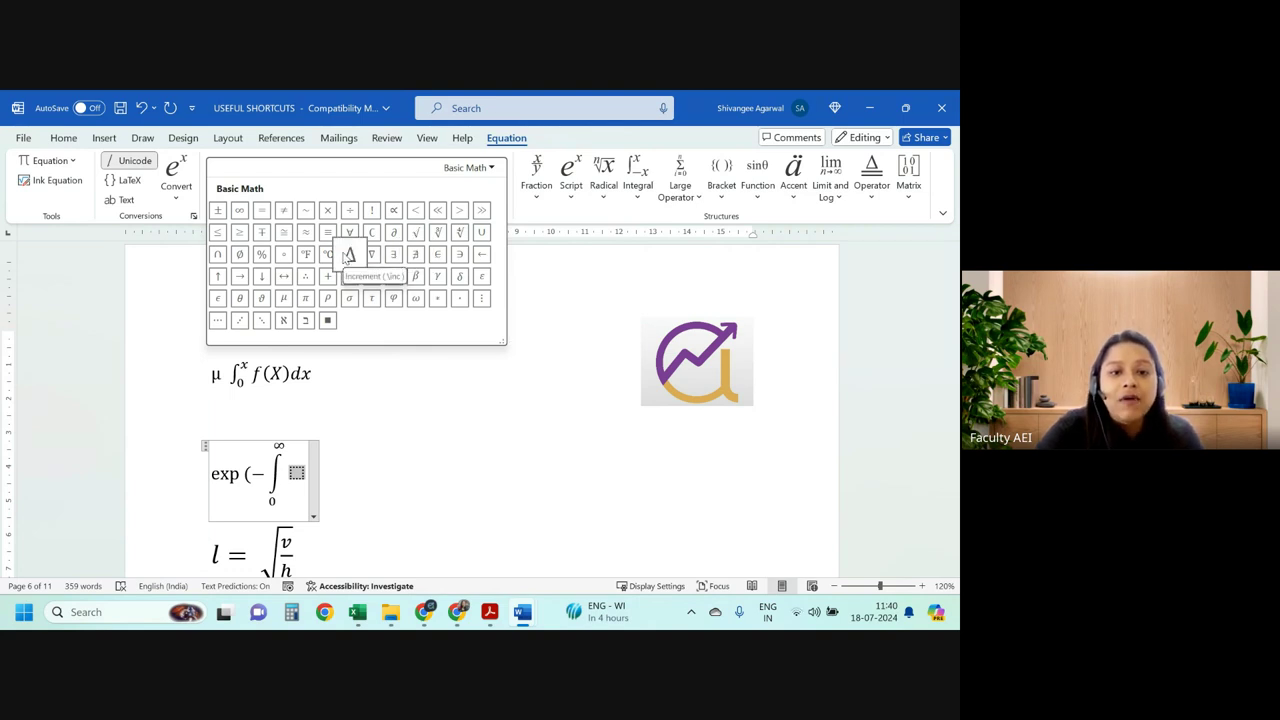
click(540, 185)
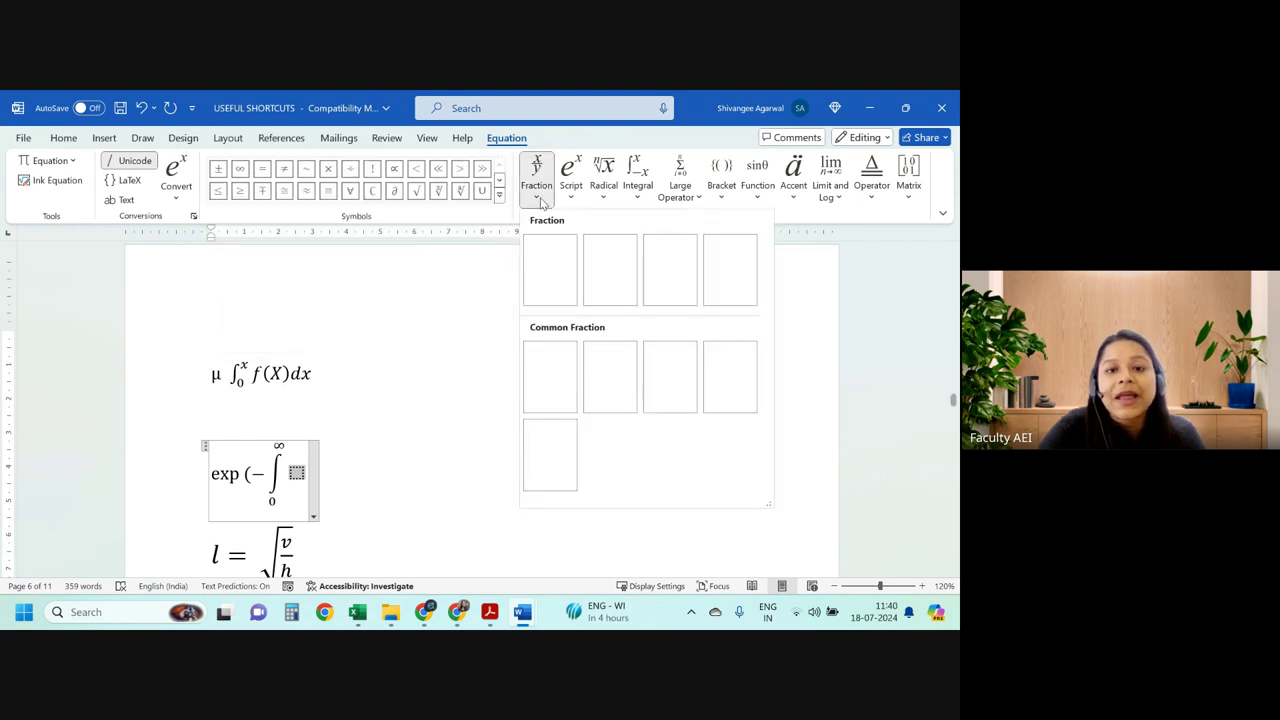
click(572, 199)
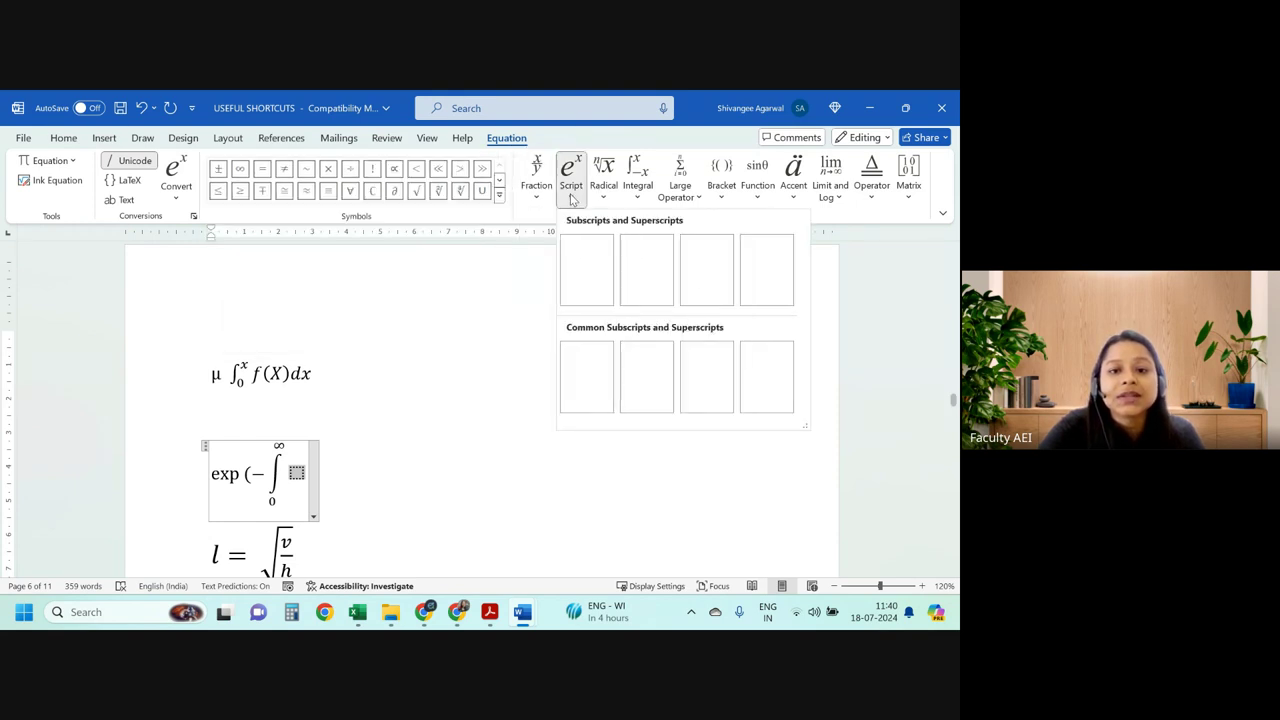
click(397, 217)
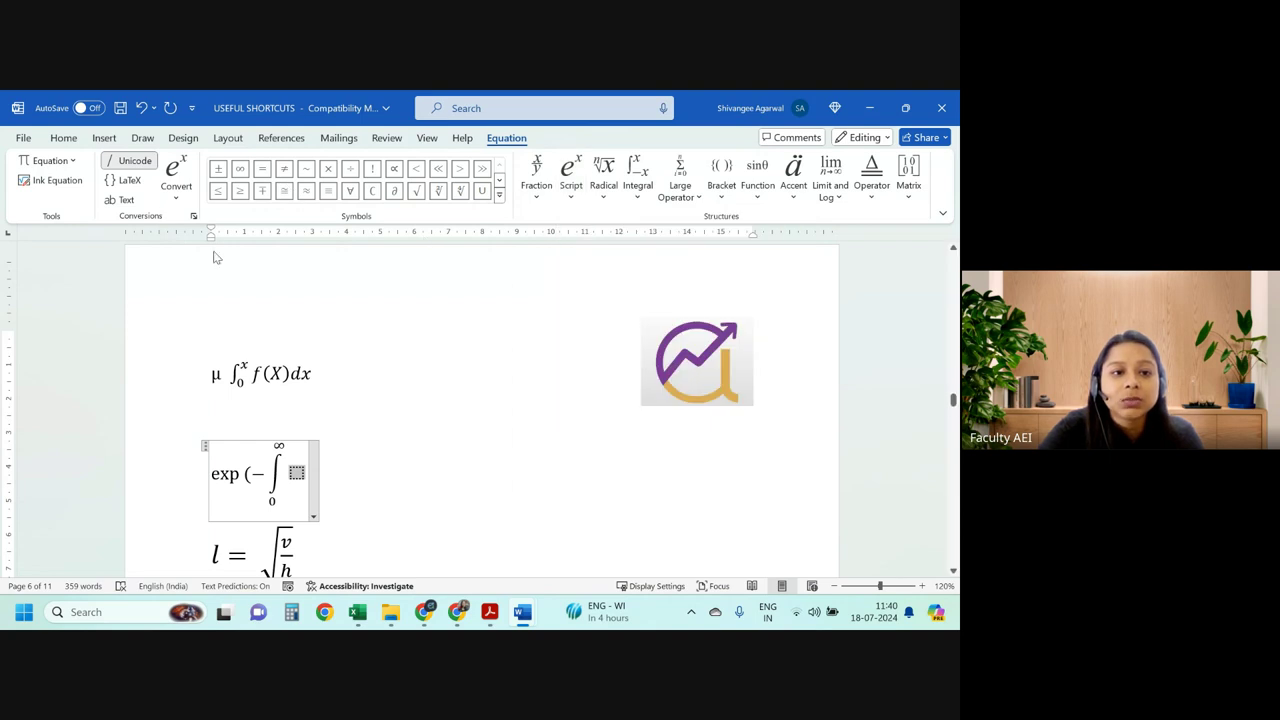
click(176, 196)
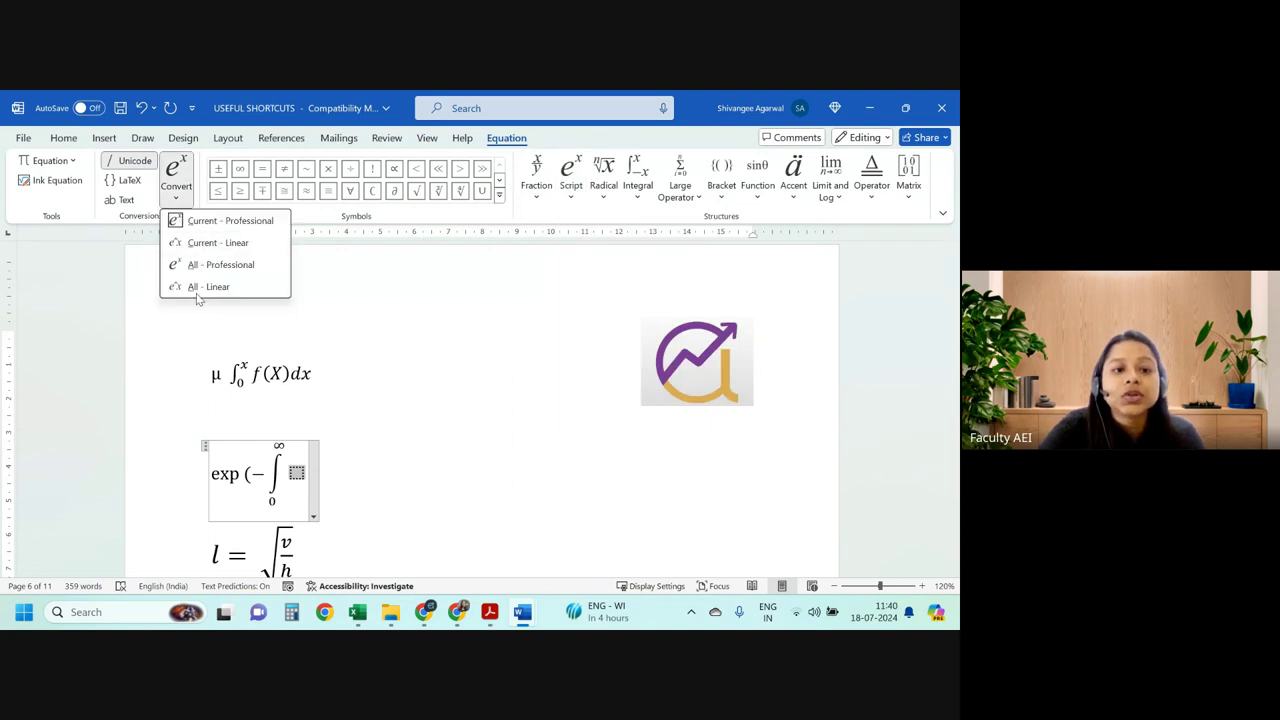
click(326, 369)
scroll(308, 426, down, 1)
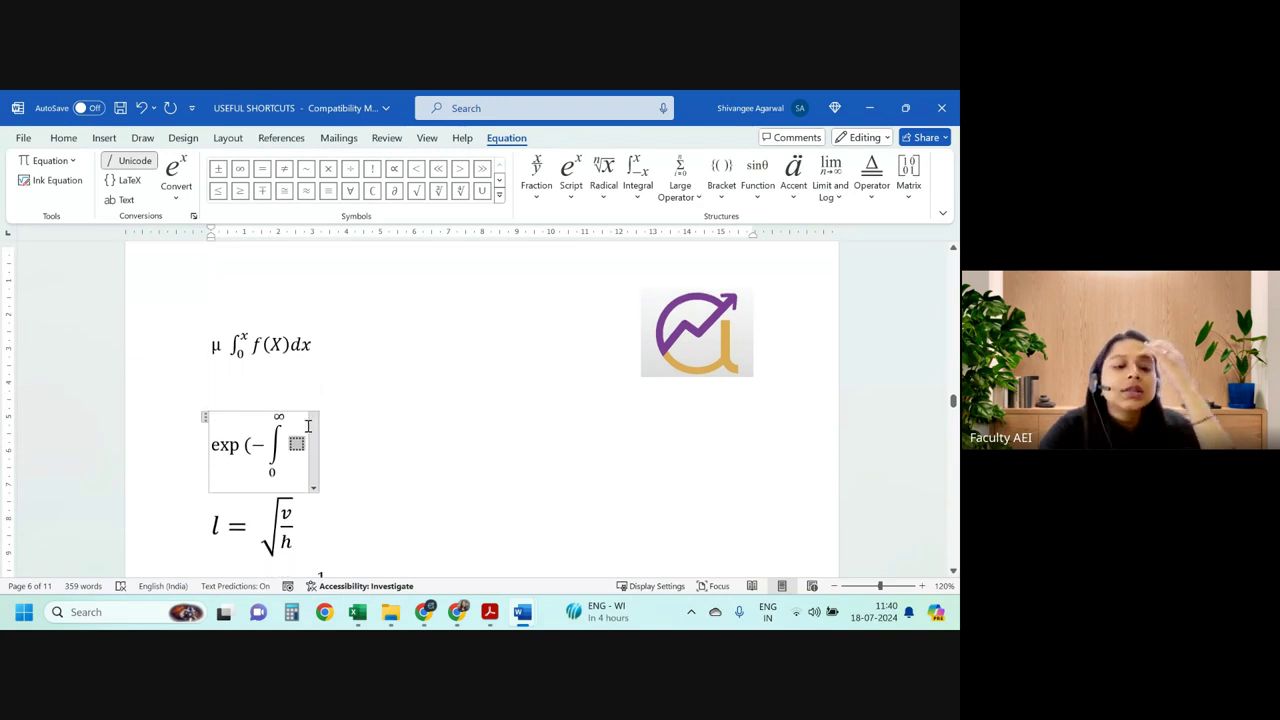
scroll(308, 426, down, 2)
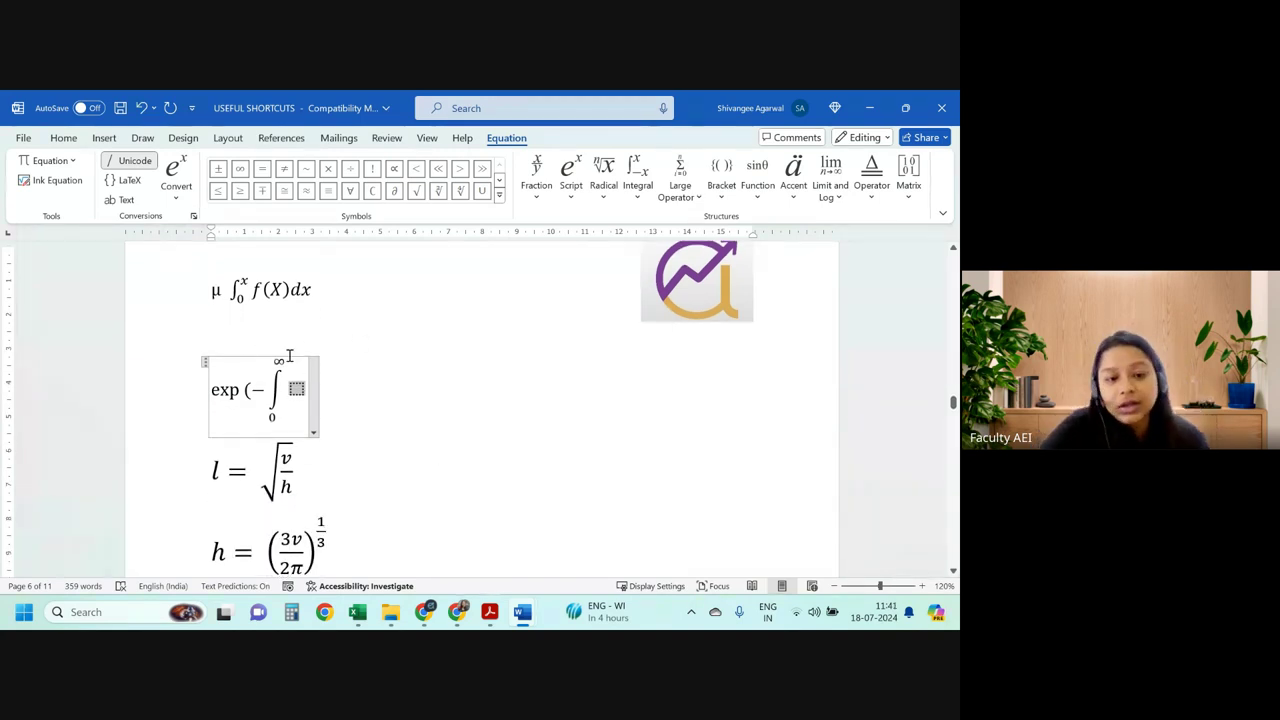
scroll(371, 391, down, 1)
scroll(372, 395, down, 2)
scroll(374, 399, down, 4)
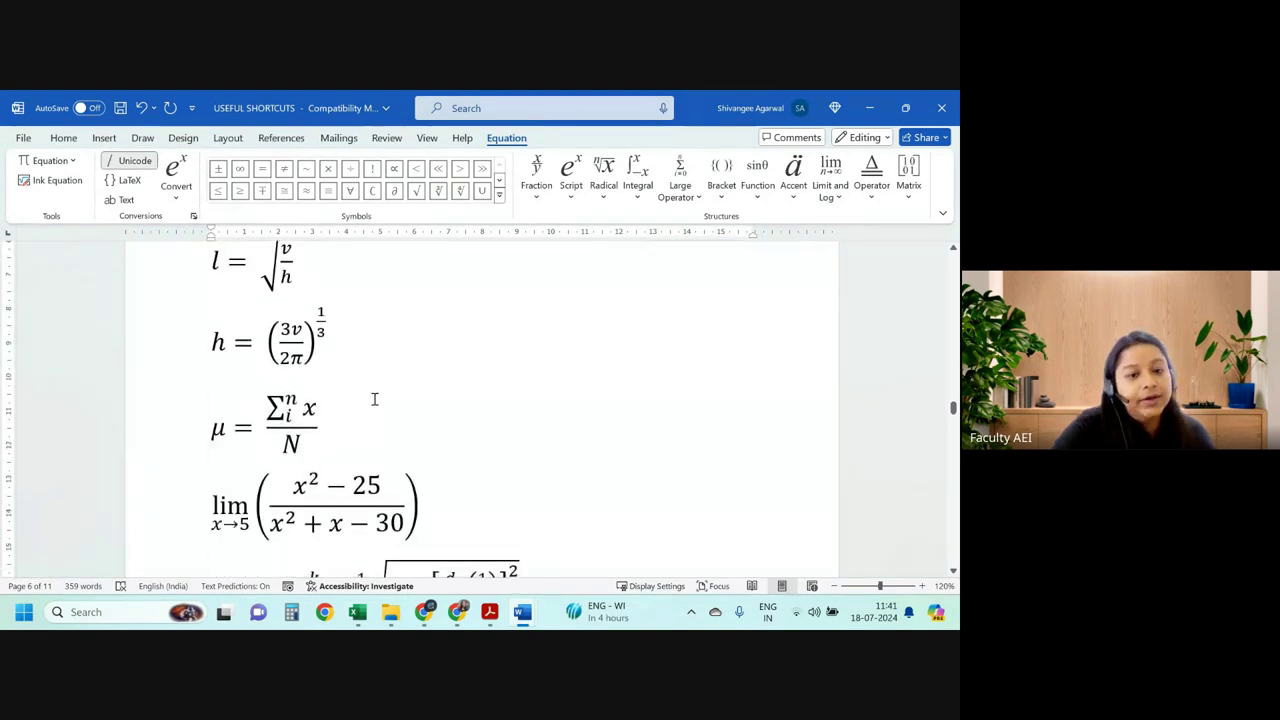
scroll(374, 399, down, 4)
scroll(374, 399, down, 4)
scroll(374, 399, down, 4)
scroll(375, 399, down, 1)
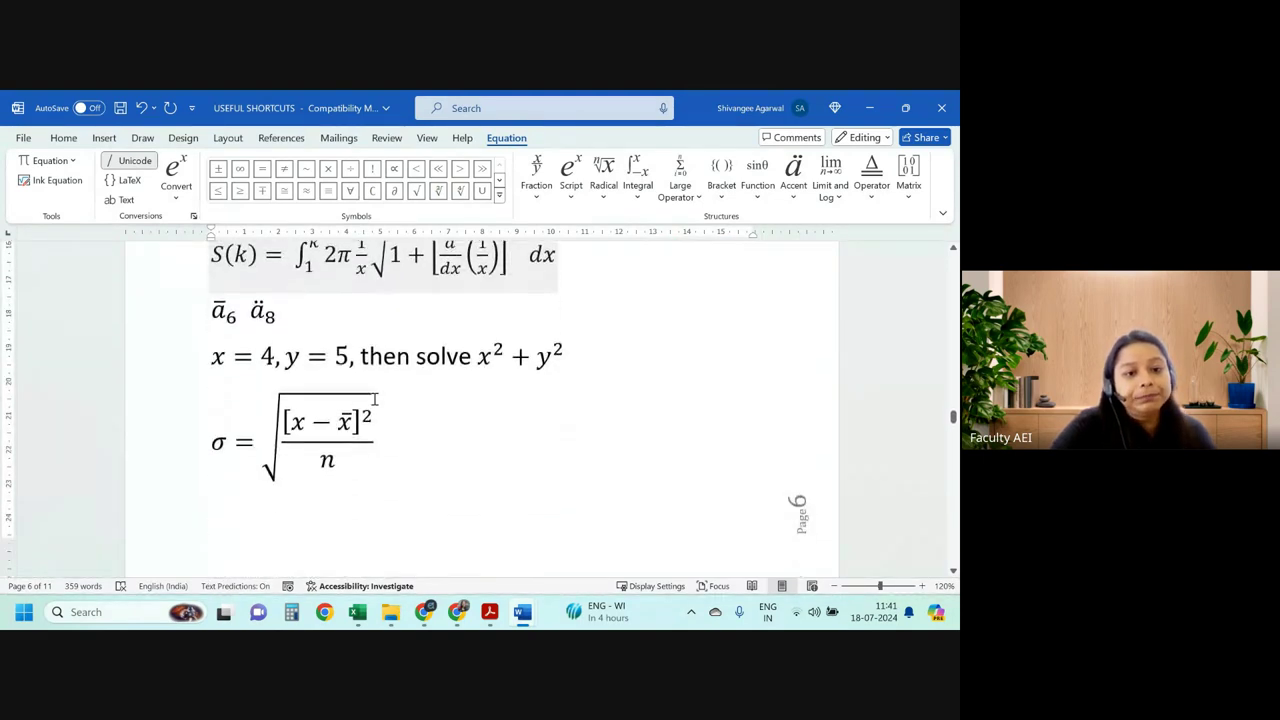
click(278, 318)
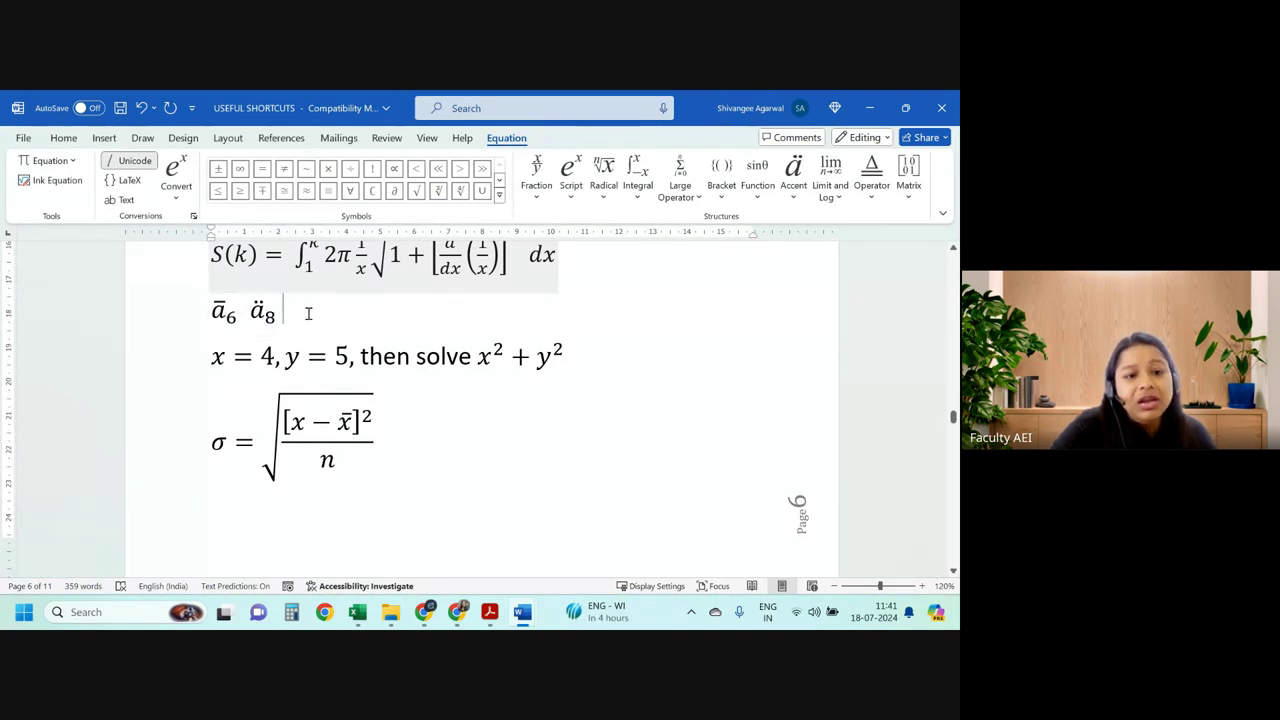
click(310, 318)
key(alt+equal)
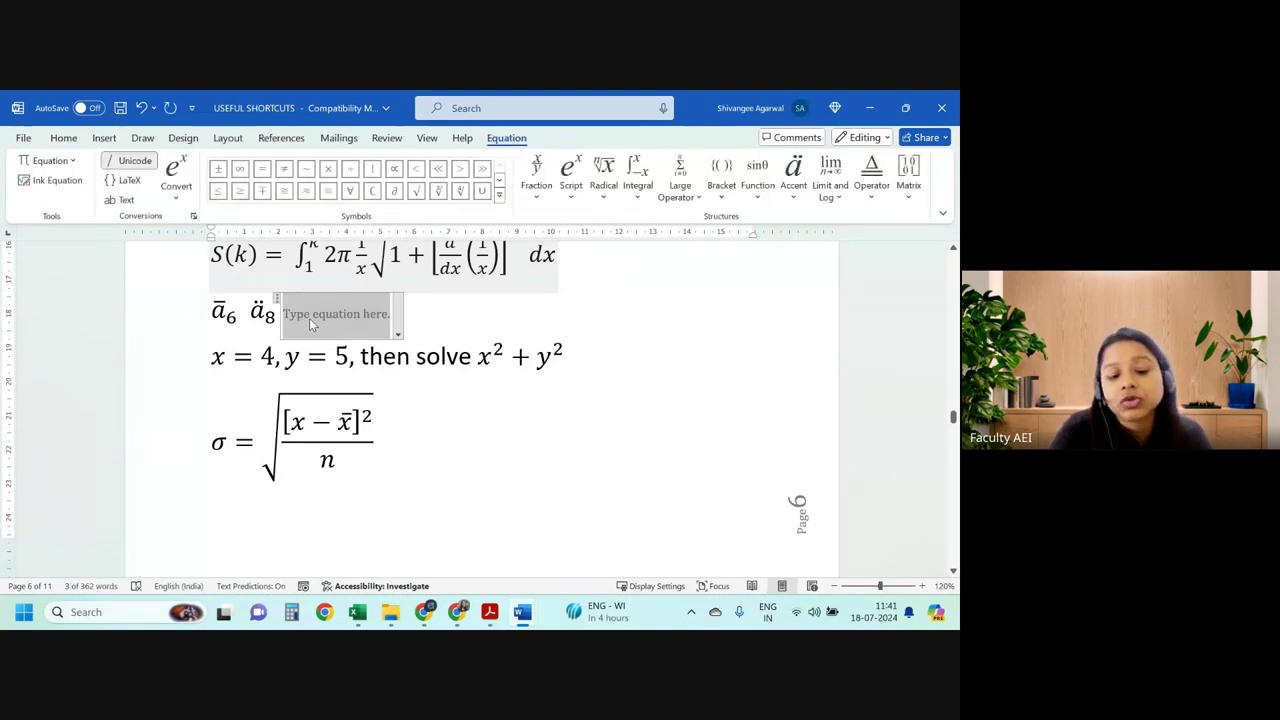
text(\a)
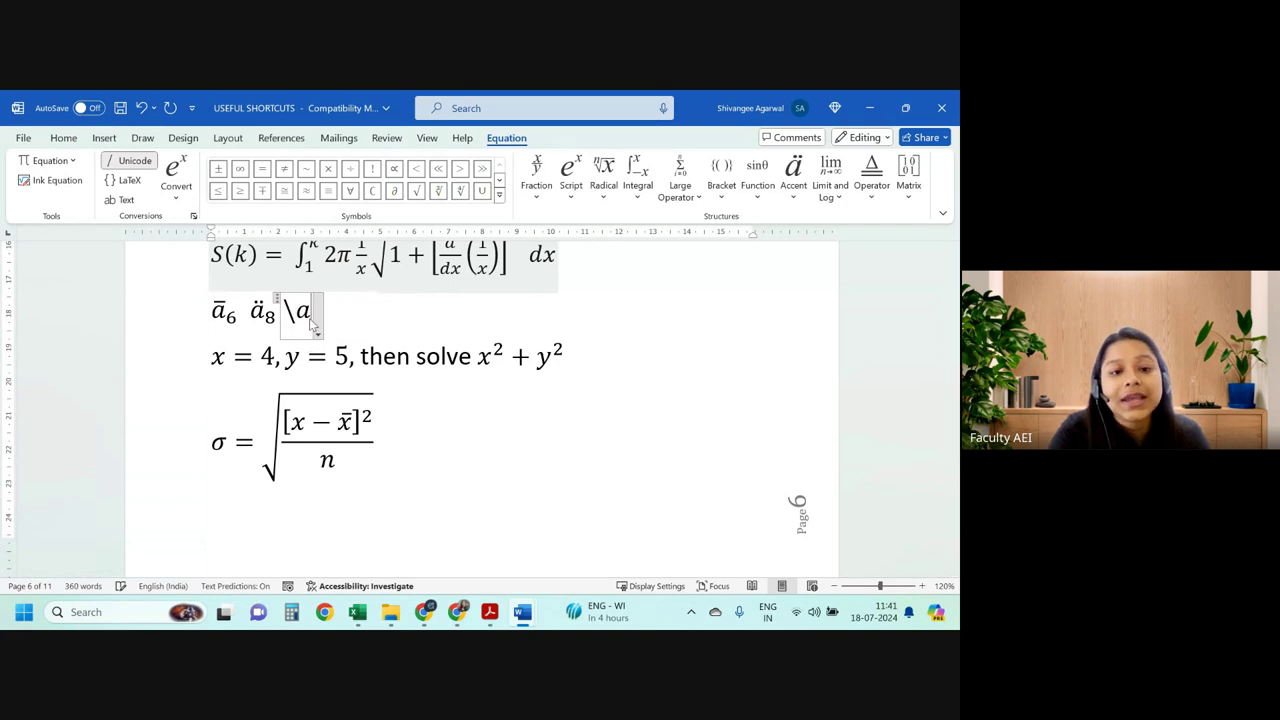
text(bar)
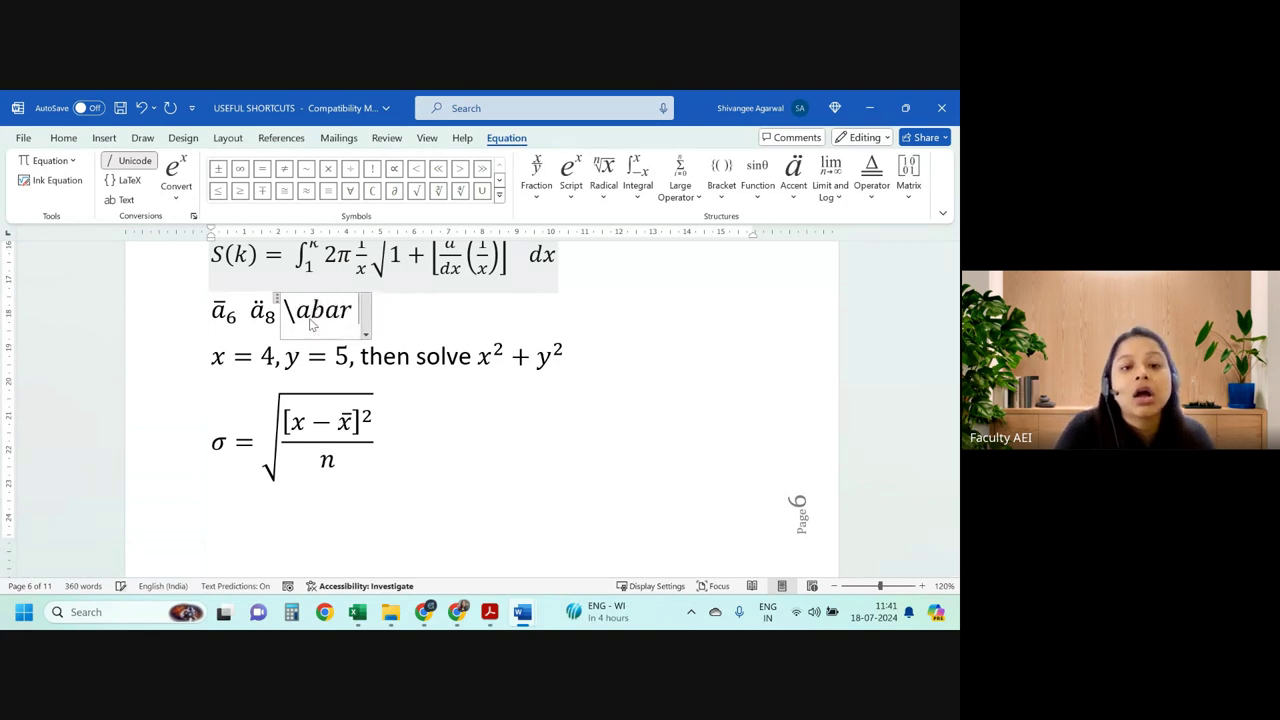
key(BackSpace)
key(BackSpace)
key(BackSpace)
key(BackSpace)
key(BackSpace)
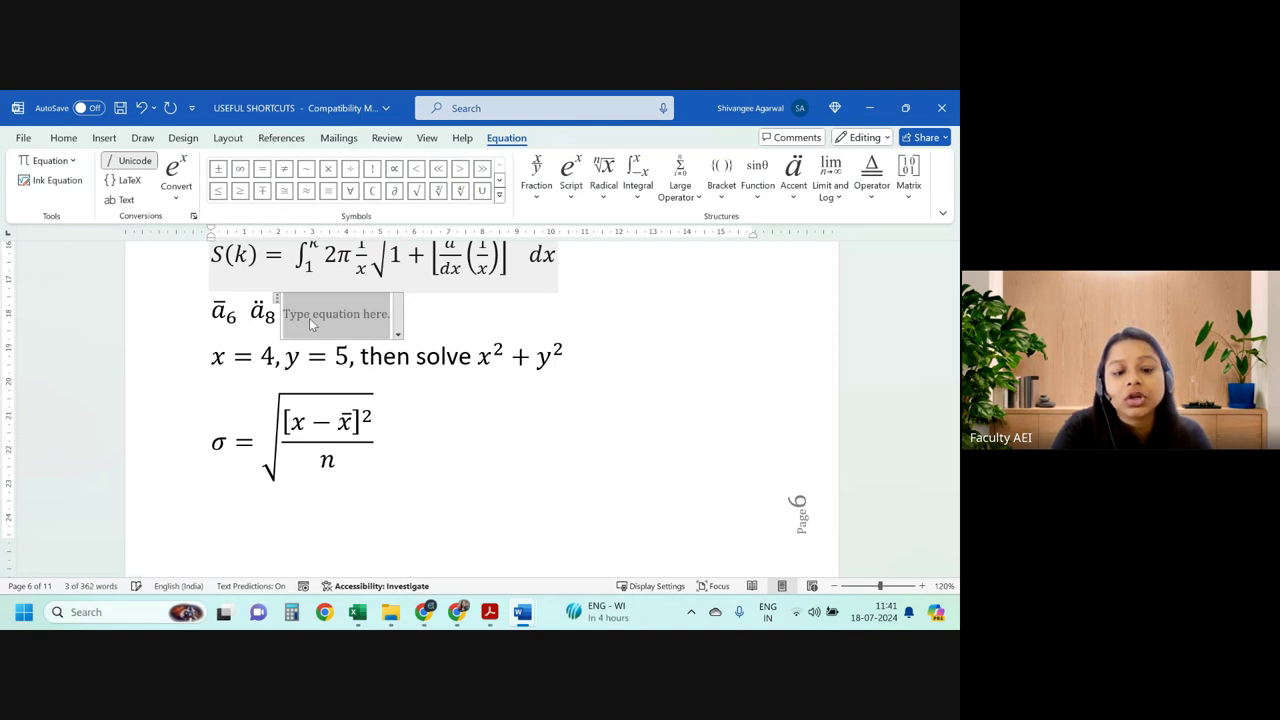
text(a\)
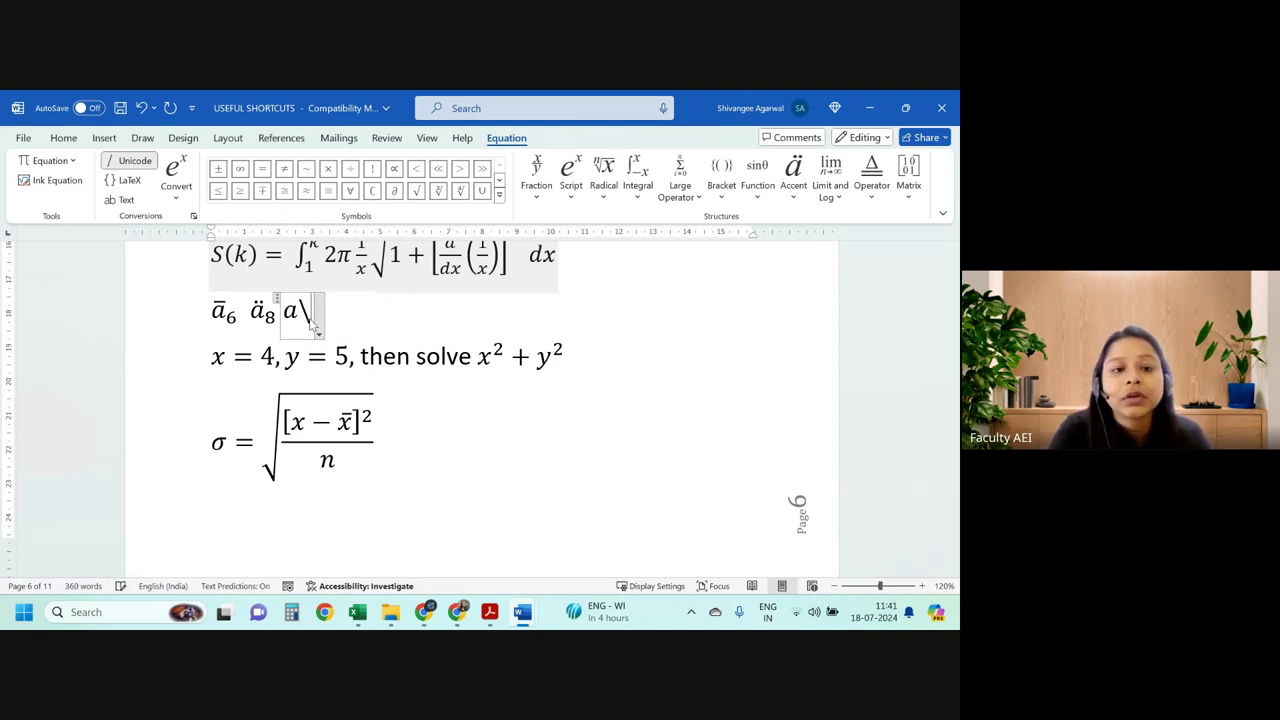
key(BackSpace)
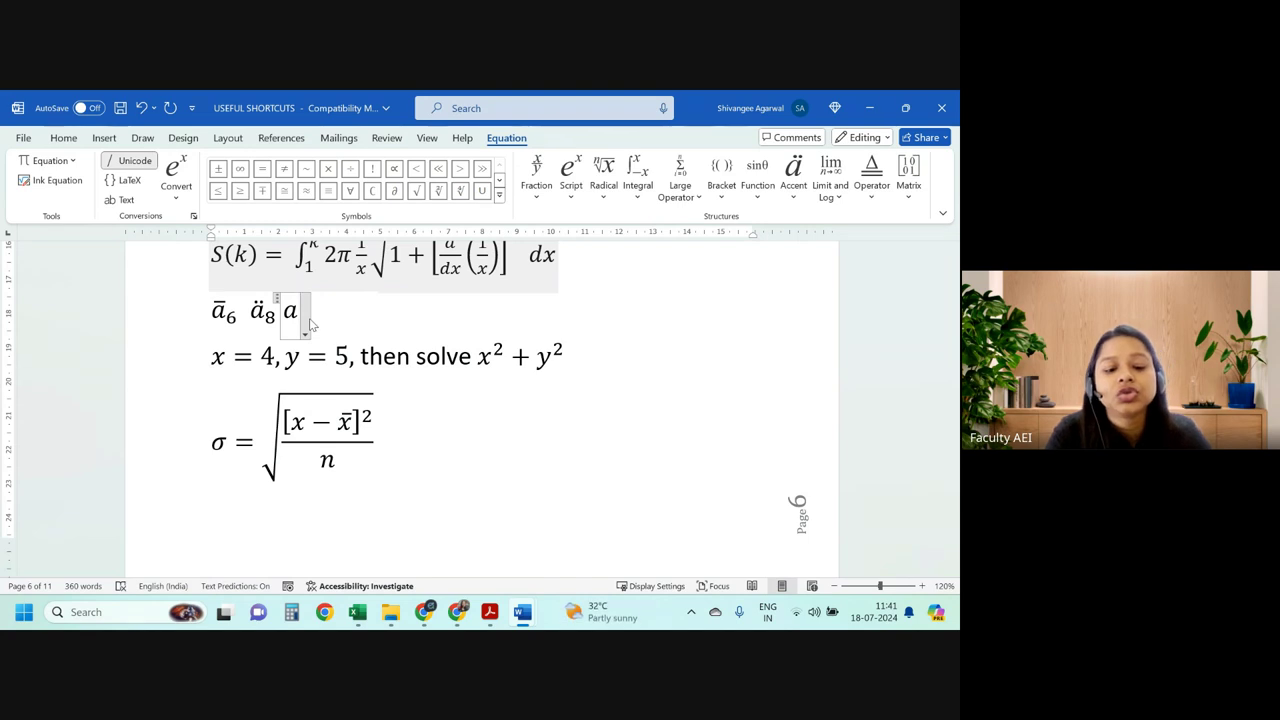
text(^\b)
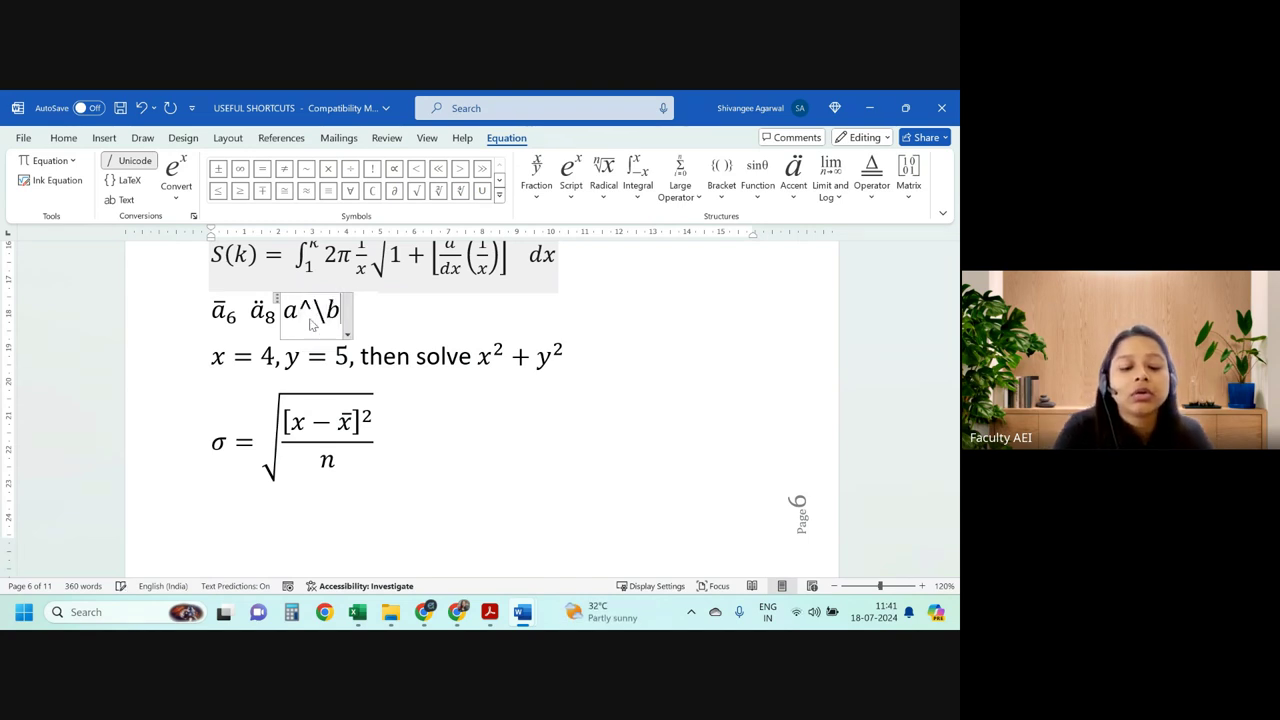
text(ar)
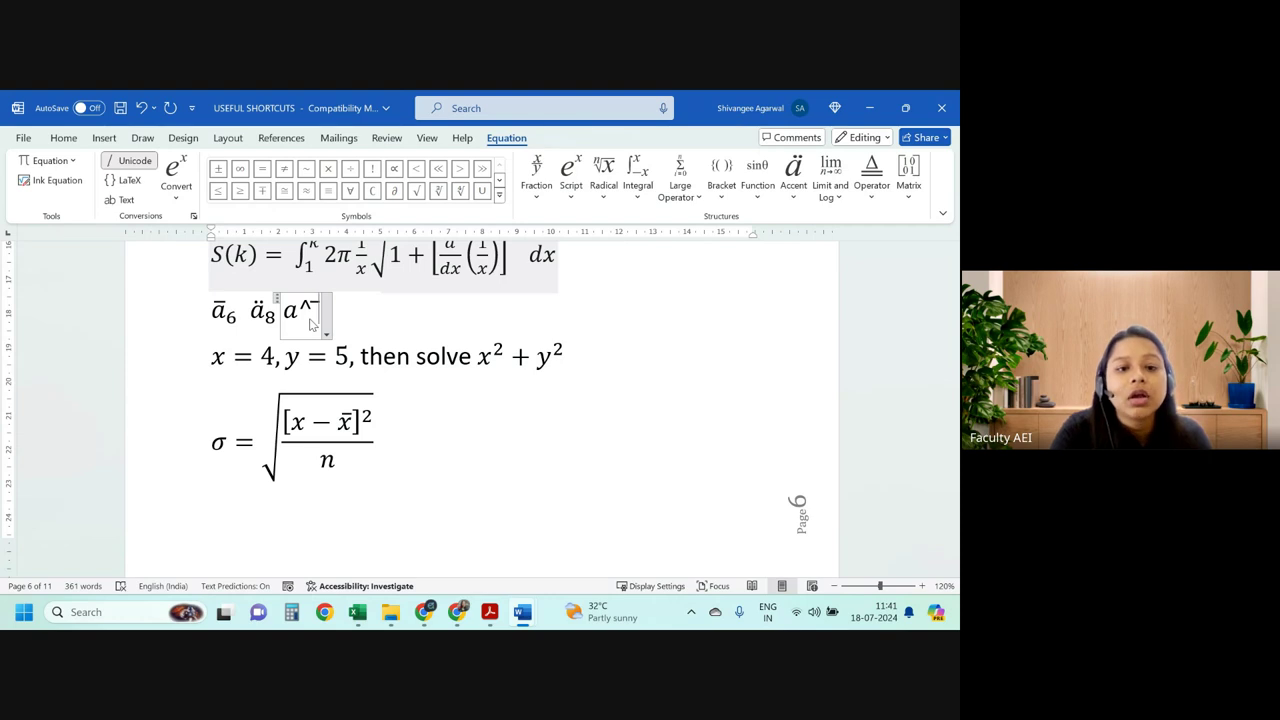
key(BackSpace)
key(BackSpace)
text(\)
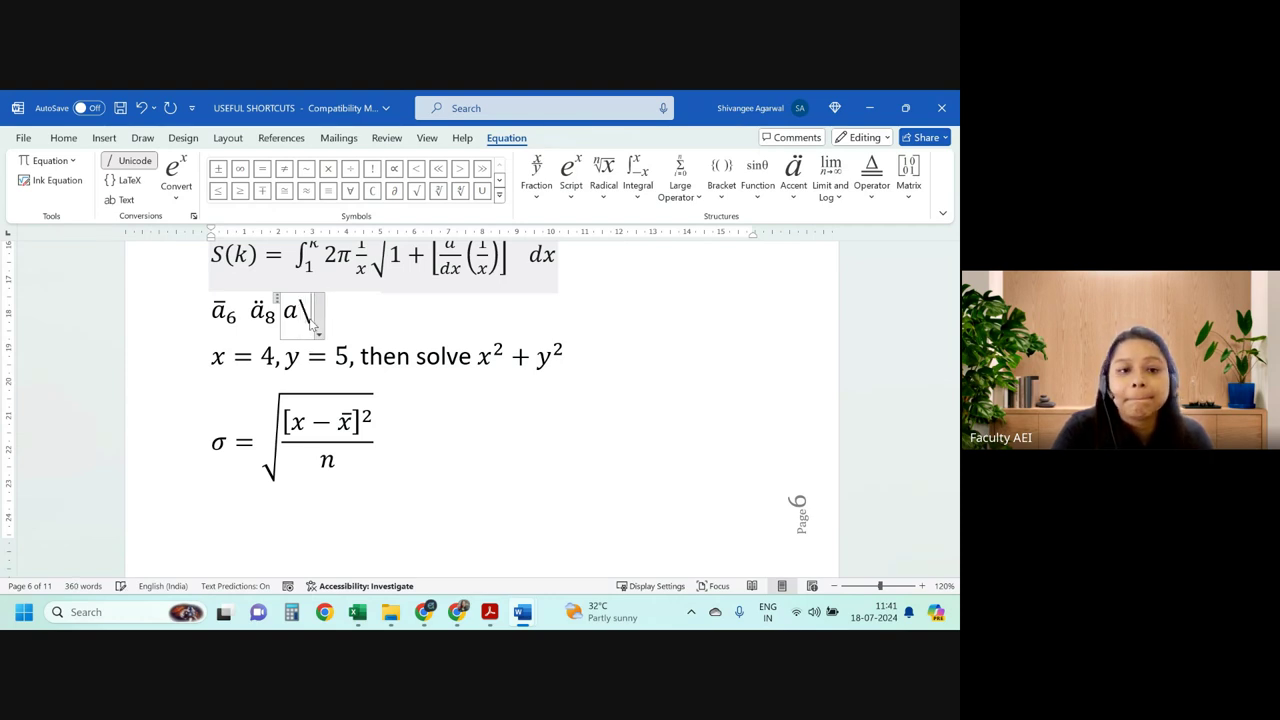
text(bar)
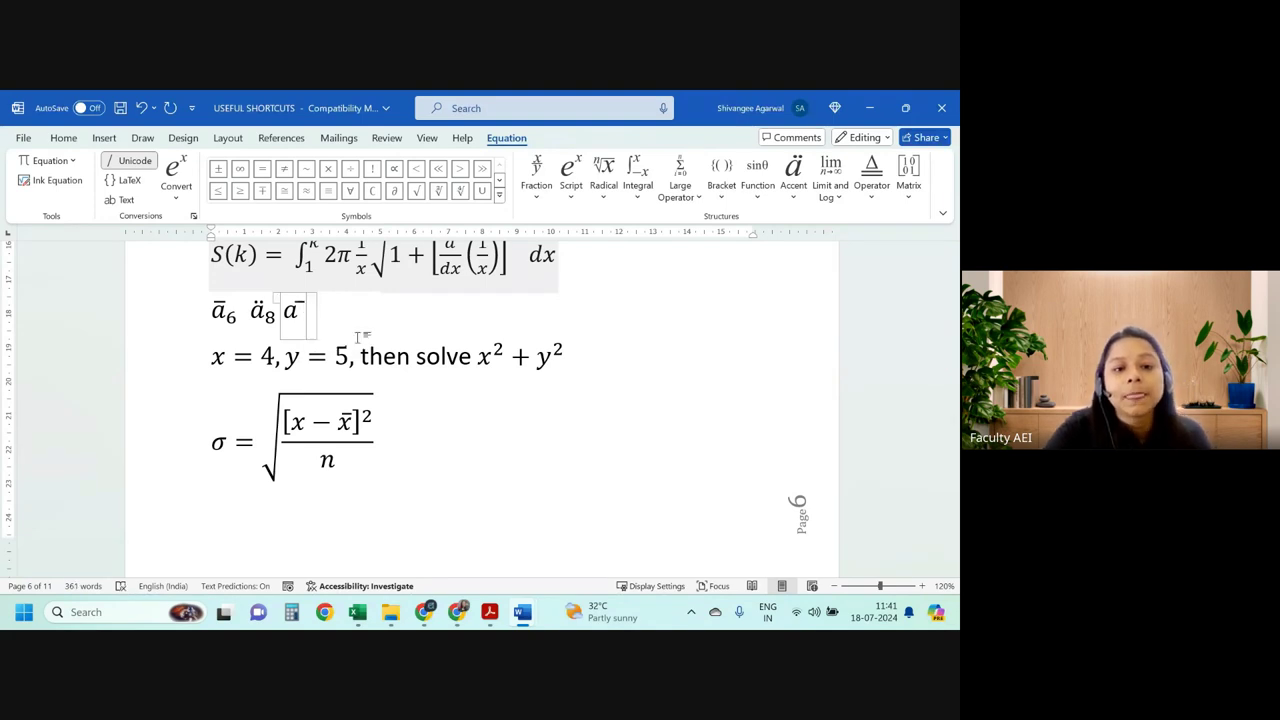
key(space)
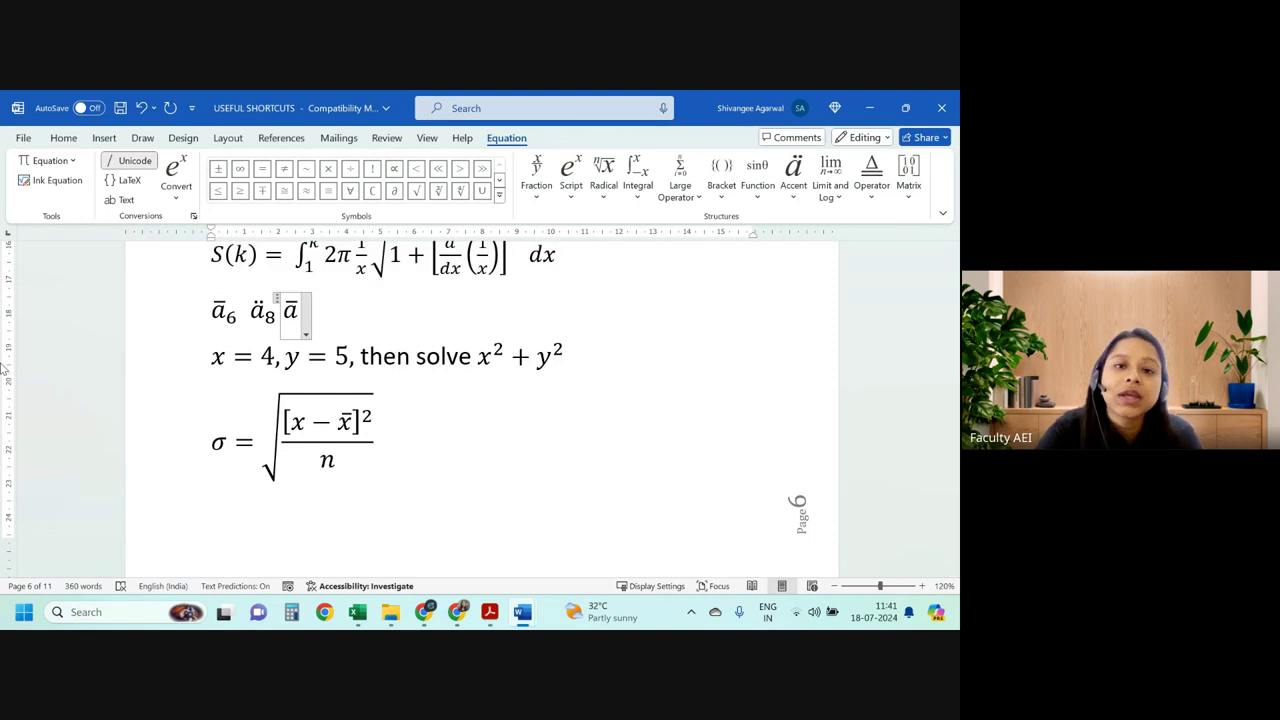
key(BackSpace)
key(BackSpace)
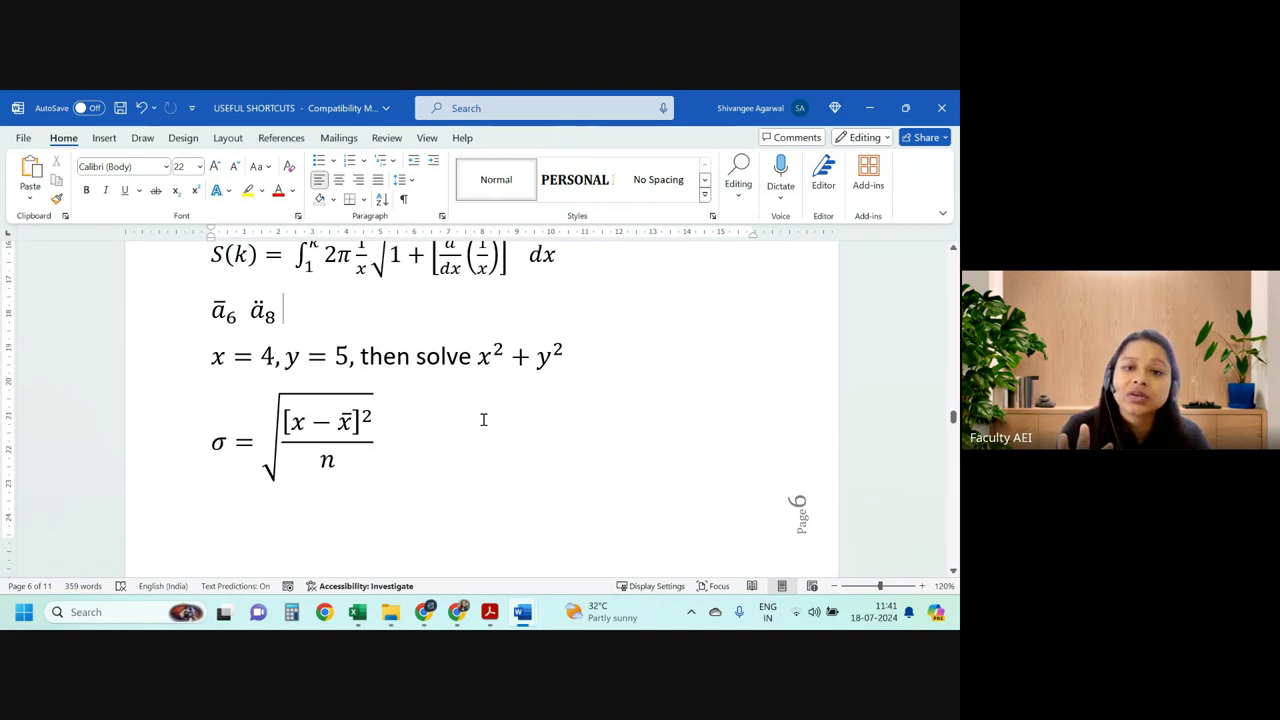
Type the note abar:<6> after ä₈ and start a new line below it.
text(abr)
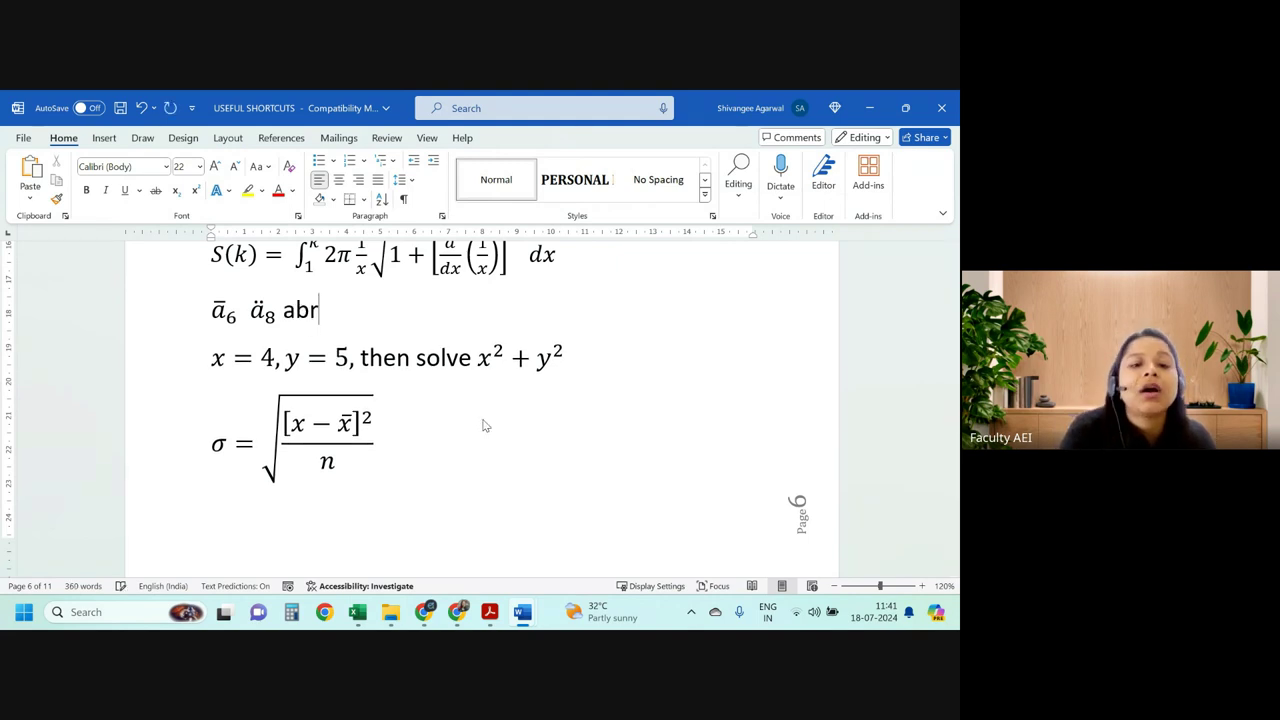
key(BackSpace)
key(BackSpace)
text(bar<)
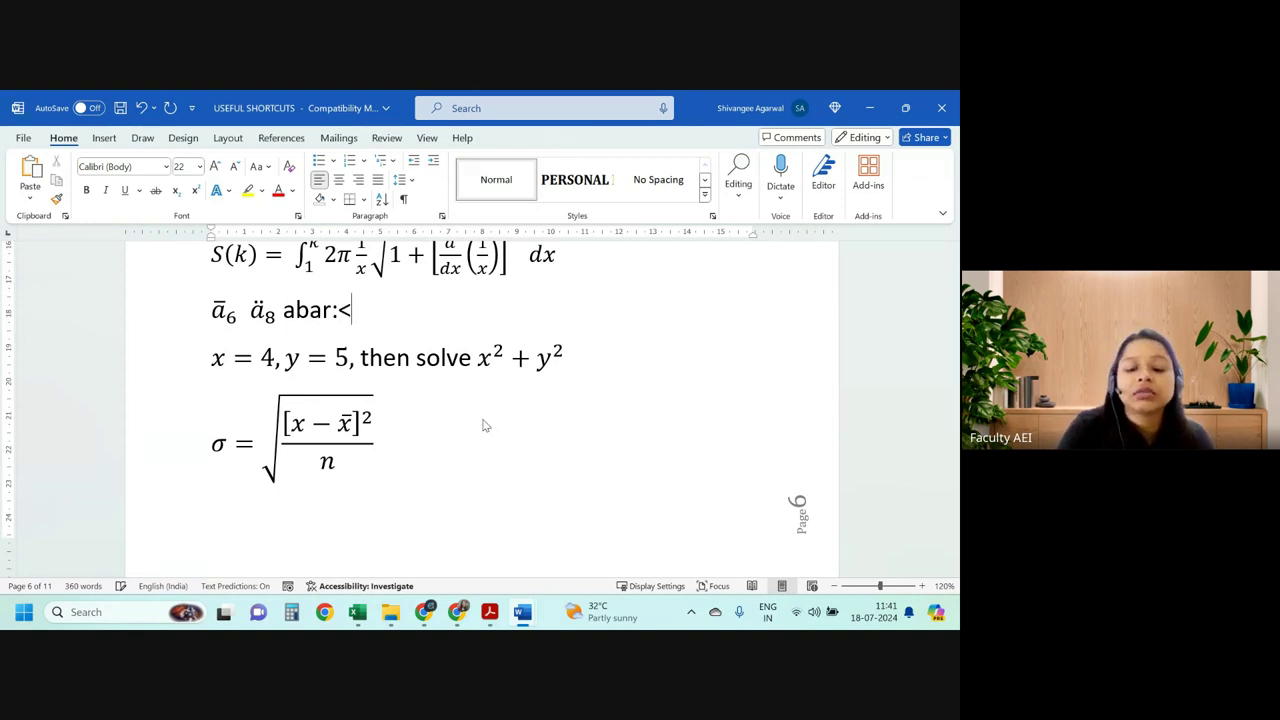
text(6>)
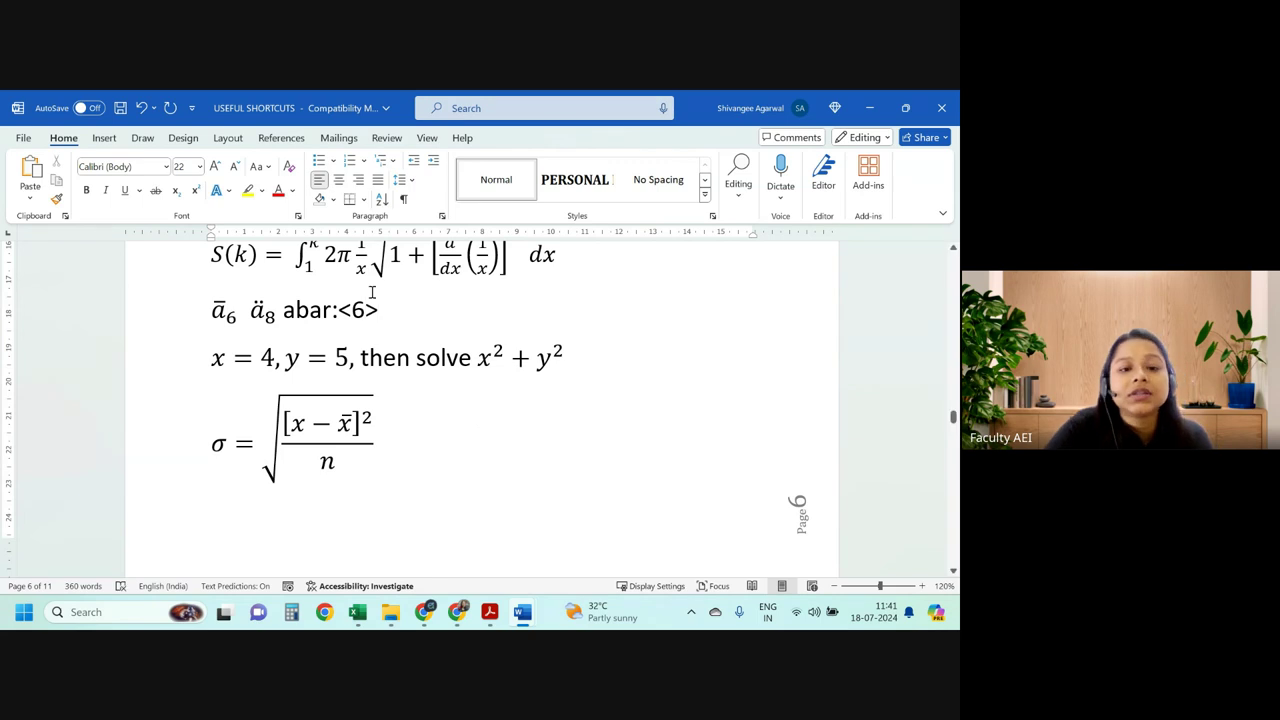
drag(340, 311, 281, 317)
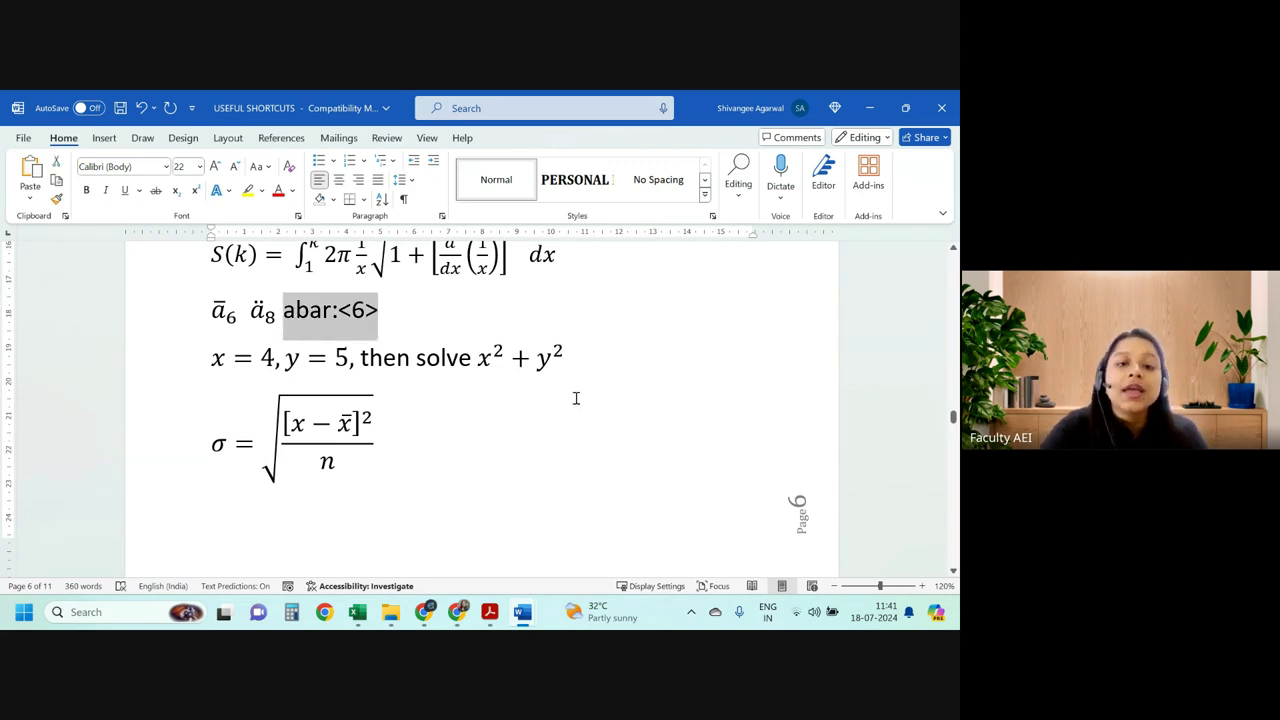
click(424, 326)
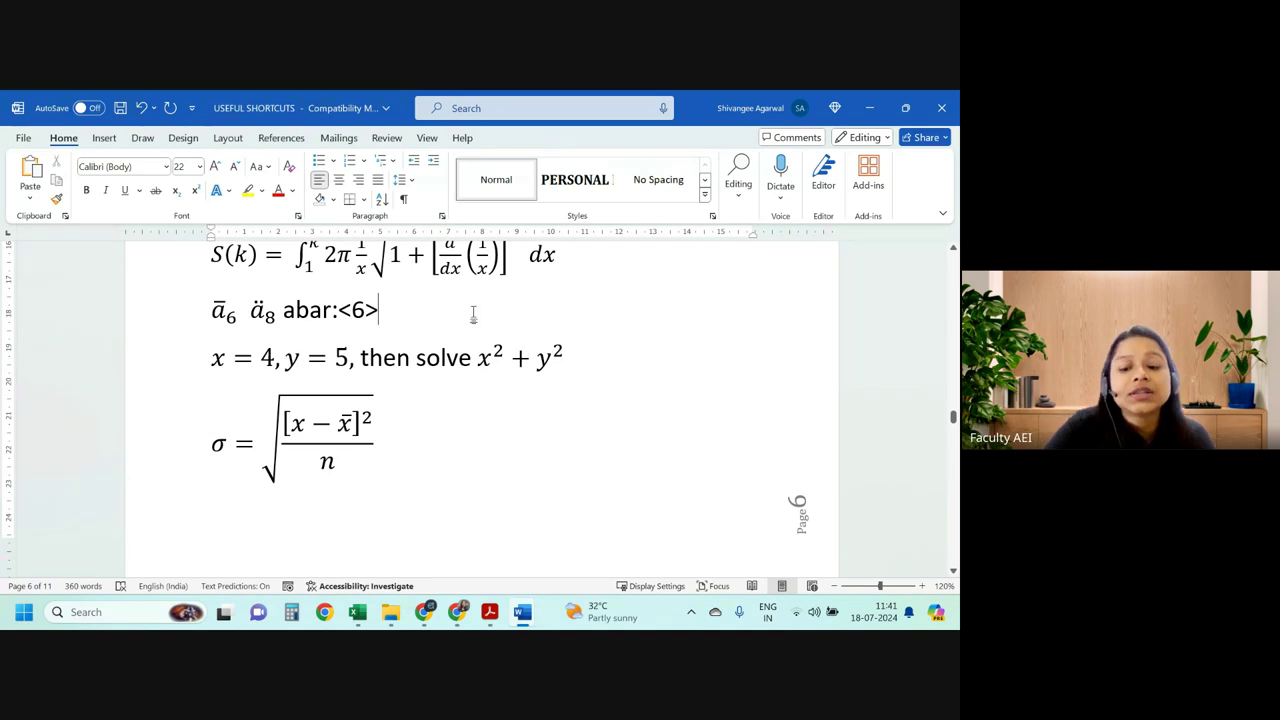
key(Return)
Try an ā₆ equation on the new line, then delete it.
key(alt+equal)
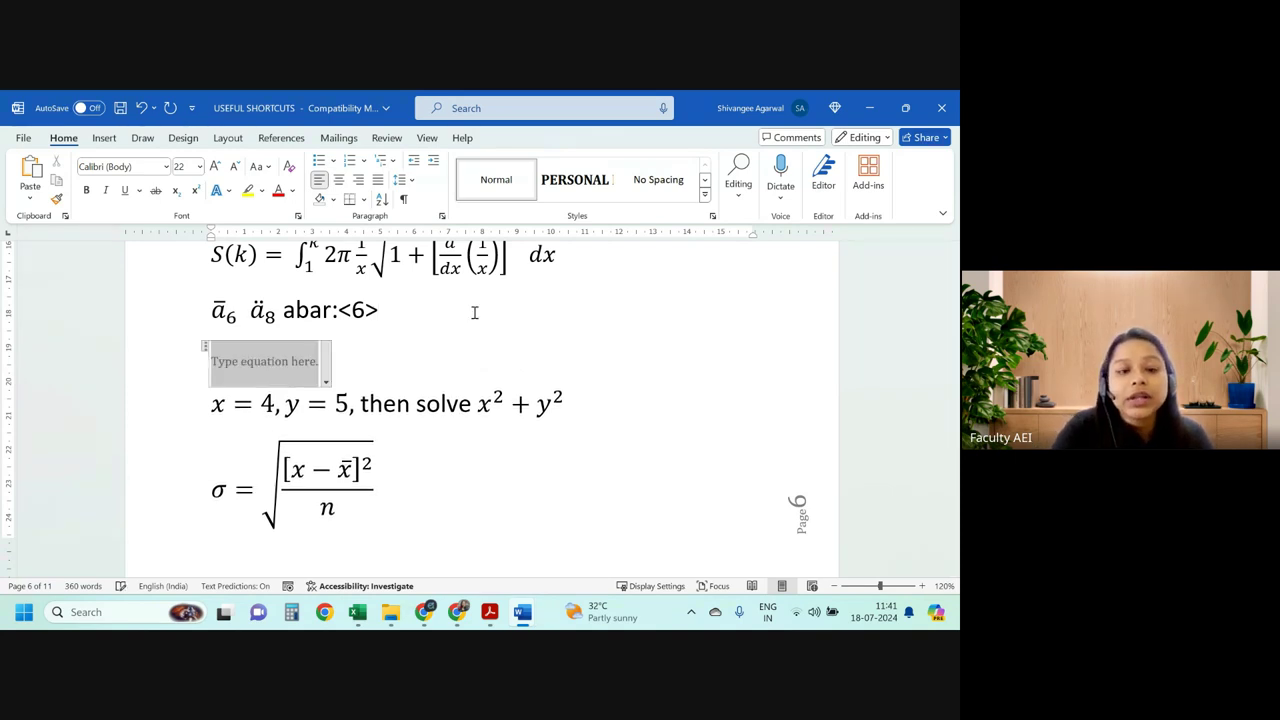
text(a)
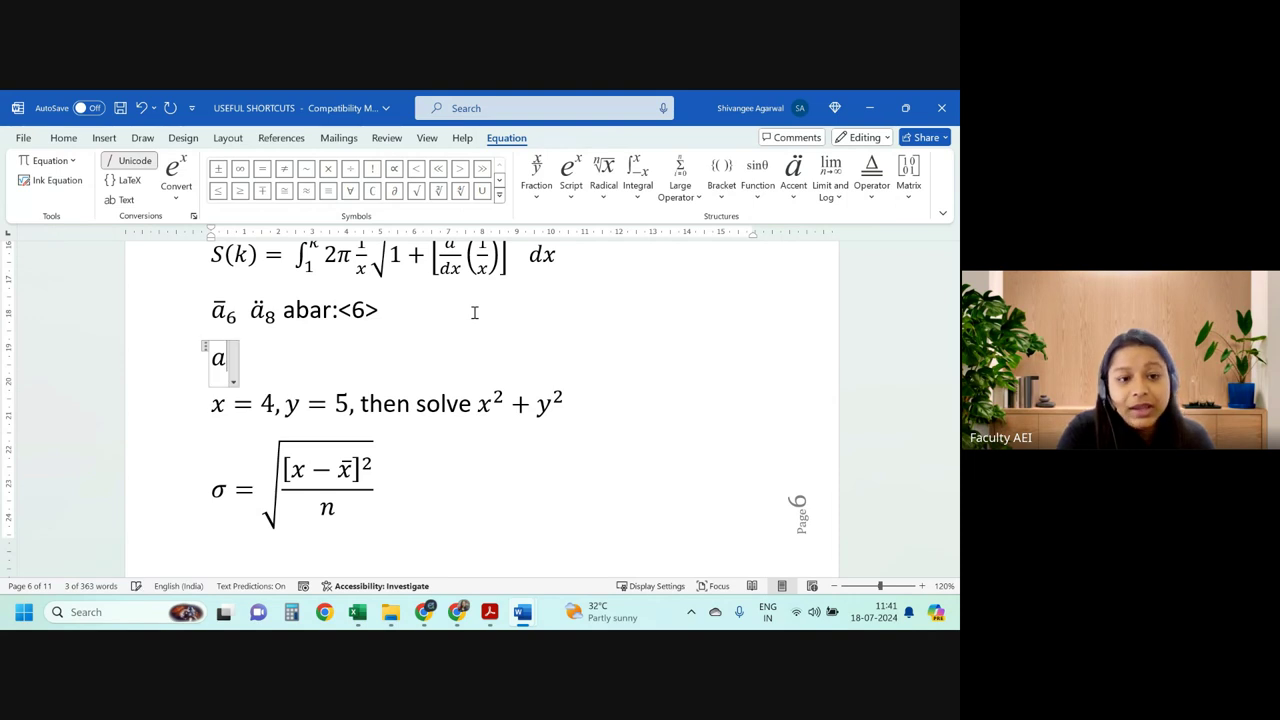
text(\ba)
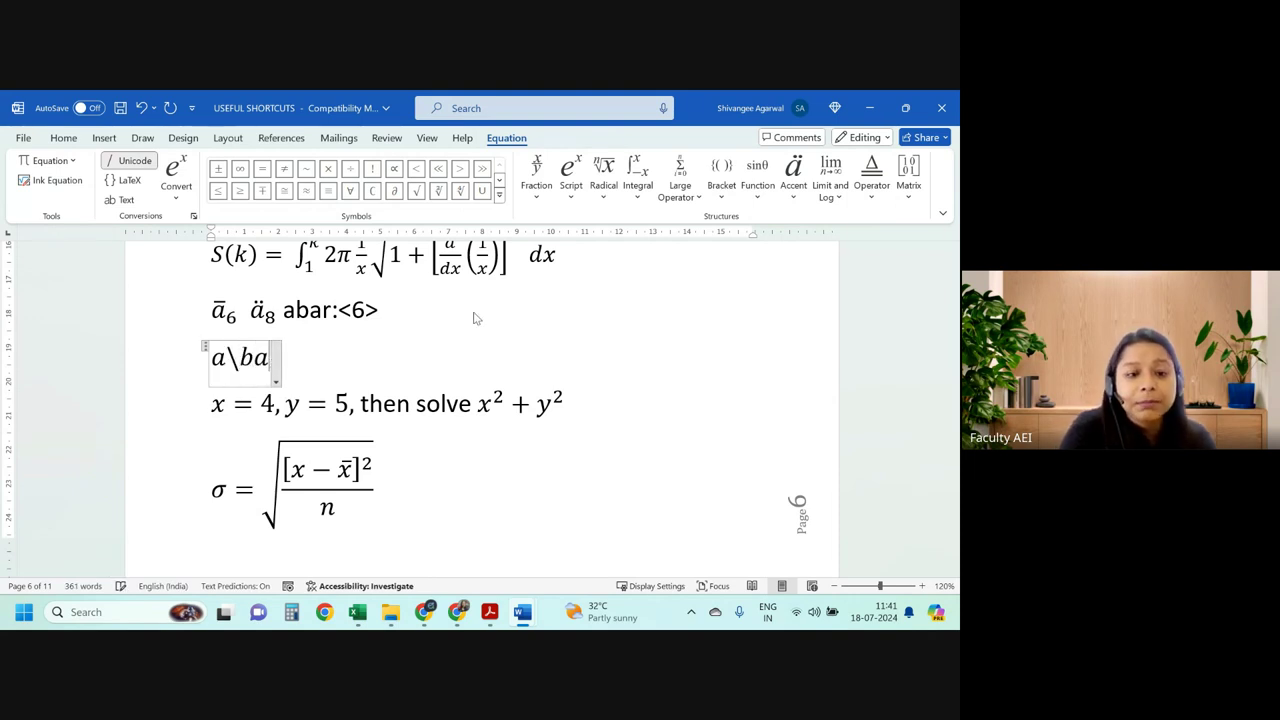
text(r)
key(space)
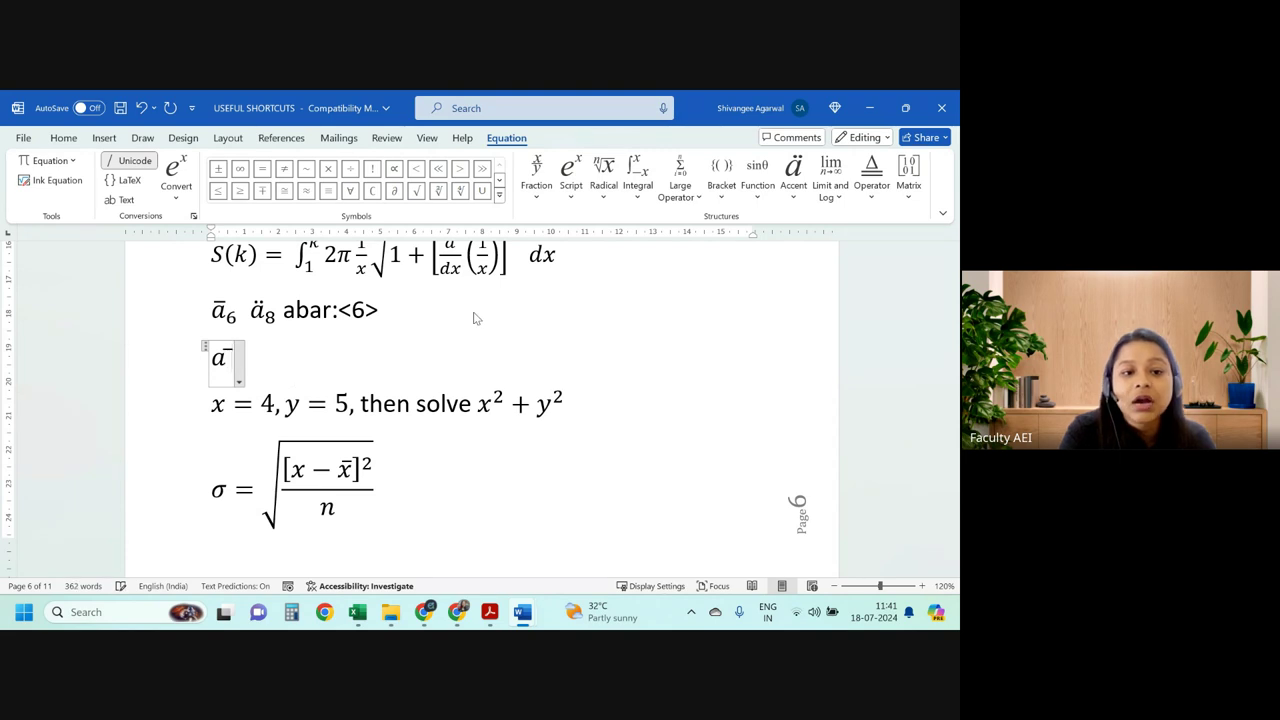
key(space)
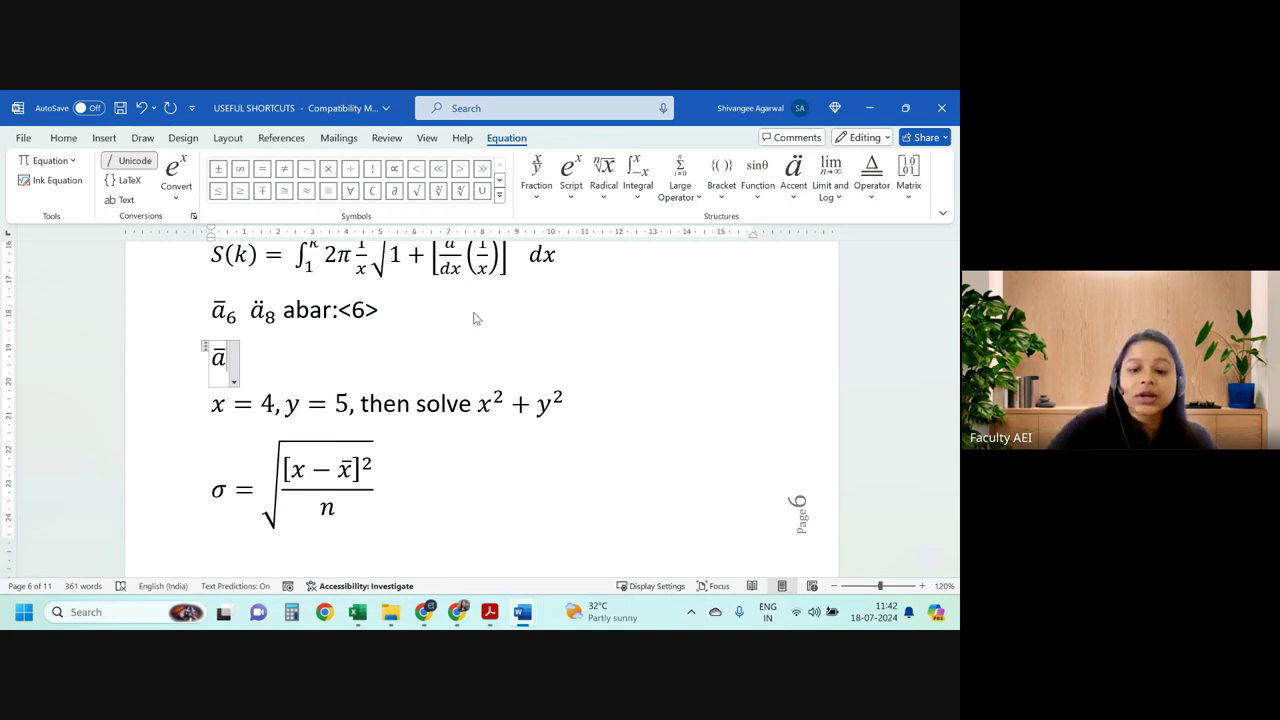
text(_6)
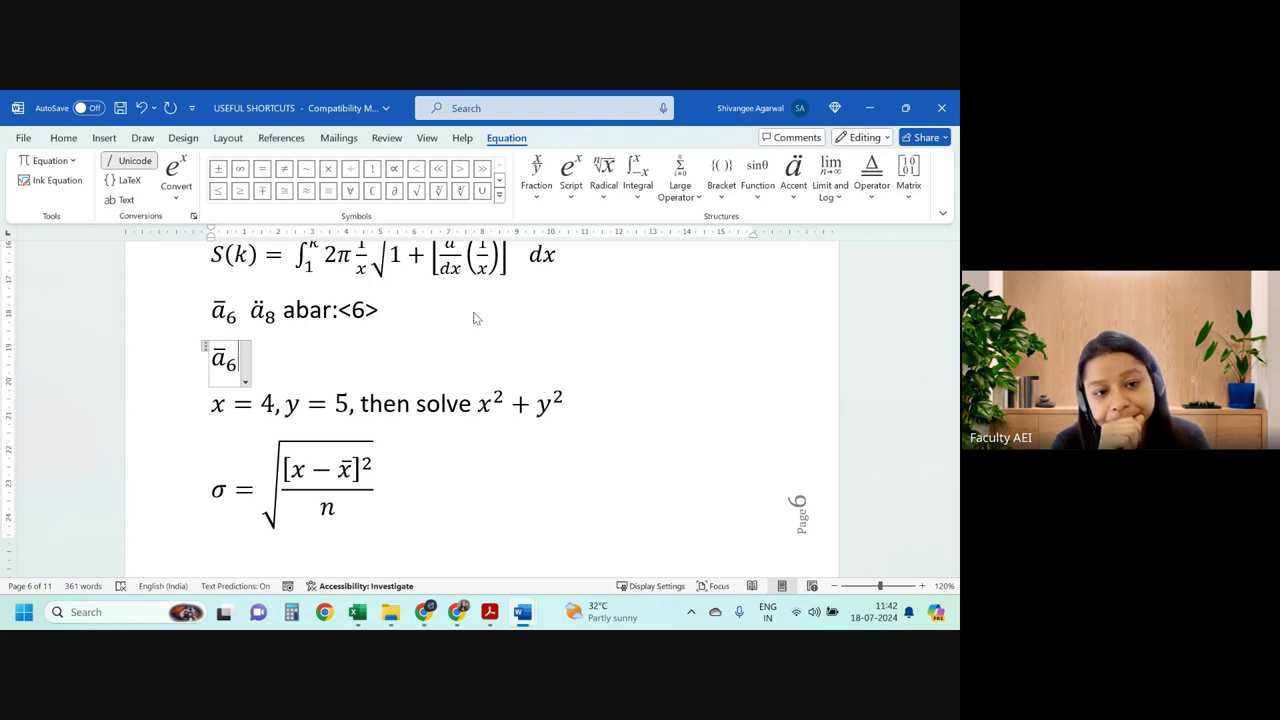
key(shift+Home)
key(BackSpace)
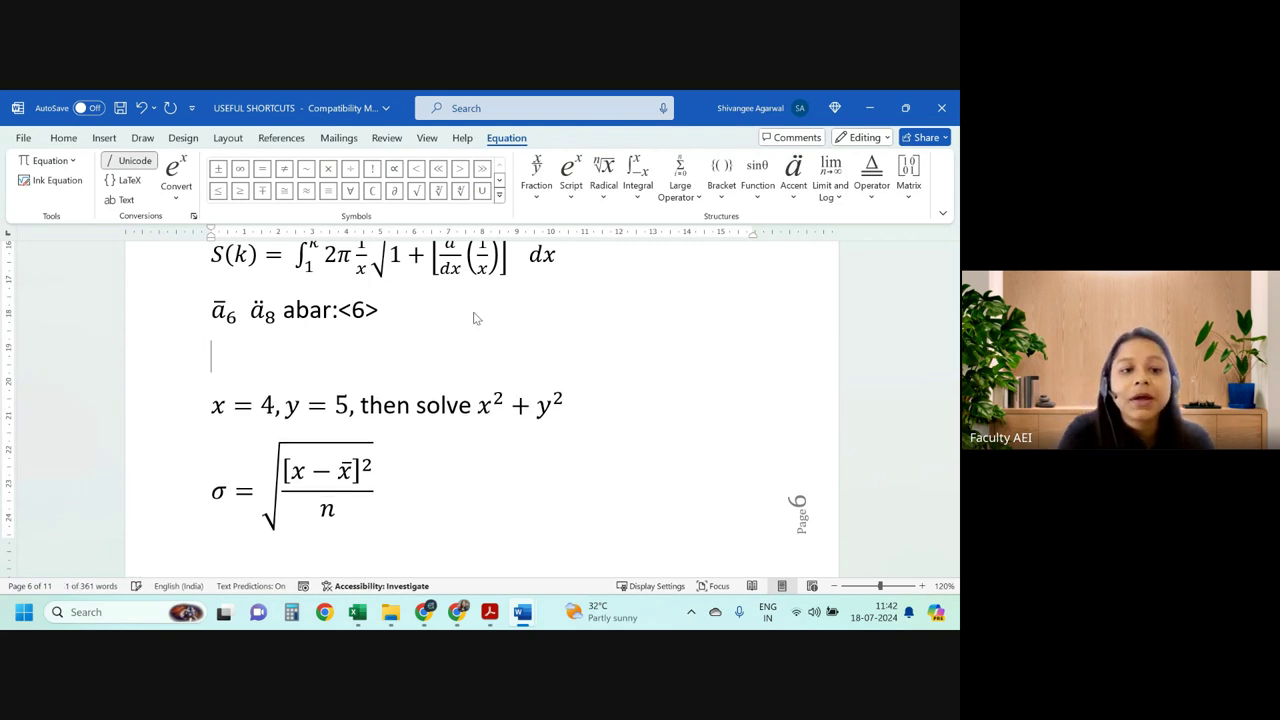
Build a new equation showing ā with subscript x:<6>.
key(alt+equal)
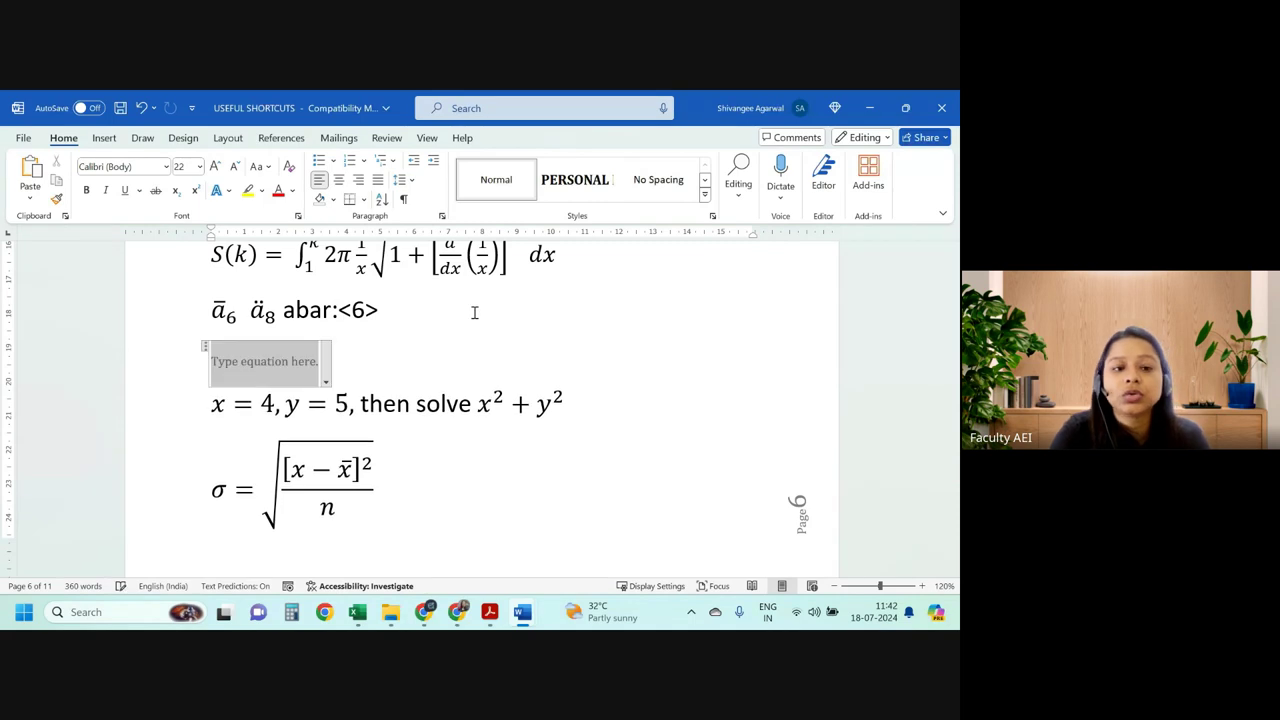
text(\a)
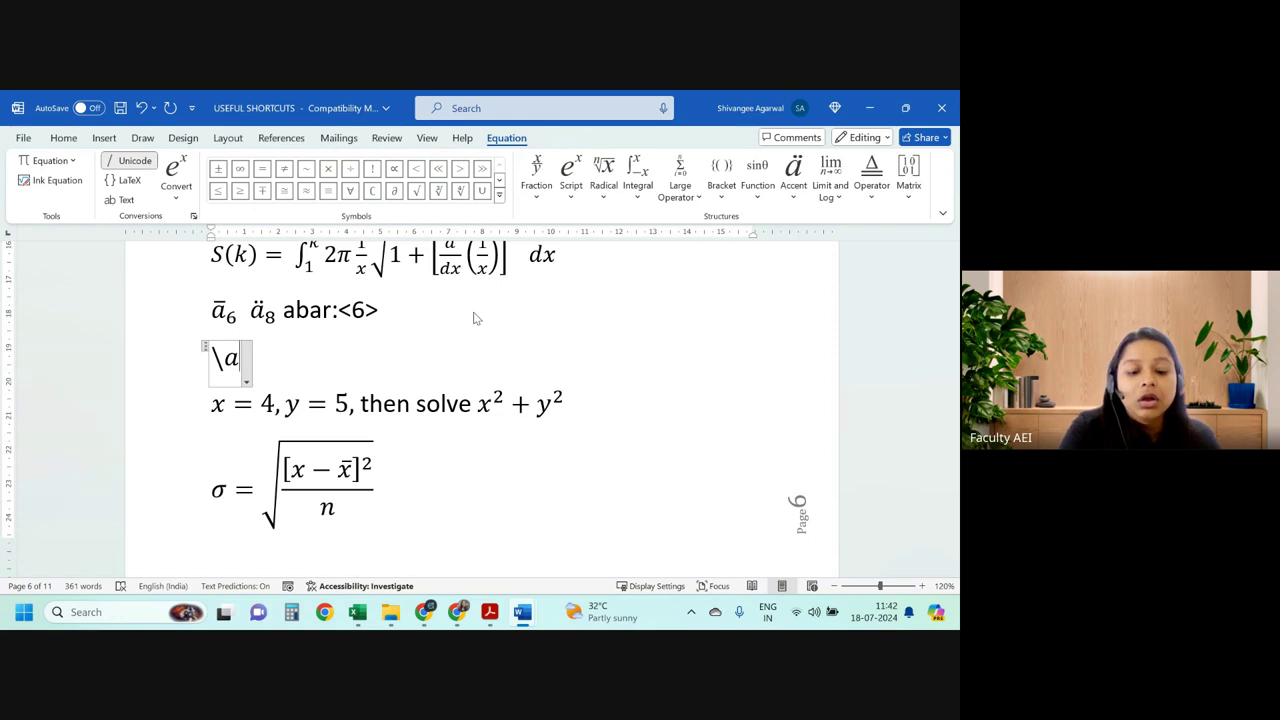
key(BackSpace)
key(BackSpace)
text(a\)
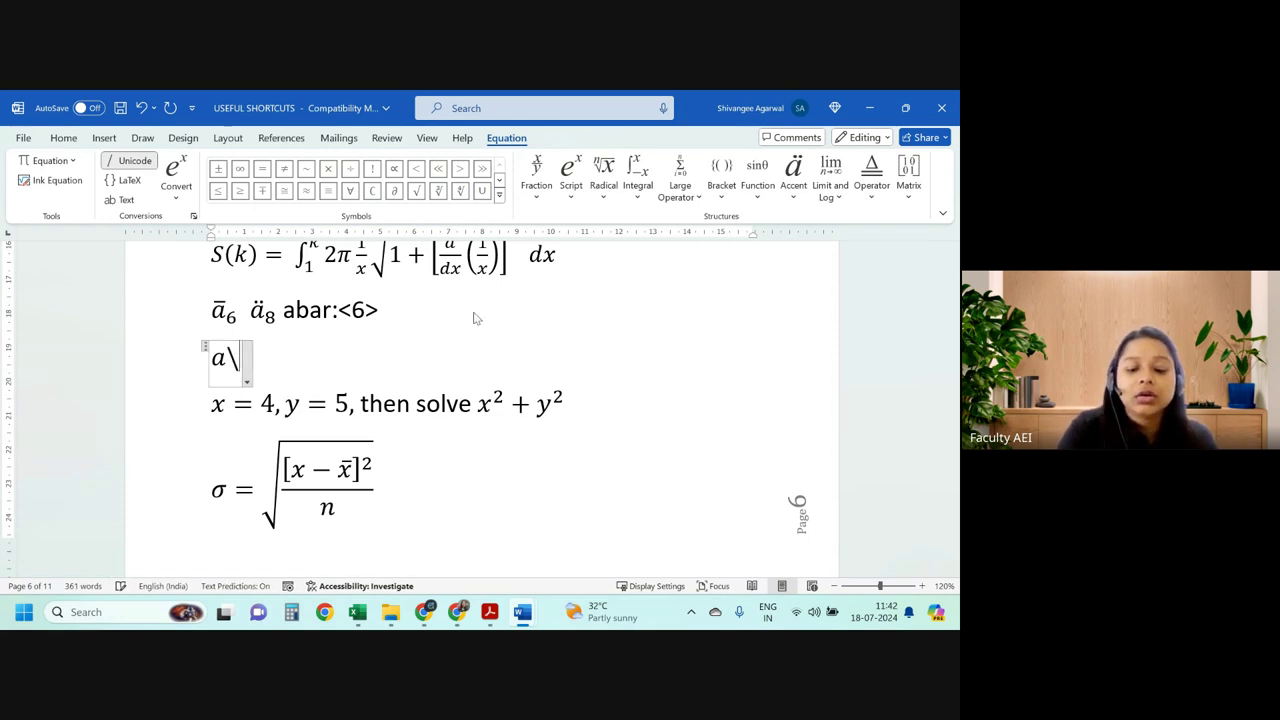
text(bar)
key(space)
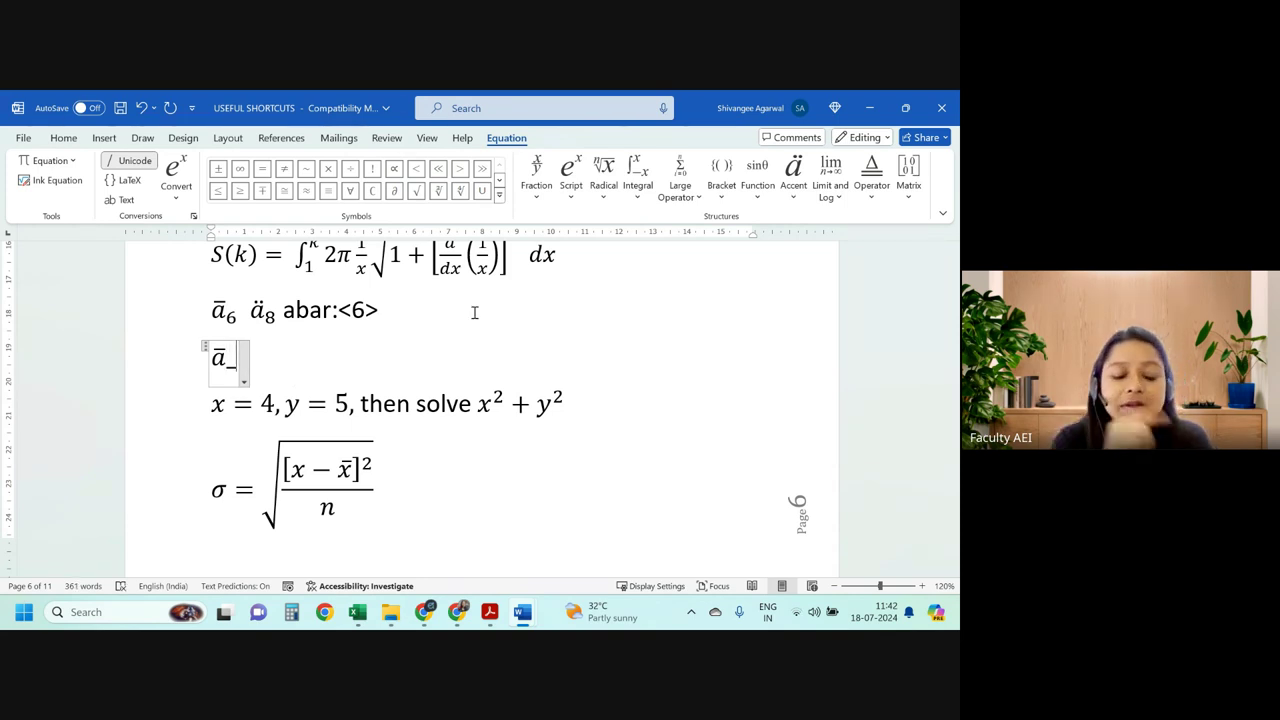
text(x)
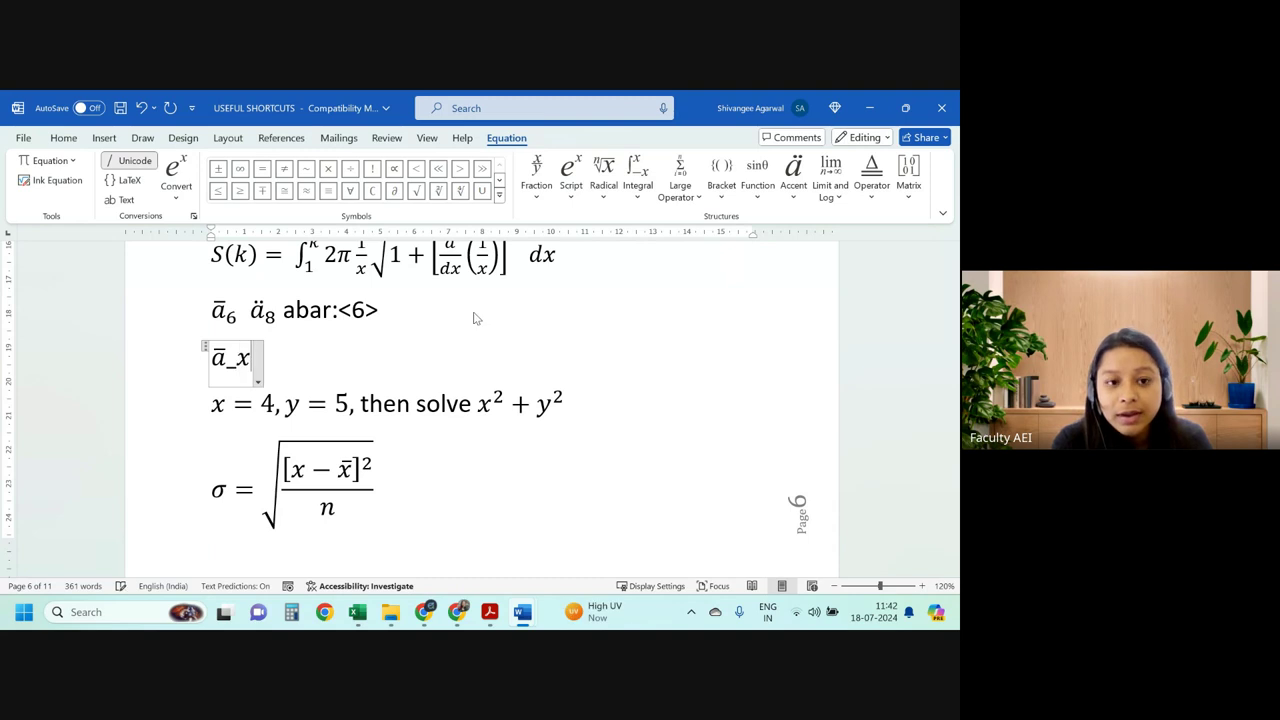
text(:)
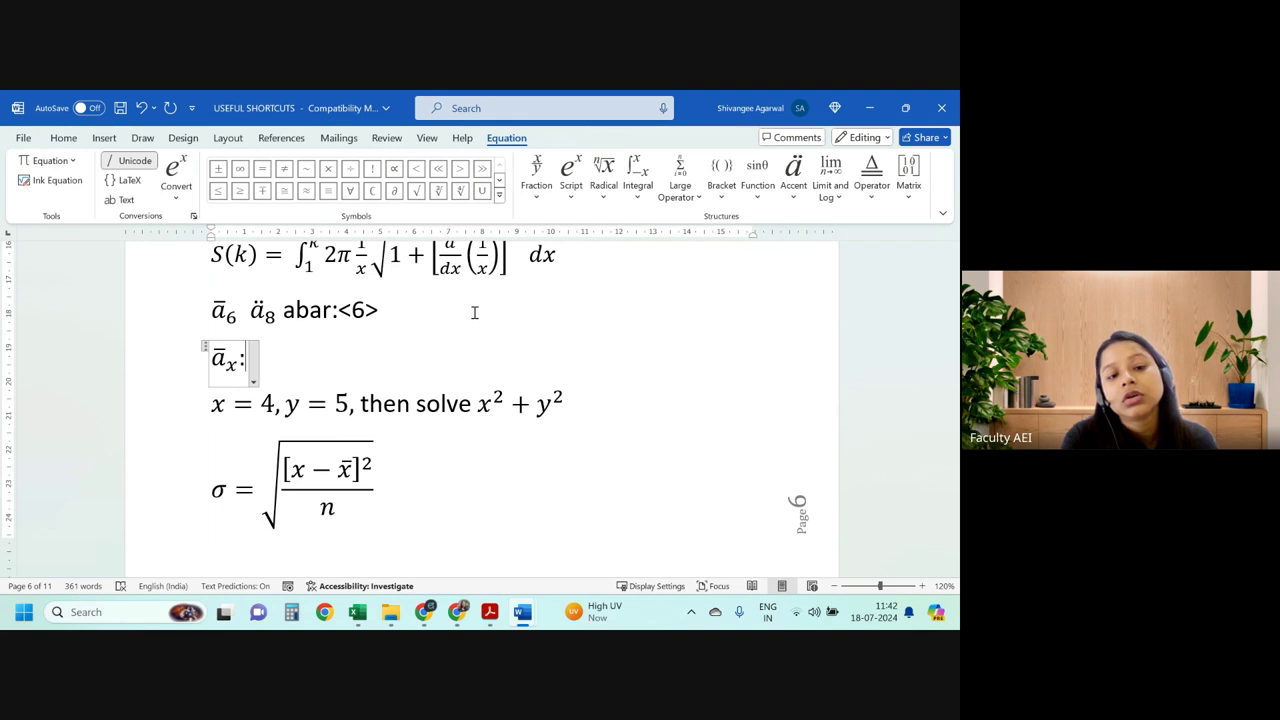
key(BackSpace)
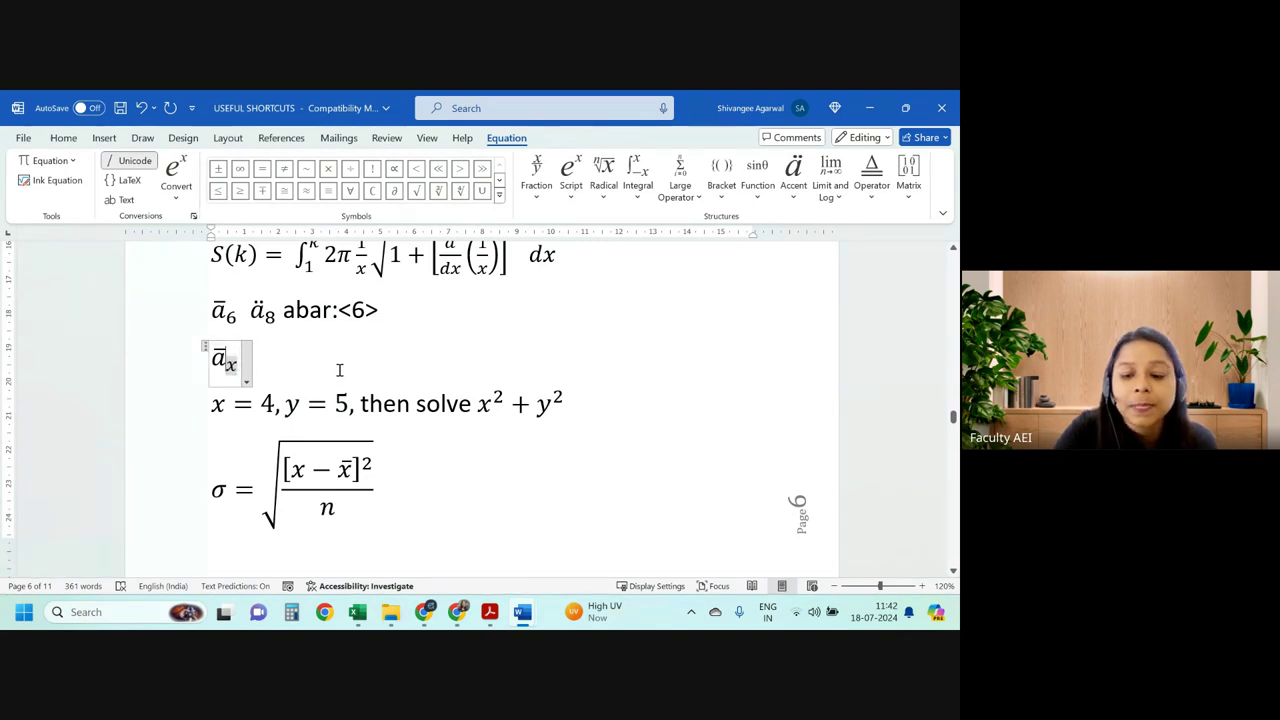
key(Down)
key(Up)
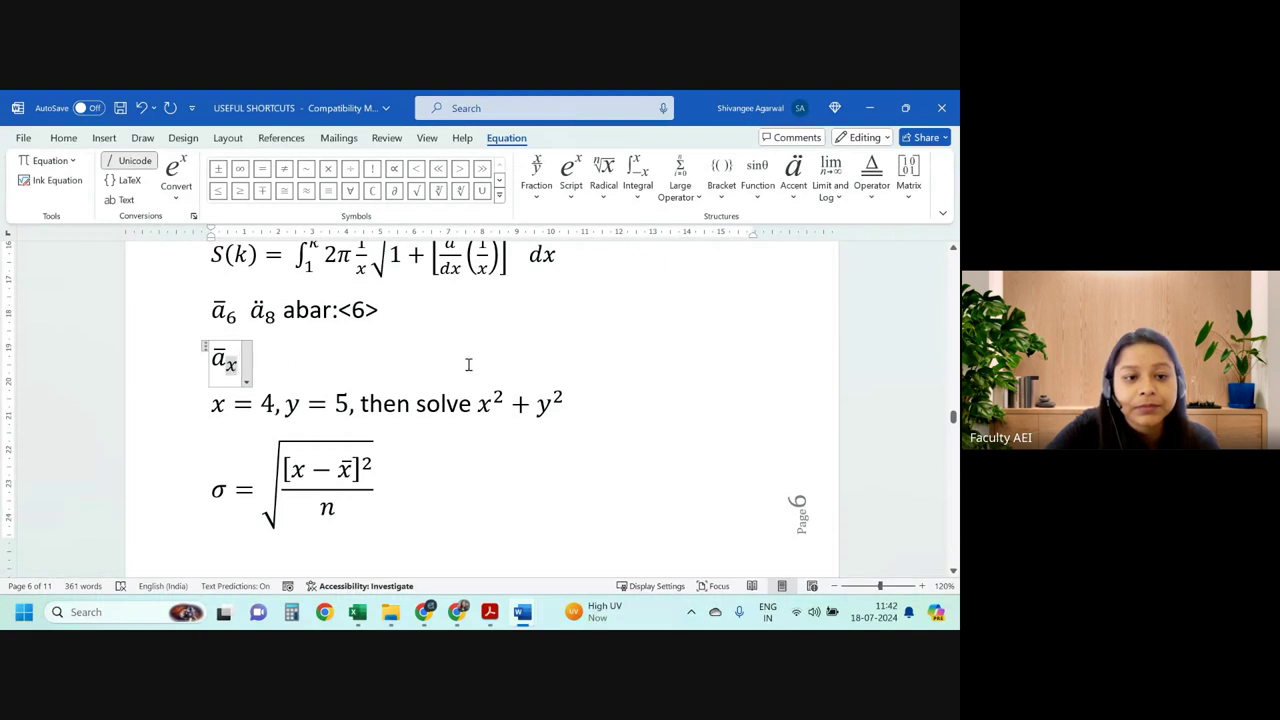
text(:)
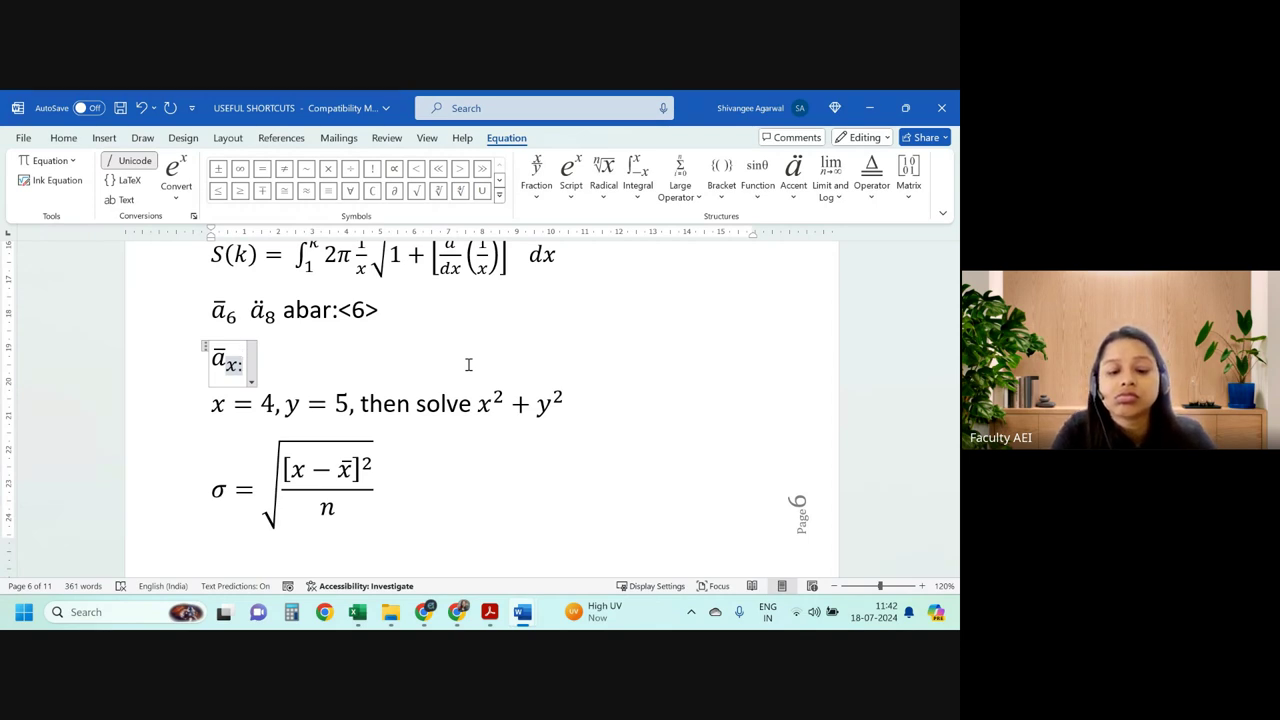
text(<6>)
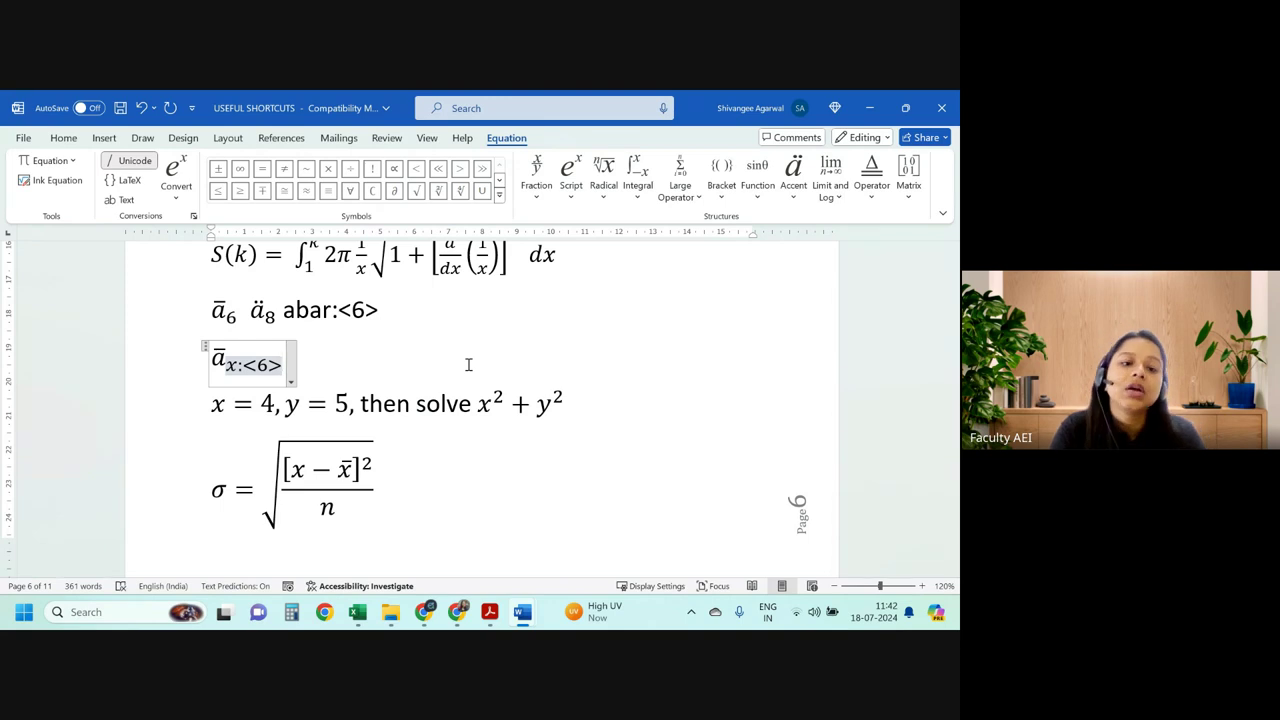
click(340, 368)
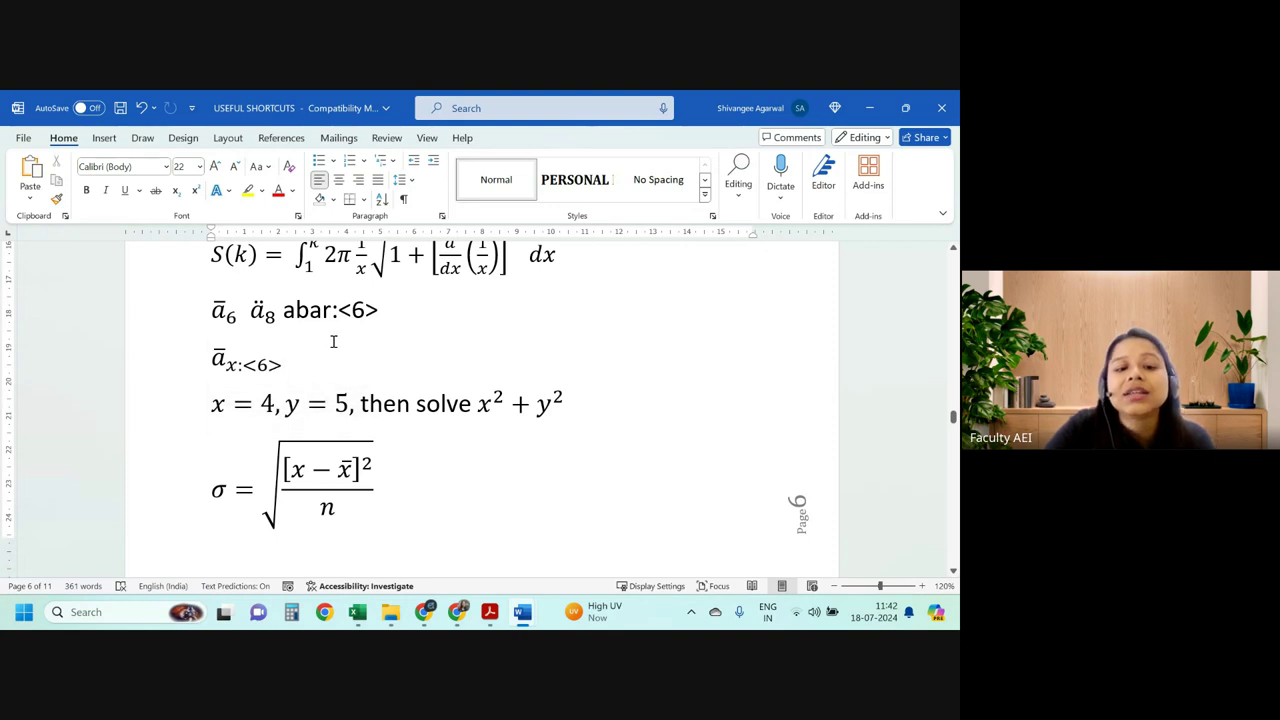
click(258, 310)
click(258, 310)
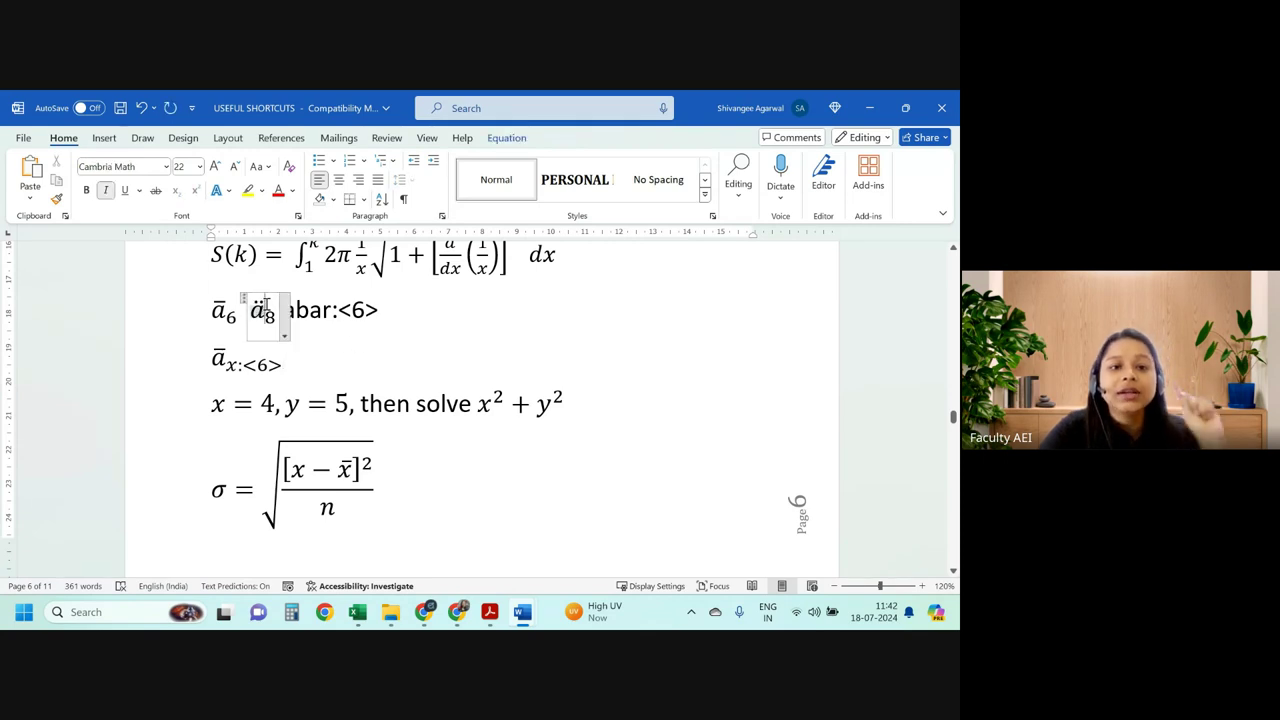
click(506, 138)
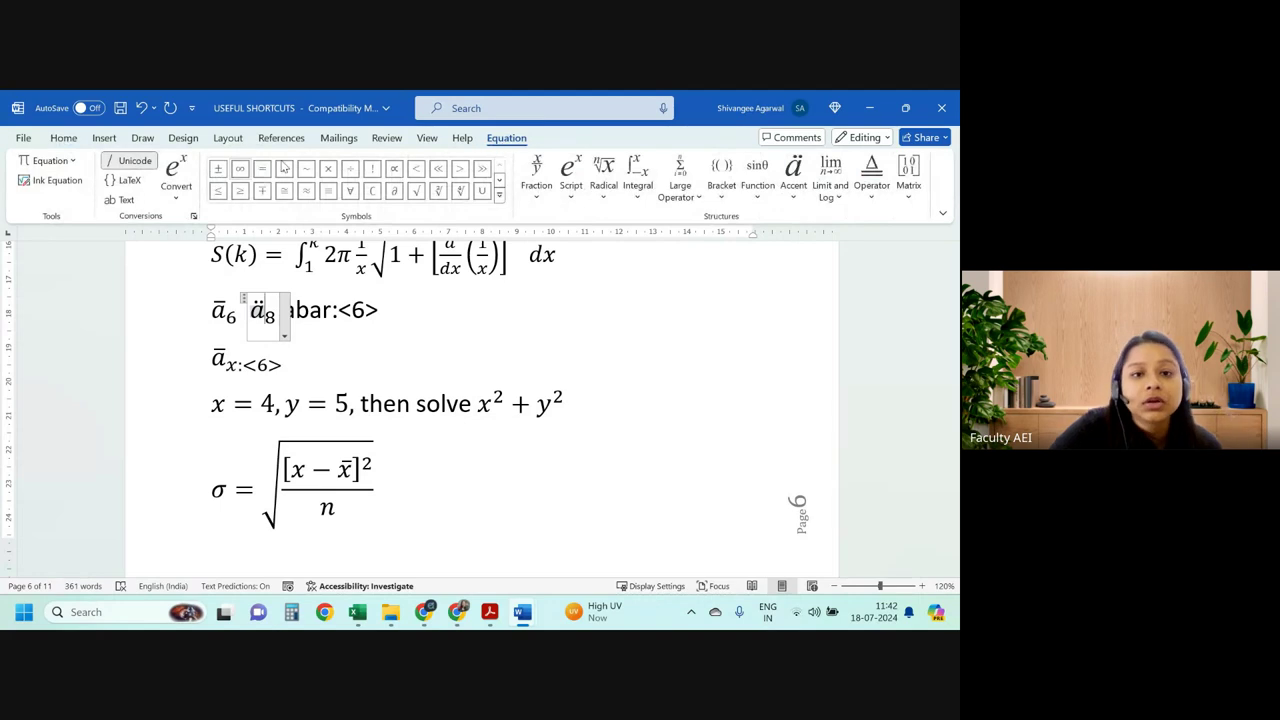
click(499, 197)
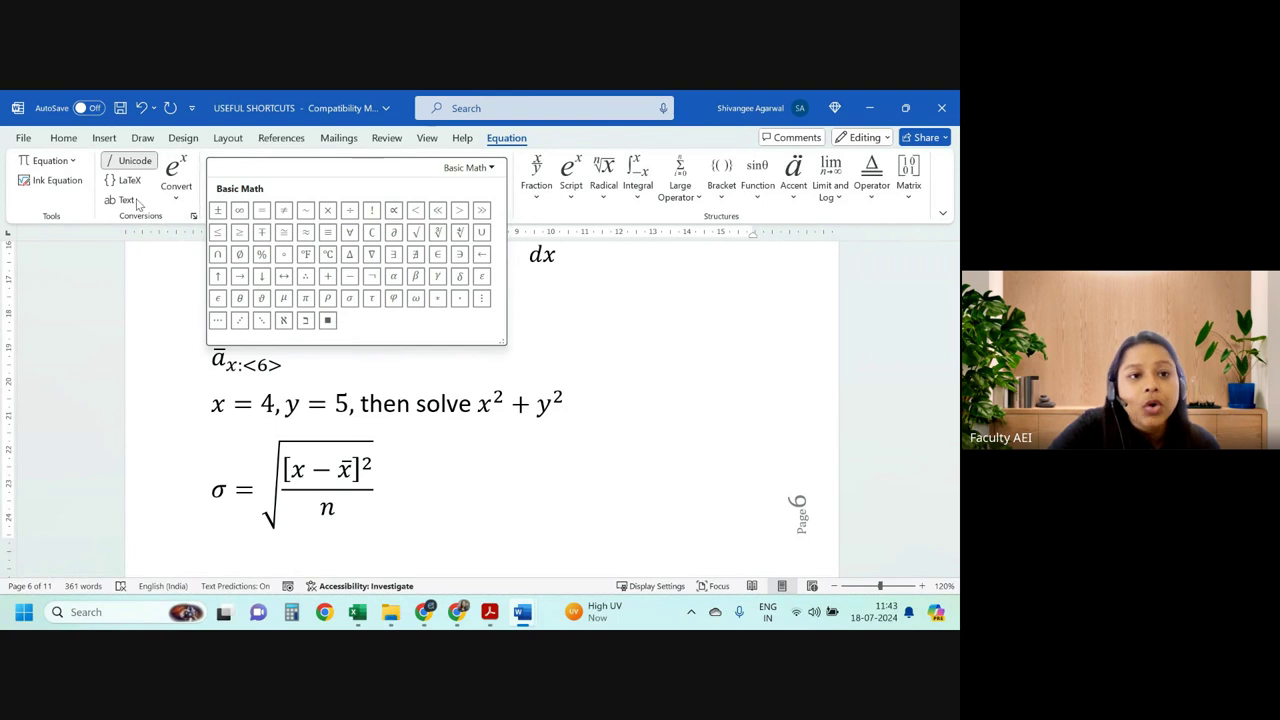
click(177, 202)
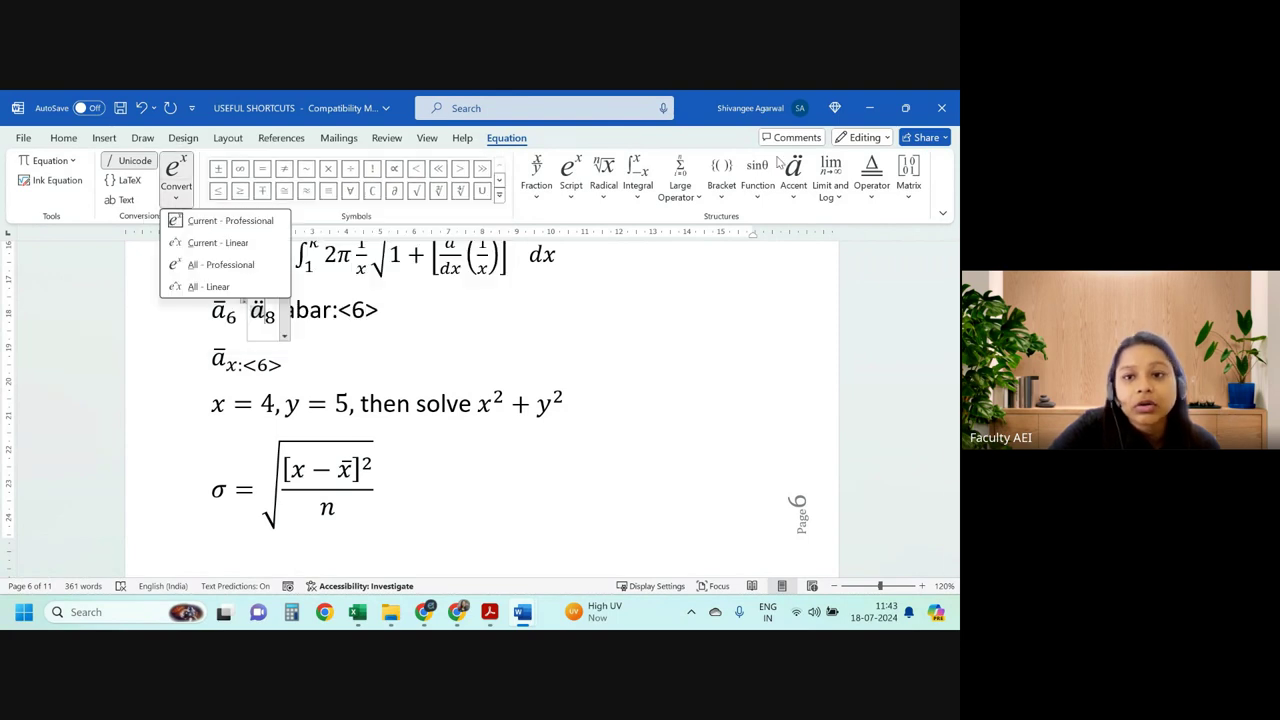
click(794, 185)
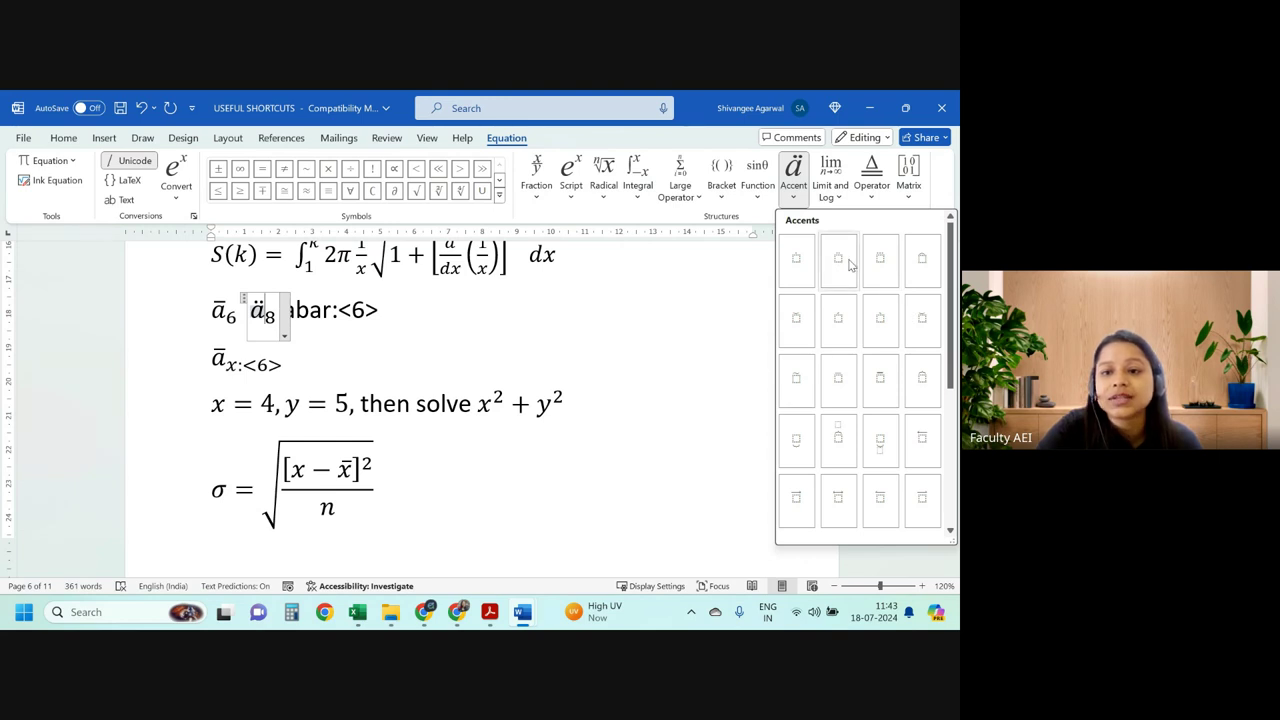
click(849, 264)
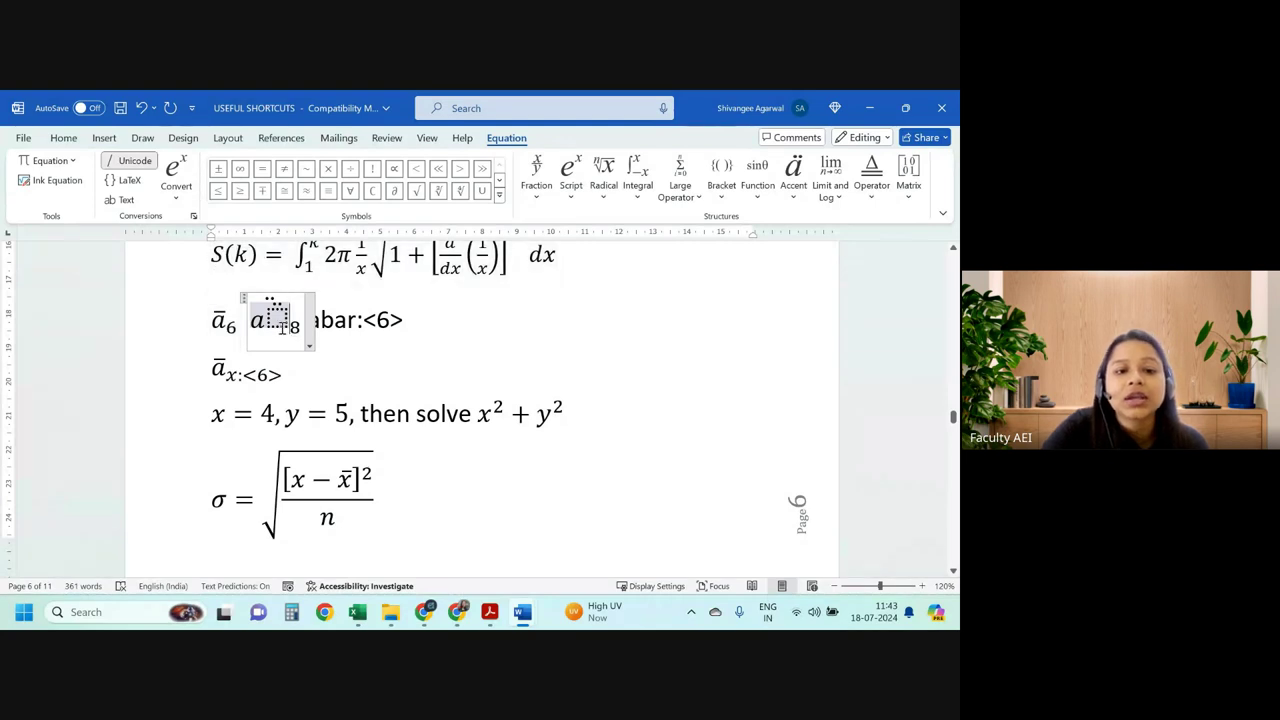
text(a)
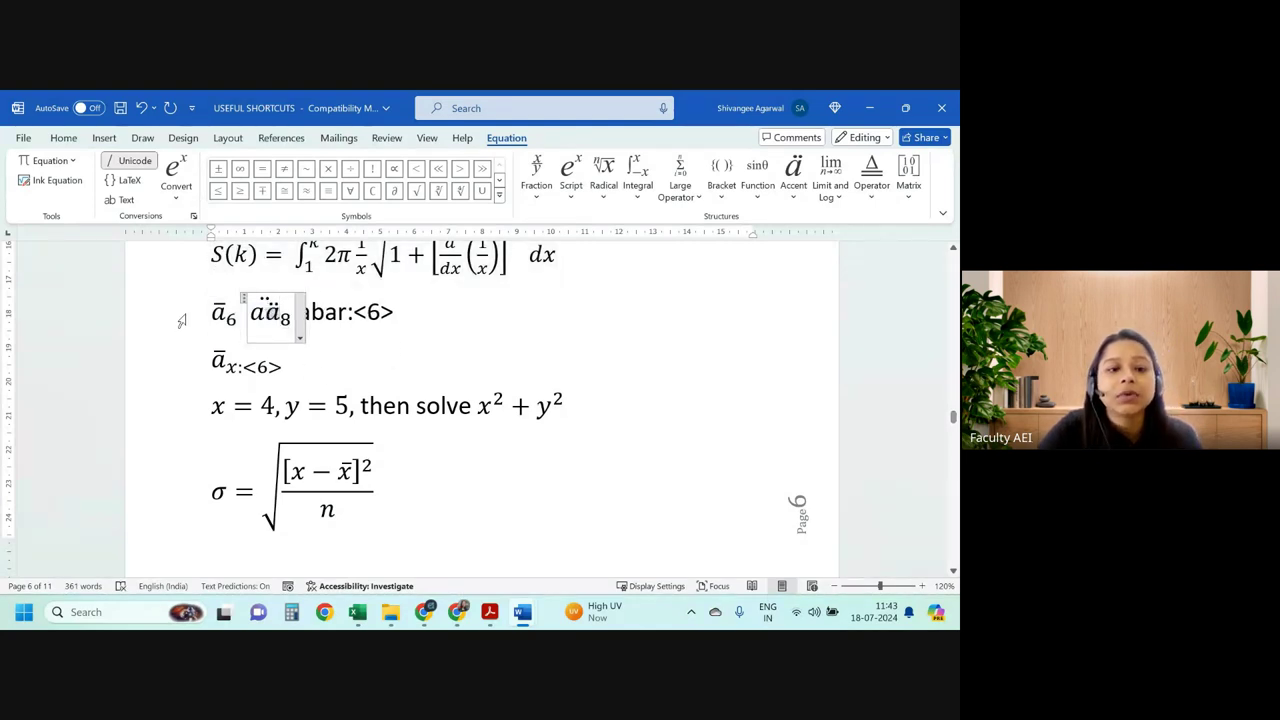
key(ctrl+z)
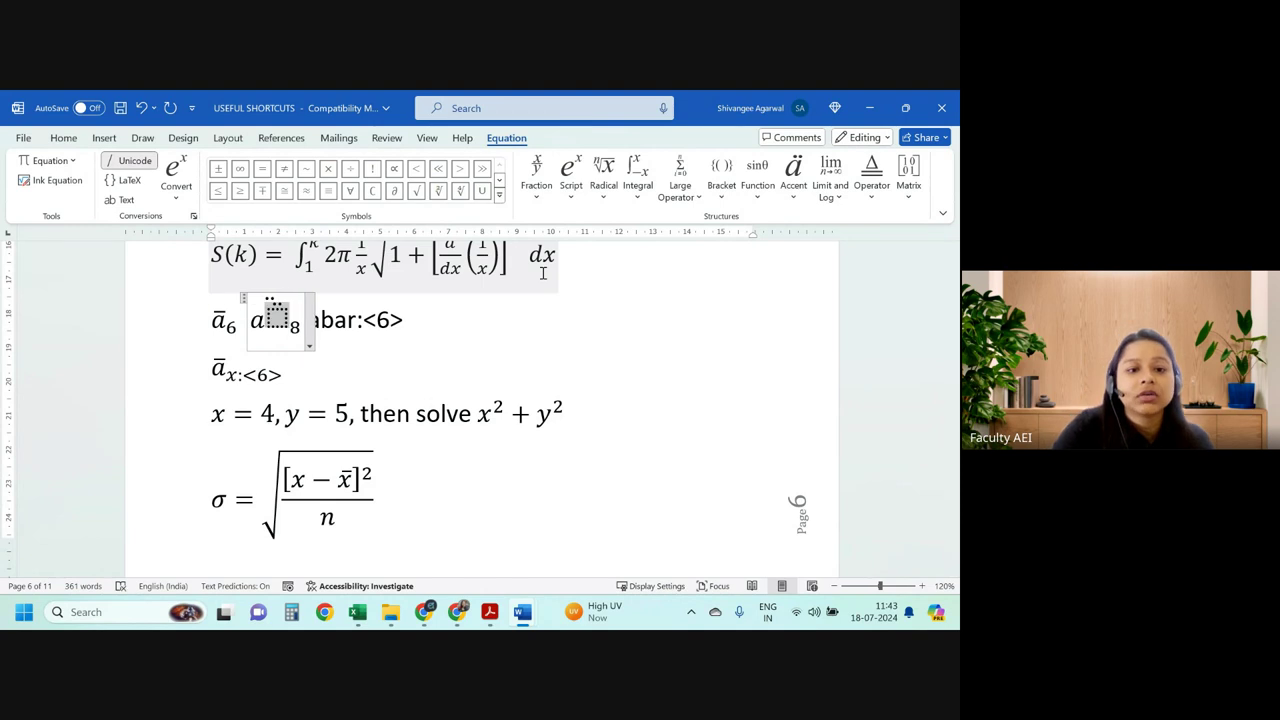
text(a)
Start a new empty equation on a line below the subscripted a-bar.
click(318, 362)
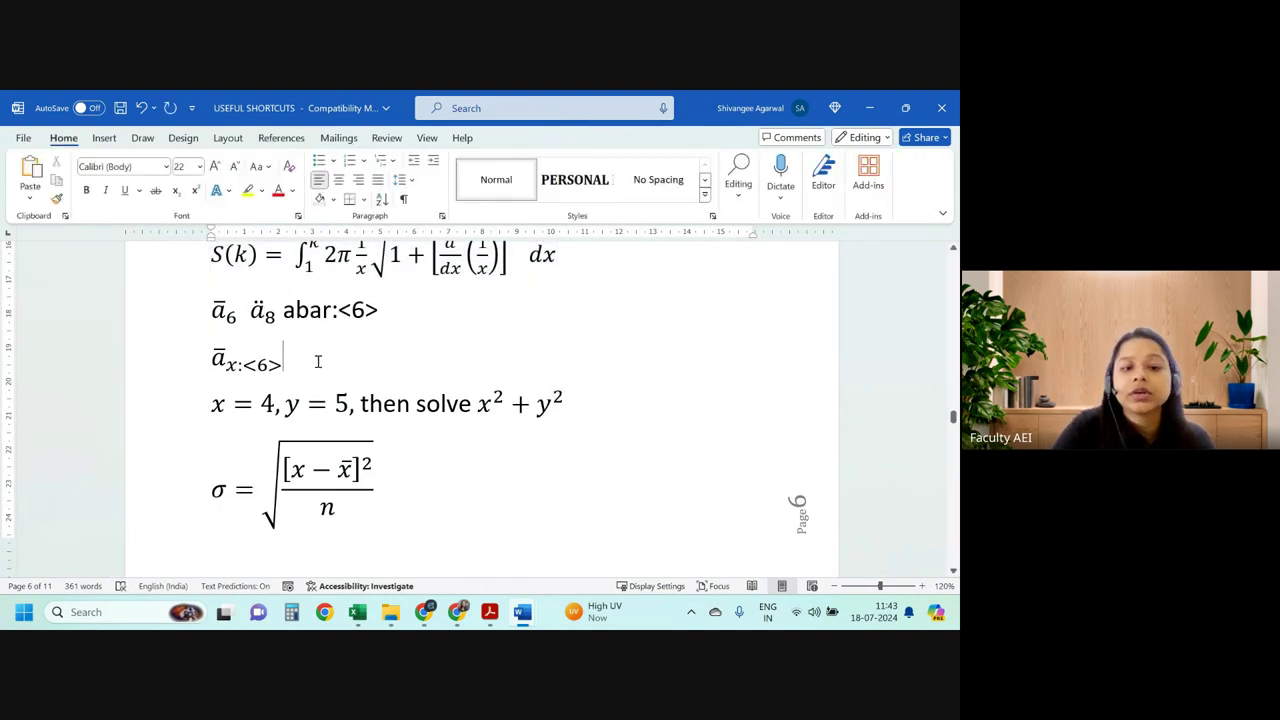
key(Return)
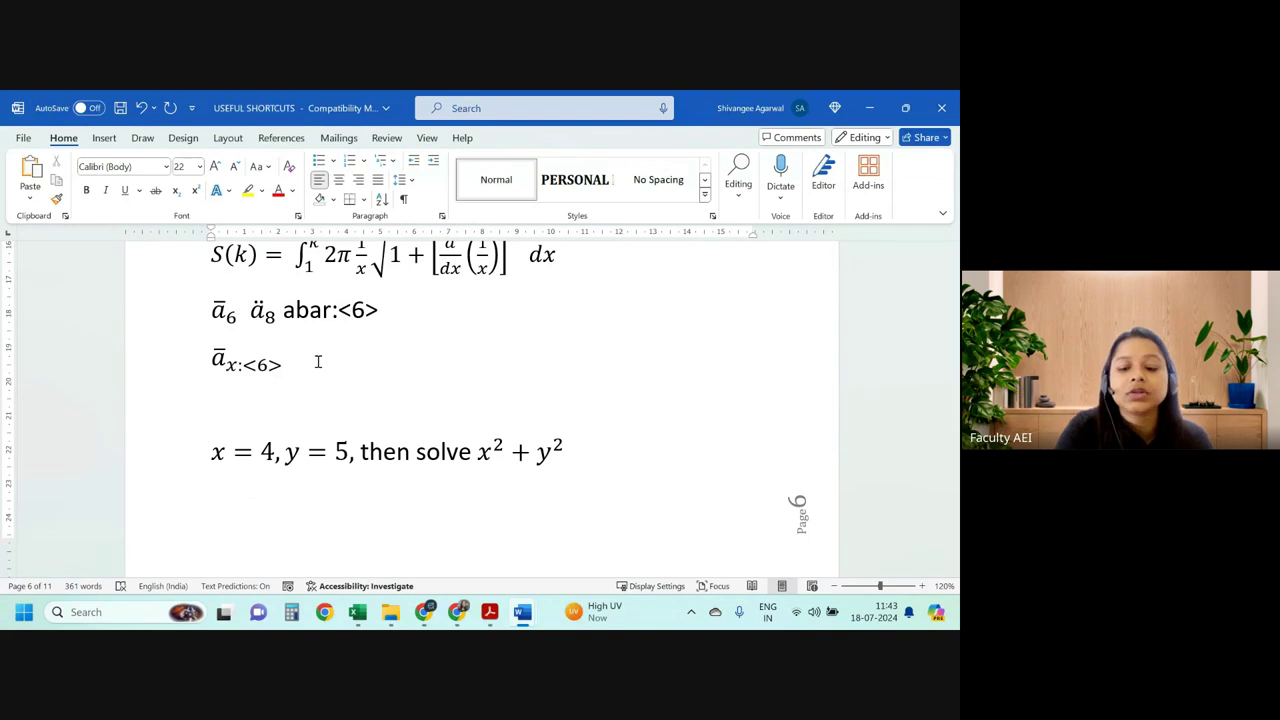
key(alt+equal)
Attempt typing a \doubledot accent command on a, then clear the equation.
text(a)
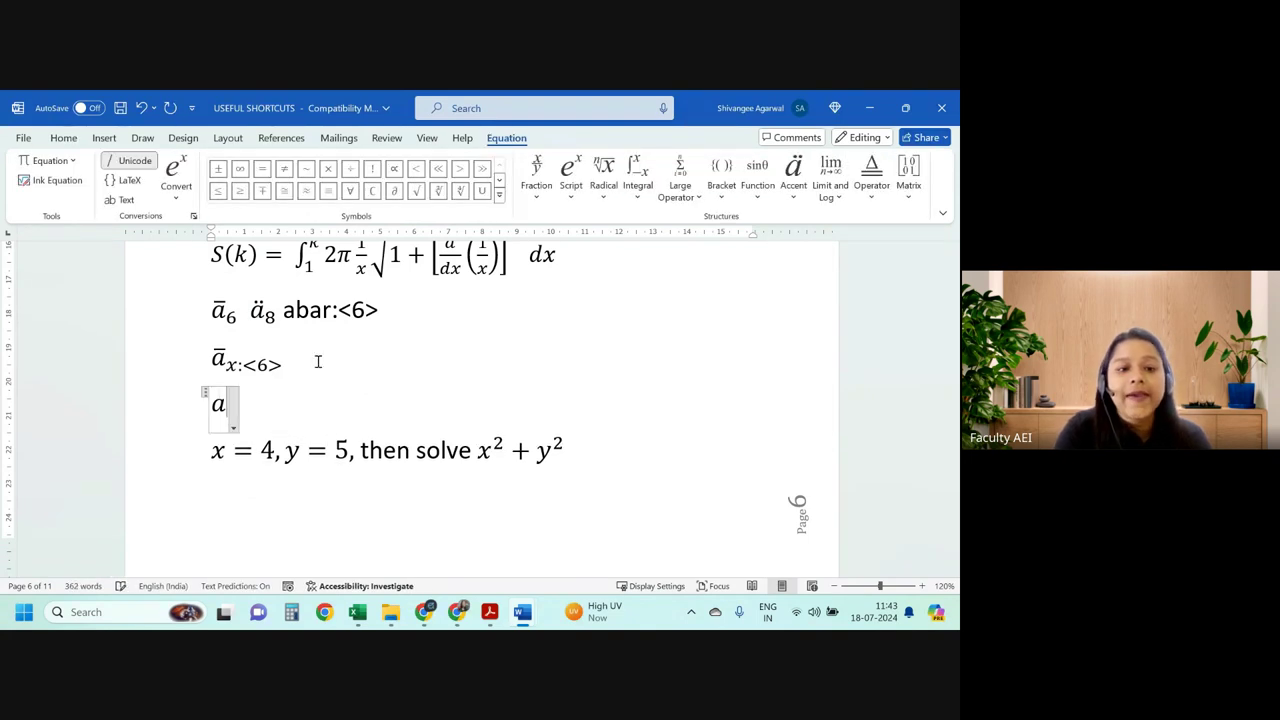
text(\d)
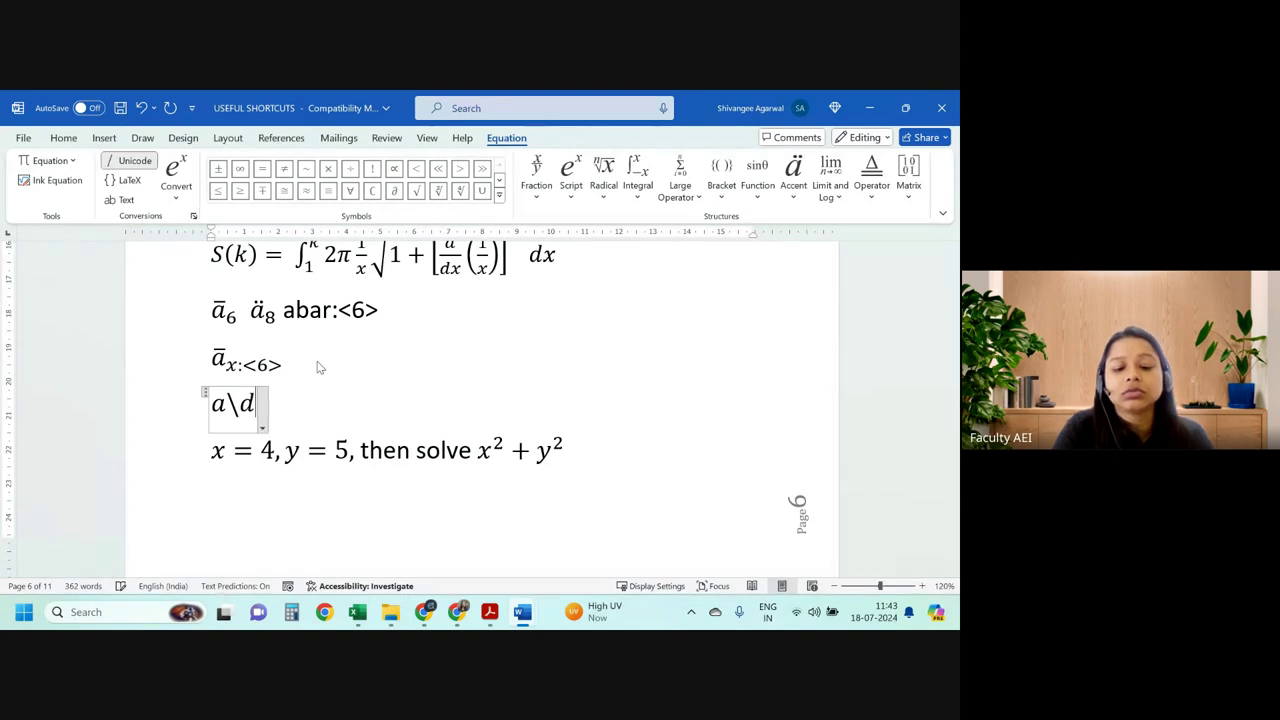
text(oublr)
key(BackSpace)
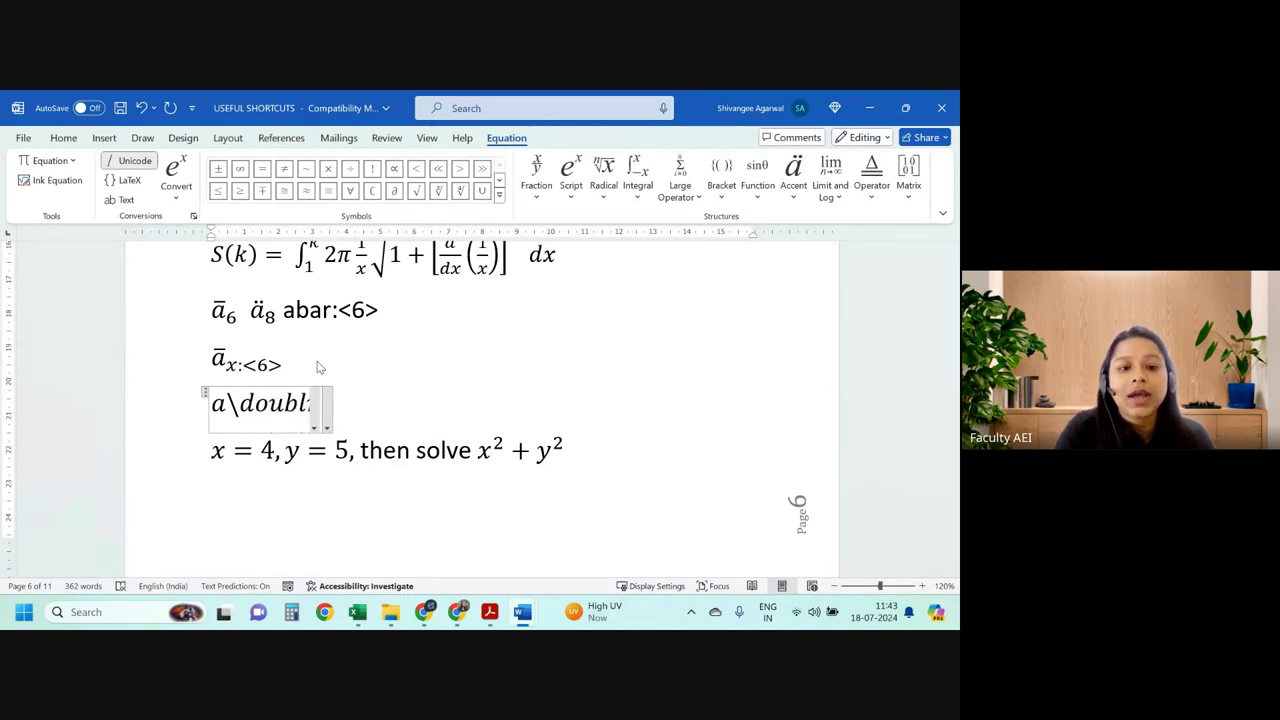
text(edp)
key(BackSpace)
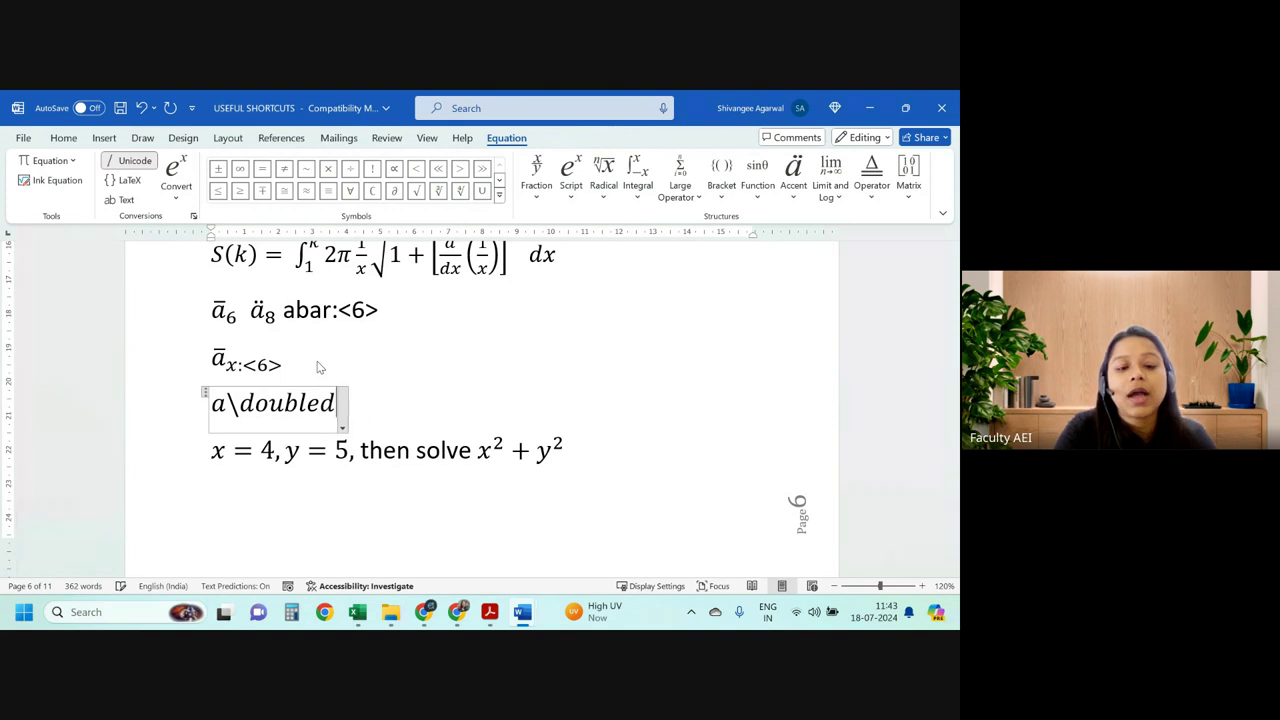
text(ot)
key(BackSpace)
key(BackSpace)
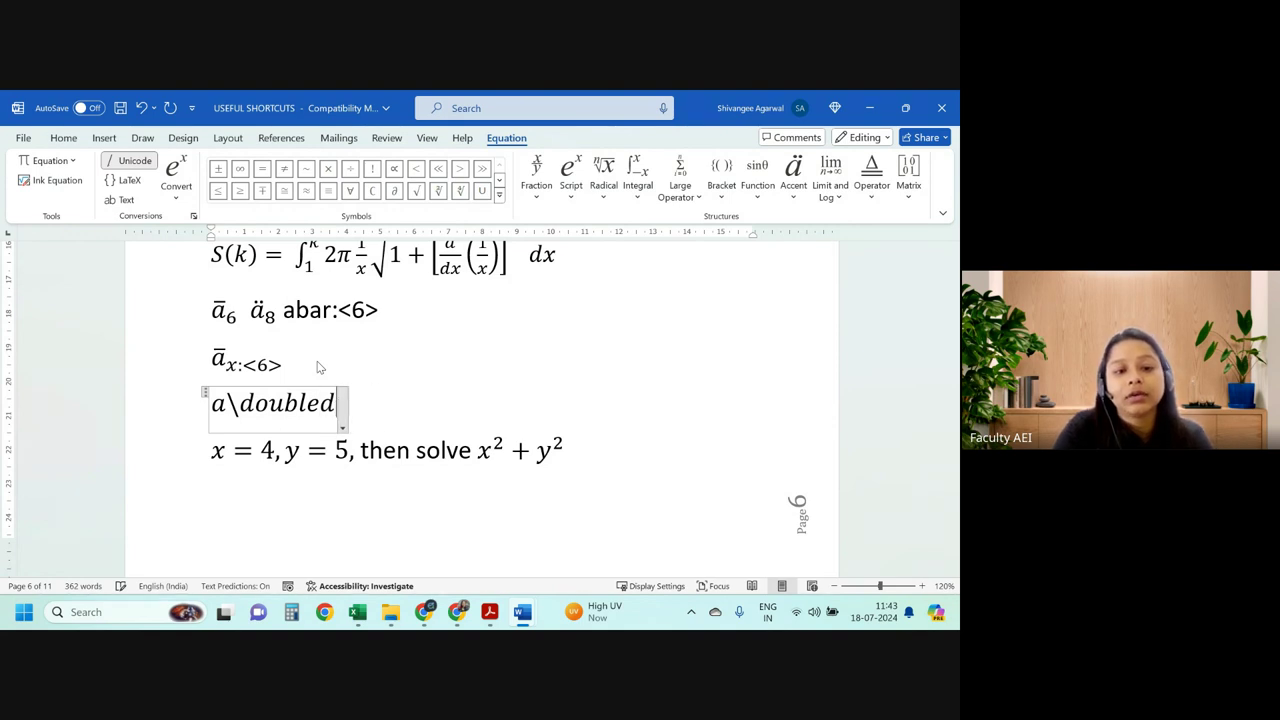
key(BackSpace)
key(BackSpace)
key(BackSpace)
key(BackSpace)
key(BackSpace)
key(BackSpace)
text(du)
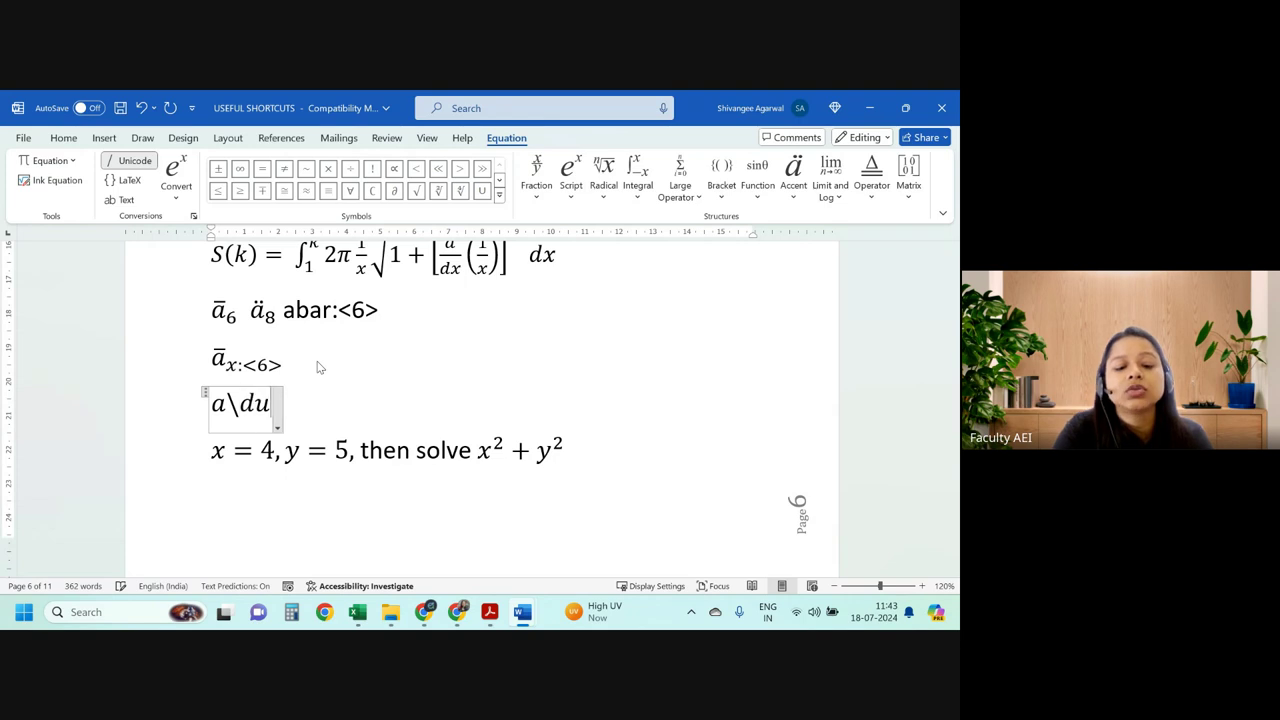
text(e)
key(BackSpace)
key(BackSpace)
key(BackSpace)
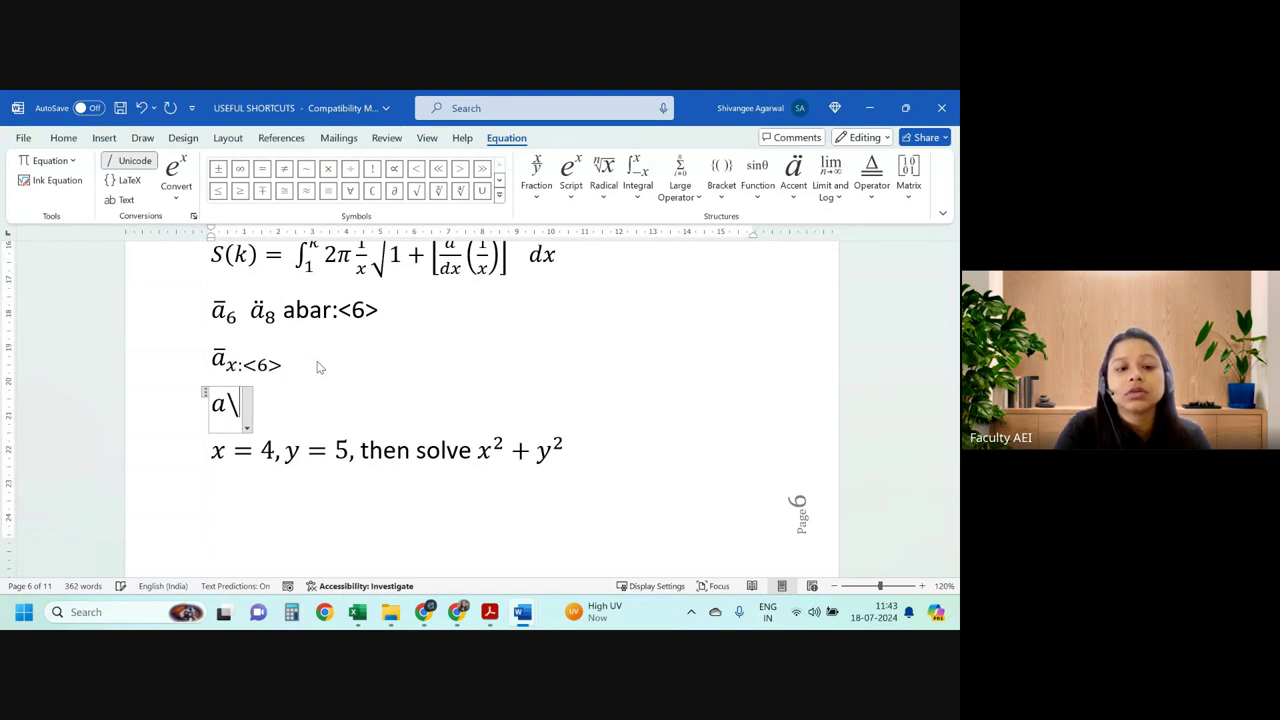
text(du)
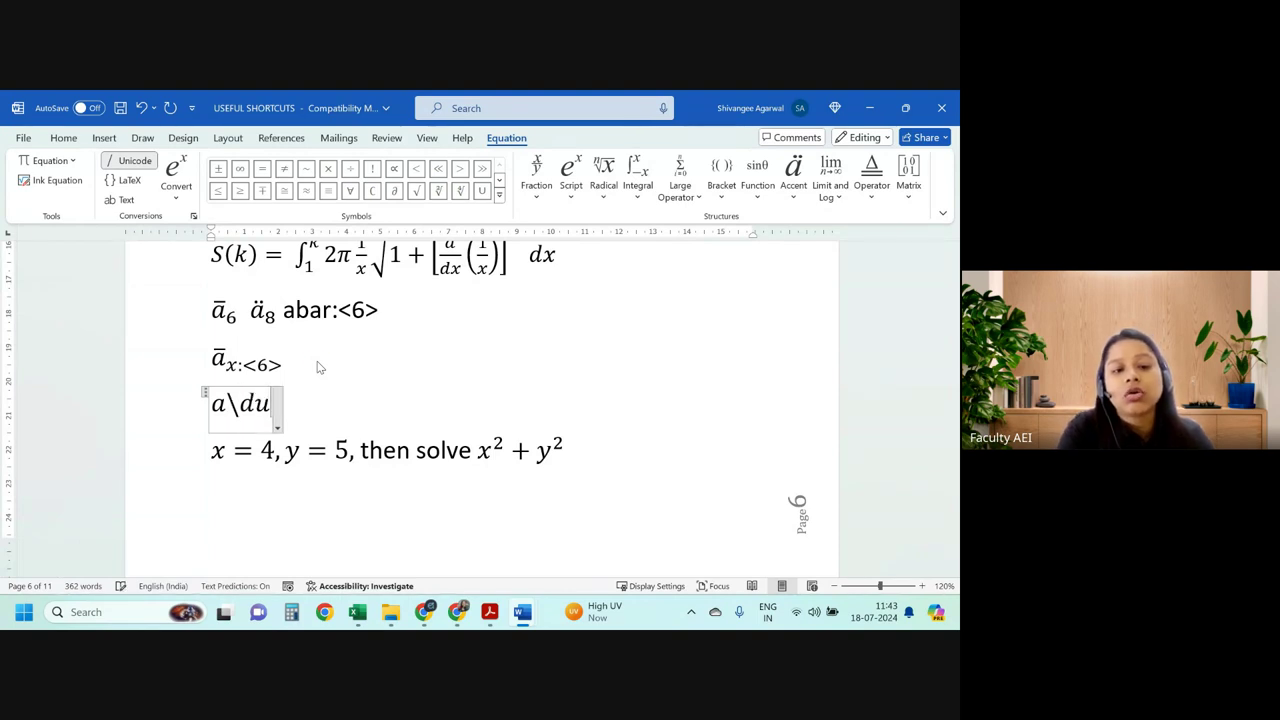
key(BackSpace)
text(ouble)
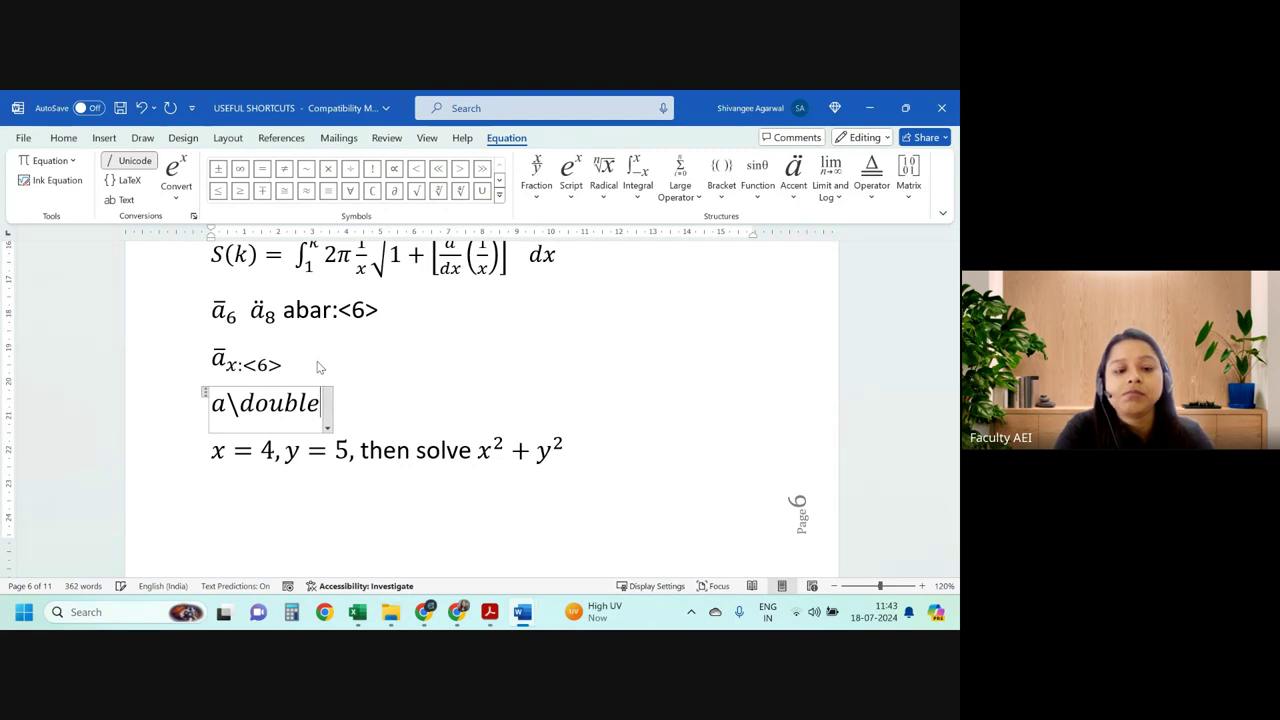
text(dot)
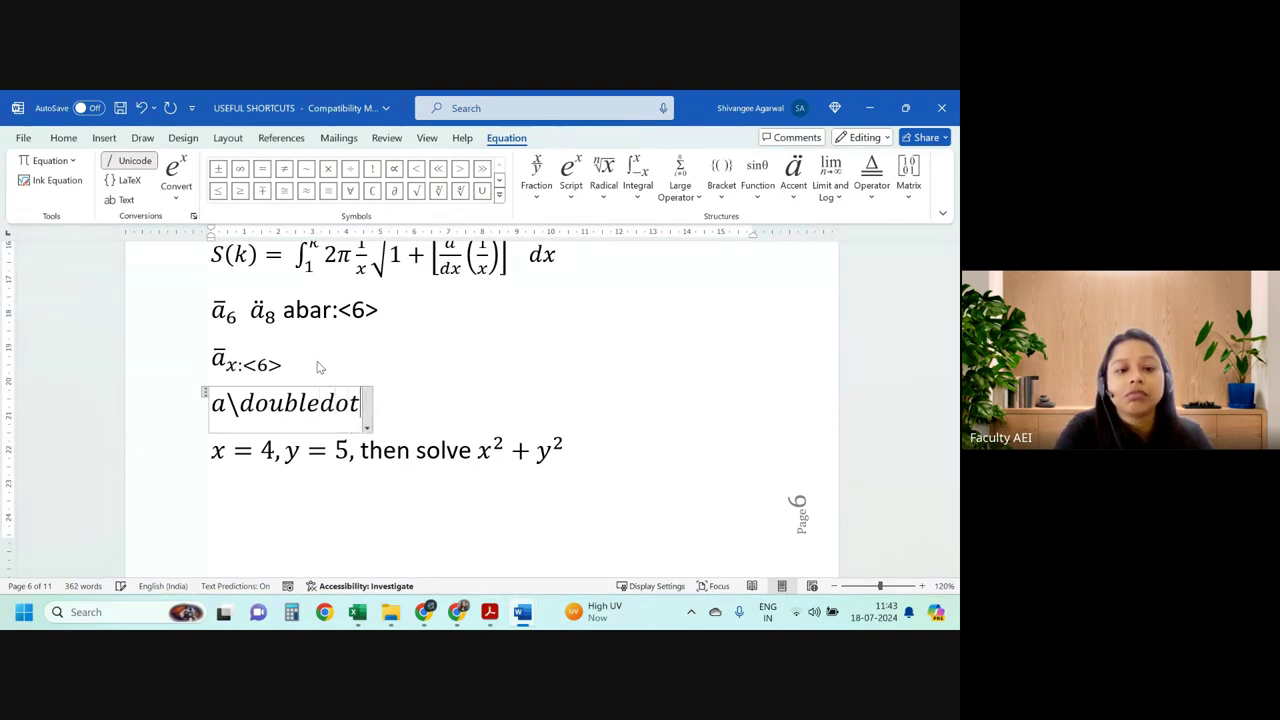
key(BackSpace)
key(BackSpace)
key(BackSpace)
key(BackSpace)
key(BackSpace)
key(BackSpace)
key(BackSpace)
key(BackSpace)
key(BackSpace)
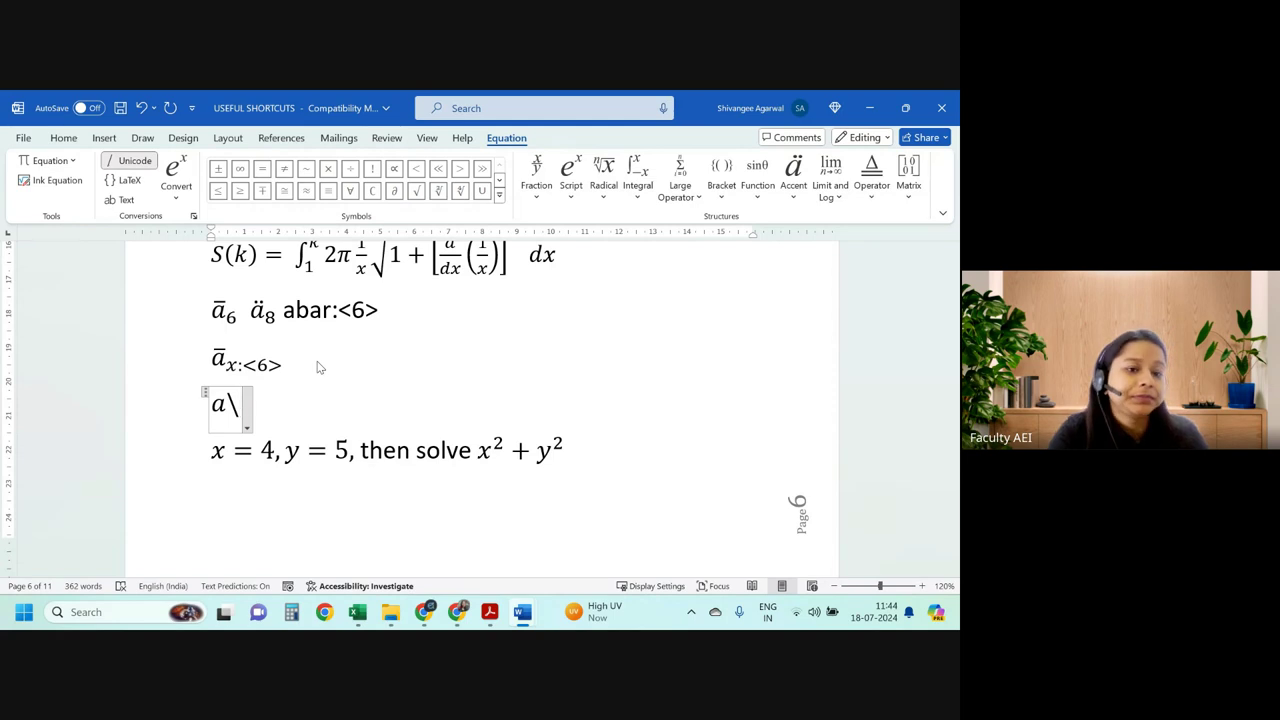
key(BackSpace)
key(BackSpace)
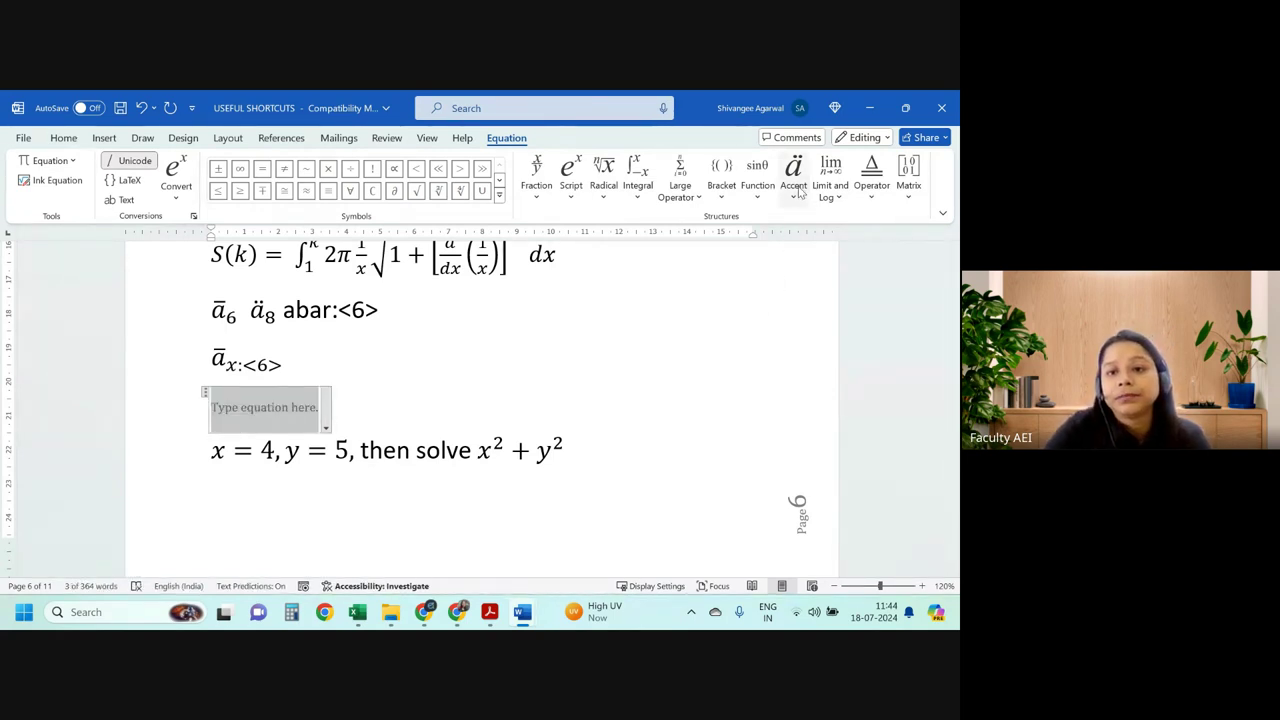
Insert a double-dot accent over a (ä) from the Accent list, then begin another equation below.
click(799, 192)
click(845, 262)
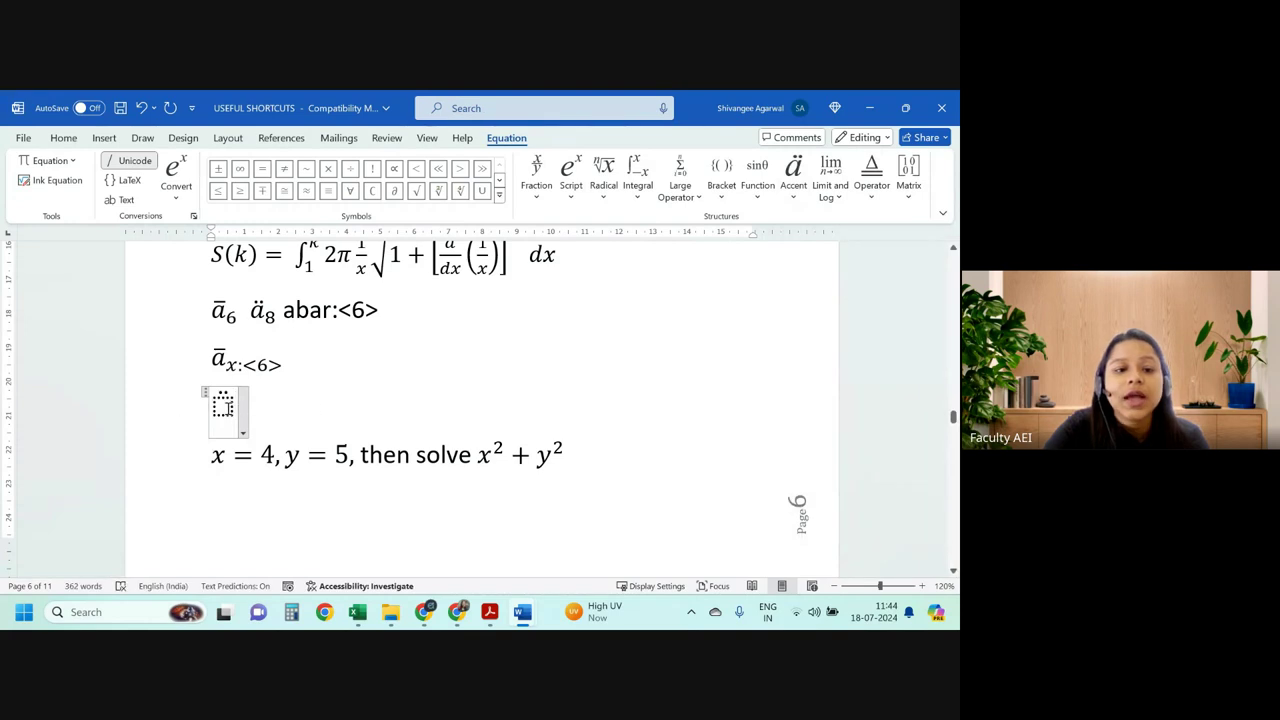
text(a)
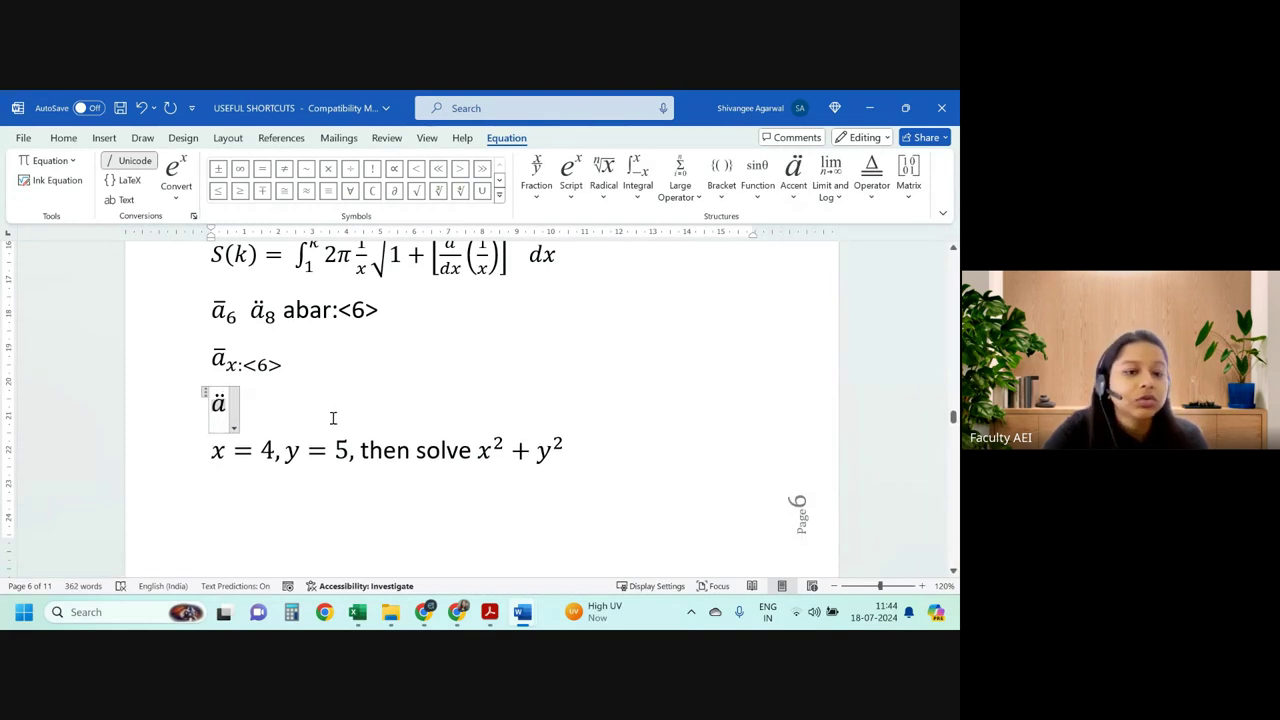
click(268, 412)
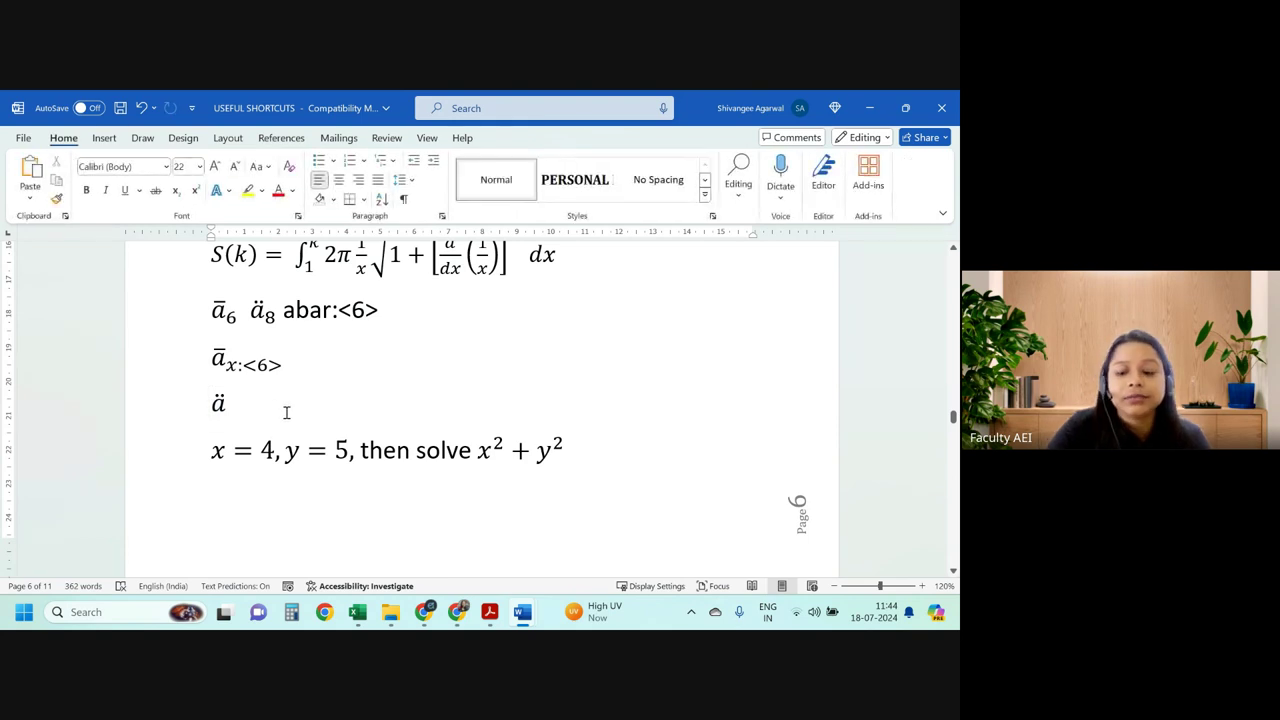
key(Return)
key(alt+equal)
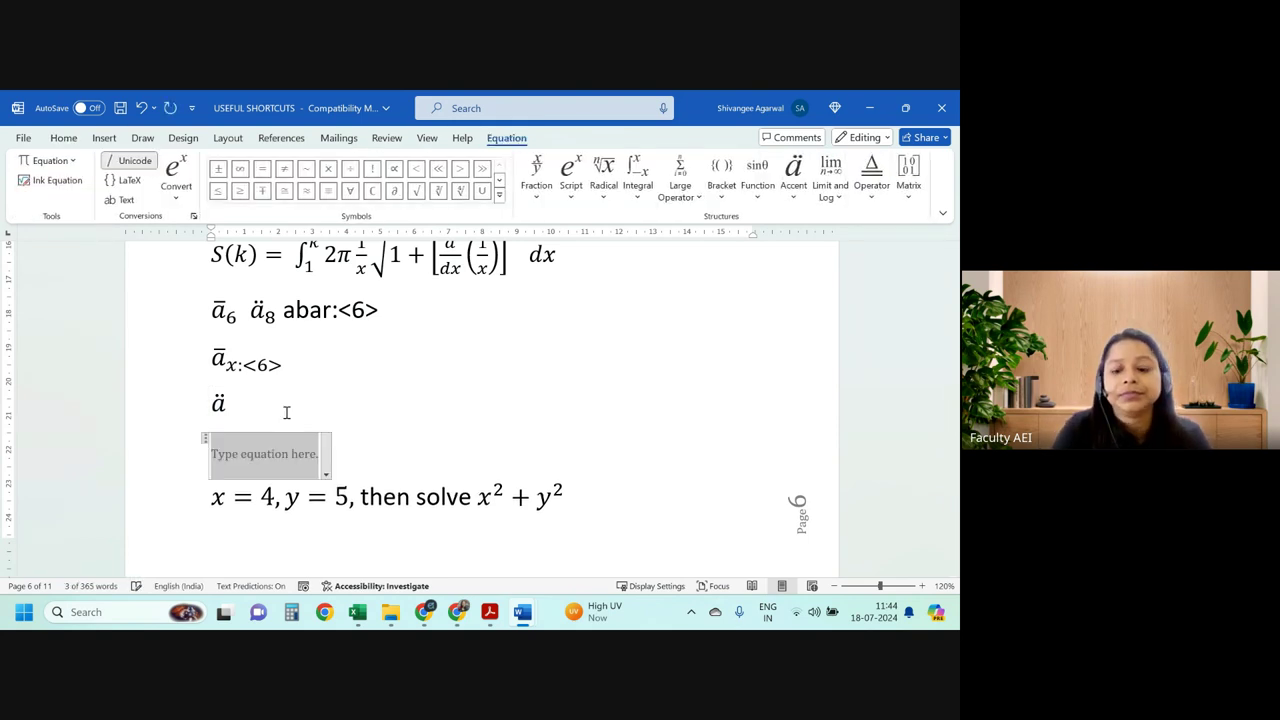
Enter a\ddot so the new equation shows a second ä.
text(\)
key(BackSpace)
text(a)
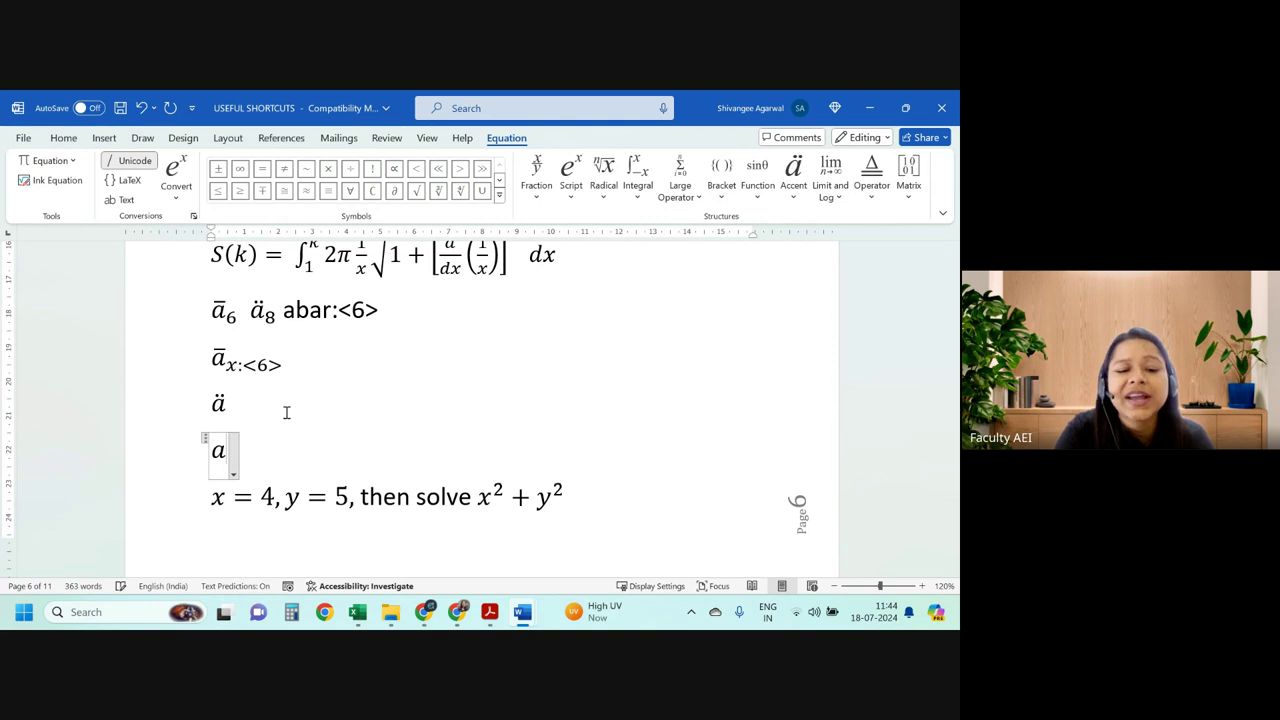
text(\ddot)
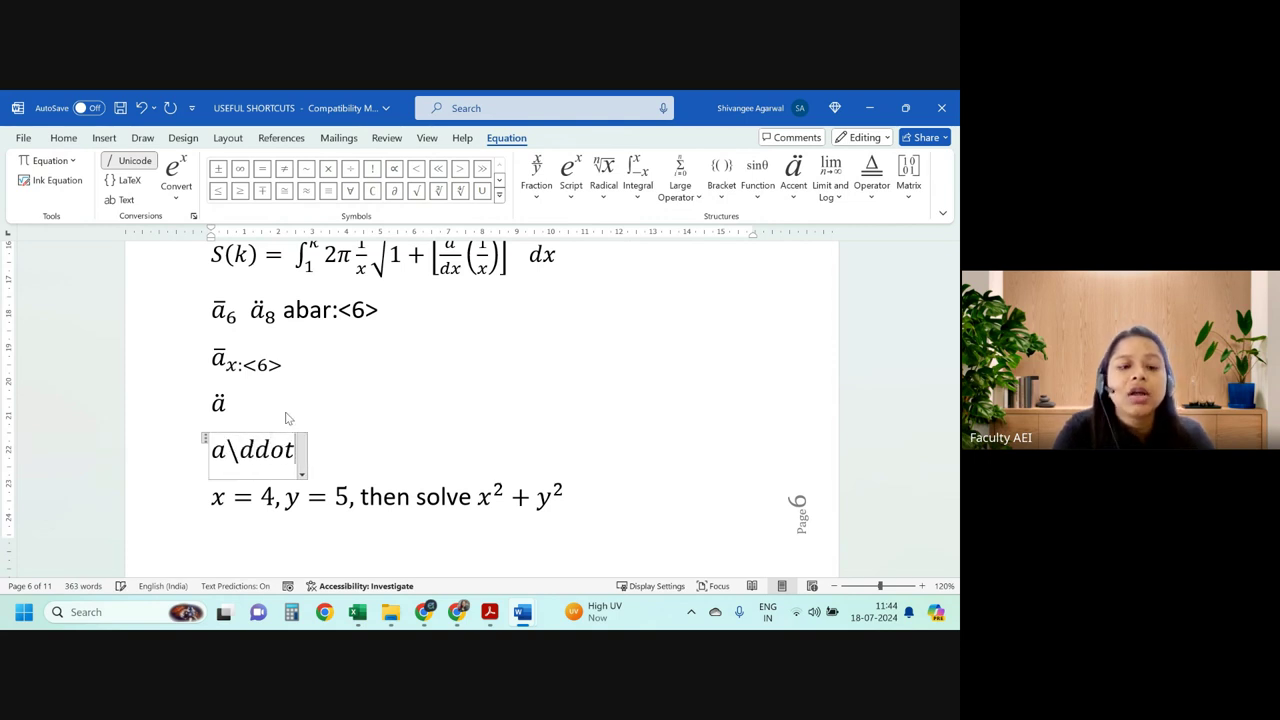
key(space)
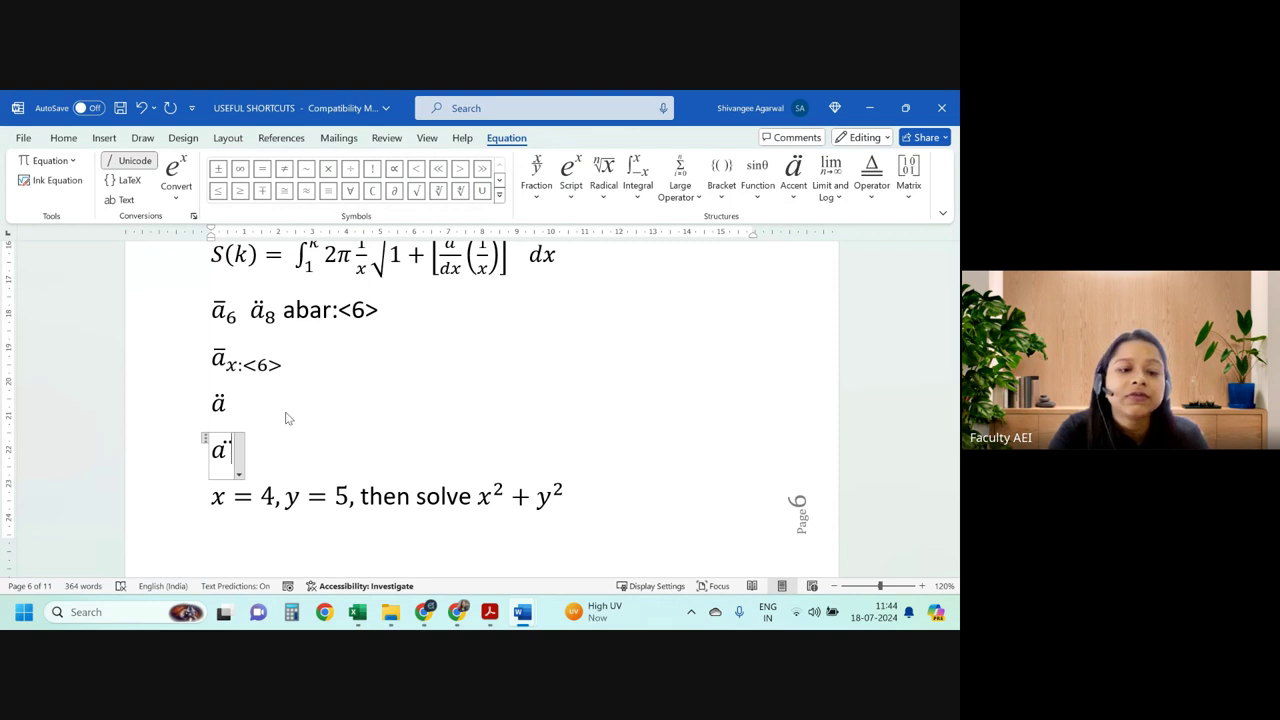
key(space)
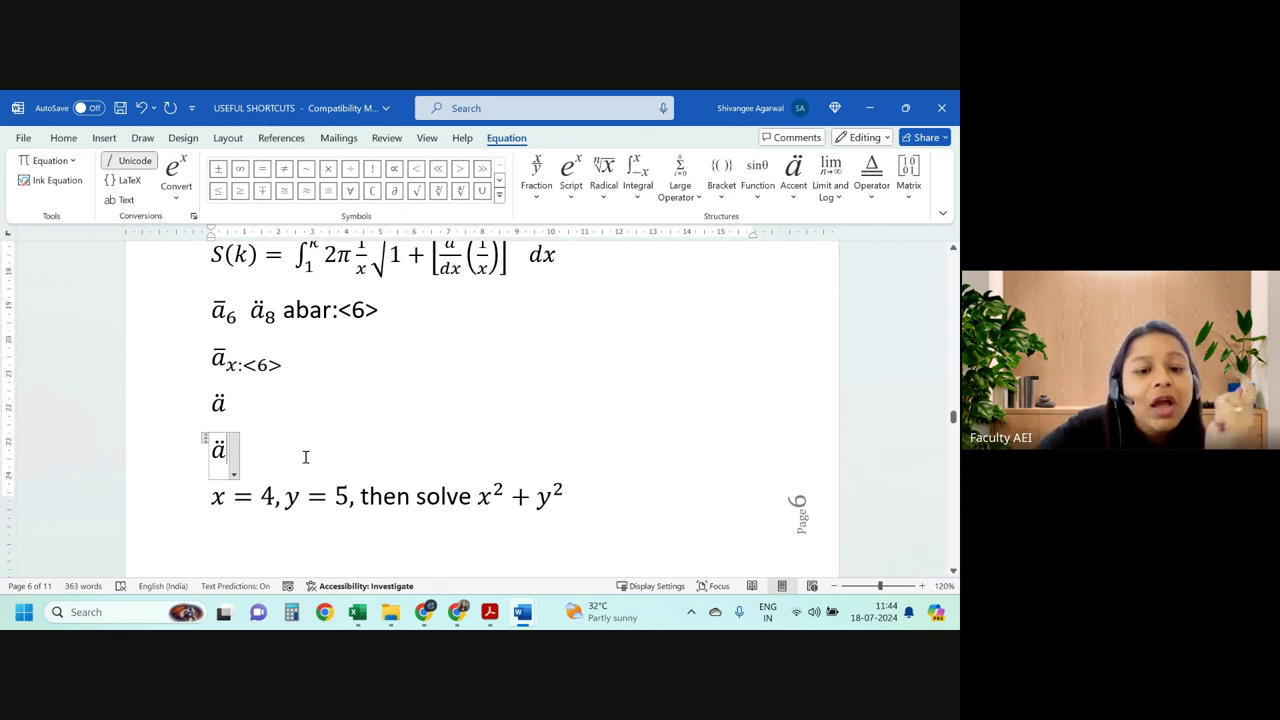
Scroll through the shortcut list, highlighting the \sum and \propto commands.
scroll(305, 458, down, 5)
scroll(303, 463, down, 5)
scroll(303, 463, down, 5)
scroll(303, 461, up, 3)
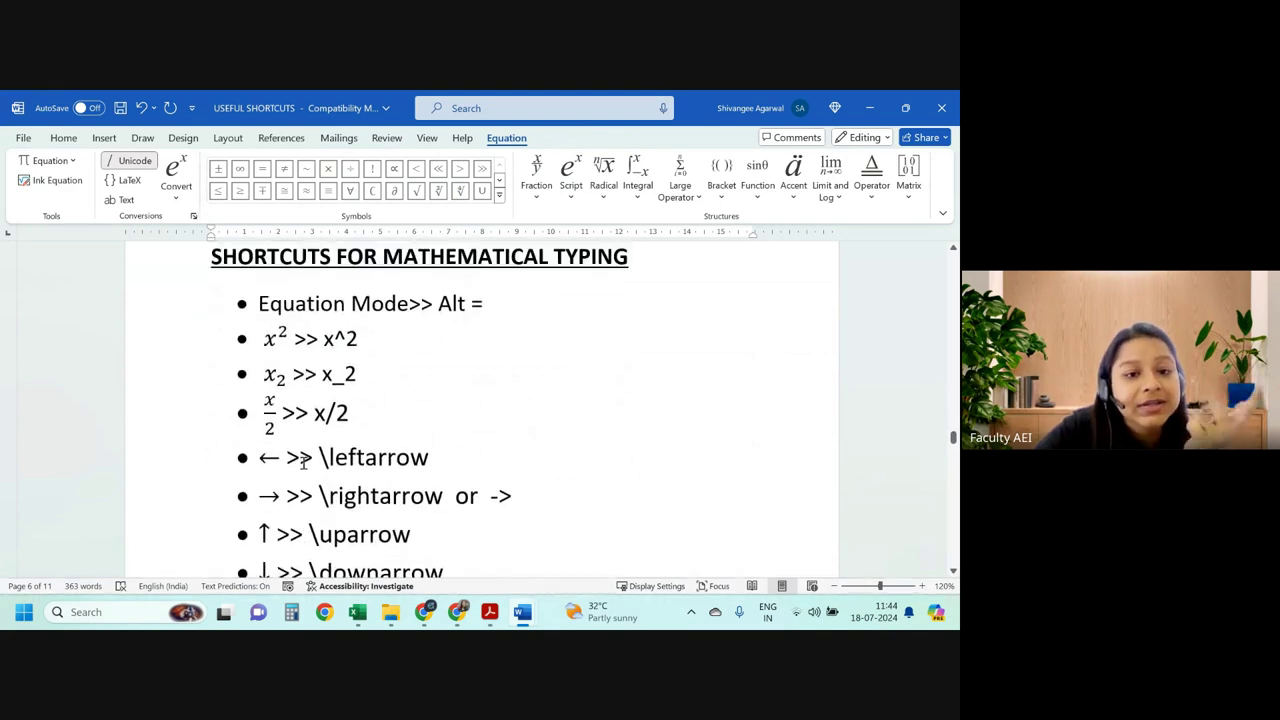
scroll(300, 463, down, 2)
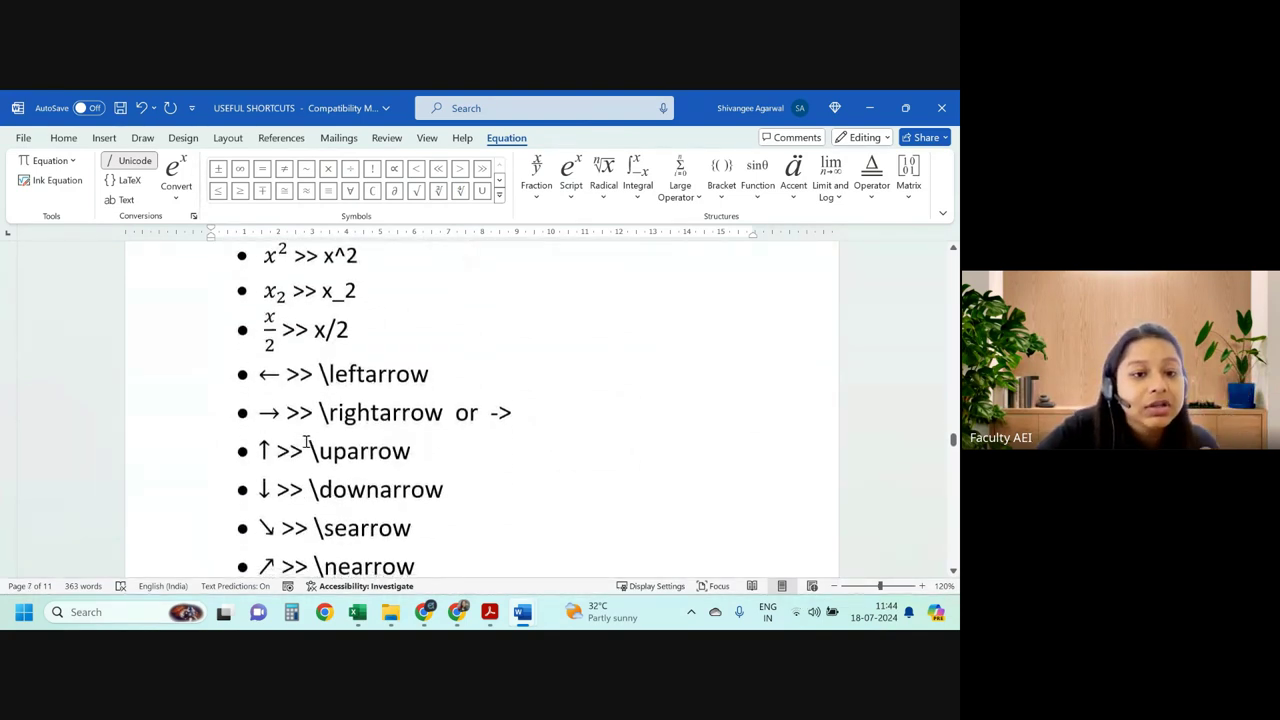
scroll(300, 463, up, 2)
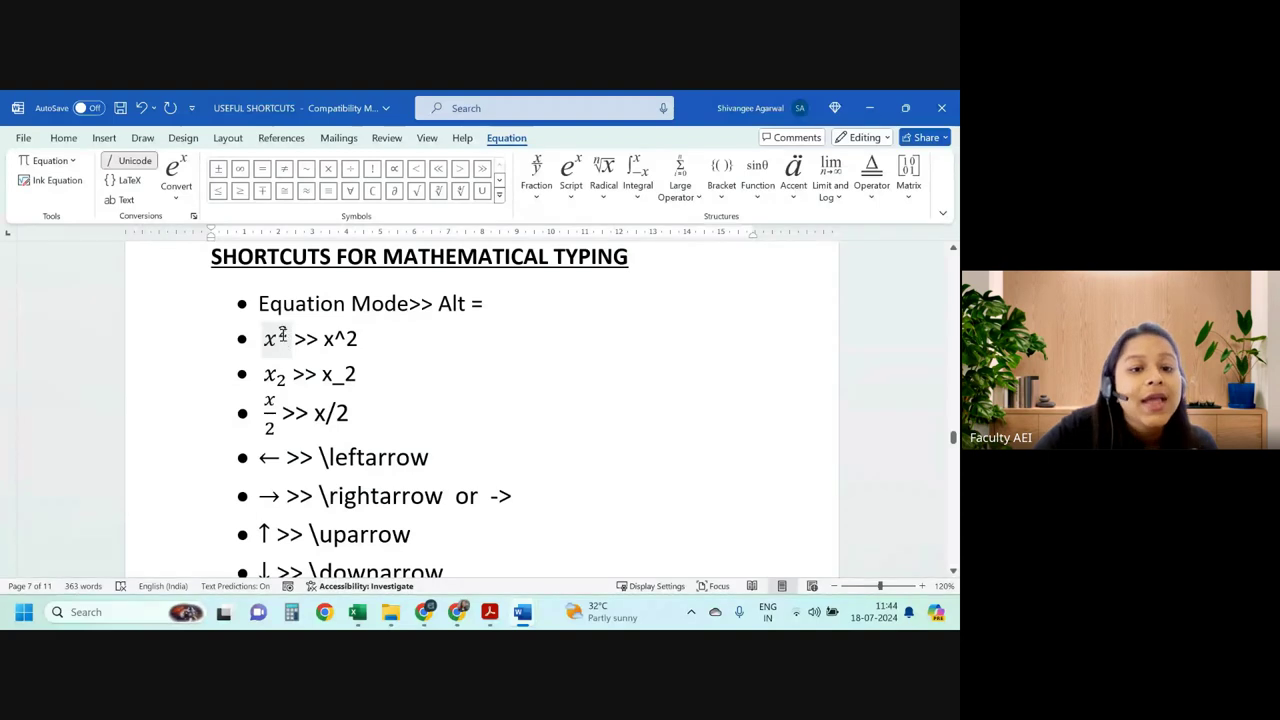
scroll(300, 360, down, 1)
scroll(327, 376, down, 1)
scroll(337, 372, down, 2)
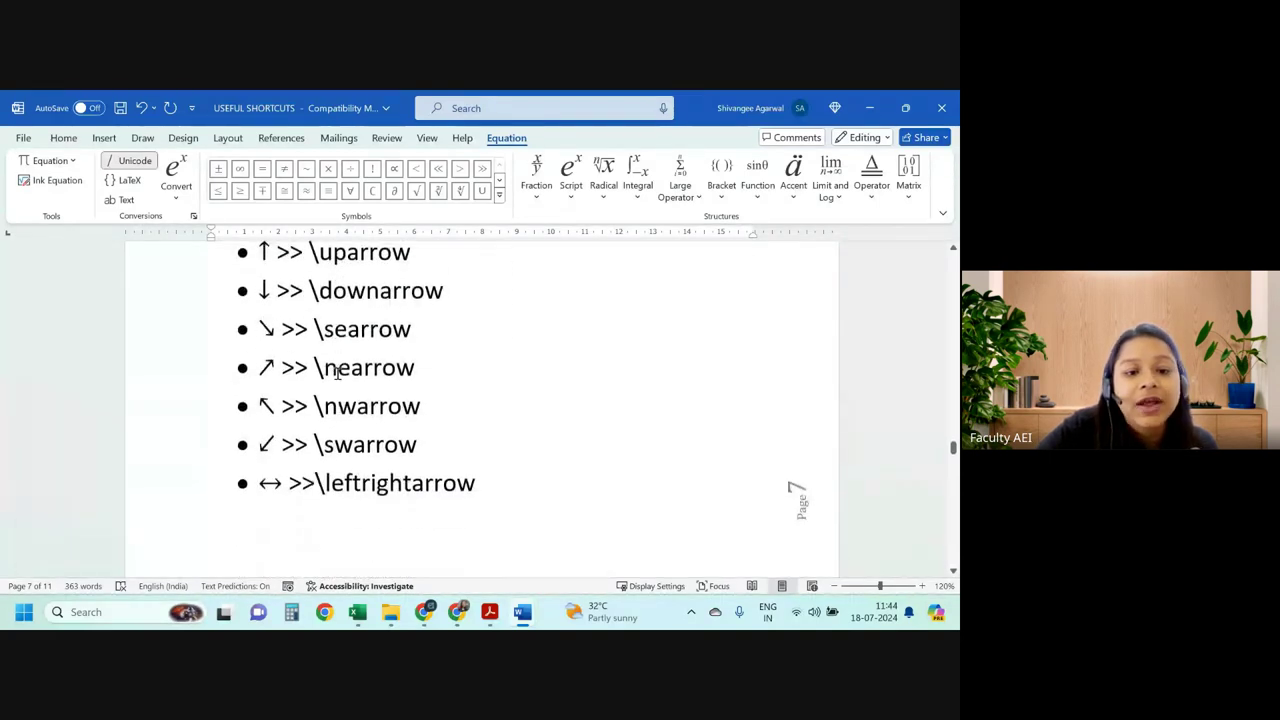
scroll(337, 372, down, 4)
scroll(336, 374, down, 2)
scroll(336, 376, down, 3)
scroll(335, 378, down, 1)
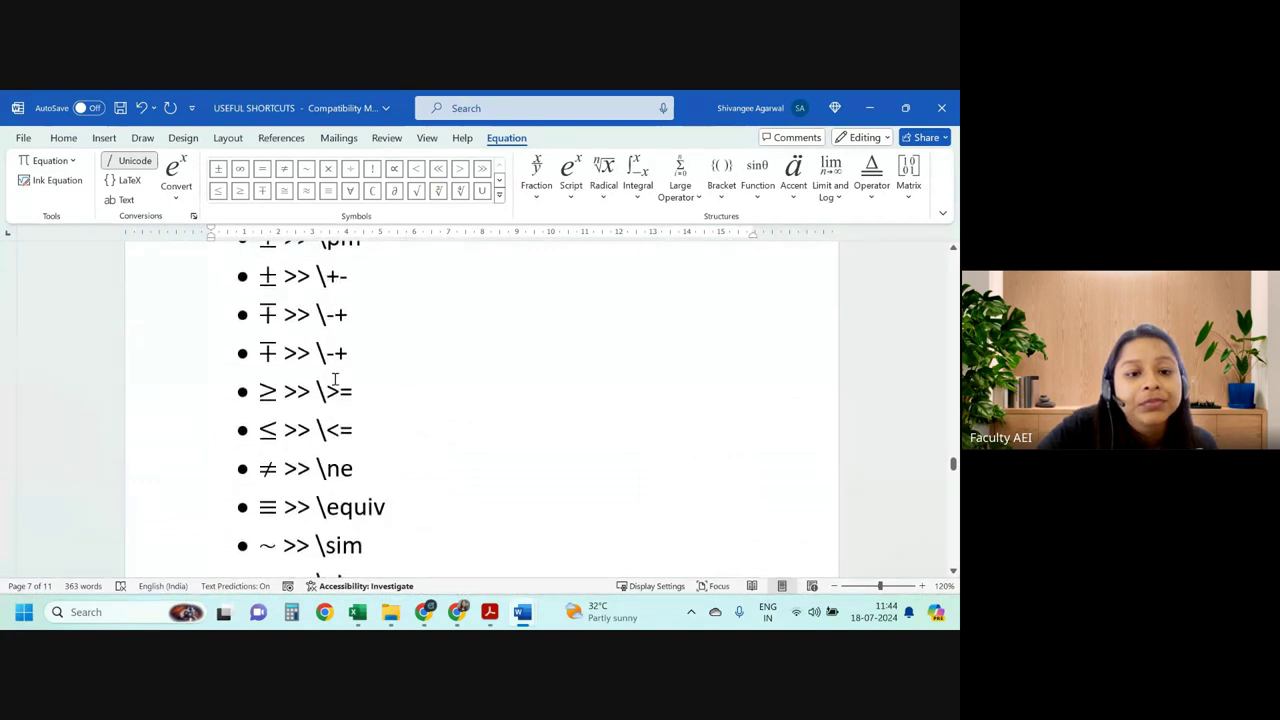
scroll(335, 378, down, 4)
scroll(335, 378, down, 2)
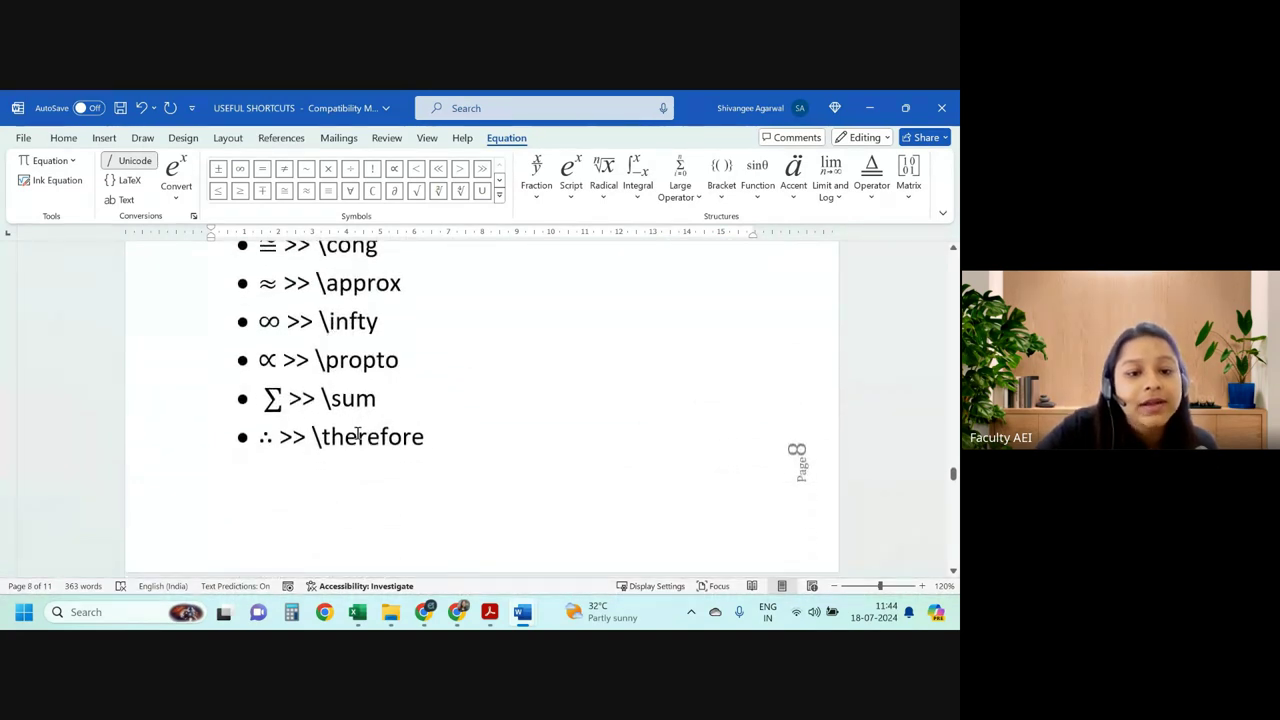
drag(325, 403, 377, 400)
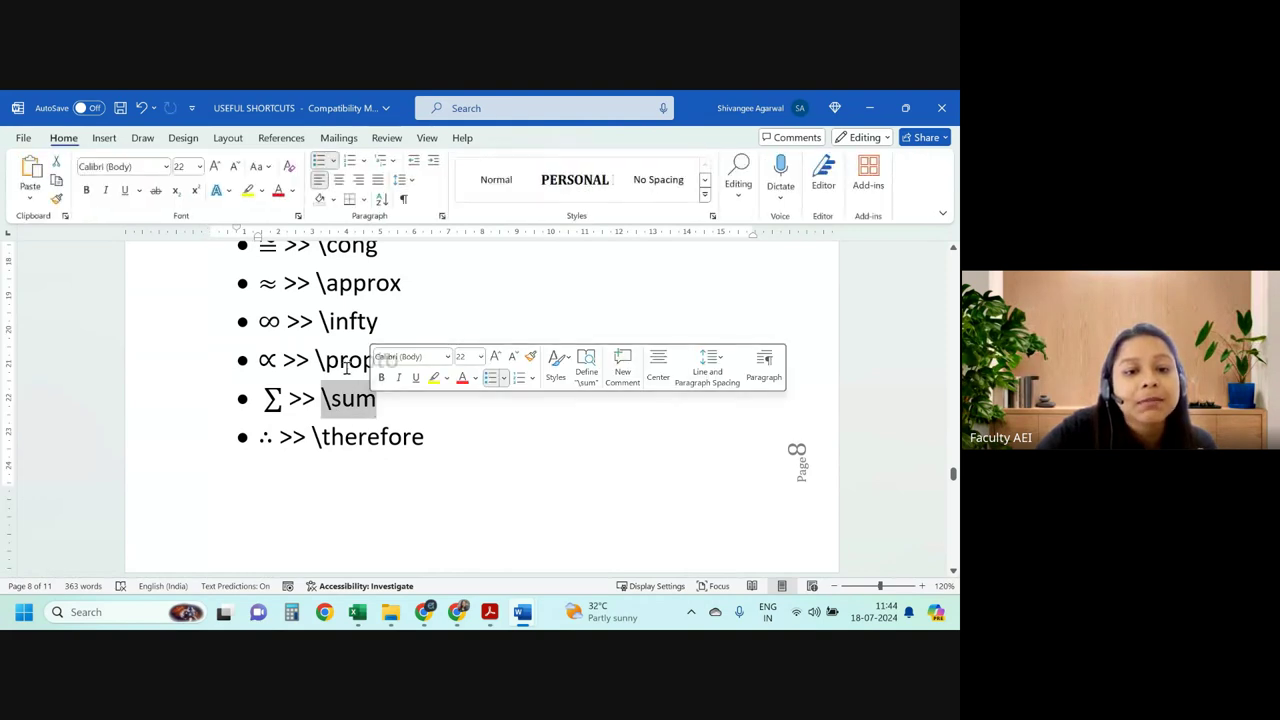
drag(323, 362, 400, 364)
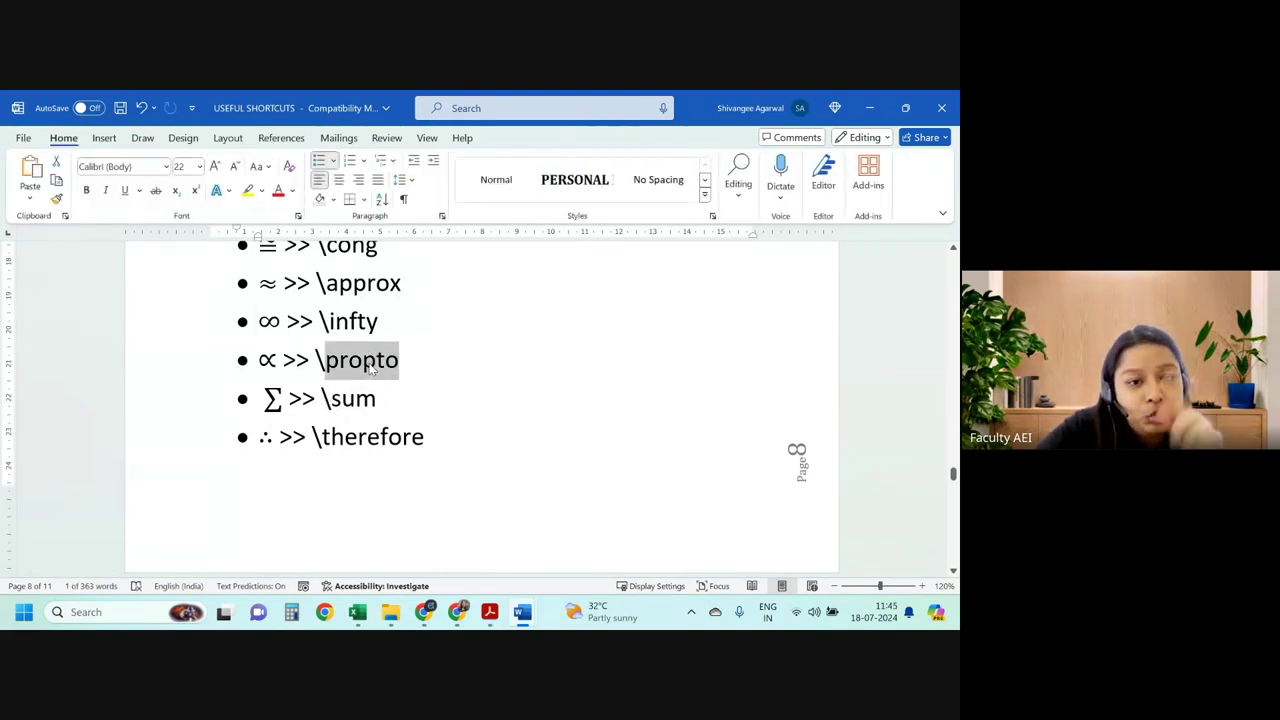
scroll(366, 378, down, 3)
scroll(364, 372, up, 3)
scroll(364, 372, up, 1)
drag(288, 364, 386, 366)
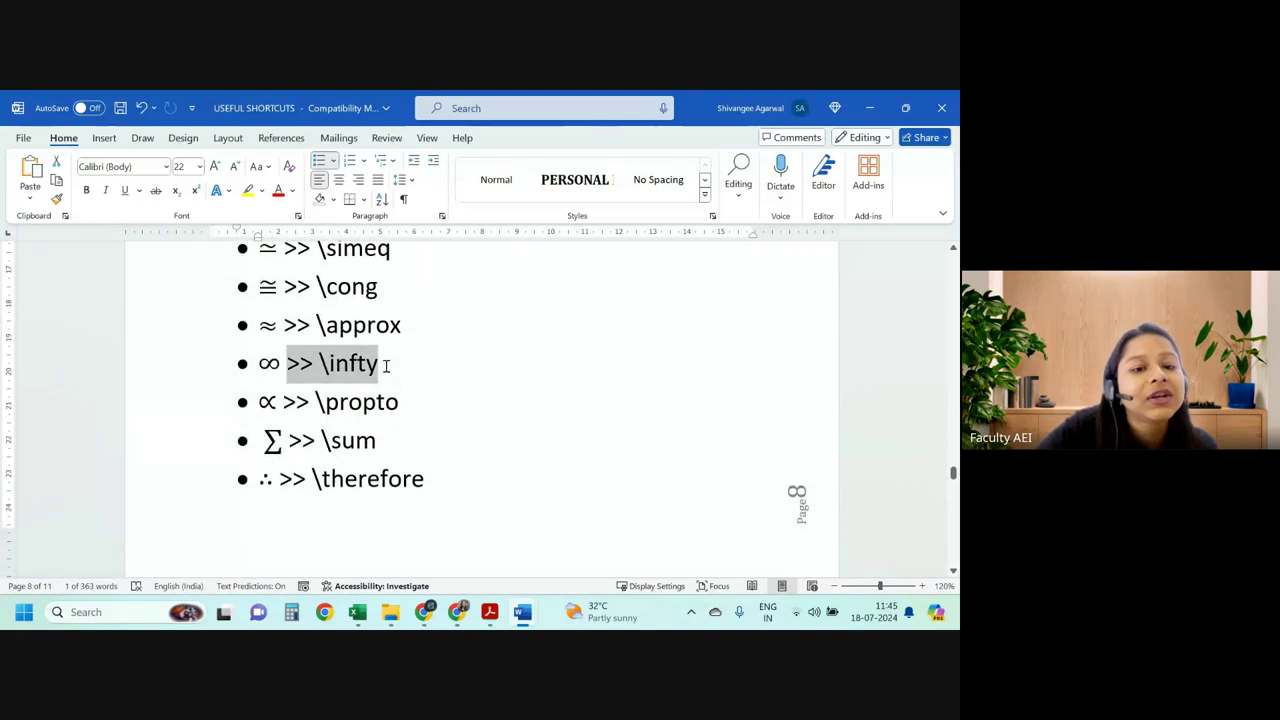
Highlight the accent shortcuts from \underbar to \ddot, then the \ddot and \ubar commands.
scroll(357, 412, down, 3)
scroll(353, 406, down, 3)
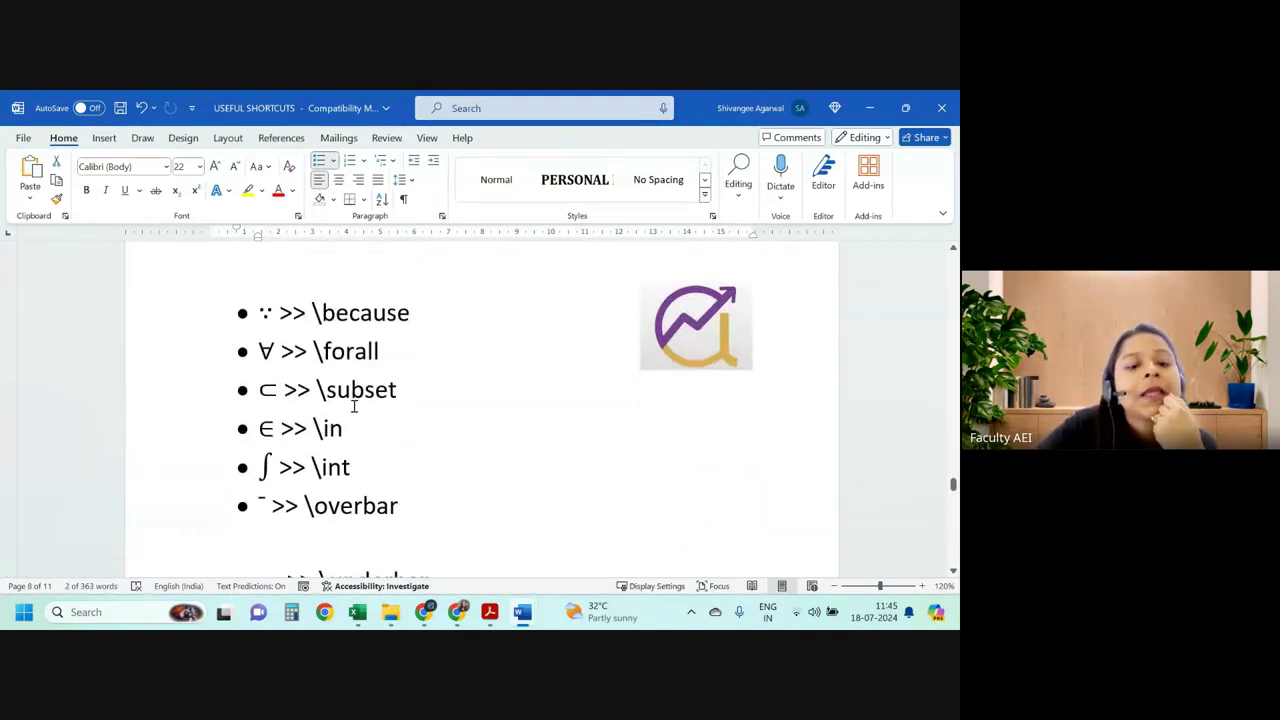
scroll(346, 316, down, 5)
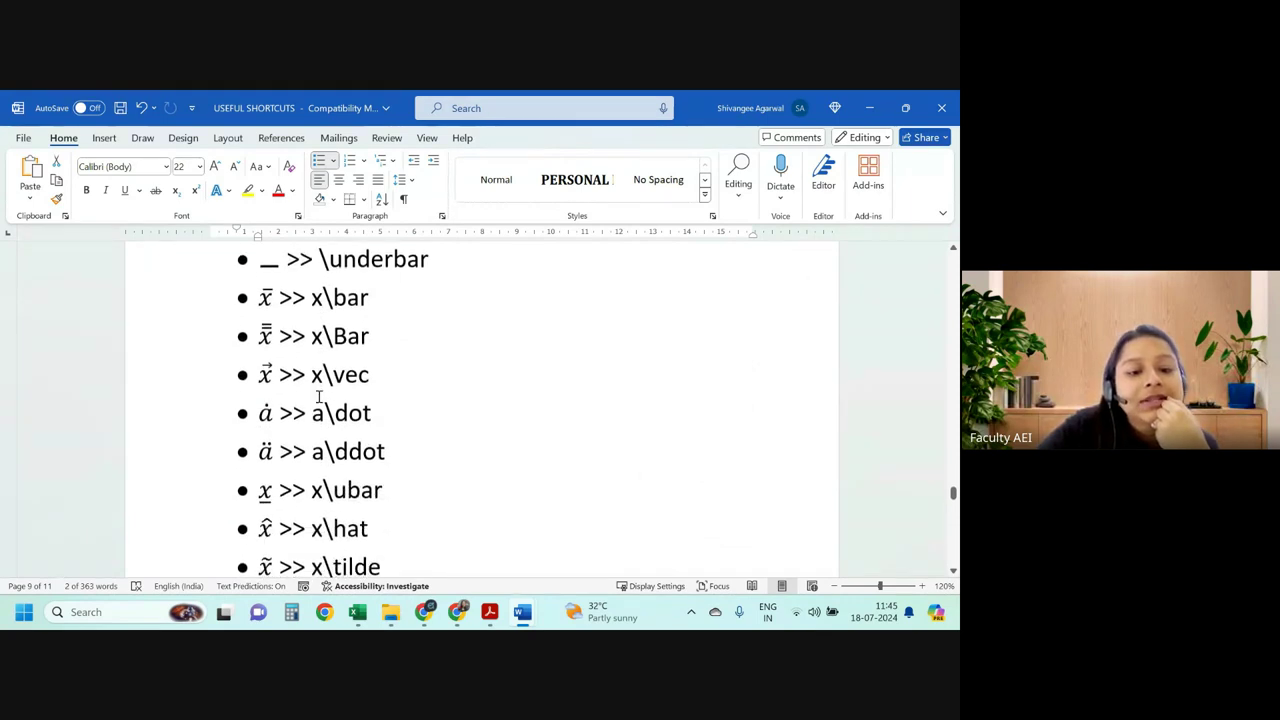
scroll(318, 381, up, 1)
drag(287, 325, 311, 517)
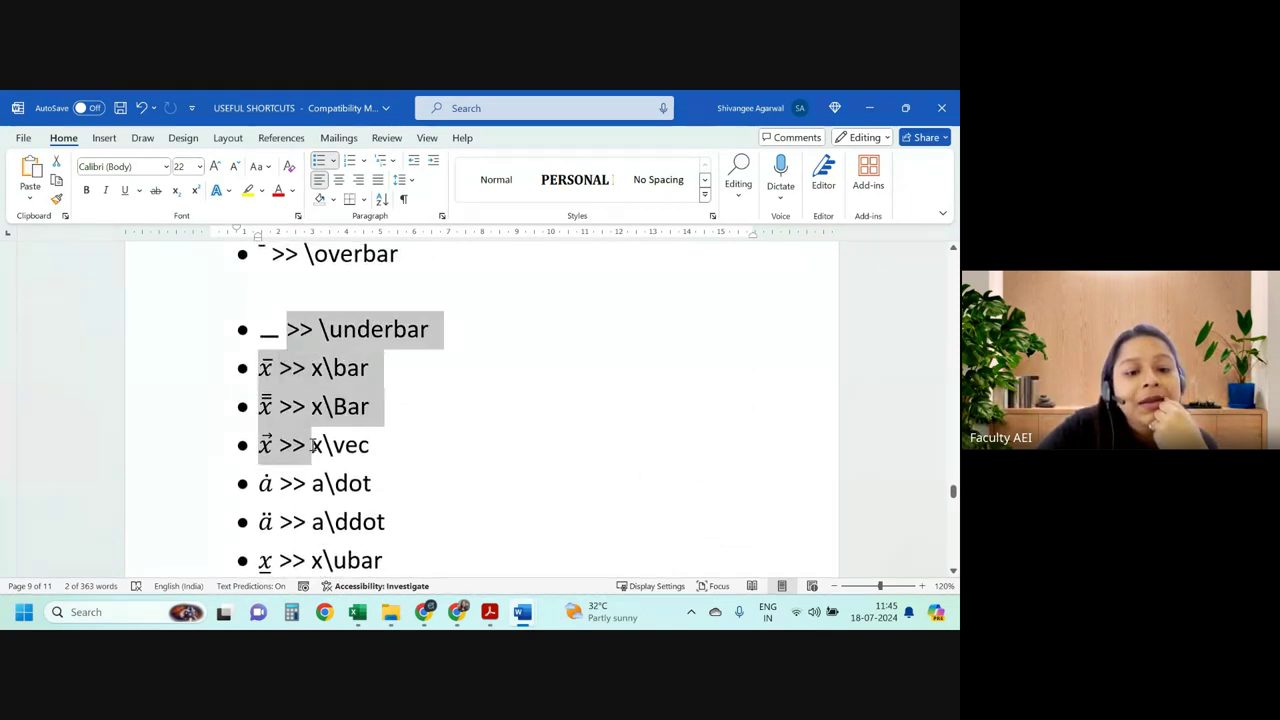
click(340, 520)
scroll(340, 440, down, 2)
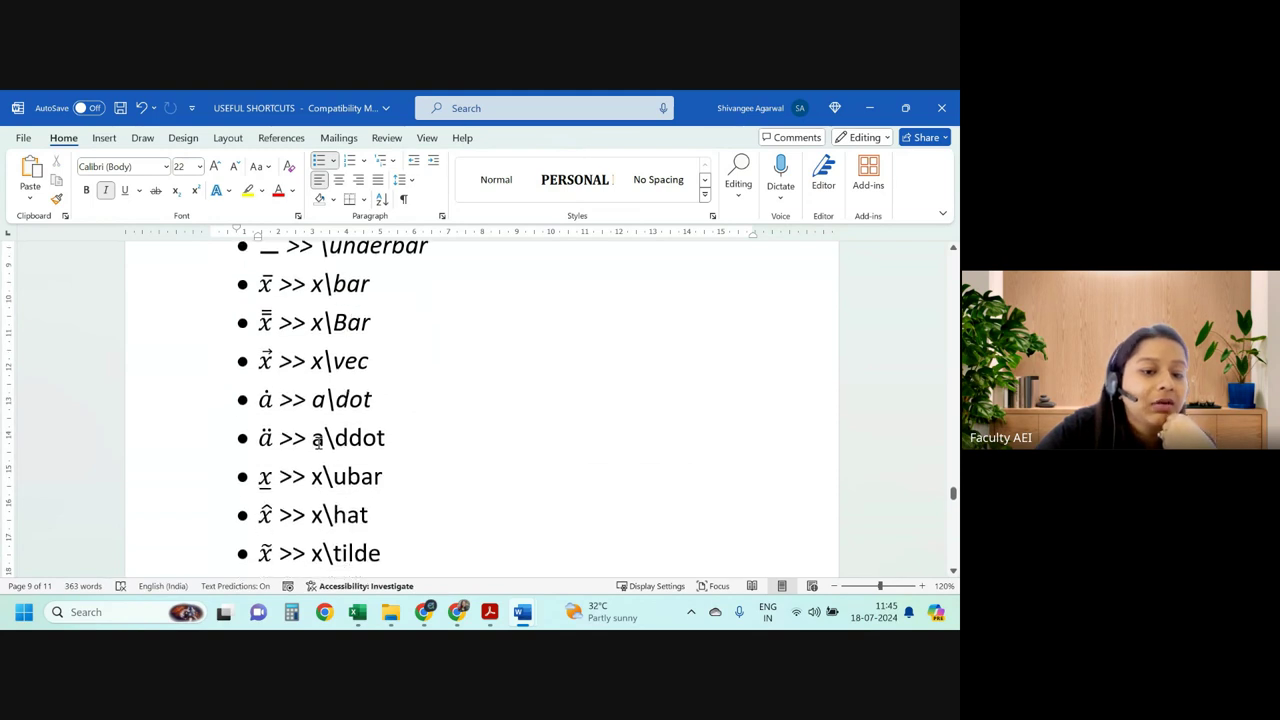
drag(313, 440, 376, 441)
scroll(376, 441, down, 3)
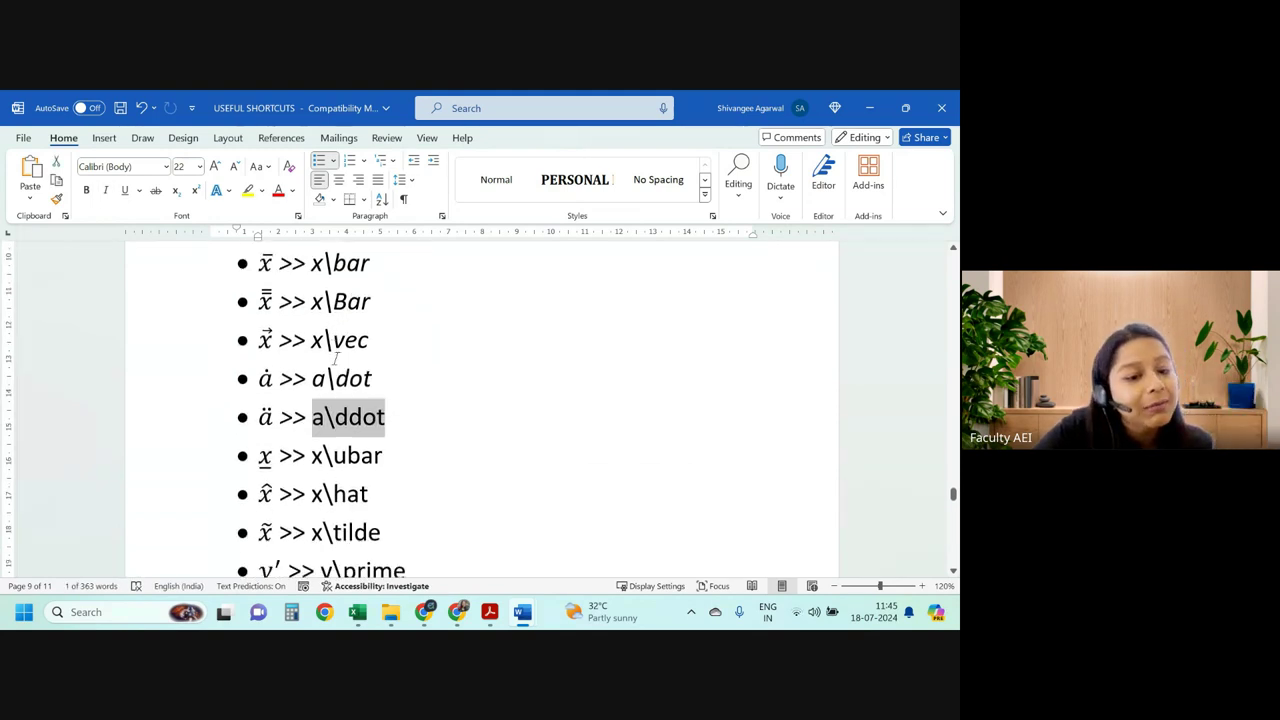
scroll(336, 370, up, 5)
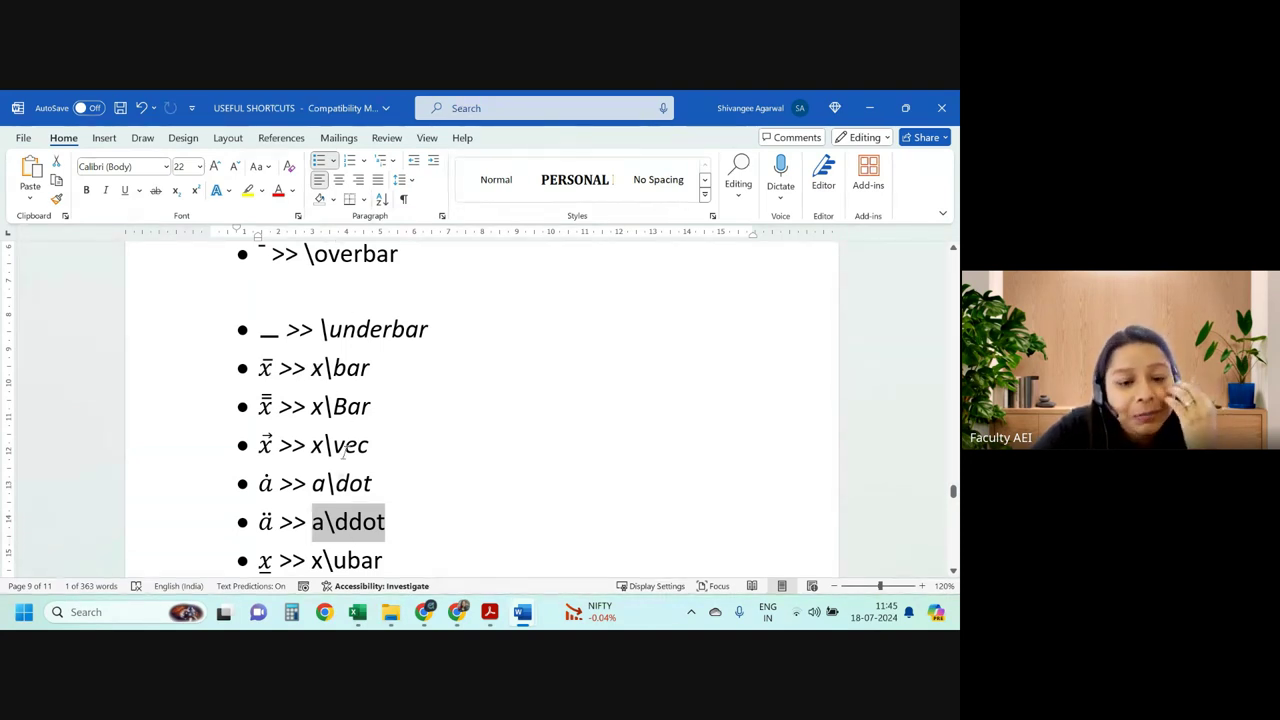
scroll(288, 430, down, 1)
scroll(288, 430, down, 3)
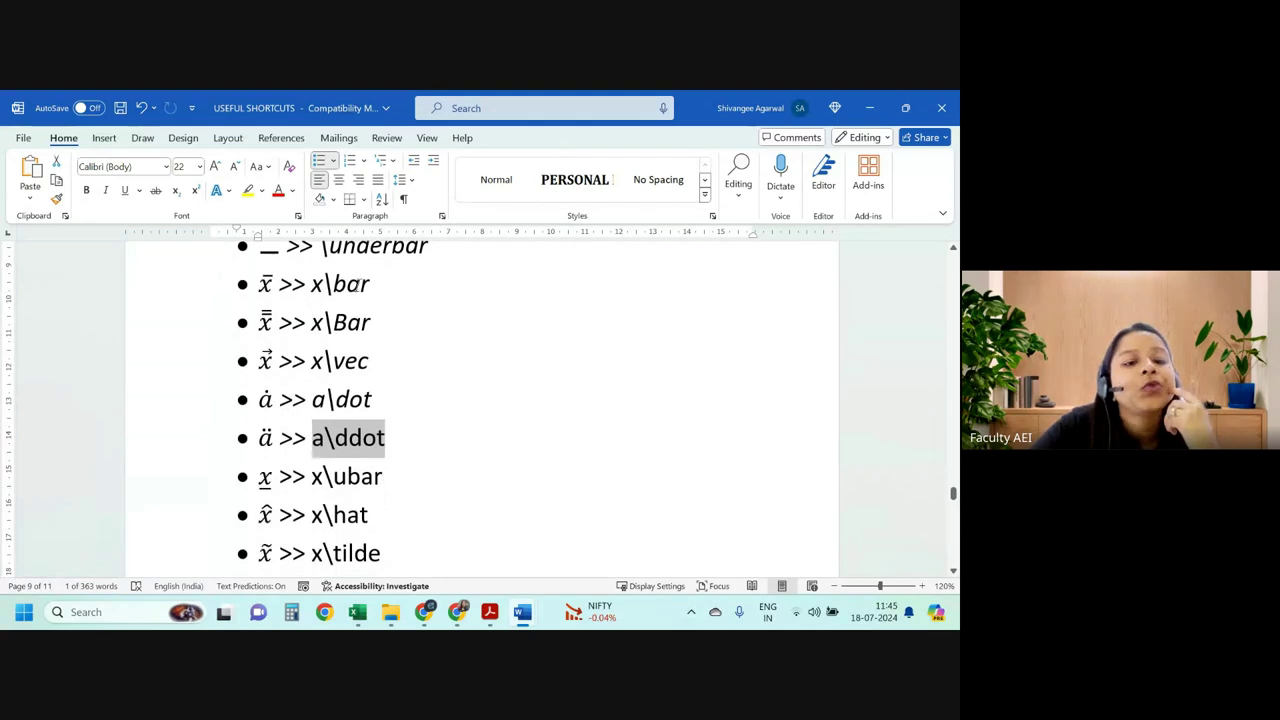
drag(334, 322, 347, 322)
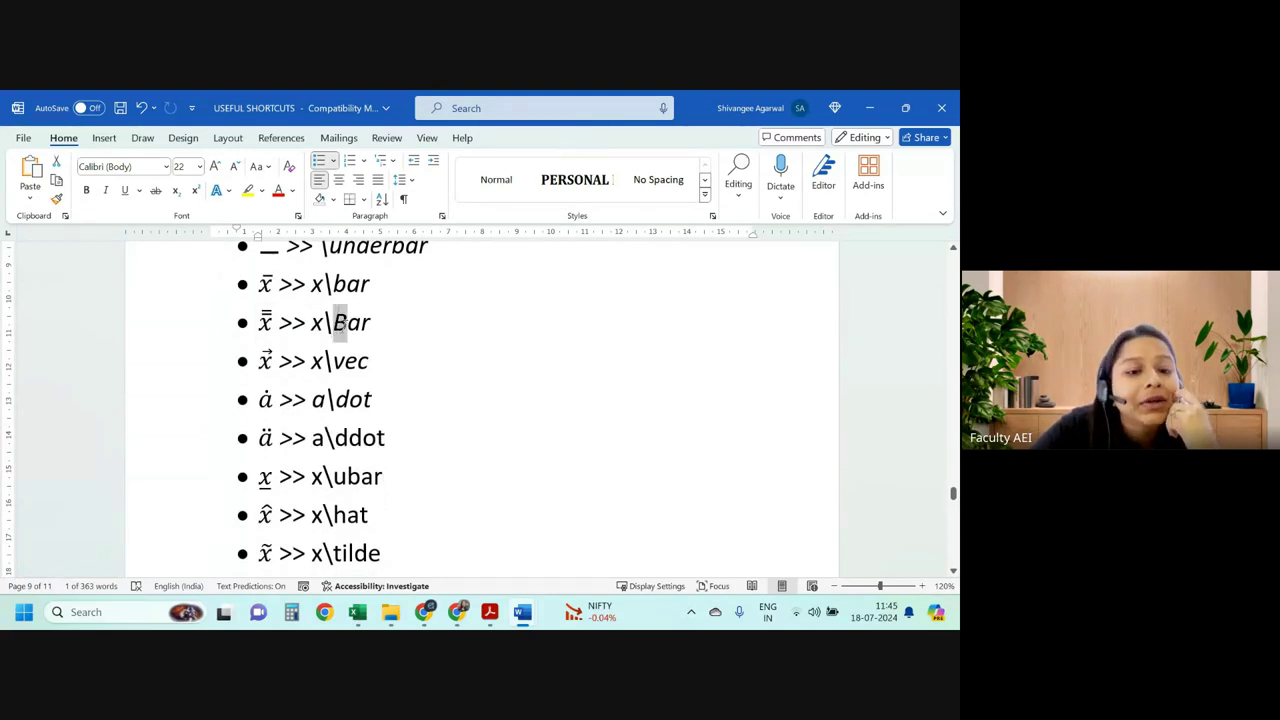
scroll(336, 330, down, 2)
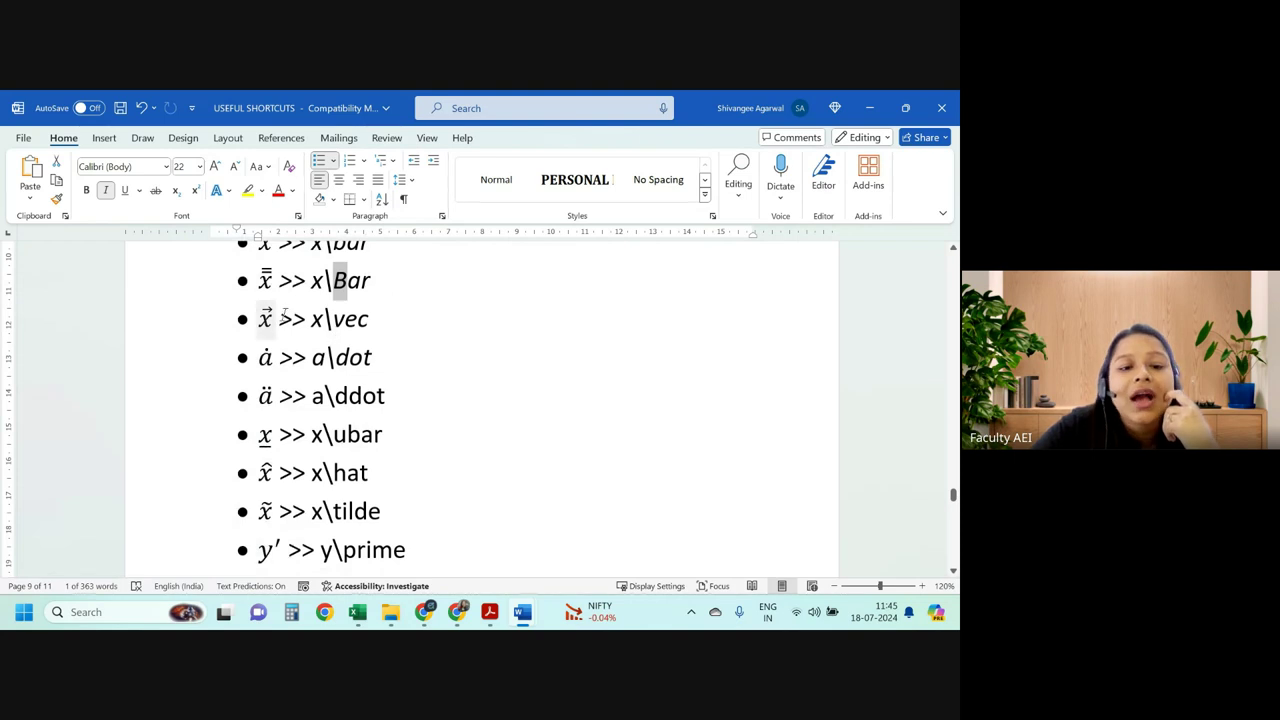
scroll(336, 330, down, 2)
scroll(335, 310, down, 3)
scroll(333, 290, down, 1)
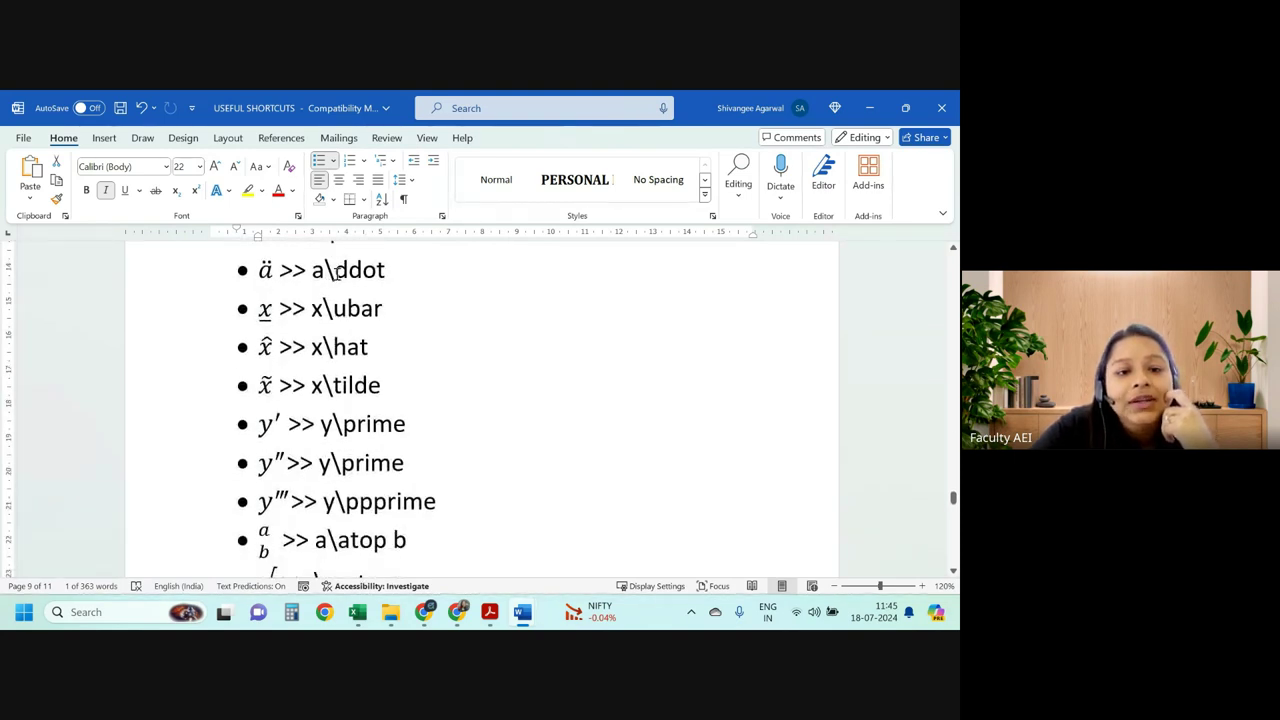
double_click(336, 272)
scroll(336, 272, down, 2)
drag(323, 268, 382, 270)
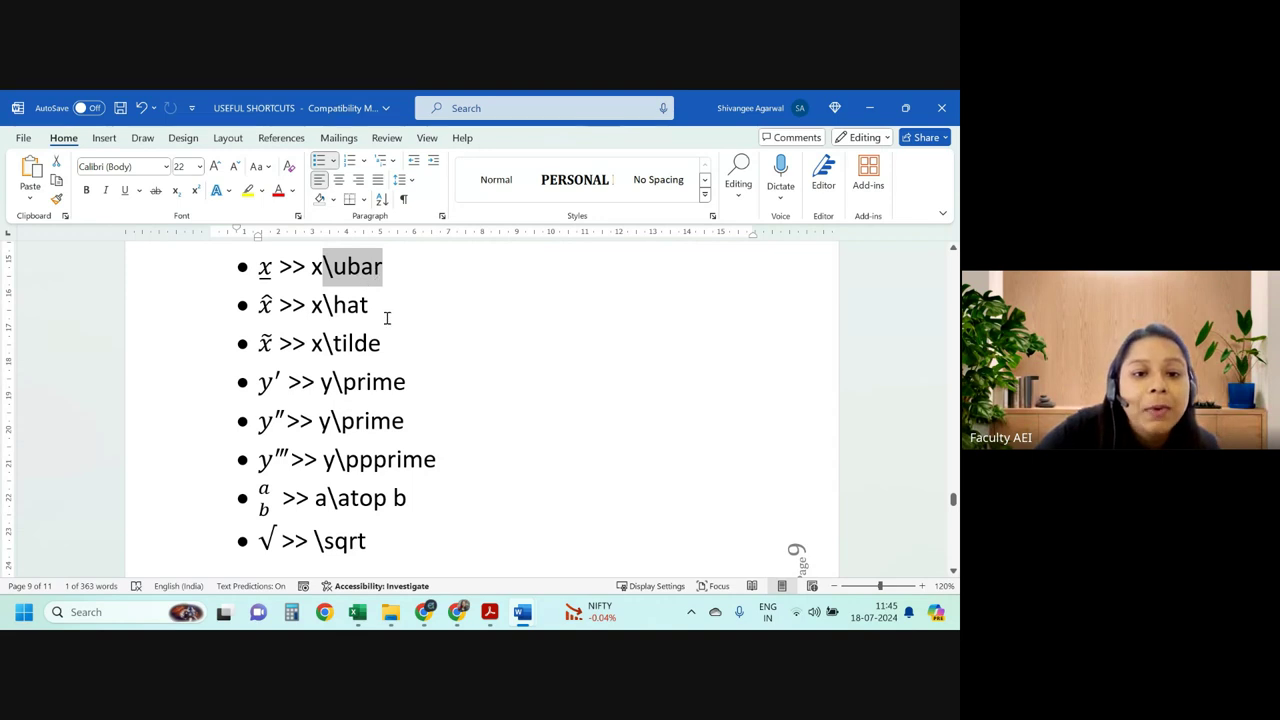
scroll(387, 318, down, 1)
drag(334, 301, 384, 303)
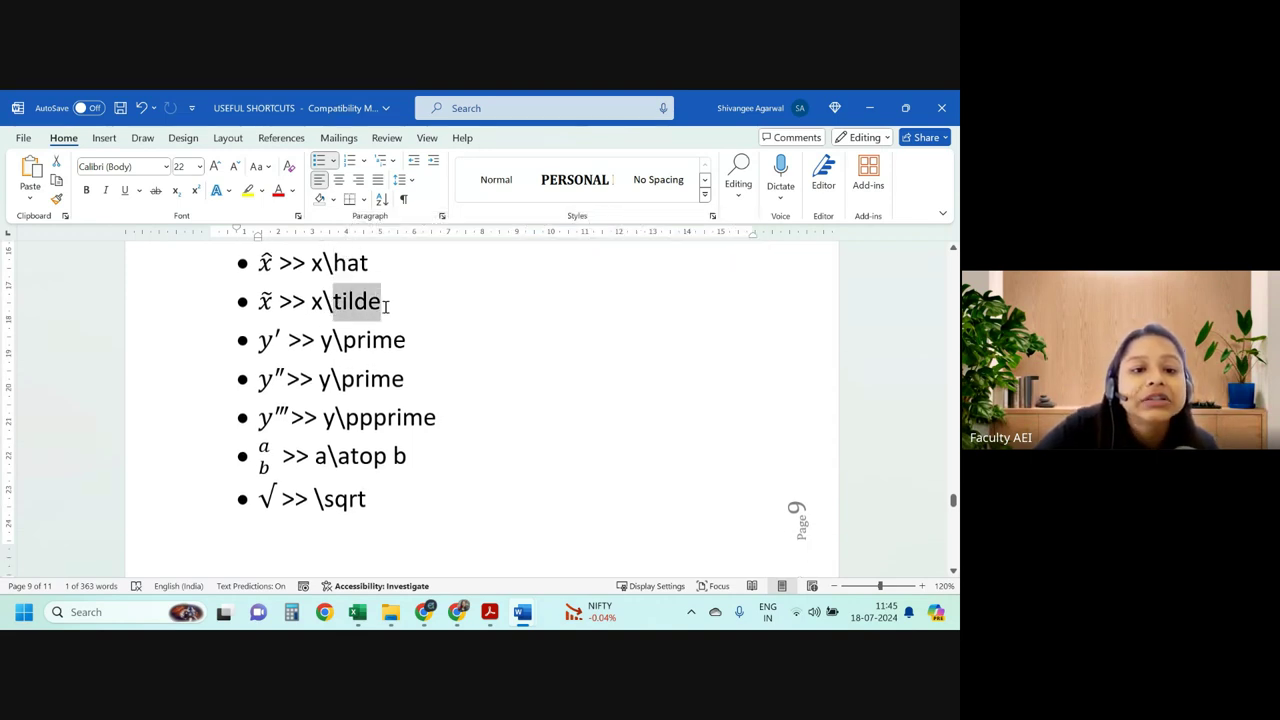
Correct the y'' entry's command from y\prime to y\pprime.
double_click(372, 340)
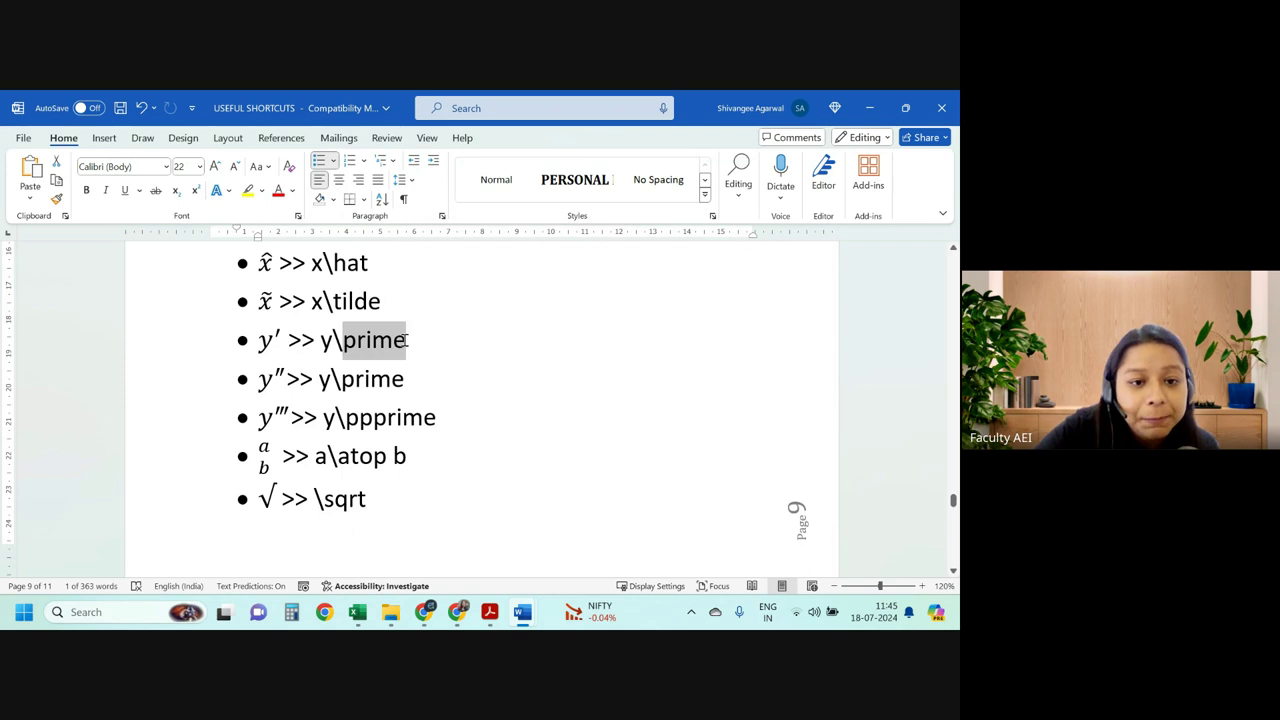
click(372, 379)
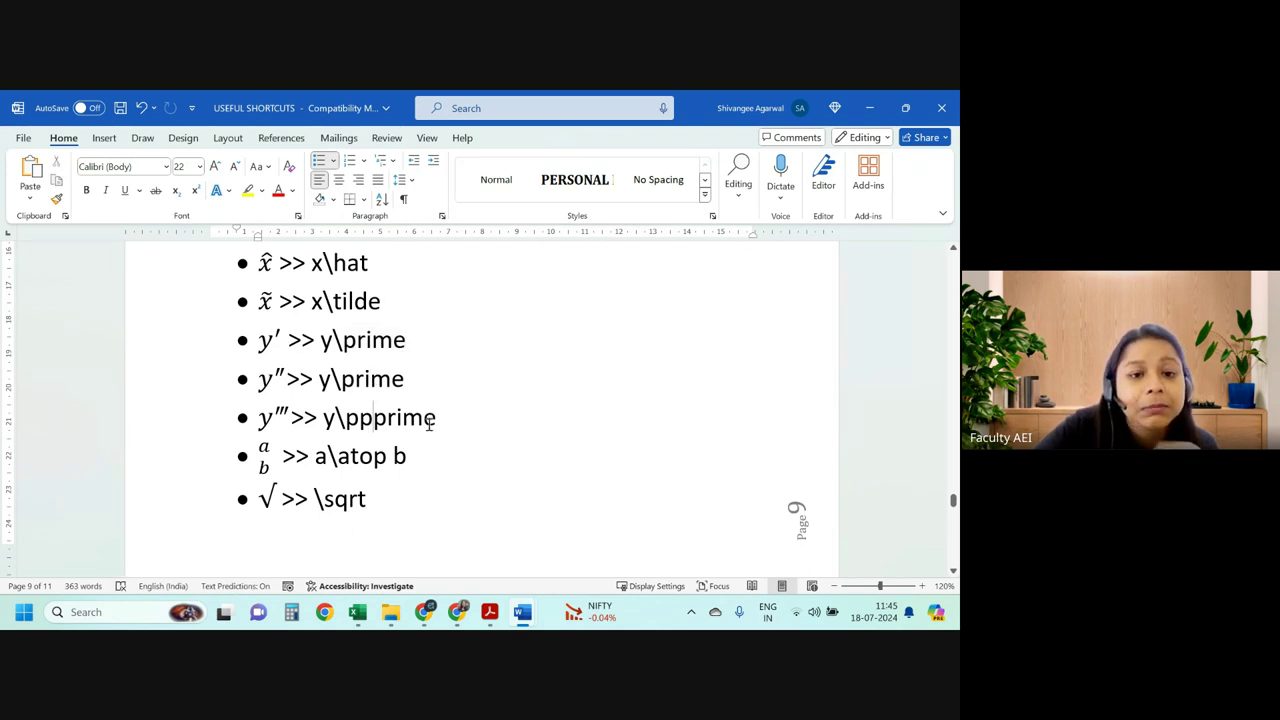
key(Down)
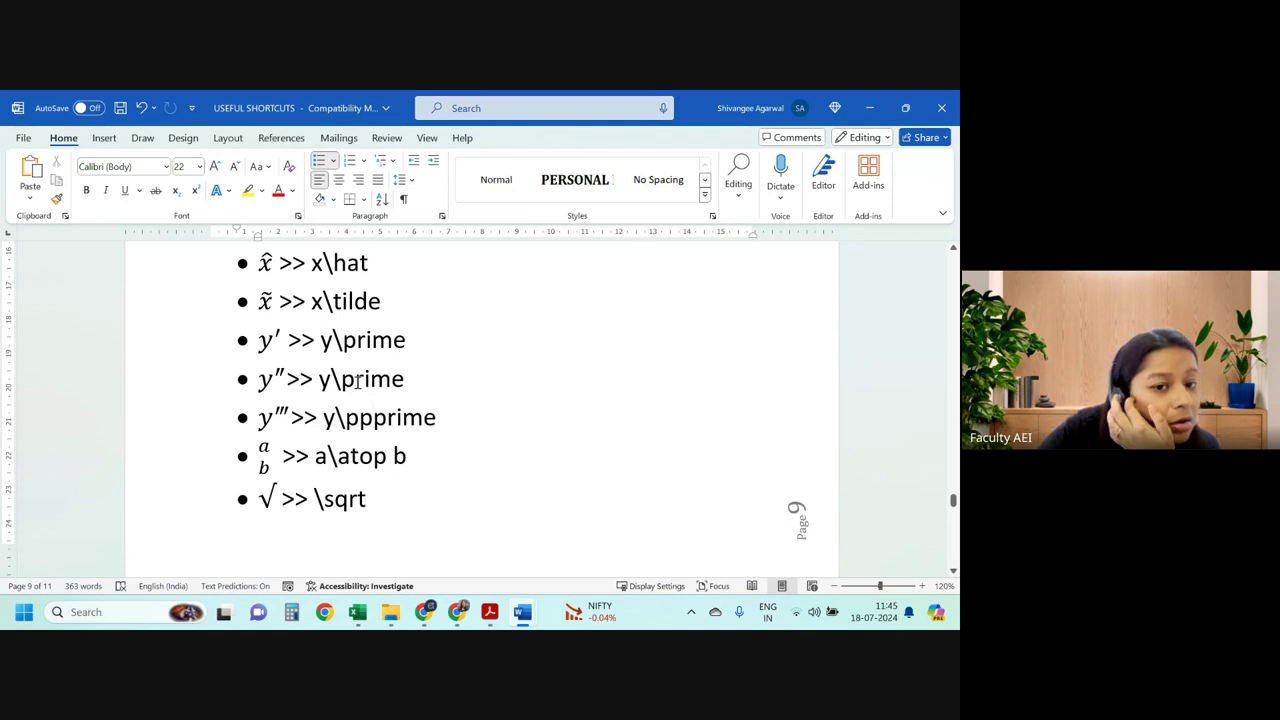
key(Up)
text(p)
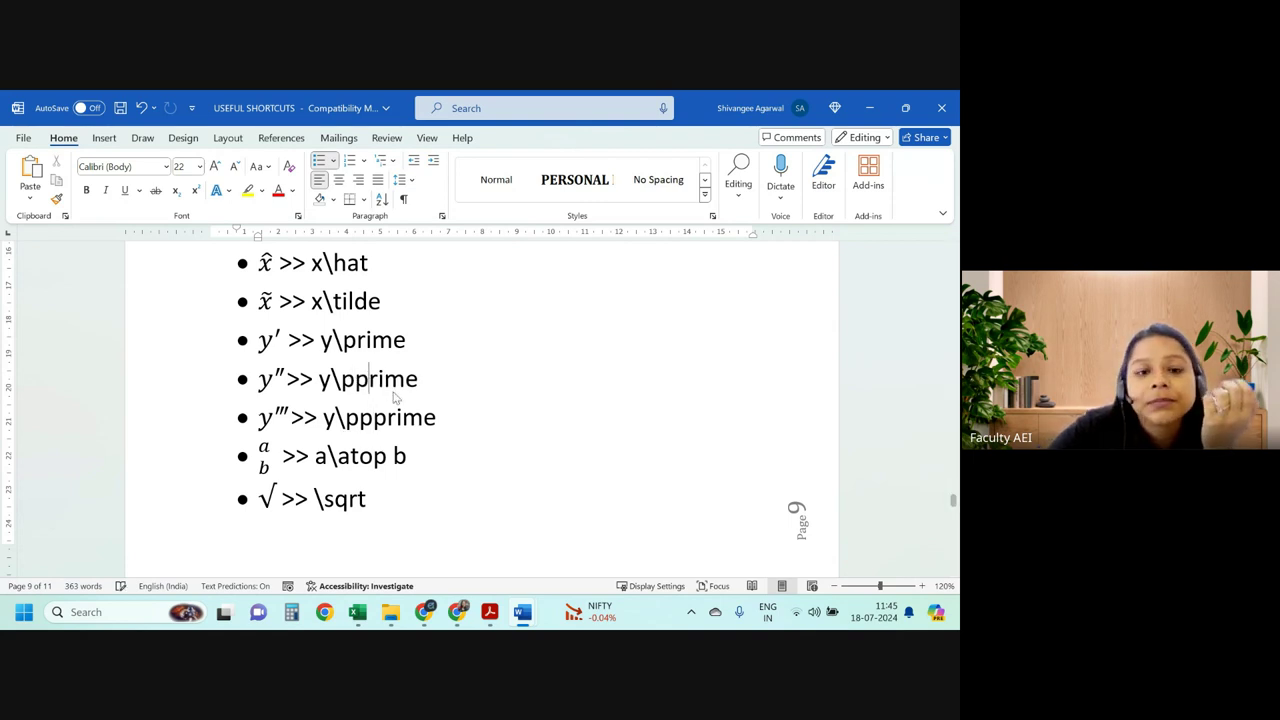
scroll(399, 418, down, 1)
scroll(380, 405, down, 1)
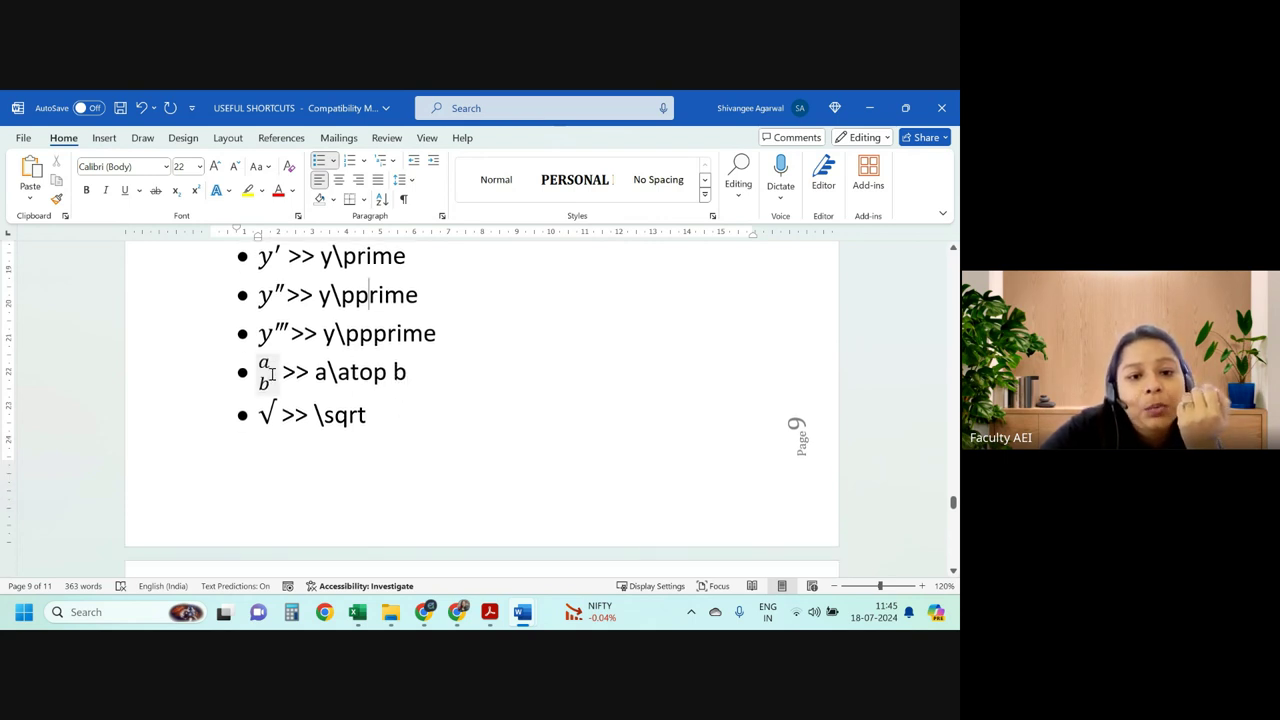
scroll(337, 413, down, 5)
scroll(333, 414, down, 3)
scroll(340, 395, up, 7)
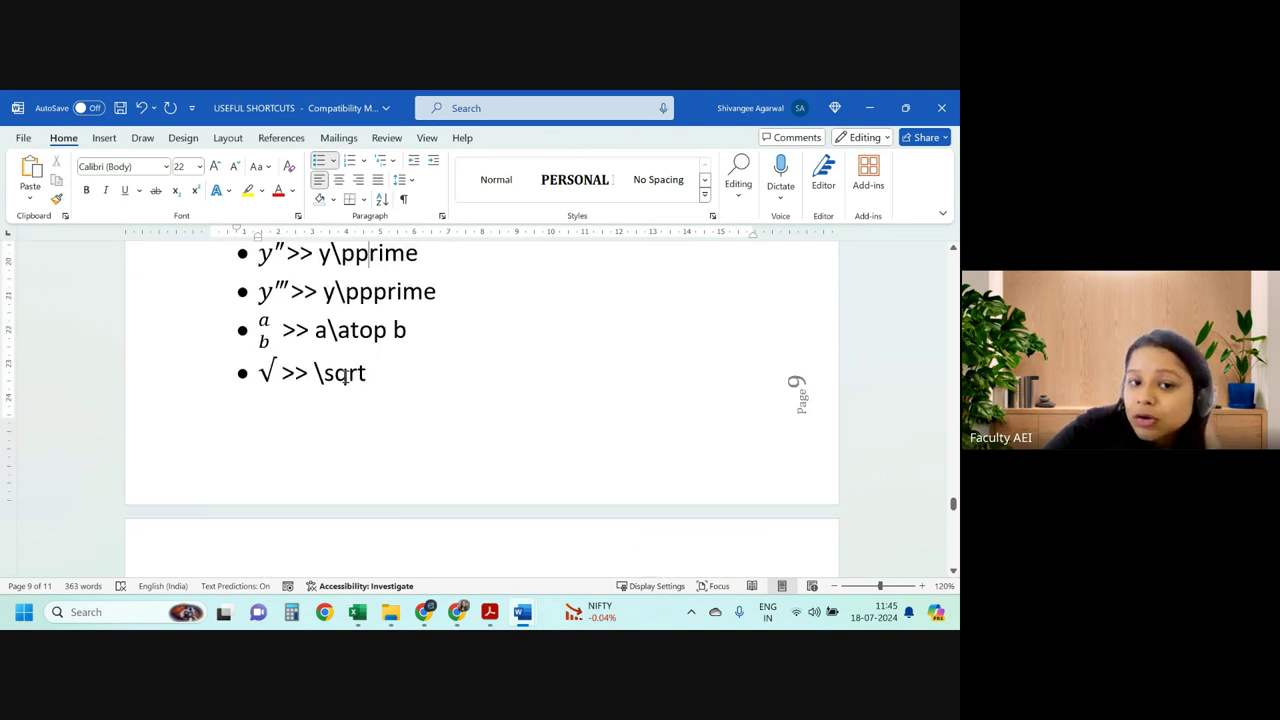
scroll(486, 394, down, 4)
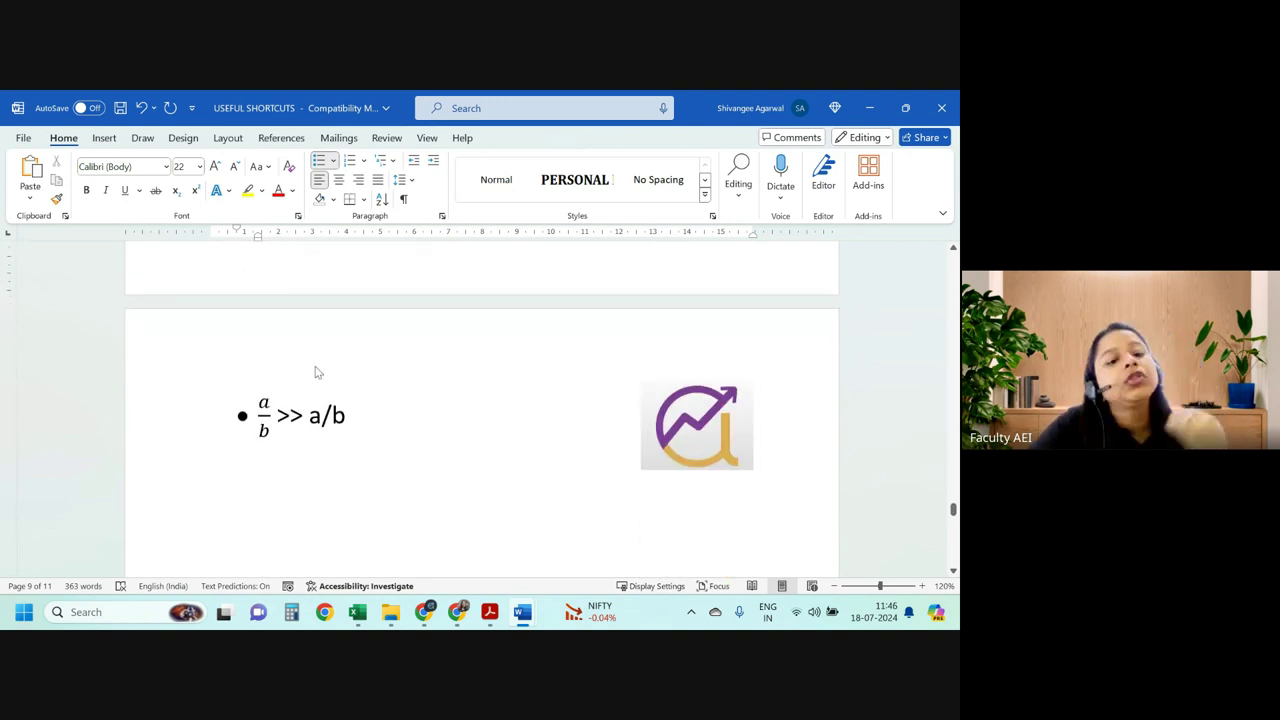
Scroll back up through USEFUL SHORTCUTS and bring up the Mathematical Typing folder in File Explorer.
scroll(430, 400, up, 3)
scroll(429, 368, up, 5)
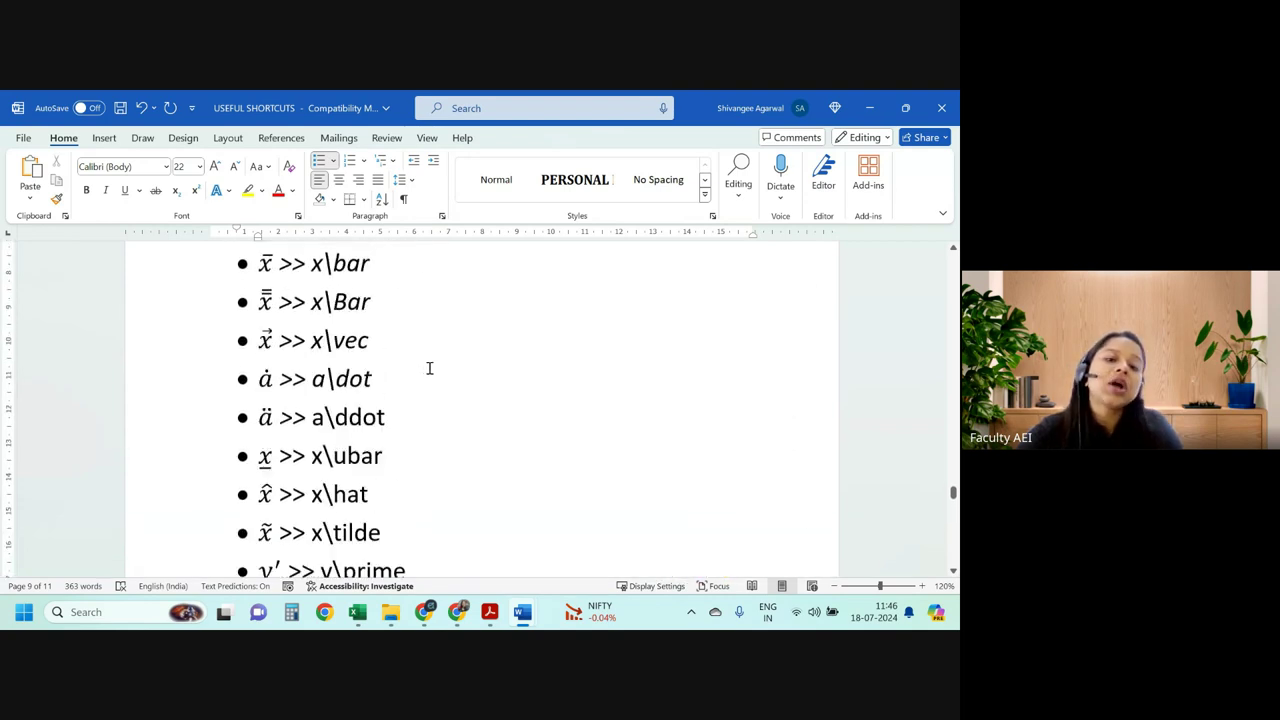
scroll(435, 360, up, 5)
scroll(431, 330, up, 5)
scroll(428, 280, up, 5)
scroll(433, 240, up, 3)
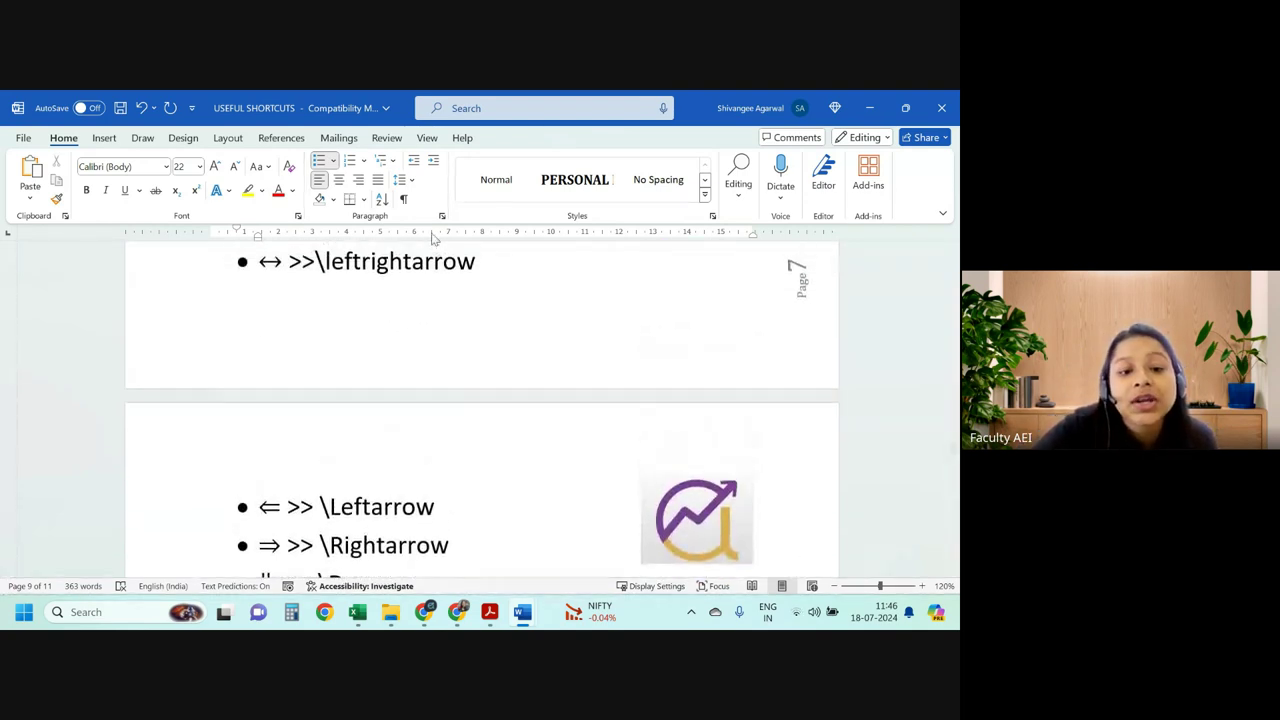
scroll(433, 237, up, 2)
scroll(432, 230, up, 3)
scroll(430, 225, up, 5)
scroll(425, 215, up, 1)
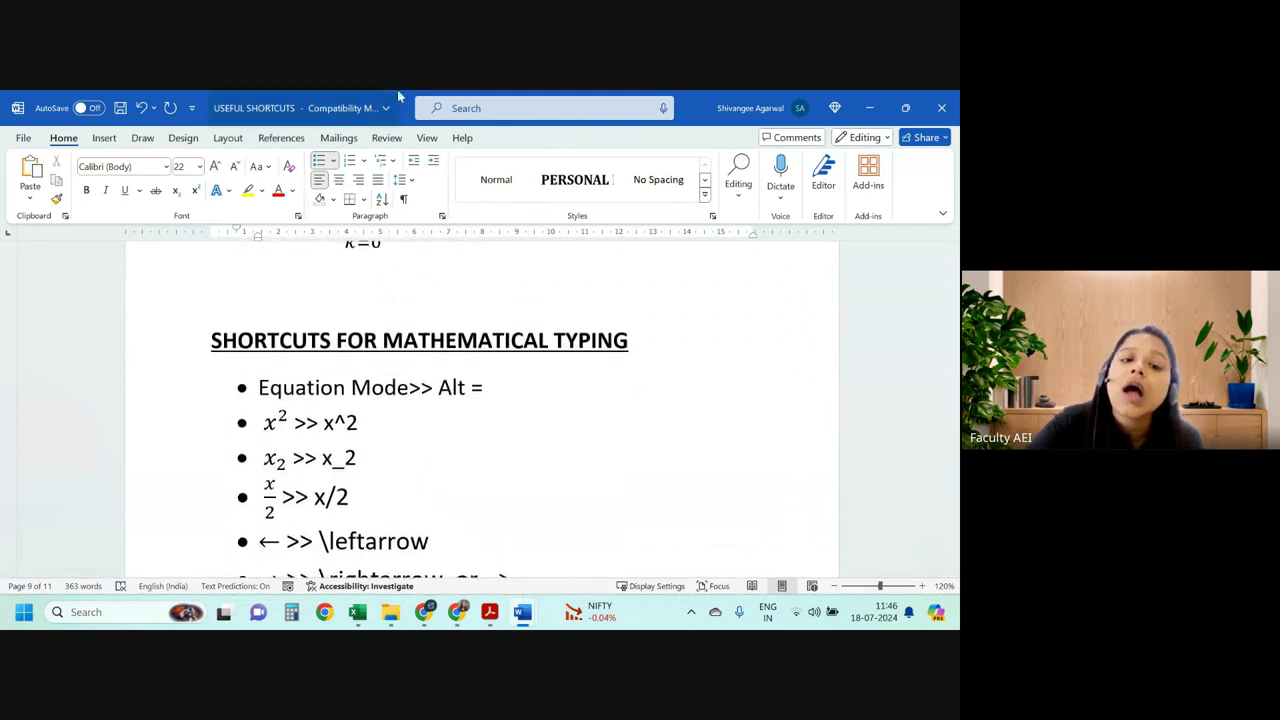
scroll(420, 240, up, 2)
scroll(426, 251, up, 3)
scroll(460, 462, up, 3)
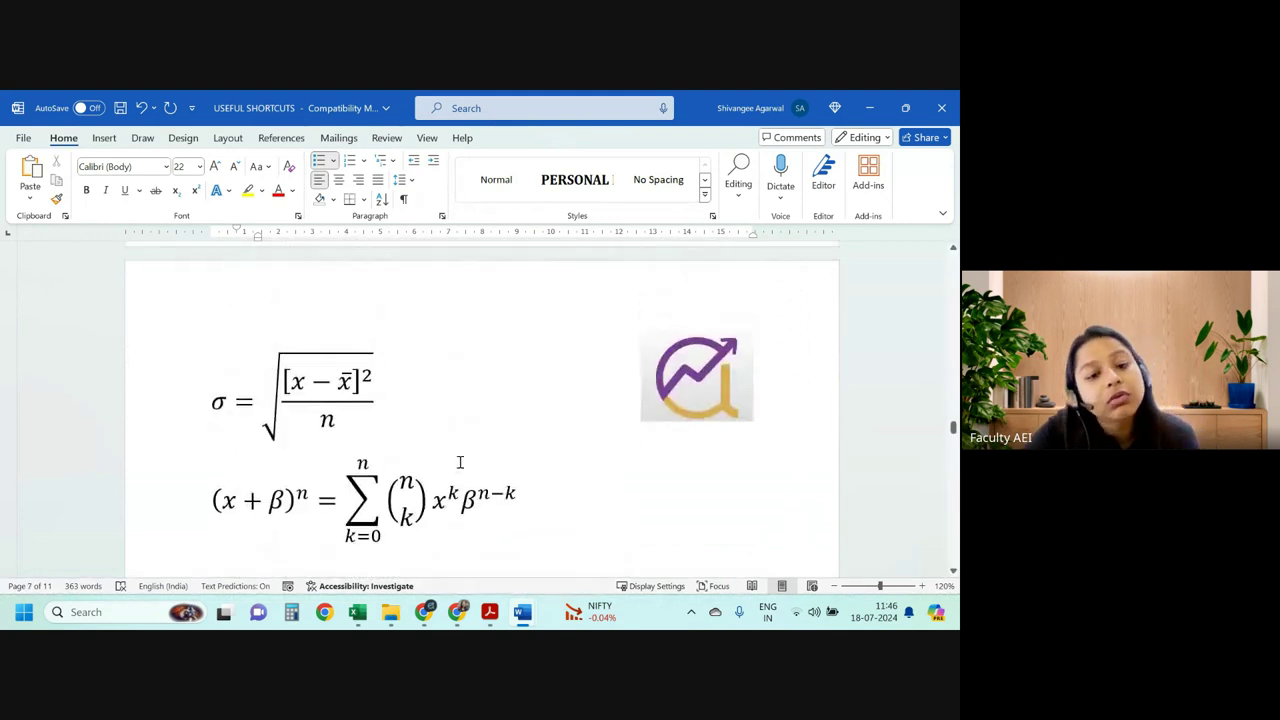
scroll(457, 466, up, 1)
scroll(457, 466, up, 3)
scroll(457, 560, up, 3)
scroll(406, 522, up, 1)
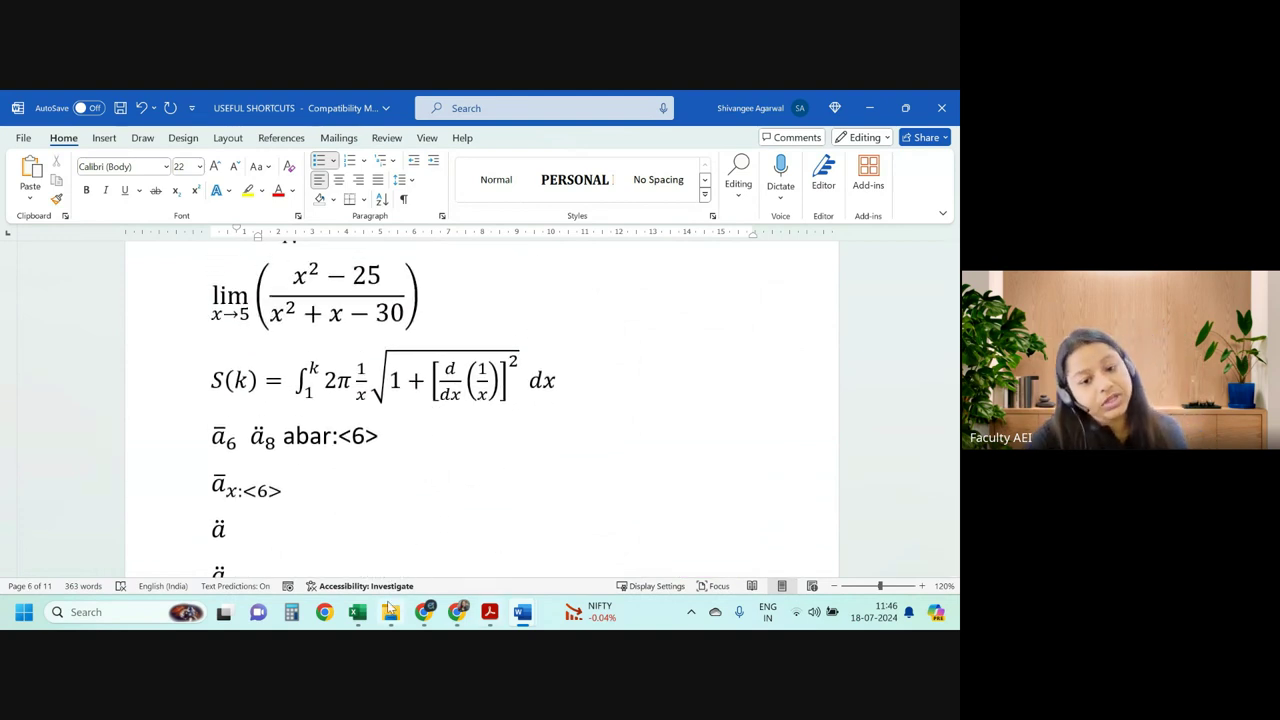
mouse_move(390, 612)
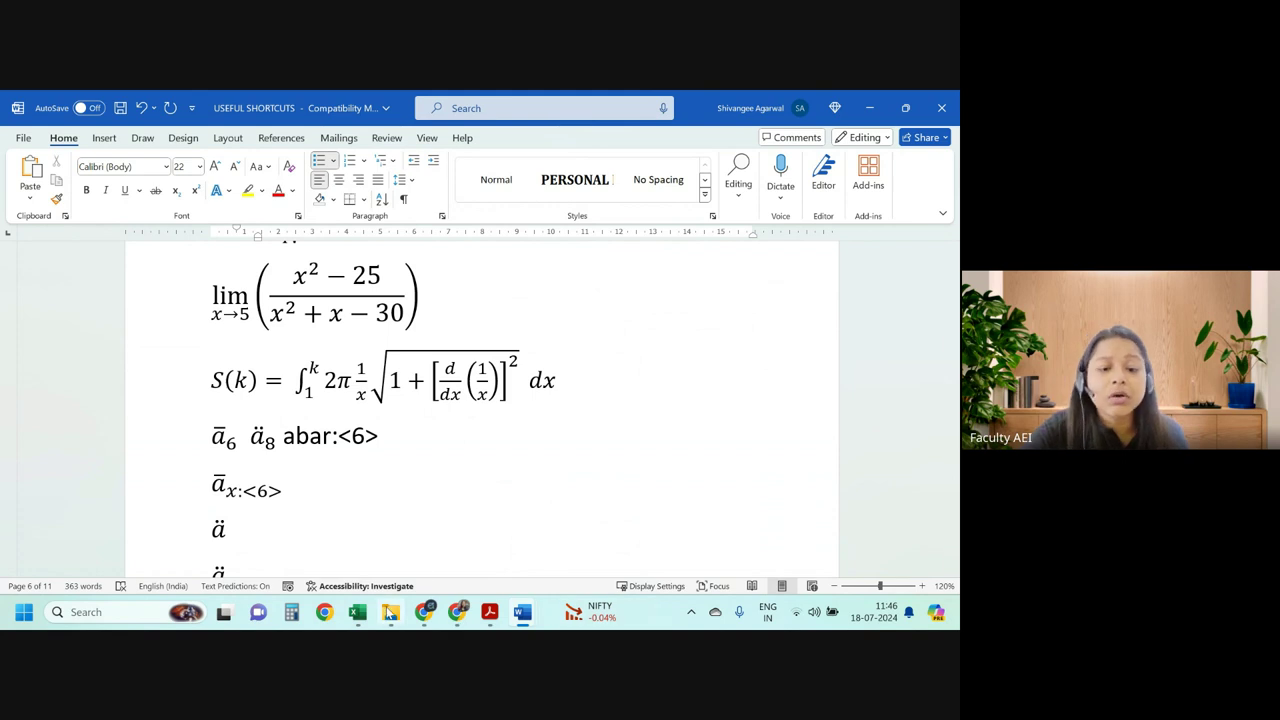
click(390, 612)
Bring the CM1A answer document forward and scroll to Q1 and its answer.
mouse_move(521, 612)
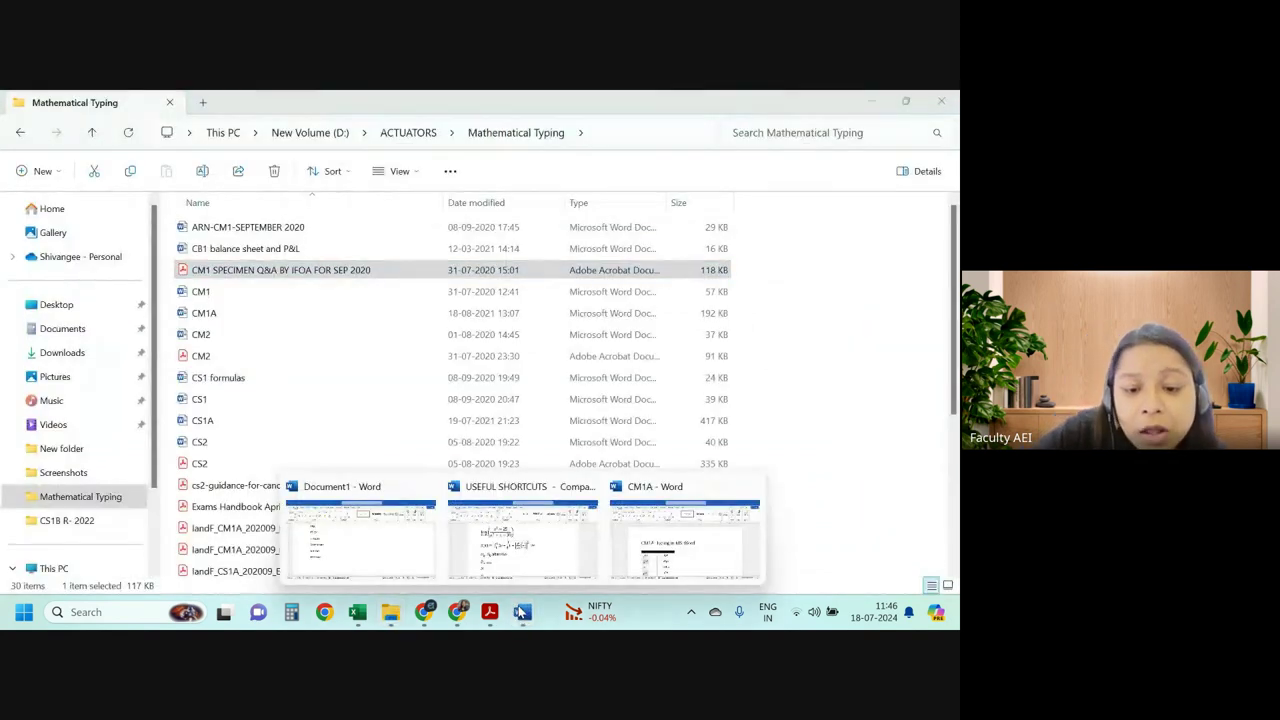
click(674, 548)
scroll(347, 458, down, 1)
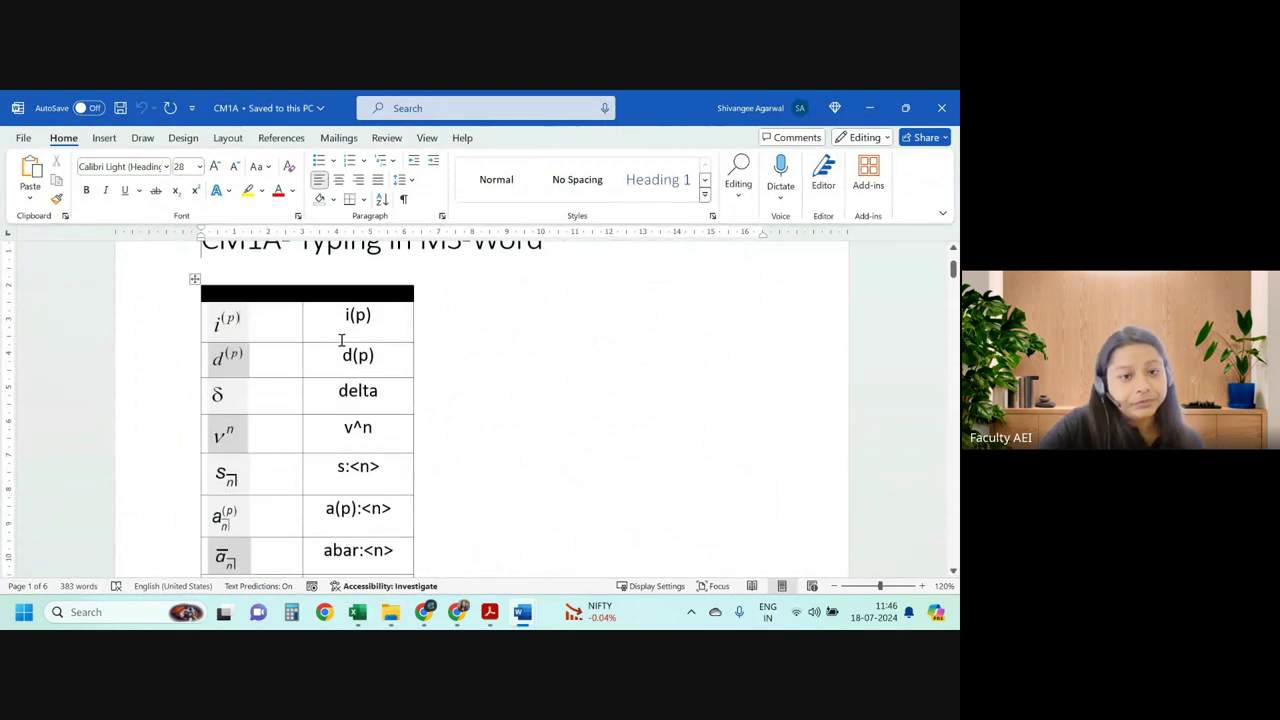
scroll(322, 353, down, 1)
scroll(330, 400, down, 2)
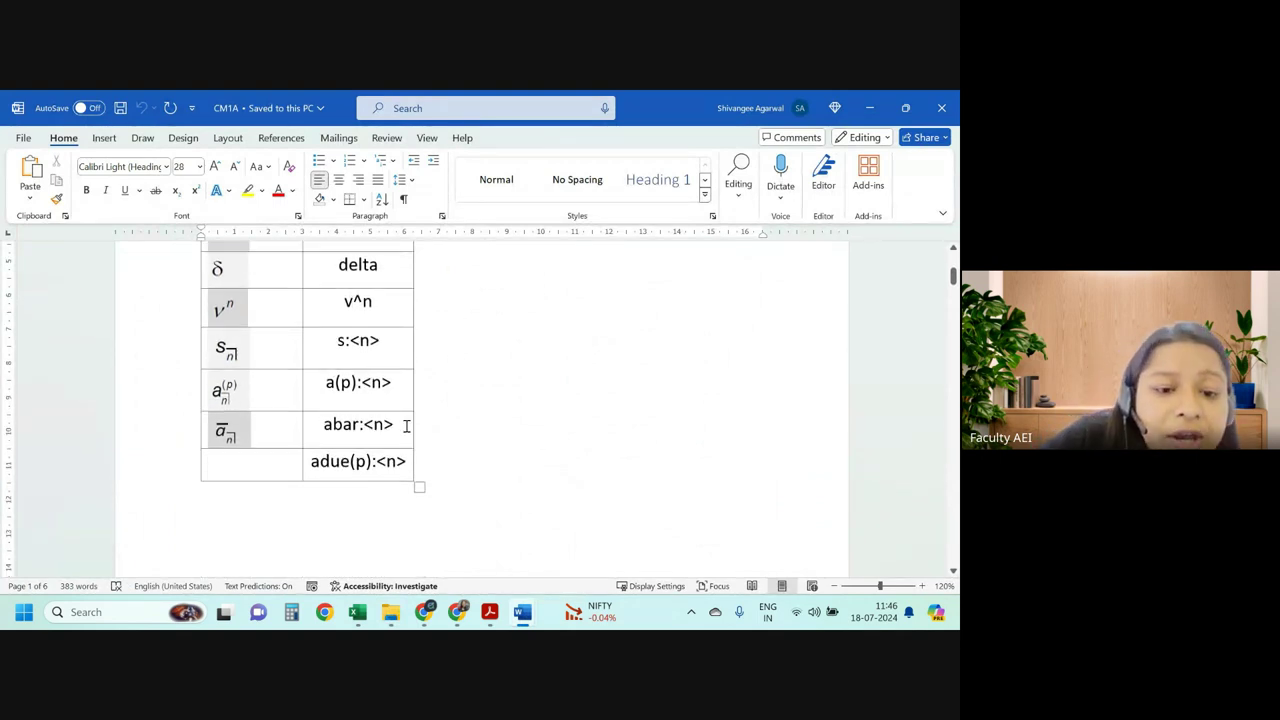
scroll(363, 466, down, 4)
scroll(346, 477, down, 8)
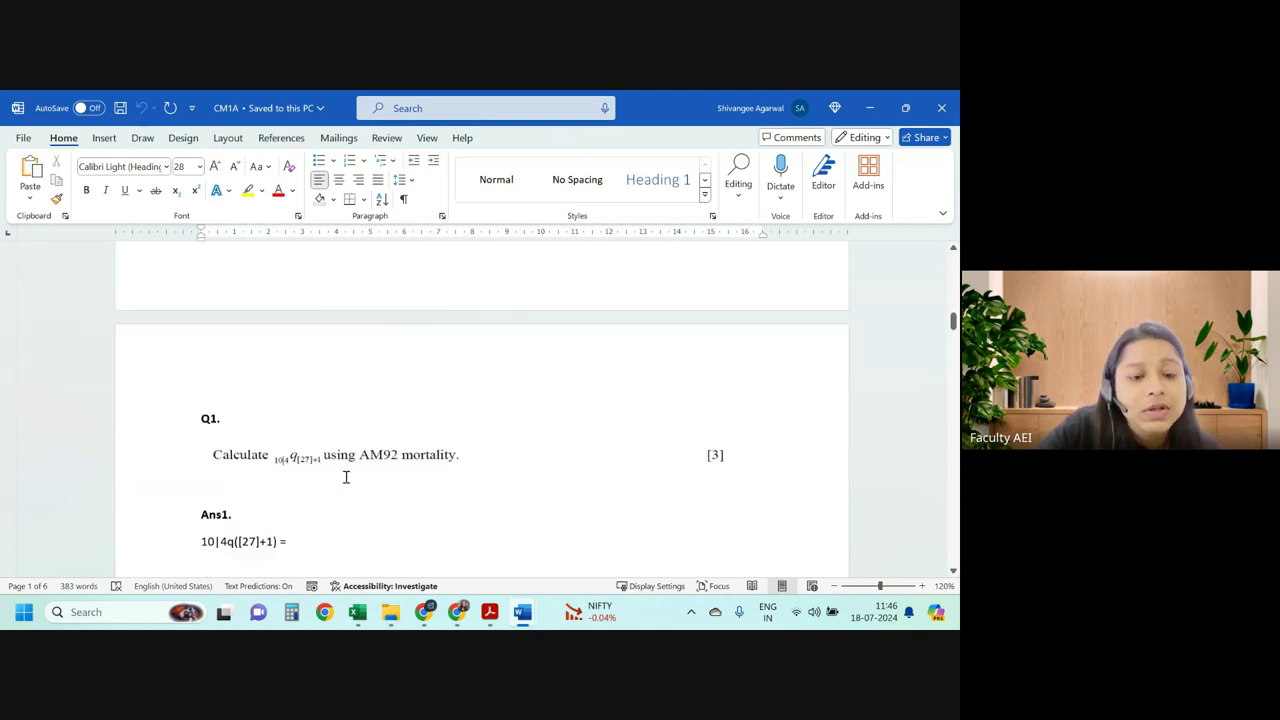
scroll(345, 477, down, 5)
Switch to the CM1 SPECIMEN Q&A PDF in Adobe Acrobat.
scroll(345, 477, up, 4)
scroll(345, 477, down, 2)
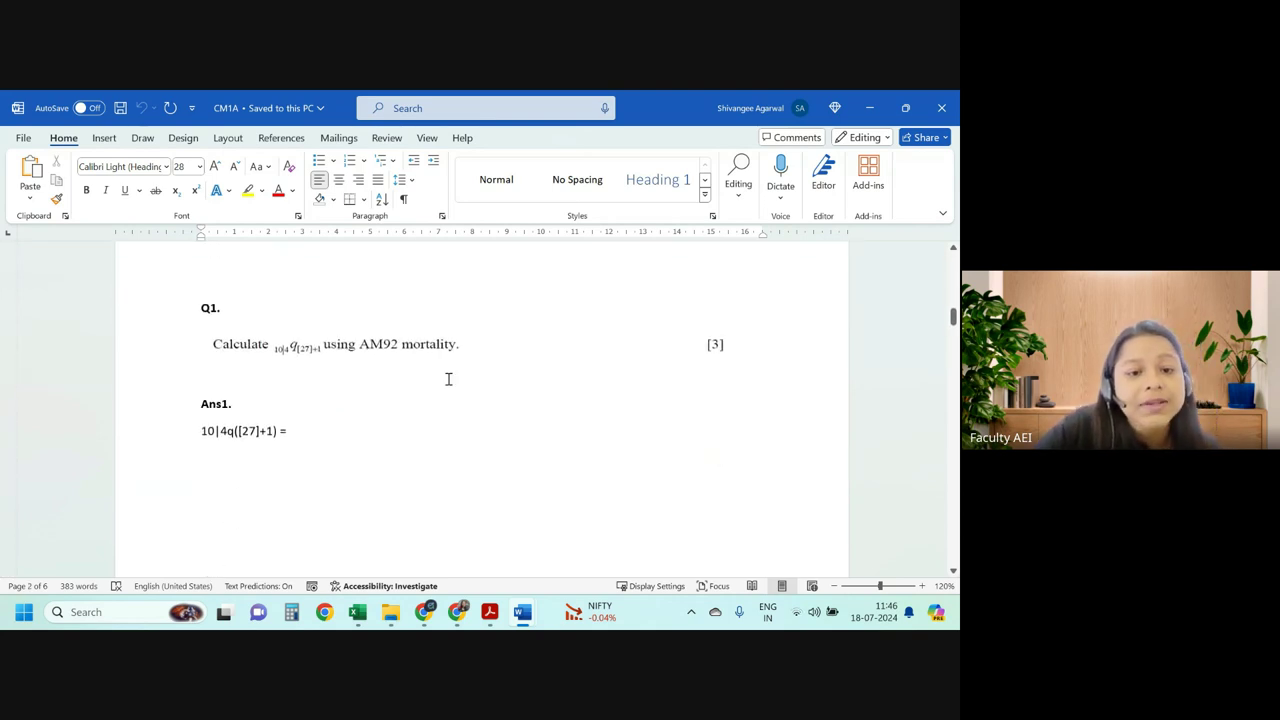
mouse_move(489, 612)
click(543, 545)
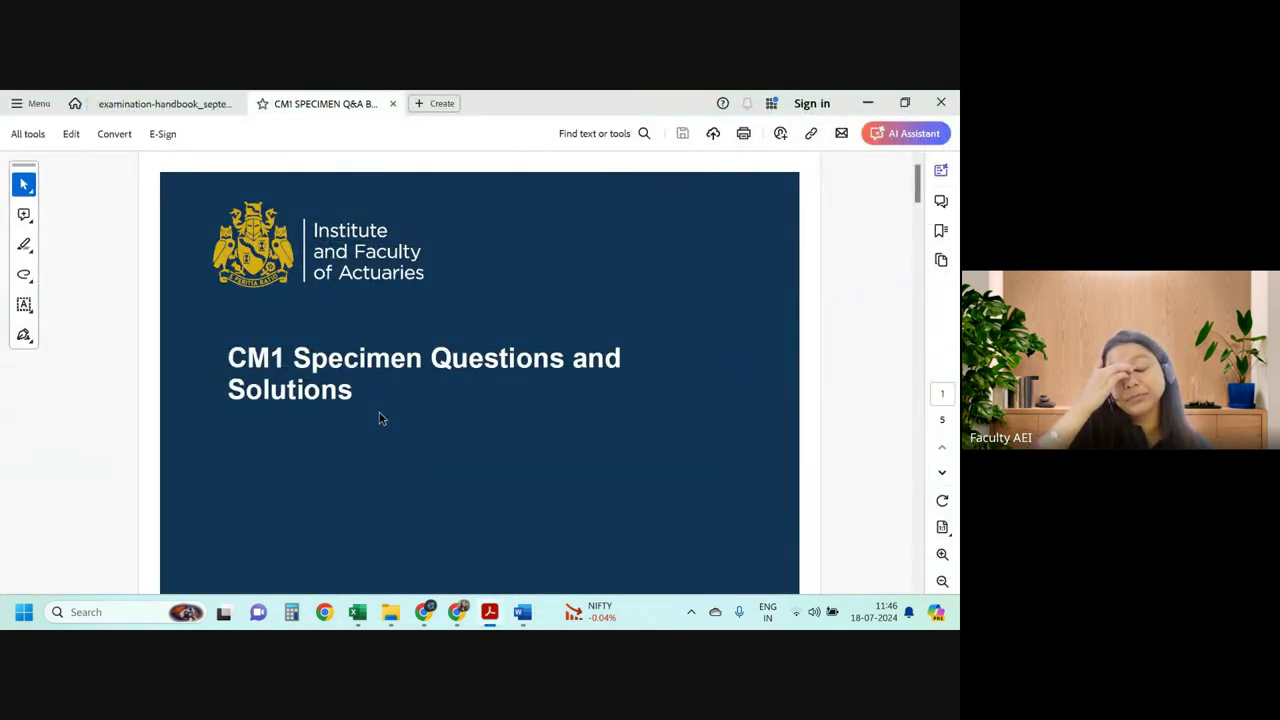
In Chrome, change the specimen search query to cm1specimen and run it.
mouse_move(458, 614)
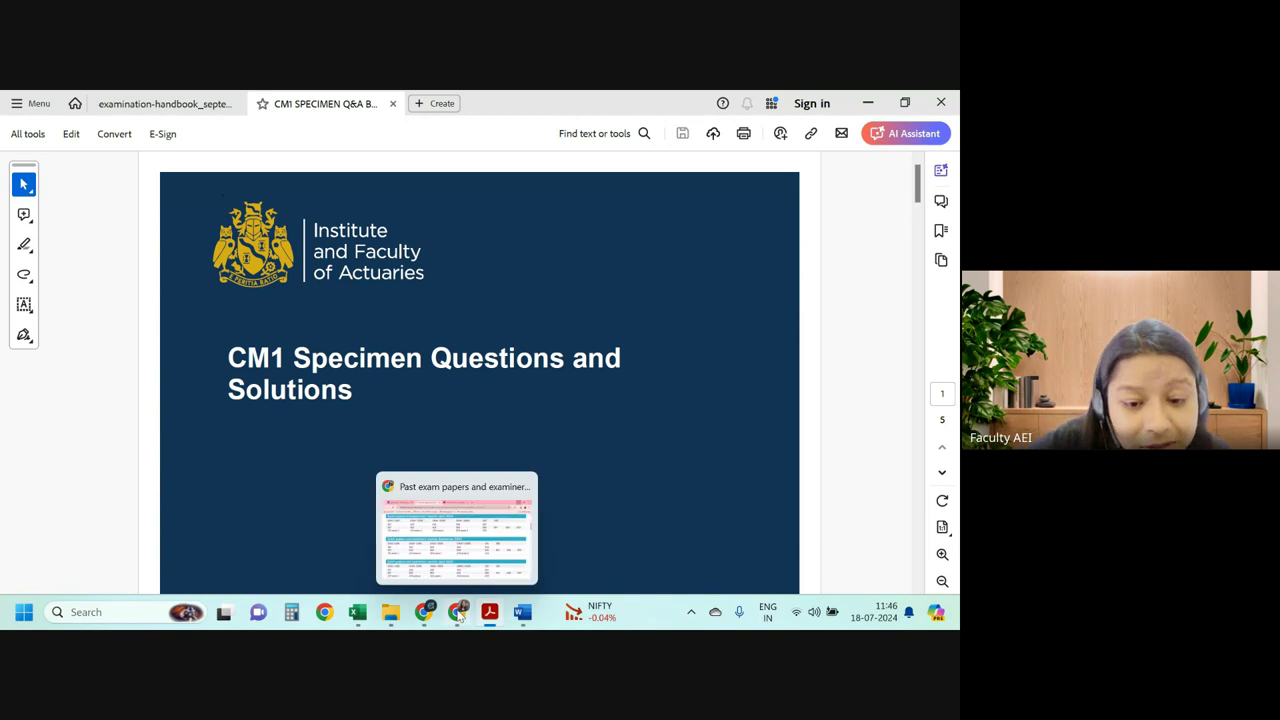
click(462, 558)
scroll(280, 257, up, 10)
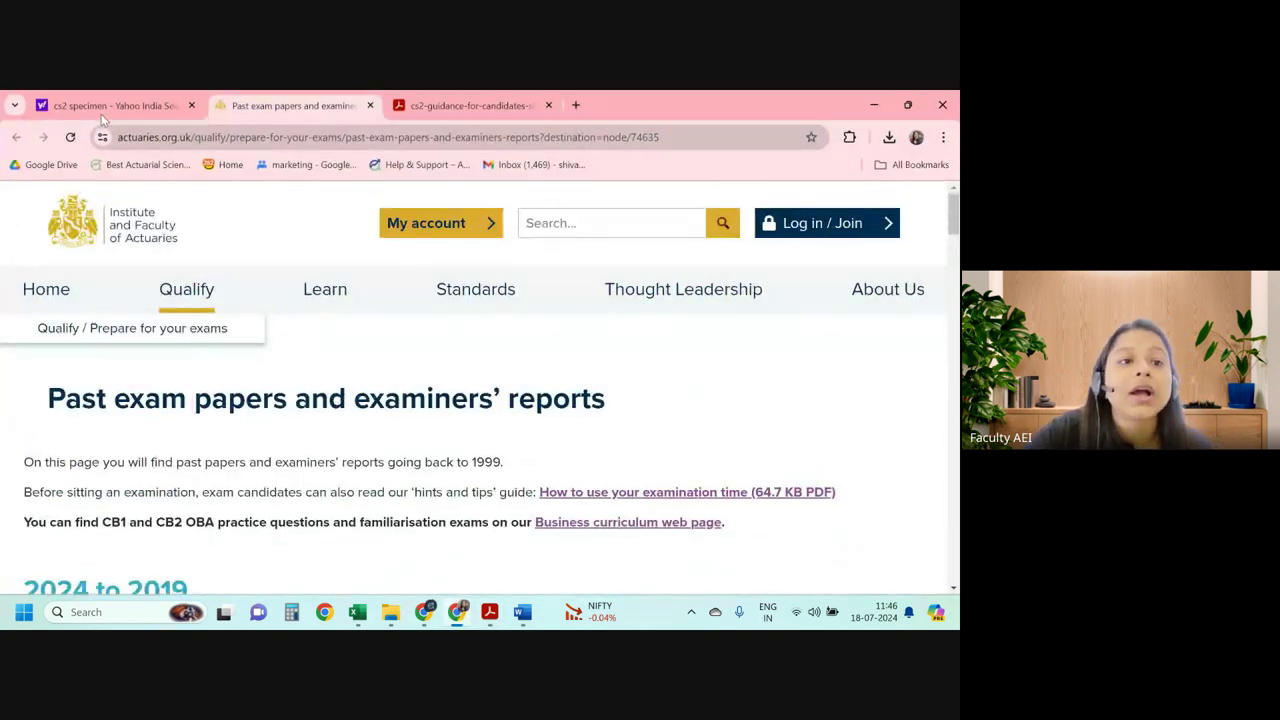
click(110, 105)
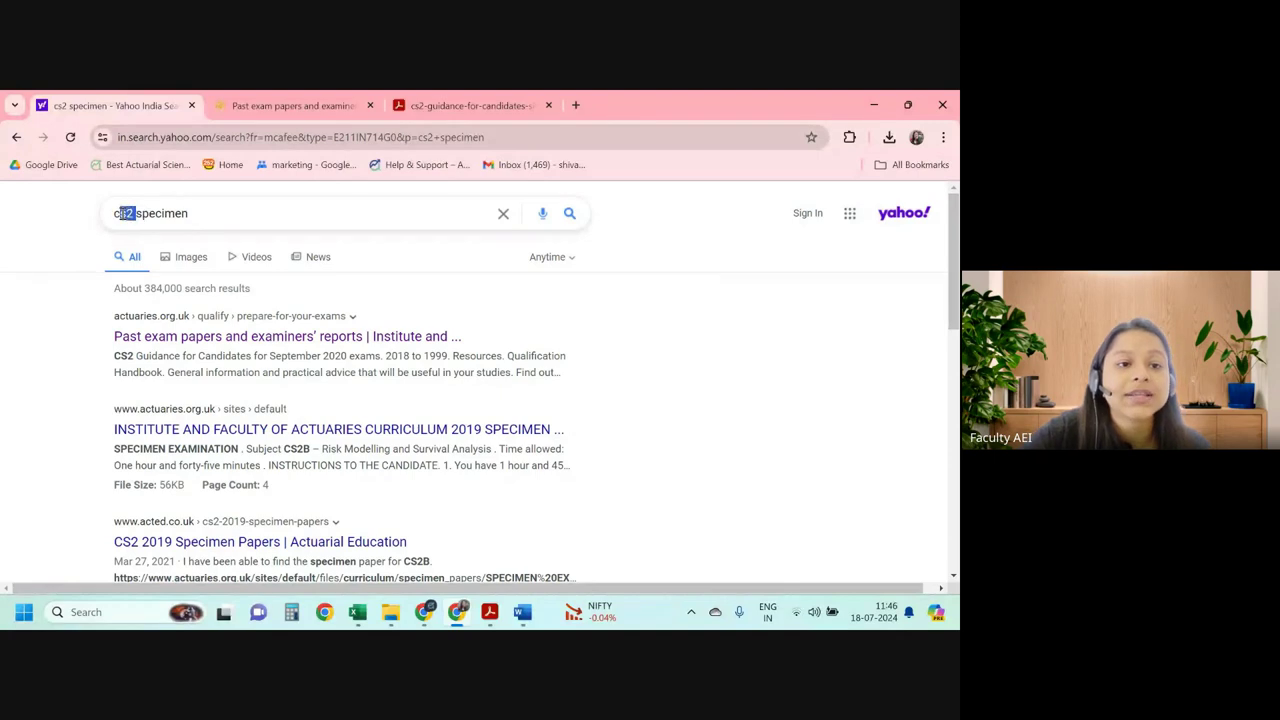
text(1)
key(Return)
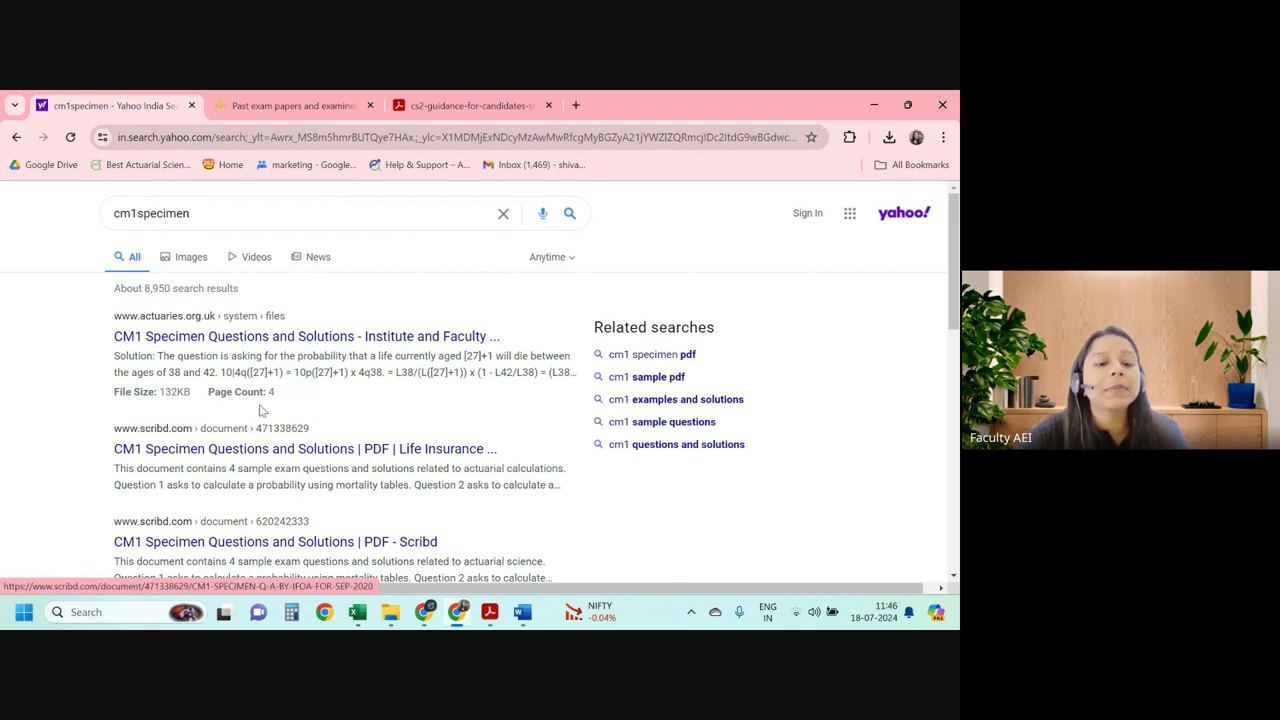
From the past exam papers page, open the CM1 Specimen Questions and Solutions September 2020 PDF.
click(272, 107)
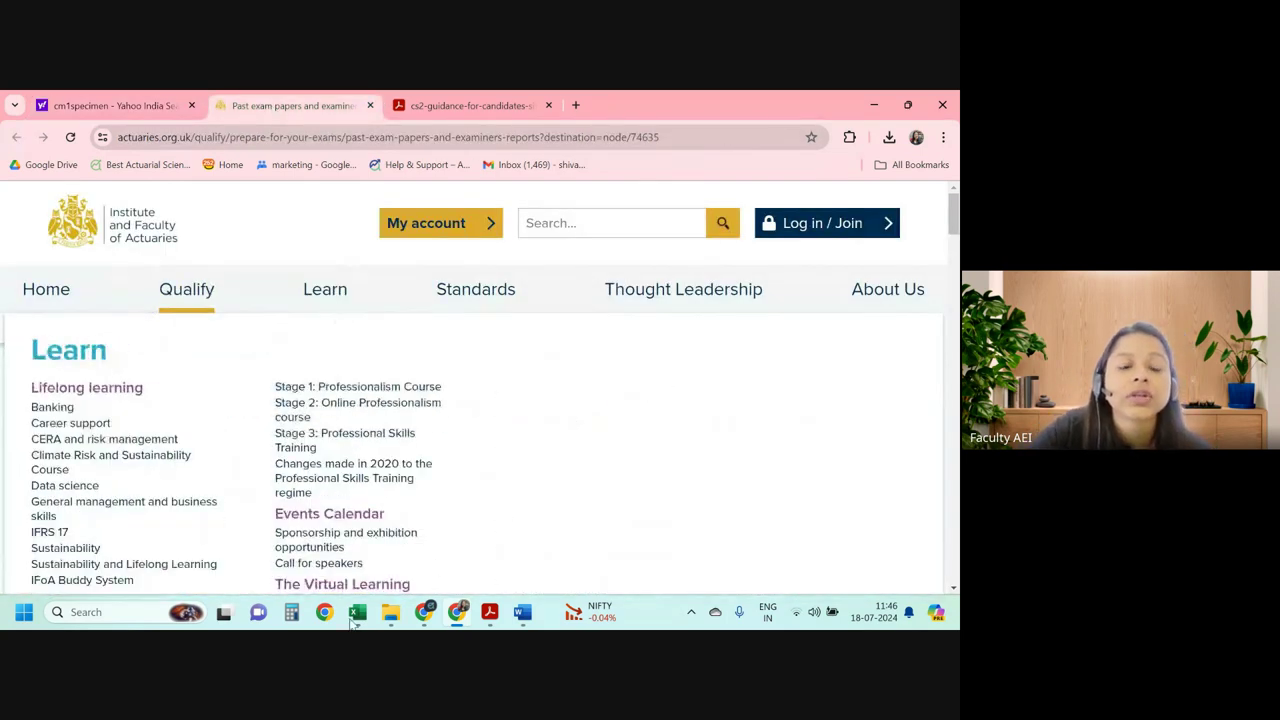
scroll(476, 416, down, 1)
scroll(476, 416, down, 5)
scroll(450, 415, down, 2)
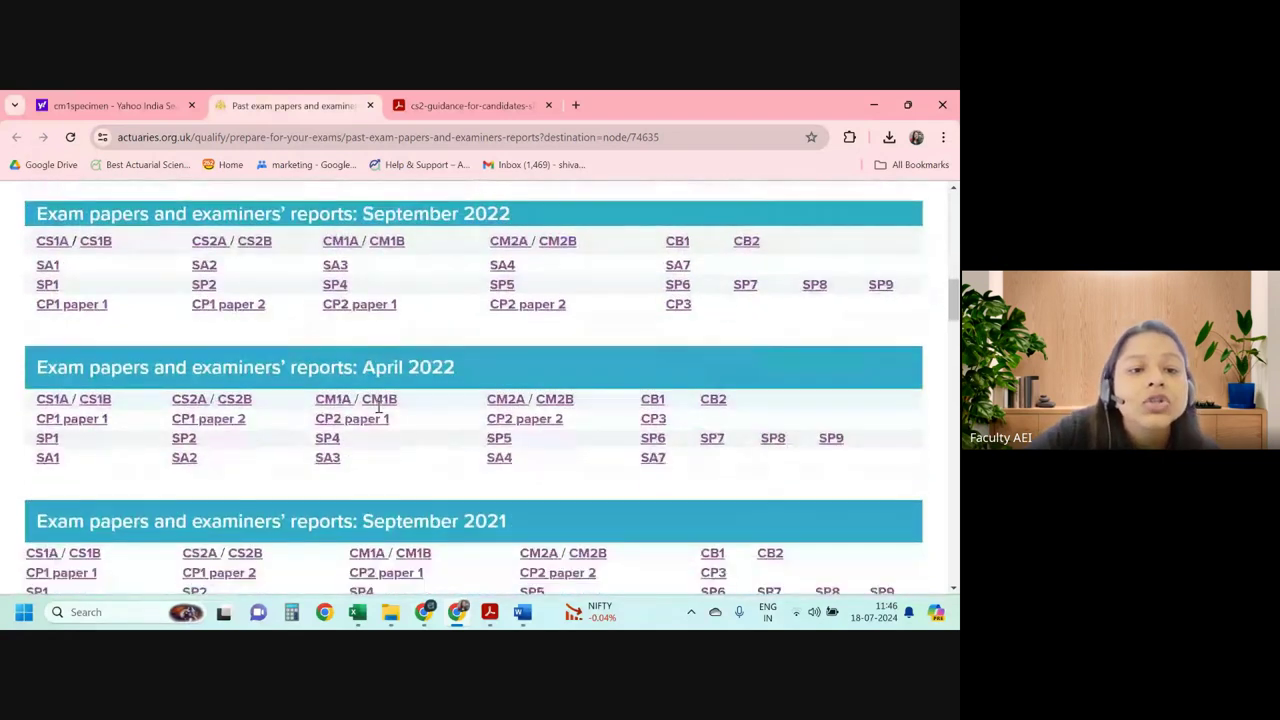
scroll(400, 414, down, 4)
scroll(366, 413, down, 2)
scroll(366, 410, down, 3)
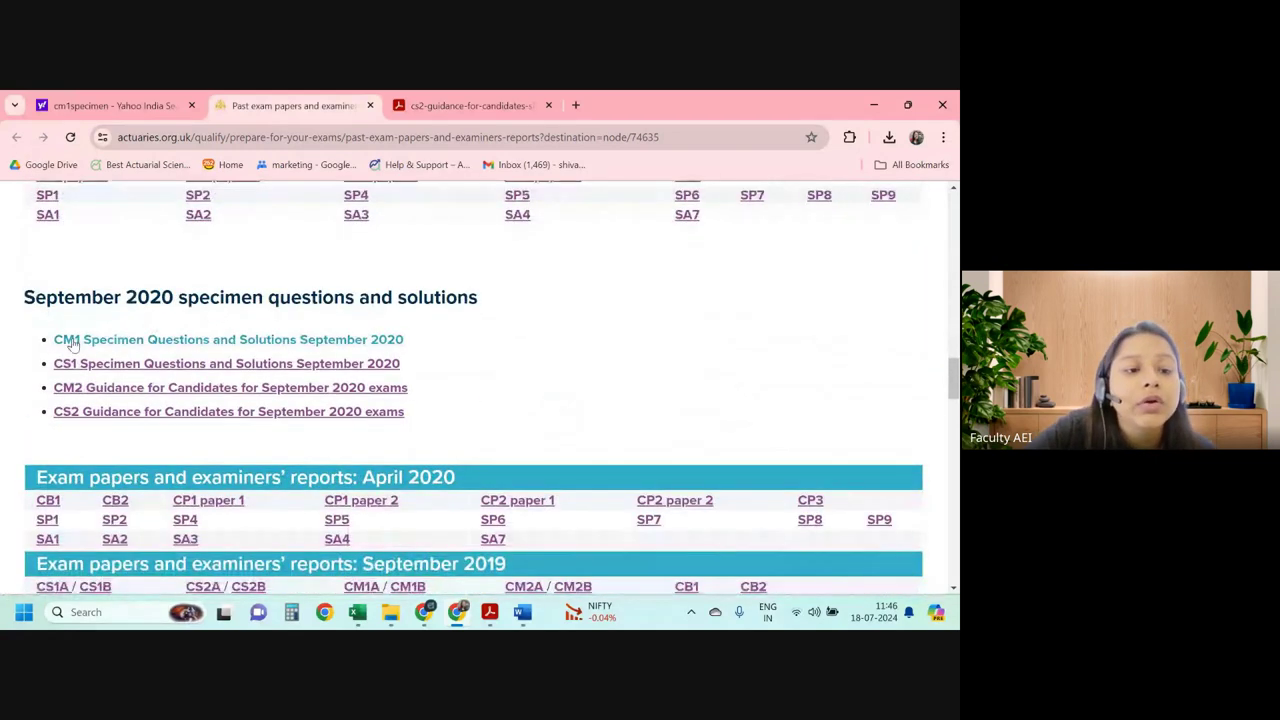
click(295, 350)
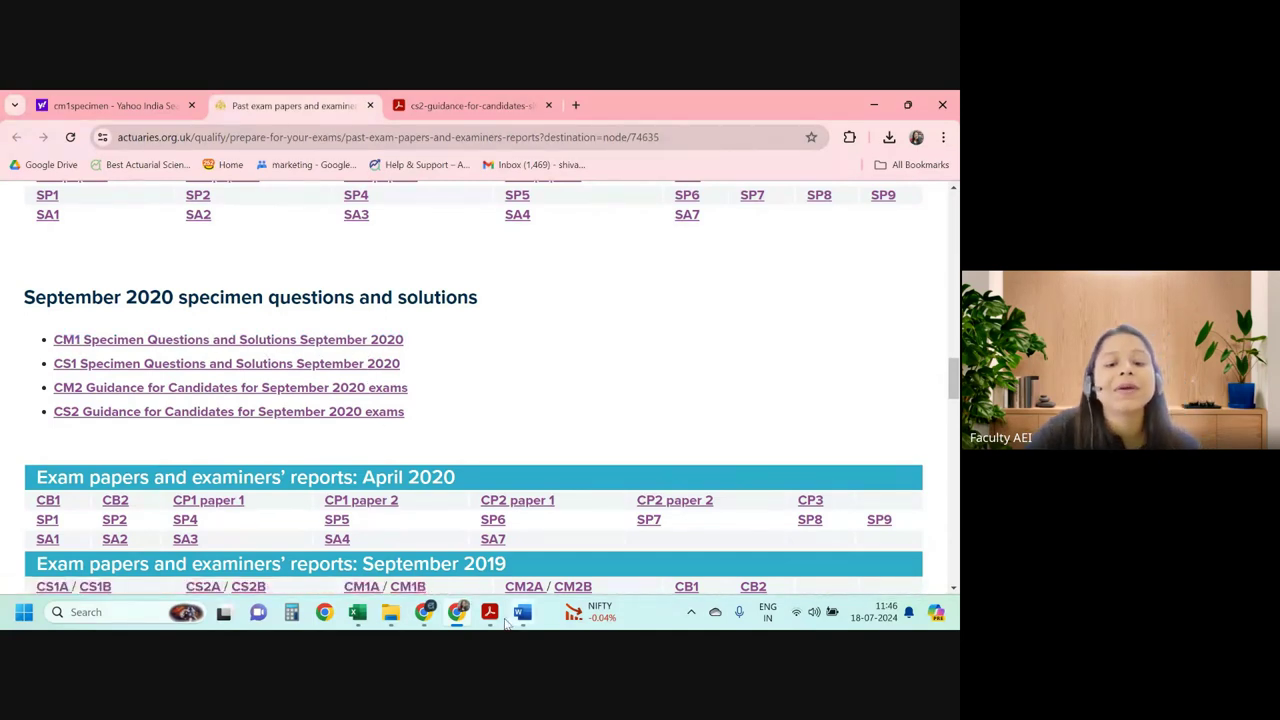
mouse_move(489, 612)
click(519, 531)
Point out Q1's 'Adapted from CM1 April 2019' note and its AM92 mortality basis.
scroll(384, 480, down, 5)
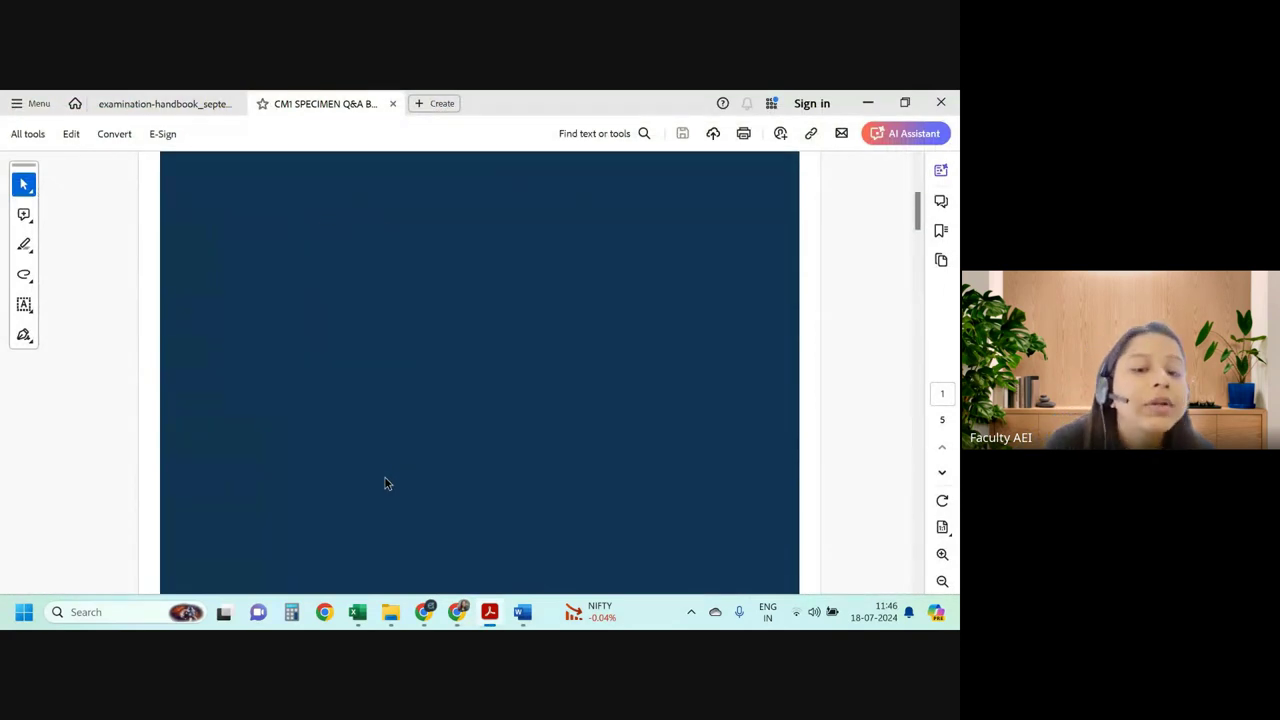
scroll(384, 484, down, 5)
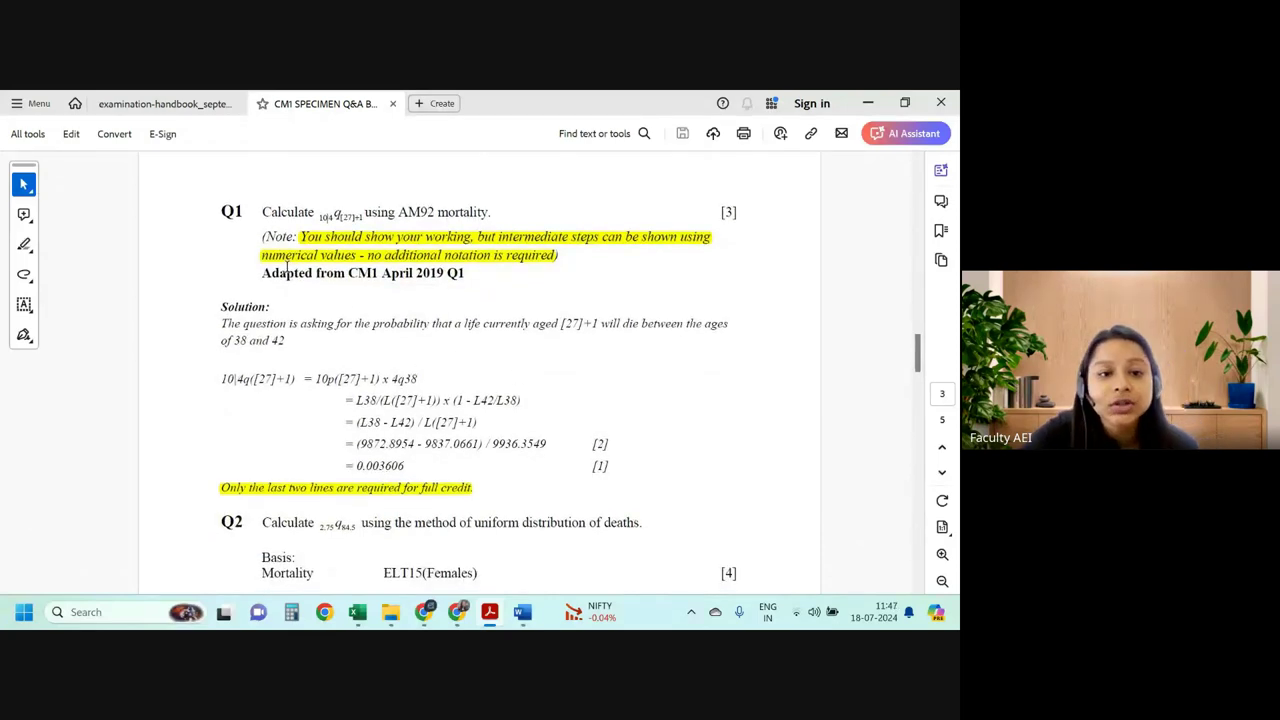
drag(287, 268, 440, 276)
click(378, 313)
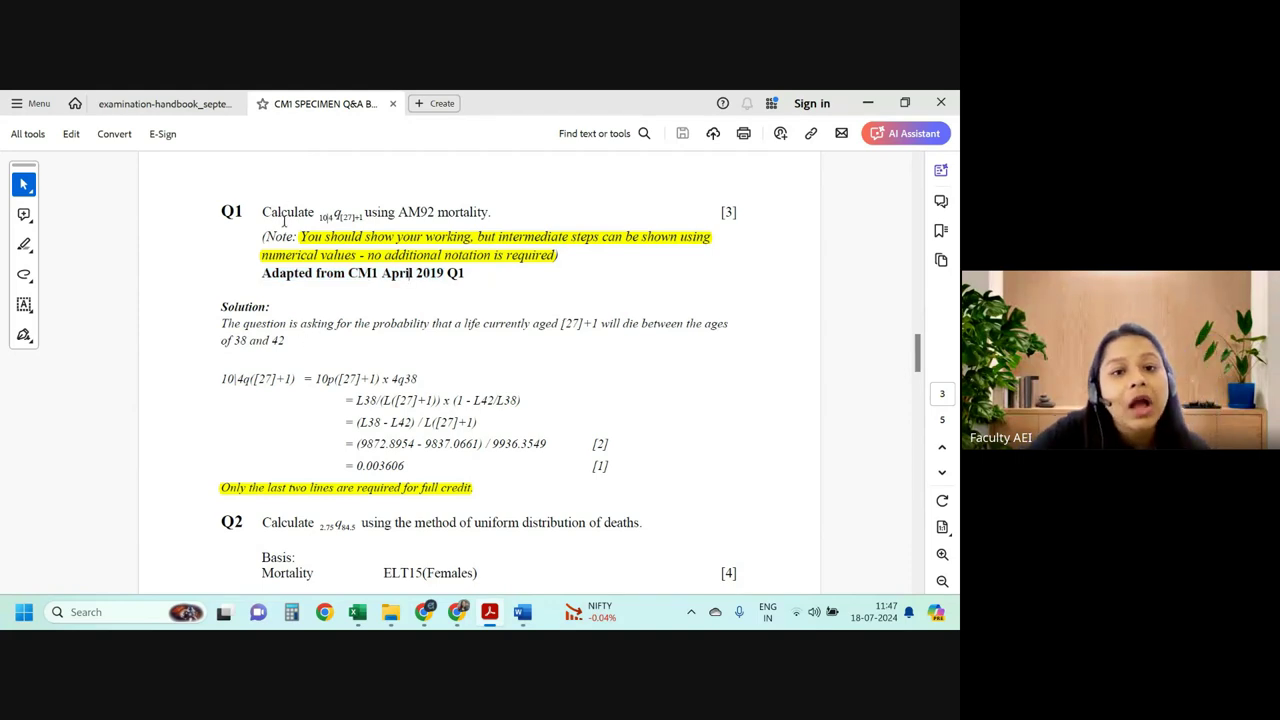
drag(310, 215, 488, 213)
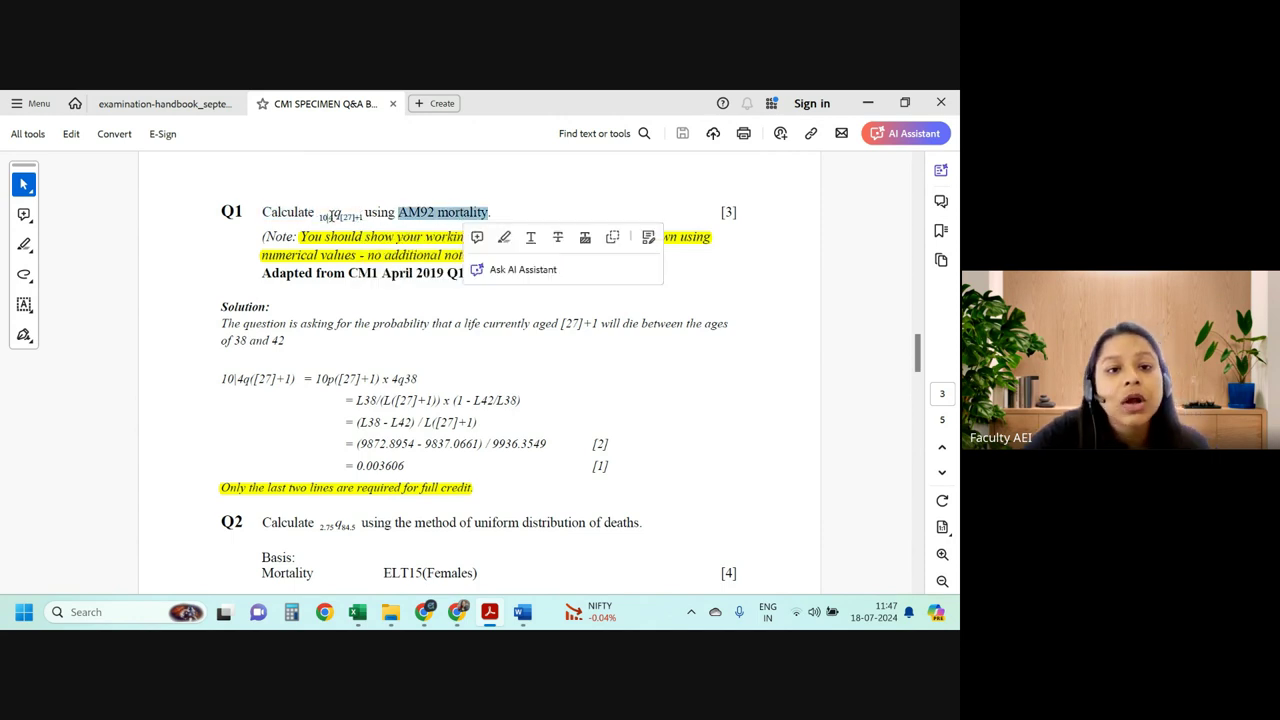
Select the worked equation lines of the Q1 solution giving 0.003606.
ctrl+scroll(362, 351, up, 2)
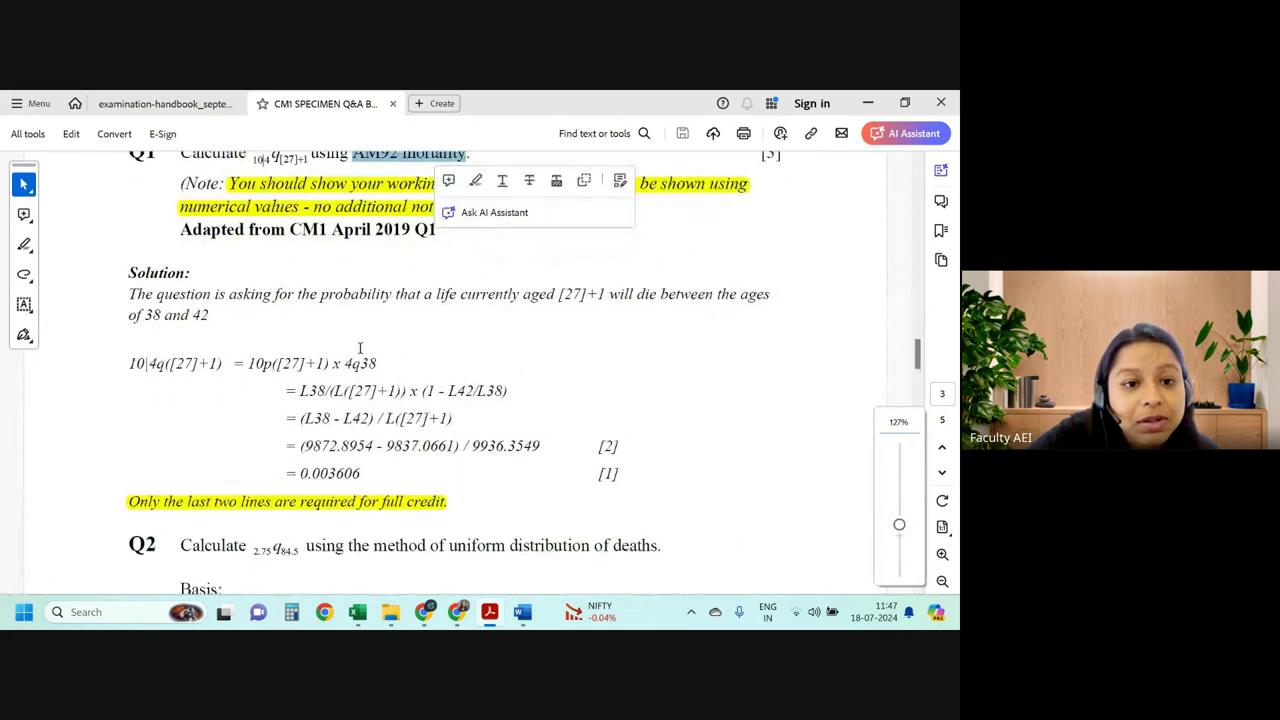
scroll(253, 397, up, 1)
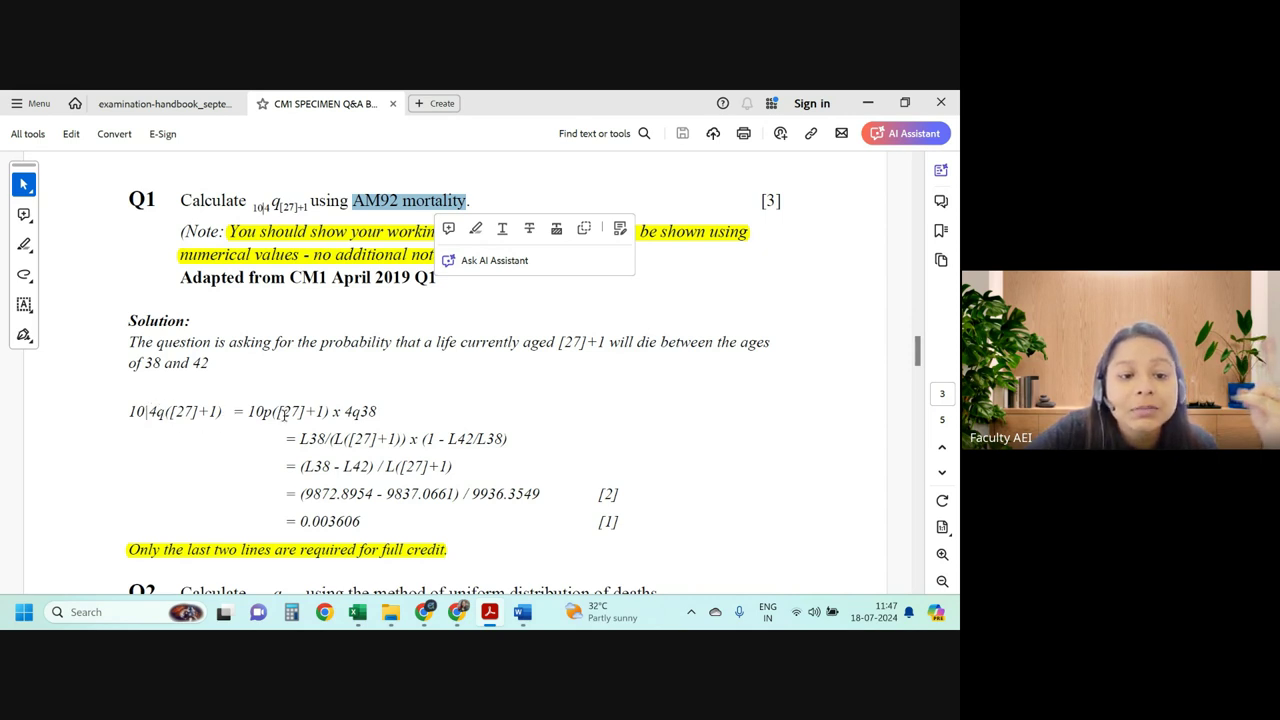
drag(250, 412, 395, 521)
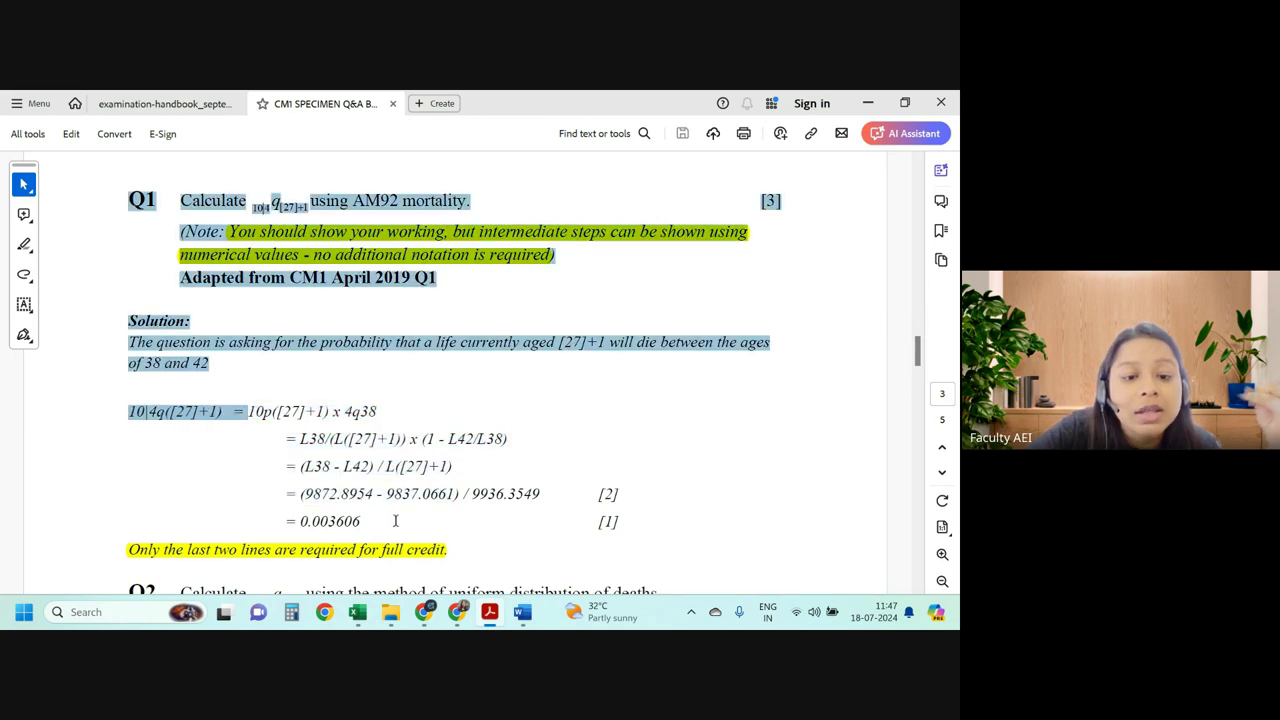
click(333, 428)
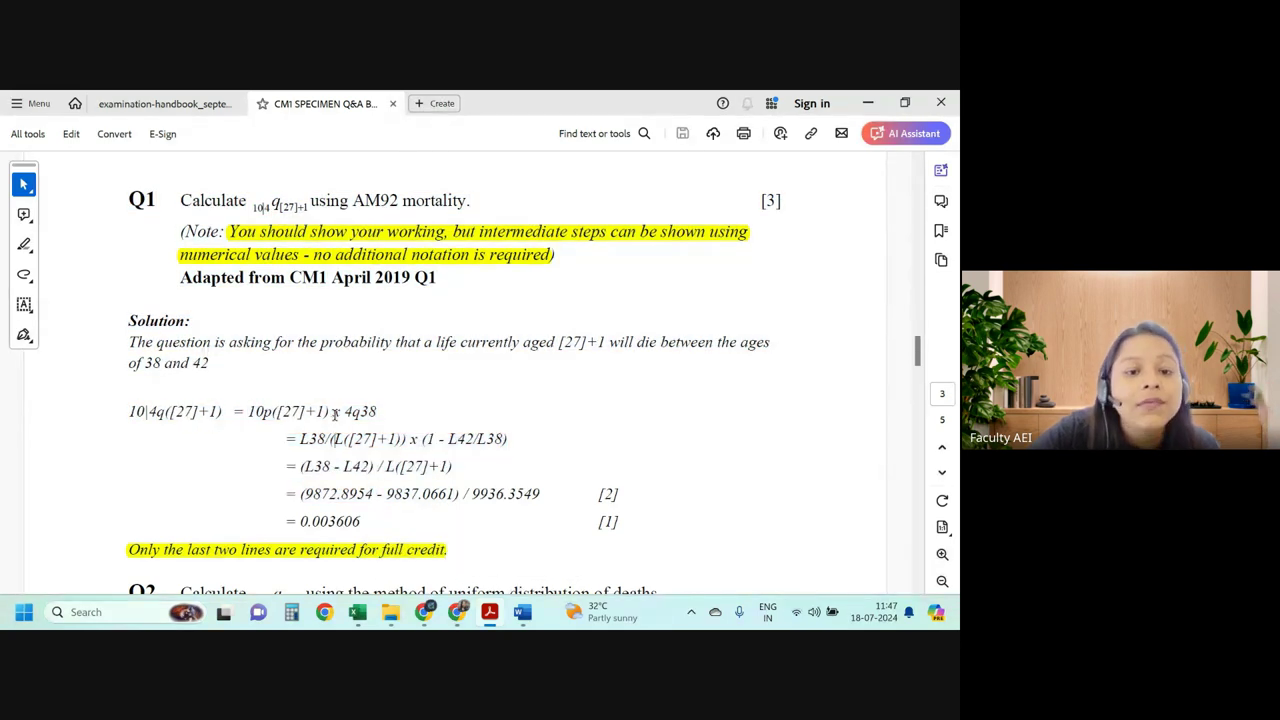
double_click(336, 413)
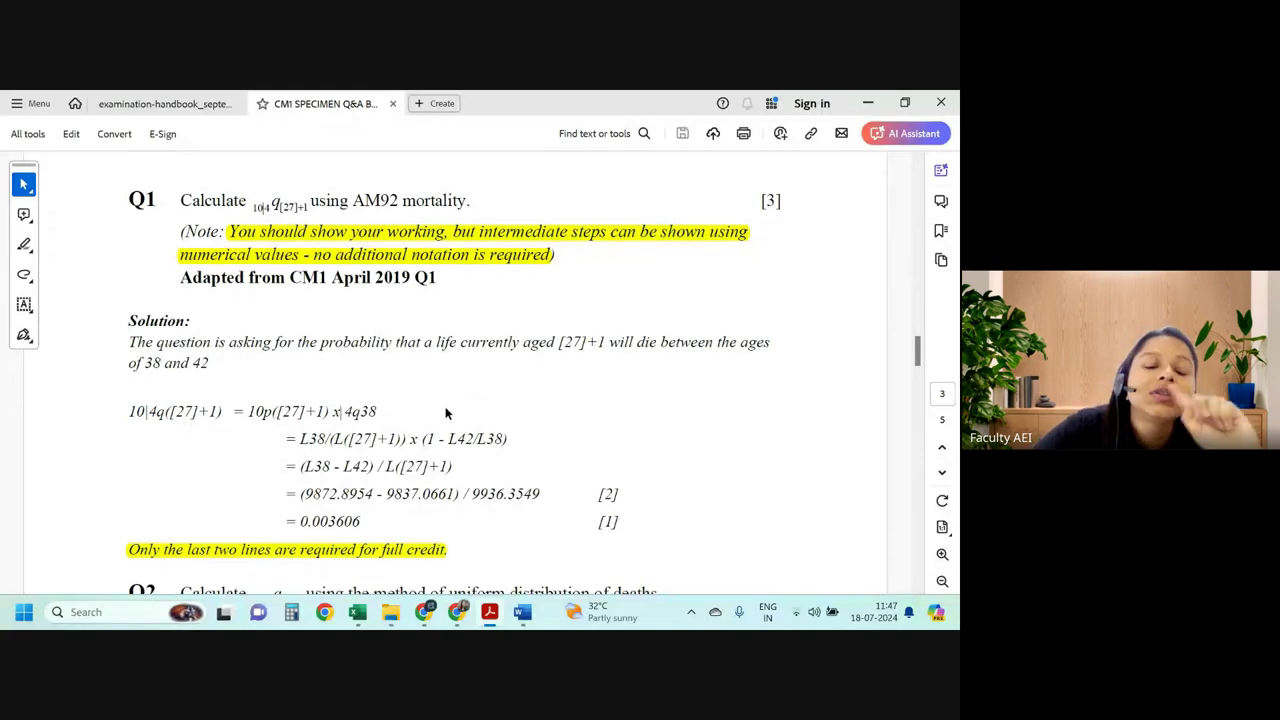
scroll(447, 416, down, 1)
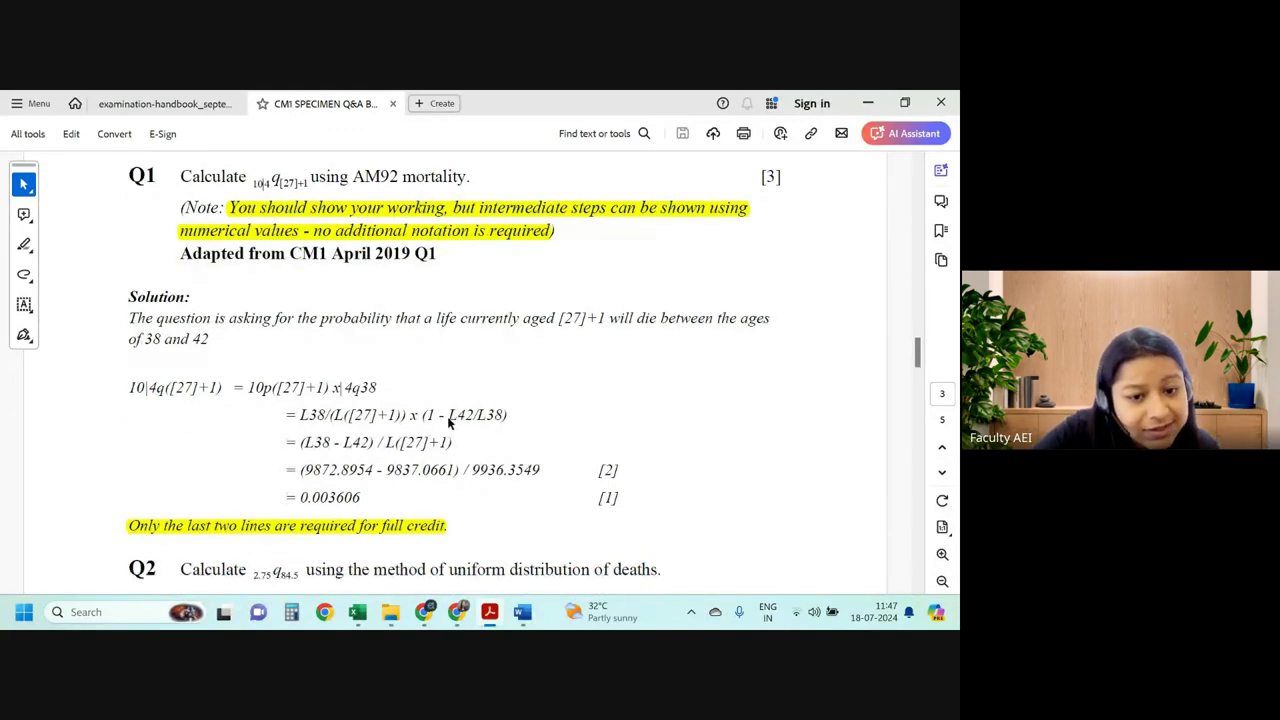
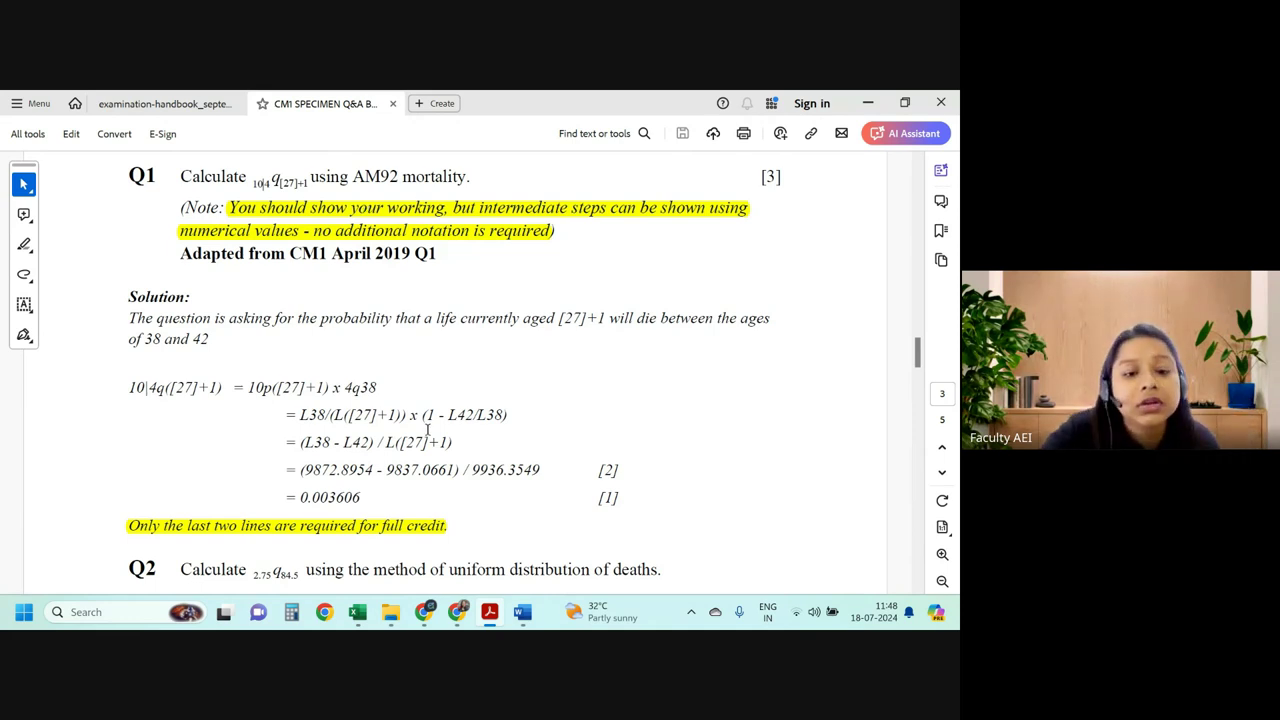
Read the CM1 specimen solutions in Acrobat from Q1 down to the Q4 answer of P = $643.06.
drag(301, 442, 452, 442)
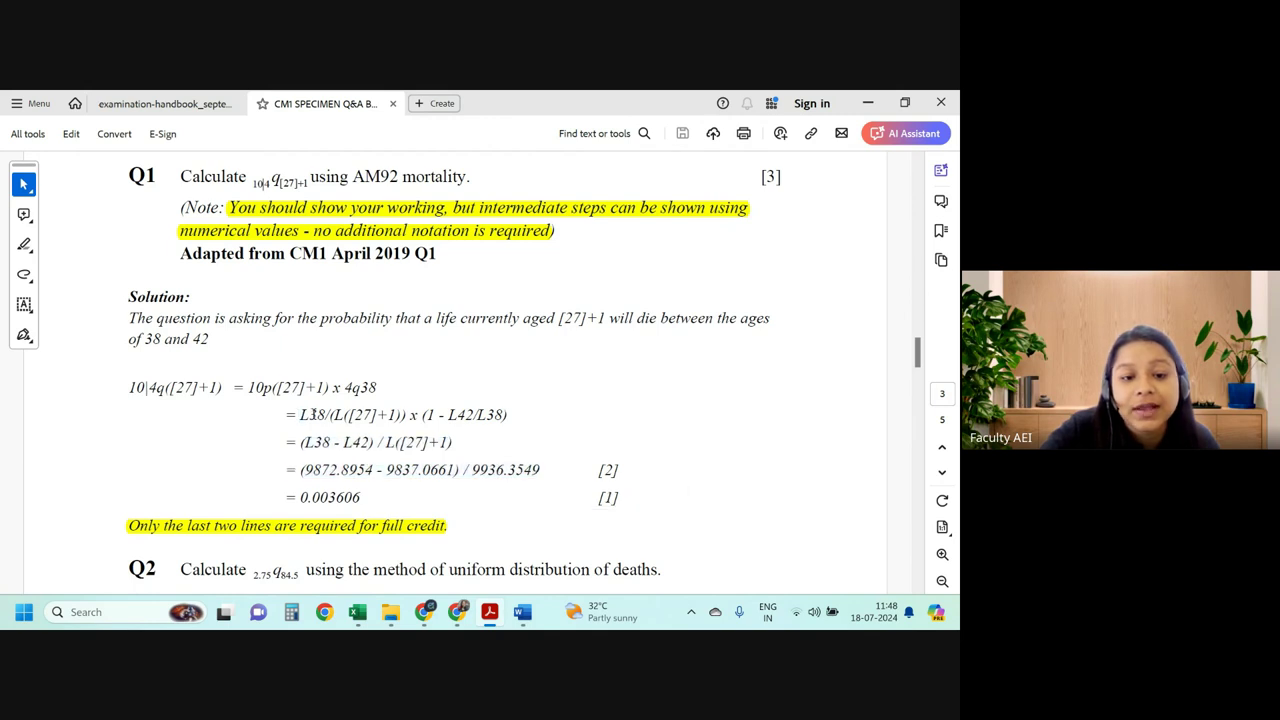
drag(299, 414, 506, 414)
scroll(487, 367, down, 3)
scroll(487, 367, down, 3)
scroll(487, 367, down, 3)
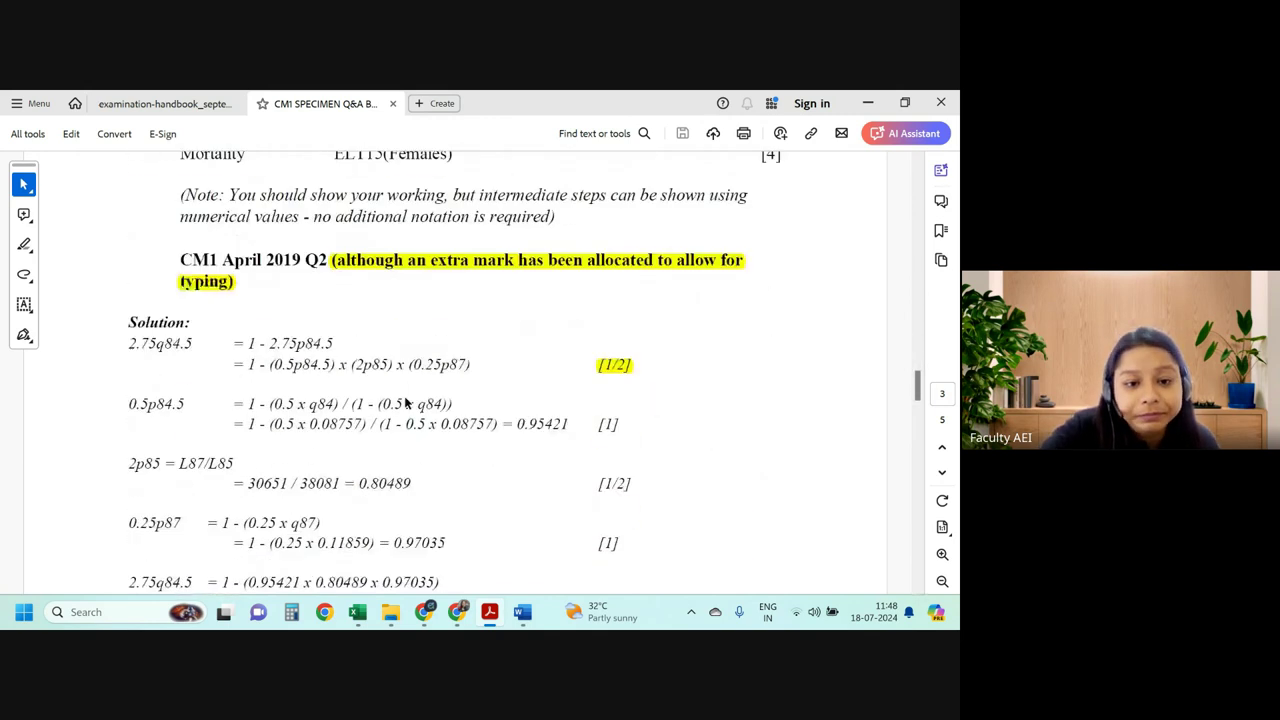
scroll(287, 272, down, 1)
scroll(287, 272, down, 1)
scroll(291, 366, down, 5)
scroll(295, 370, down, 6)
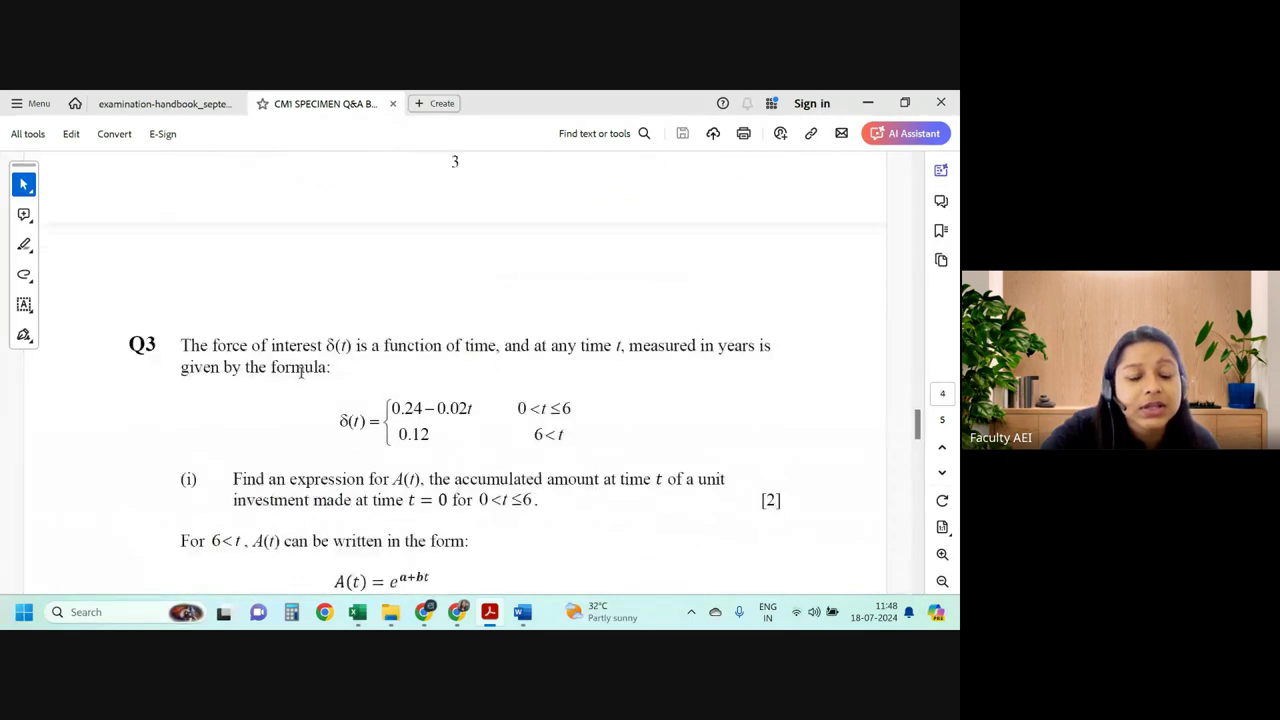
scroll(302, 373, down, 4)
scroll(357, 263, down, 3)
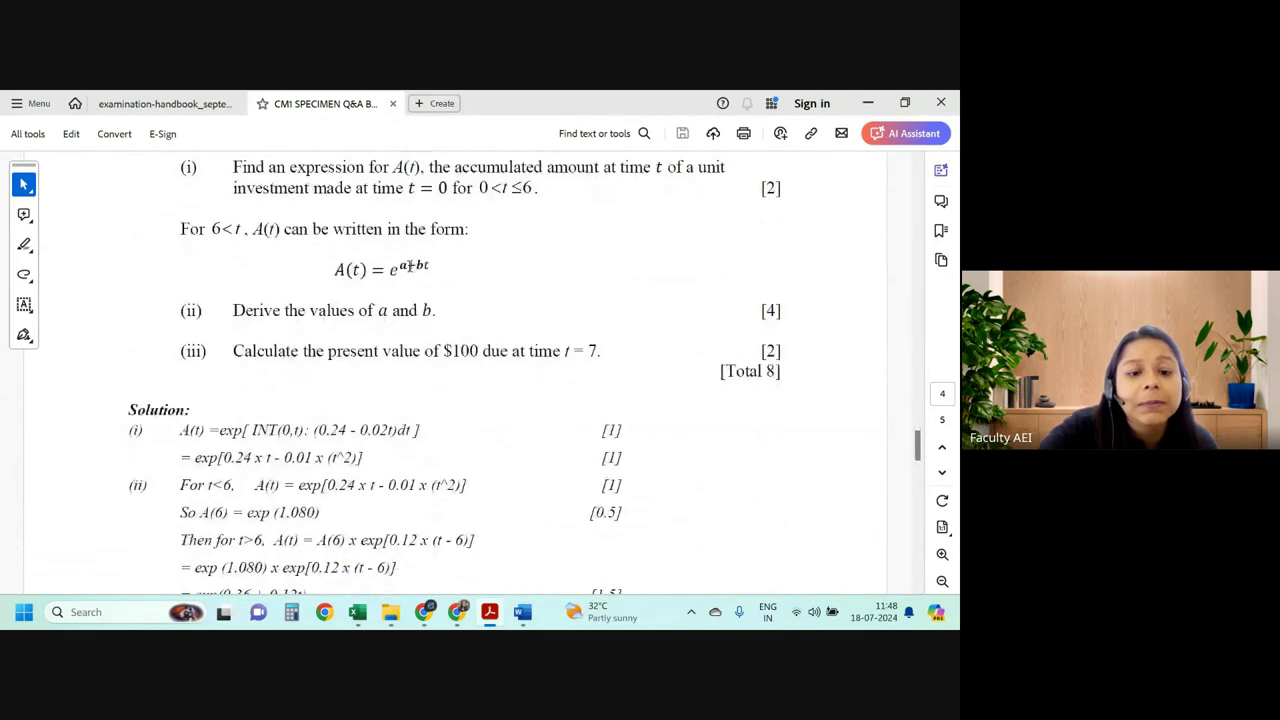
scroll(363, 267, down, 2)
scroll(369, 271, up, 2)
scroll(375, 275, up, 3)
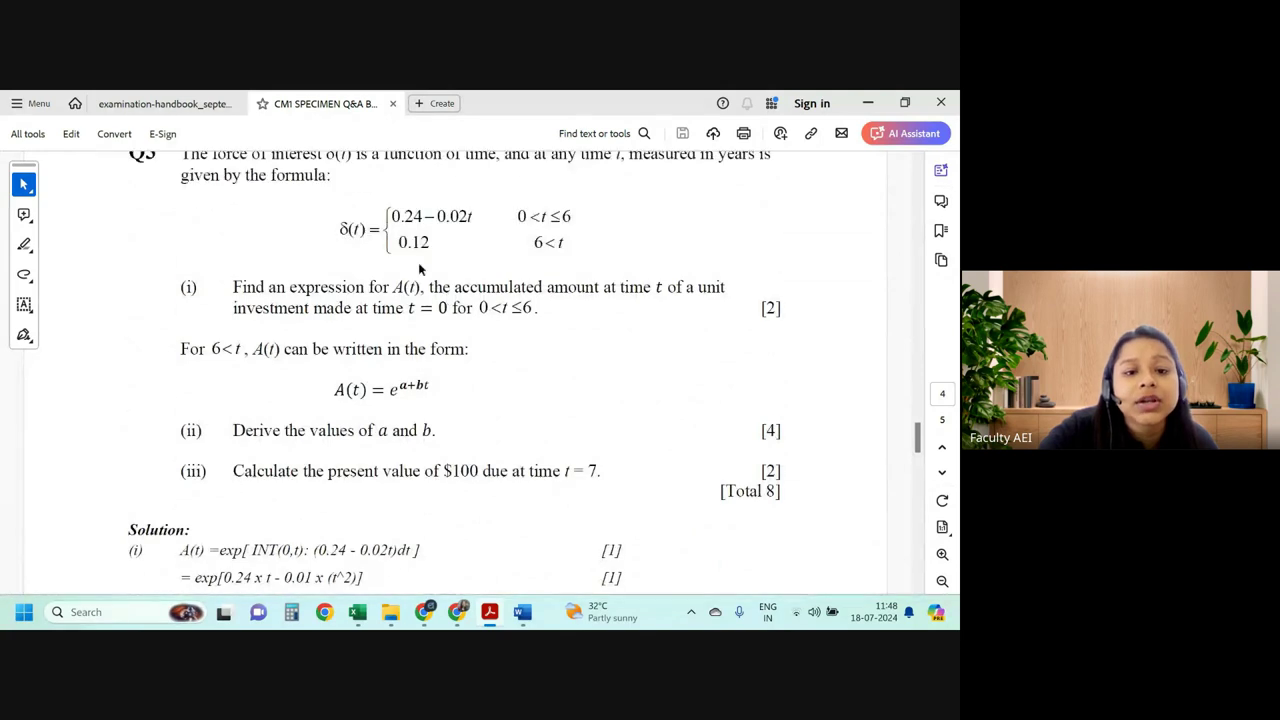
scroll(361, 329, down, 4)
scroll(347, 385, down, 2)
scroll(333, 442, down, 1)
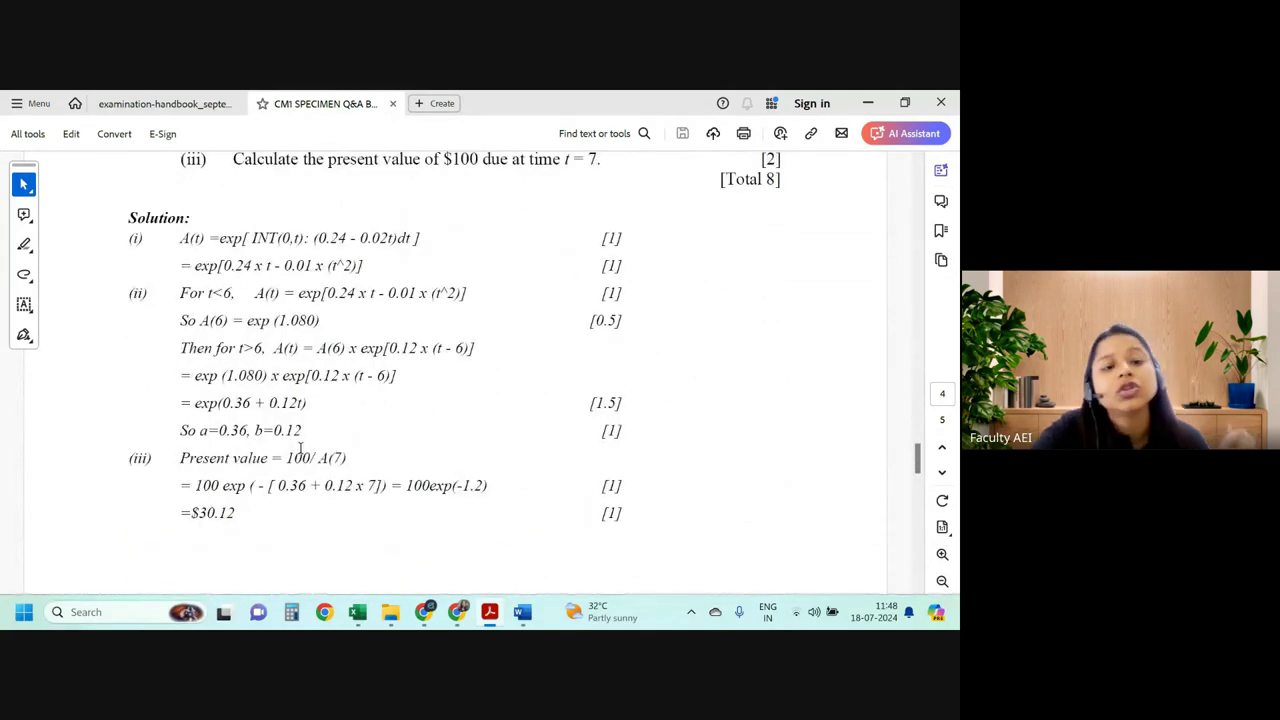
scroll(284, 506, down, 4)
scroll(287, 510, down, 4)
scroll(288, 511, down, 7)
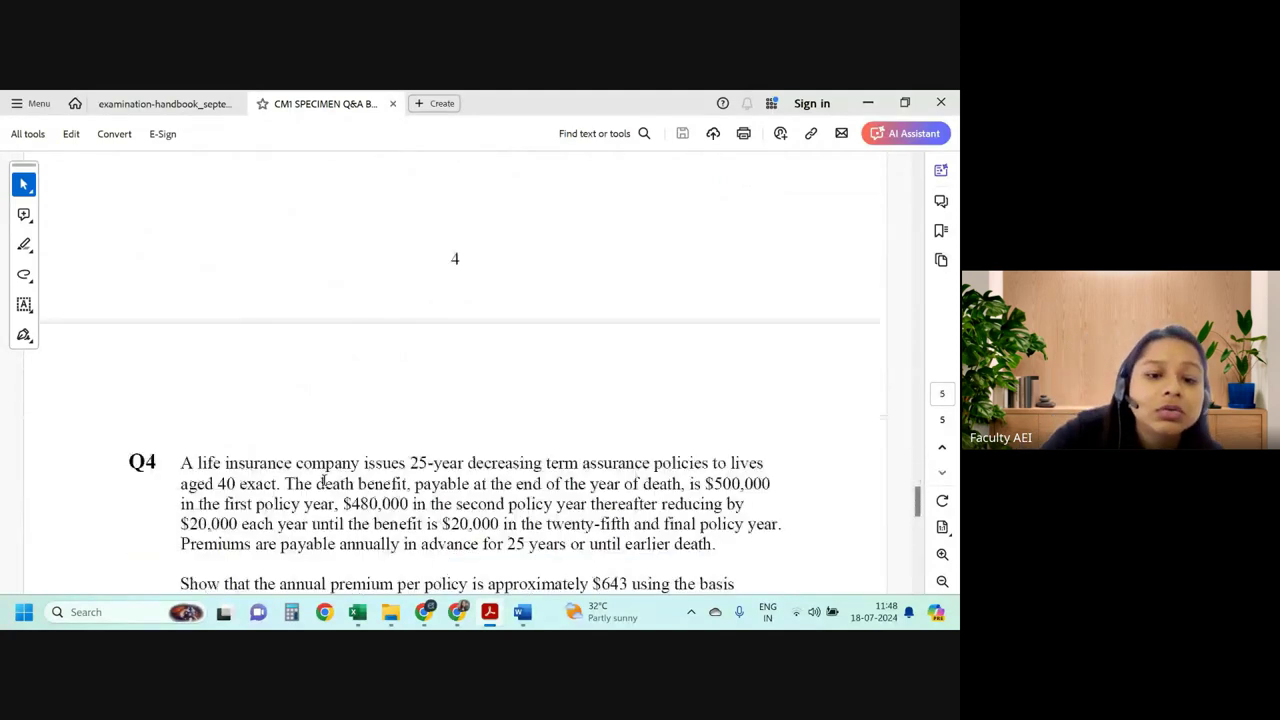
scroll(300, 505, down, 4)
scroll(312, 500, down, 3)
scroll(324, 494, down, 4)
scroll(334, 487, down, 5)
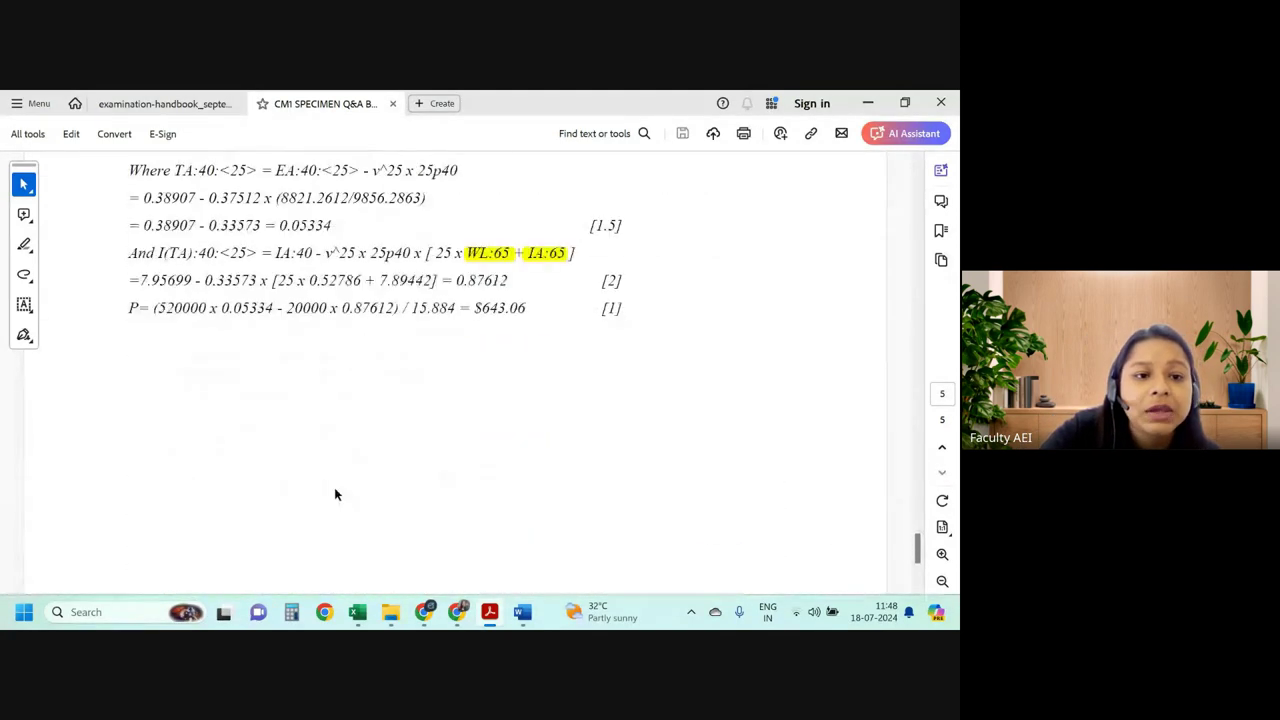
scroll(334, 487, down, 8)
scroll(336, 494, up, 10)
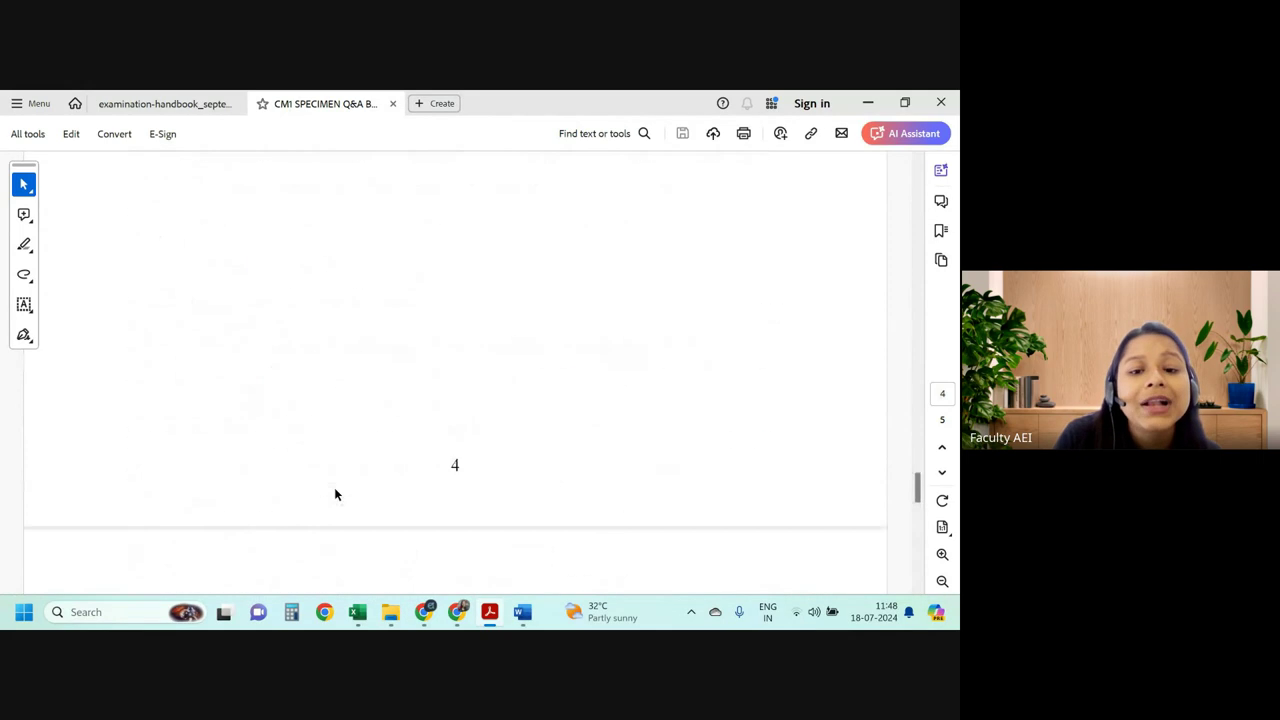
scroll(336, 494, down, 5)
scroll(336, 494, down, 3)
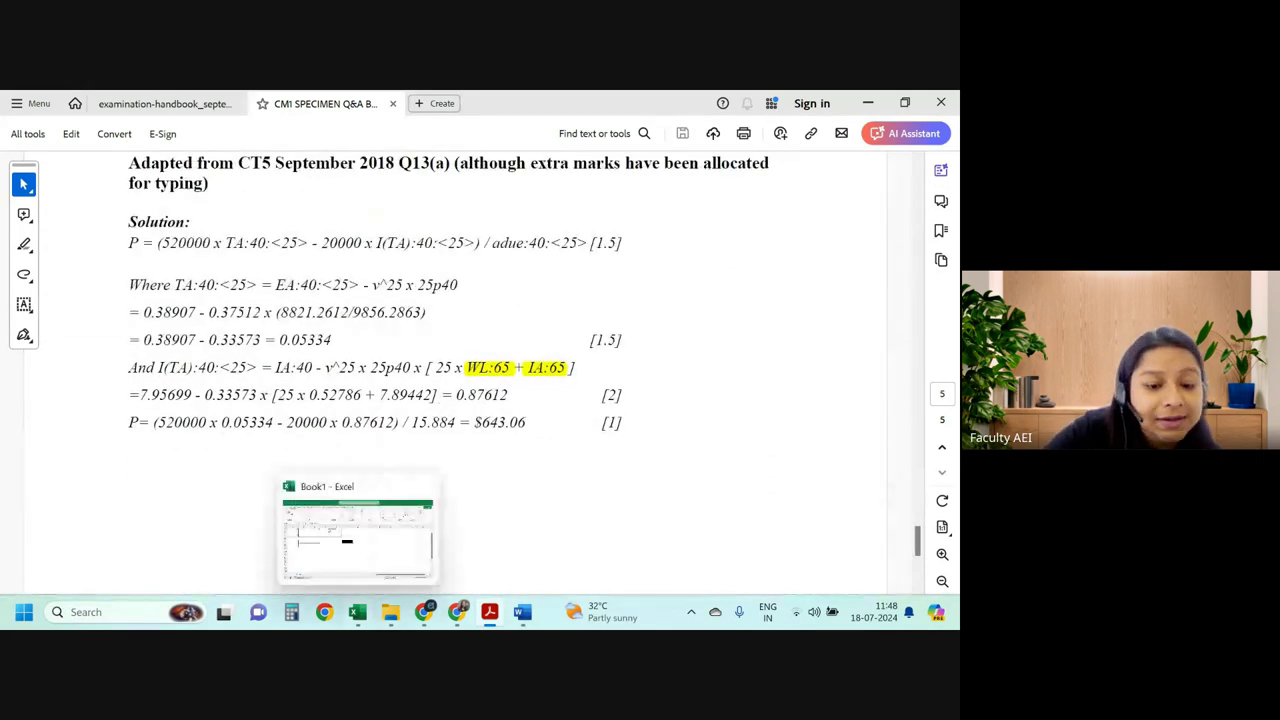
Bring up the Mathematical Typing folder, then return to the Book1 Excel workbook.
click(392, 612)
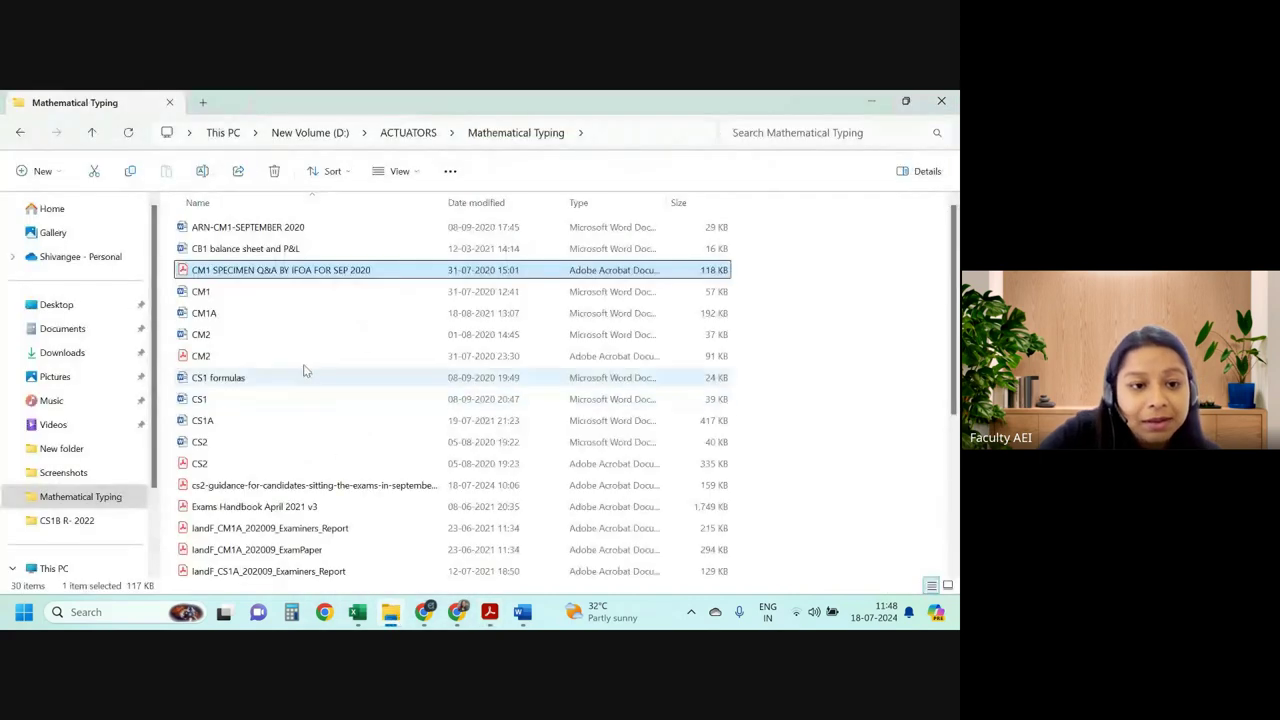
scroll(310, 400, down, 3)
scroll(313, 455, down, 2)
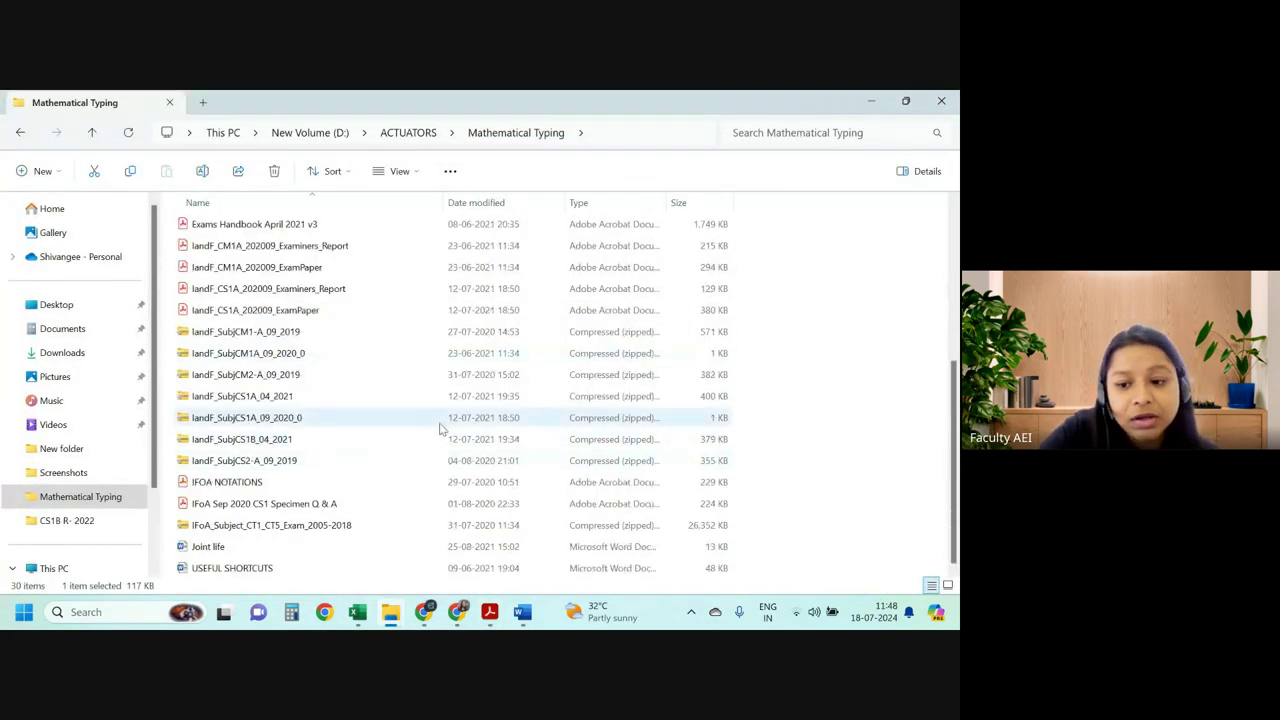
scroll(384, 433, up, 5)
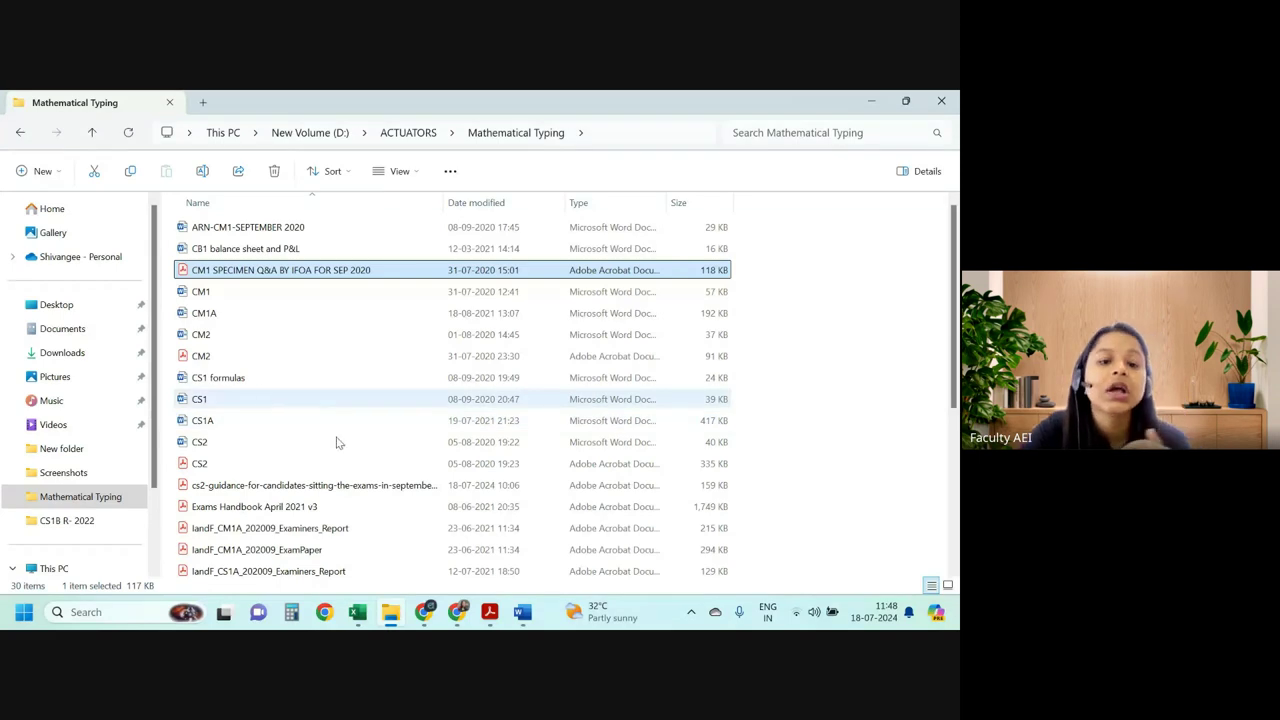
click(357, 612)
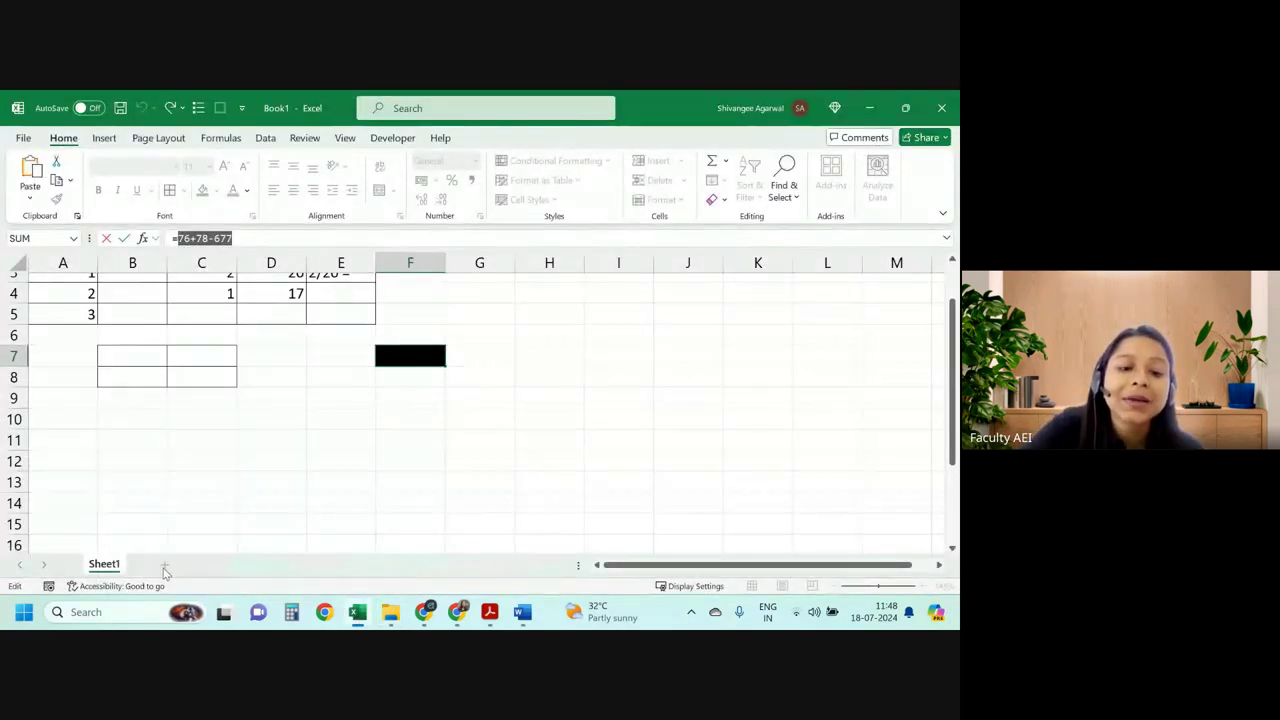
Discard the formula being edited in F7 and add a new blank sheet.
click(340, 440)
key(BackSpace)
key(BackSpace)
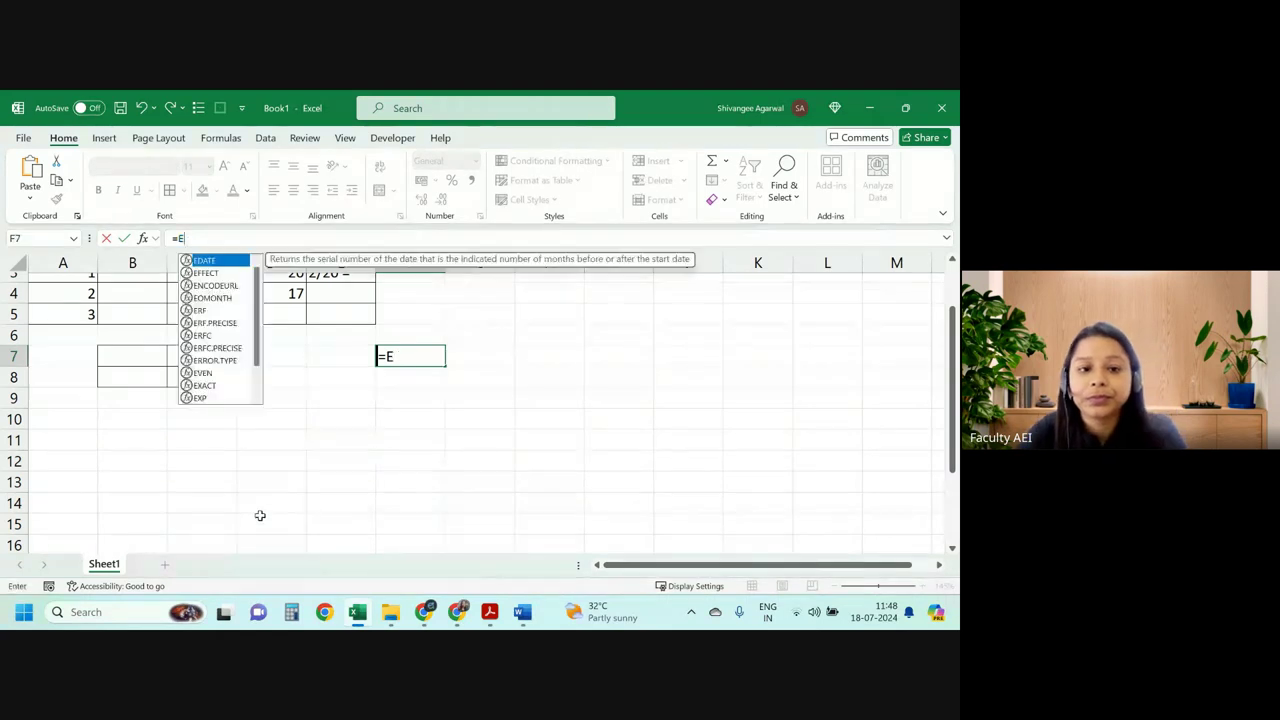
key(BackSpace)
key(BackSpace)
click(305, 498)
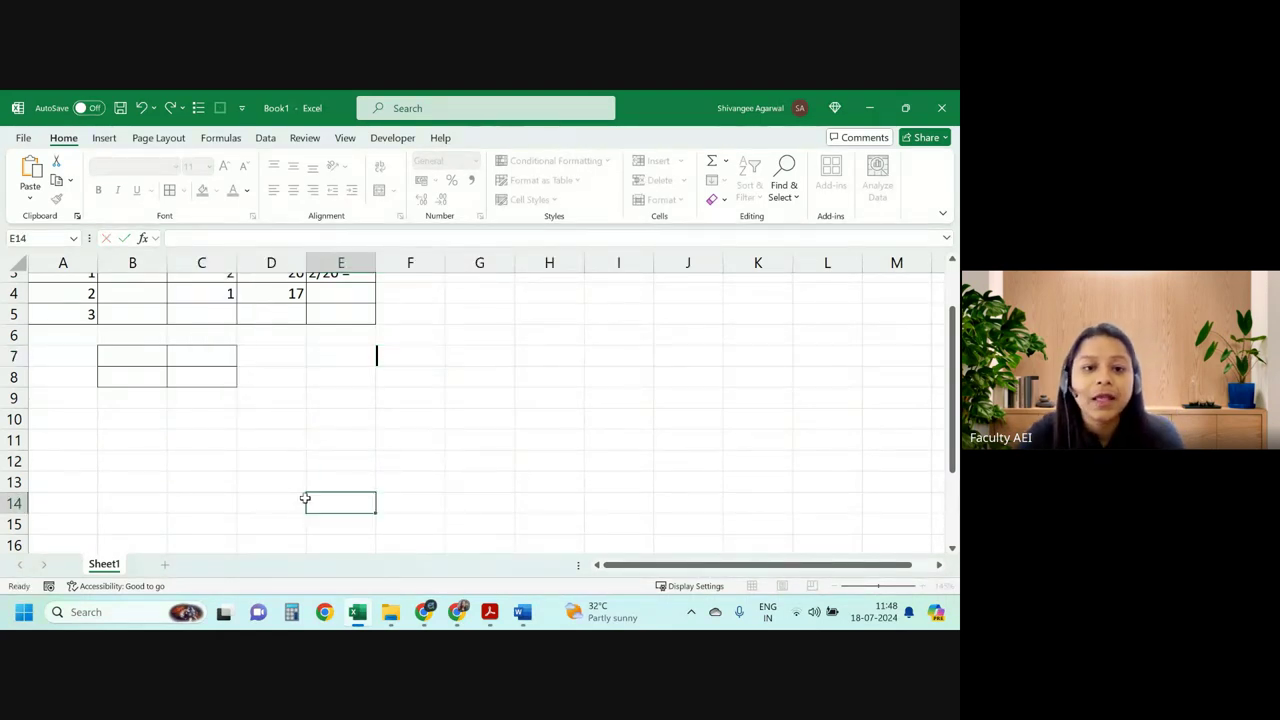
click(165, 565)
ctrl+scroll(240, 444, up, 3)
ctrl+scroll(249, 446, up, 2)
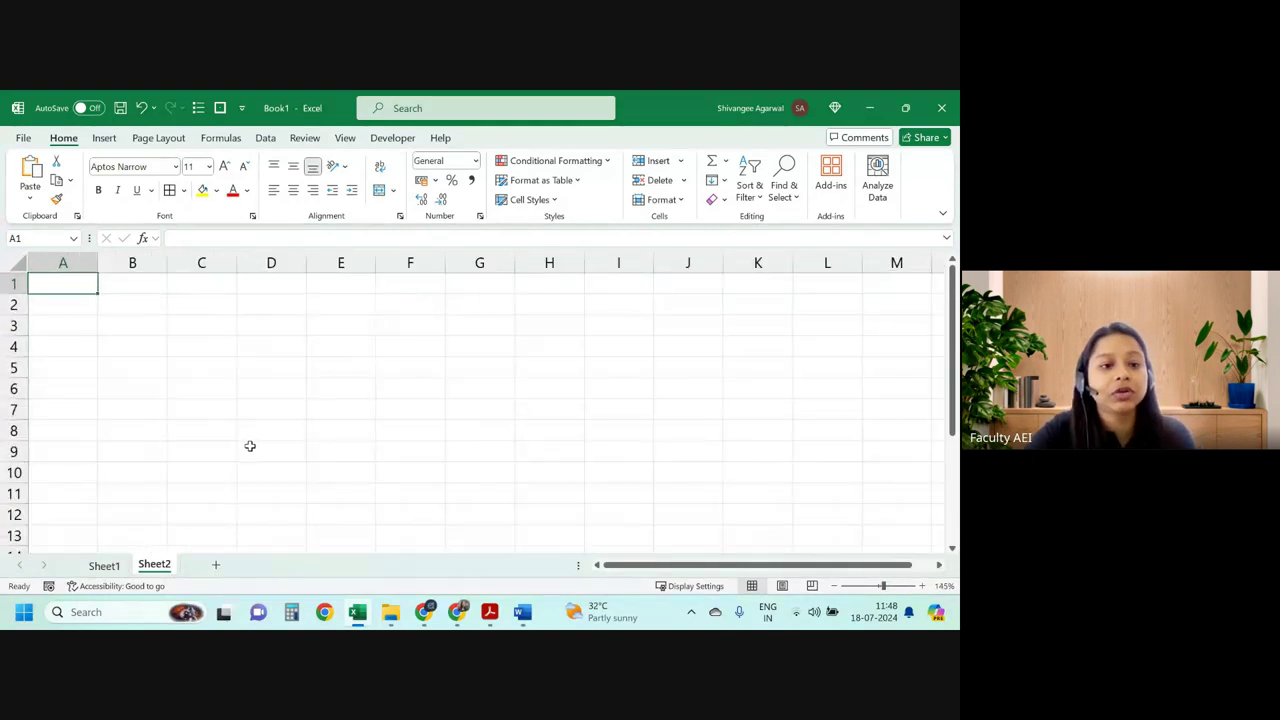
ctrl+scroll(179, 390, up, 1)
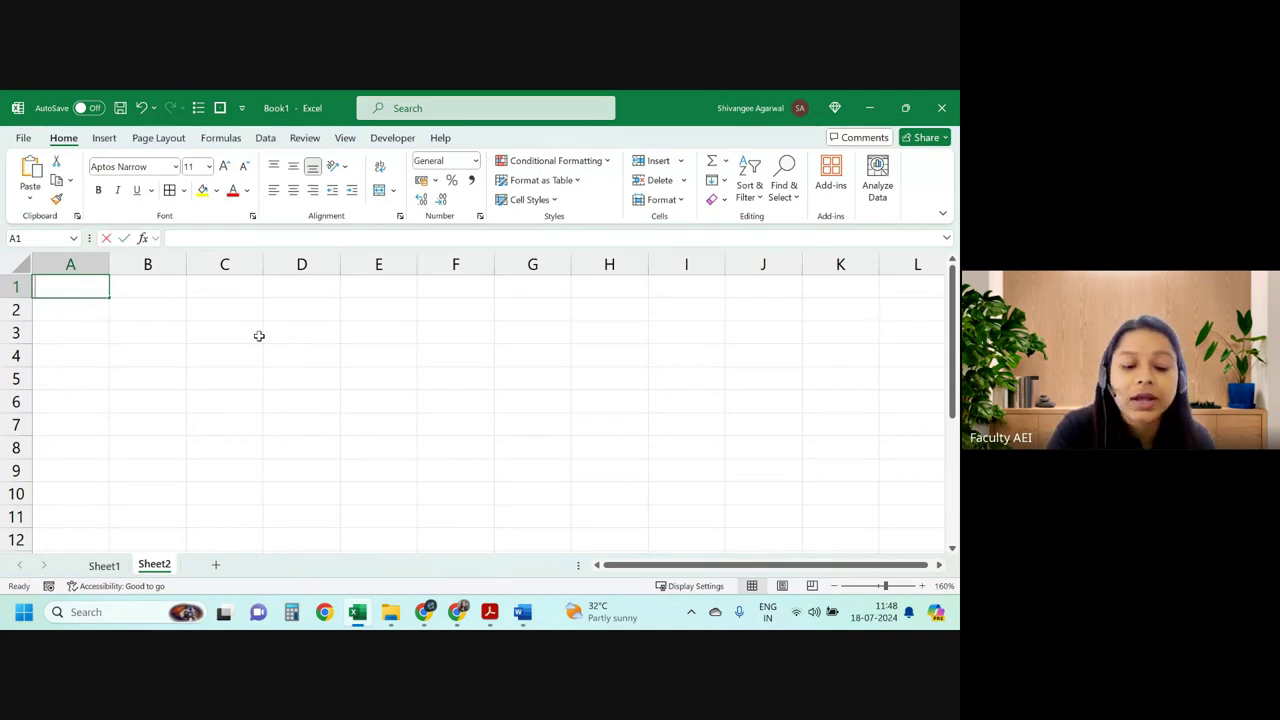
Enter the headings Years in A1 and Capital o/s in B1.
text(Time)
key(Tab)
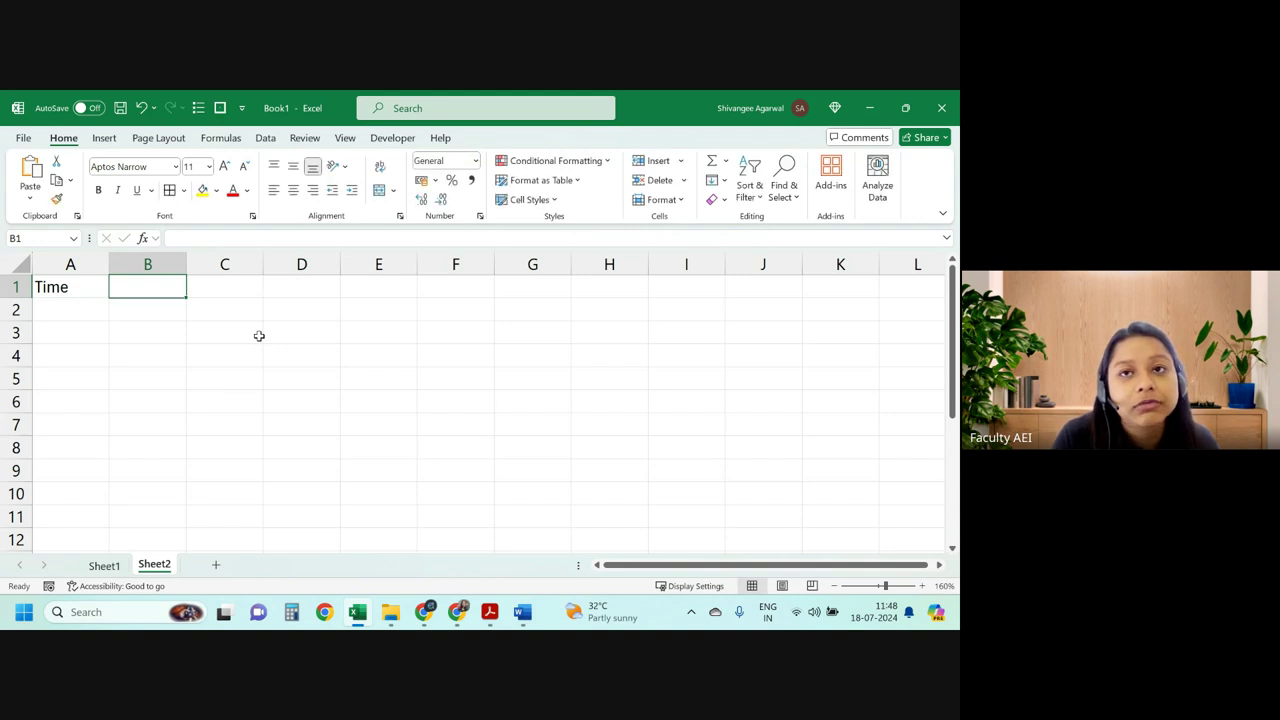
key(Left)
text(Yer)
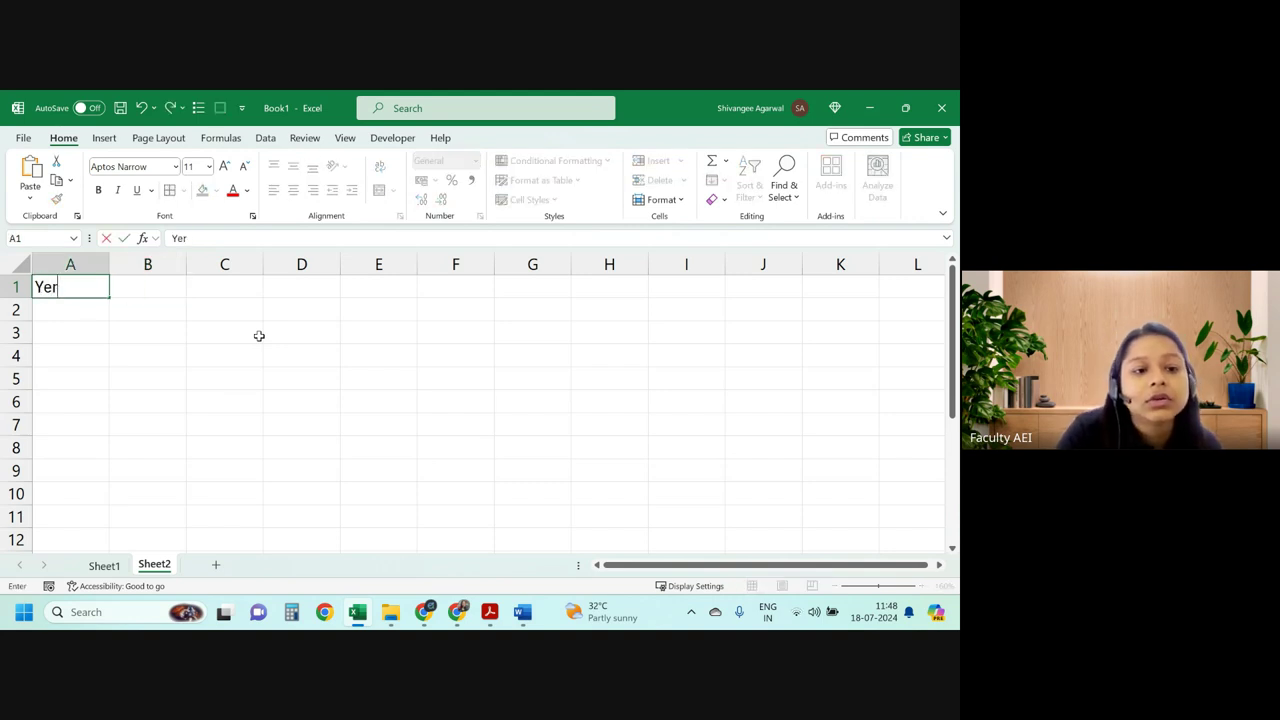
text(as)
key(Tab)
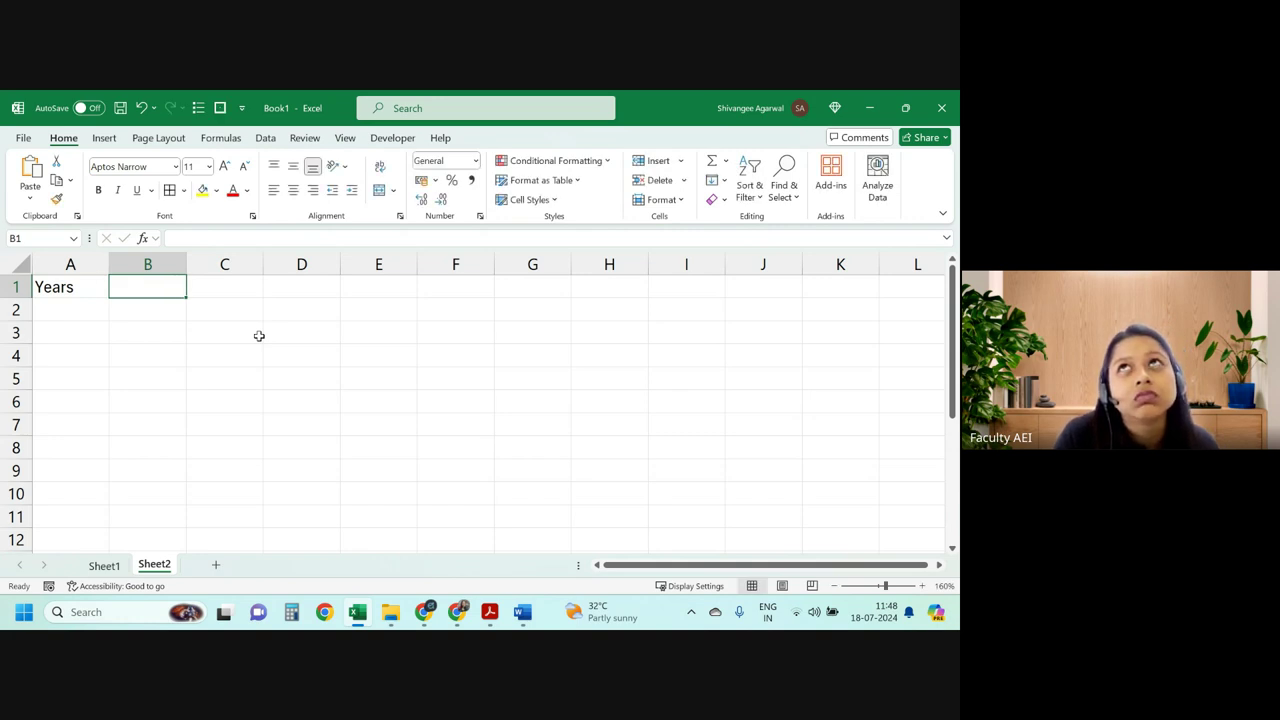
text(Capital o/s)
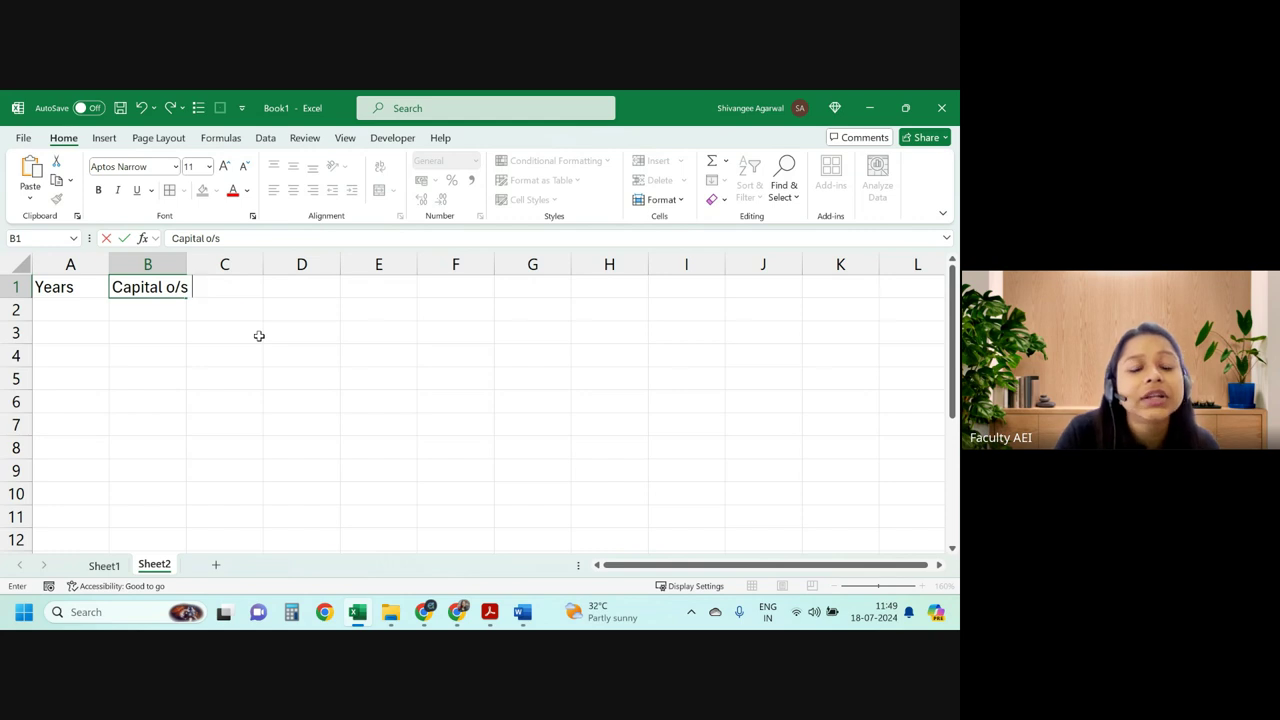
key(Tab)
text(R)
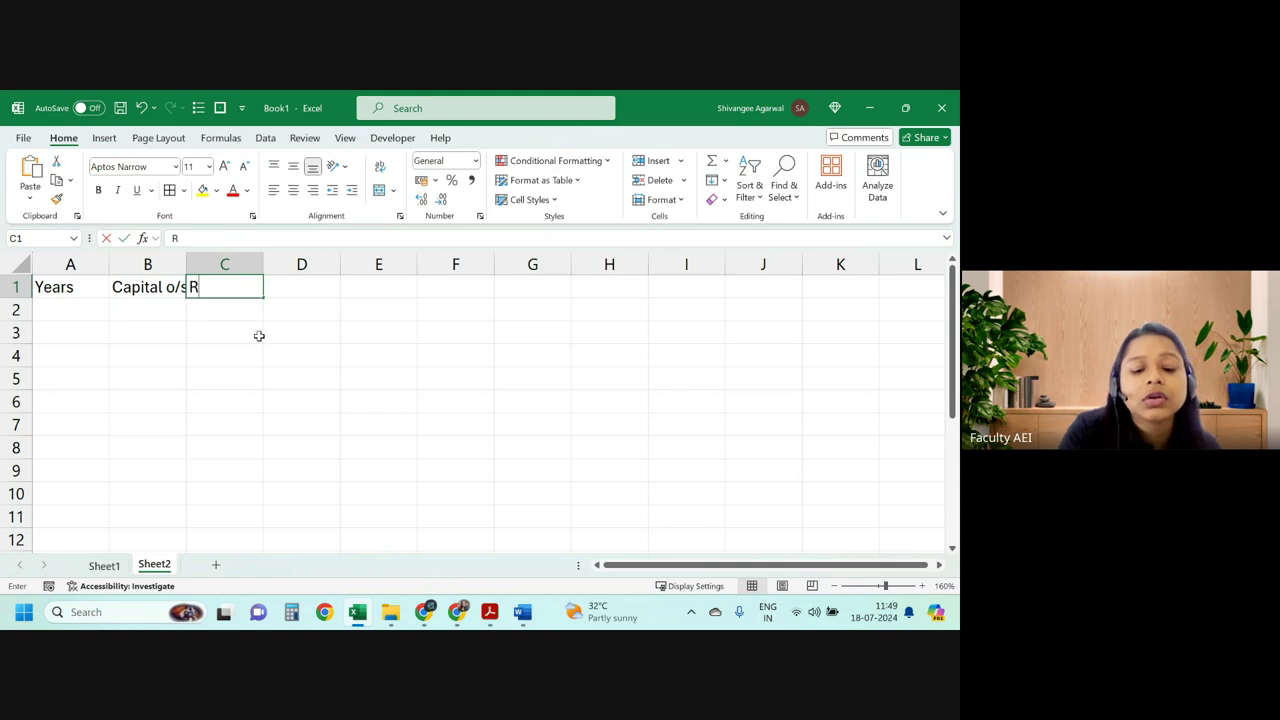
Enter the headings Repayment, Interest, Capital and Capital o/s at end in C1 to F1.
text(epayment)
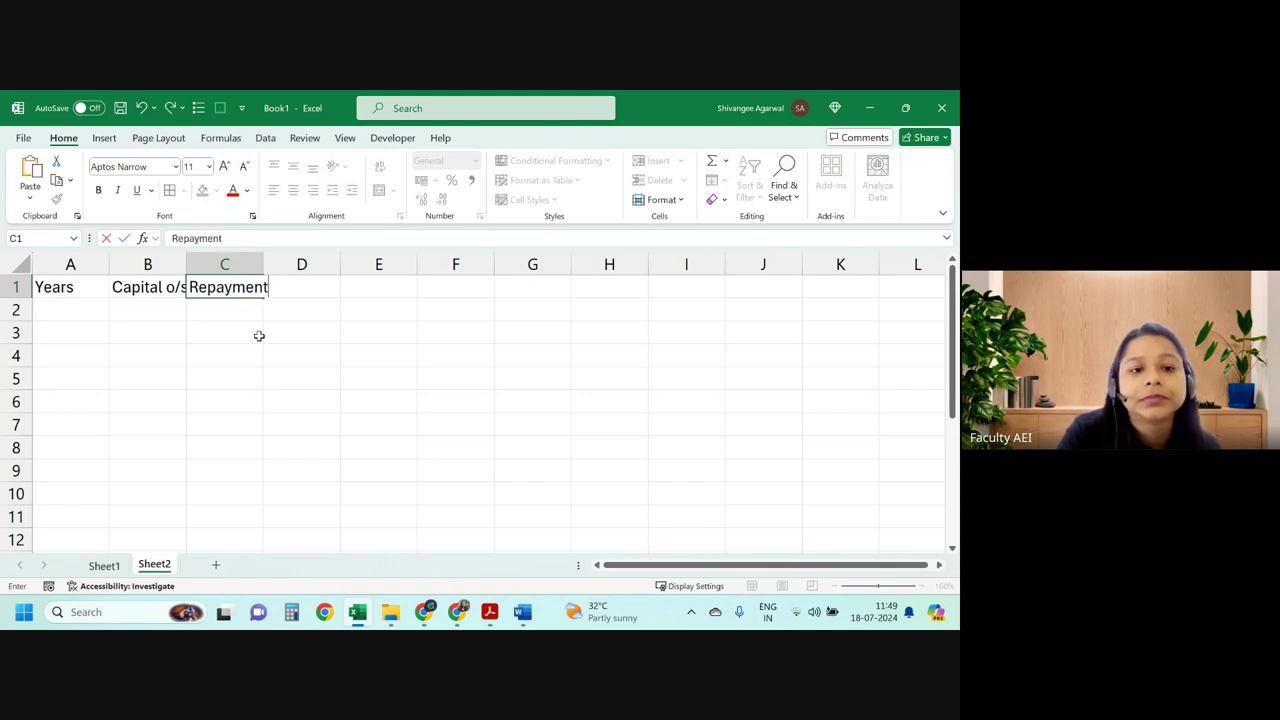
key(Tab)
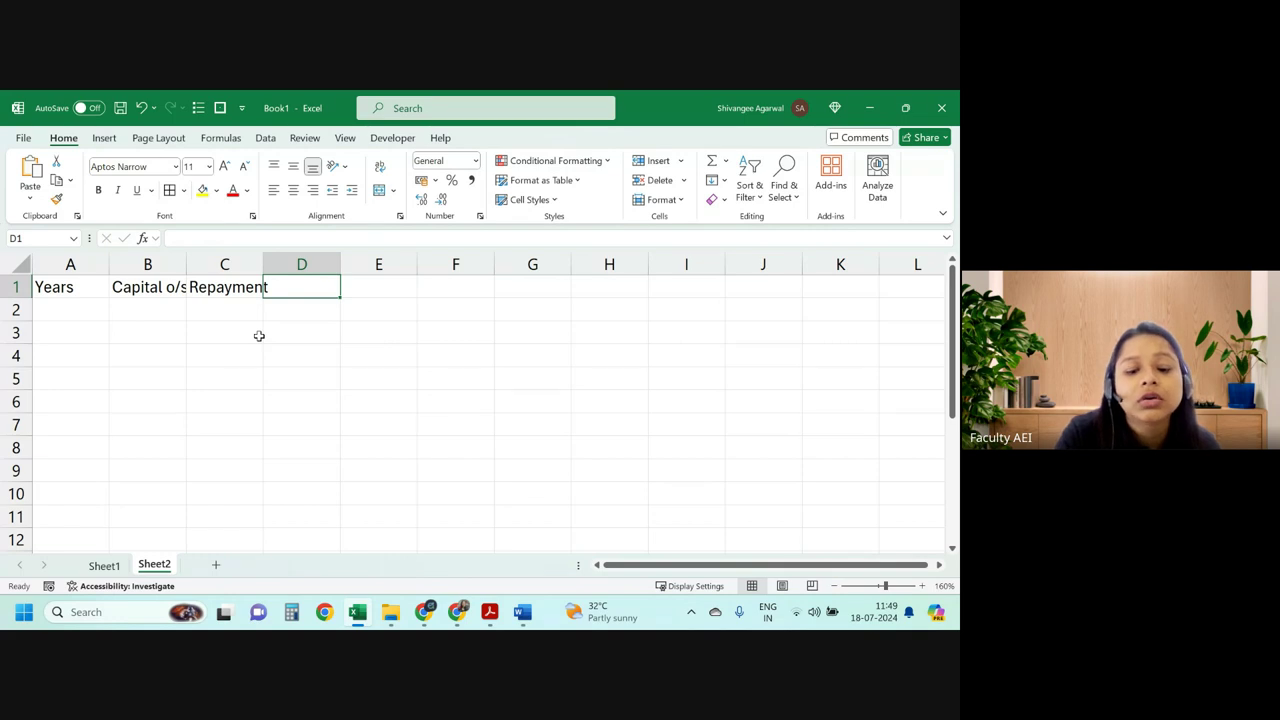
text(Interes)
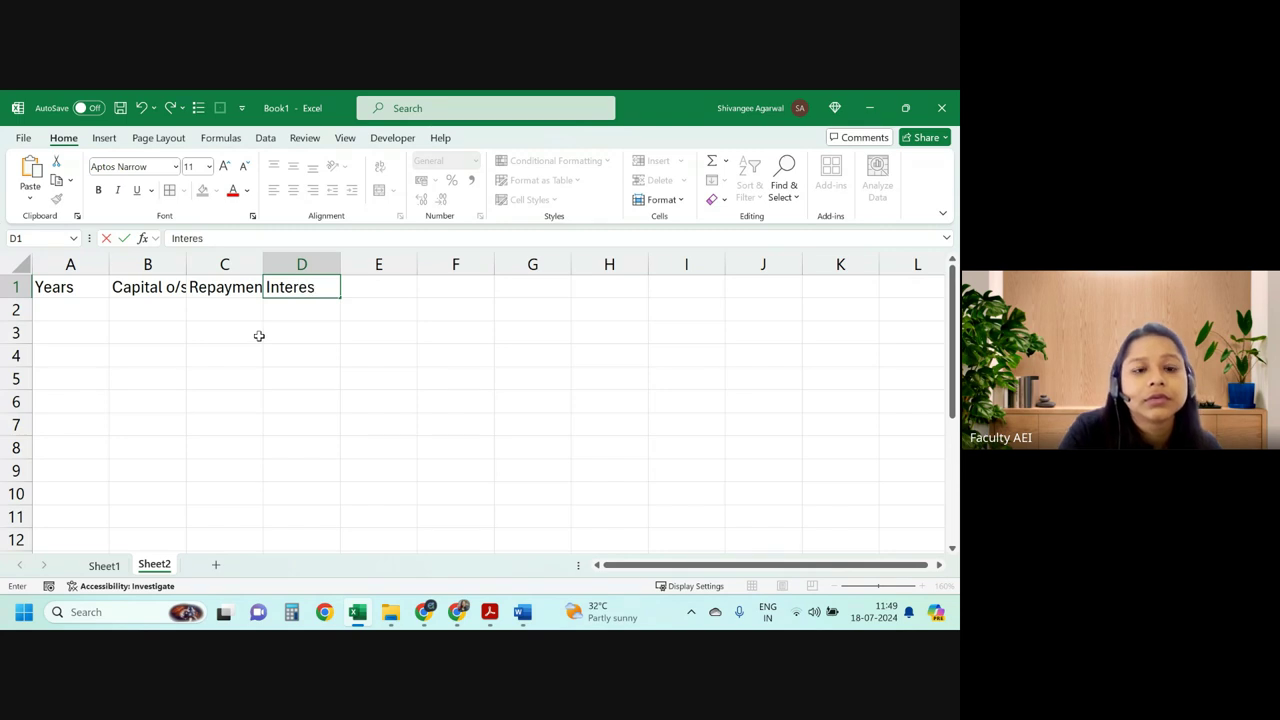
text(t)
key(Tab)
text(C)
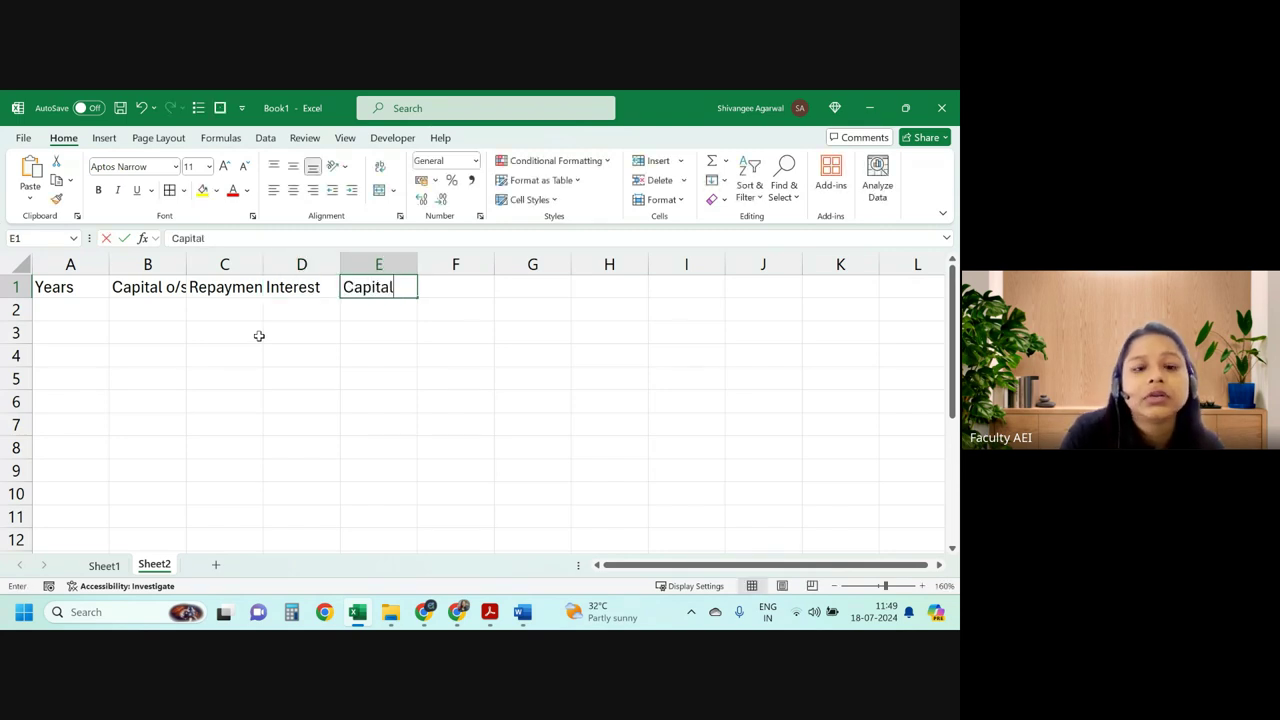
key(Tab)
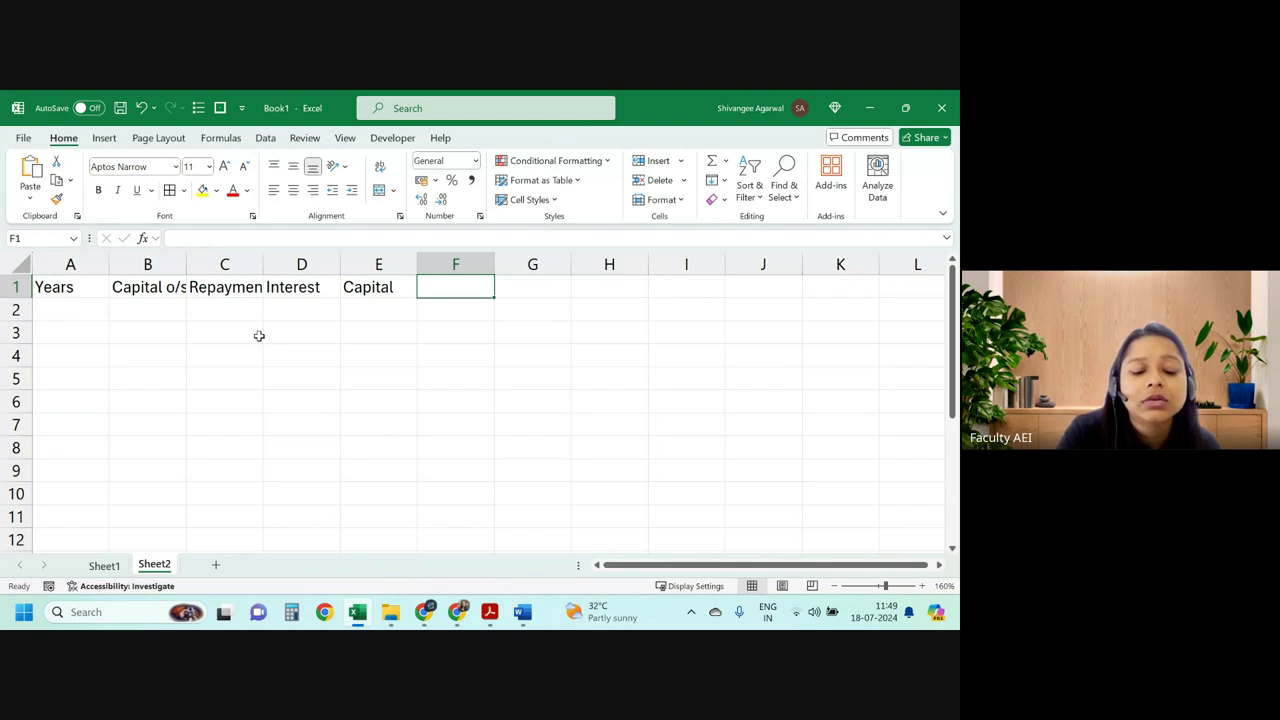
text(Capital o)
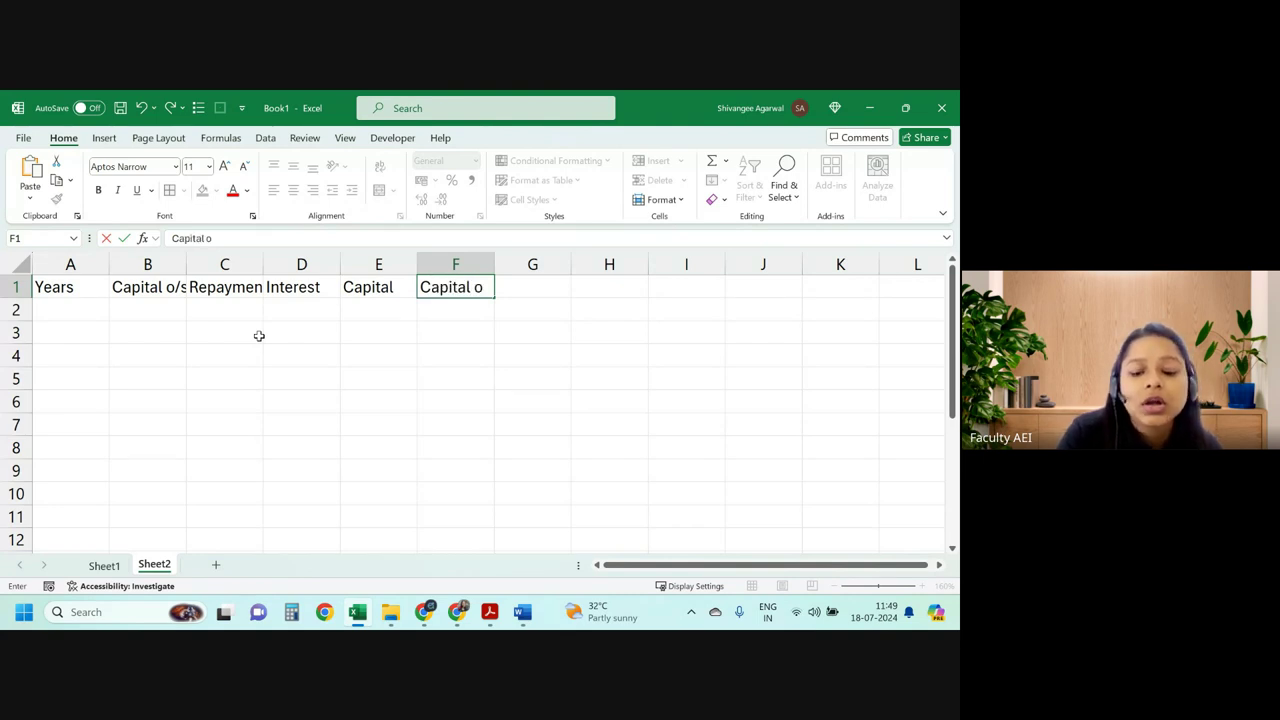
text(/s at e)
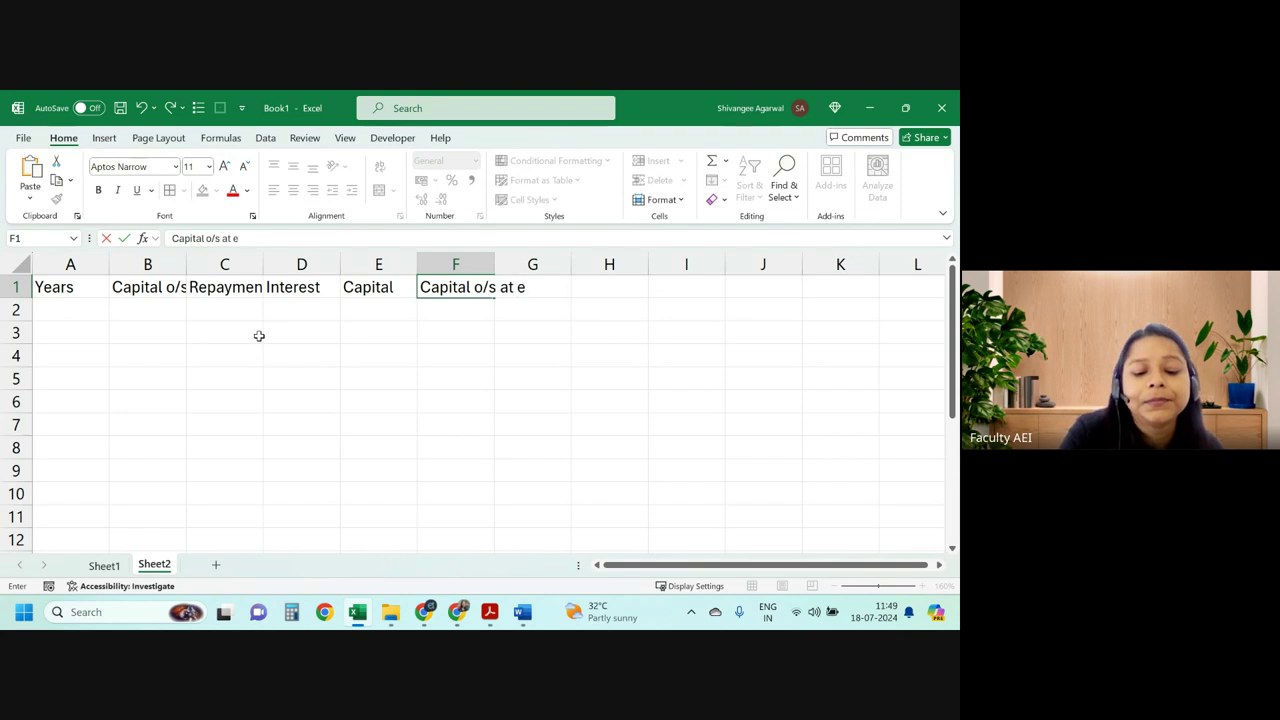
text(nd)
key(Return)
AutoFit the widths of columns A–G to their headers.
click(30, 288)
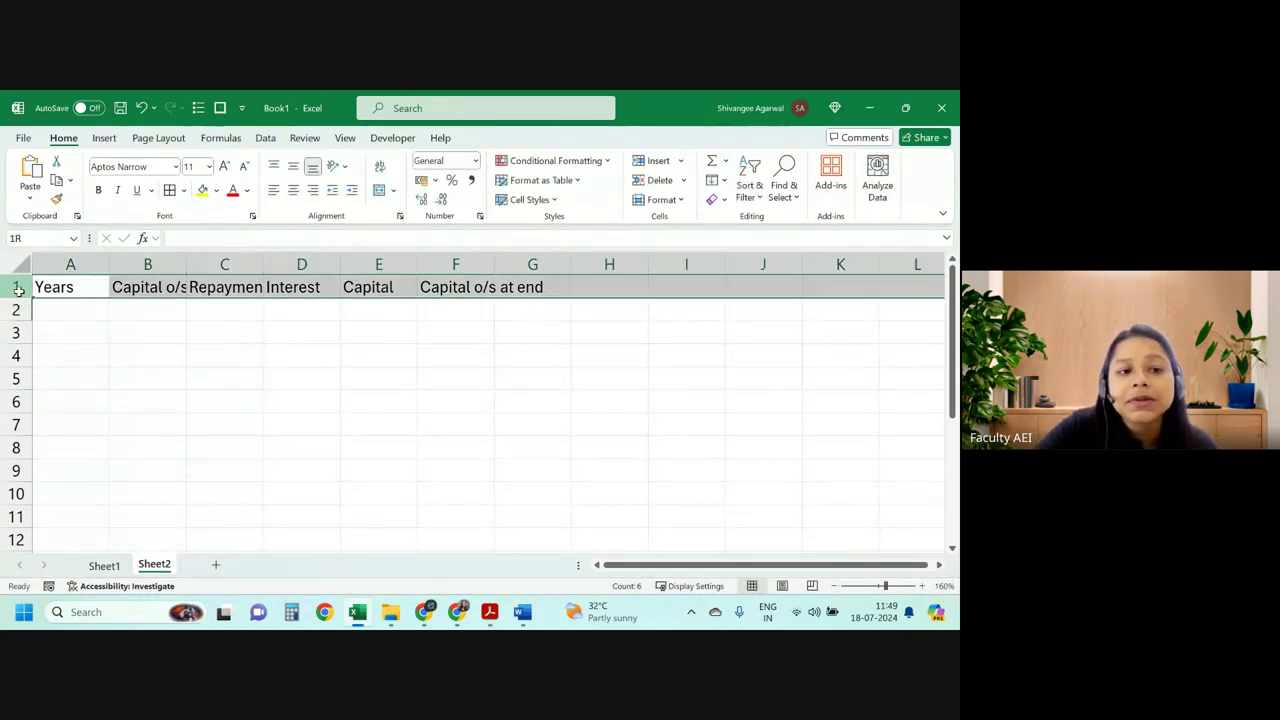
click(288, 357)
drag(98, 258, 563, 258)
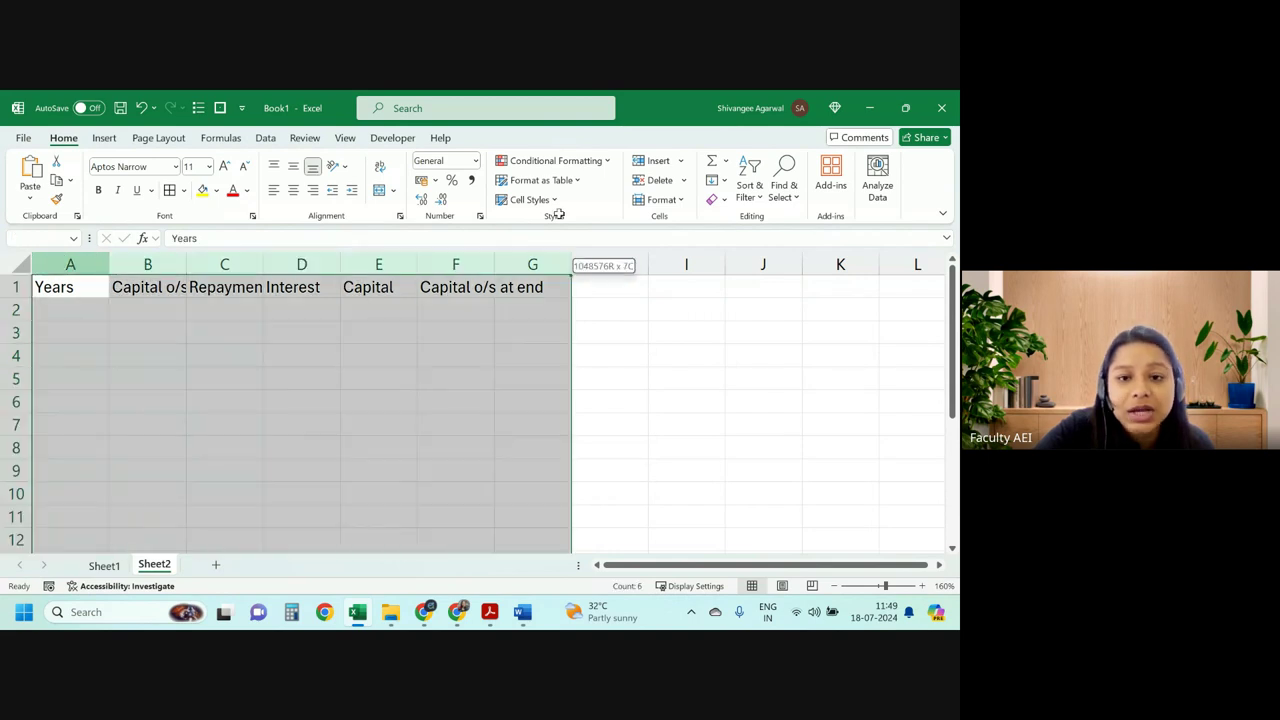
double_click(571, 264)
click(394, 334)
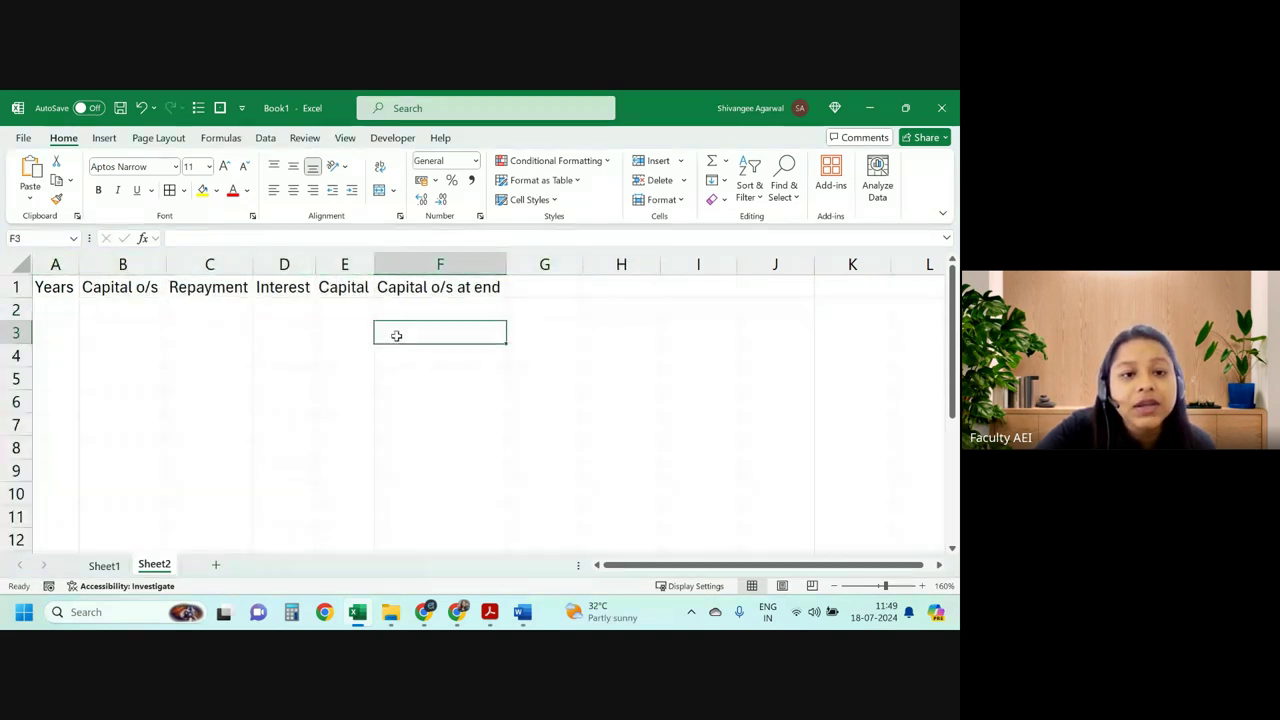
Insert a new row above the headers and label A1 to F1 with a, b, c, d, e, f.
click(16, 287)
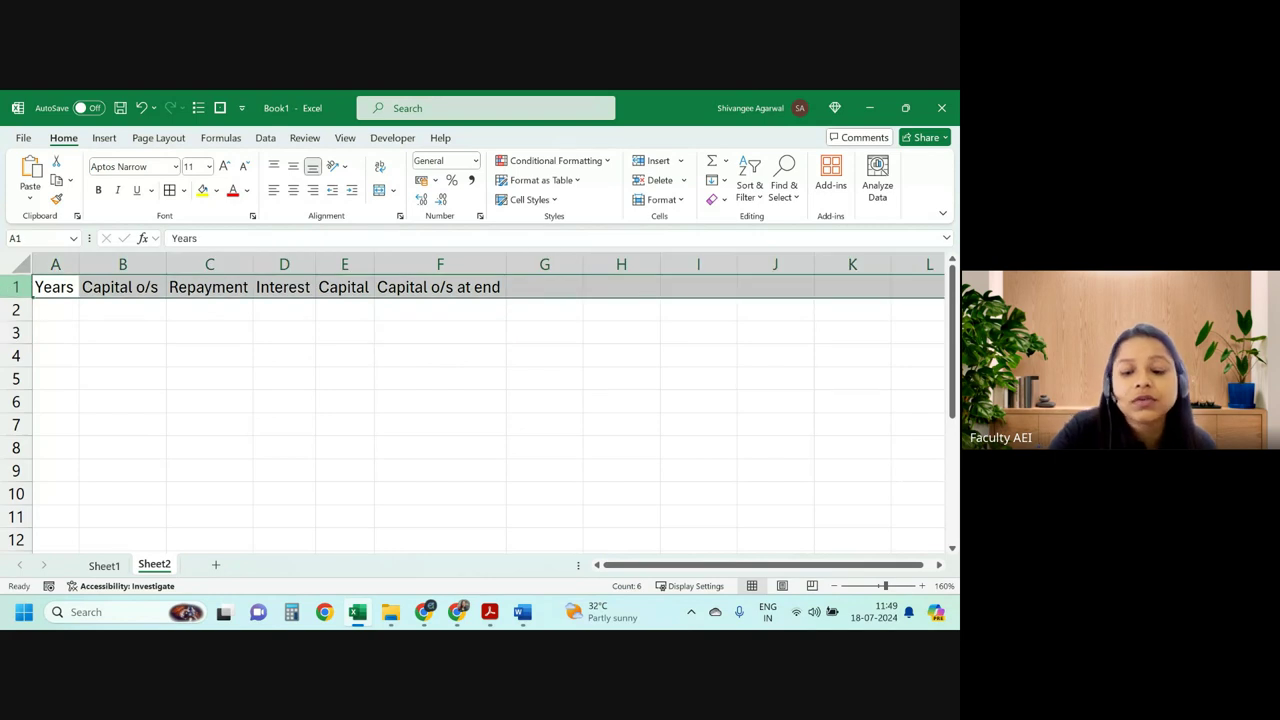
key(ctrl+shift+plus)
click(55, 287)
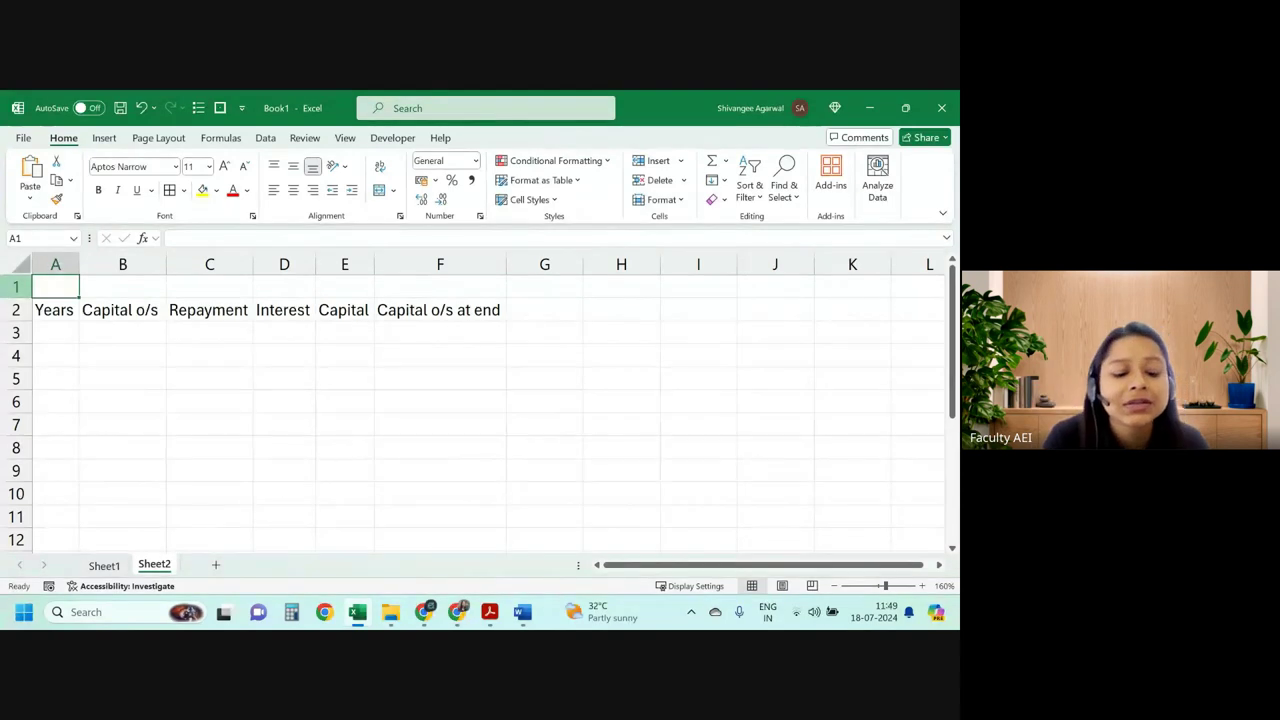
text(a)
key(Tab)
text(b)
key(Tab)
text(c)
key(Tab)
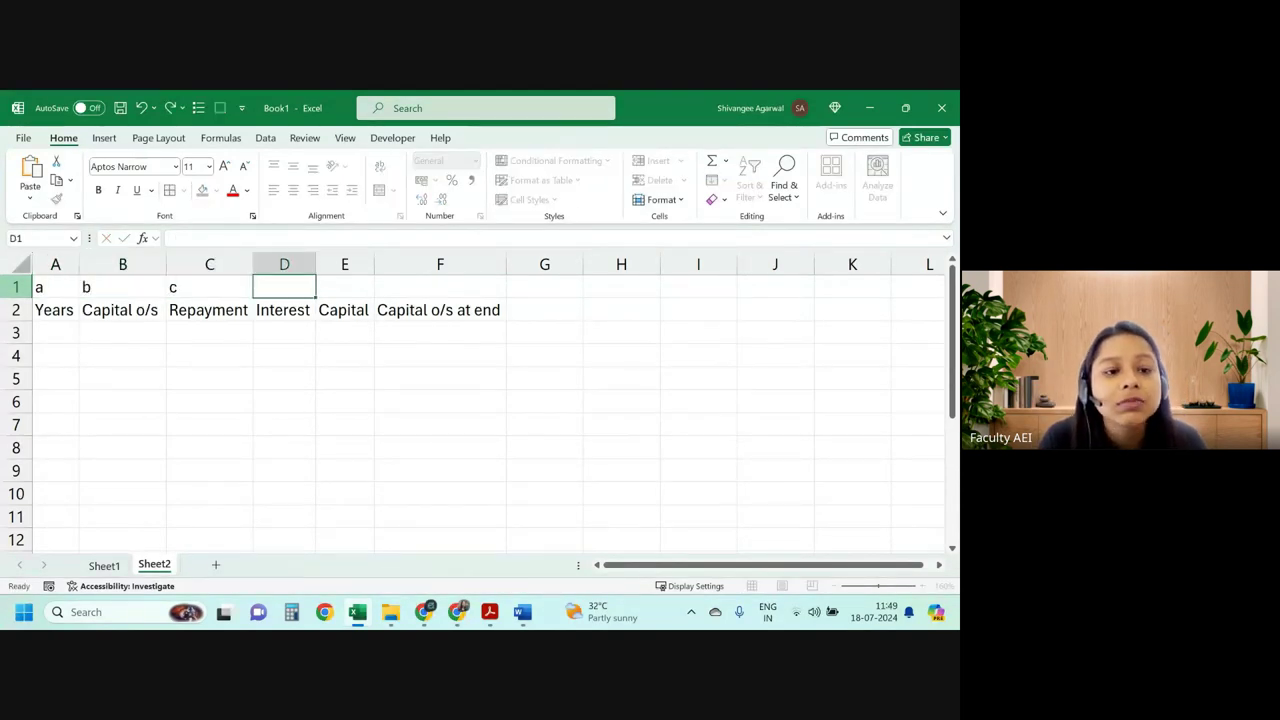
text(d)
key(Tab)
text(e)
key(Tab)
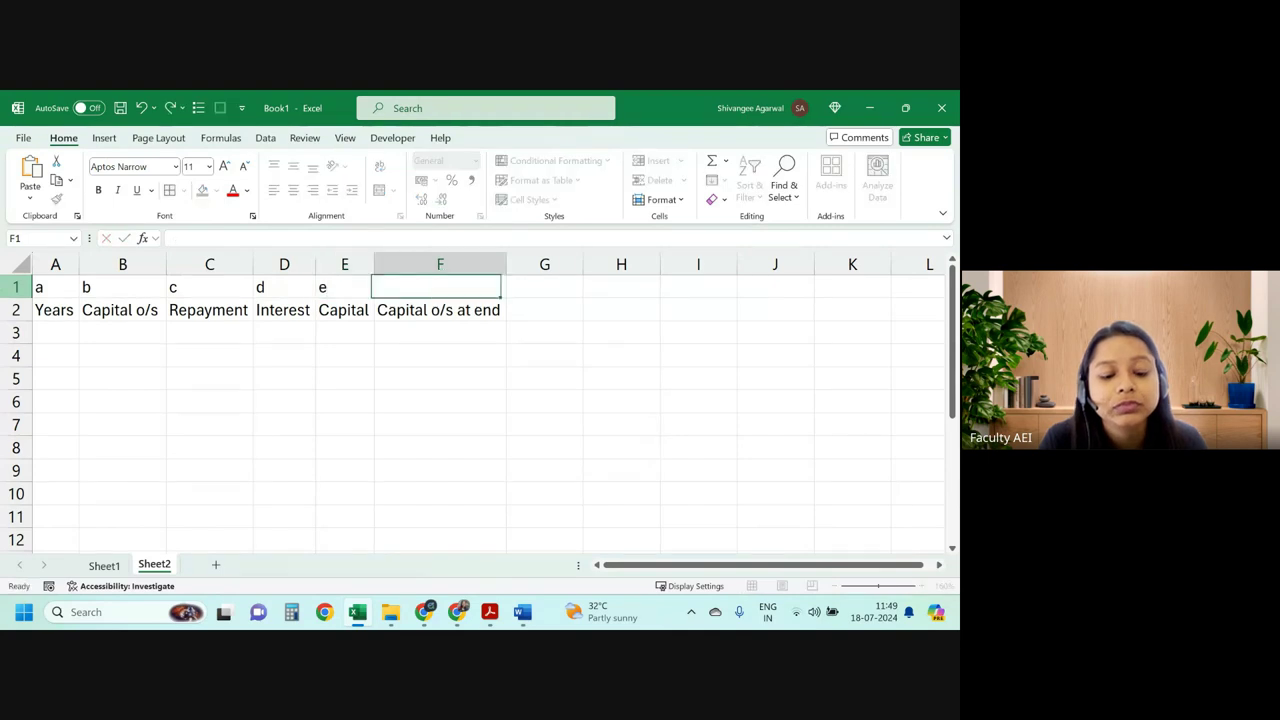
text(f)
key(Tab)
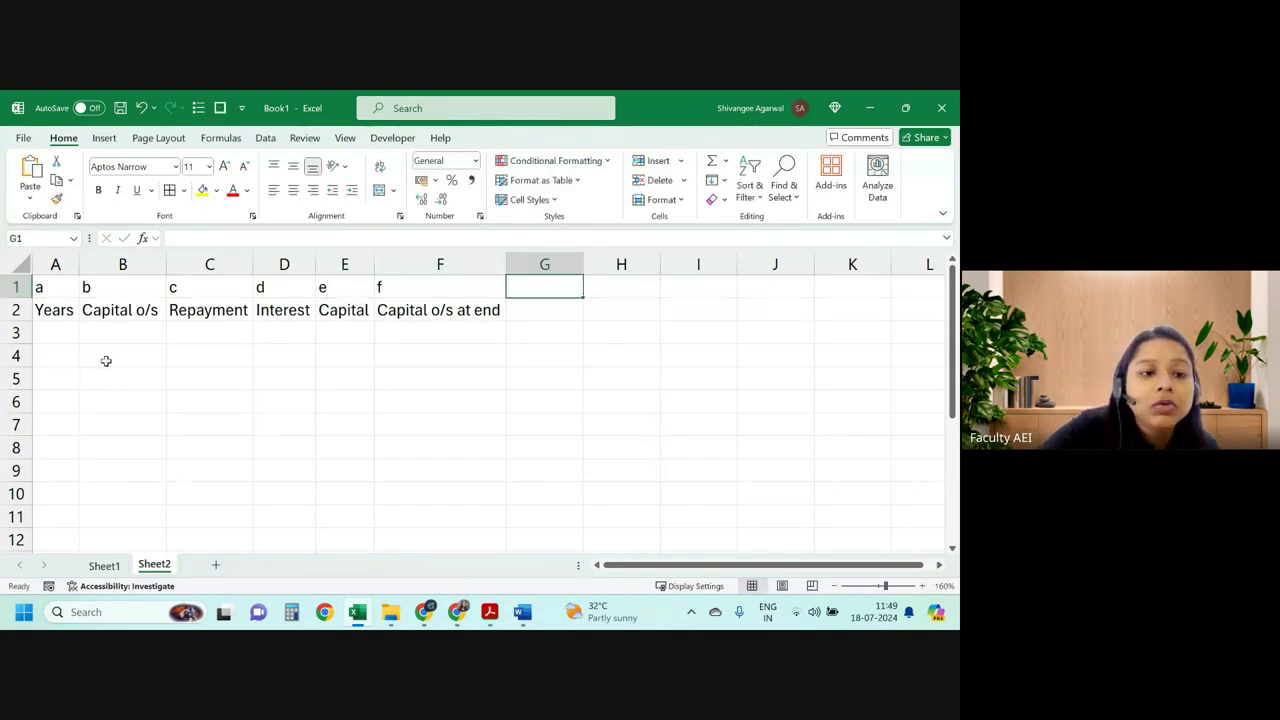
Open the CM1 Word document from File Explorer.
click(292, 292)
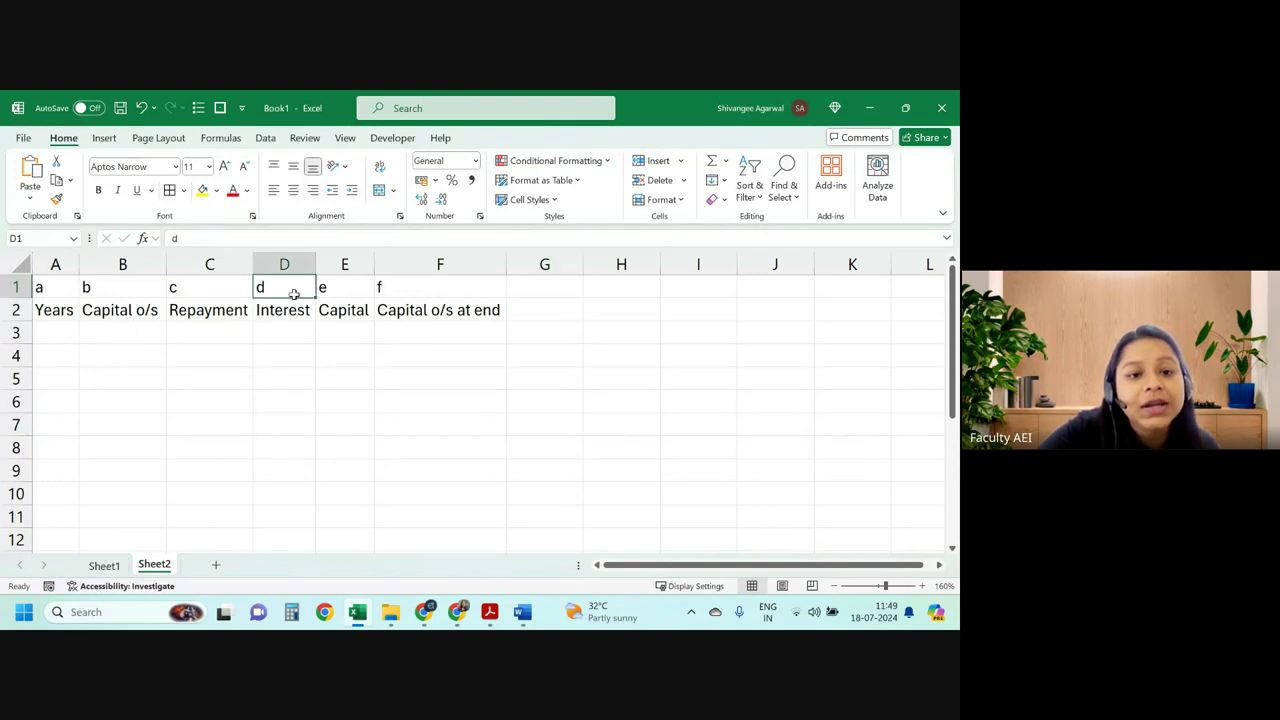
click(283, 333)
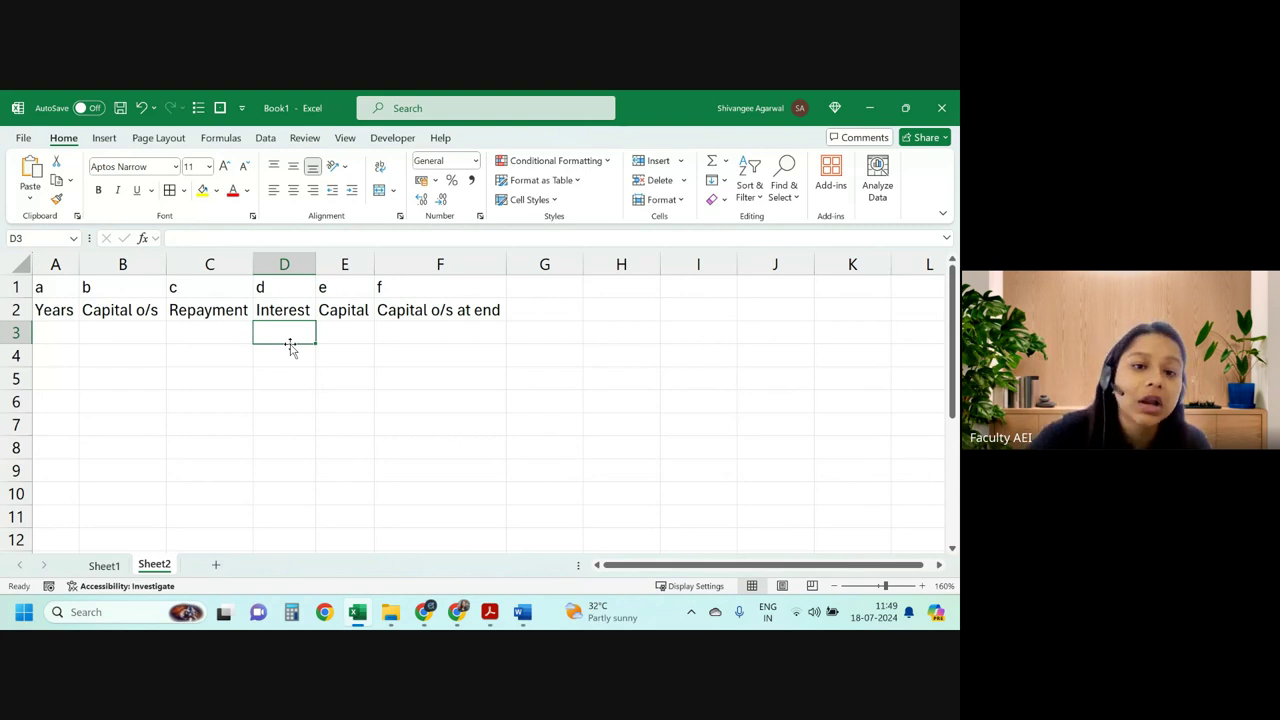
key(Right)
key(Right)
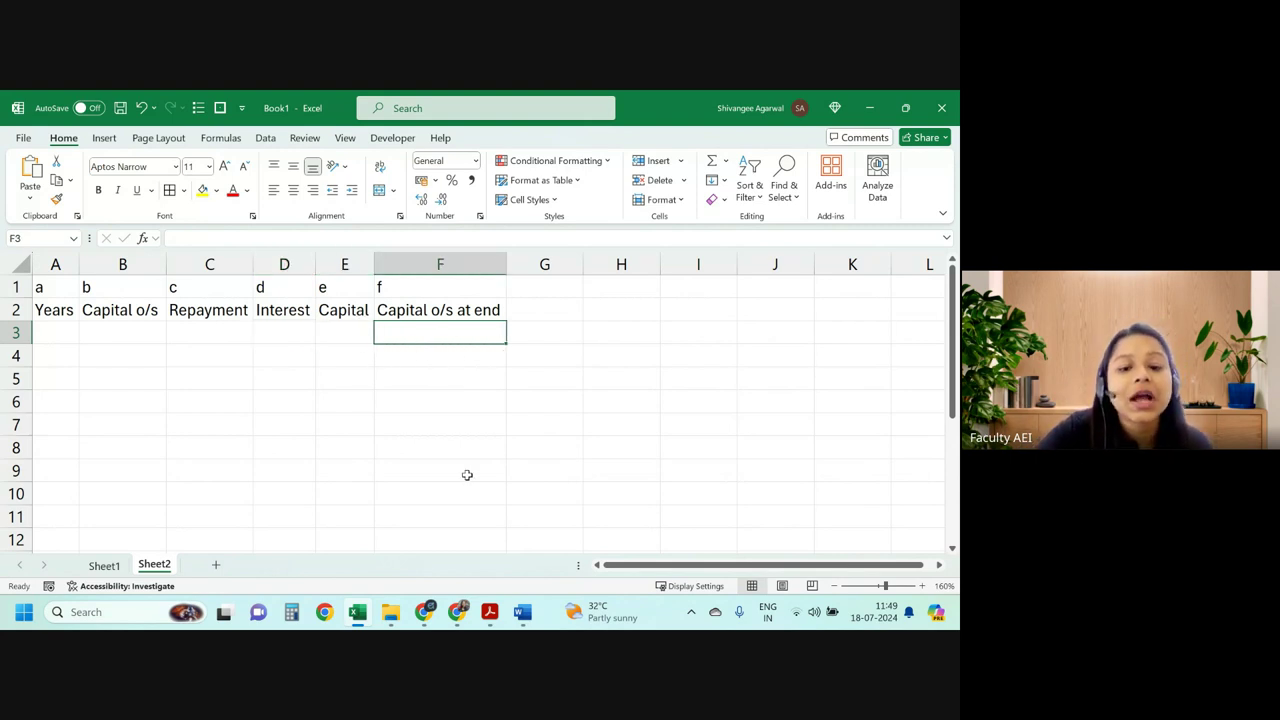
click(390, 615)
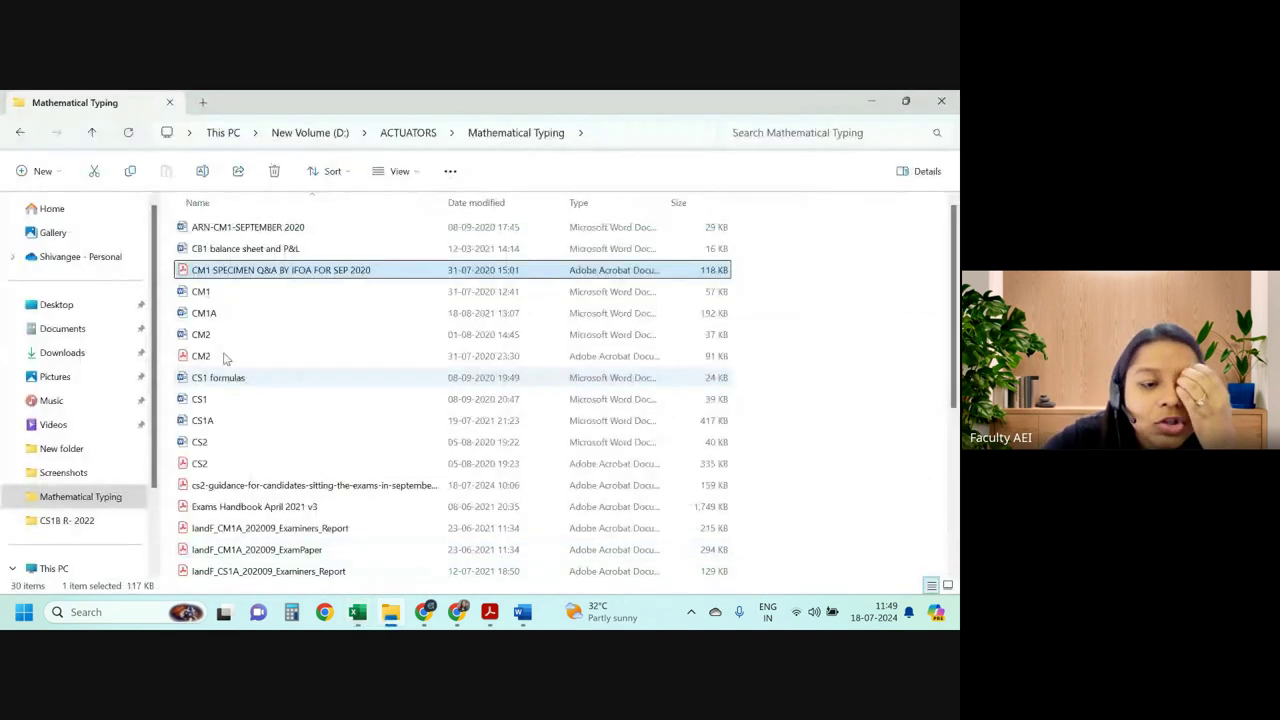
double_click(200, 291)
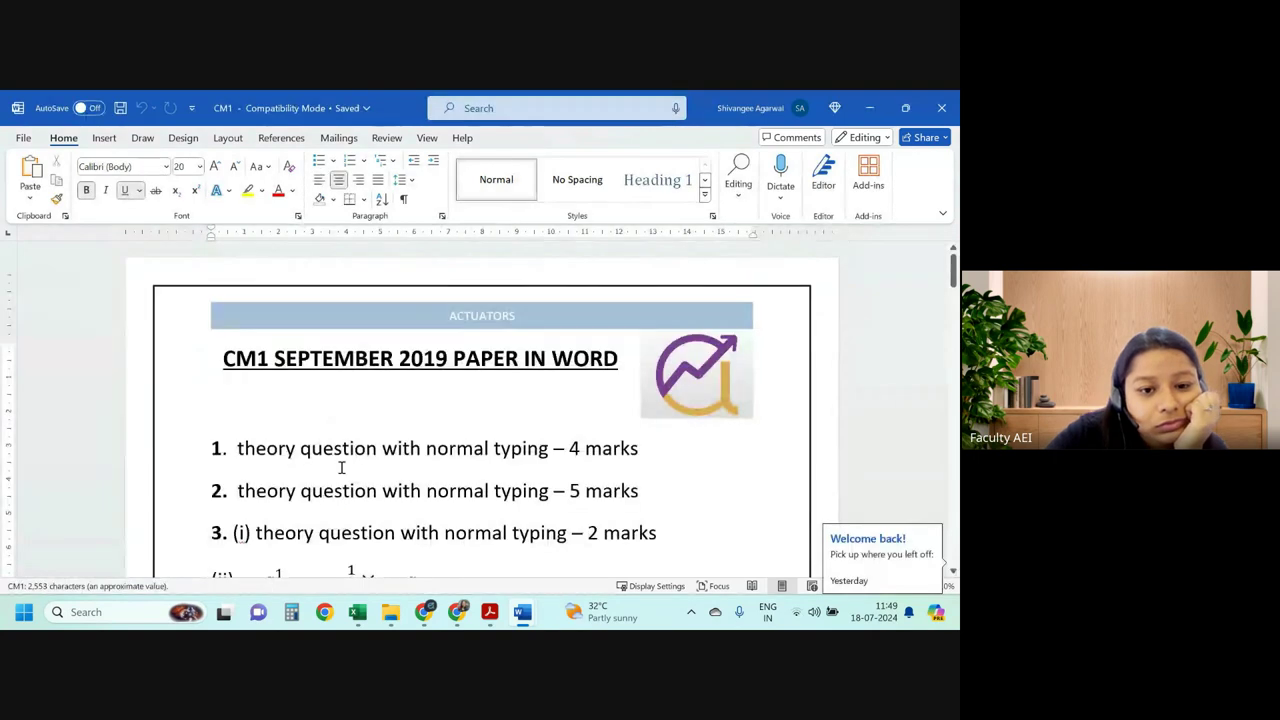
Scroll through the CM1 paper and select the P × äx = Ax equation of value.
scroll(345, 465, down, 3)
scroll(357, 466, down, 1)
scroll(357, 468, down, 1)
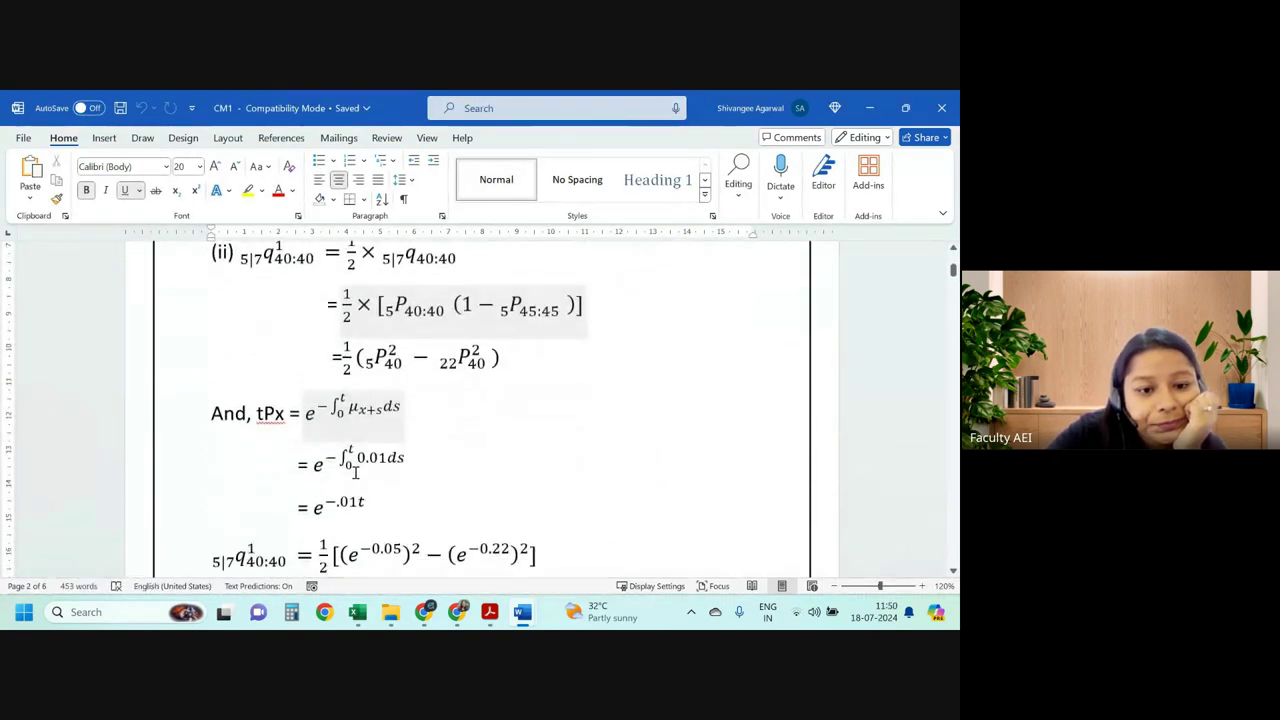
scroll(356, 472, down, 1)
scroll(355, 478, down, 1)
scroll(355, 478, down, 1)
scroll(355, 478, down, 2)
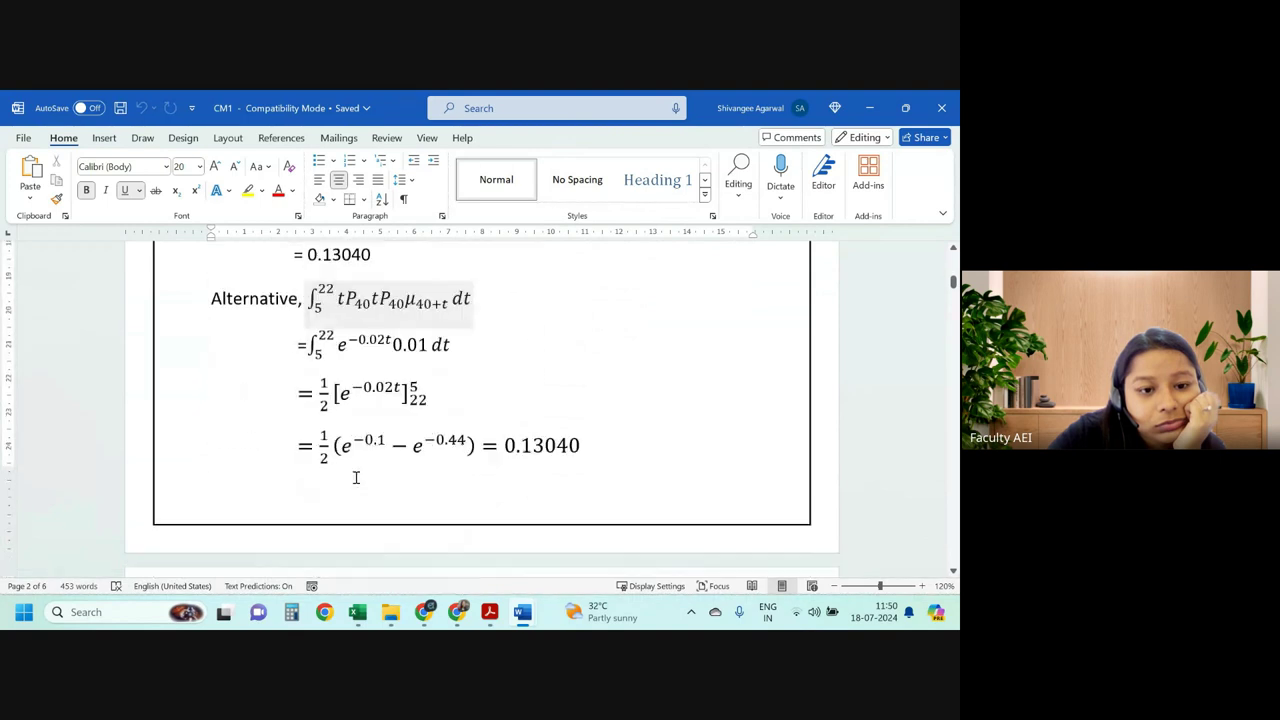
scroll(355, 478, down, 4)
scroll(355, 478, down, 3)
scroll(355, 478, down, 1)
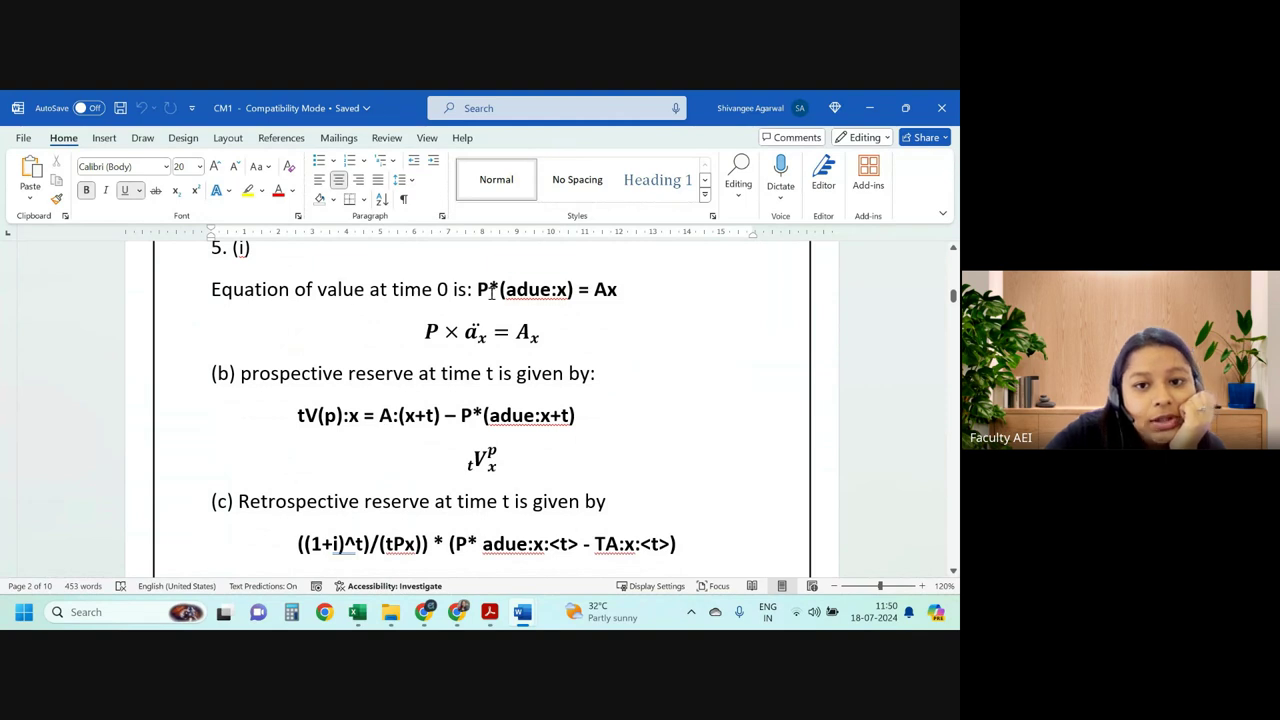
drag(492, 290, 617, 290)
drag(424, 334, 549, 338)
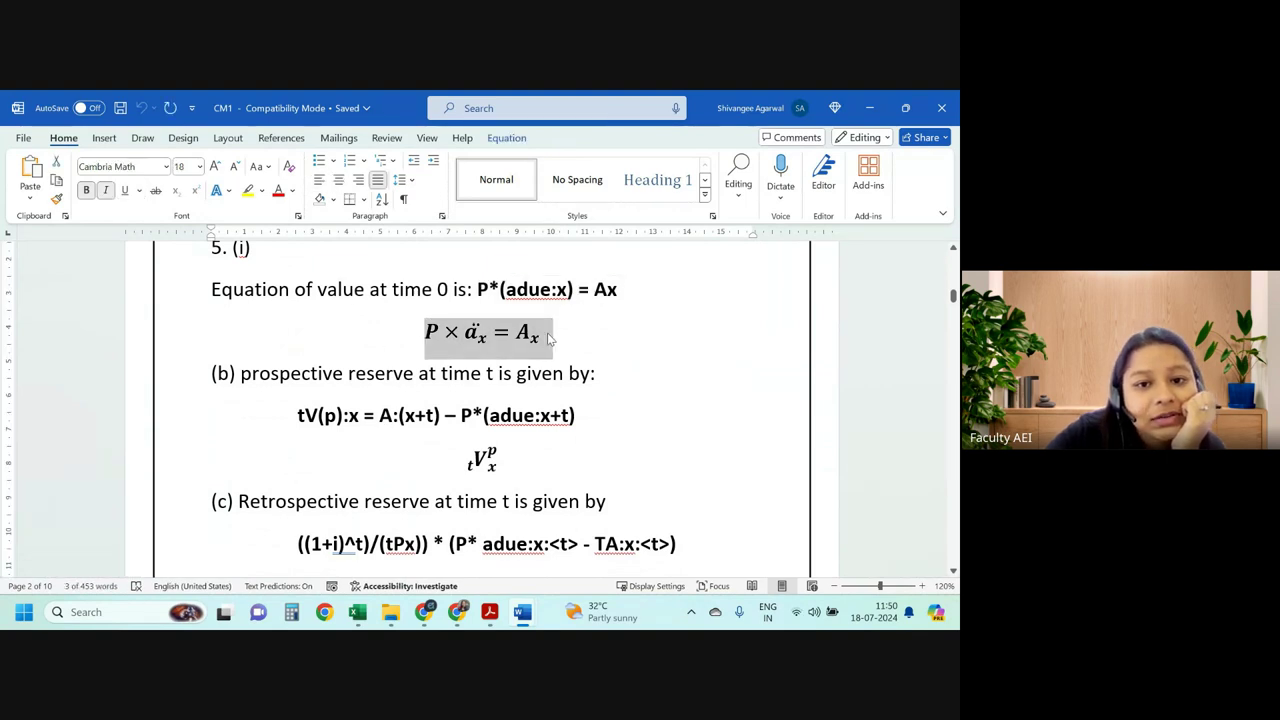
click(549, 337)
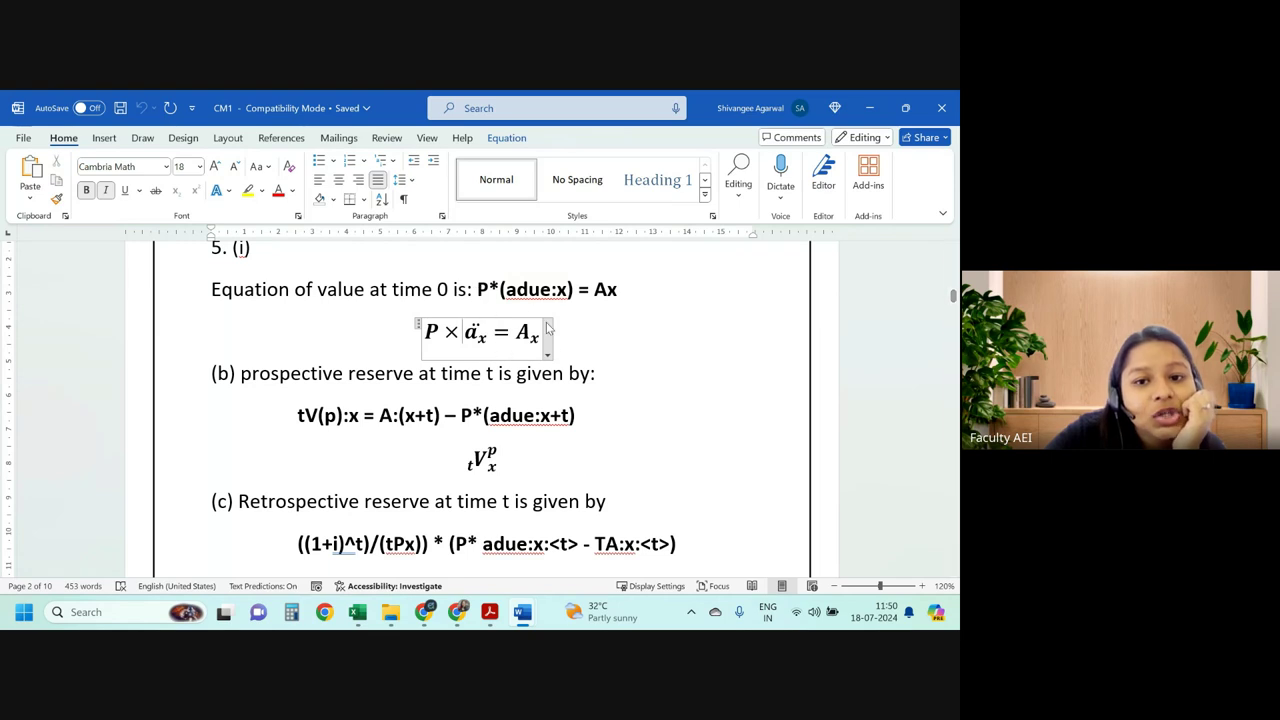
drag(474, 289, 632, 289)
scroll(631, 320, down, 1)
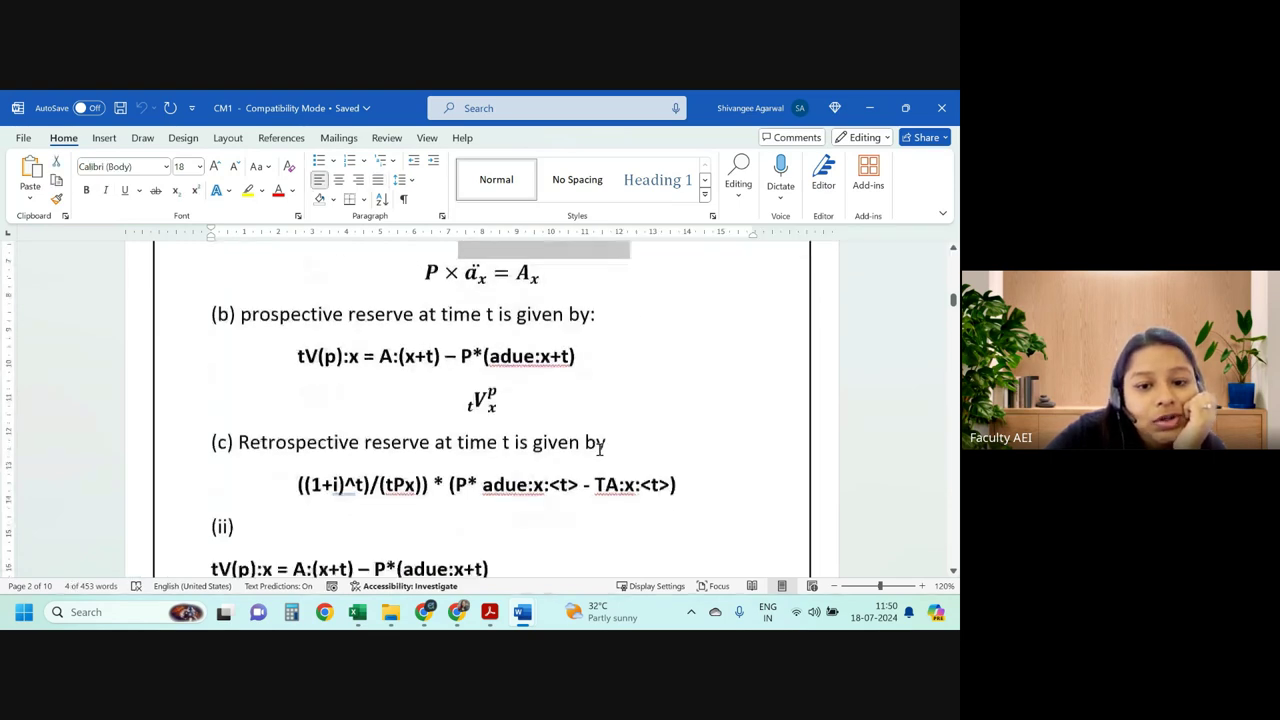
scroll(600, 430, down, 2)
scroll(430, 355, up, 1)
scroll(430, 355, up, 1)
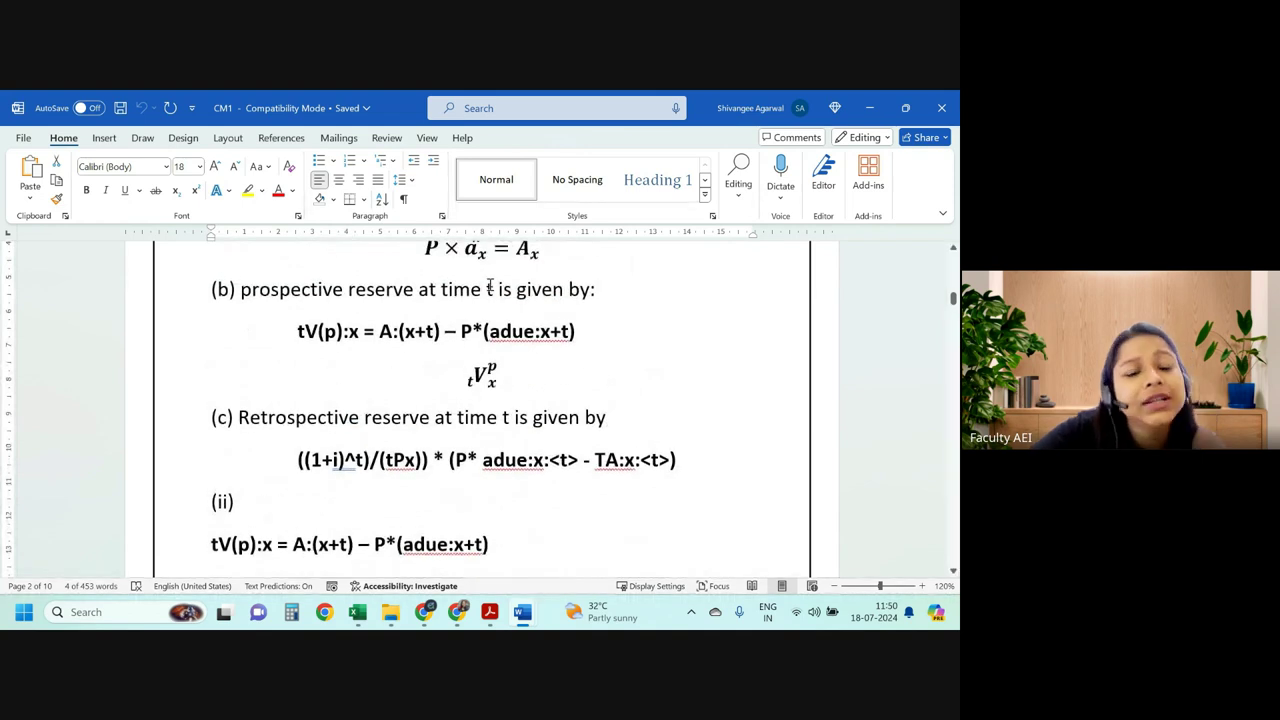
mouse_move(352, 338)
mouse_down()
mouse_move(460, 335)
mouse_move(523, 409)
mouse_up()
Read further through CM1, then open ARN-CM1-SEPTEMBER 2020 from the Mathematical Typing folder.
scroll(505, 405, down, 5)
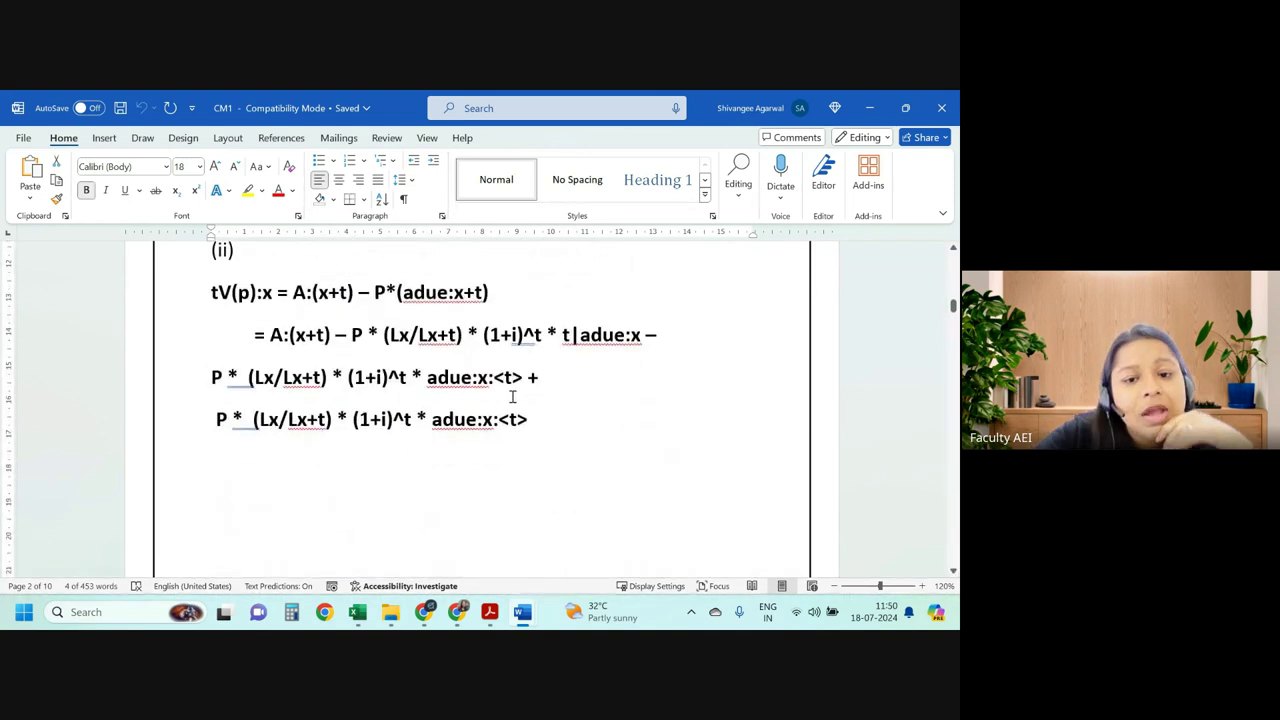
scroll(489, 397, down, 5)
scroll(472, 400, down, 5)
scroll(465, 398, down, 4)
scroll(463, 398, down, 2)
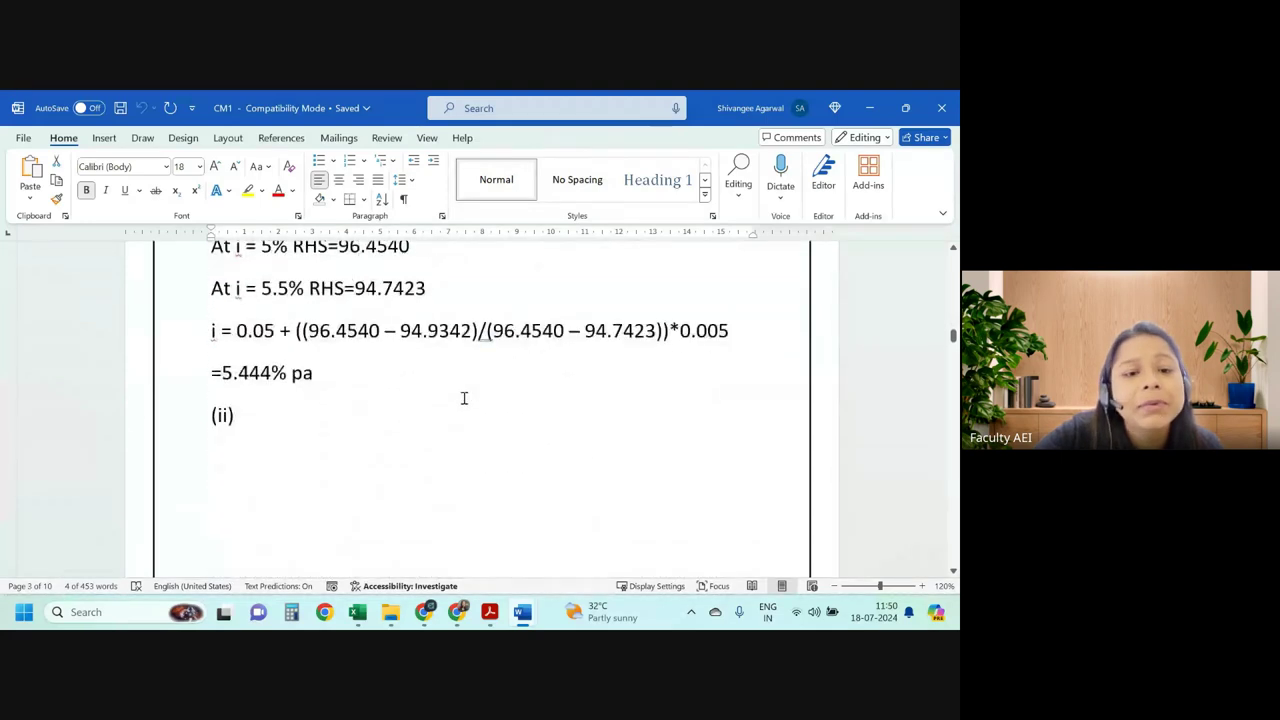
scroll(463, 400, up, 1)
scroll(455, 399, up, 2)
scroll(455, 399, up, 5)
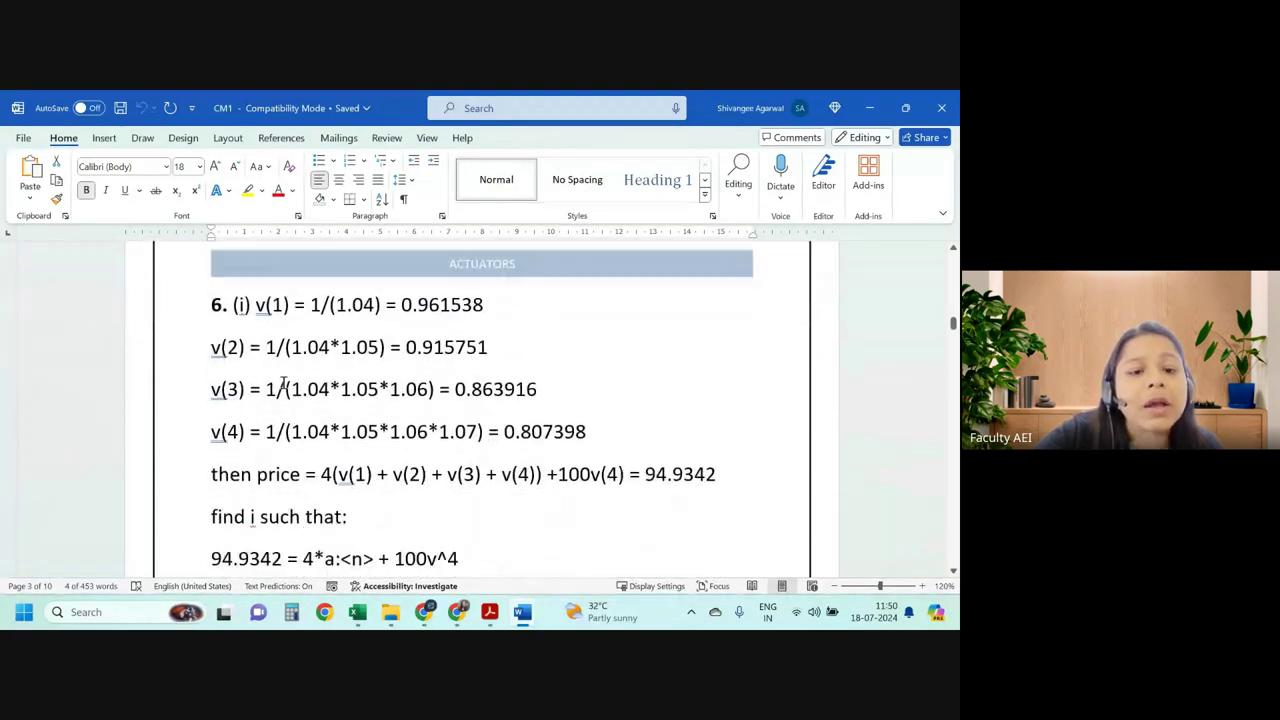
scroll(480, 320, down, 3)
scroll(423, 374, down, 4)
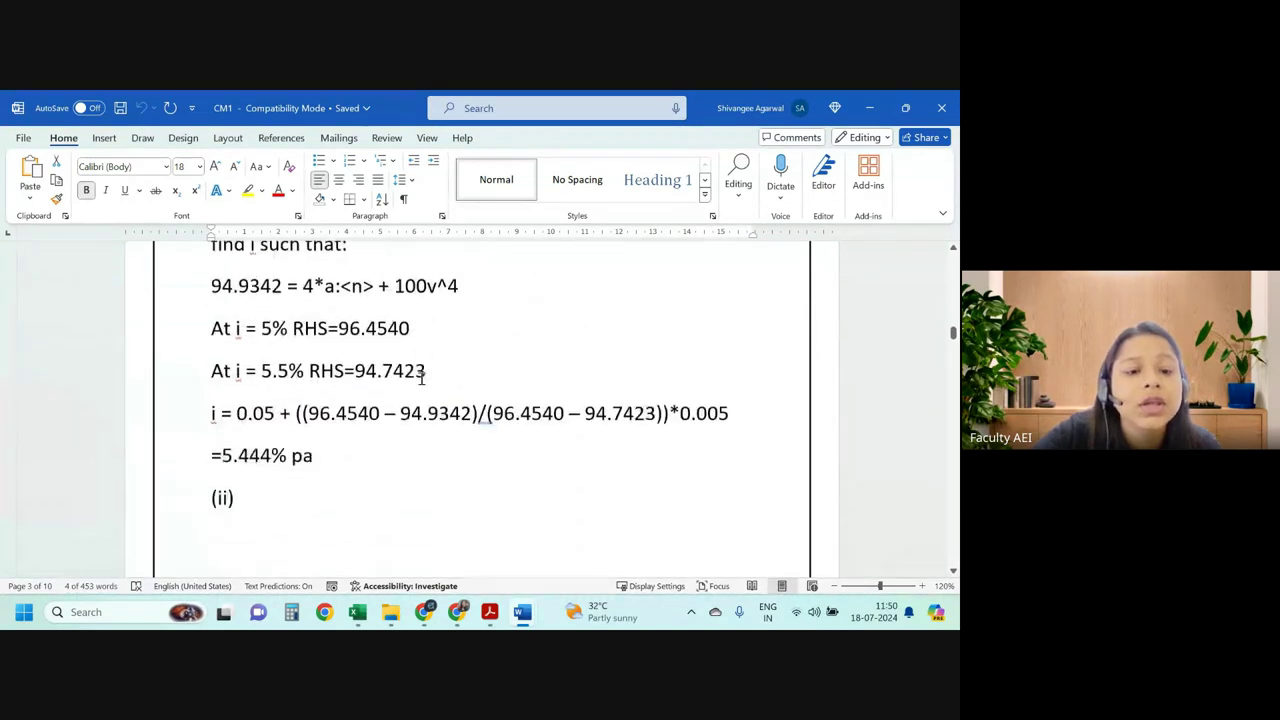
scroll(409, 380, down, 5)
scroll(409, 380, down, 5)
scroll(409, 378, down, 2)
scroll(409, 378, down, 5)
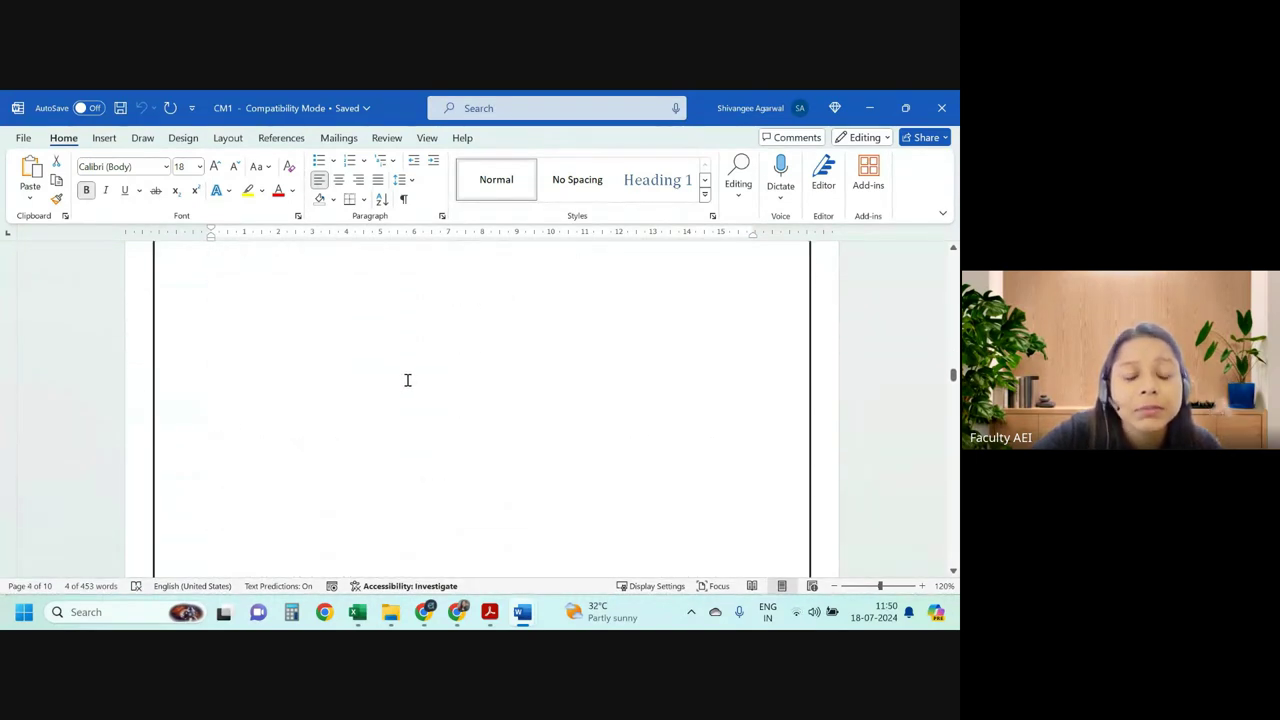
scroll(409, 379, down, 5)
scroll(408, 379, down, 5)
scroll(407, 380, down, 5)
scroll(407, 380, down, 5)
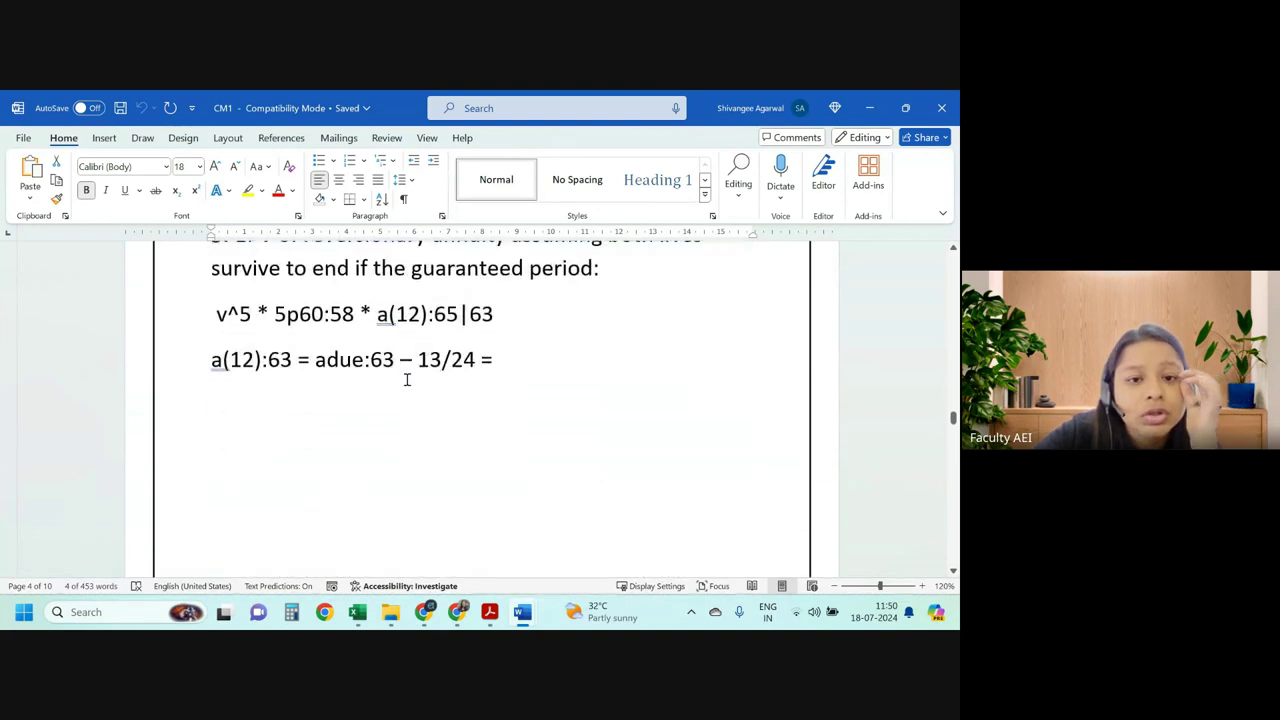
scroll(406, 377, down, 5)
scroll(405, 385, down, 3)
scroll(404, 384, down, 3)
scroll(404, 384, down, 5)
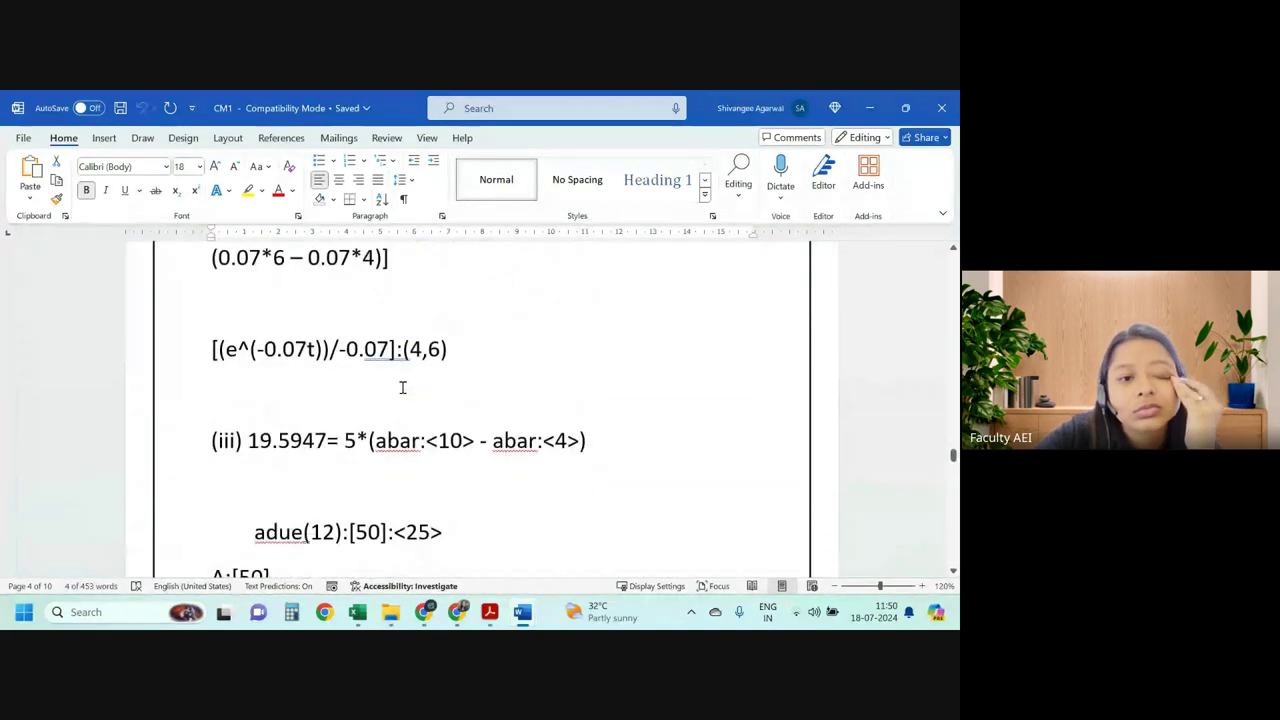
scroll(401, 386, down, 5)
scroll(401, 386, down, 5)
scroll(401, 387, down, 5)
scroll(401, 387, down, 5)
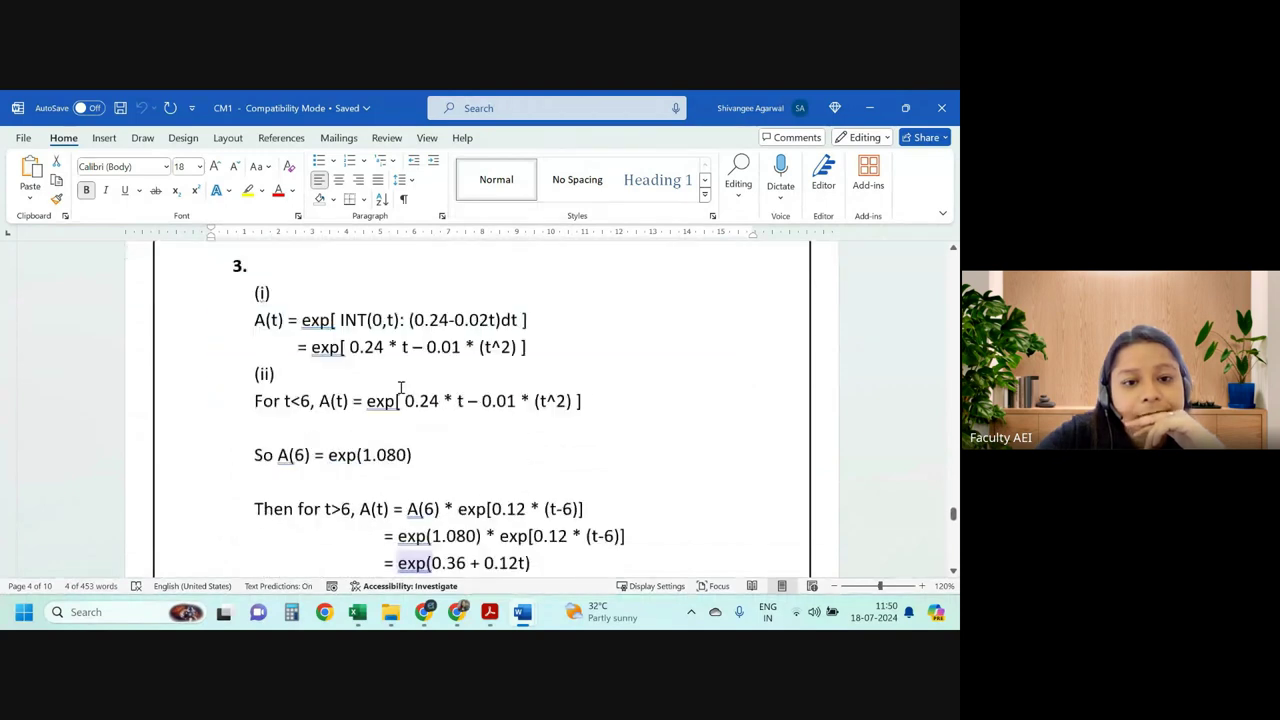
scroll(401, 387, down, 5)
scroll(401, 387, down, 5)
scroll(401, 387, down, 5)
scroll(401, 387, up, 2)
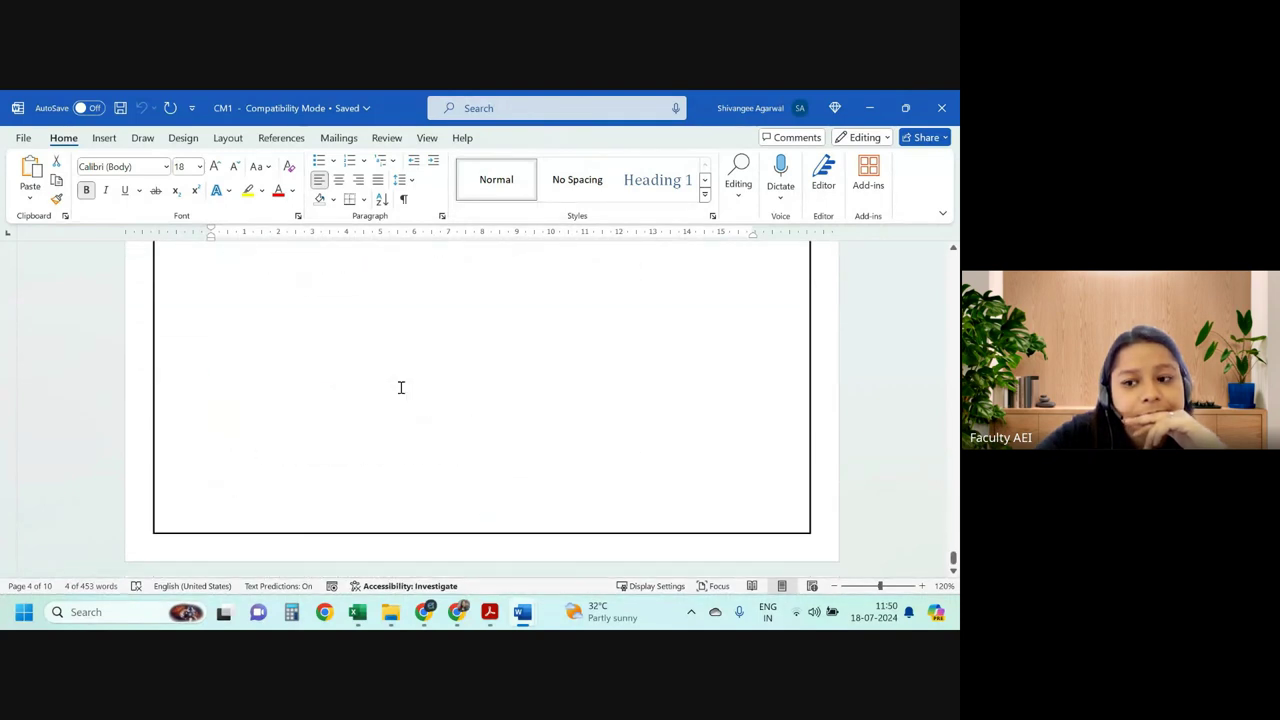
scroll(400, 385, up, 2)
scroll(400, 380, up, 4)
scroll(398, 367, up, 4)
scroll(400, 360, up, 3)
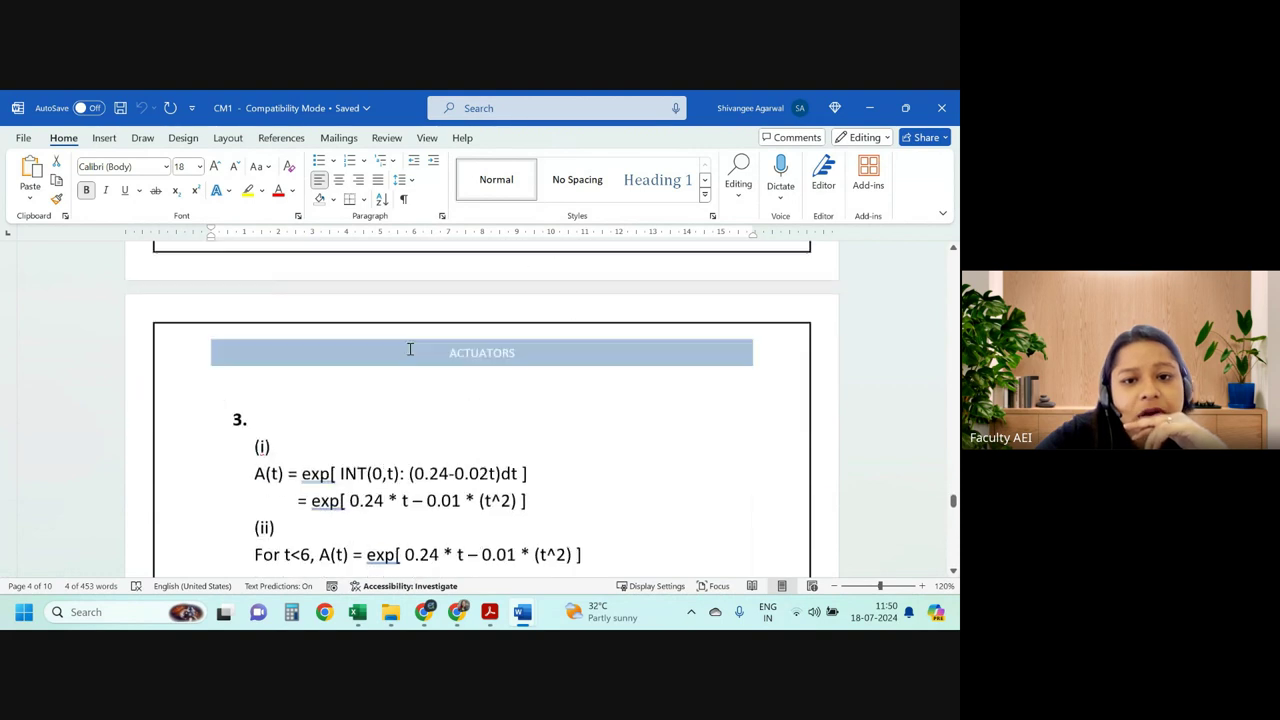
scroll(405, 350, up, 2)
click(388, 614)
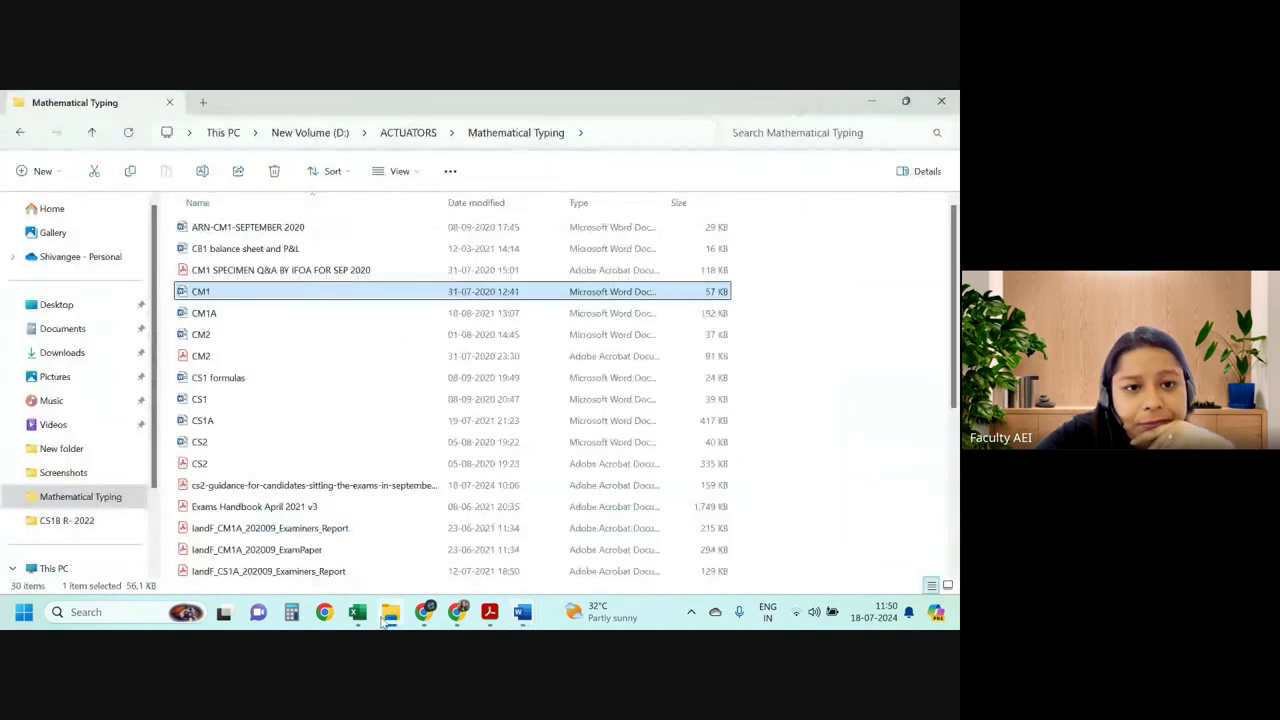
double_click(232, 228)
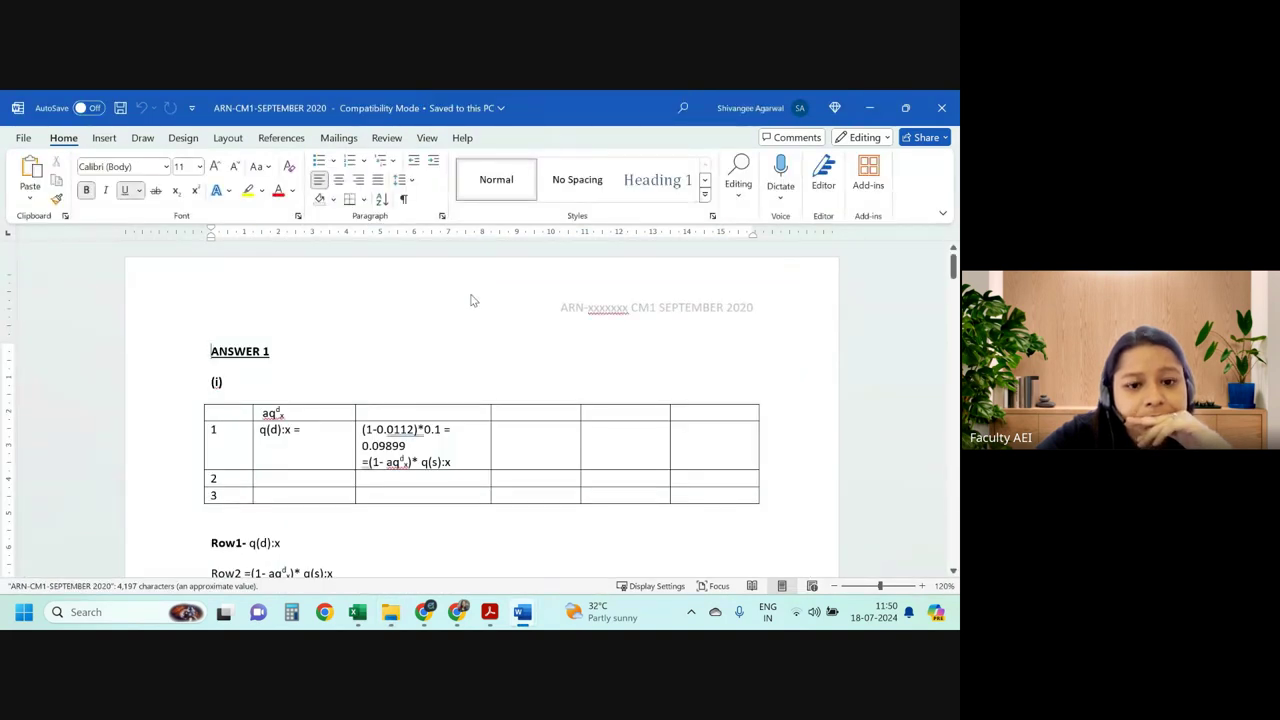
Scroll through the ARN-CM1-SEPTEMBER 2020 document, minimize Word and switch back to Book1 in Excel.
scroll(471, 297, down, 2)
scroll(413, 310, down, 2)
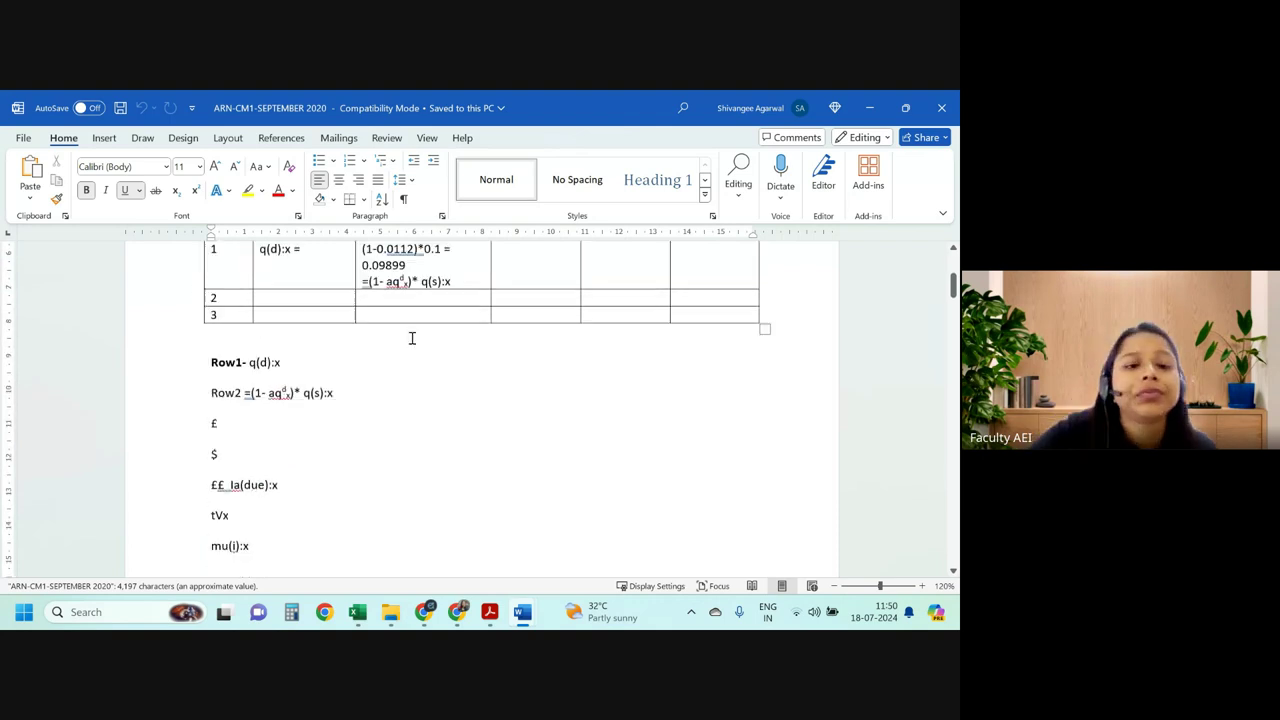
scroll(413, 338, down, 5)
scroll(417, 338, down, 5)
scroll(418, 338, down, 5)
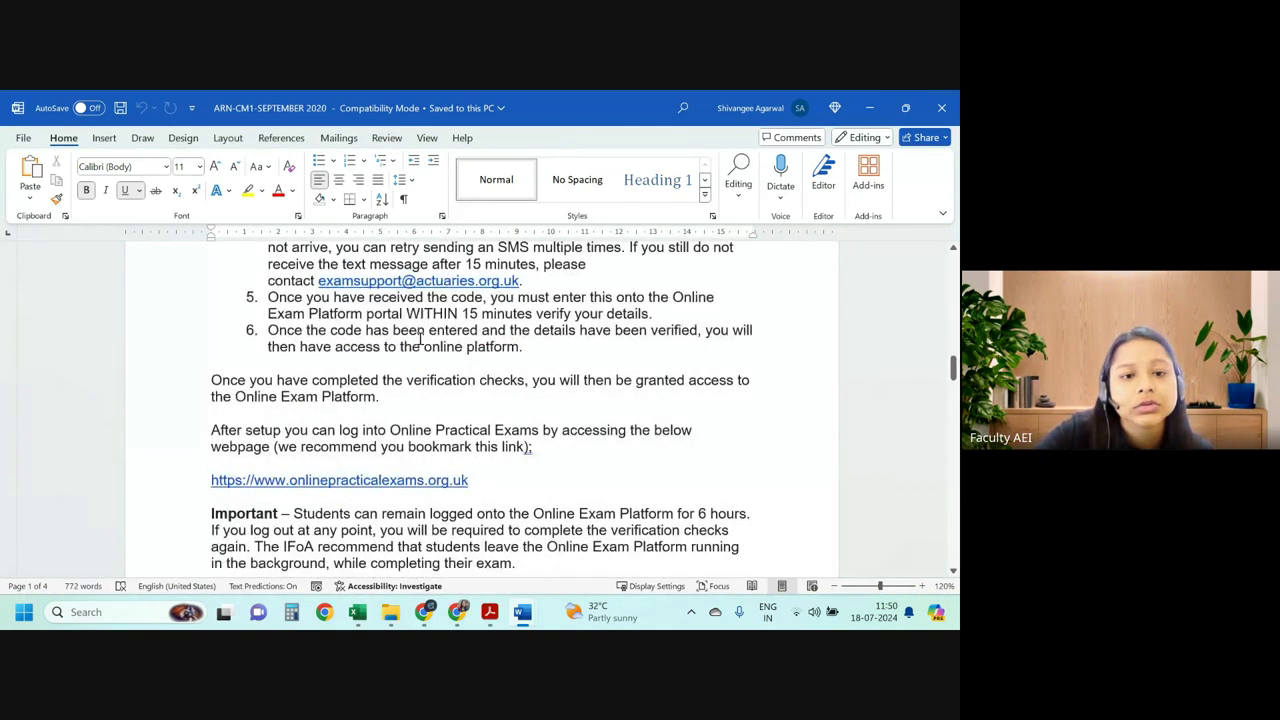
scroll(420, 340, down, 5)
scroll(420, 342, down, 5)
scroll(421, 344, down, 3)
scroll(422, 347, down, 5)
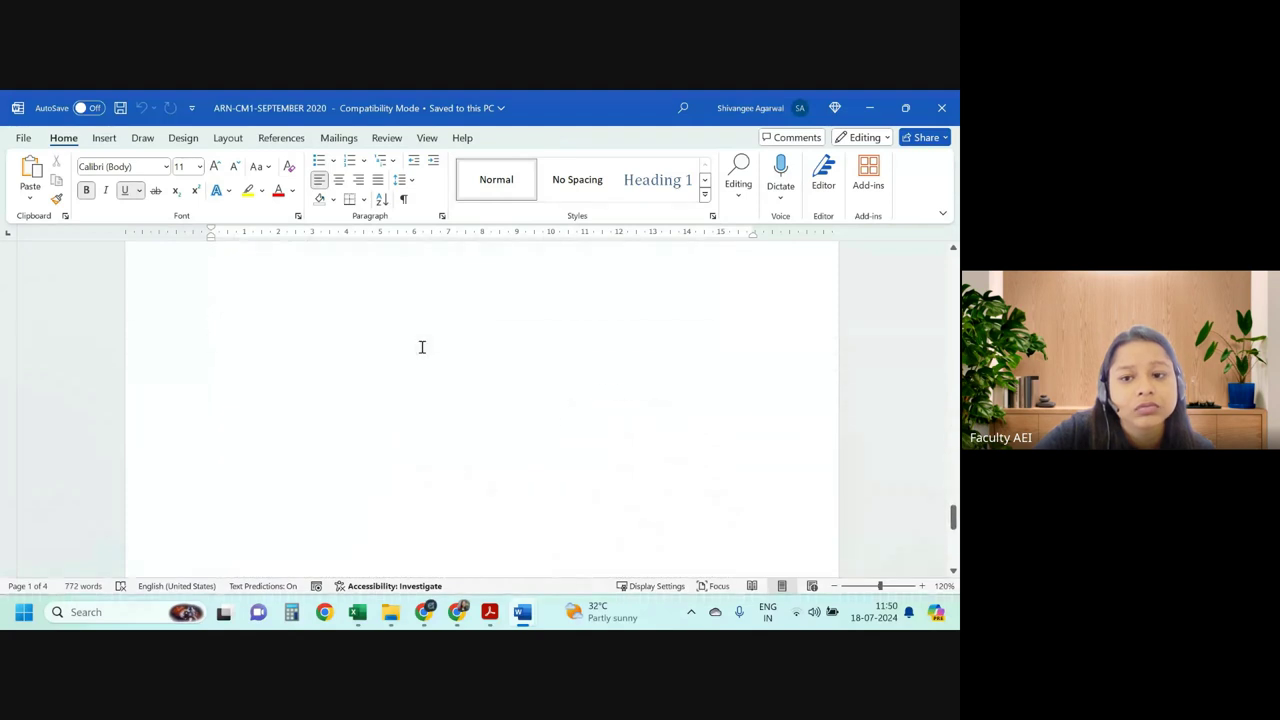
drag(953, 548, 955, 262)
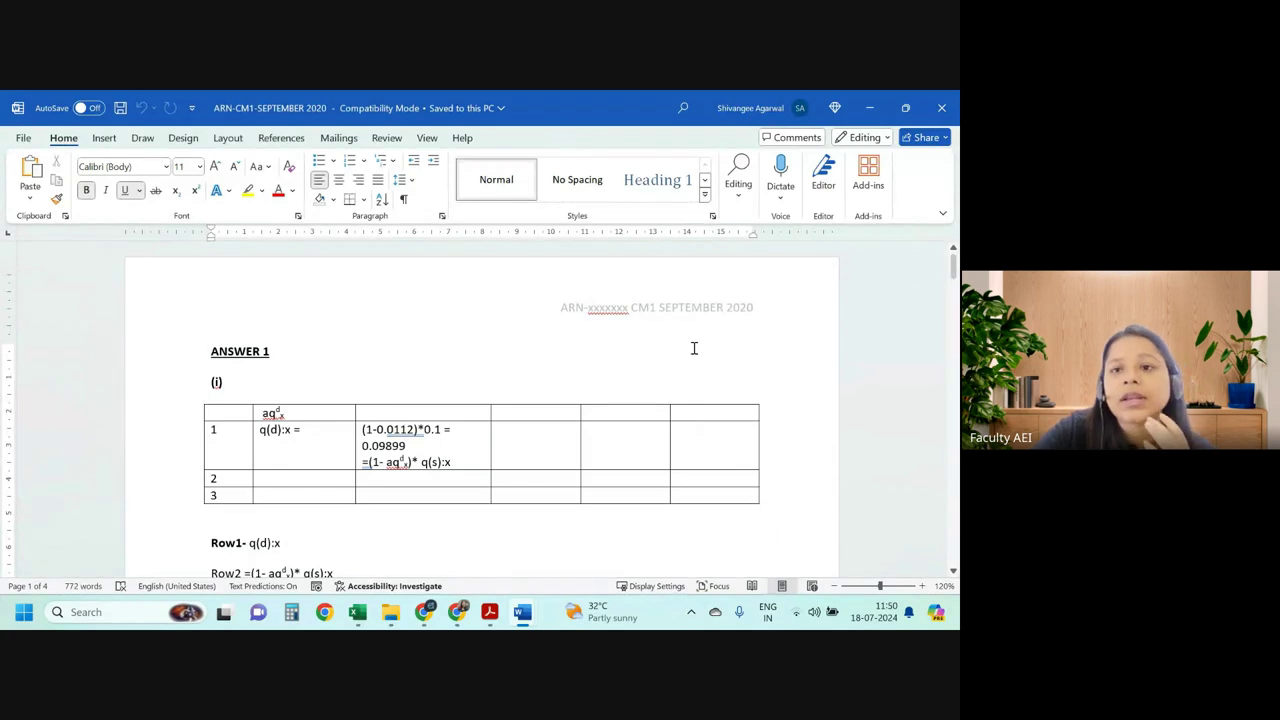
click(869, 108)
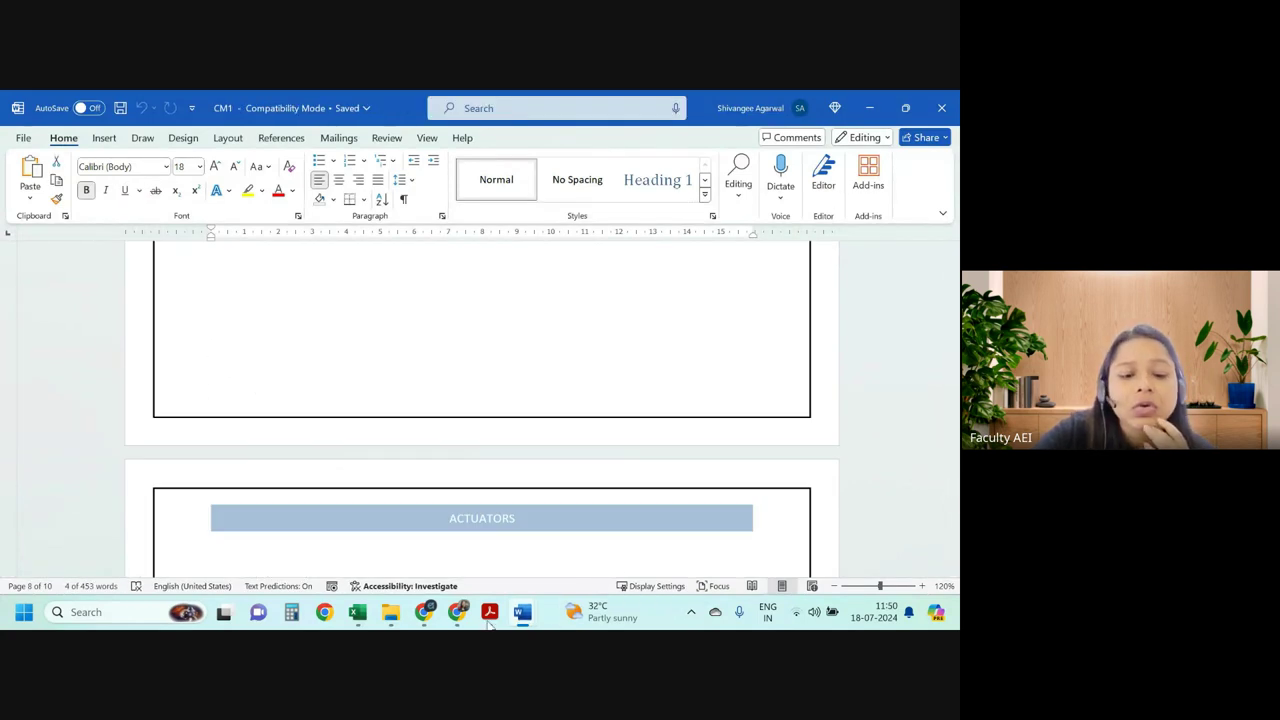
click(359, 613)
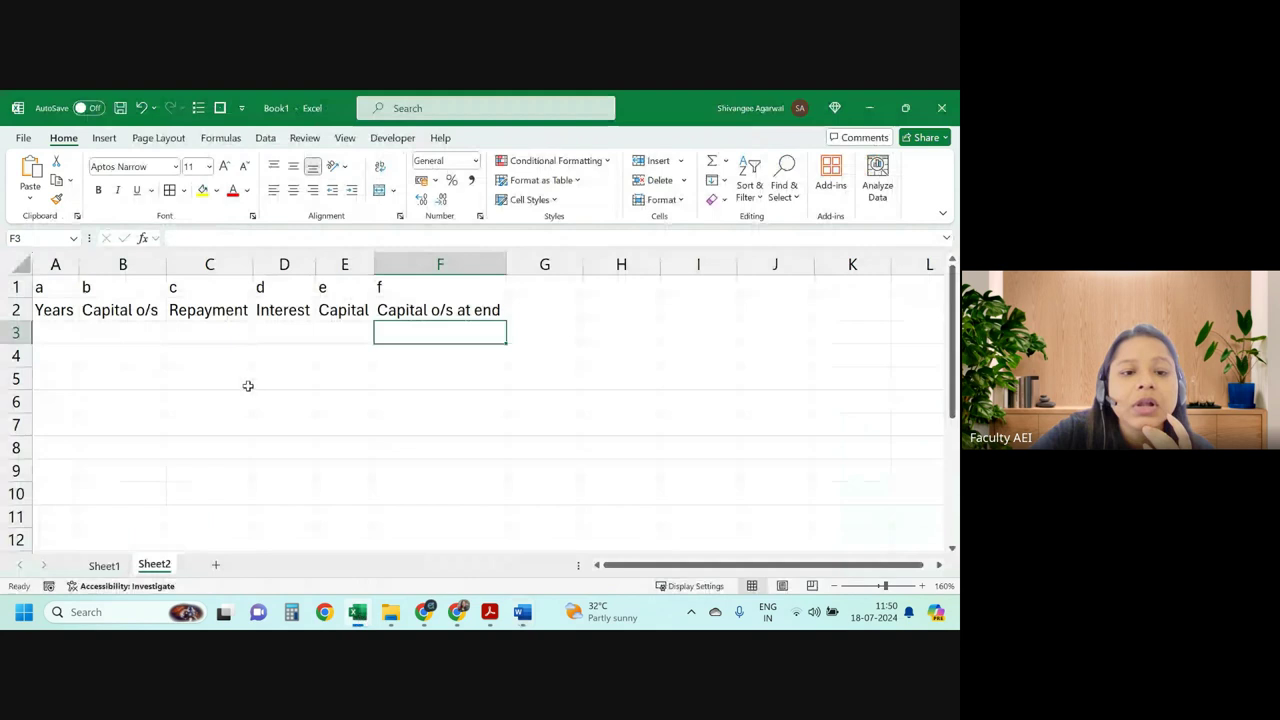
Enter years 1–3, opening capital 50000 in B3 and repayment 2000 in C3.
click(54, 326)
text(1 2 3)
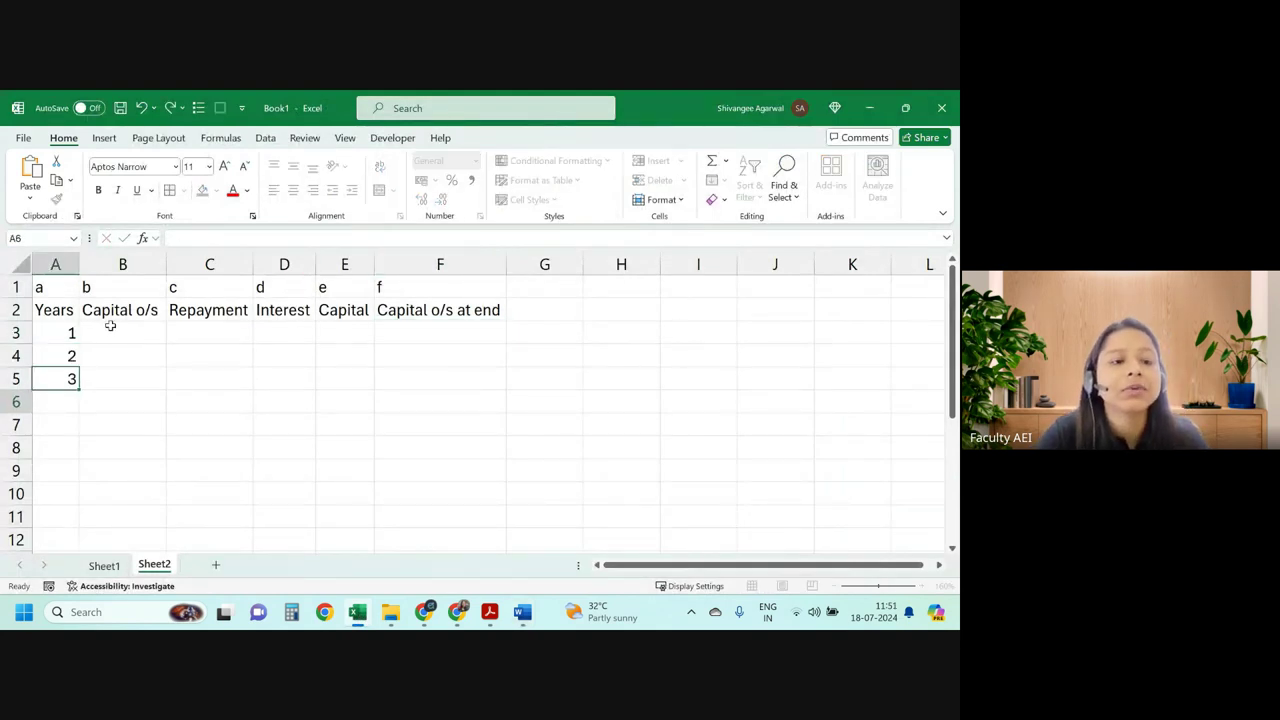
key(Return)
click(112, 323)
text(500)
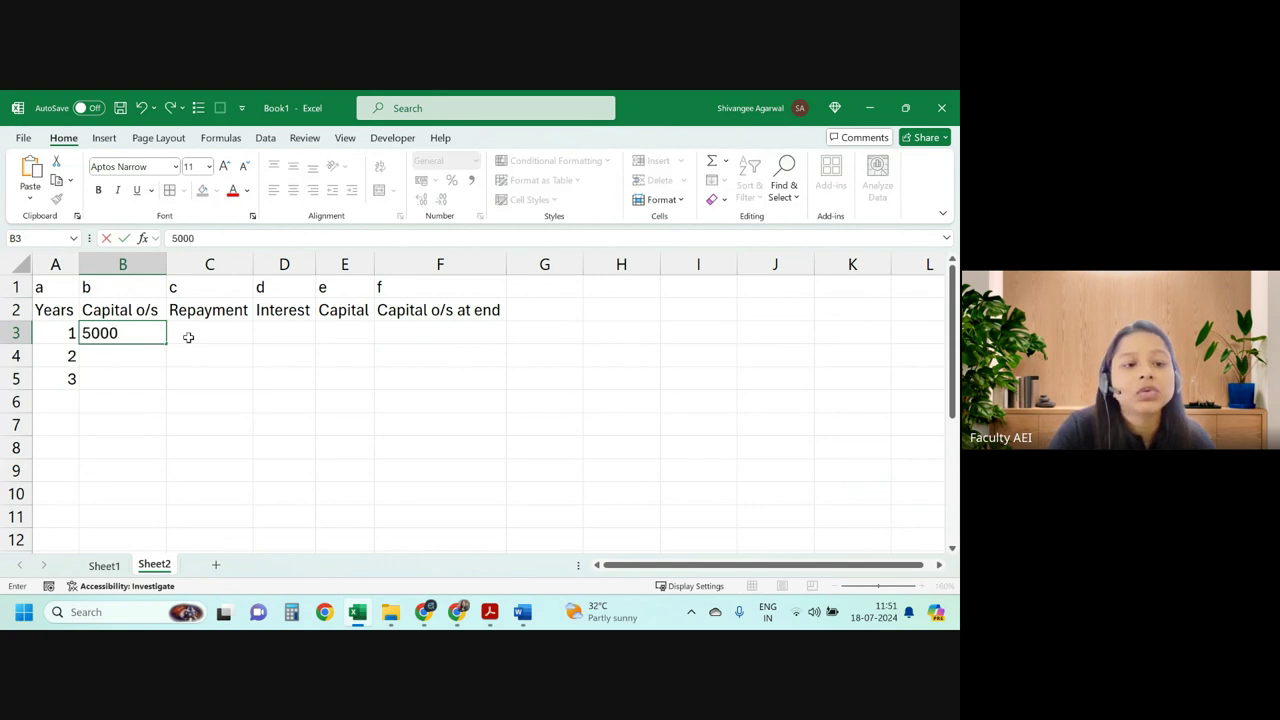
text(0)
click(188, 337)
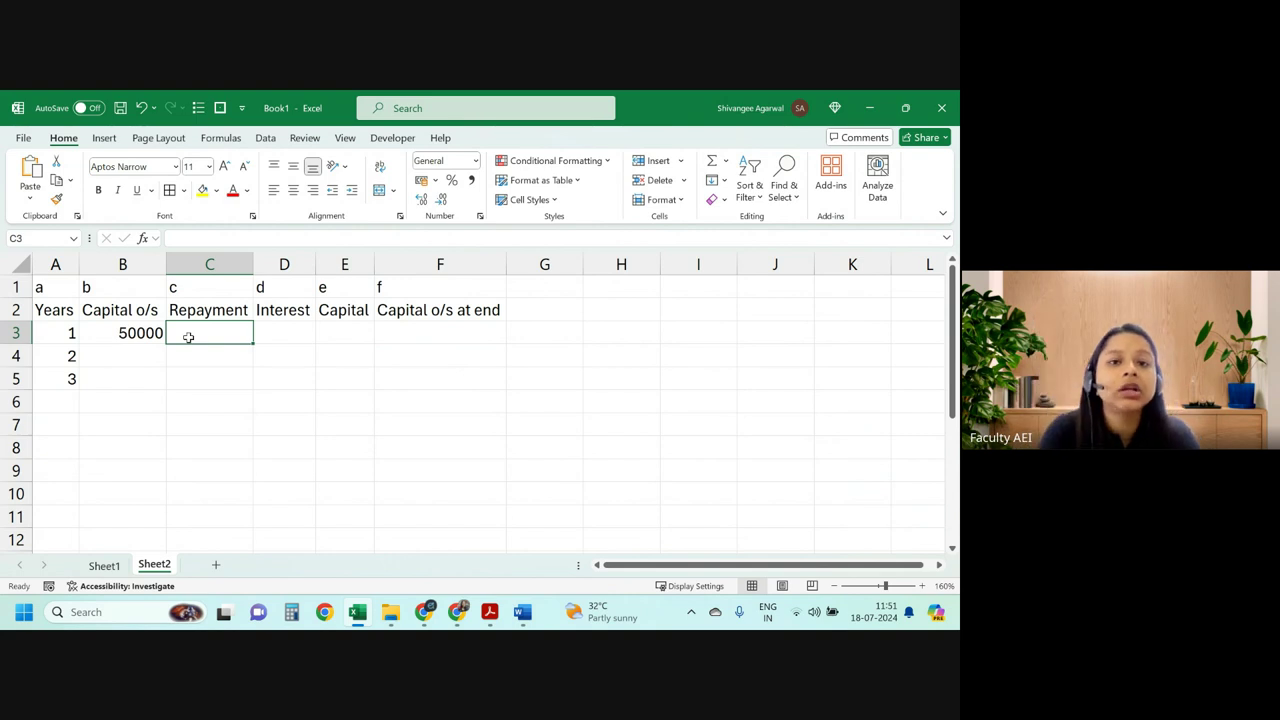
text(2000)
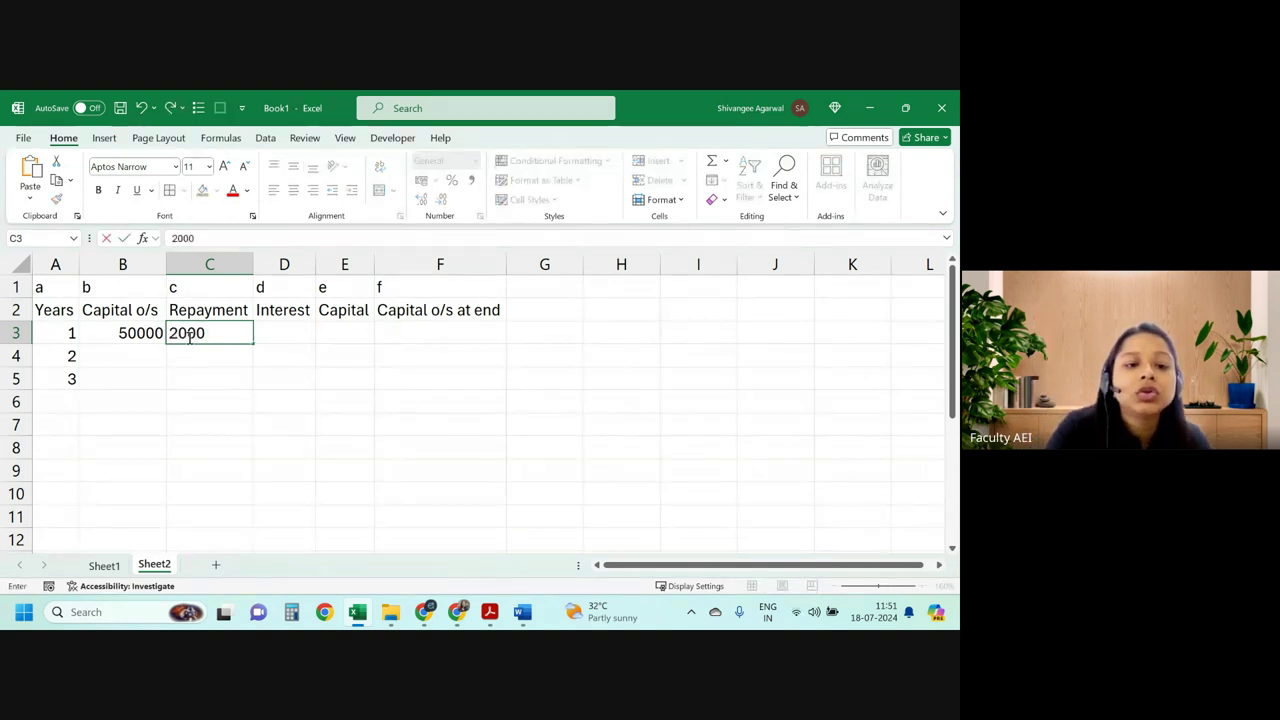
key(Tab)
drag(103, 432, 546, 458)
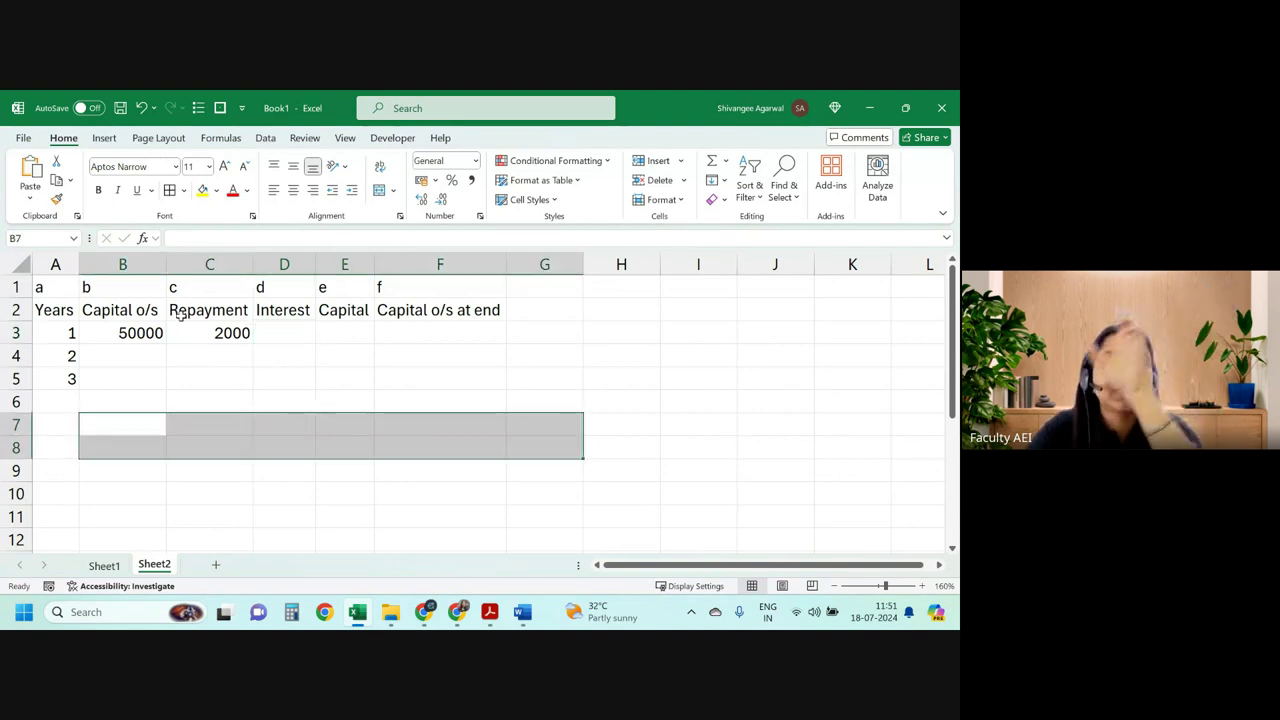
Enter the interest working 50000*(1+5%) = in D3 and widen column D to fit.
click(283, 333)
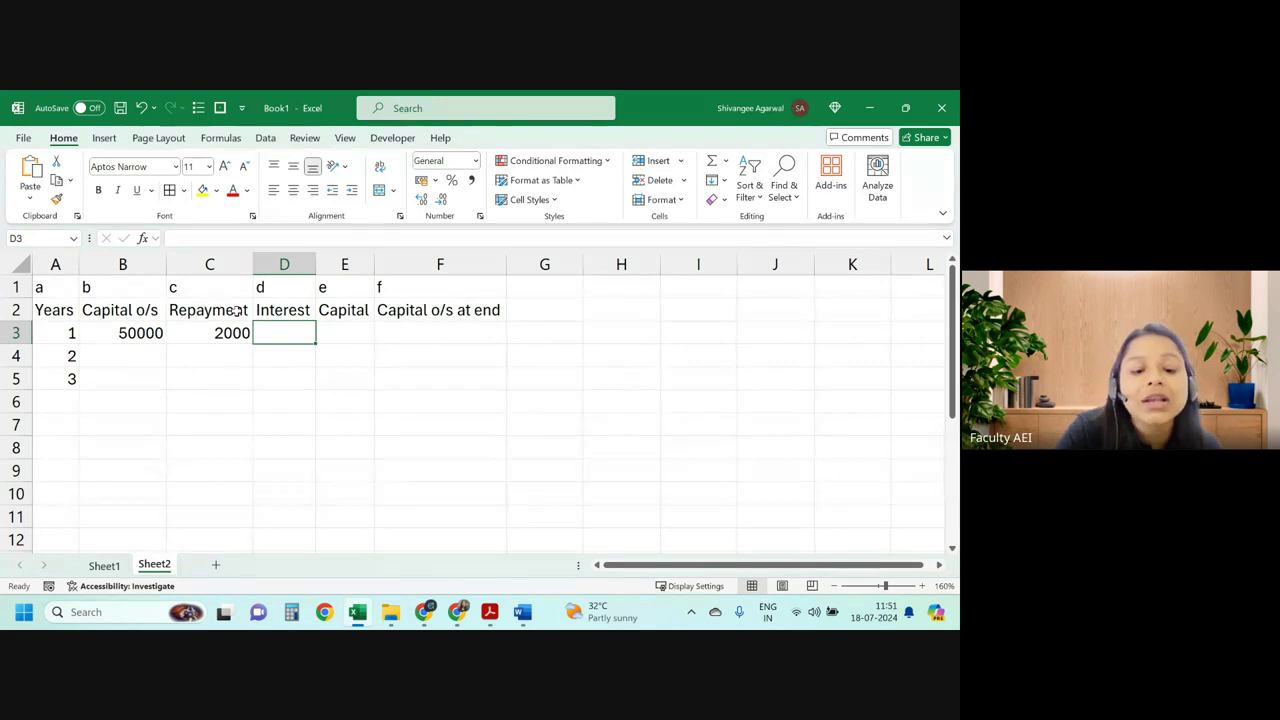
text(5-)
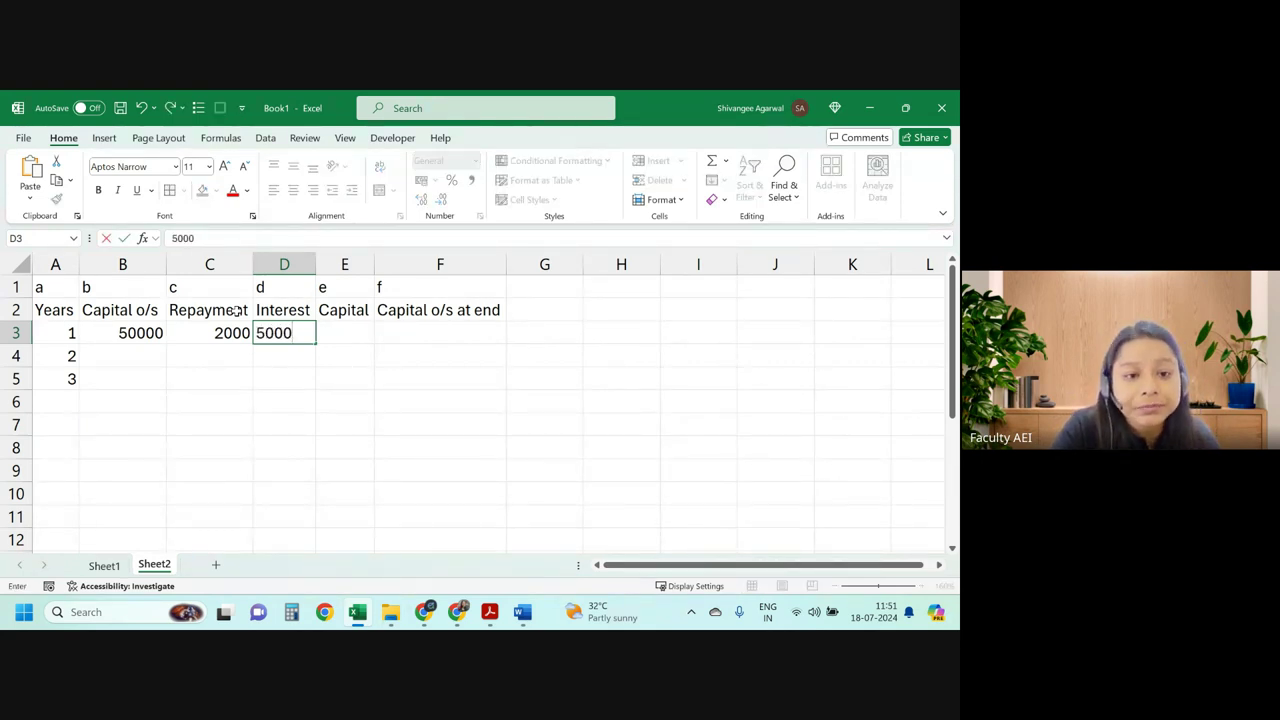
key(shift+Left)
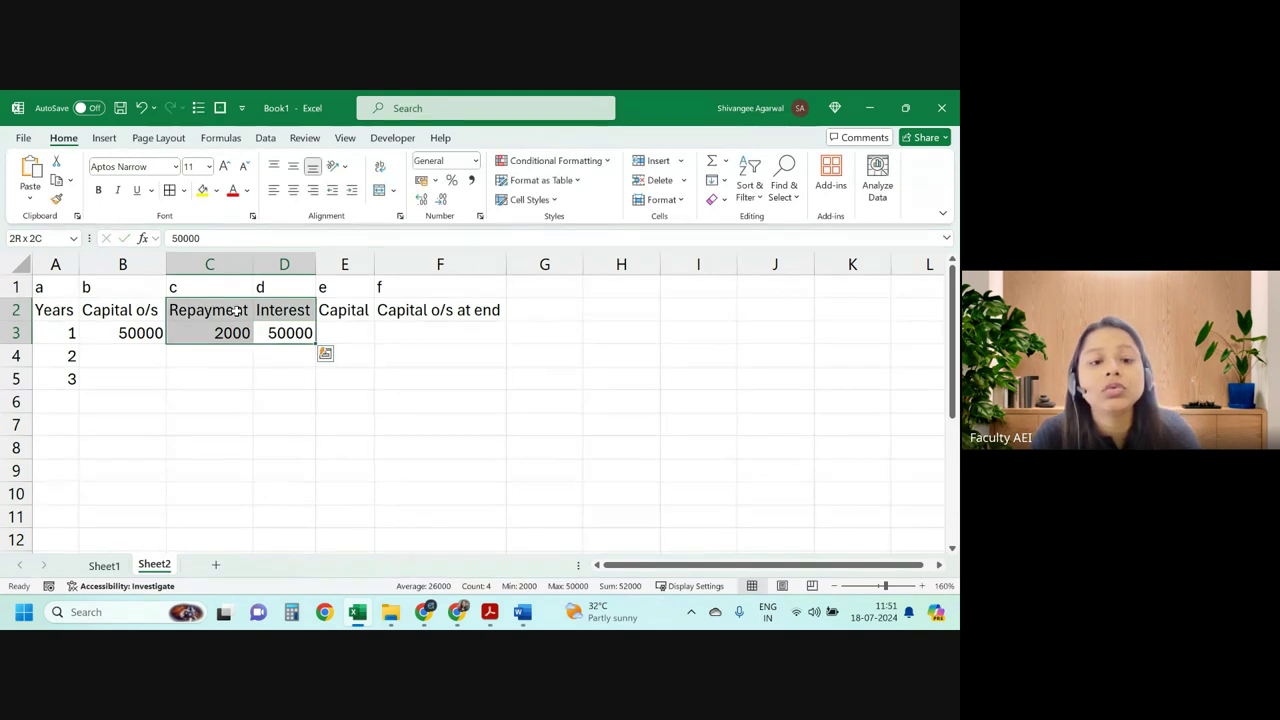
key(shift+Right)
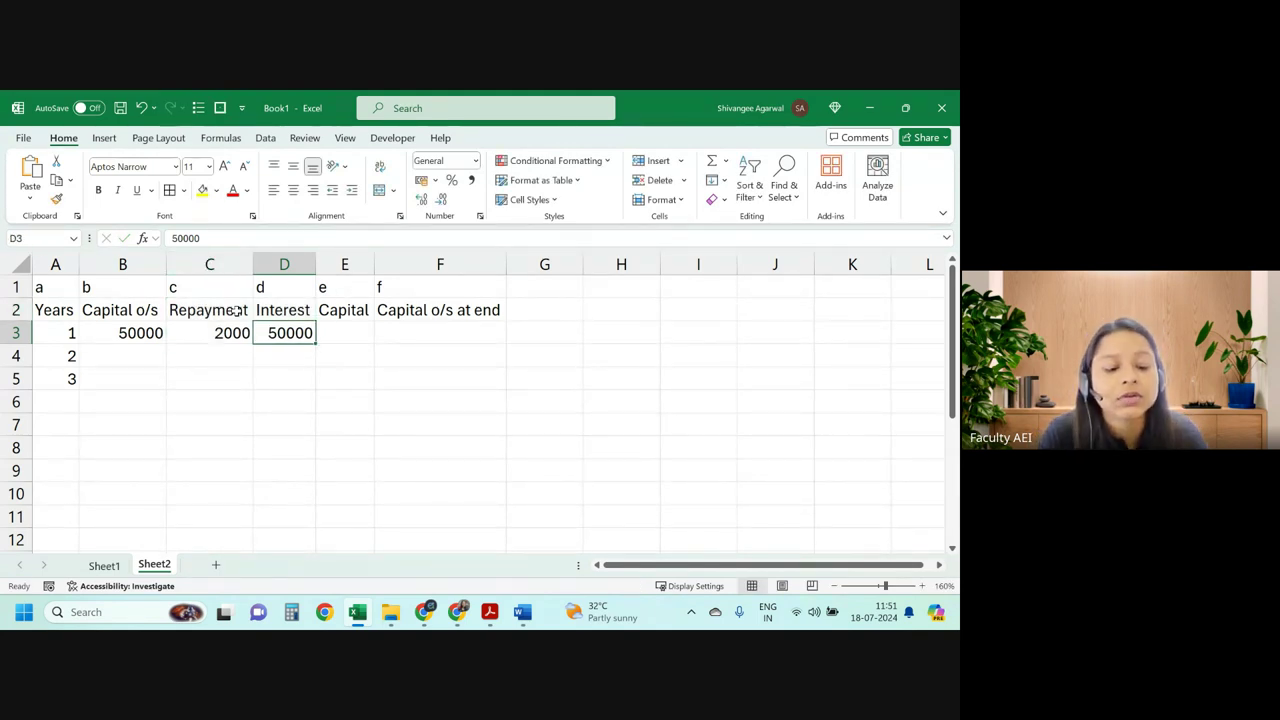
key(Delete)
text(5000)
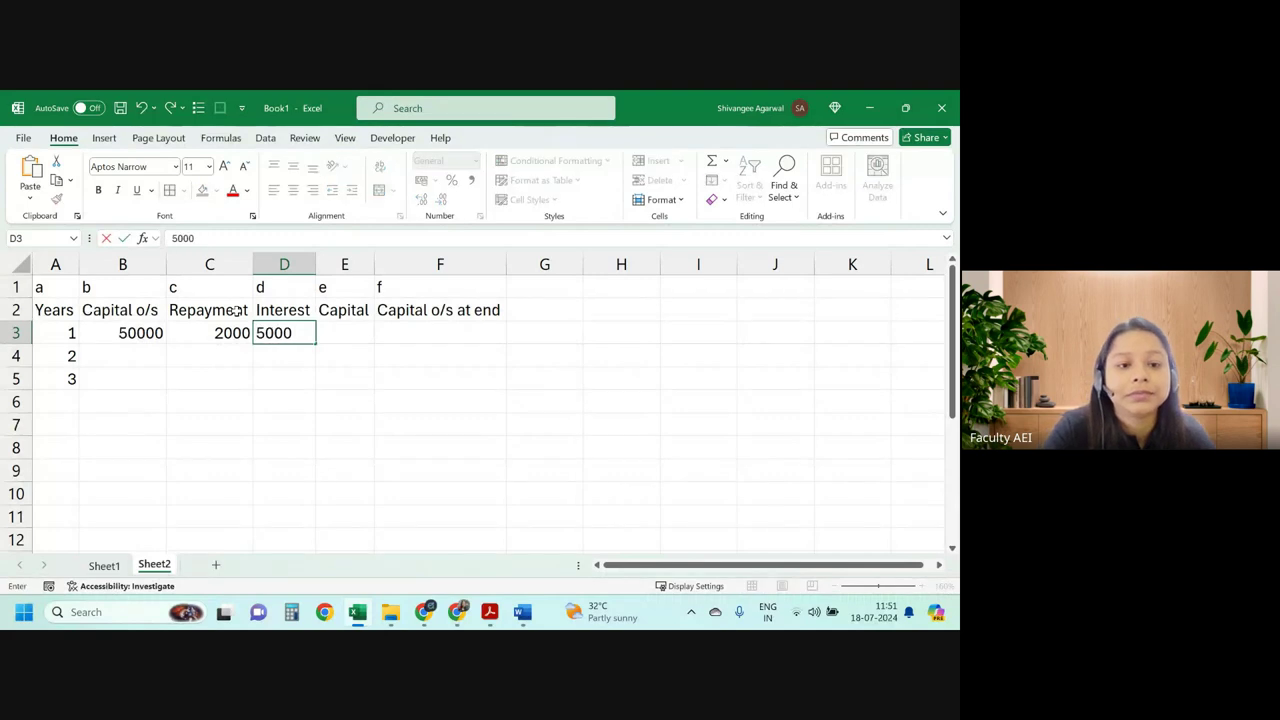
text(0*()
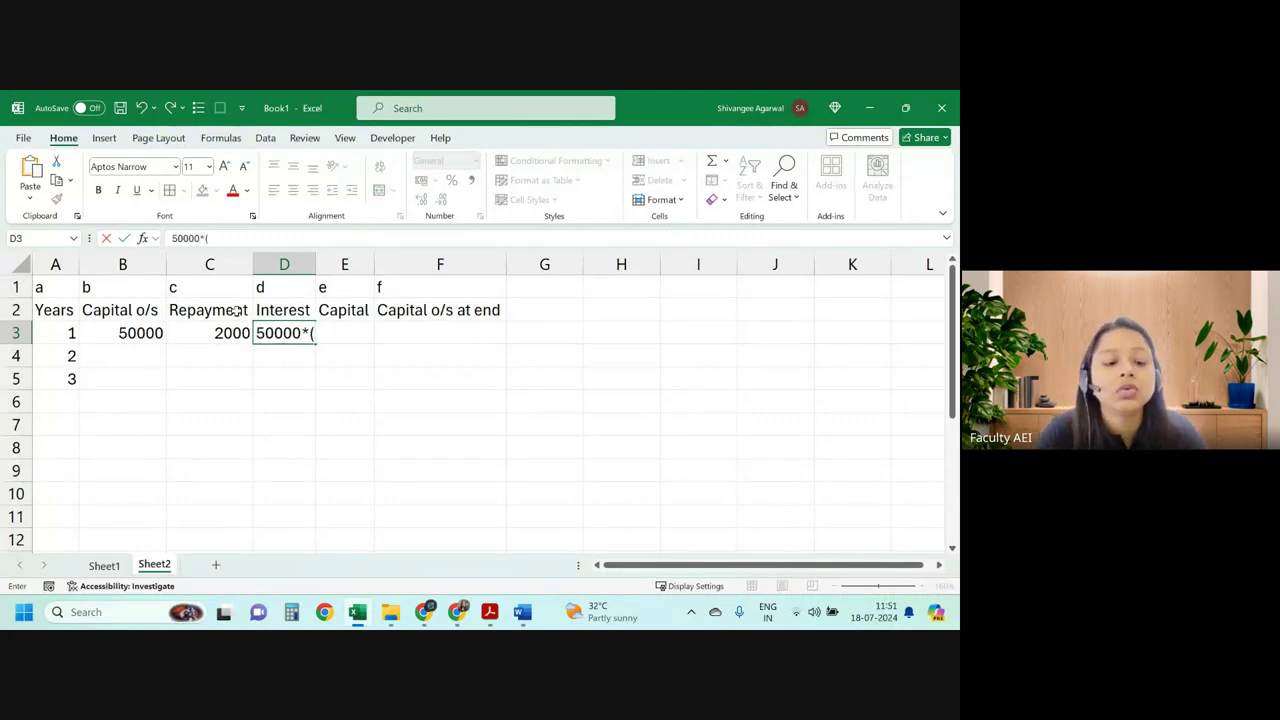
text(1+)
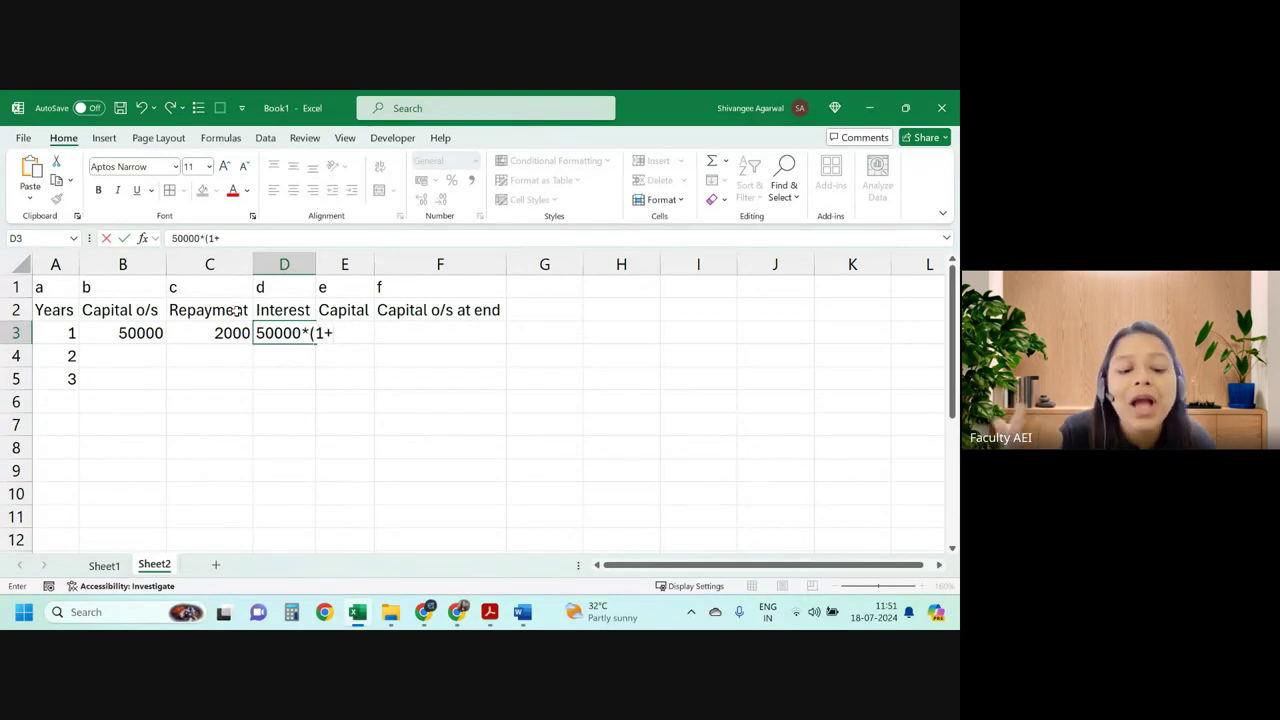
text(5)
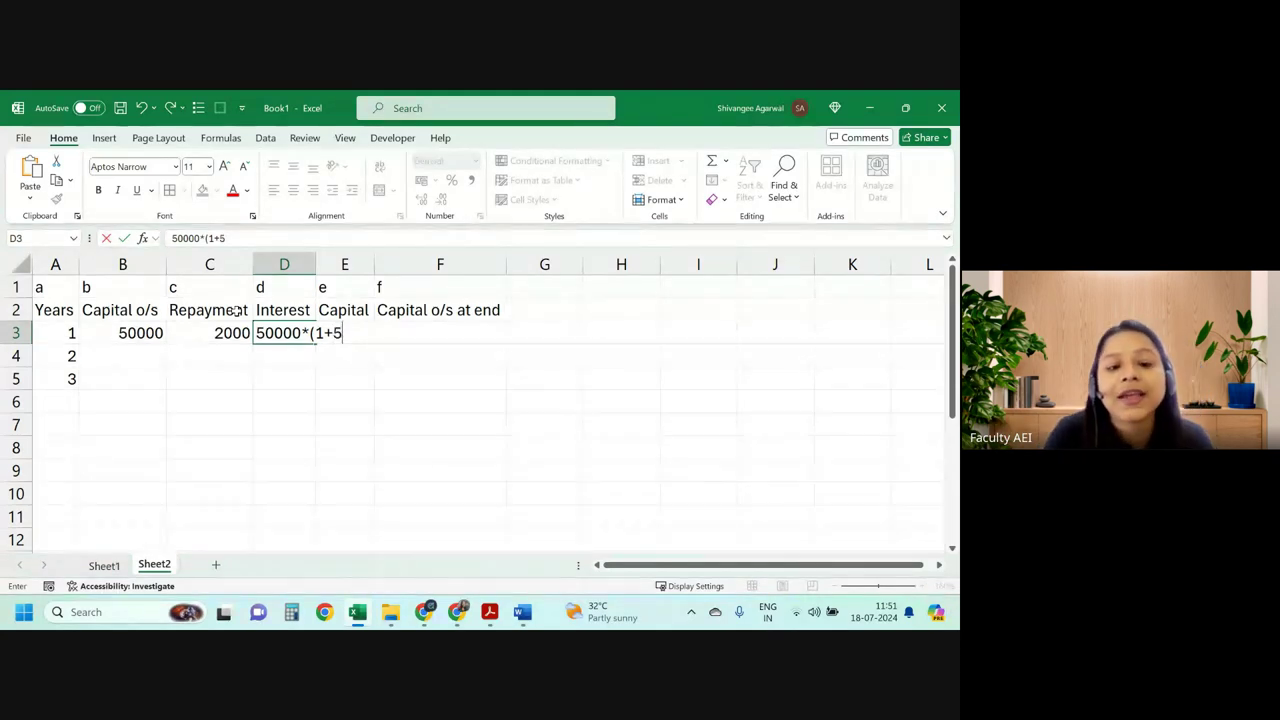
text(%)
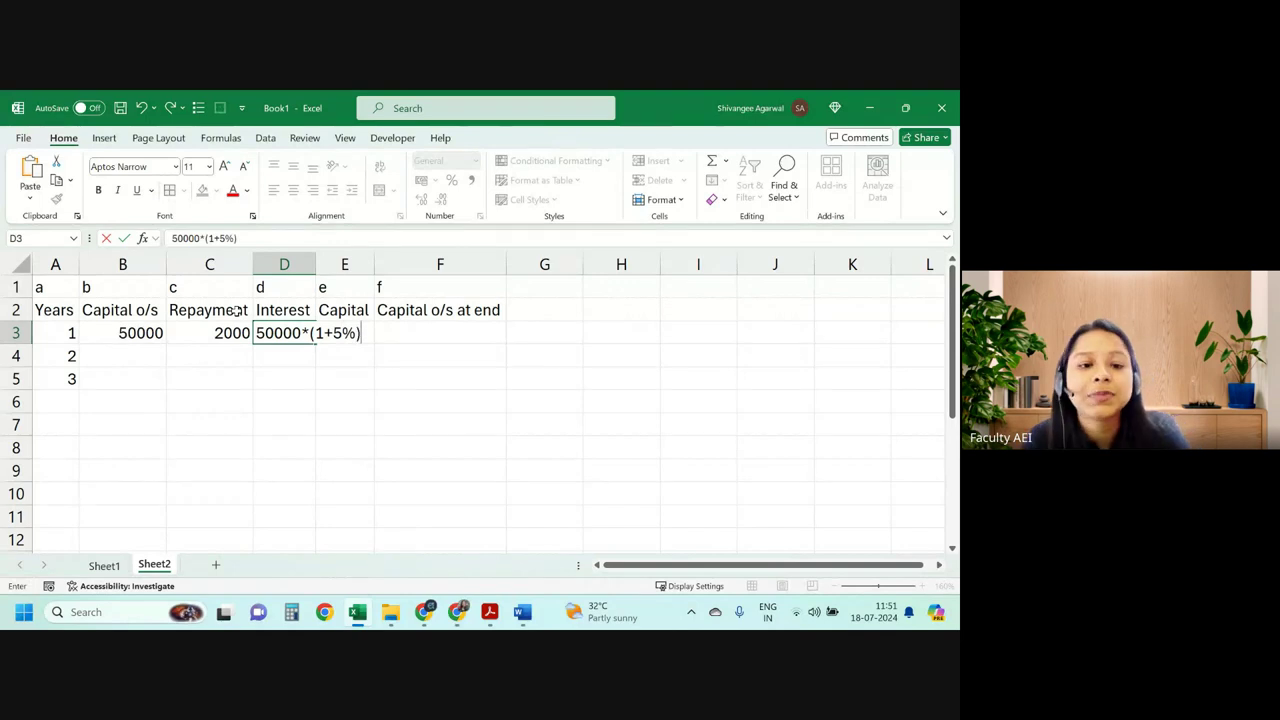
text())
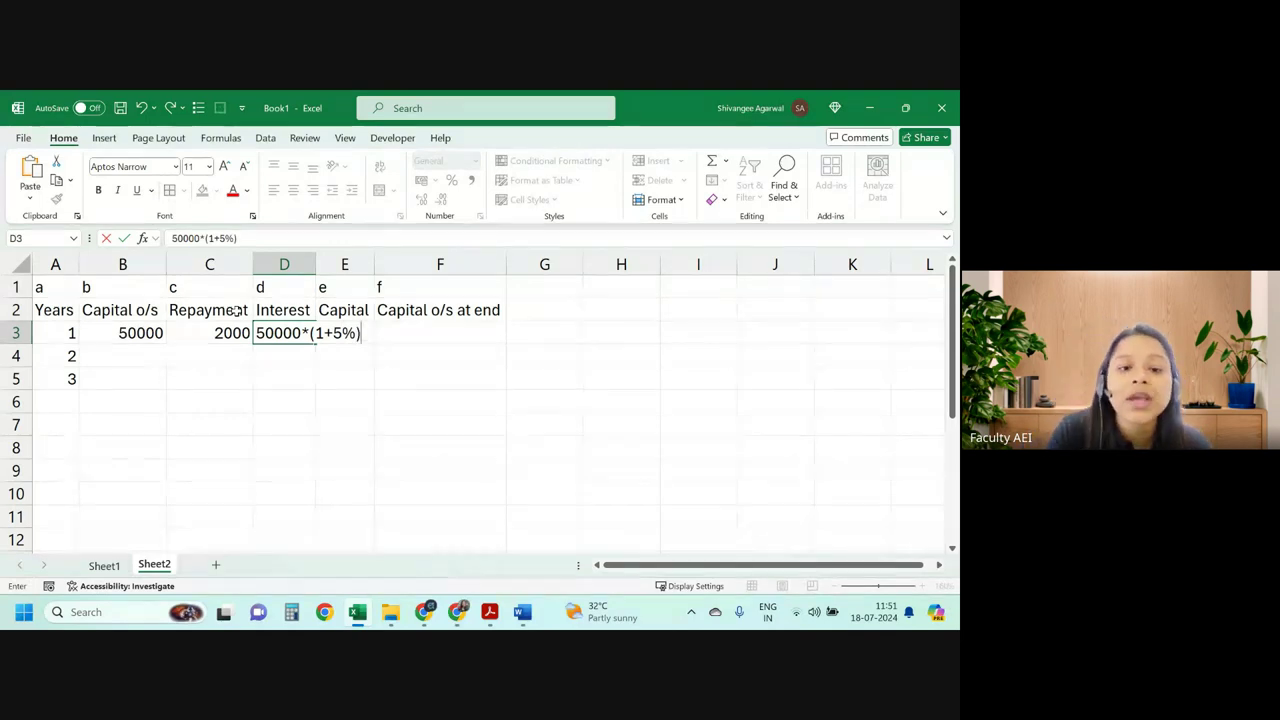
text( =)
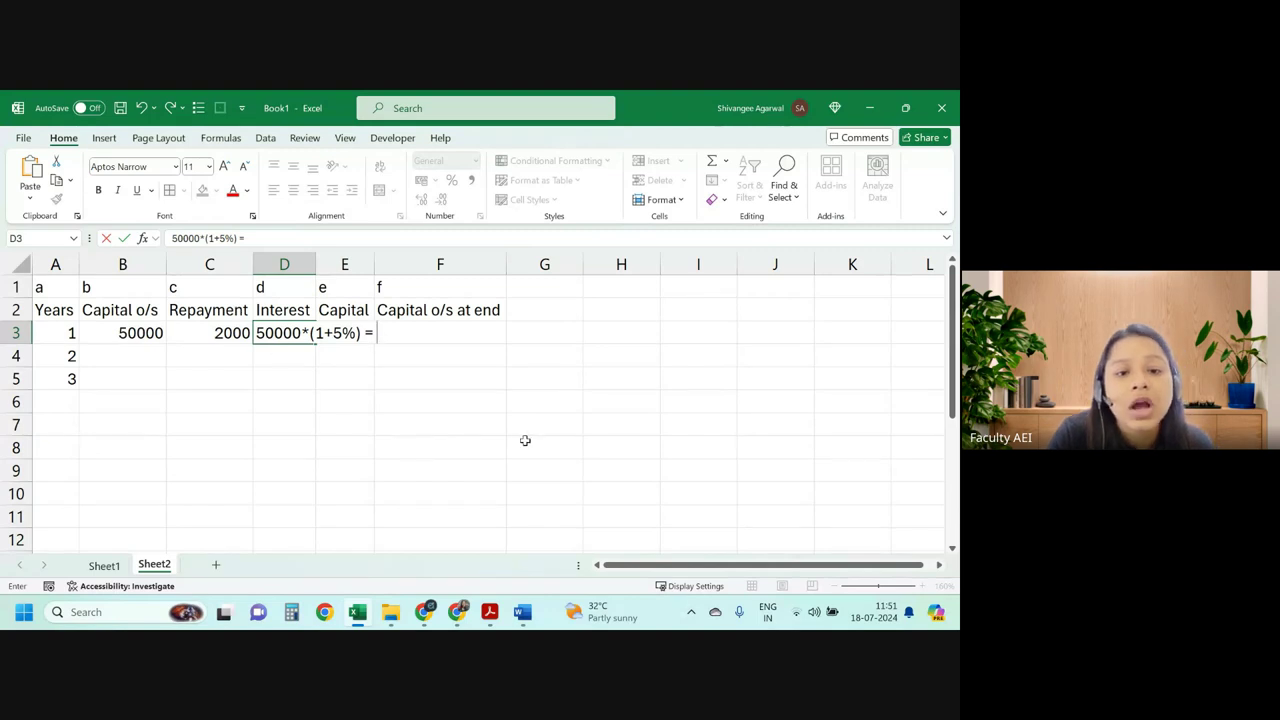
click(428, 389)
drag(316, 264, 343, 264)
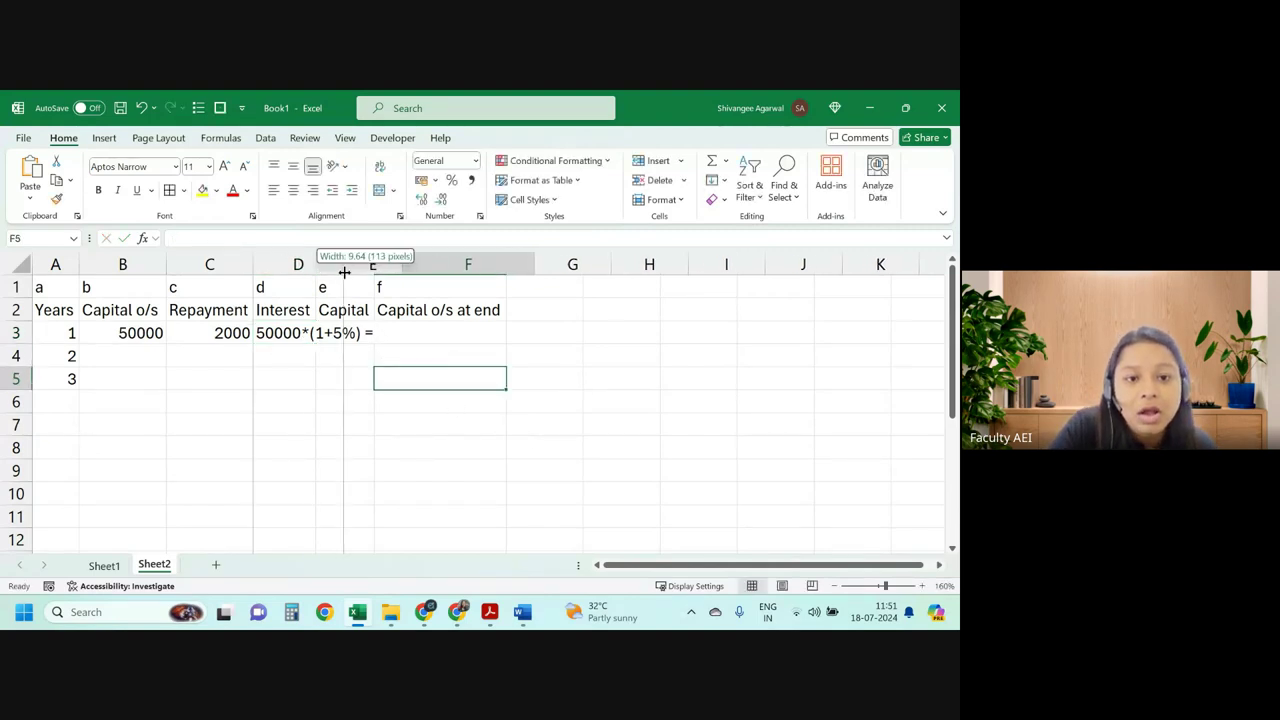
click(349, 333)
Edit D3 to read 50000*5% = 2500, then cancel the started entry in E3.
double_click(349, 333)
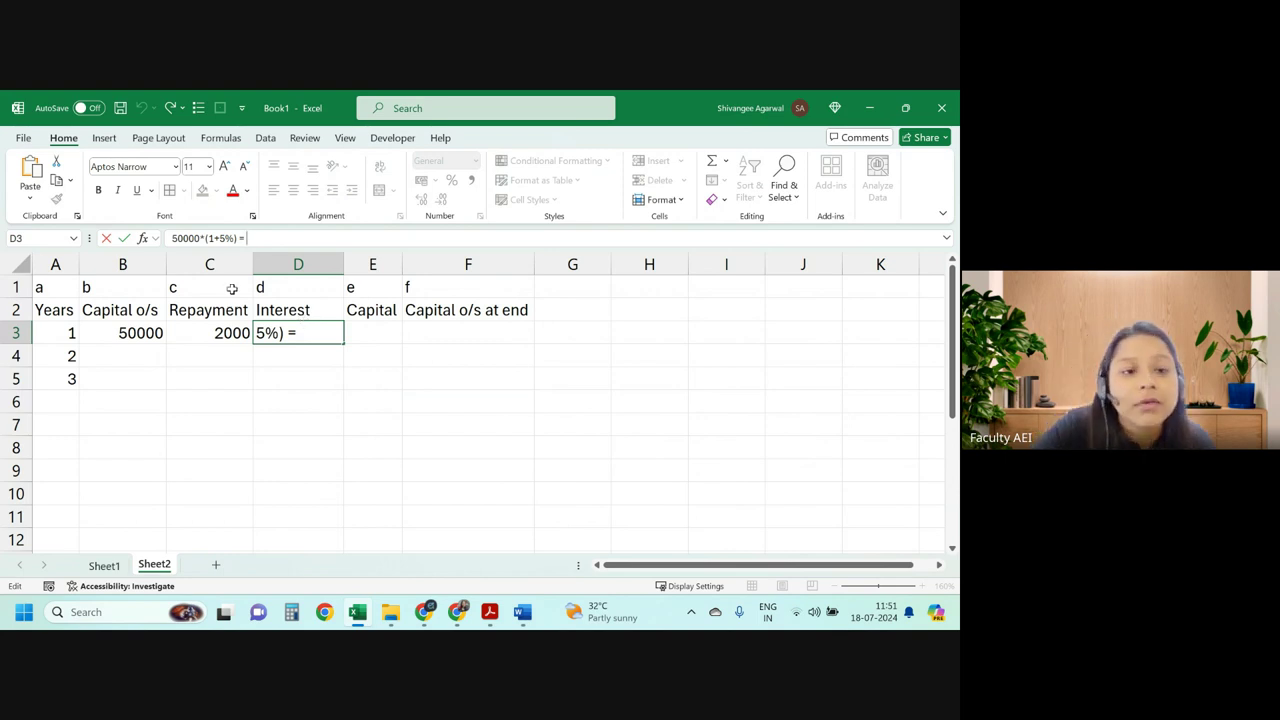
key(BackSpace)
key(BackSpace)
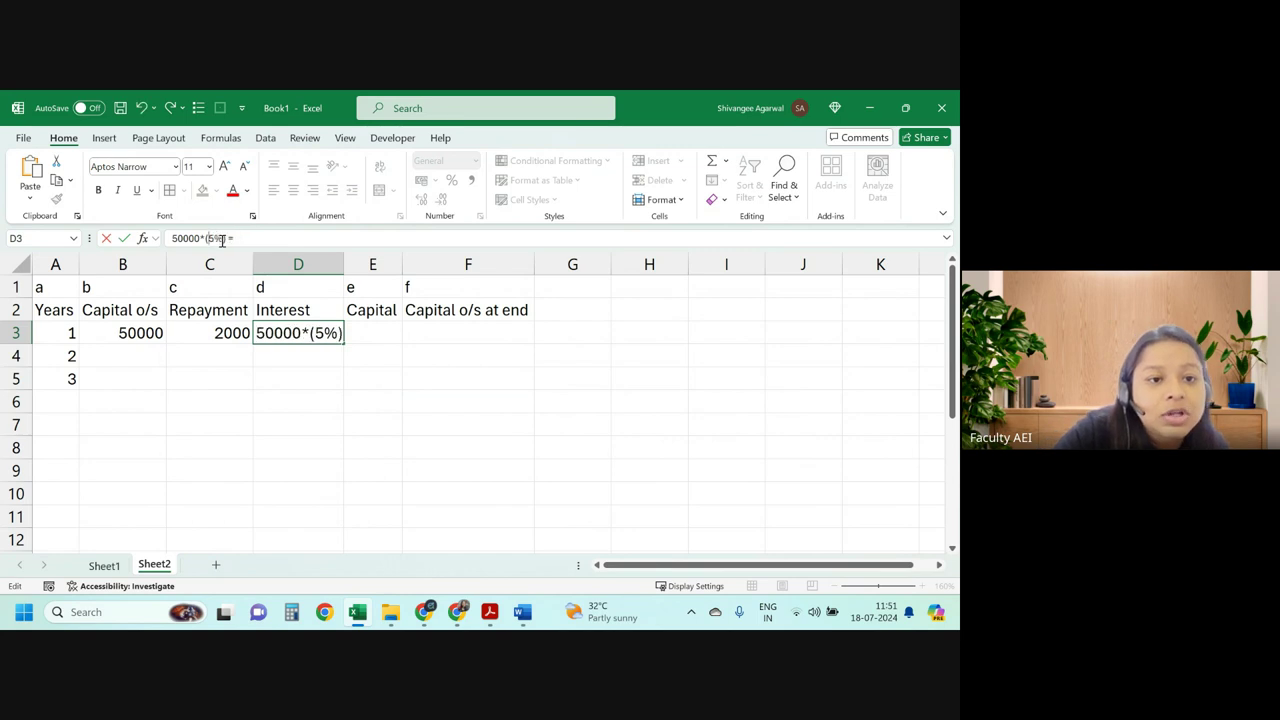
key(BackSpace)
key(BackSpace)
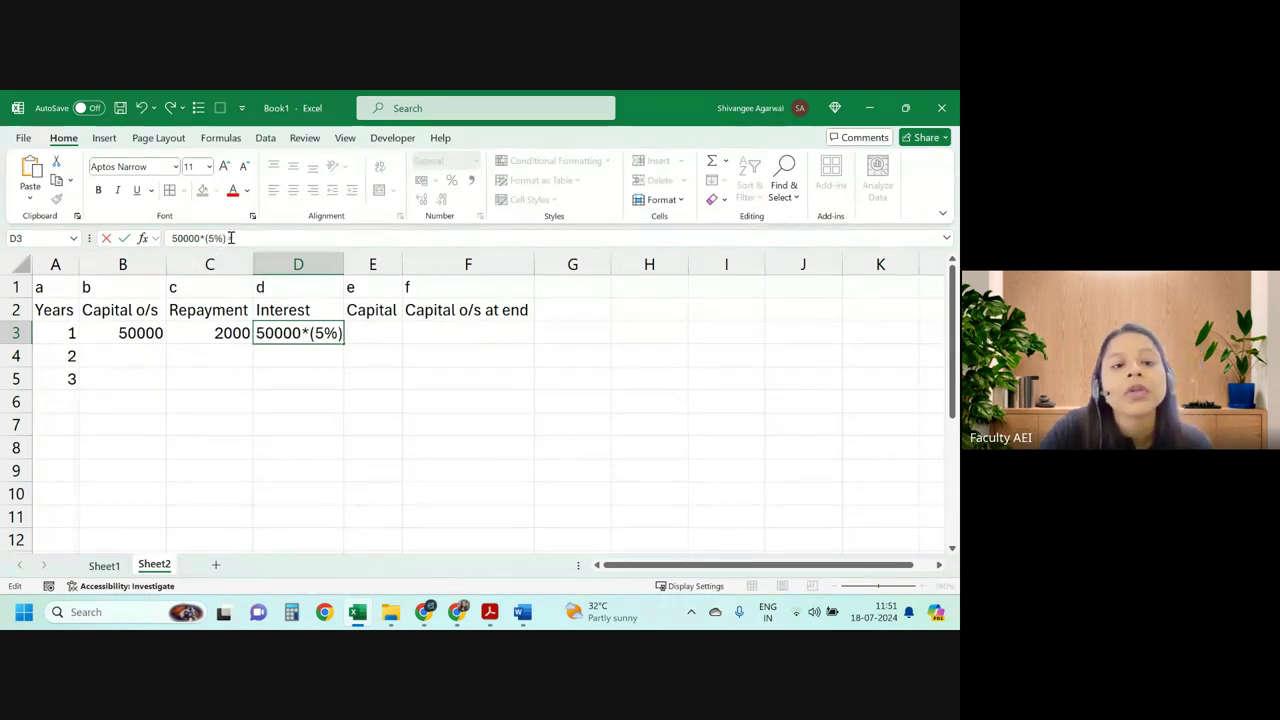
key(BackSpace)
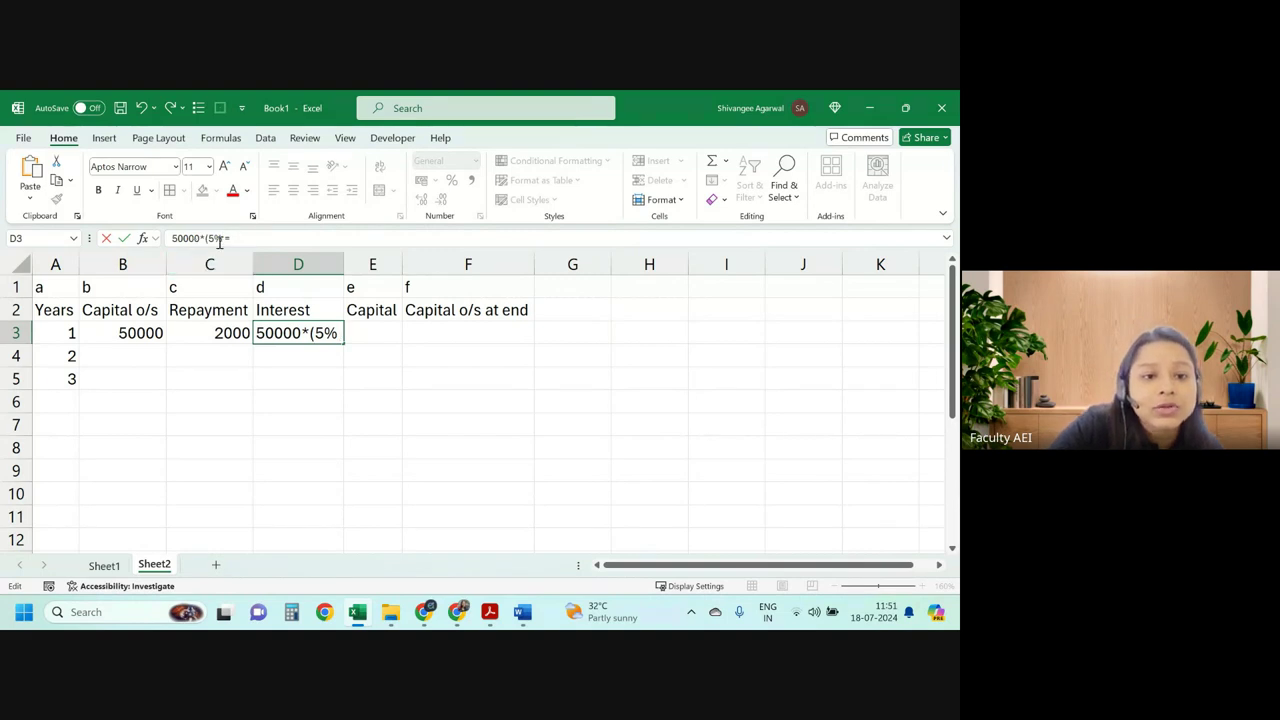
key(BackSpace)
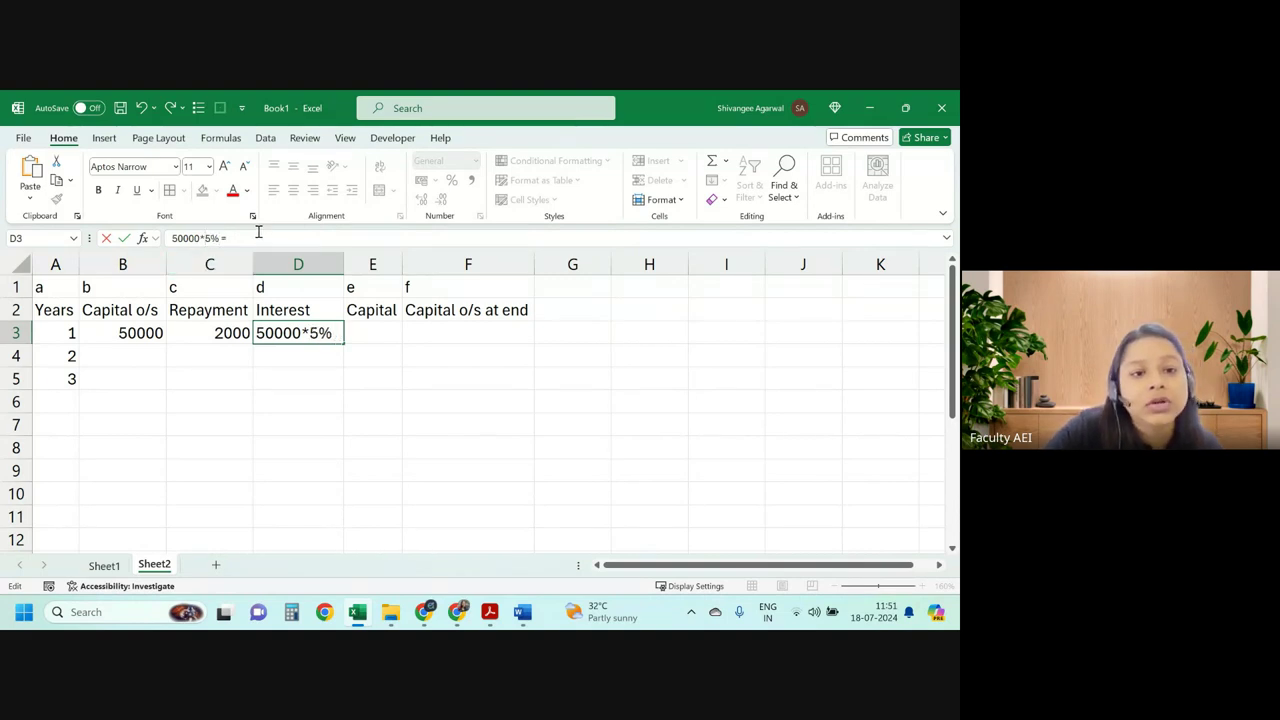
text( 25)
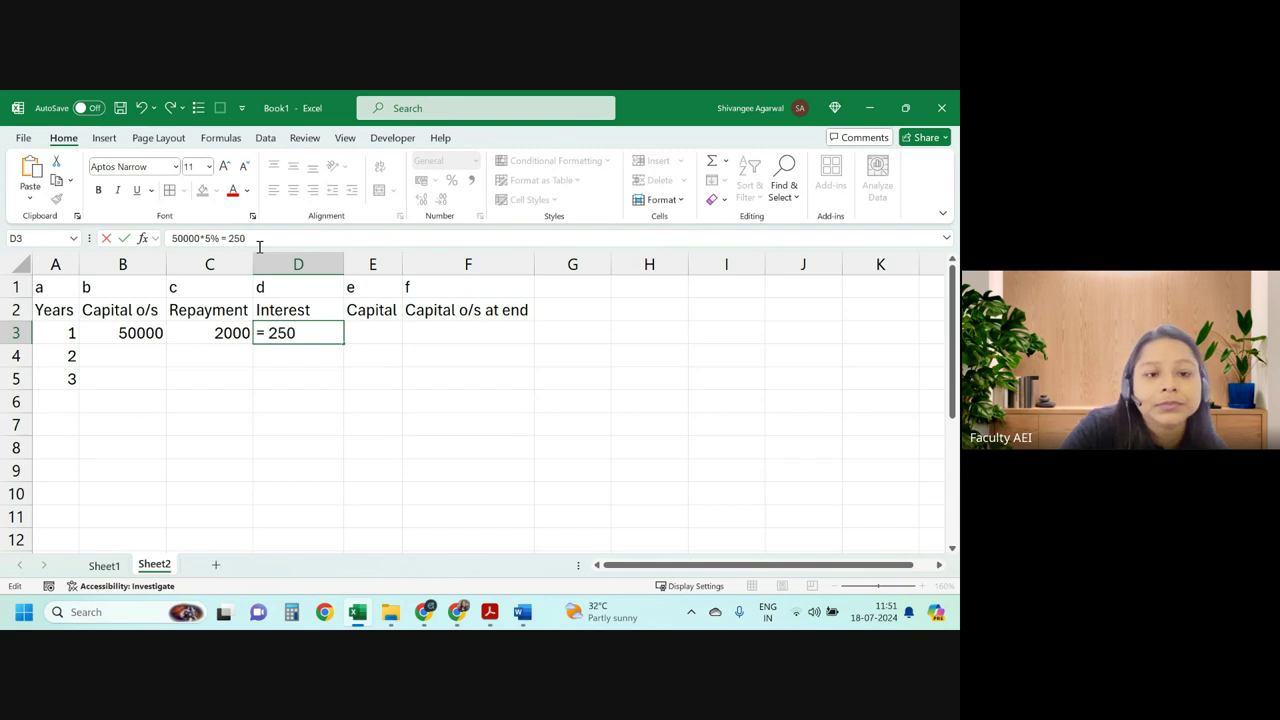
text(0)
key(Return)
click(396, 339)
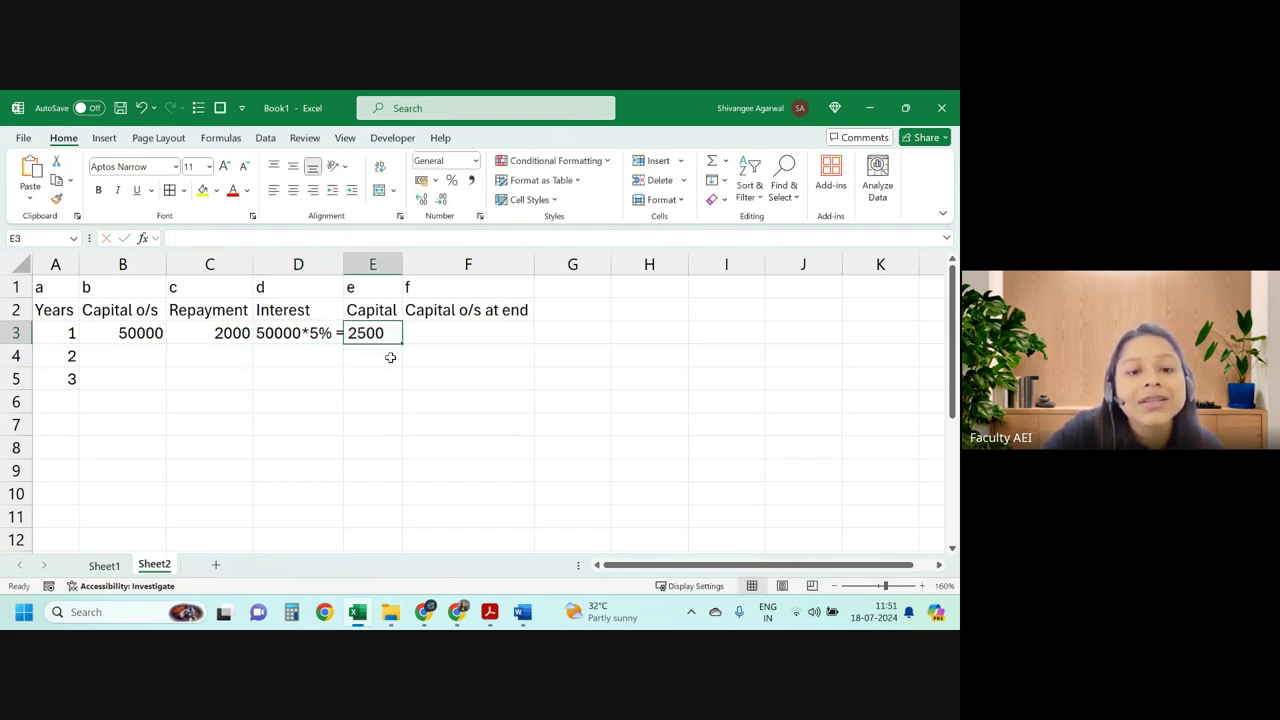
text(=)
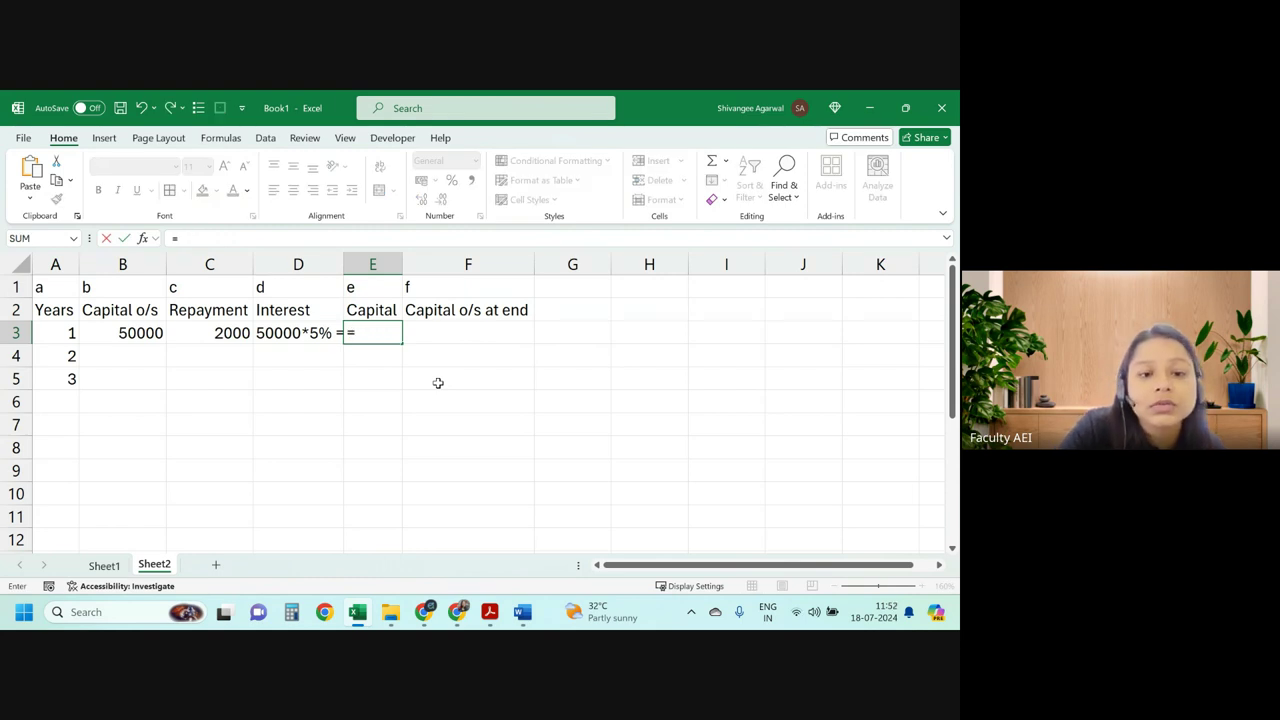
key(Escape)
Select row 3 and apply Wrap Text.
click(28, 336)
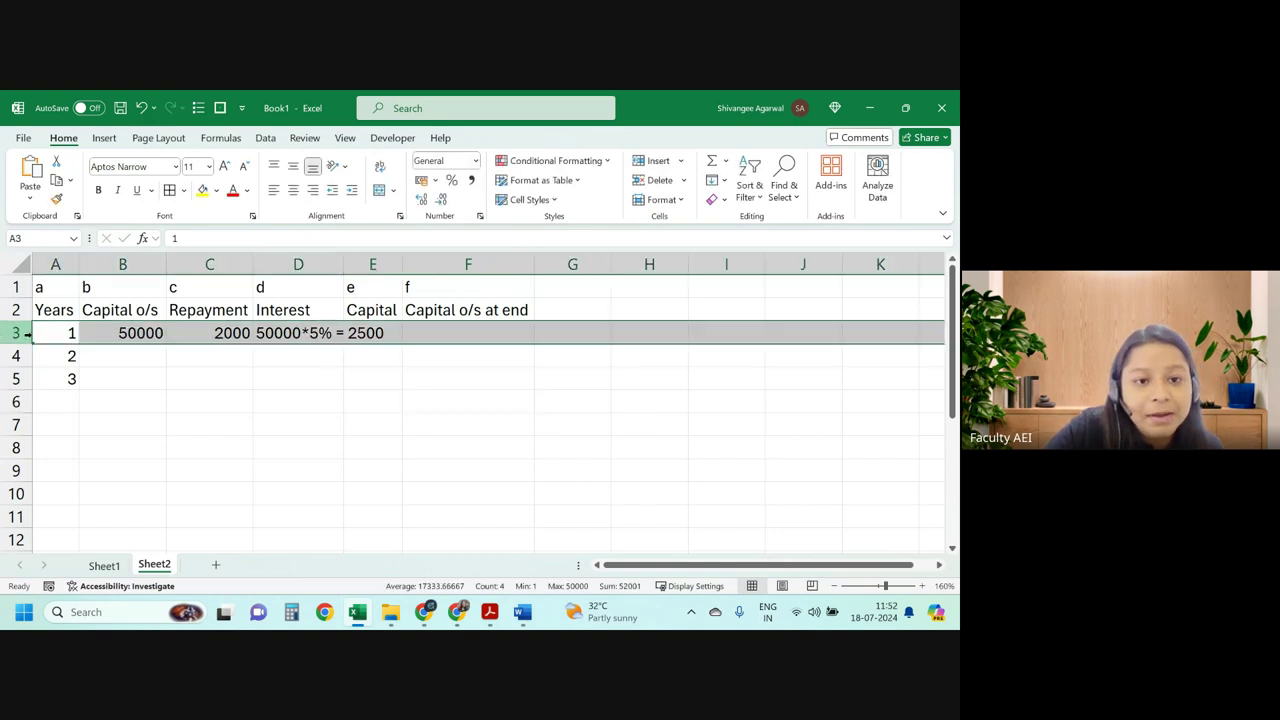
click(397, 358)
click(16, 333)
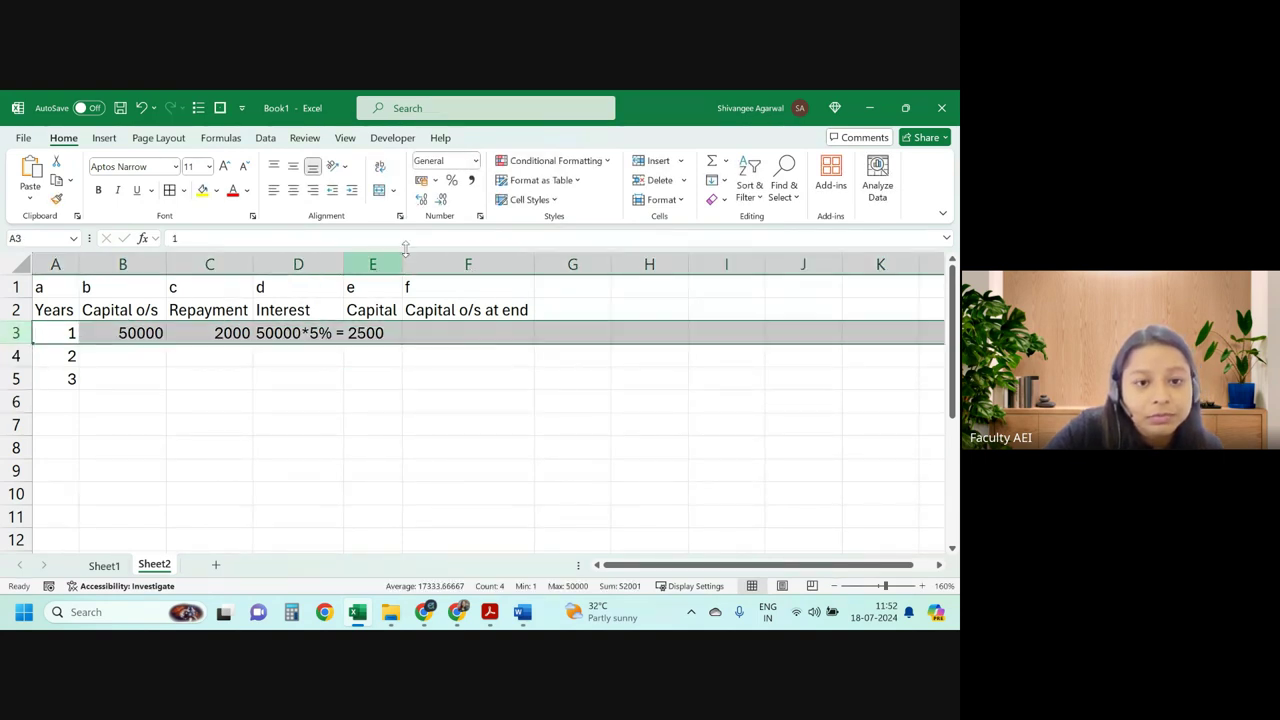
click(380, 170)
Widen column E and enter the capital working 2000-2500 = -500 in E3.
click(372, 342)
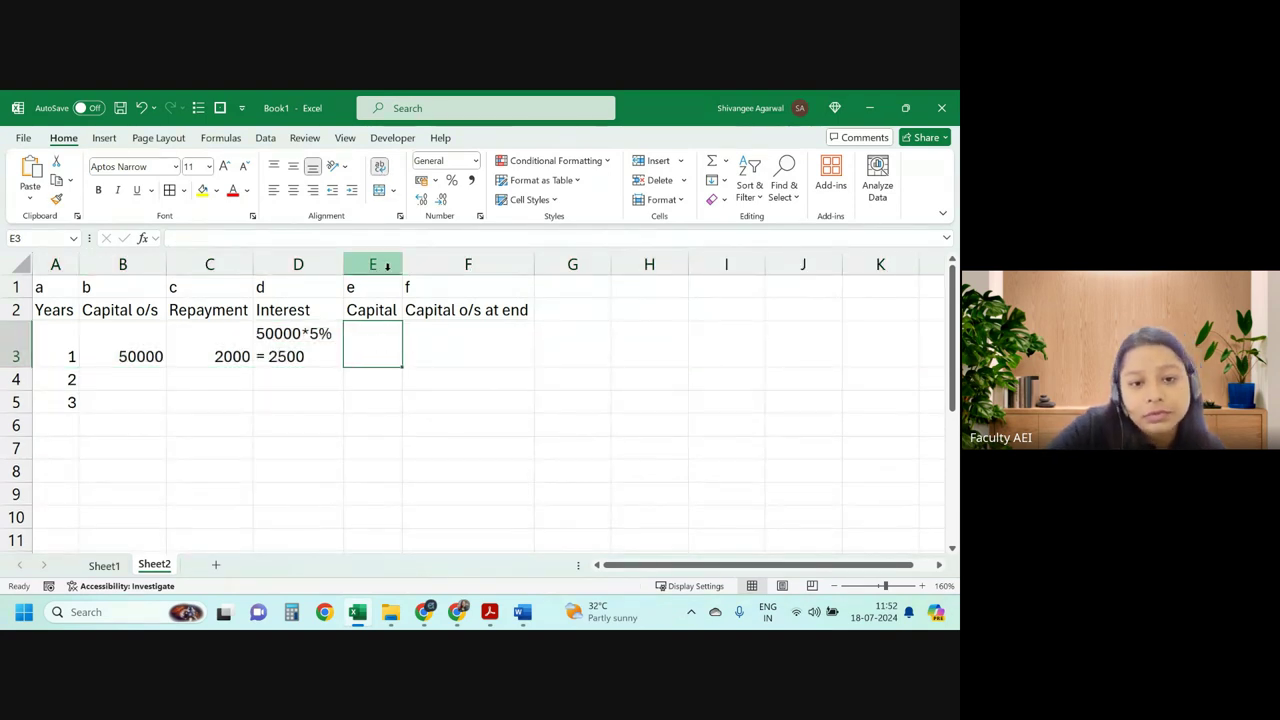
drag(403, 265, 431, 266)
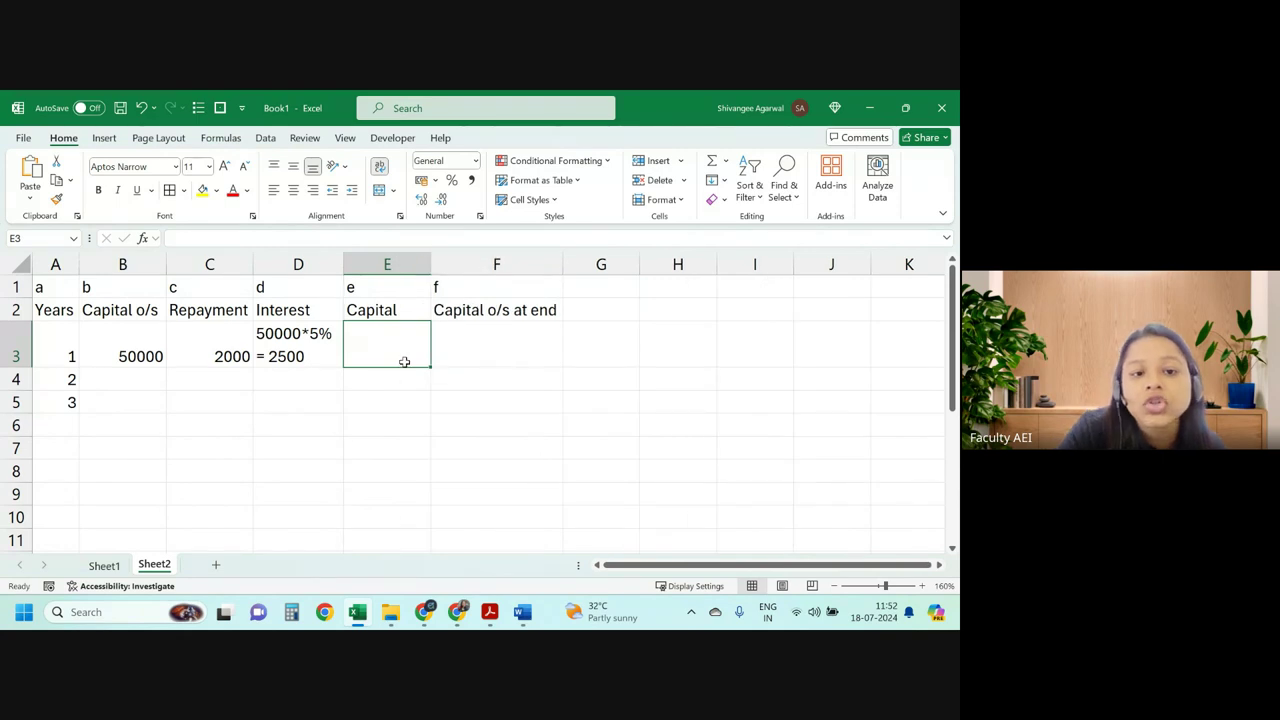
text(2000-2500)
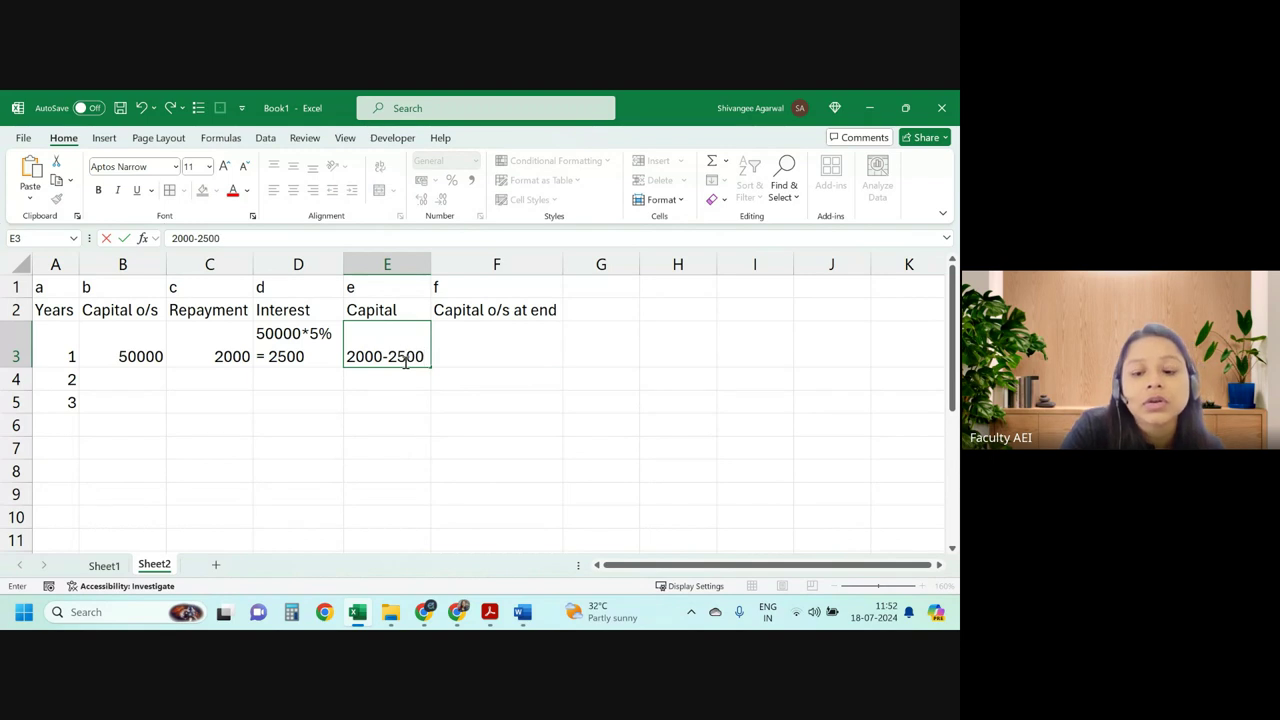
text( = -500)
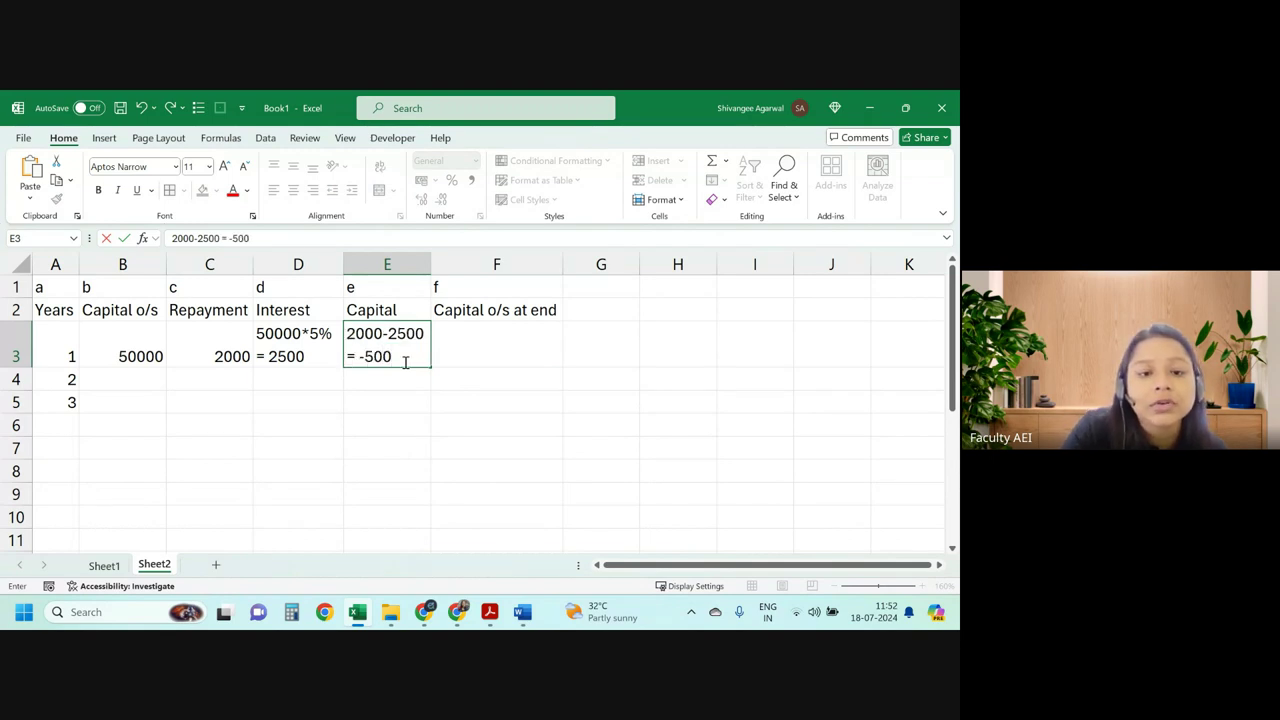
key(Tab)
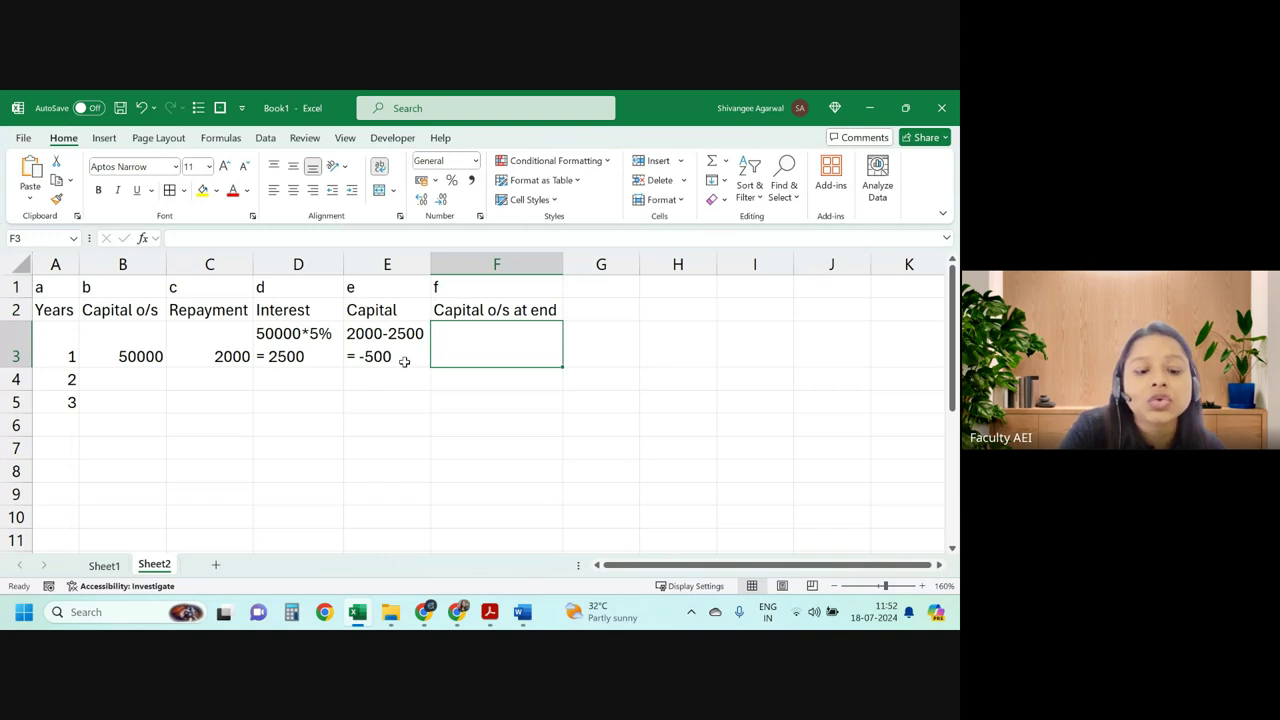
text(50000-)
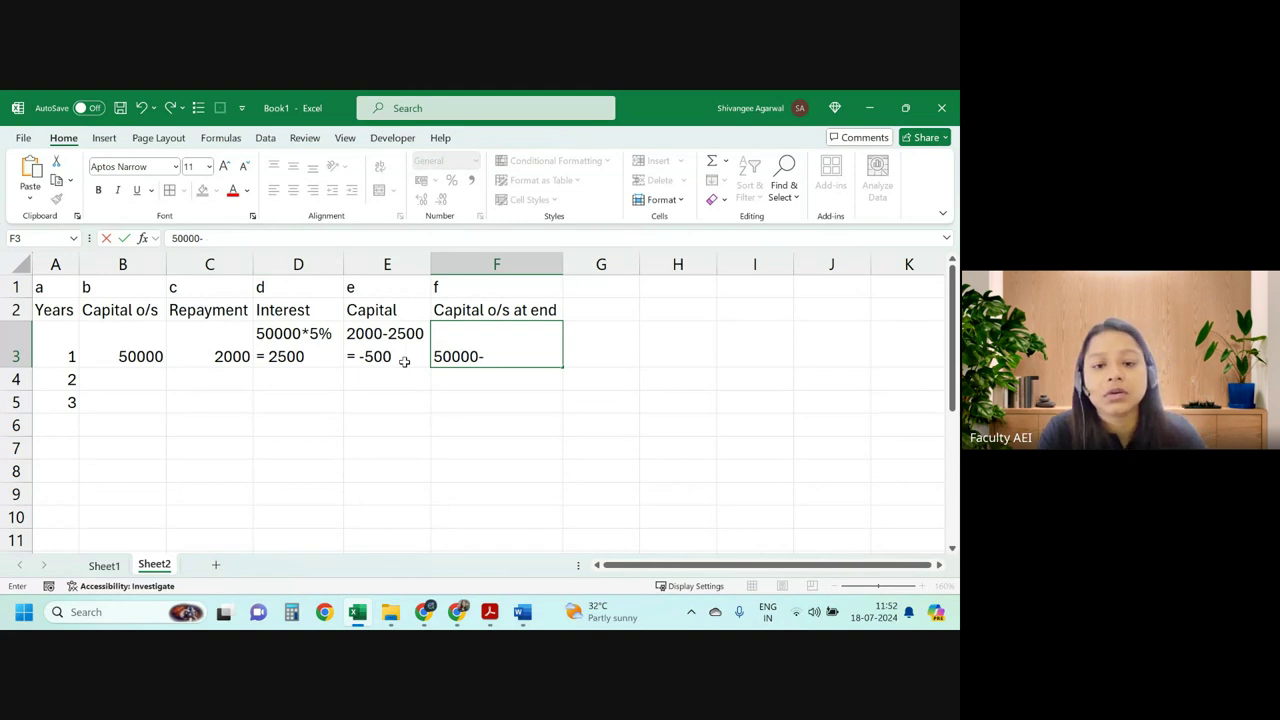
text( (-5000)
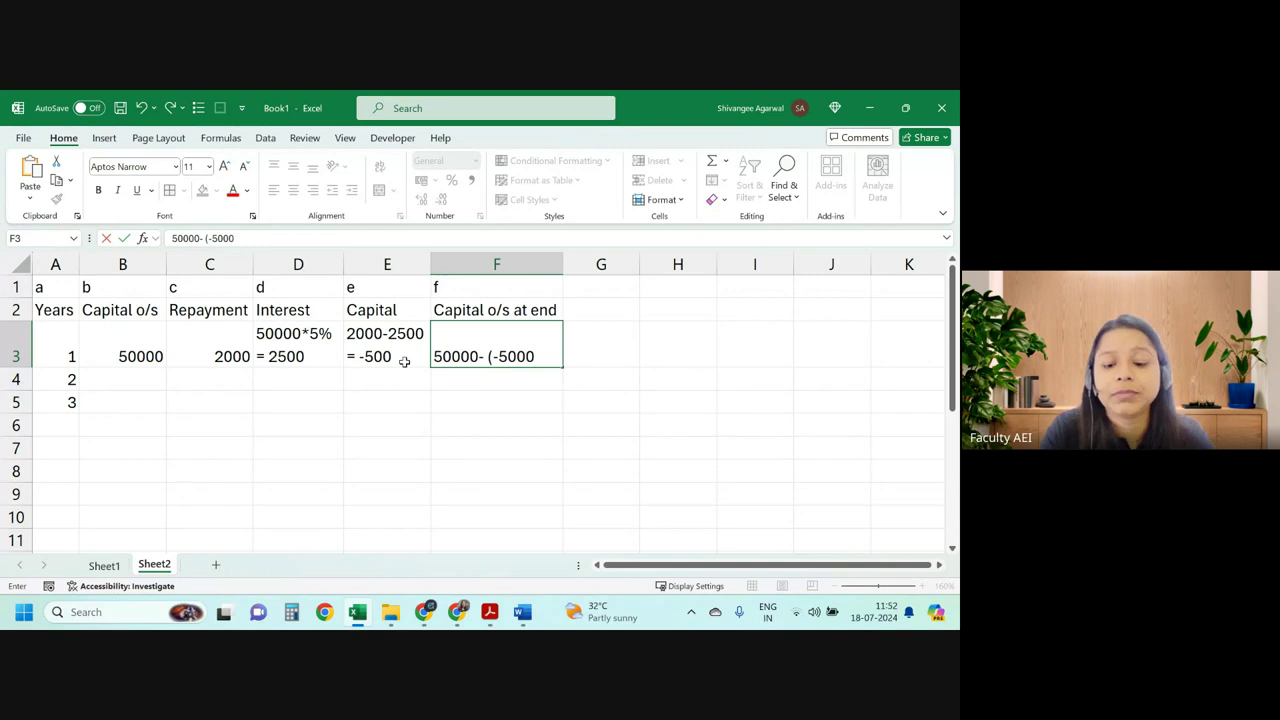
Complete F3 as 50000- (-500) = 50500, correcting the -5000 typo to -500.
key(BackSpace)
text())
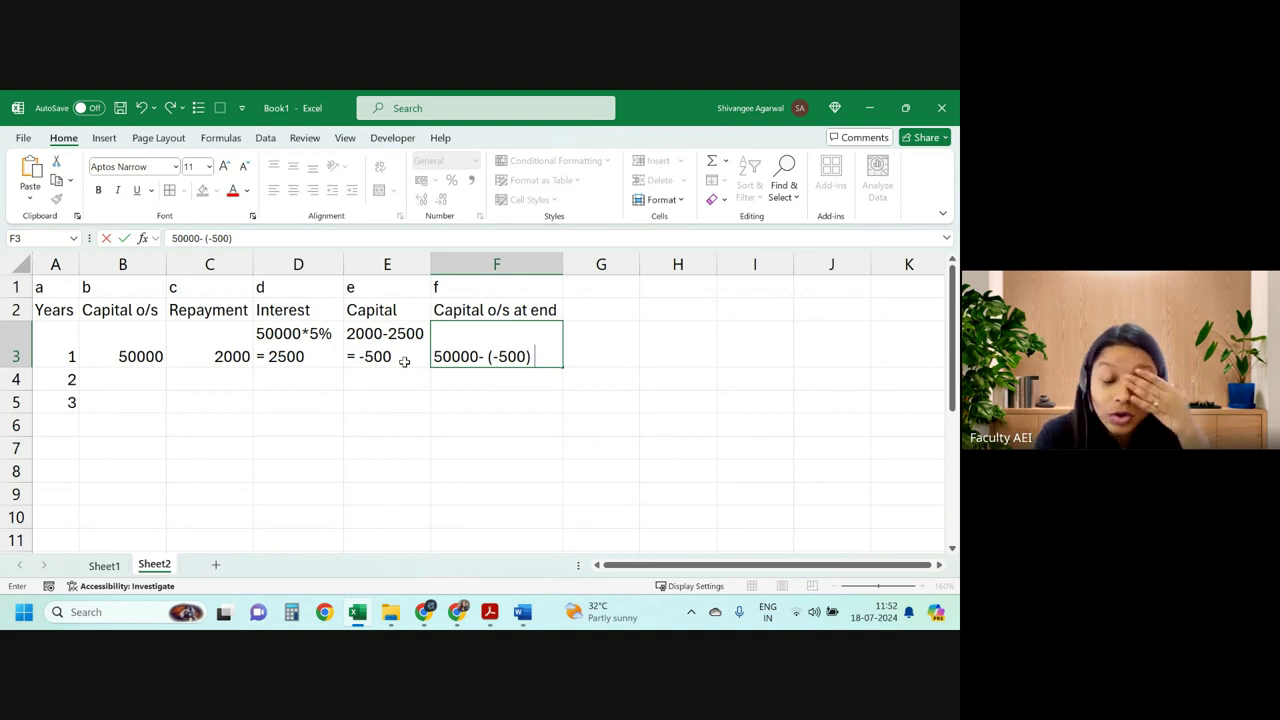
text( = 5)
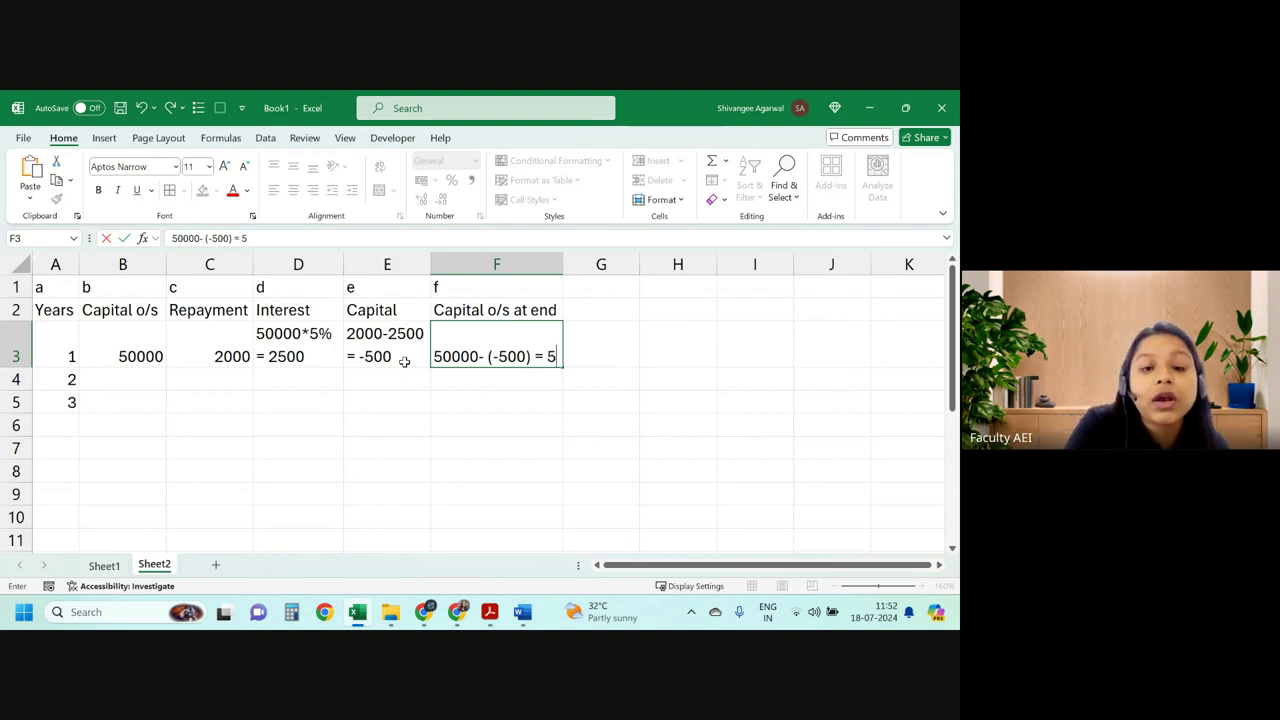
text(0500)
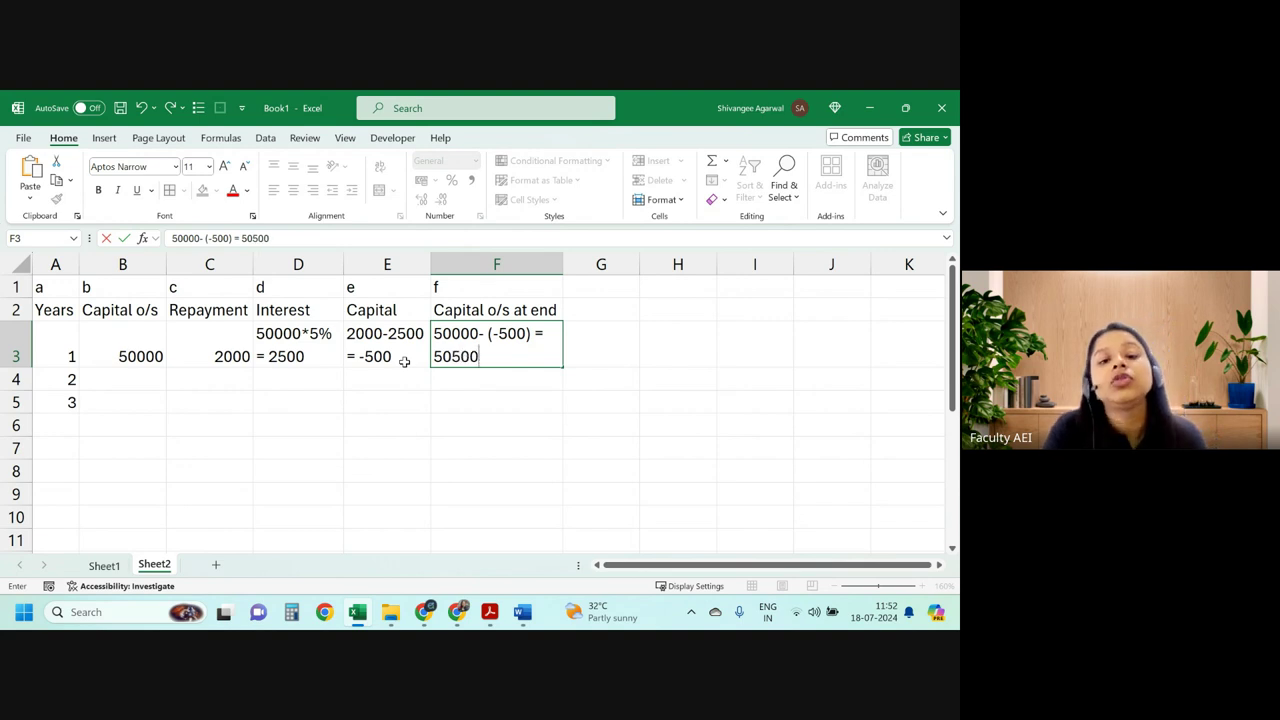
key(Return)
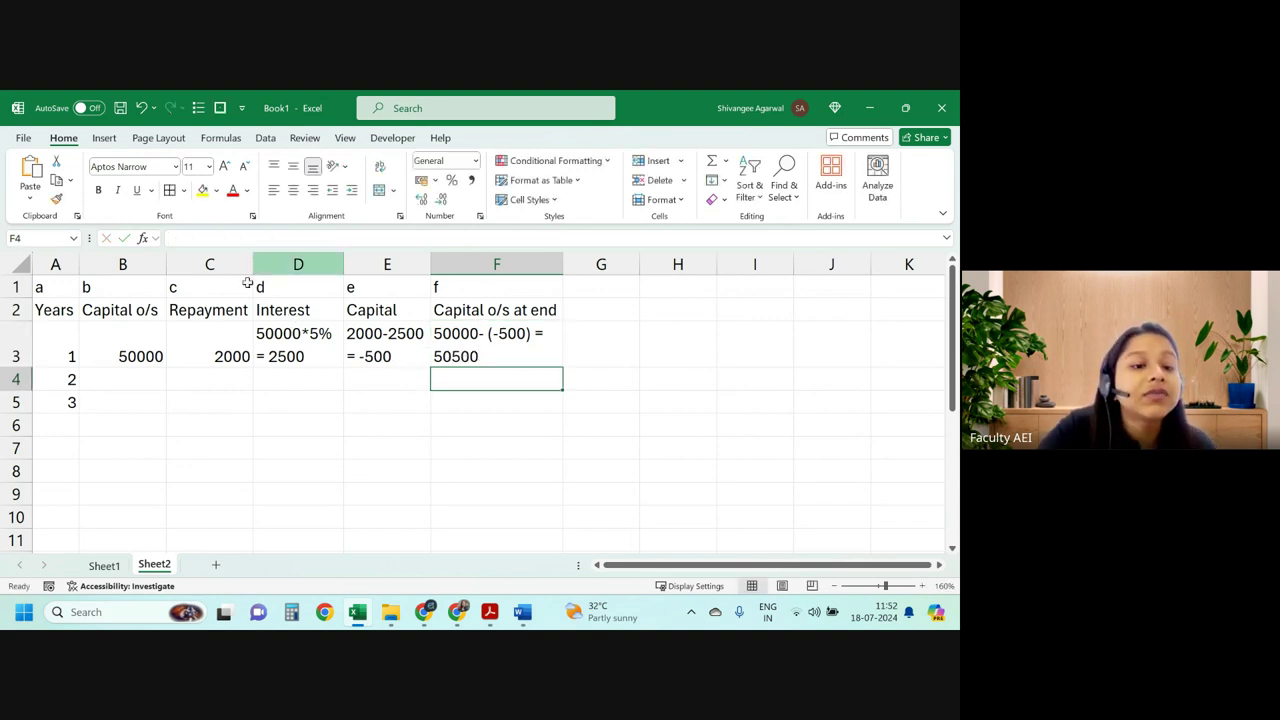
drag(155, 345, 575, 346)
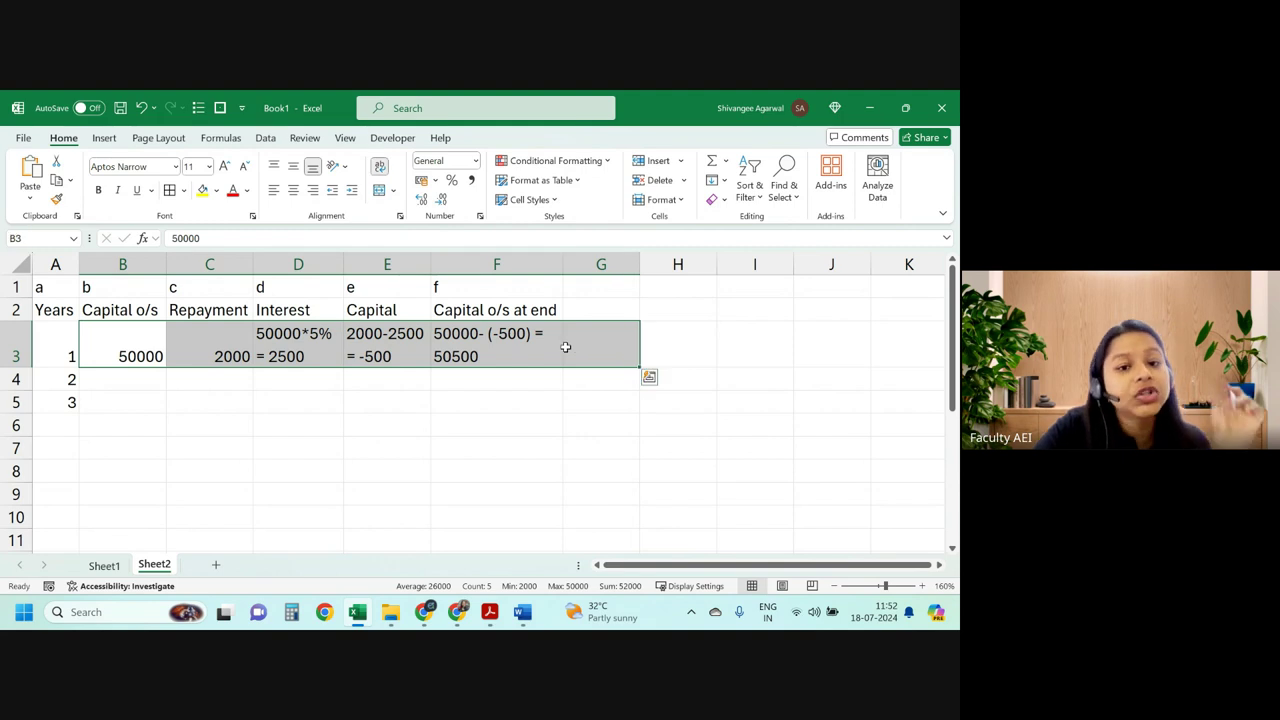
click(128, 380)
drag(128, 380, 465, 447)
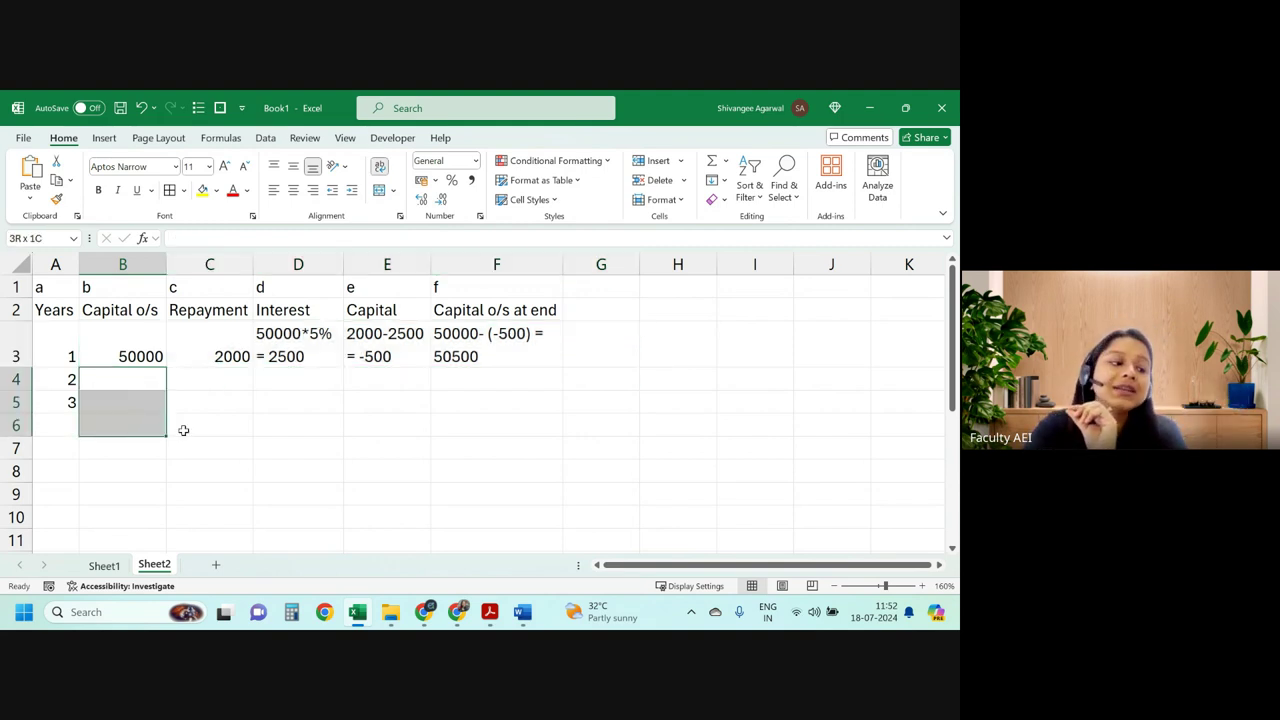
click(388, 436)
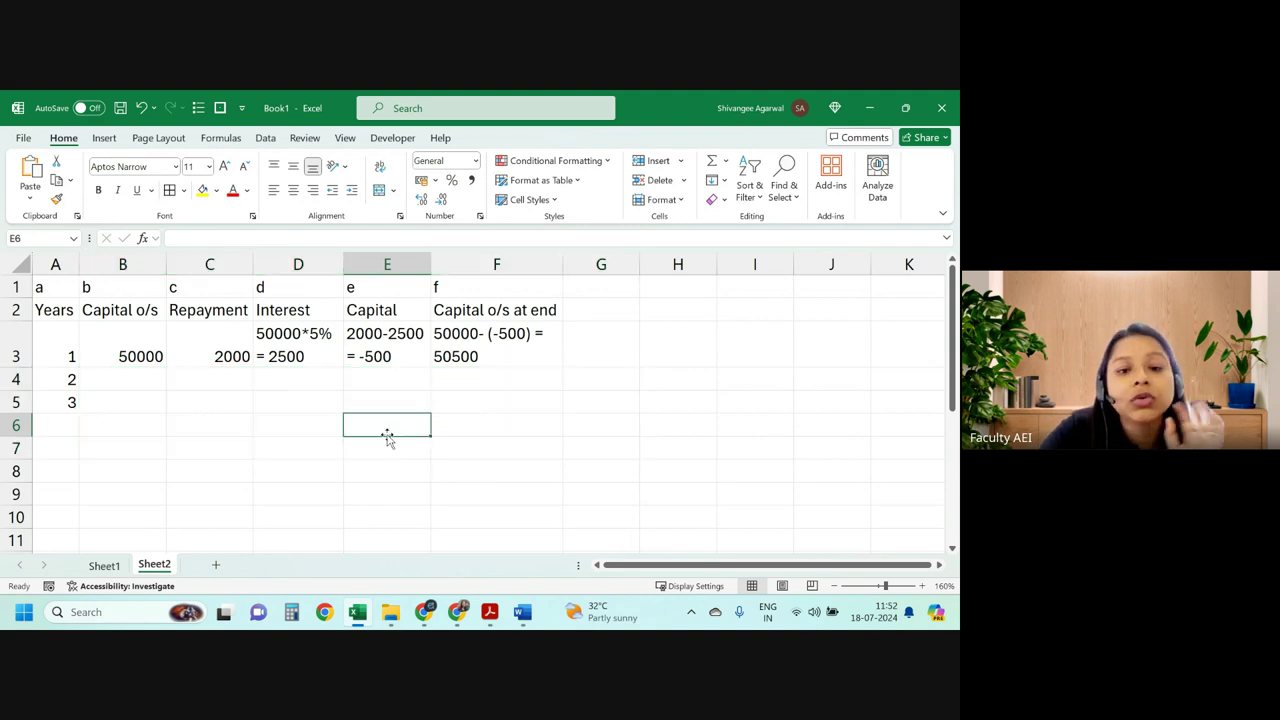
click(124, 379)
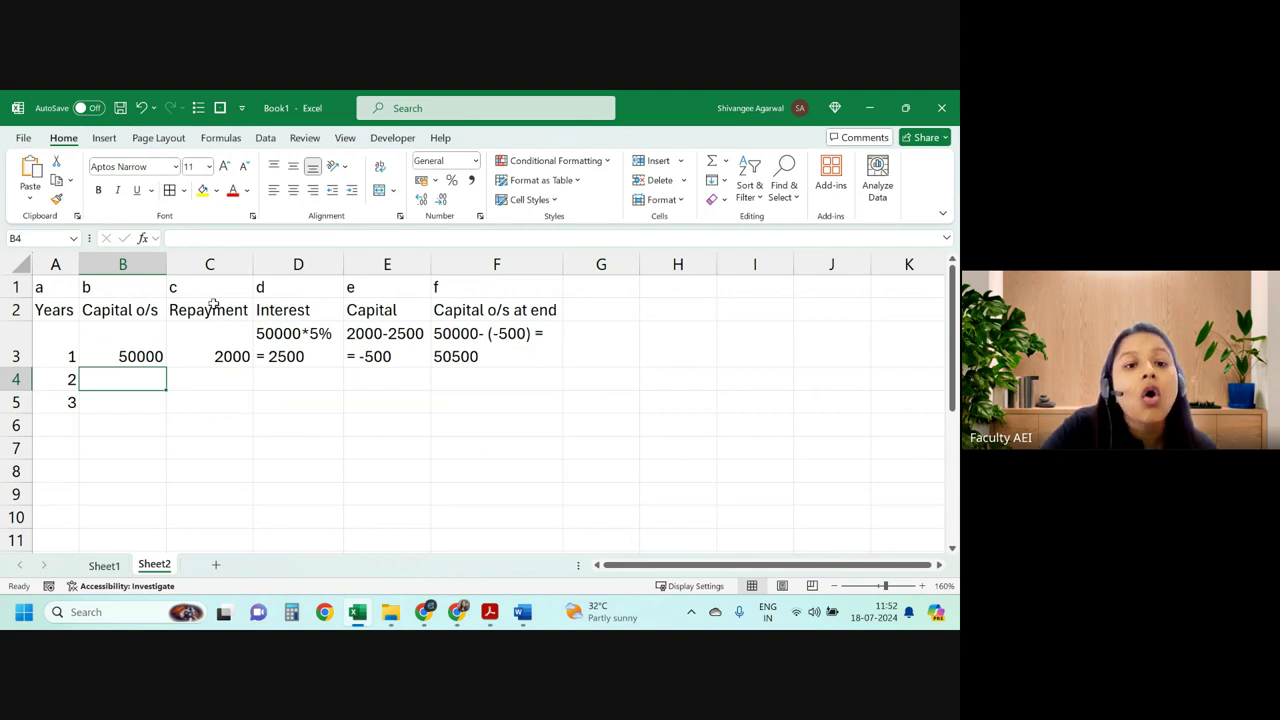
drag(80, 290, 490, 287)
Relabel the headers as d = b*(1+i) in D1 and e = c-d in E1.
click(298, 287)
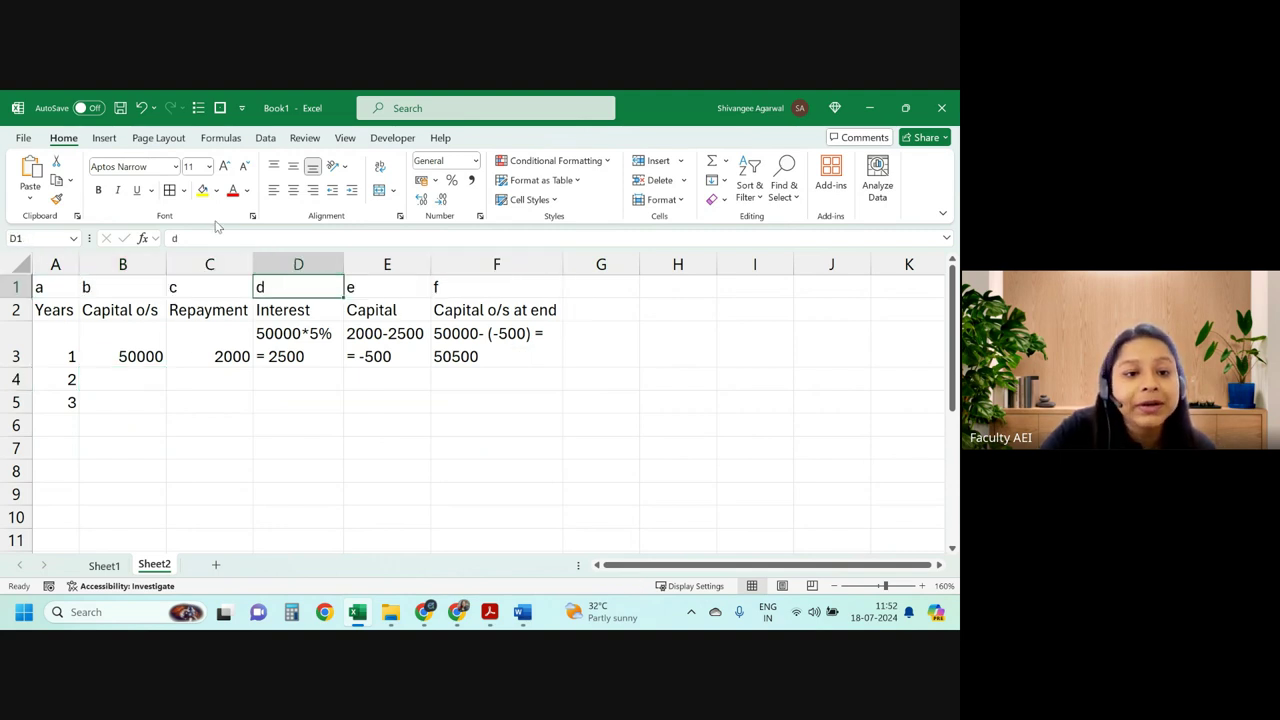
click(185, 240)
text(=)
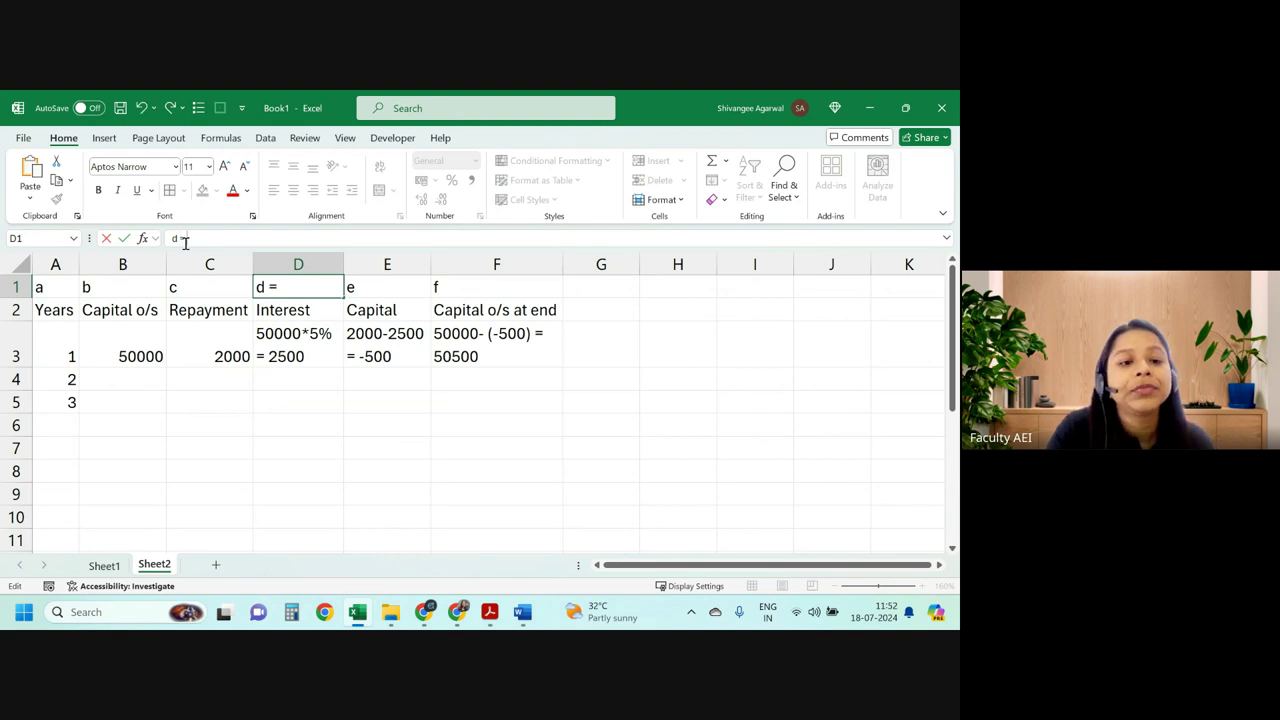
text(b)
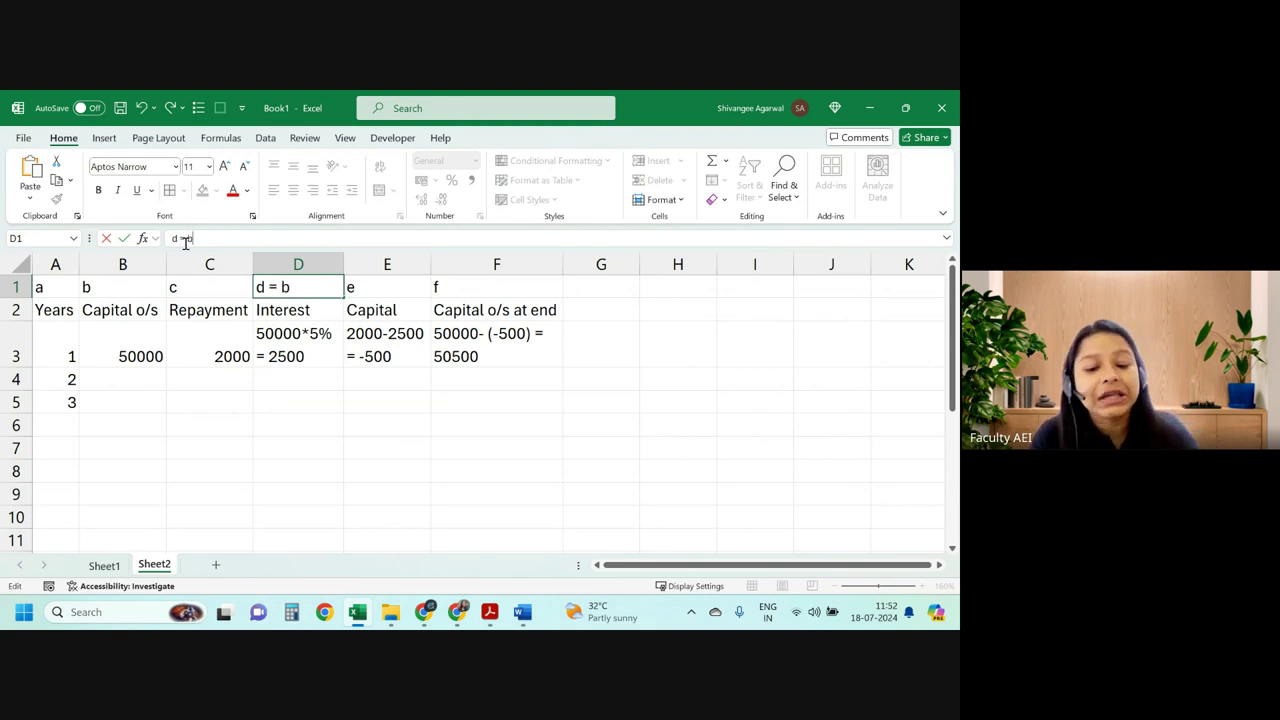
text(*(1+i)
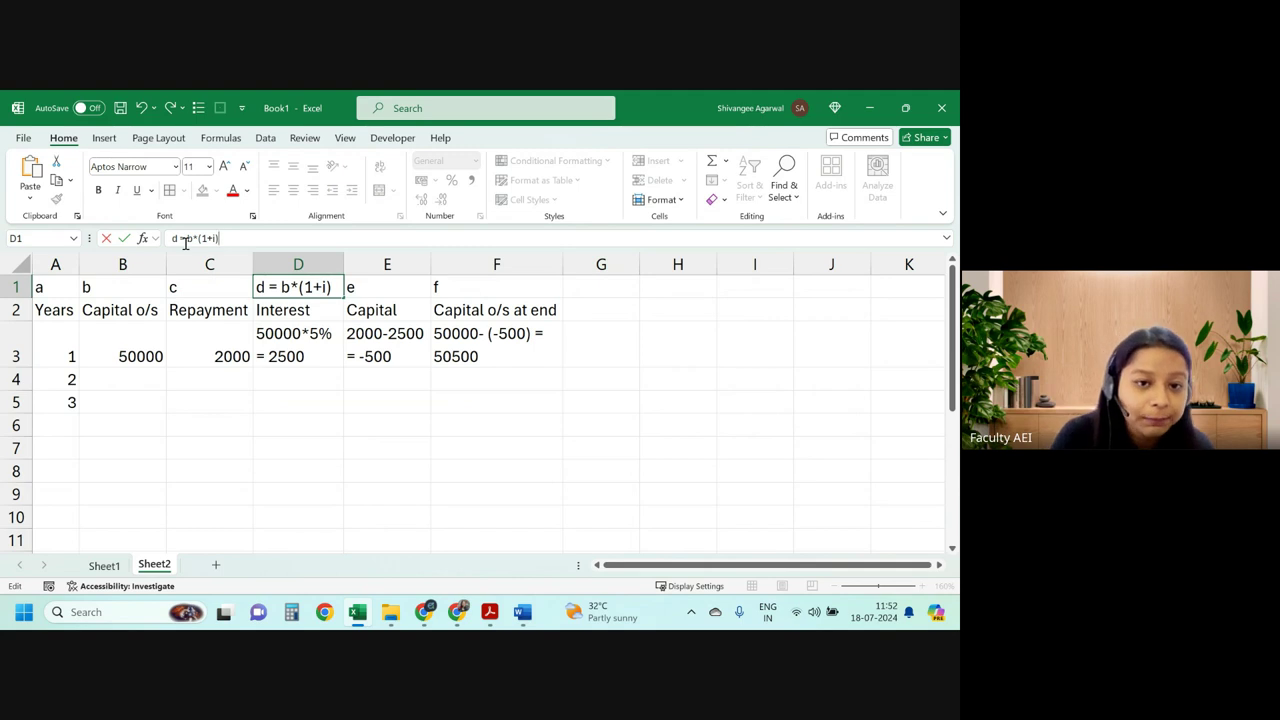
click(353, 285)
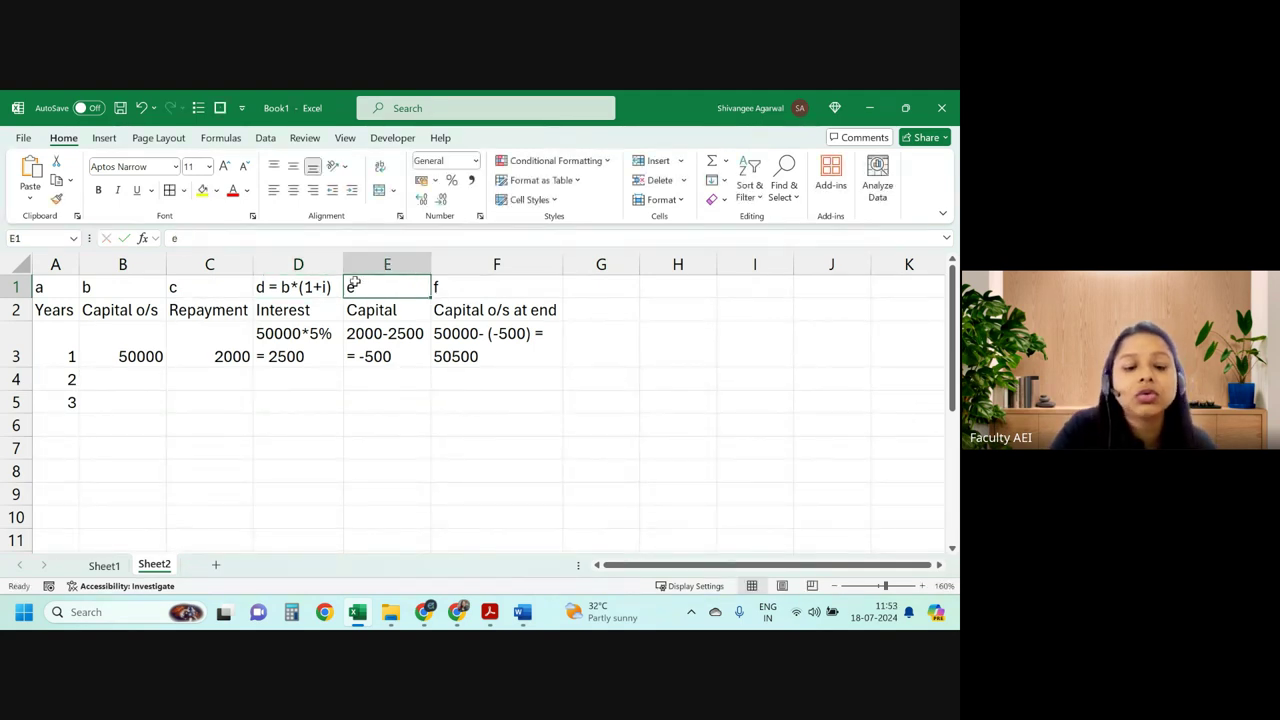
text(e =)
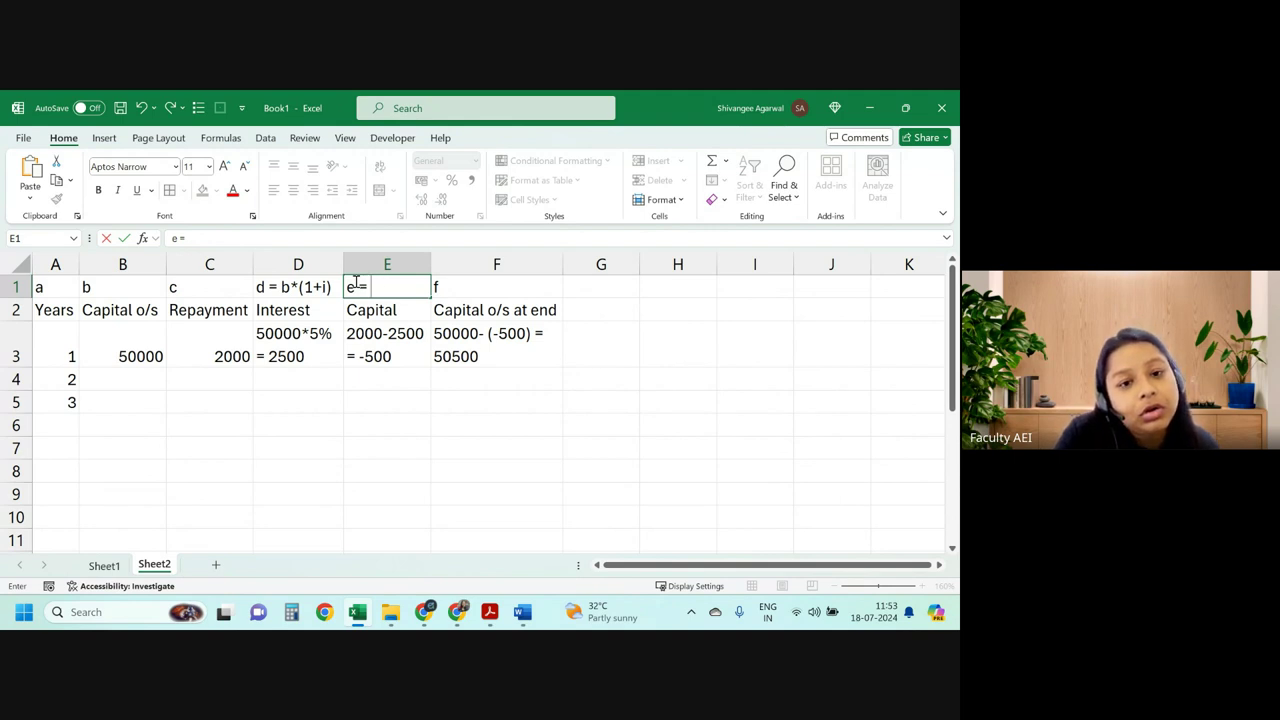
text( c)
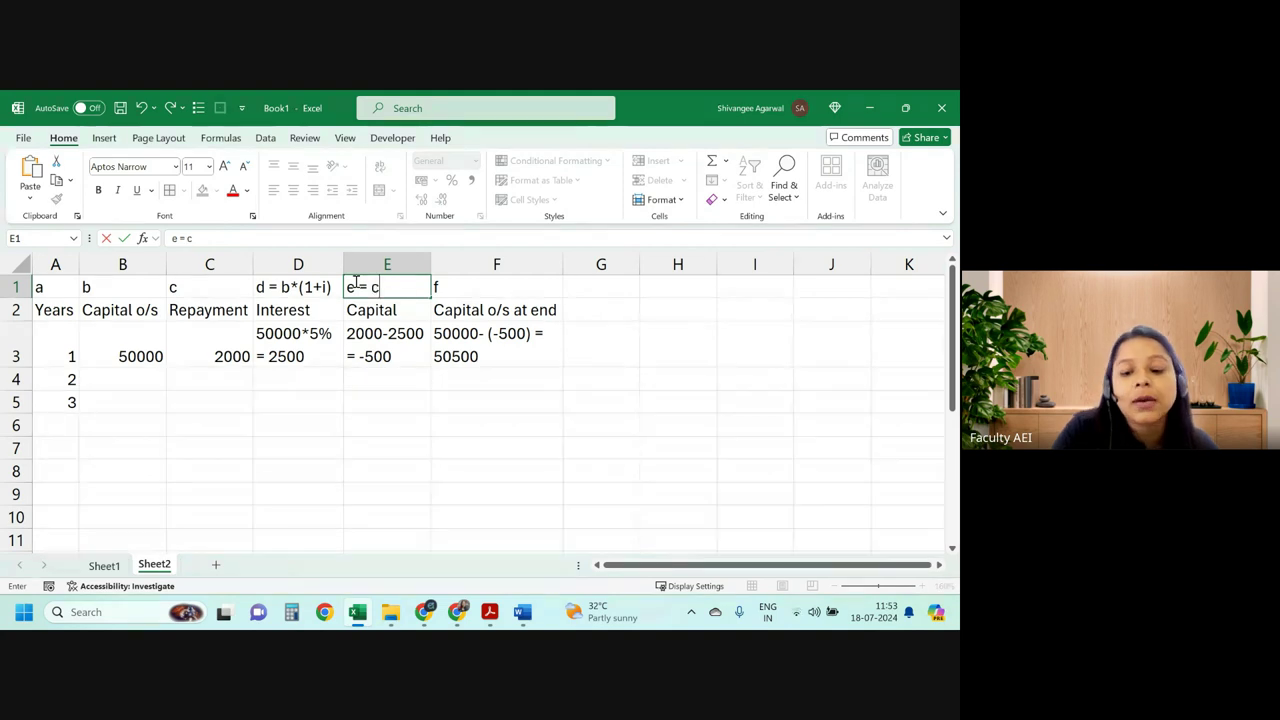
text(-d)
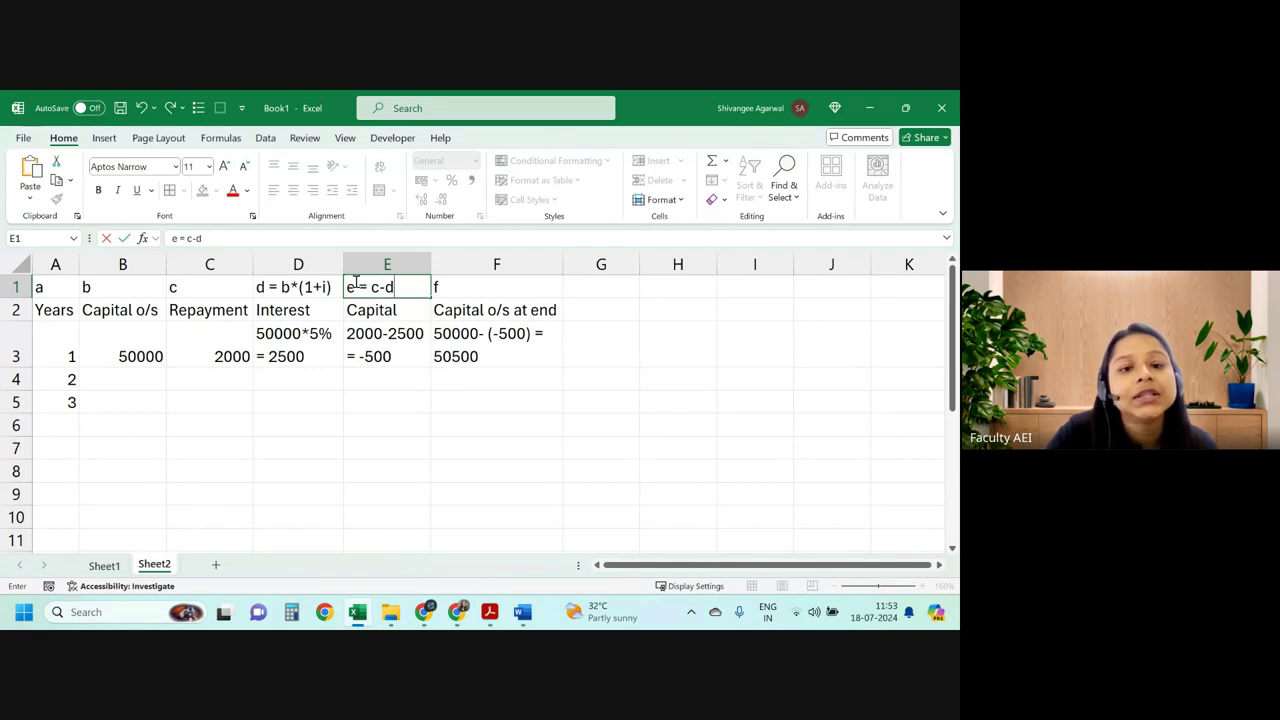
click(387, 379)
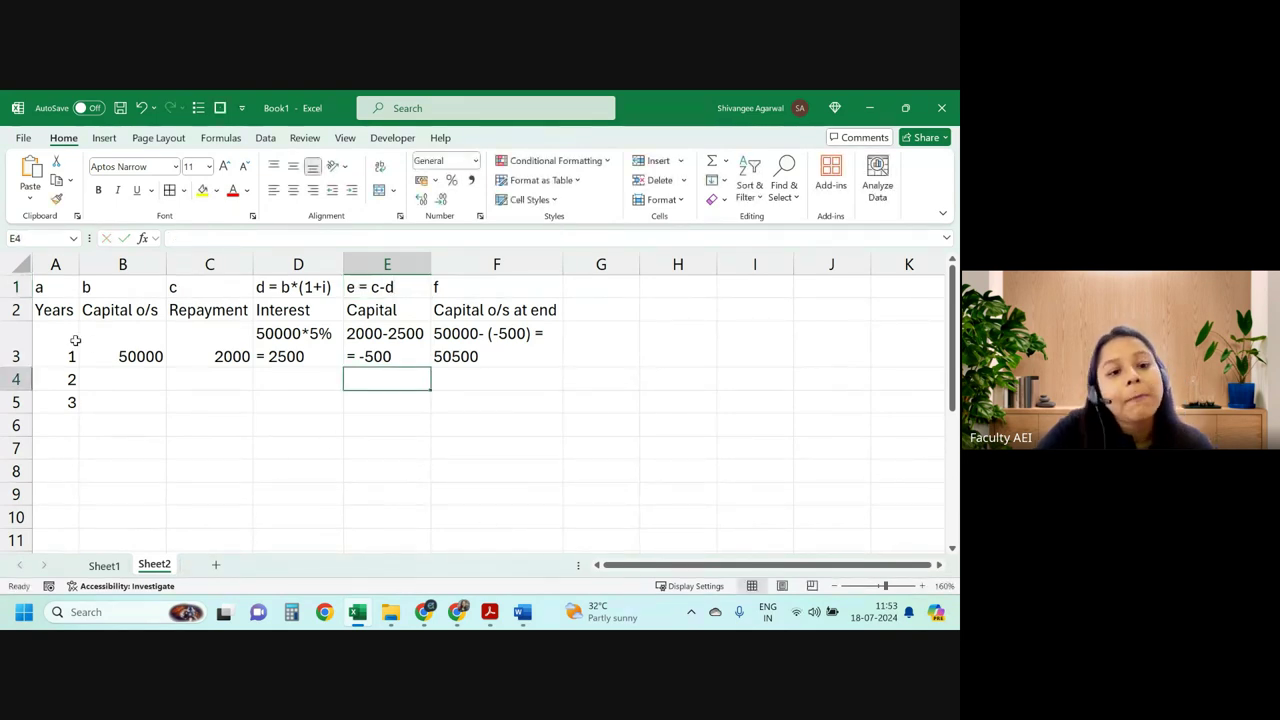
Select the loan table A1:F5, from the a–f labels to year 3, and copy it.
drag(75, 341, 565, 347)
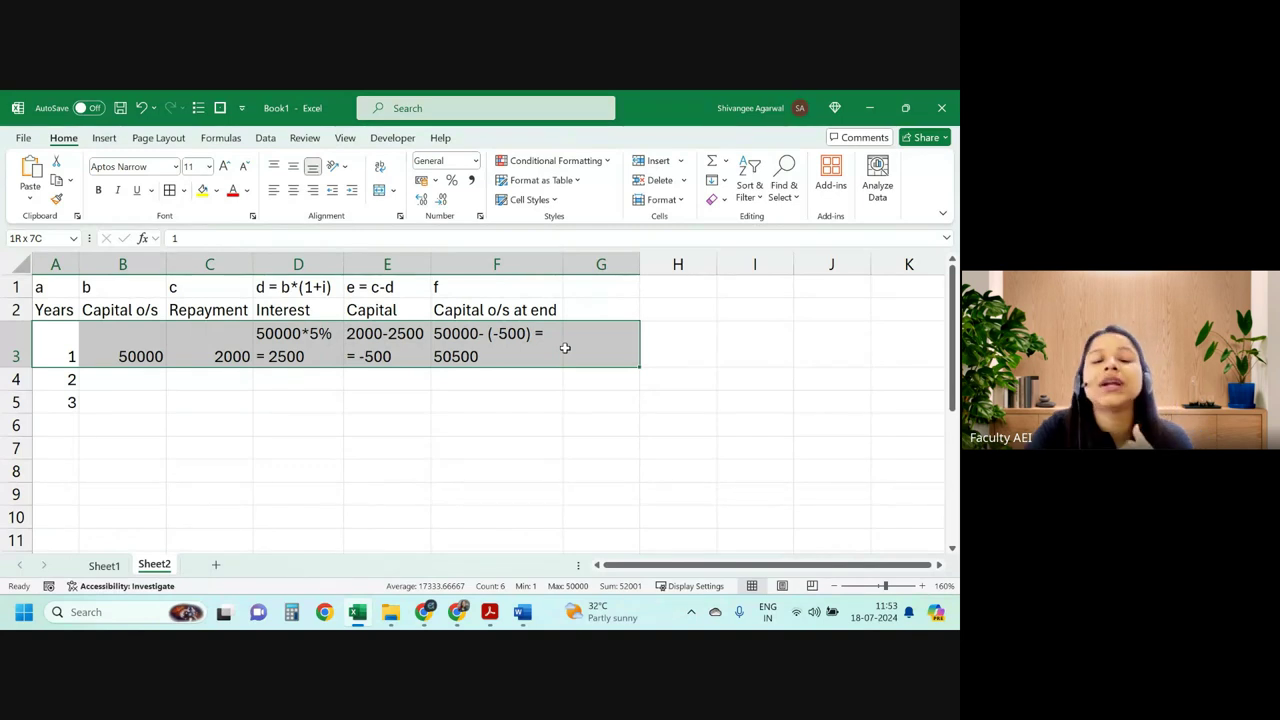
drag(120, 350, 497, 345)
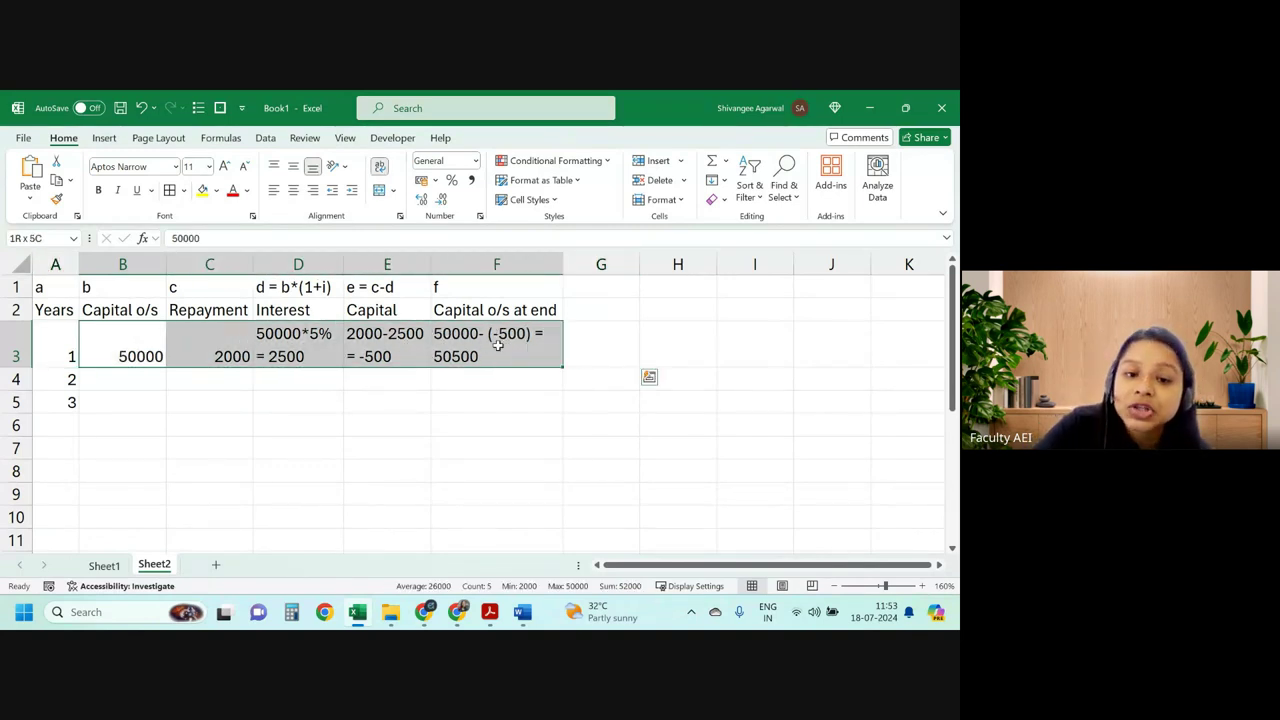
drag(128, 381, 480, 403)
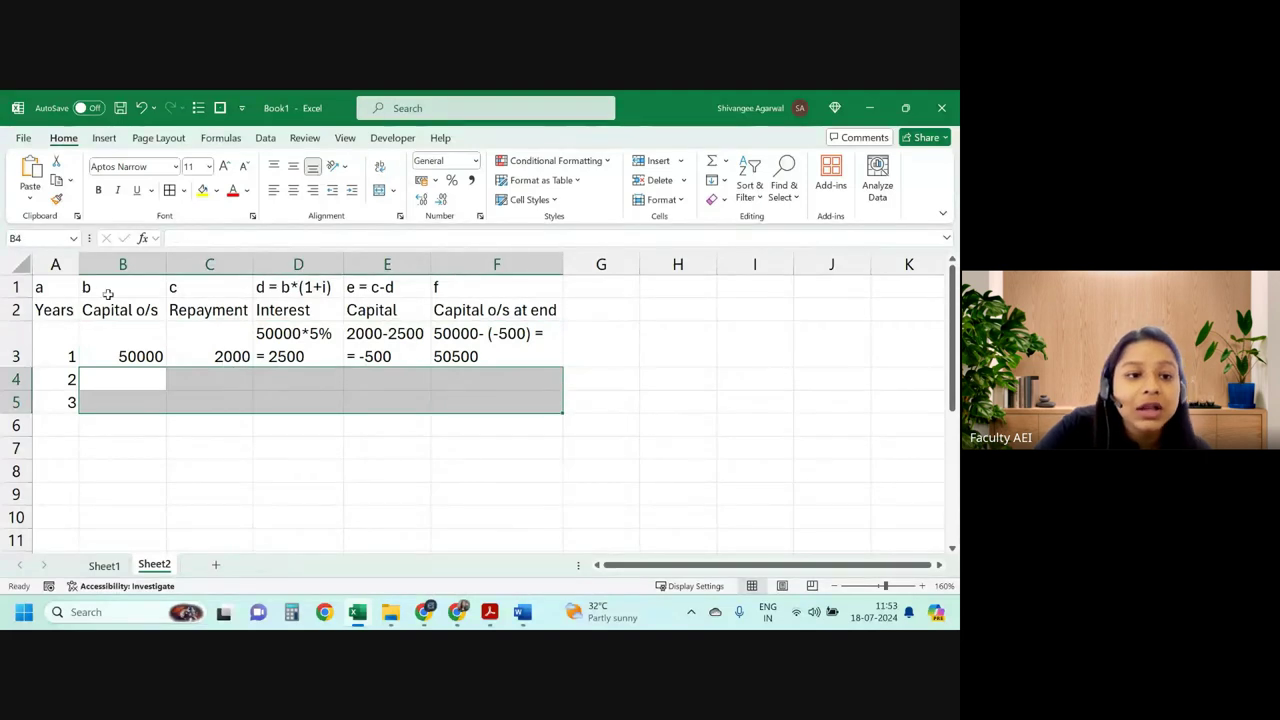
drag(70, 292, 480, 390)
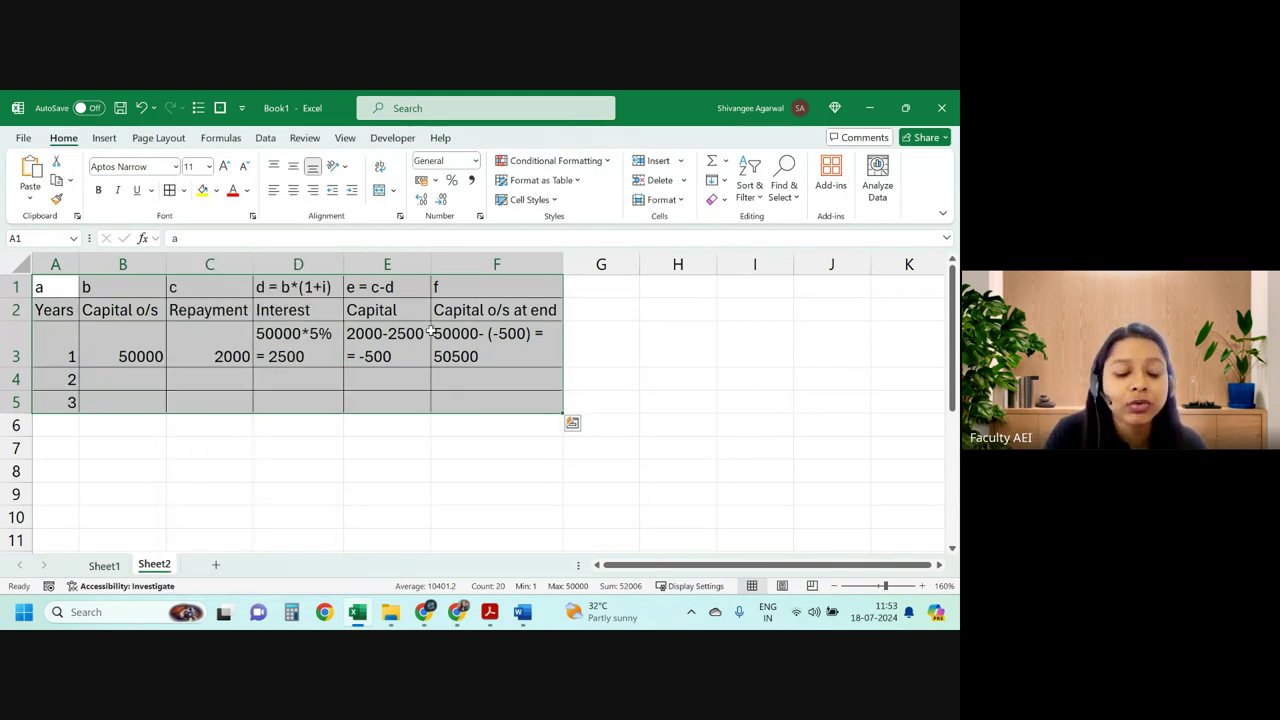
key(ctrl+c)
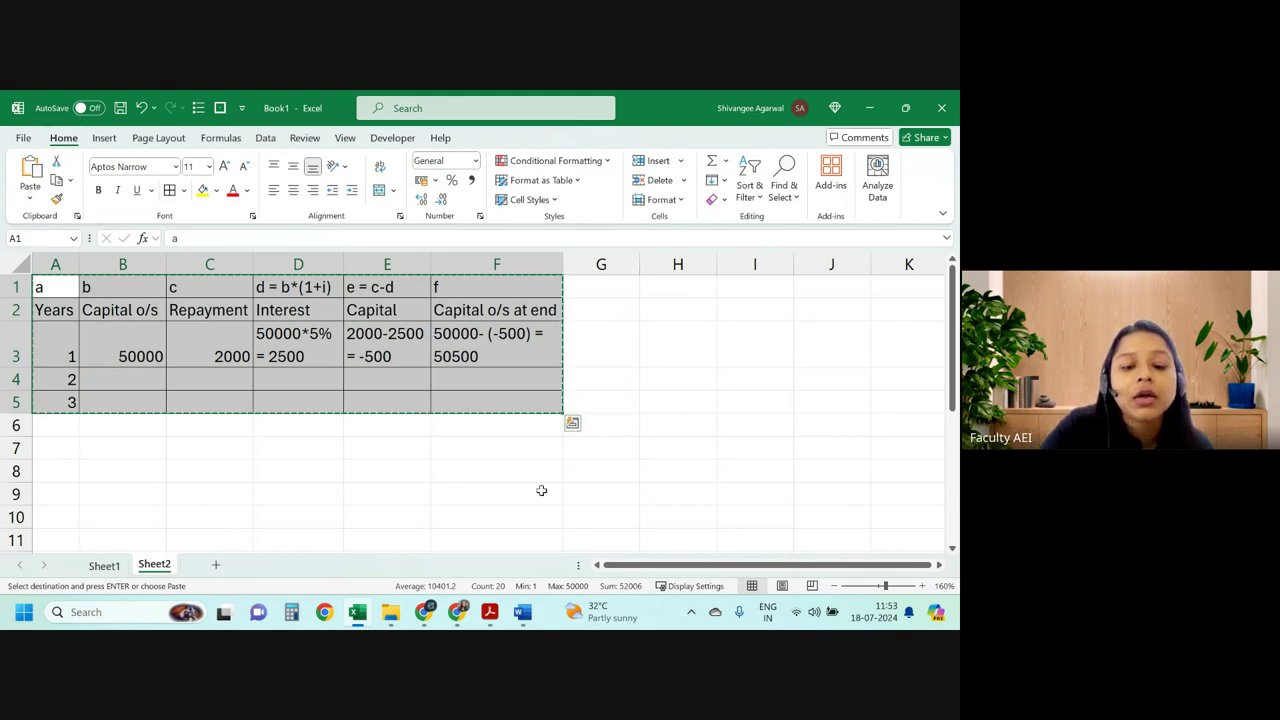
Paste the loan table into the Word document below the notation line and open Paste Options.
mouse_move(521, 612)
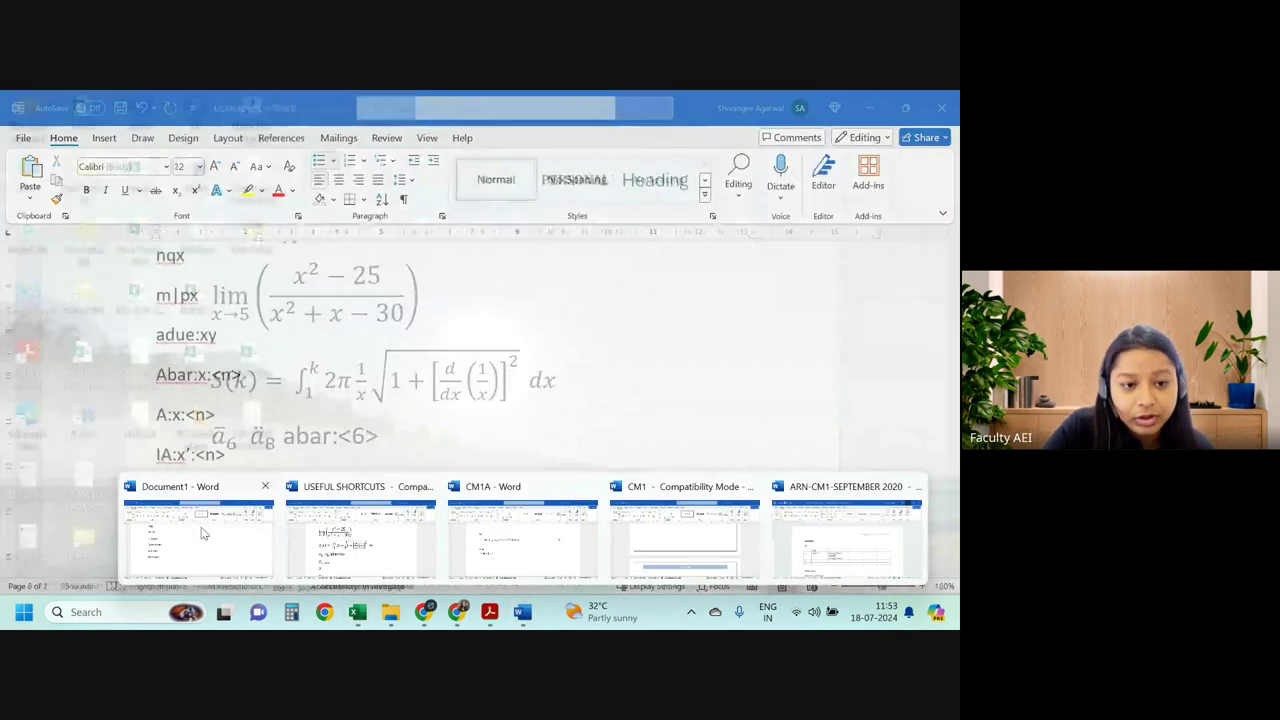
click(255, 520)
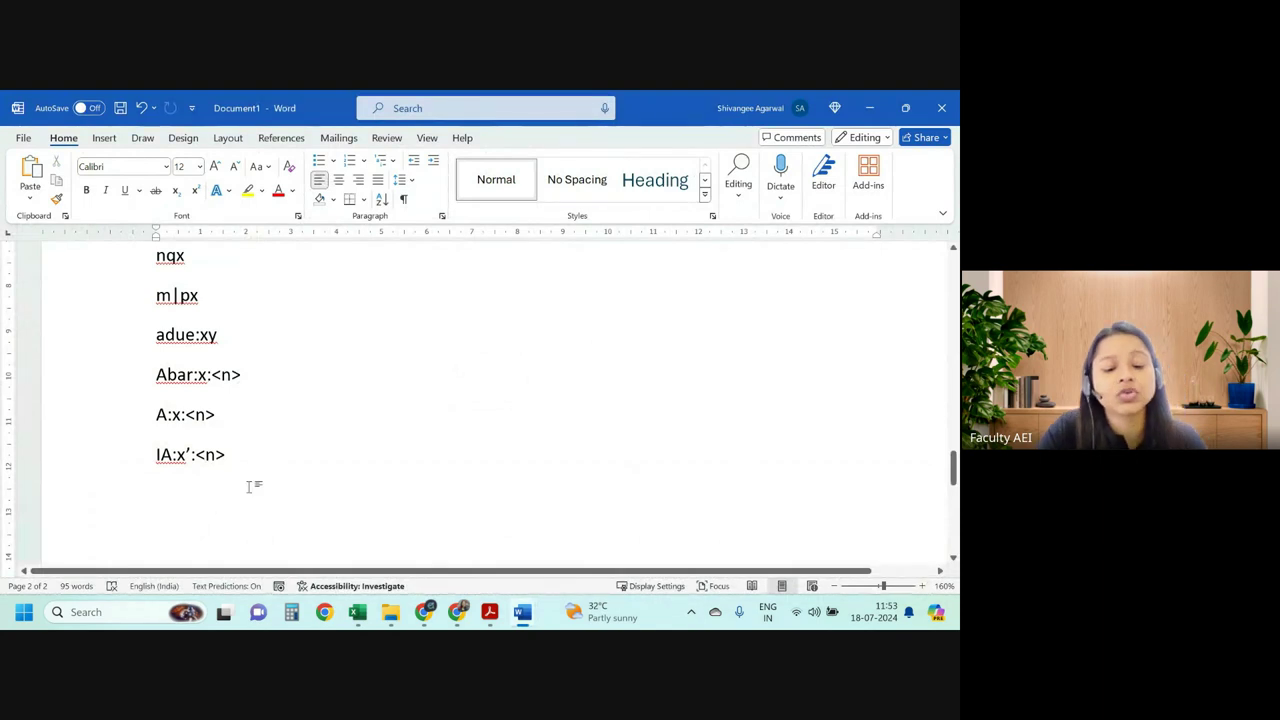
key(ctrl+v)
scroll(448, 360, down, 1)
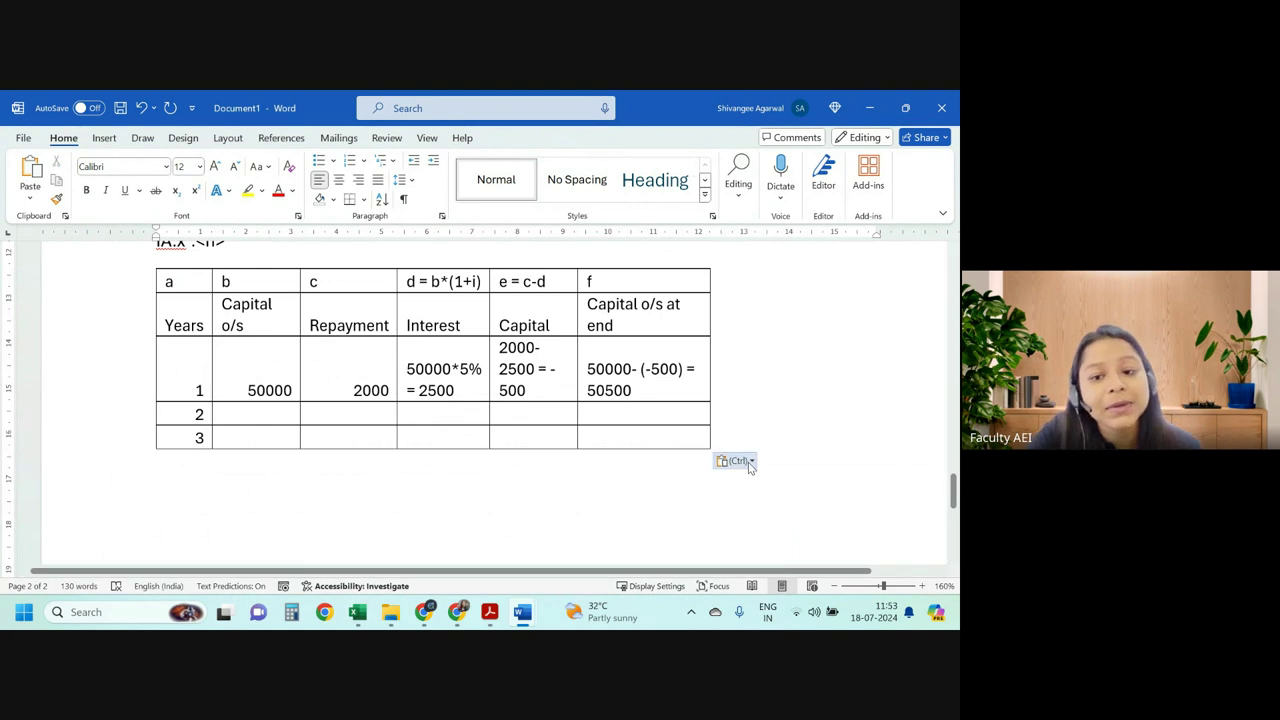
click(748, 464)
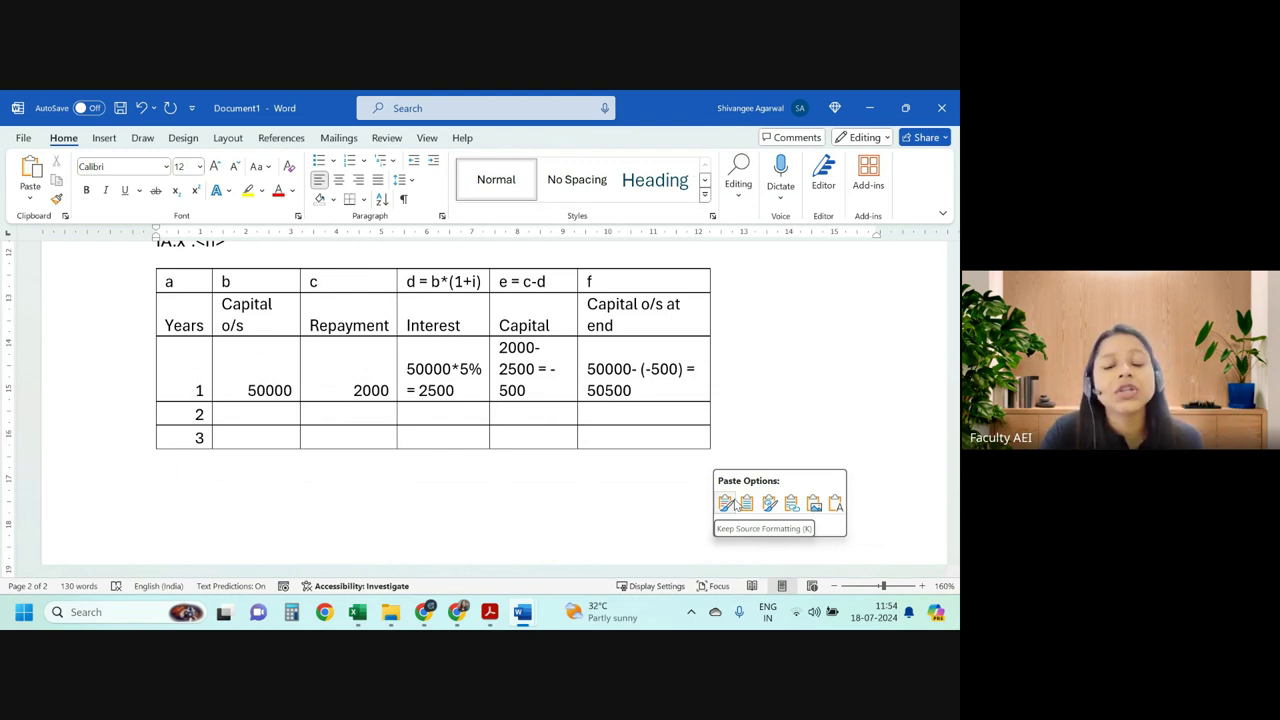
Apply Keep Source Formatting to the pasted loan table and deselect its top rows.
click(735, 503)
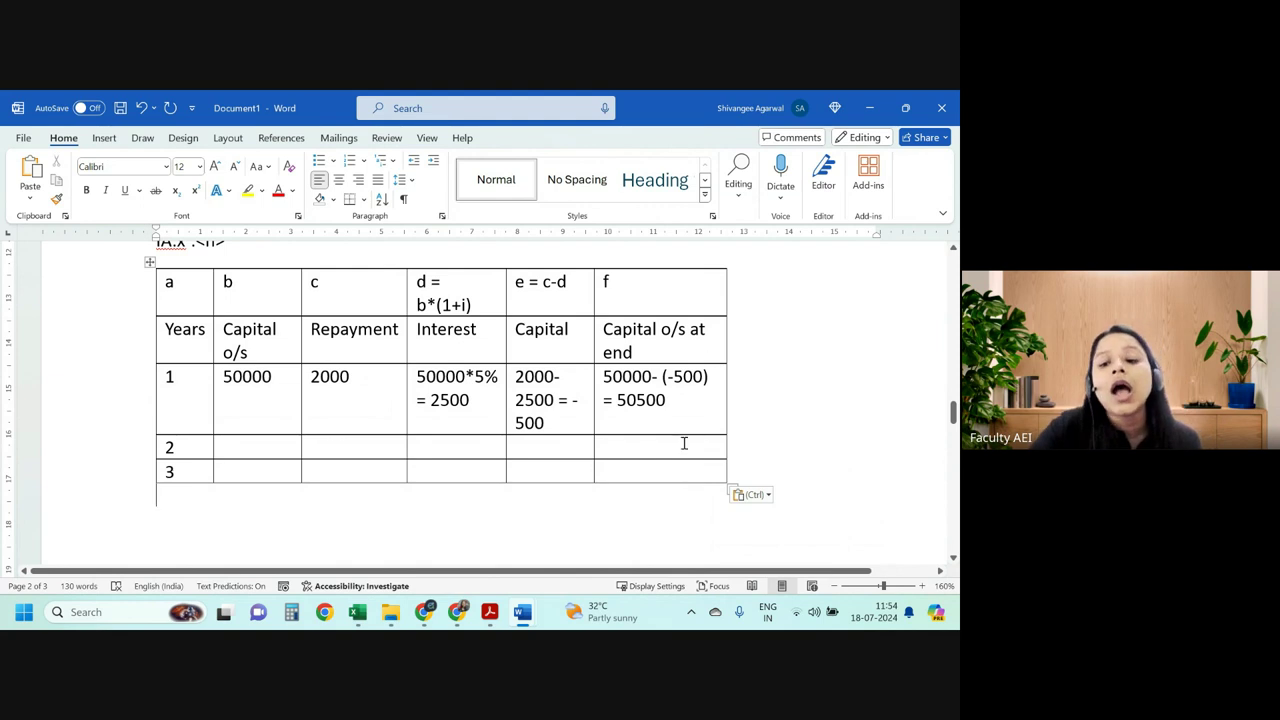
drag(681, 410, 170, 288)
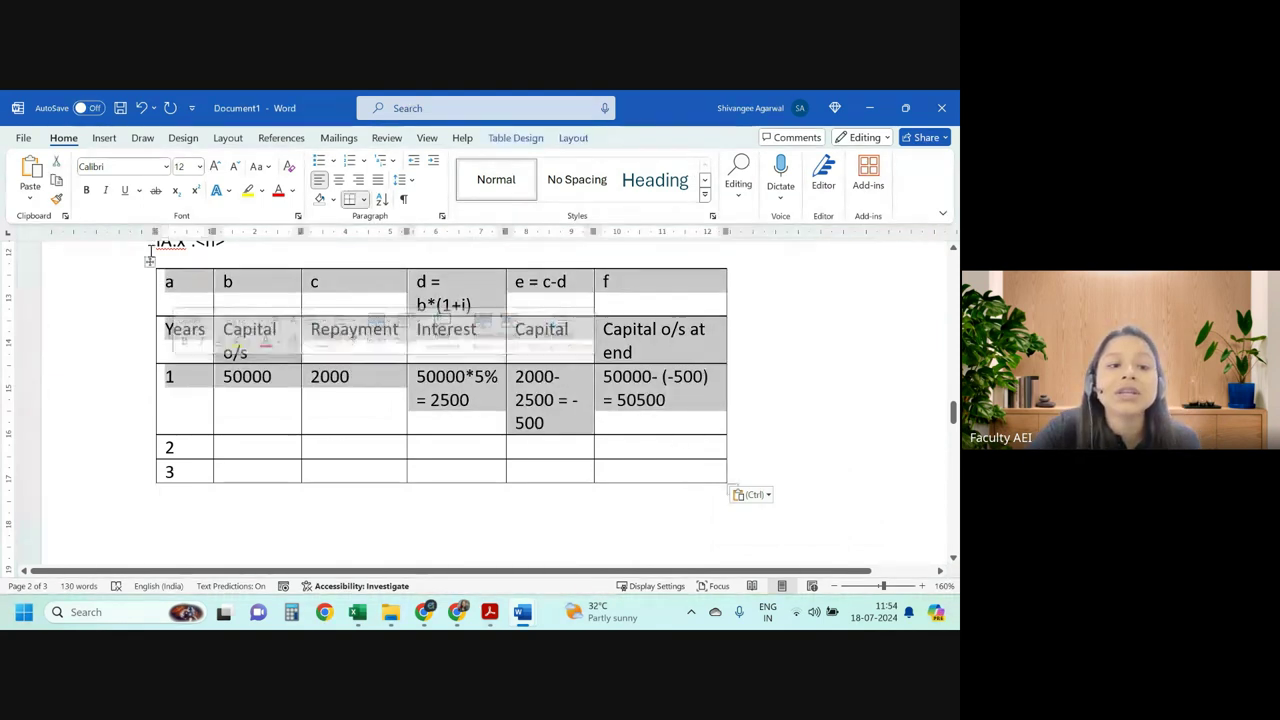
click(321, 451)
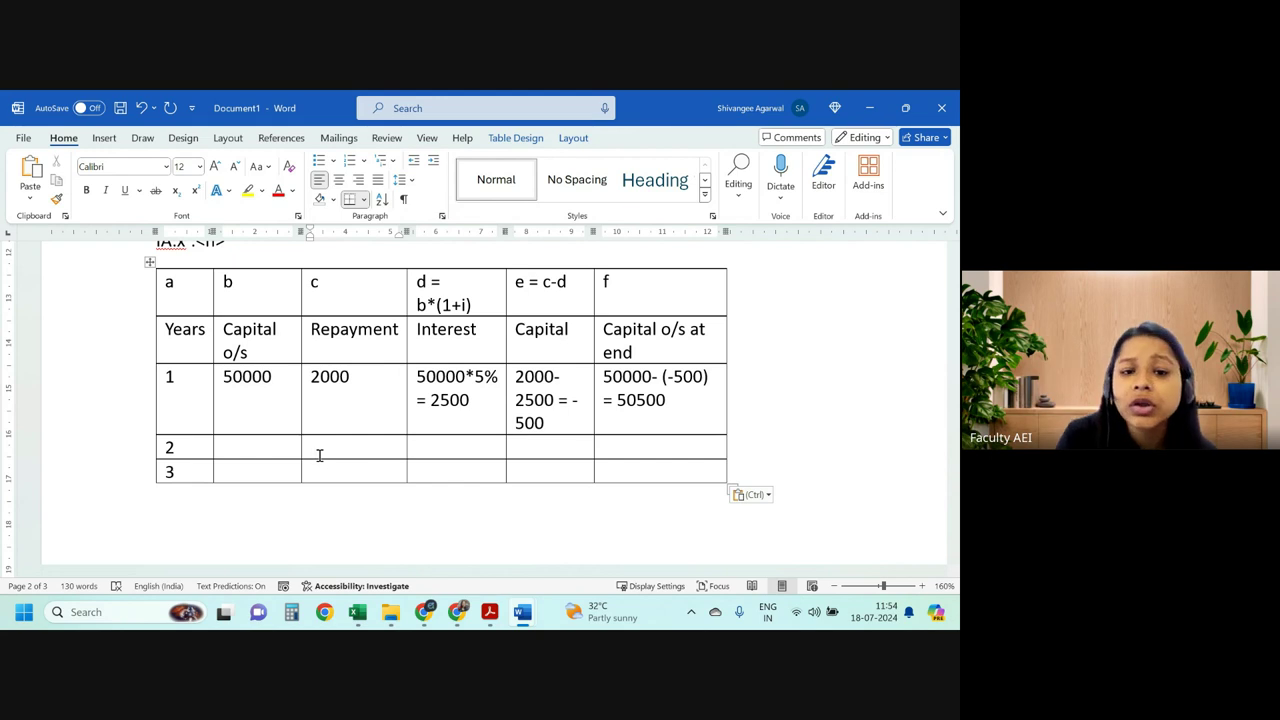
scroll(291, 291, up, 2)
scroll(280, 366, down, 4)
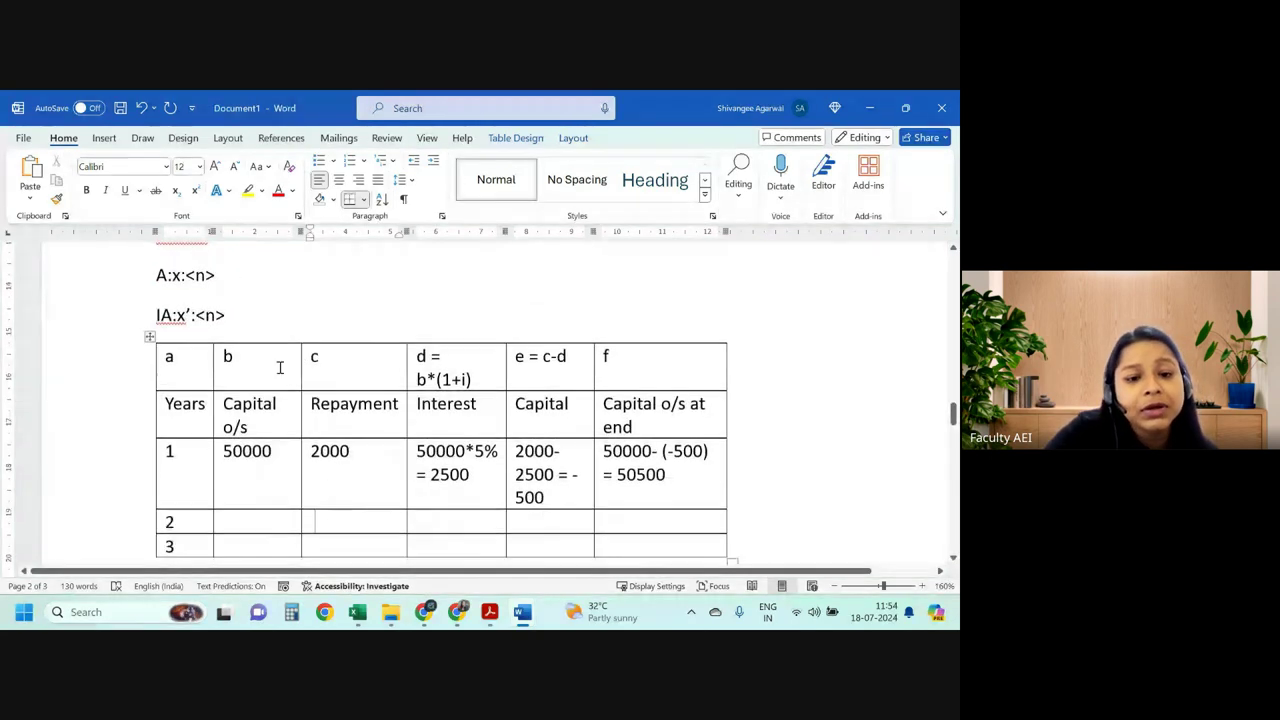
Type the heading 'Using linear interpolation' on a line below the table.
click(275, 409)
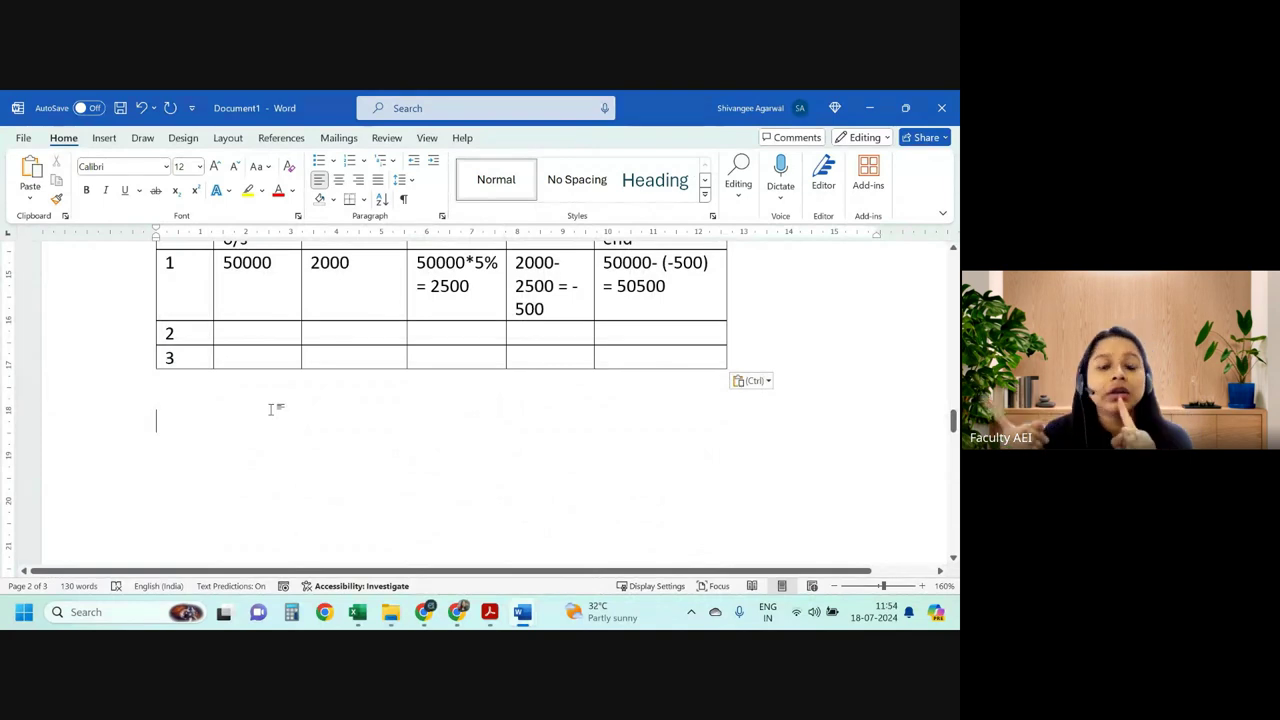
text(u)
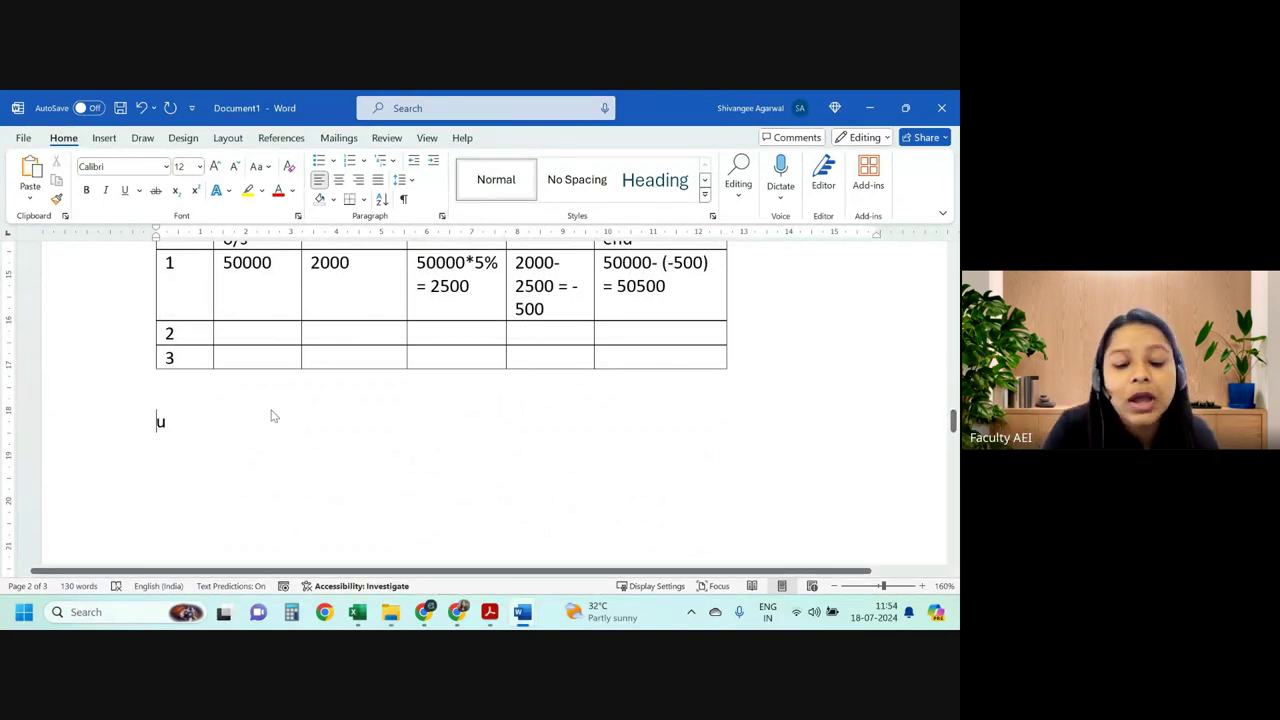
text(sing linear )
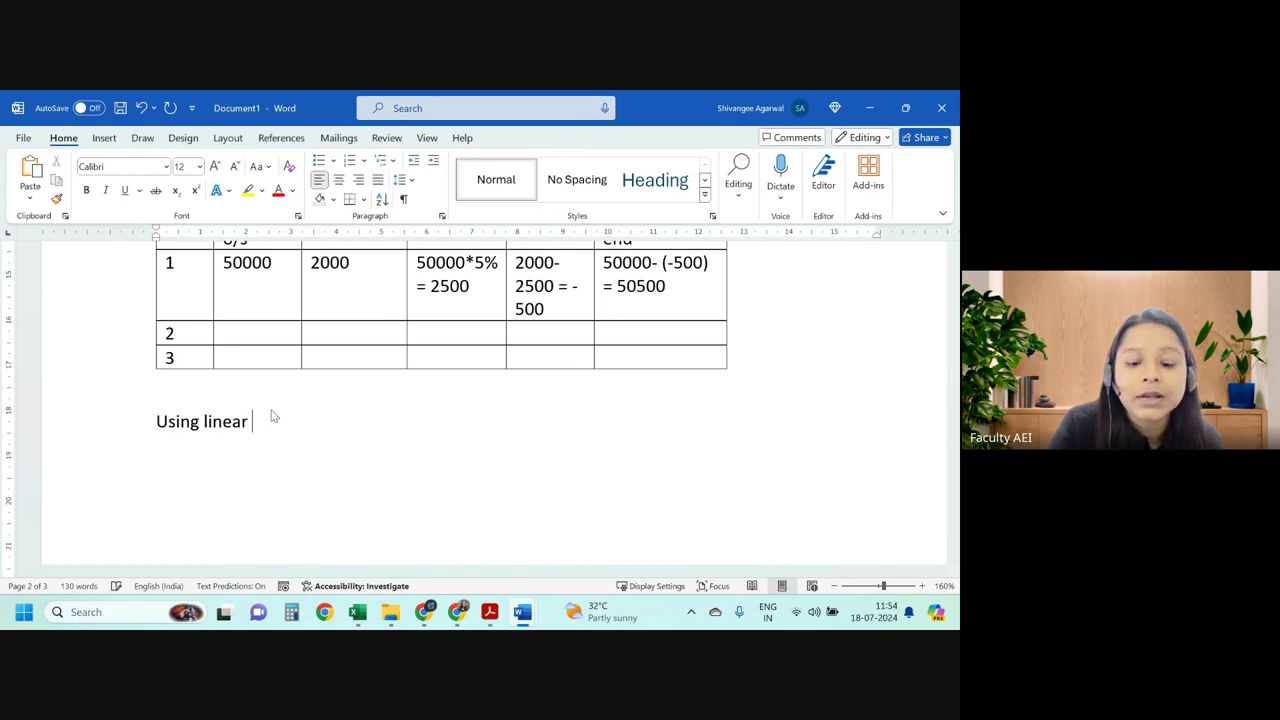
text(in)
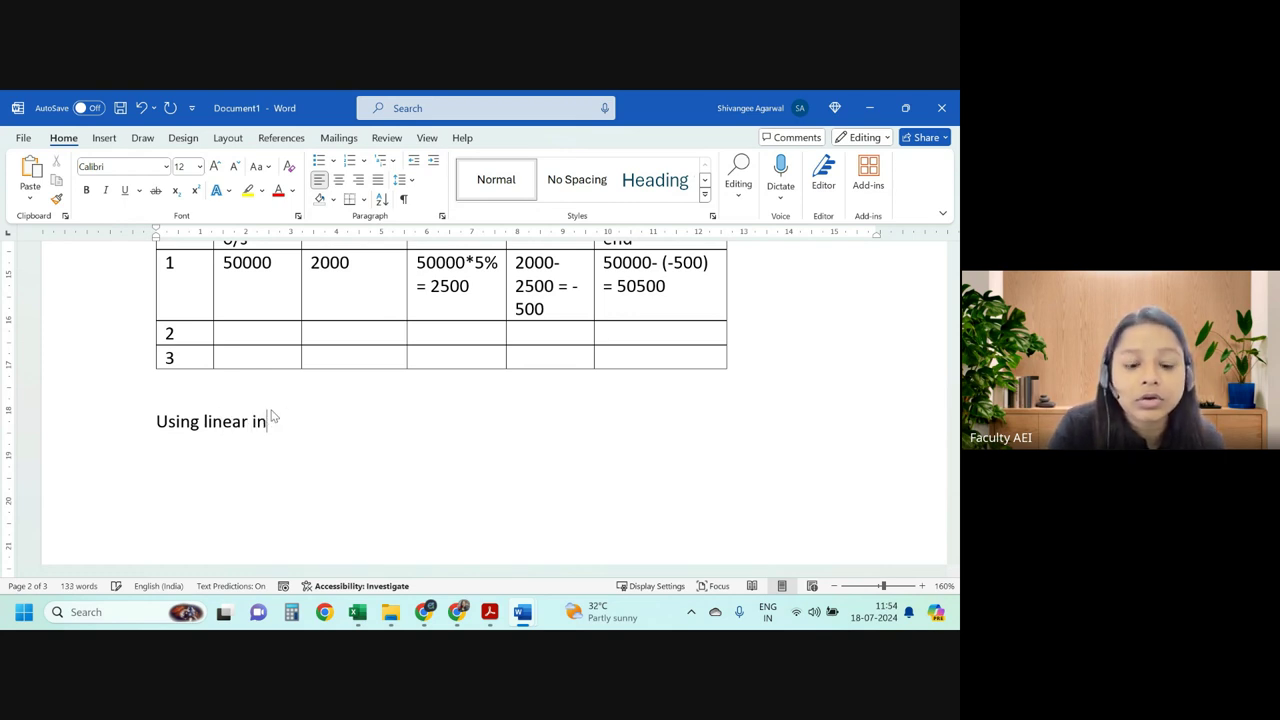
text(yterpolation)
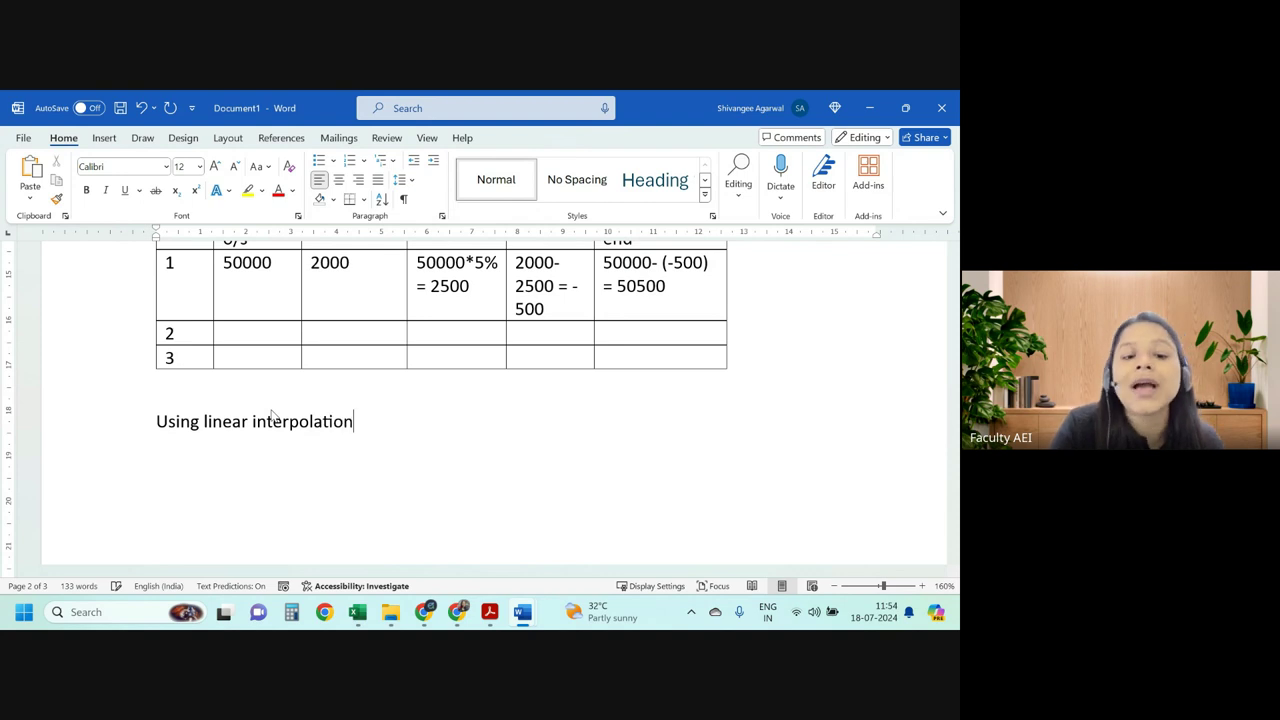
key(Return)
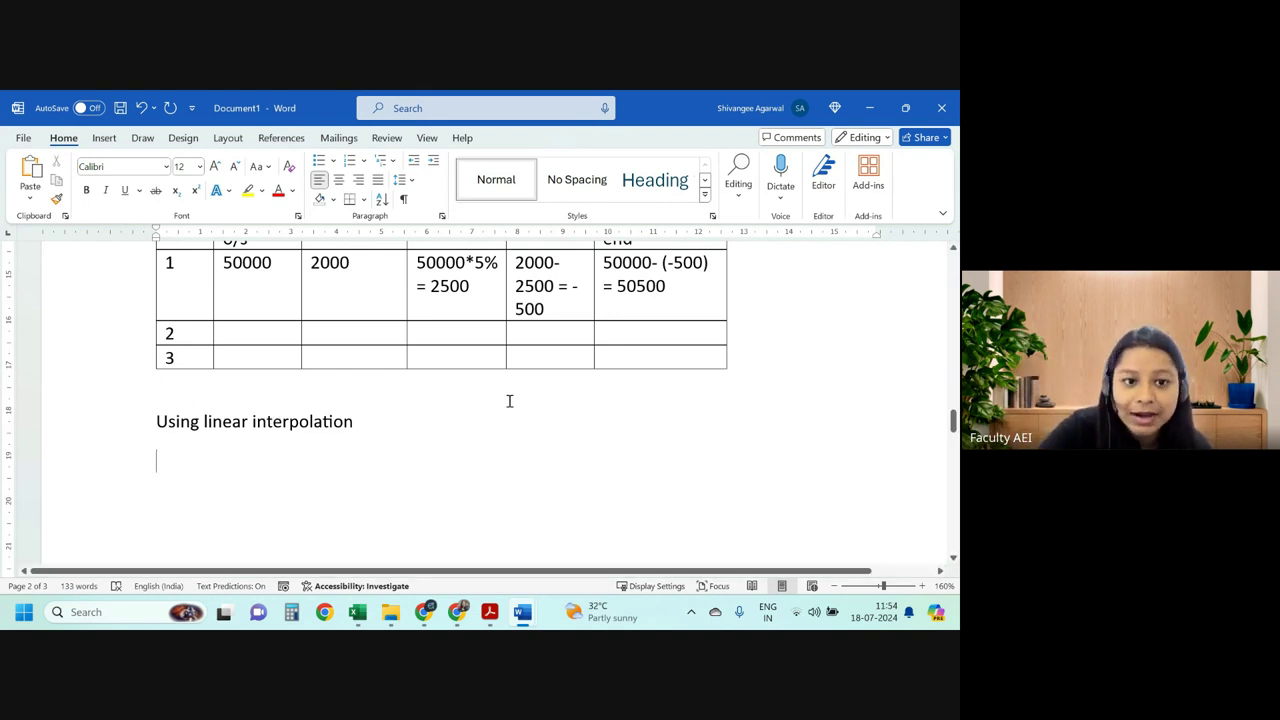
Add lines '@2% --> 56000' and '@3% → 60000', then start 'Therefore,'.
text(@)
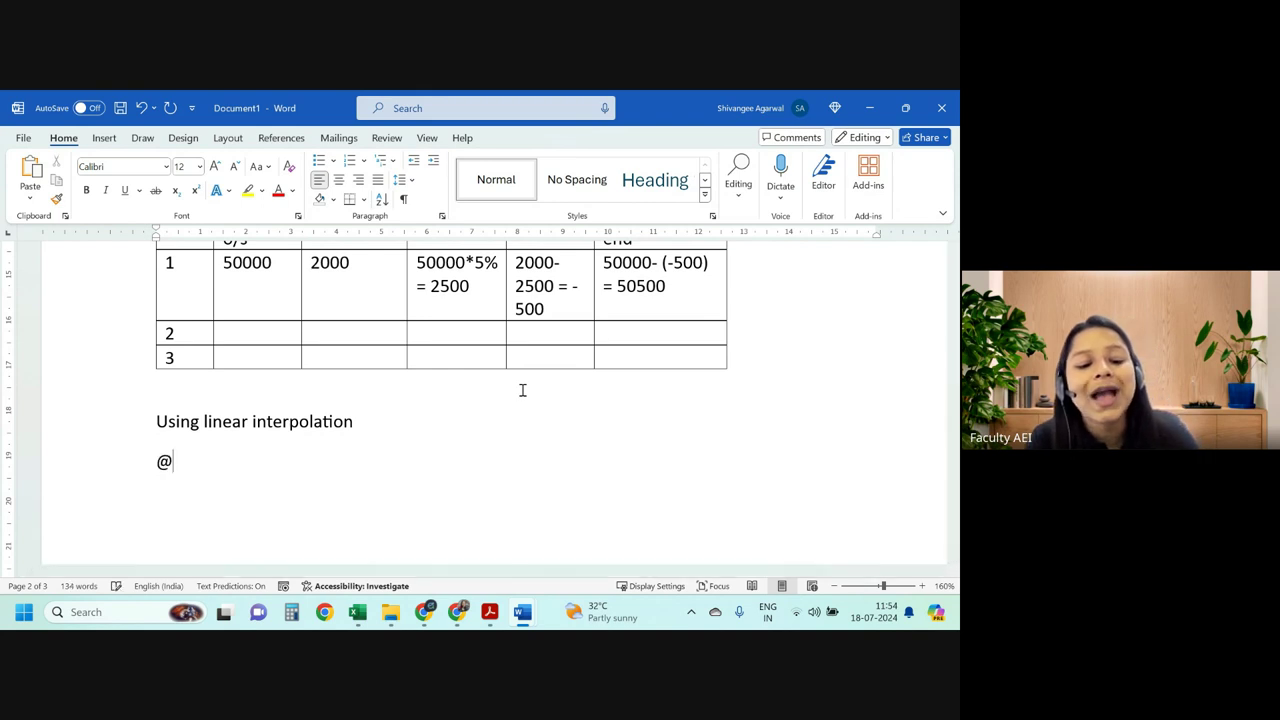
text(2% →)
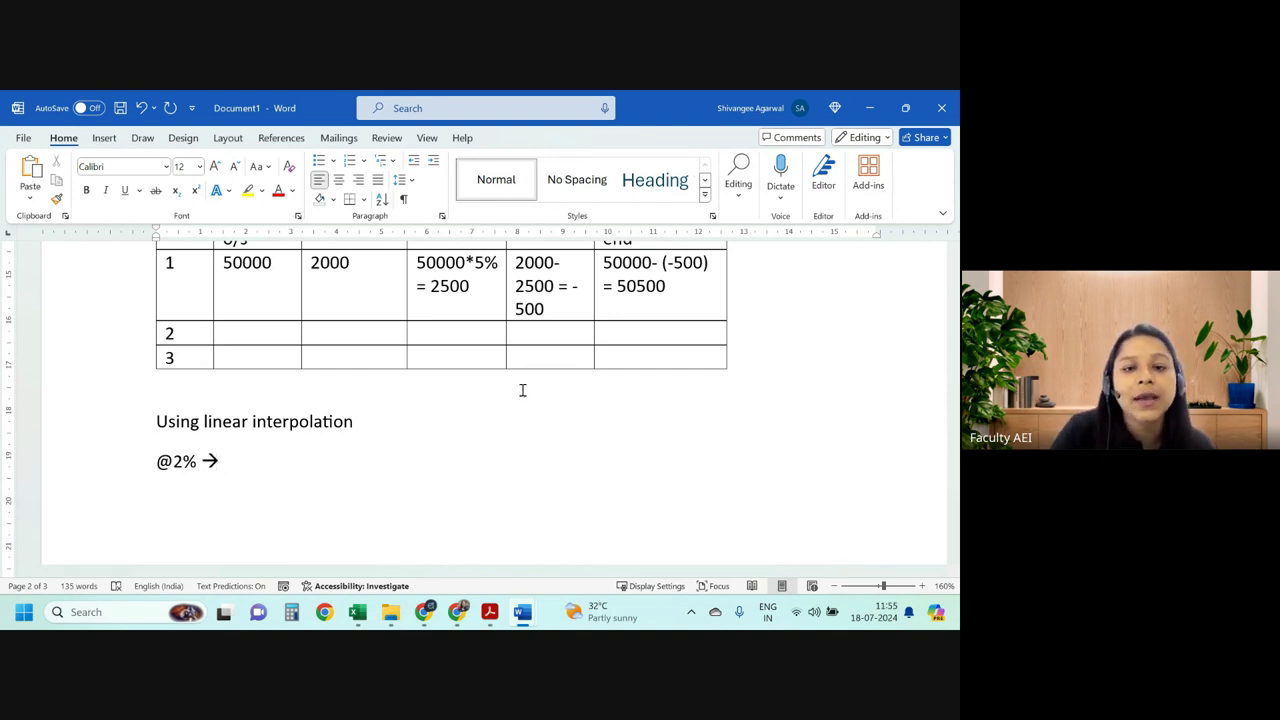
key(ctrl+z)
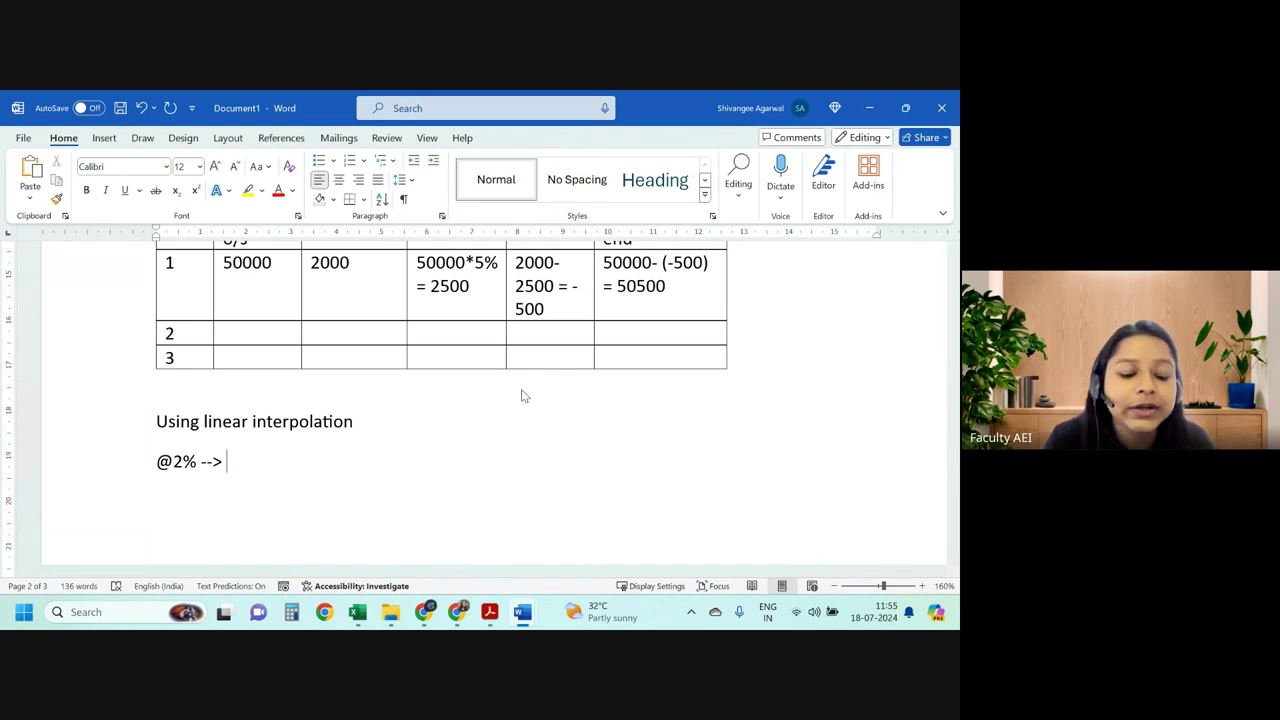
text(560)
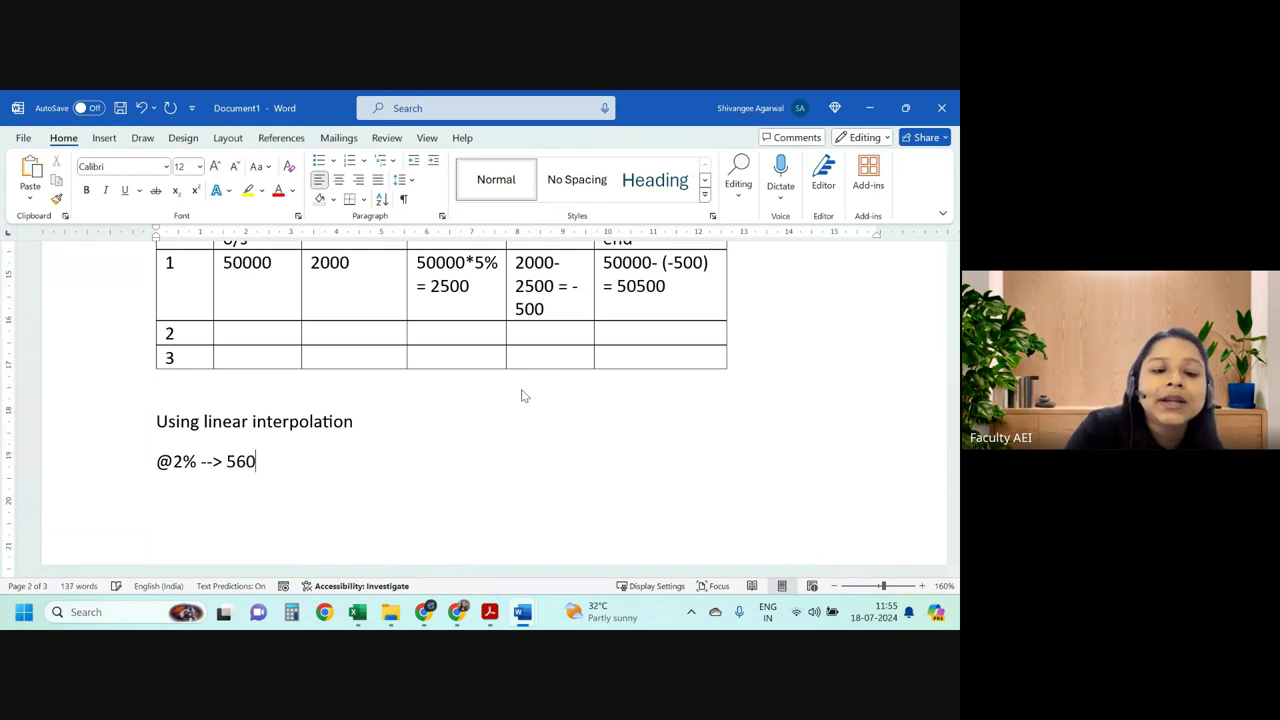
text(00)
key(Return)
text(@)
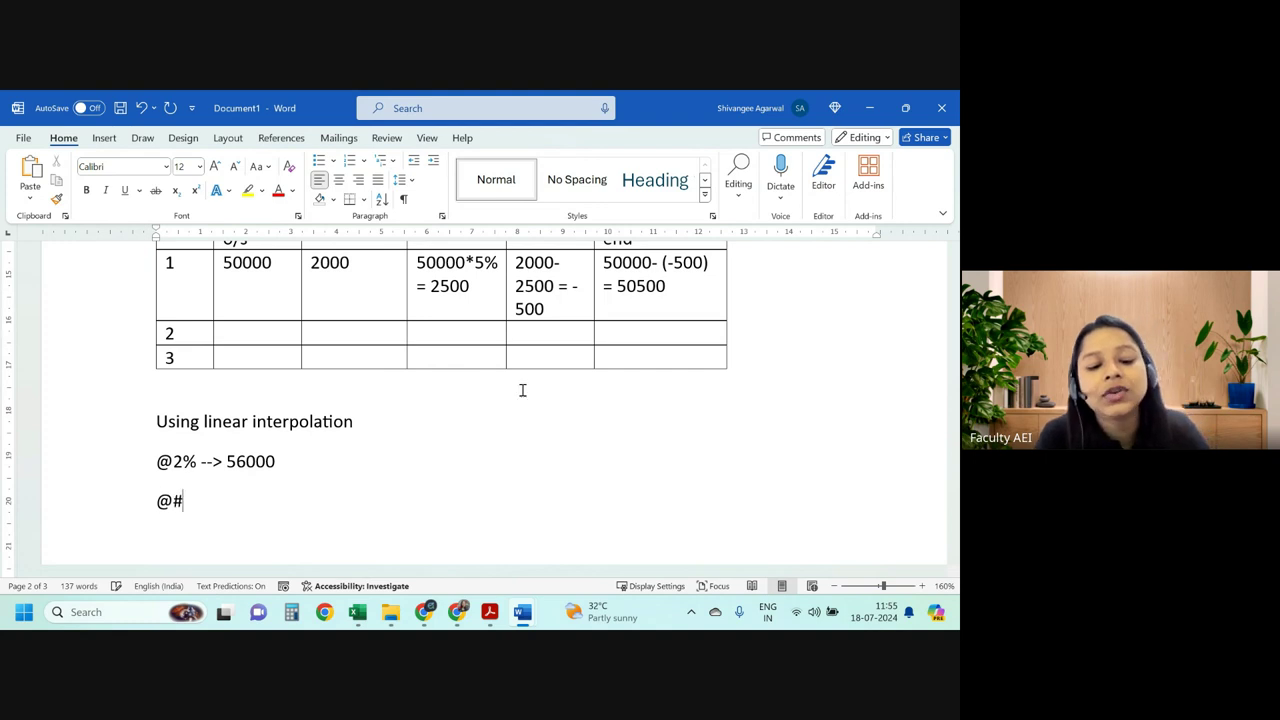
text(3% )
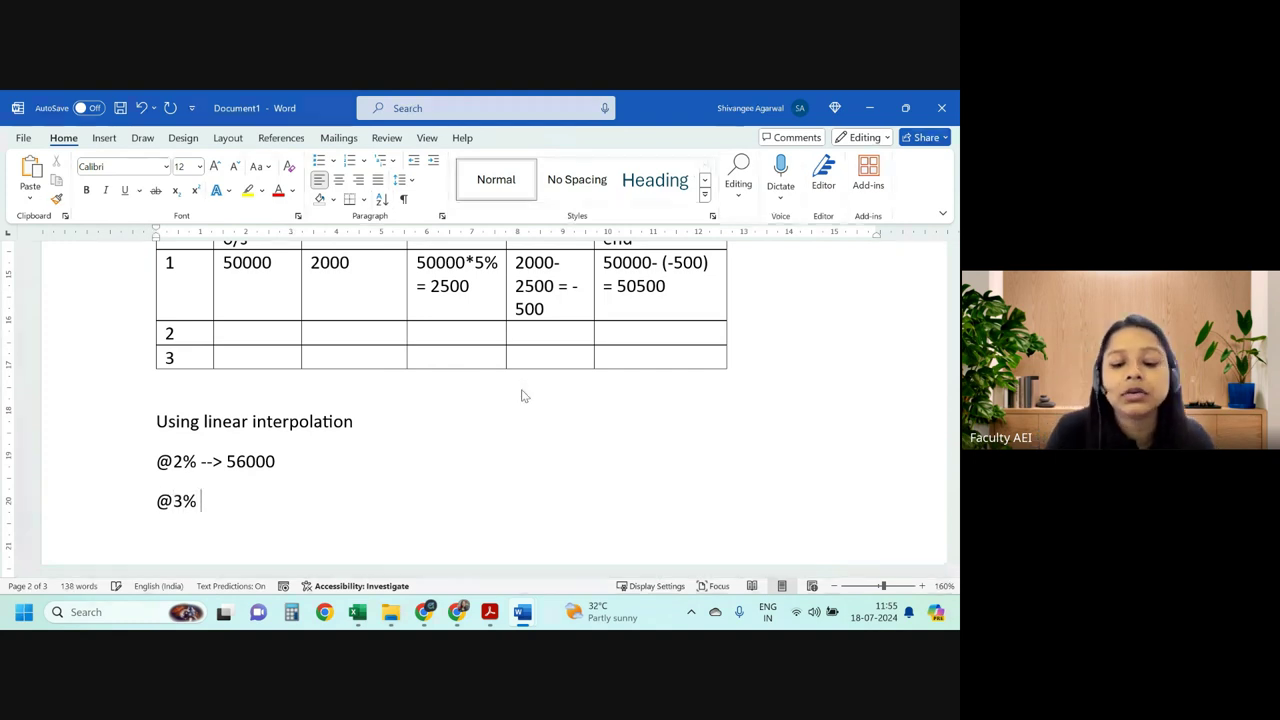
text(--> )
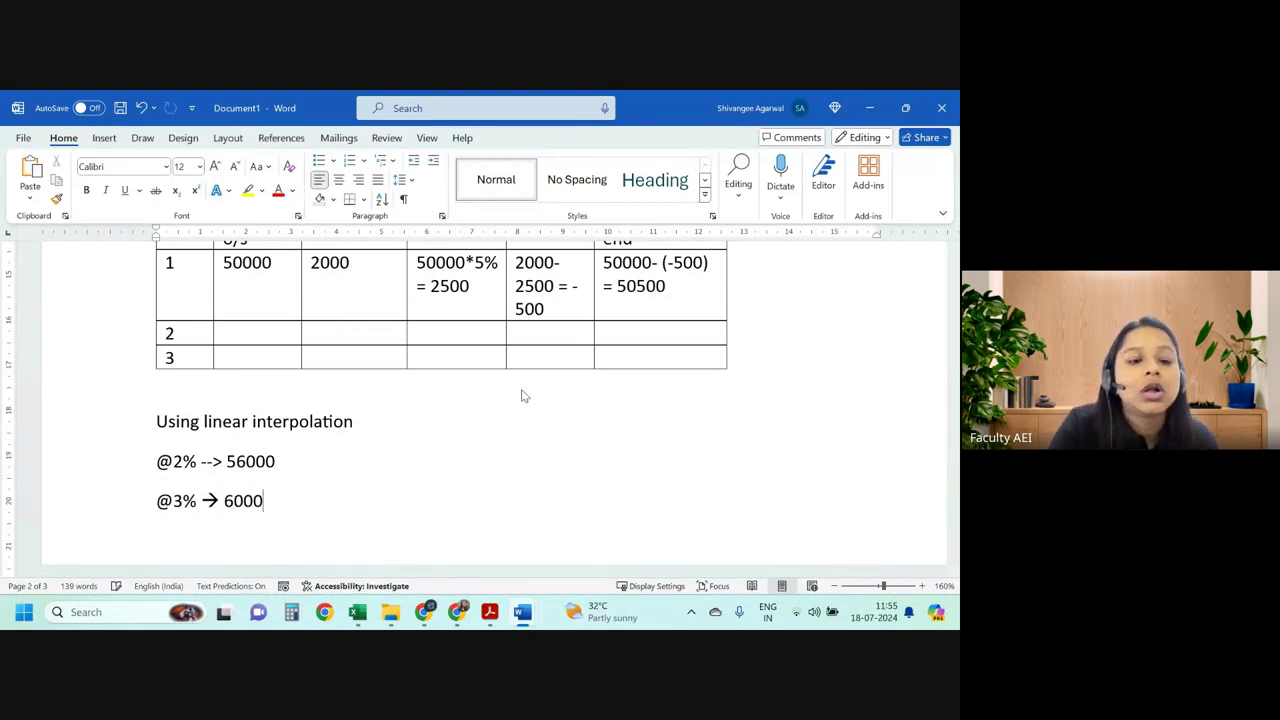
text(0)
key(Return)
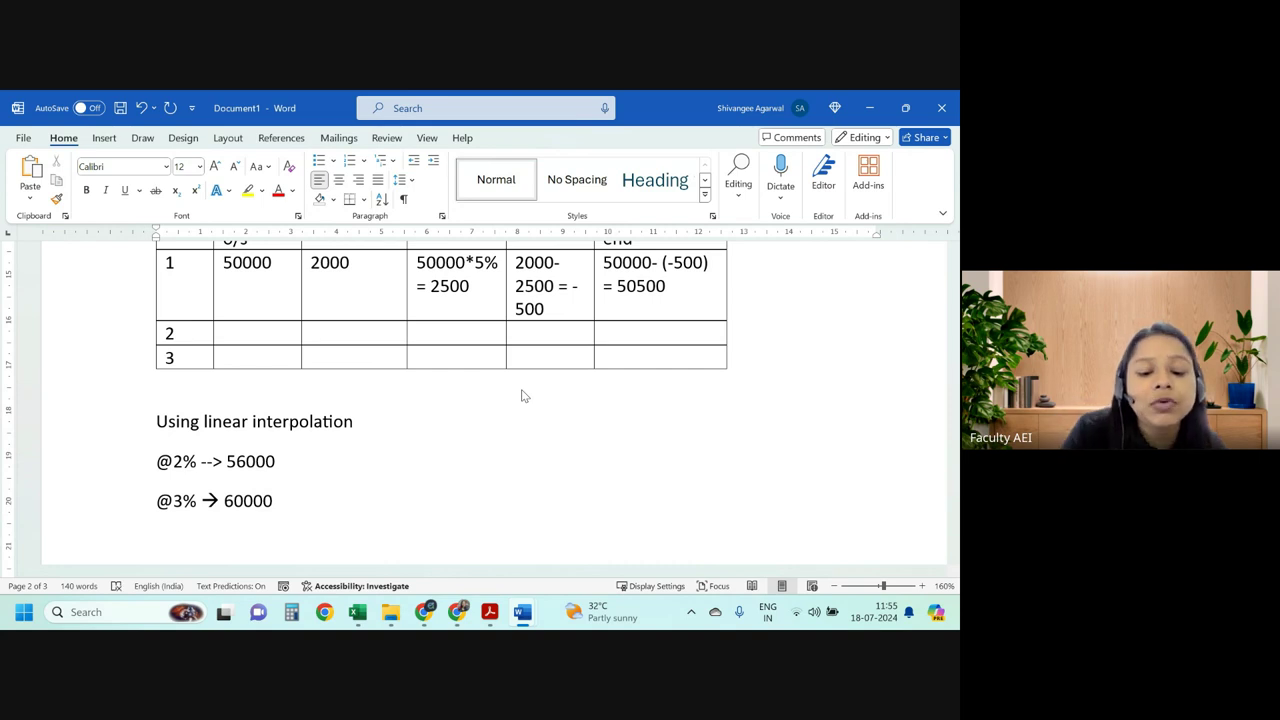
text(therfore,)
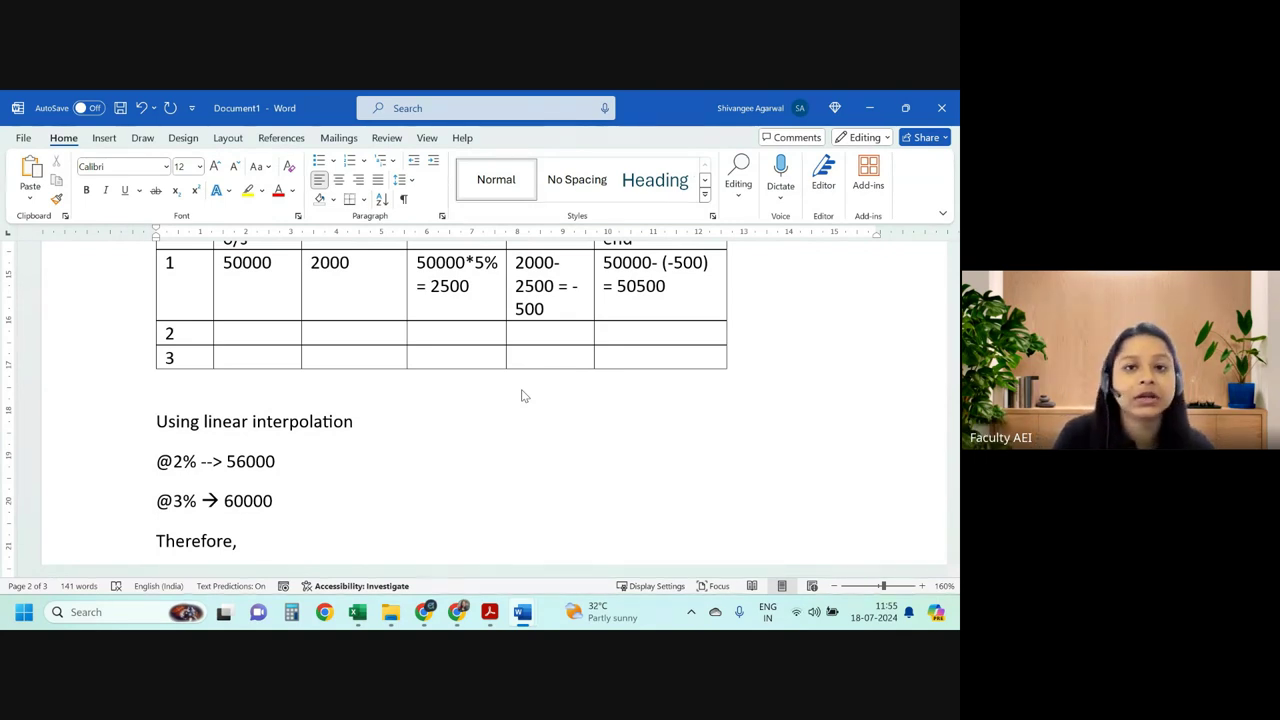
Add '(from table book pg no. 30)' on a new line under Therefore, and select it.
scroll(521, 396, down, 3)
key(Return)
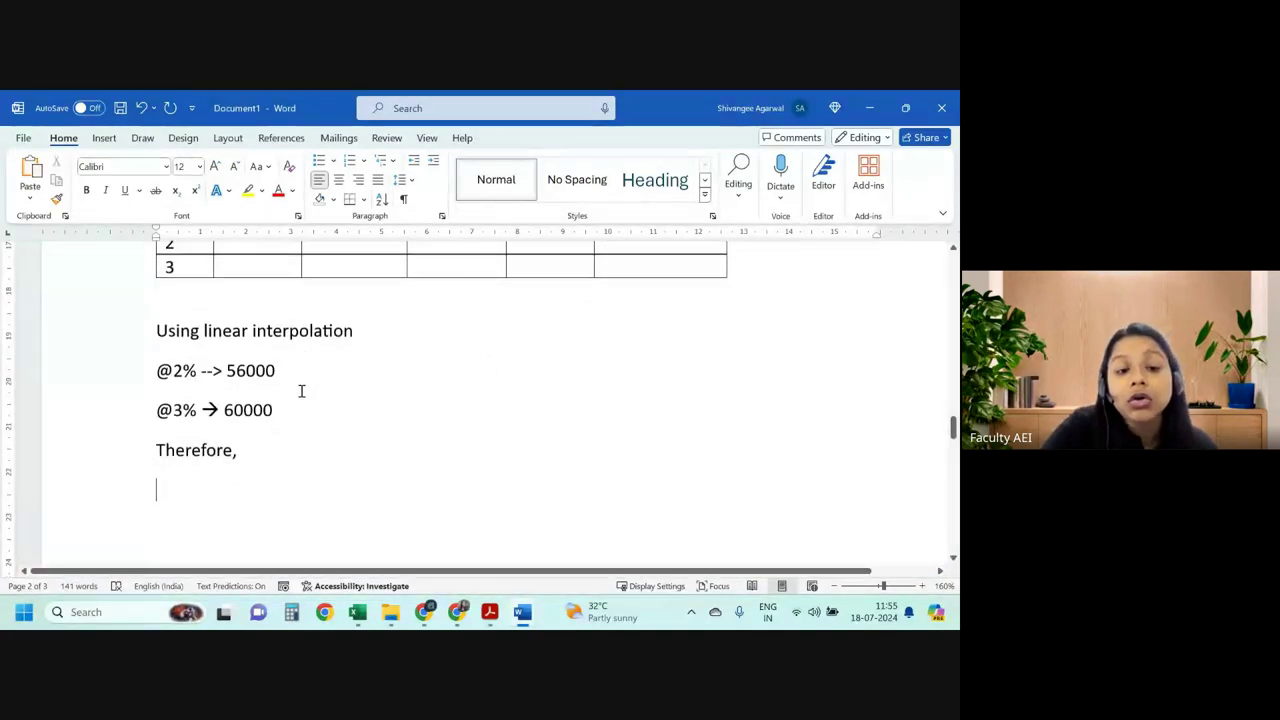
scroll(330, 400, up, 1)
scroll(352, 409, down, 1)
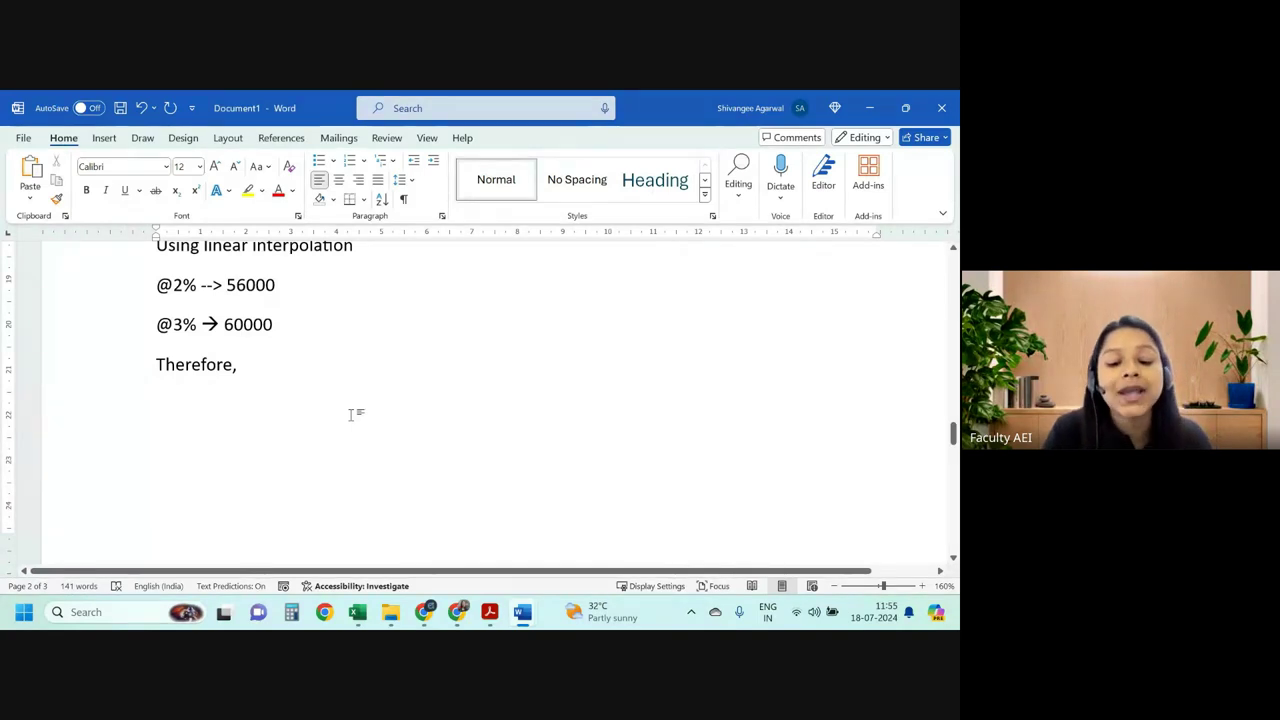
text((from t)
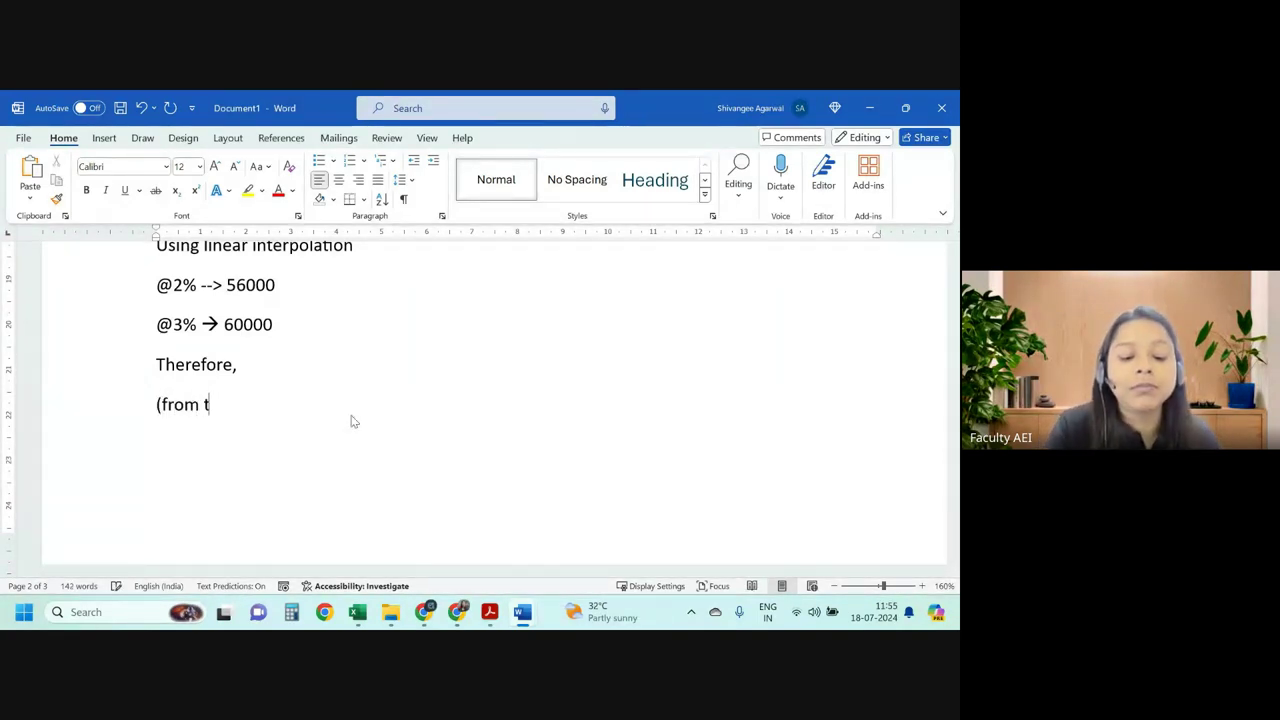
text(able book p)
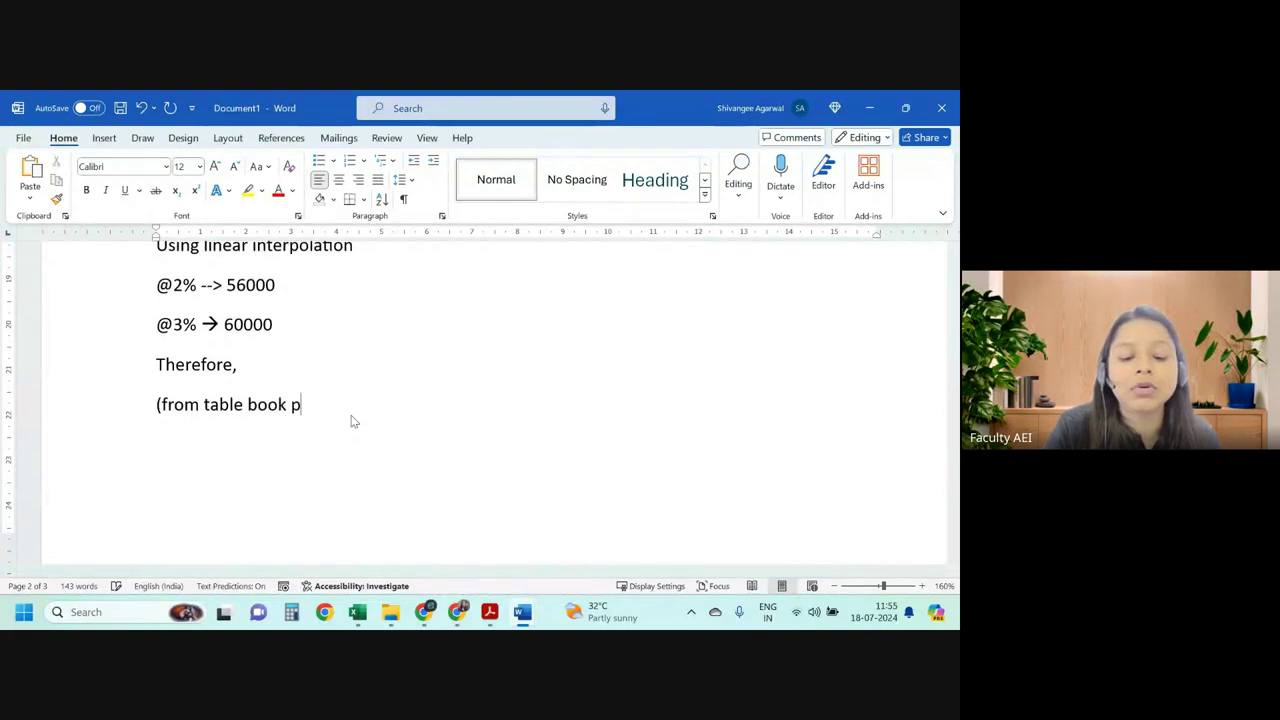
text(g no.)
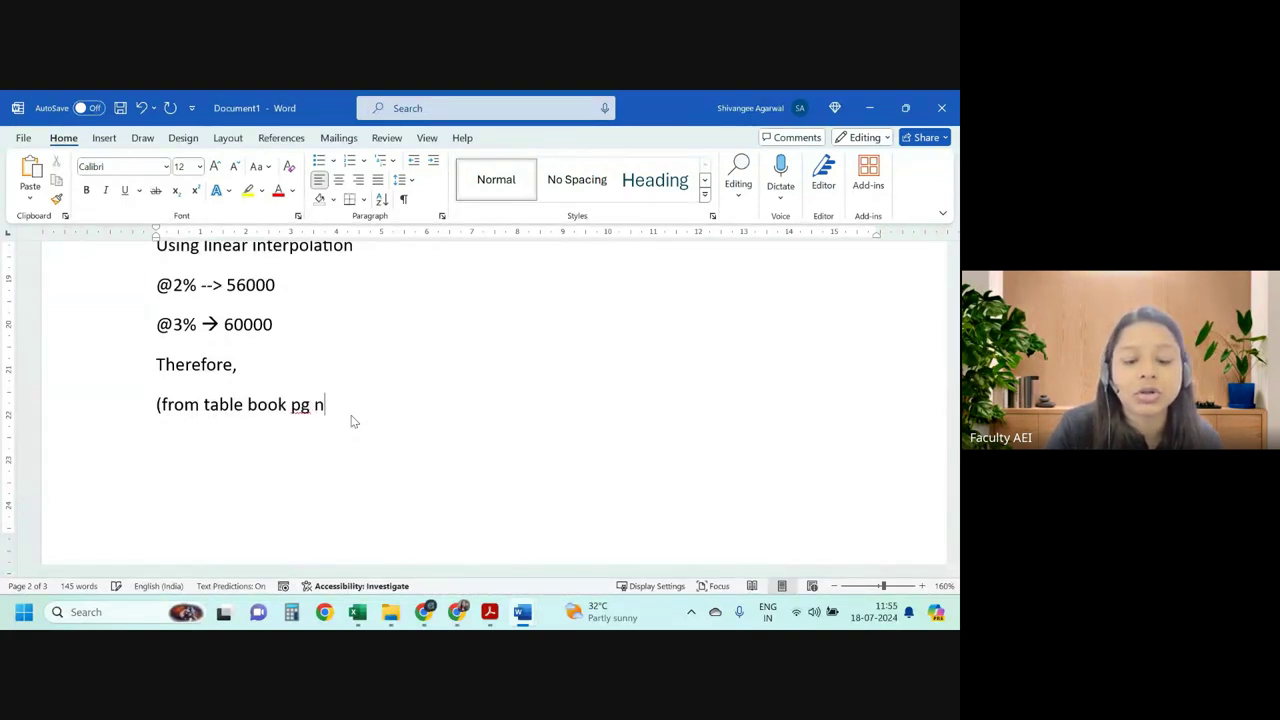
text( 3)
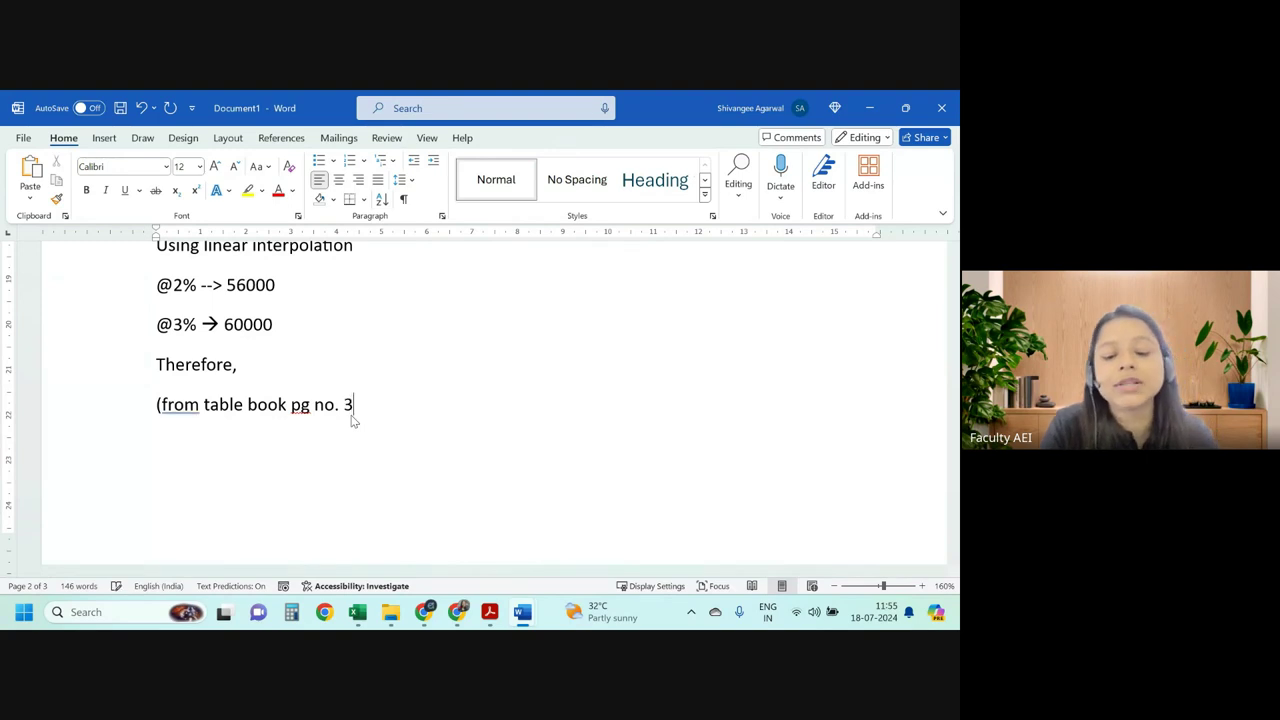
text(0))
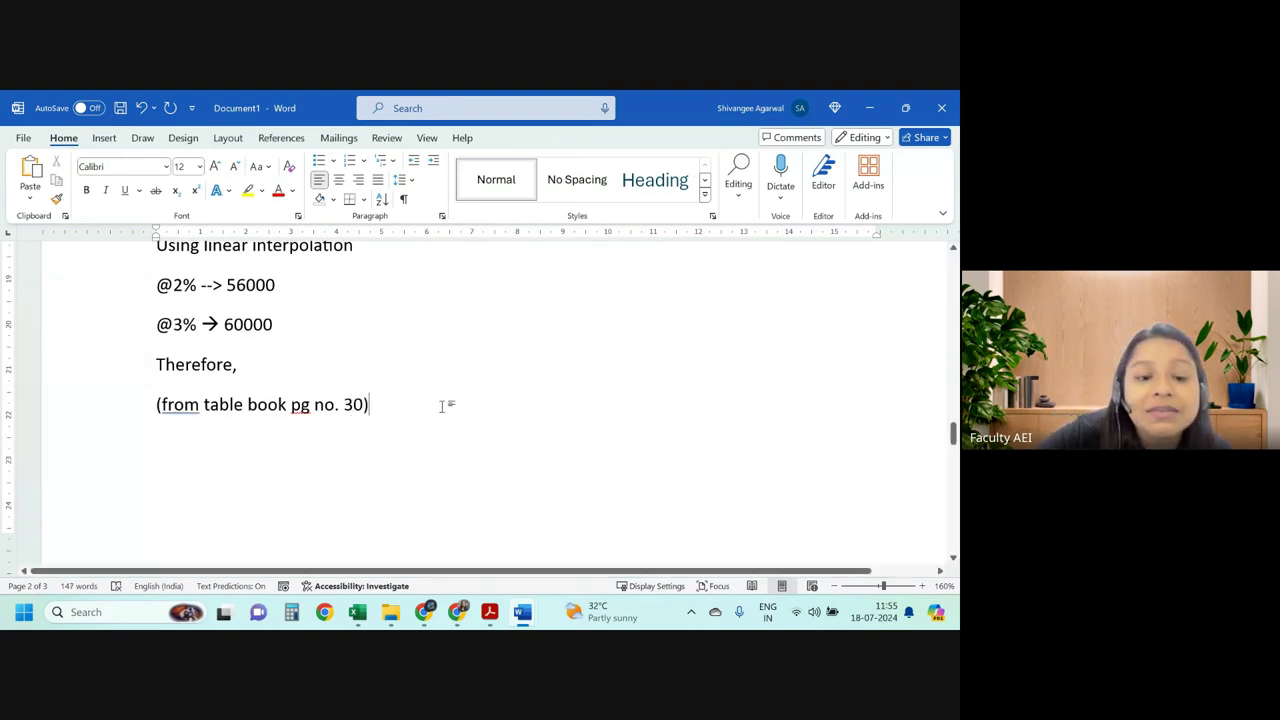
drag(443, 403, 131, 401)
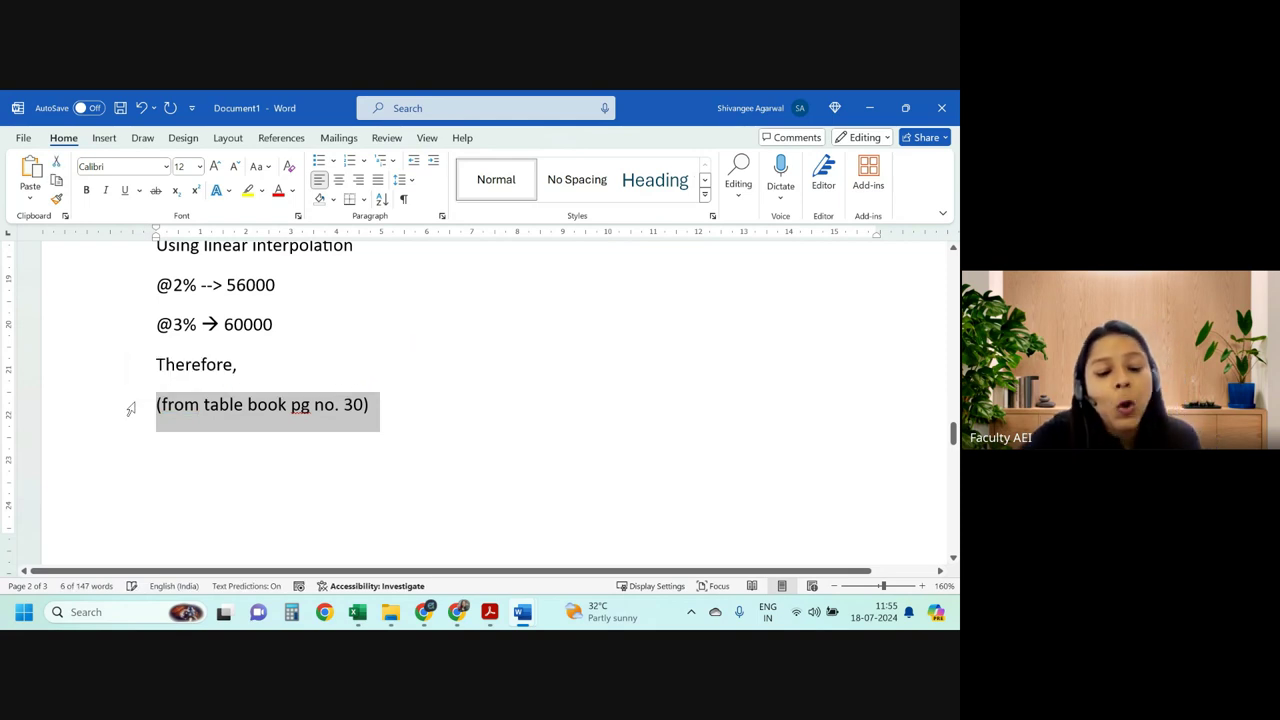
scroll(246, 414, down, 3)
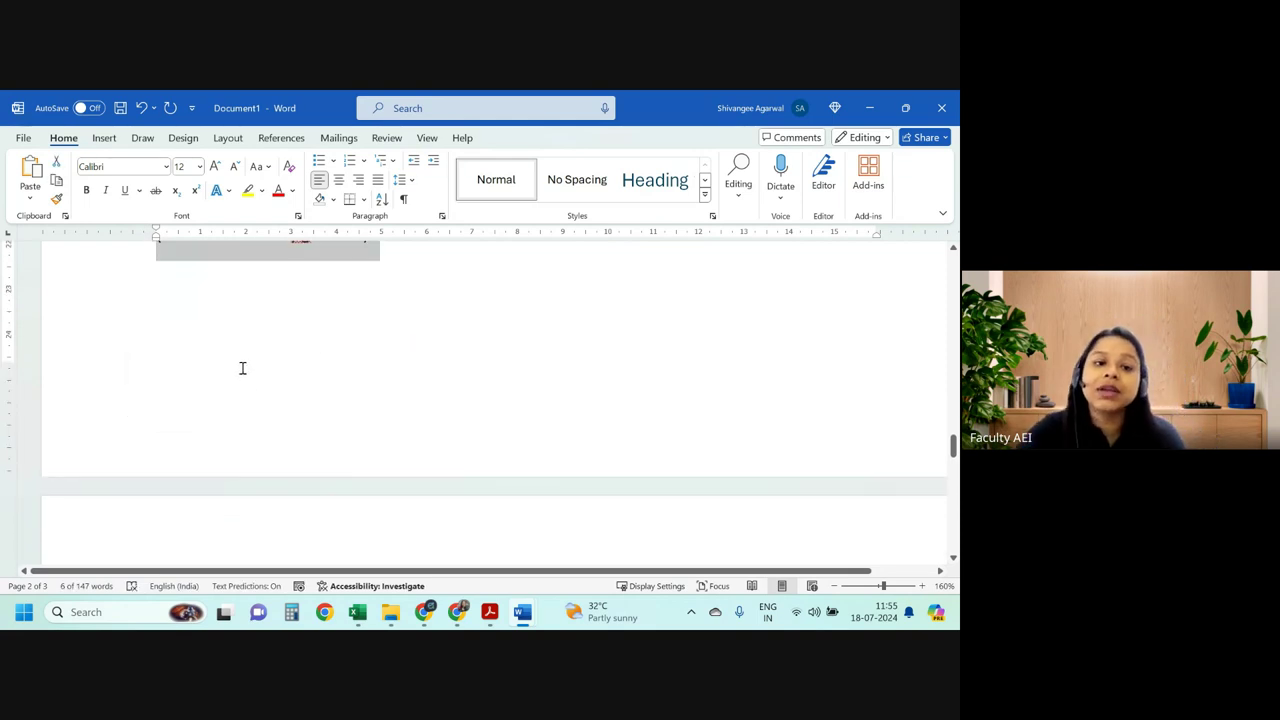
Duplicate the page 30 source line below itself and edit the copy to read (from table book pg no. 5).
click(242, 368)
scroll(241, 367, up, 1)
key(ctrl+v)
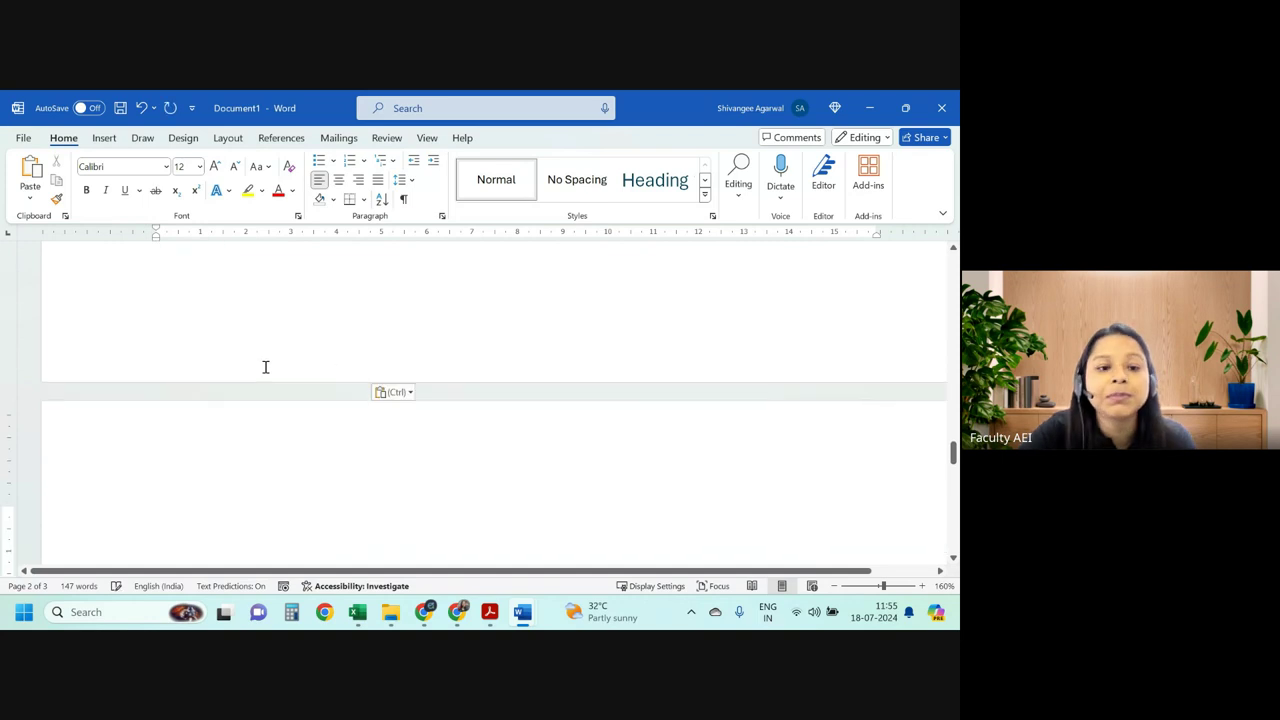
scroll(360, 420, up, 3)
scroll(357, 510, down, 1)
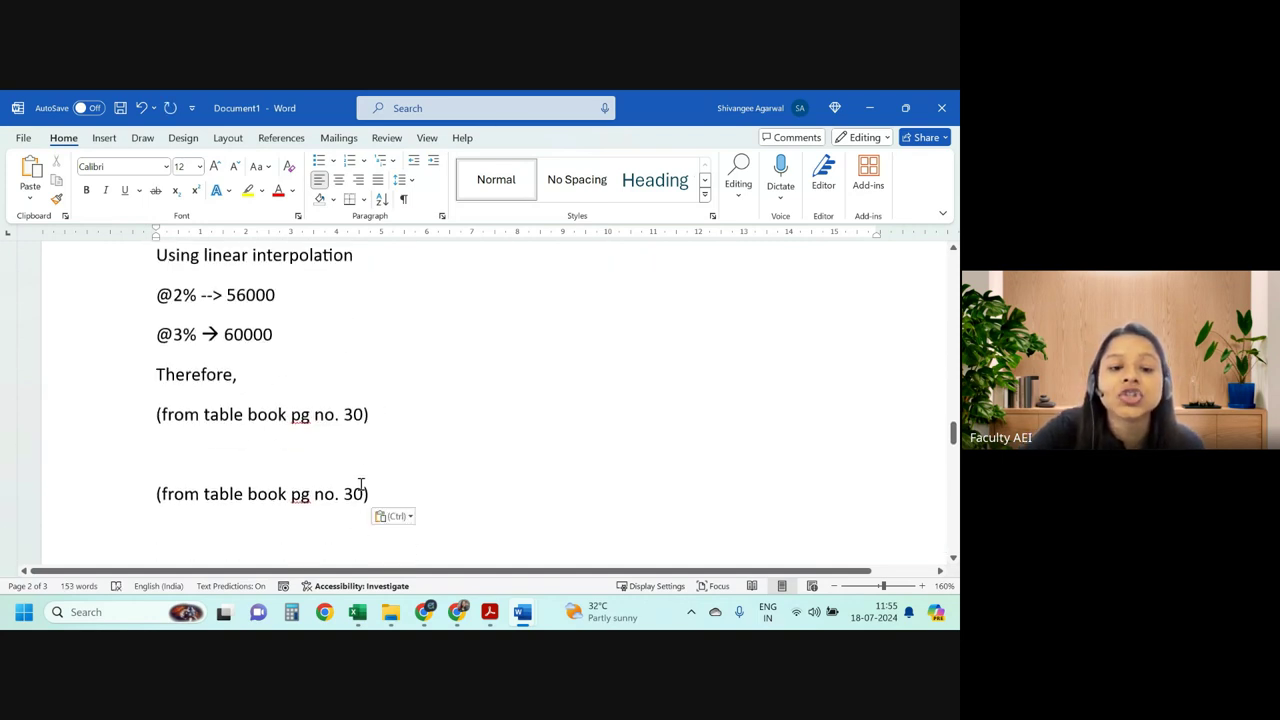
double_click(355, 494)
text(45)
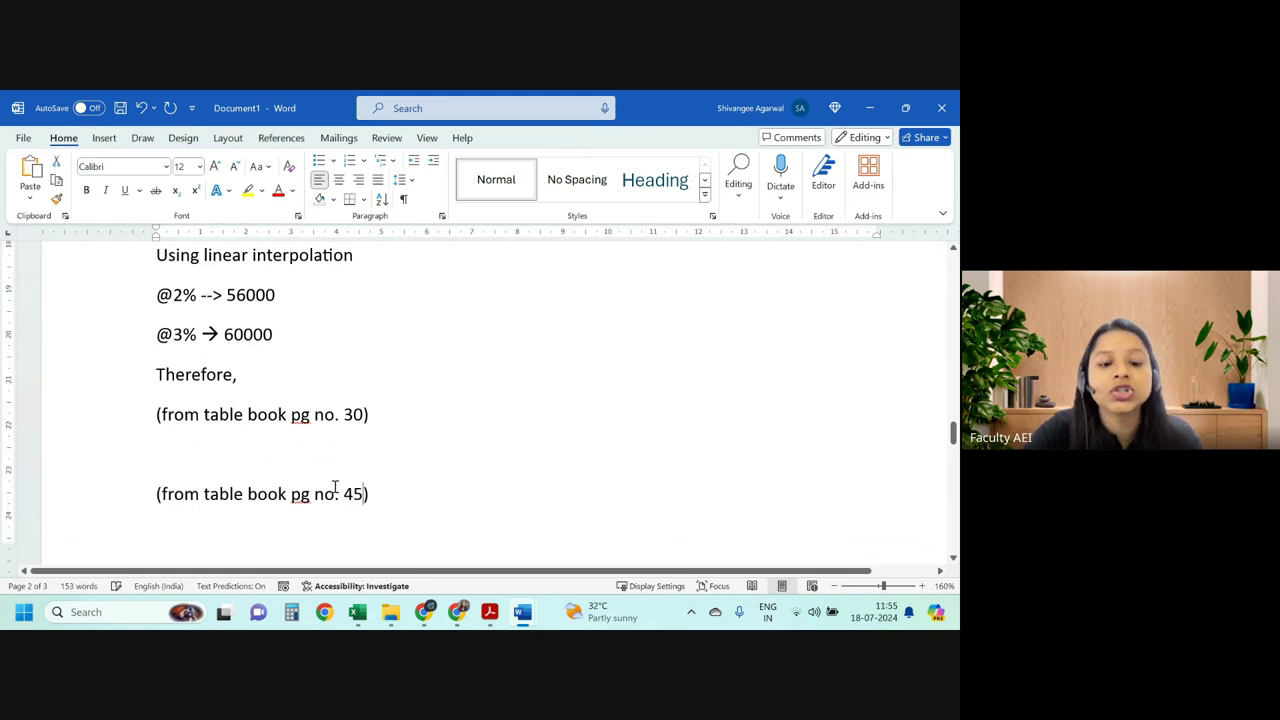
mouse_move(434, 494)
mouse_down()
mouse_move(110, 383)
mouse_move(157, 500)
mouse_up()
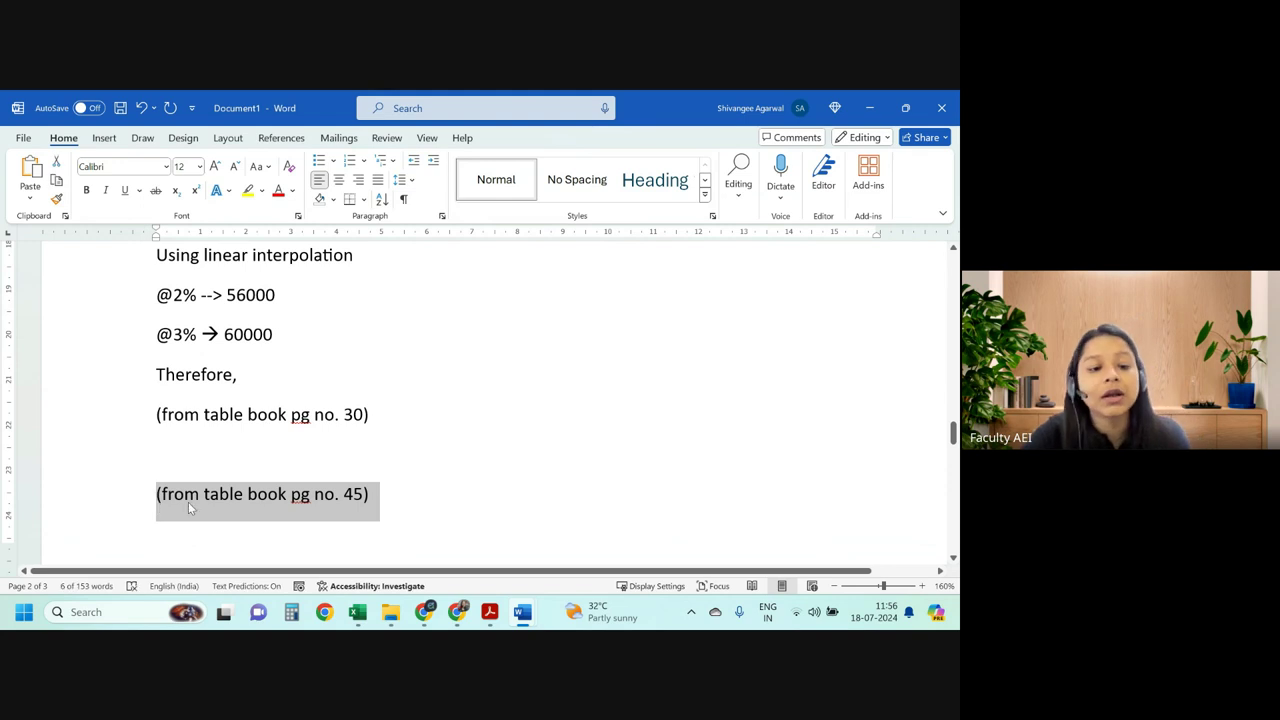
click(192, 462)
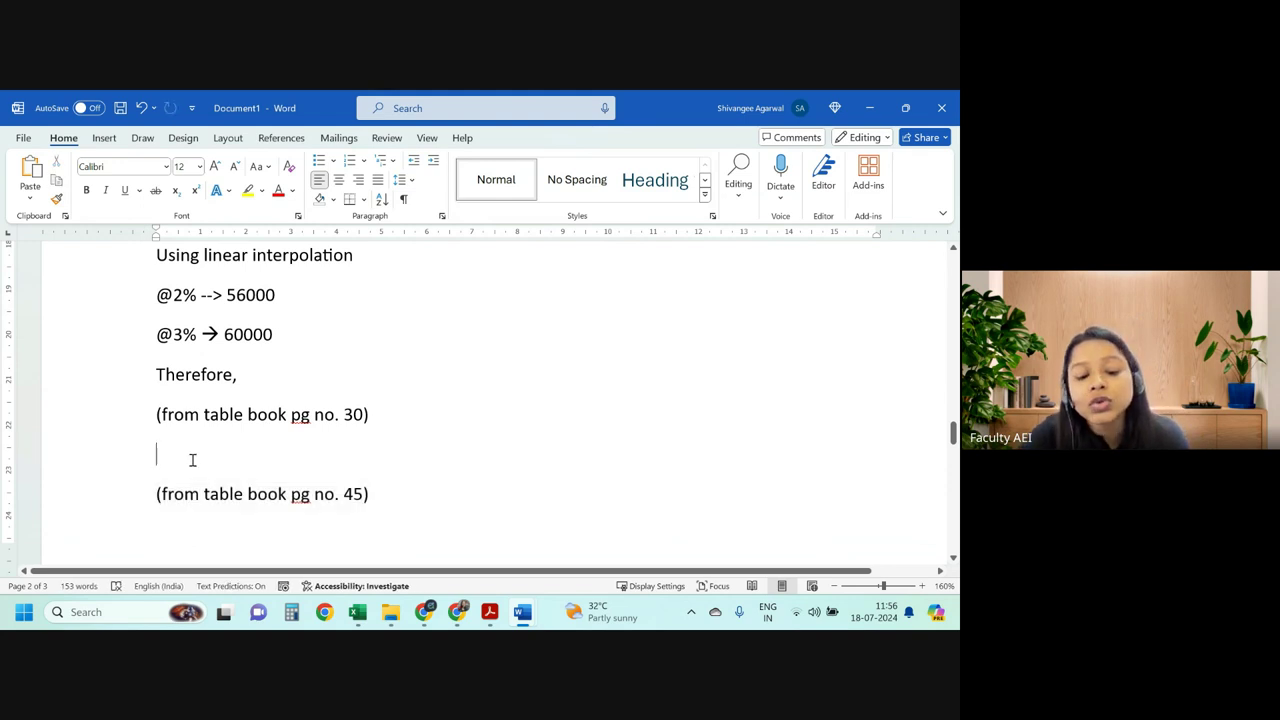
text((from table book pg no. 45))
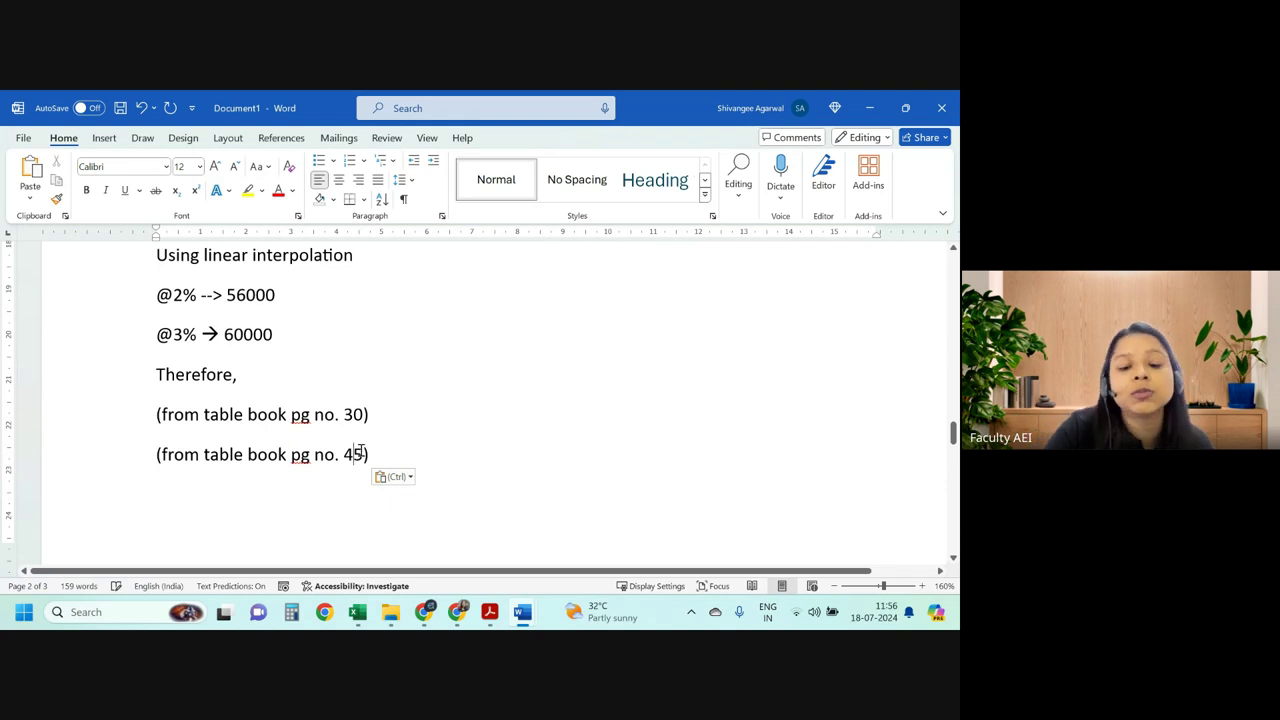
key(BackSpace)
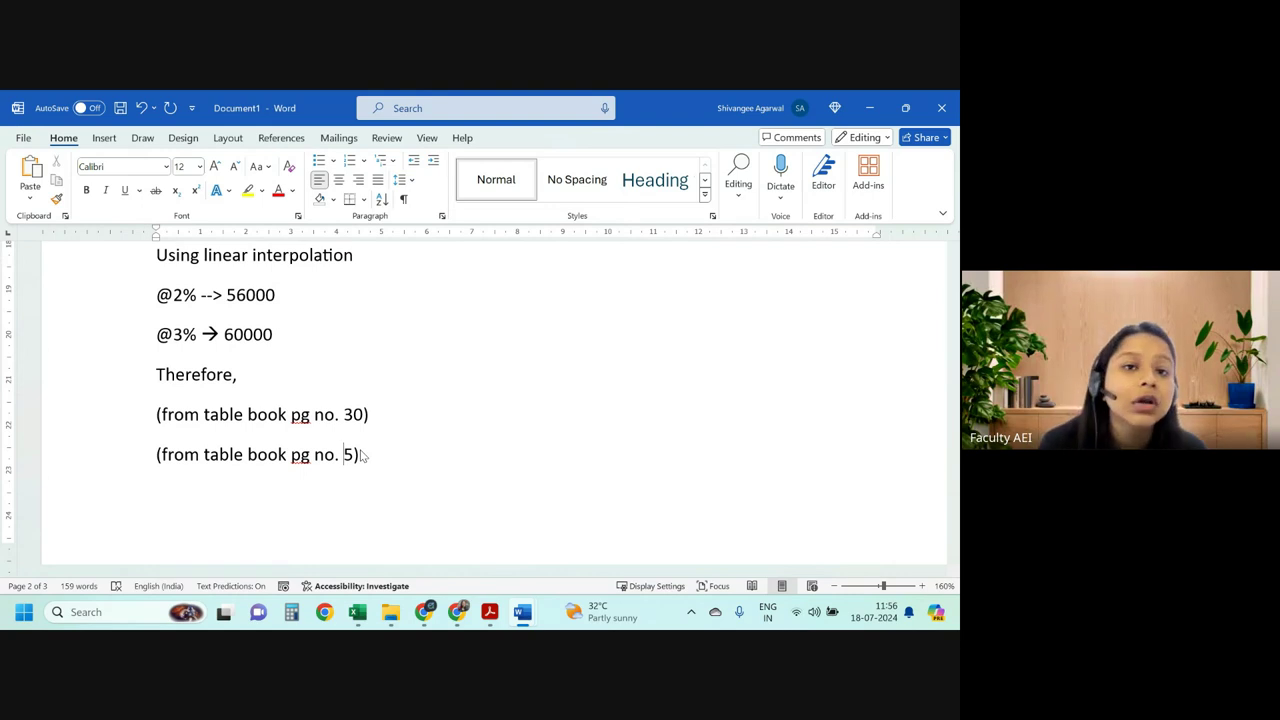
click(357, 612)
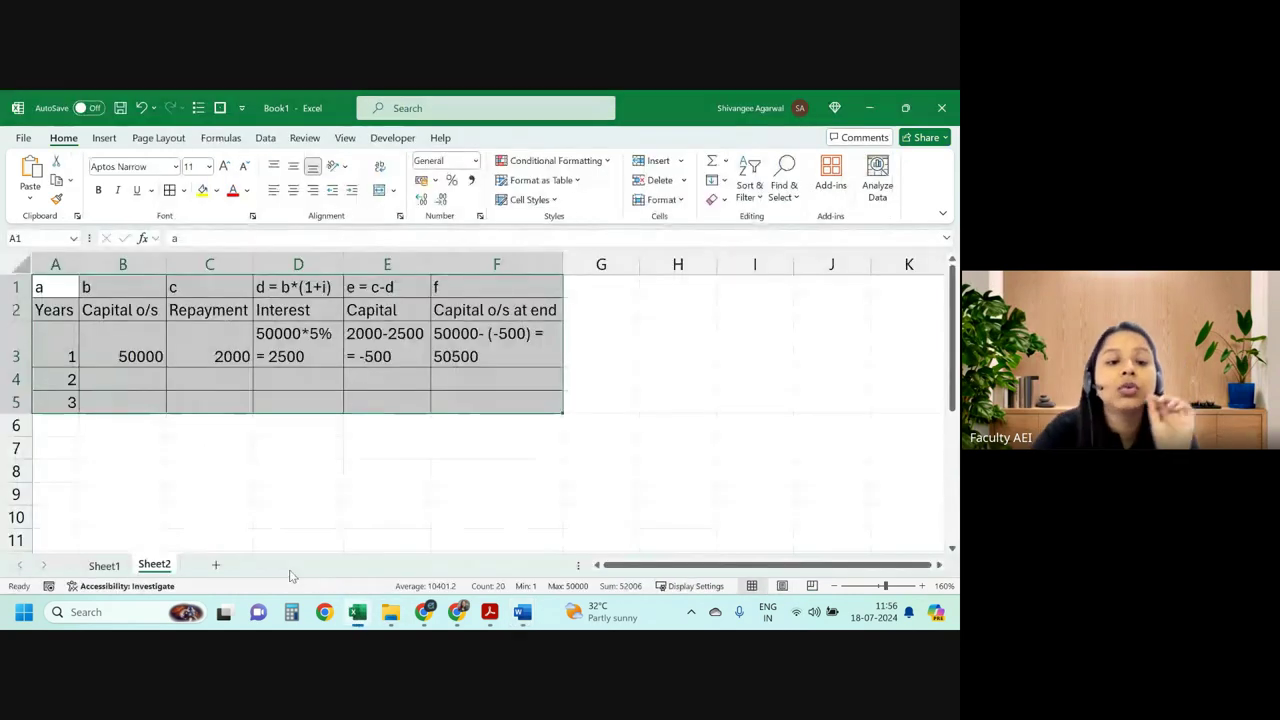
click(209, 471)
drag(138, 345, 534, 363)
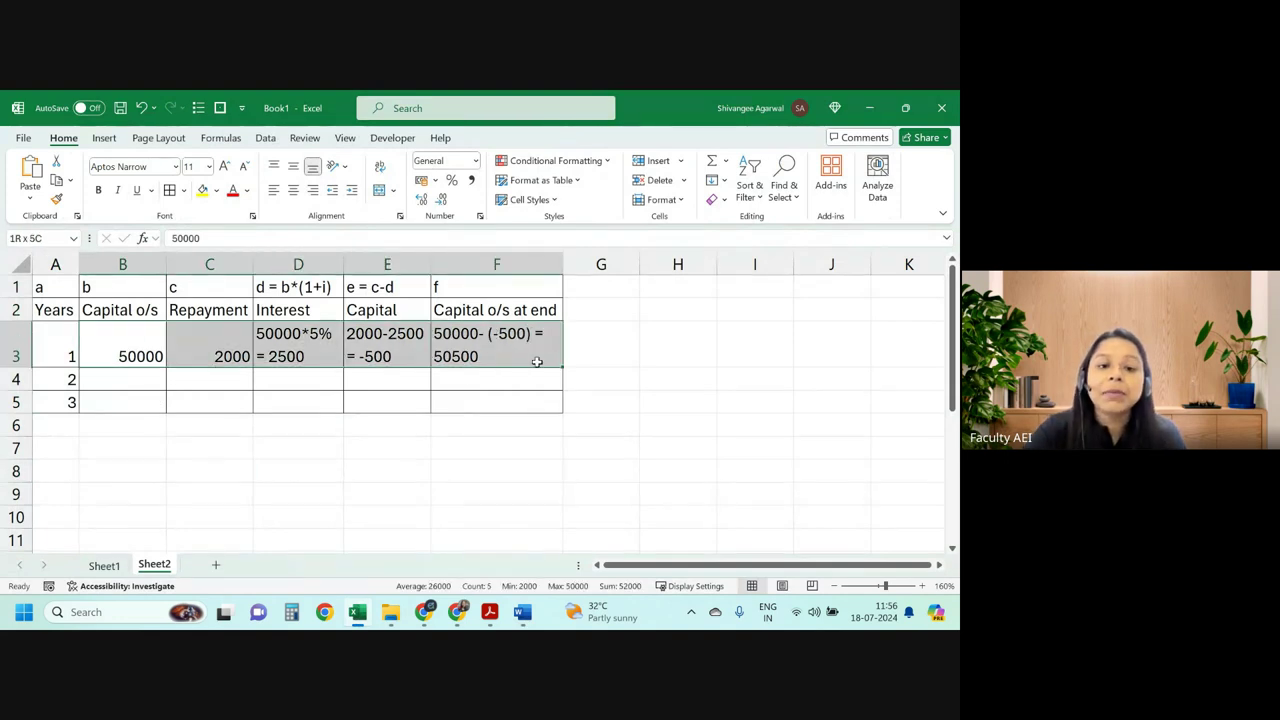
drag(144, 378, 480, 378)
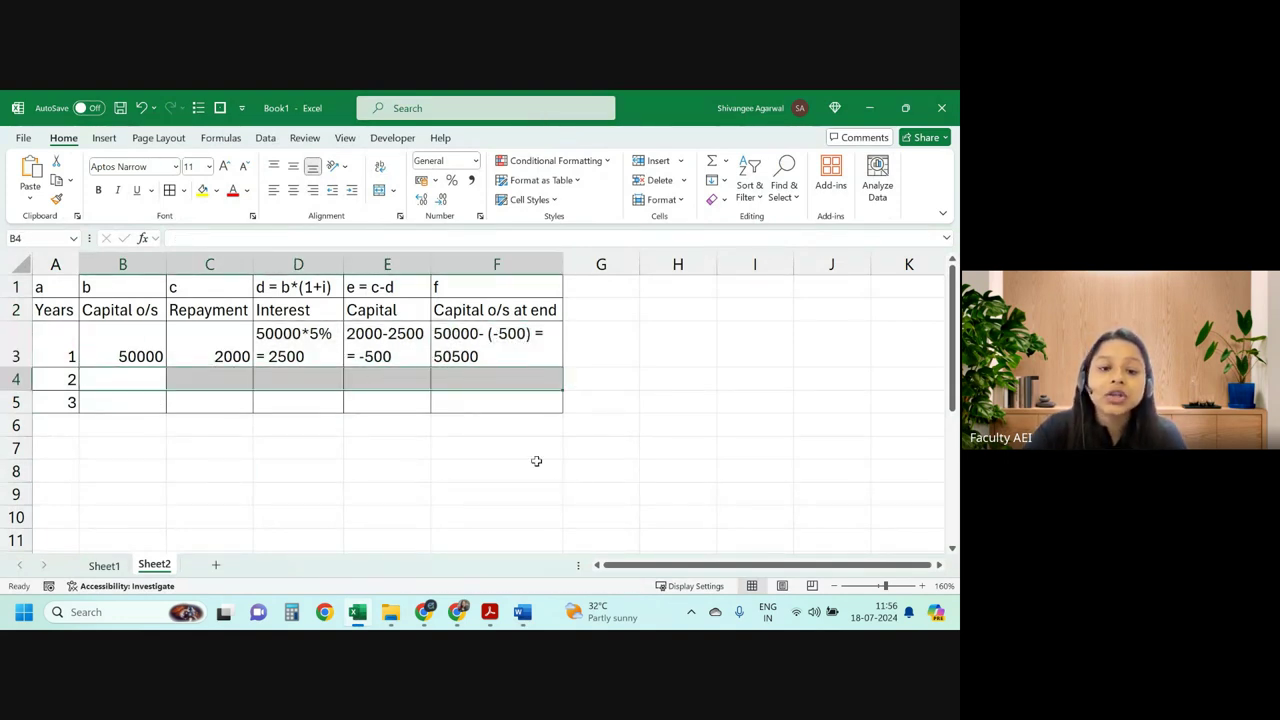
mouse_move(460, 612)
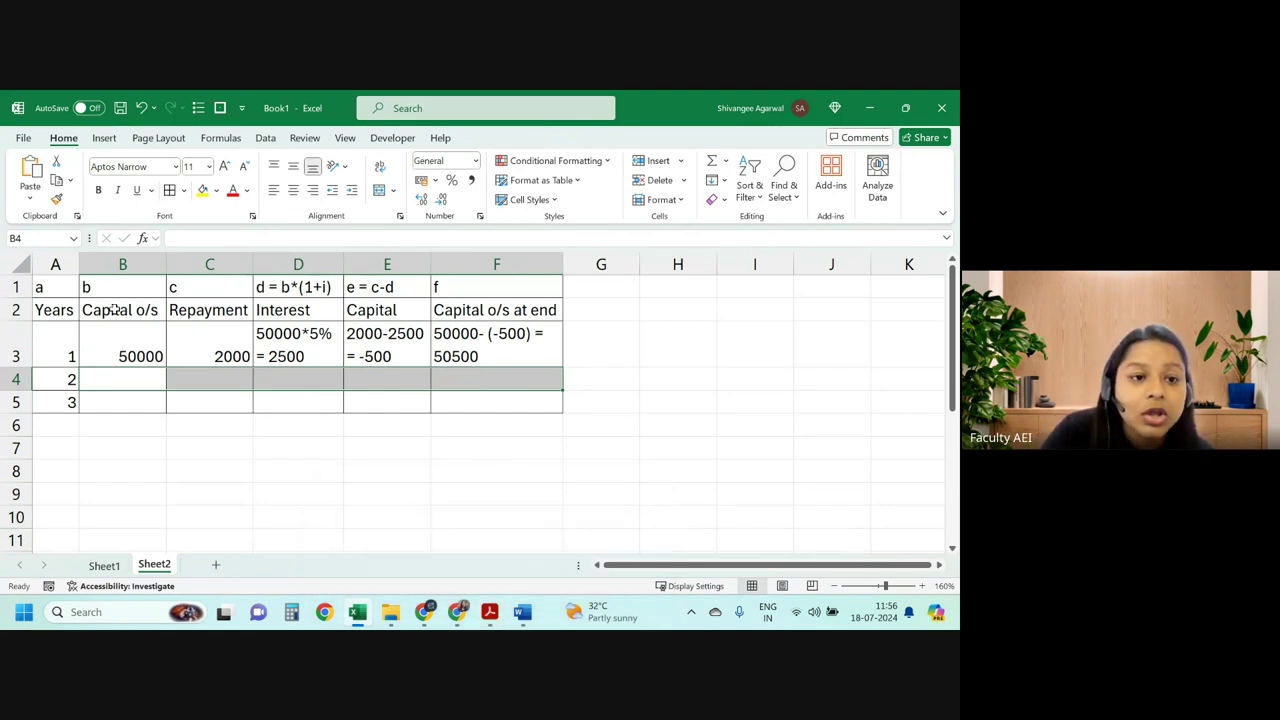
mouse_move(112, 288)
mouse_down()
mouse_move(536, 414)
mouse_move(534, 403)
mouse_up()
click(500, 366)
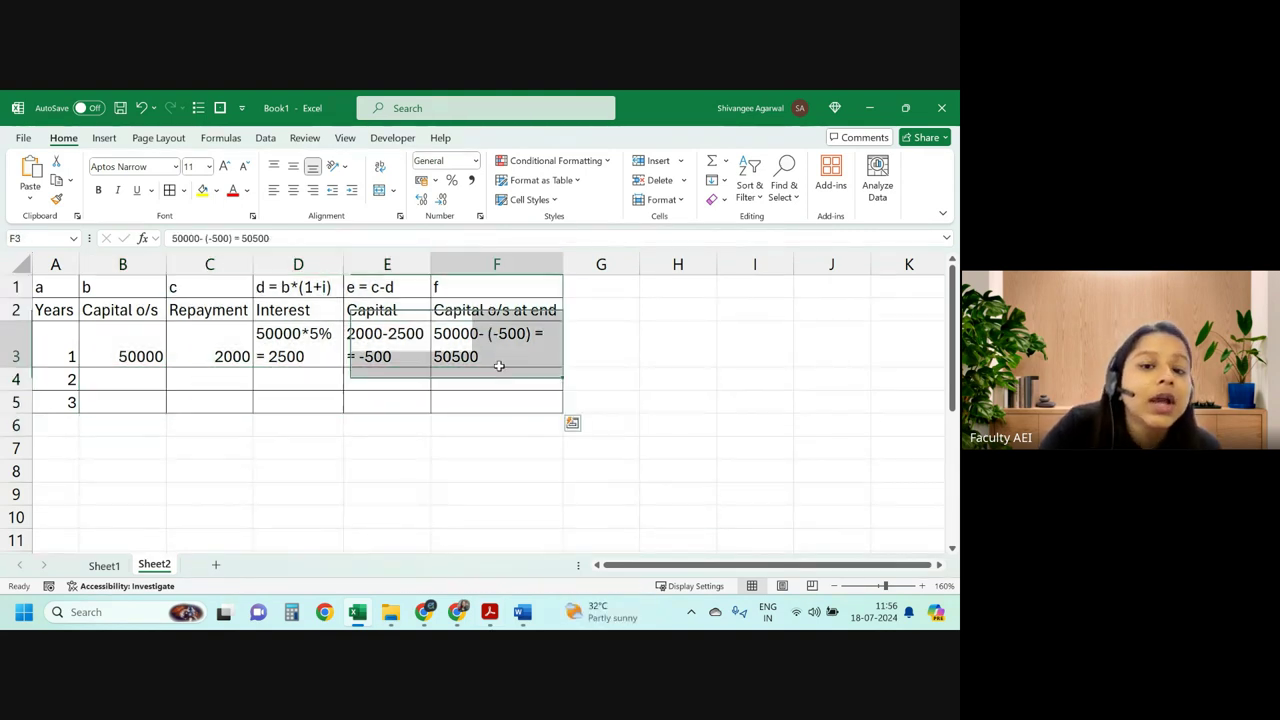
click(211, 357)
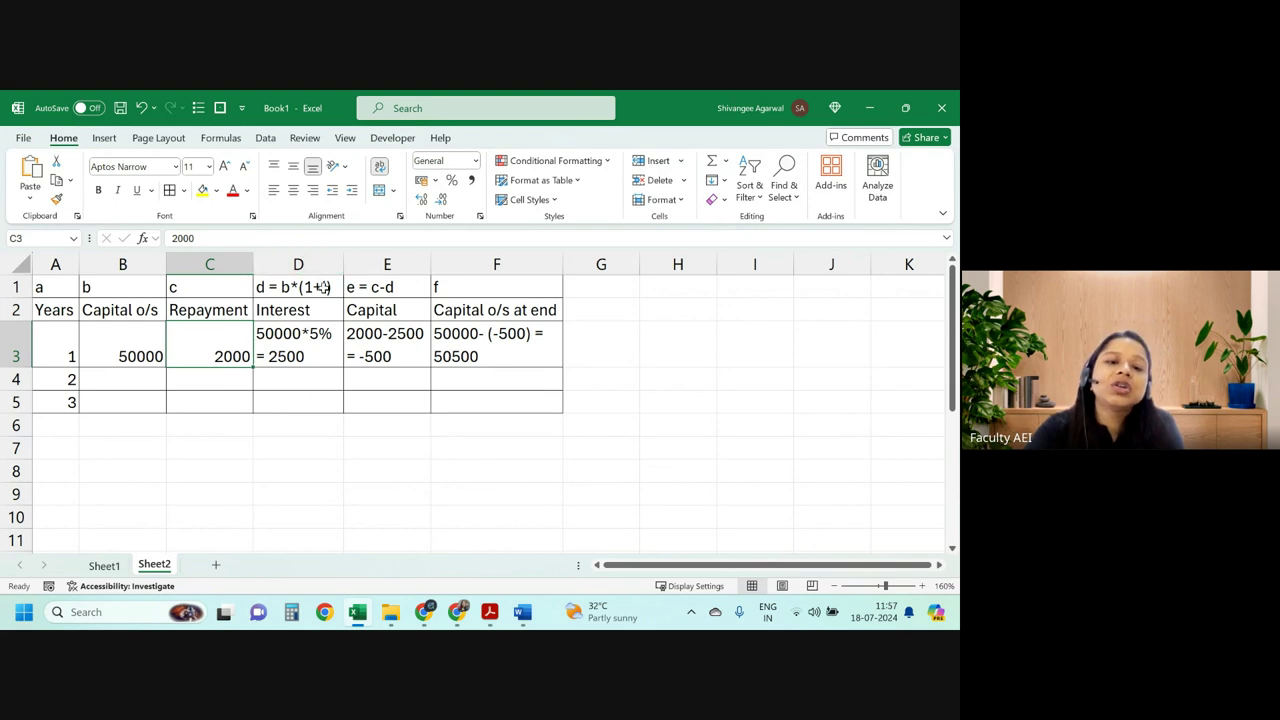
Change the D1 label to d = b*(1+5%) and widen column D to fit it.
double_click(325, 287)
double_click(324, 287)
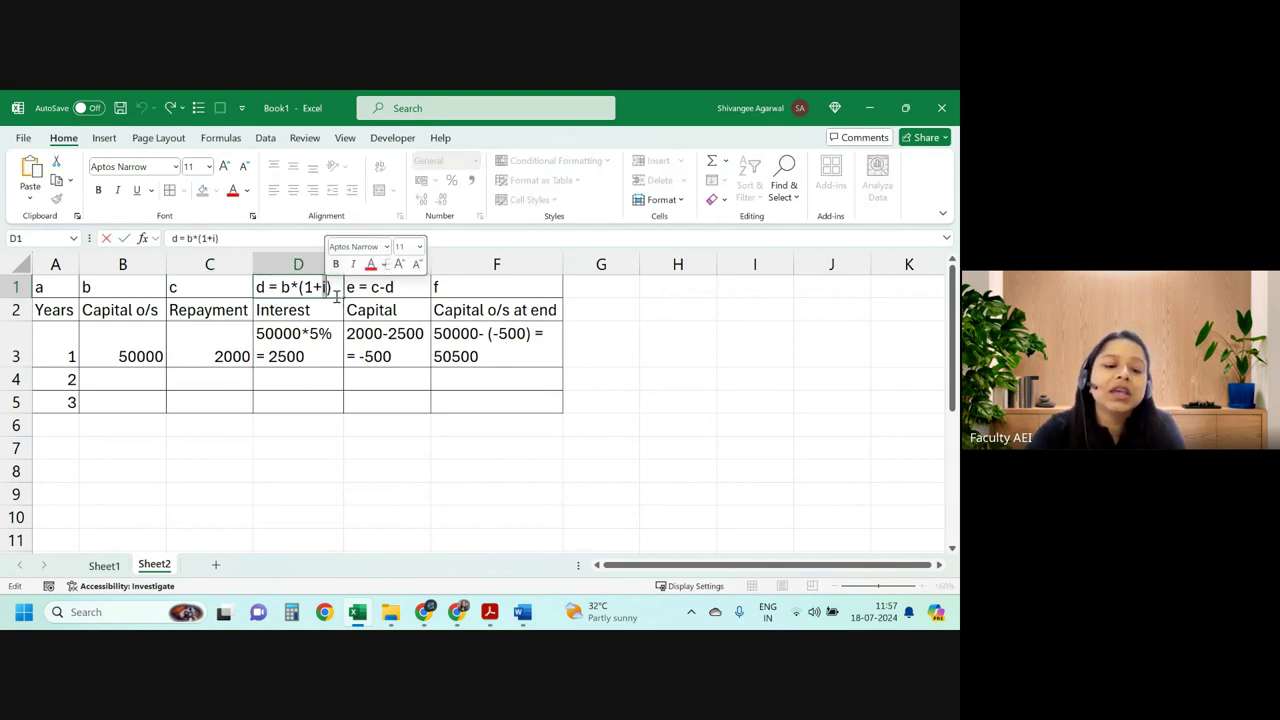
text(5%)
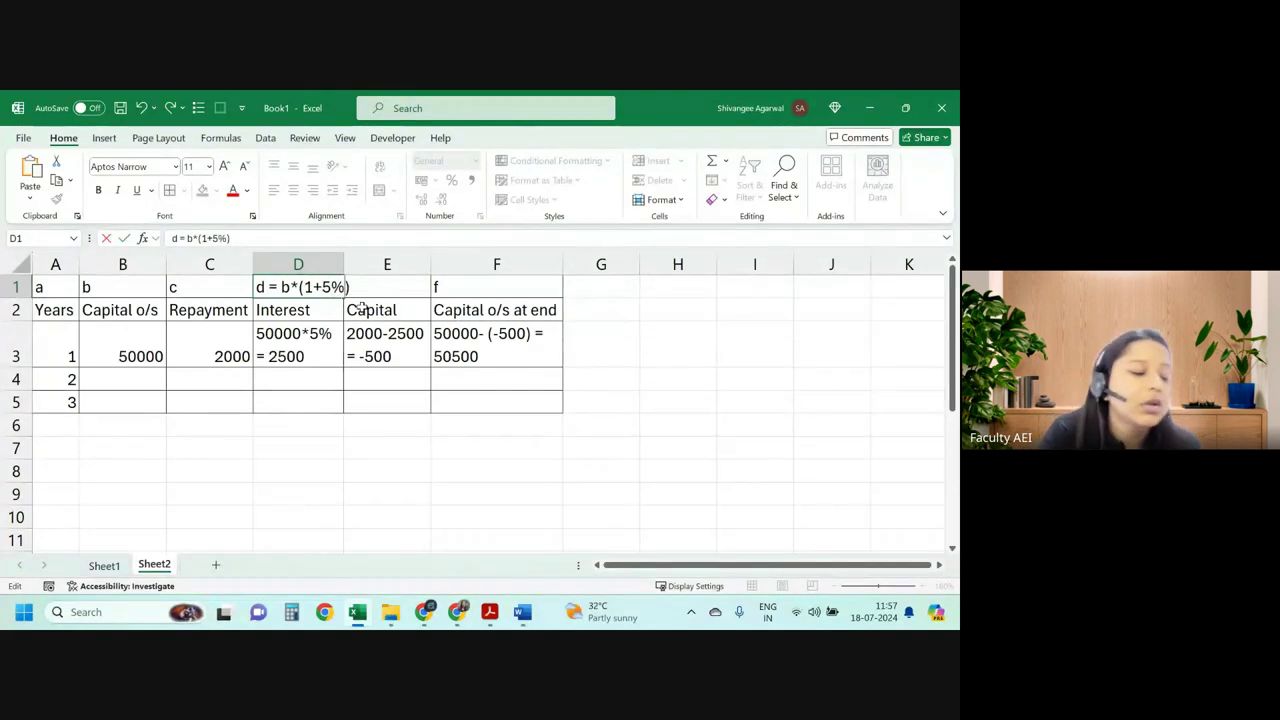
click(309, 371)
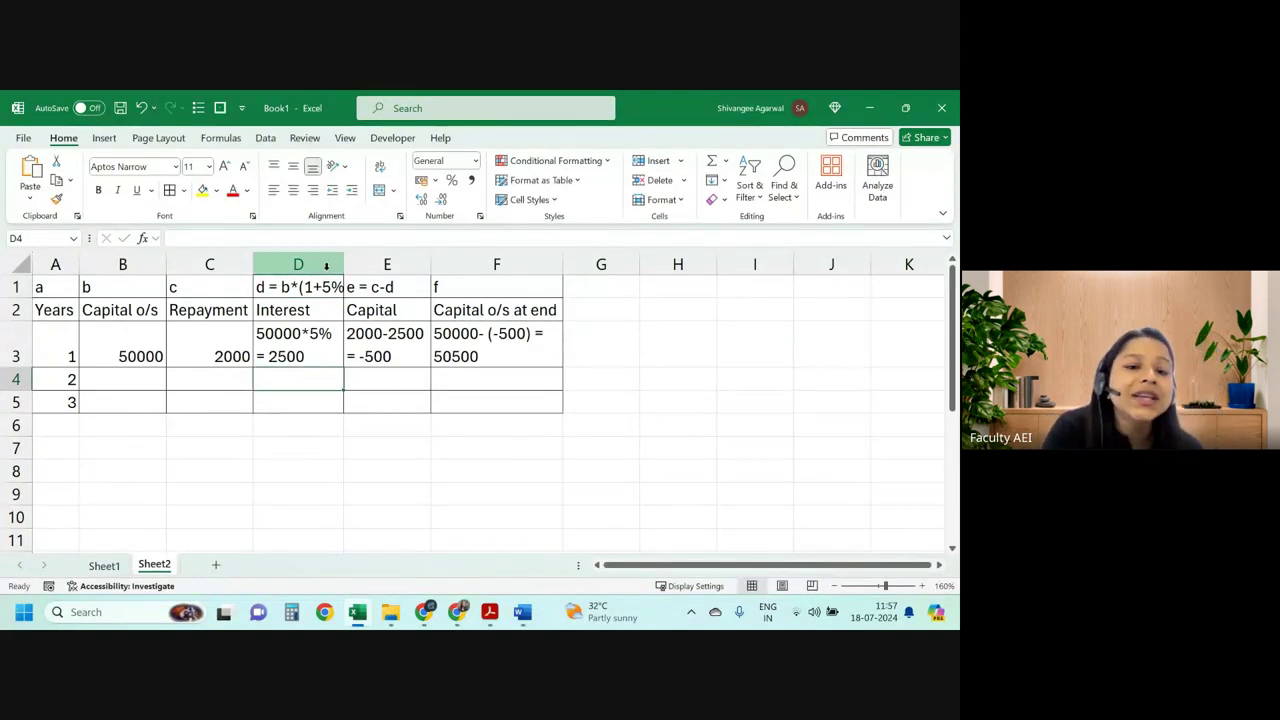
double_click(343, 264)
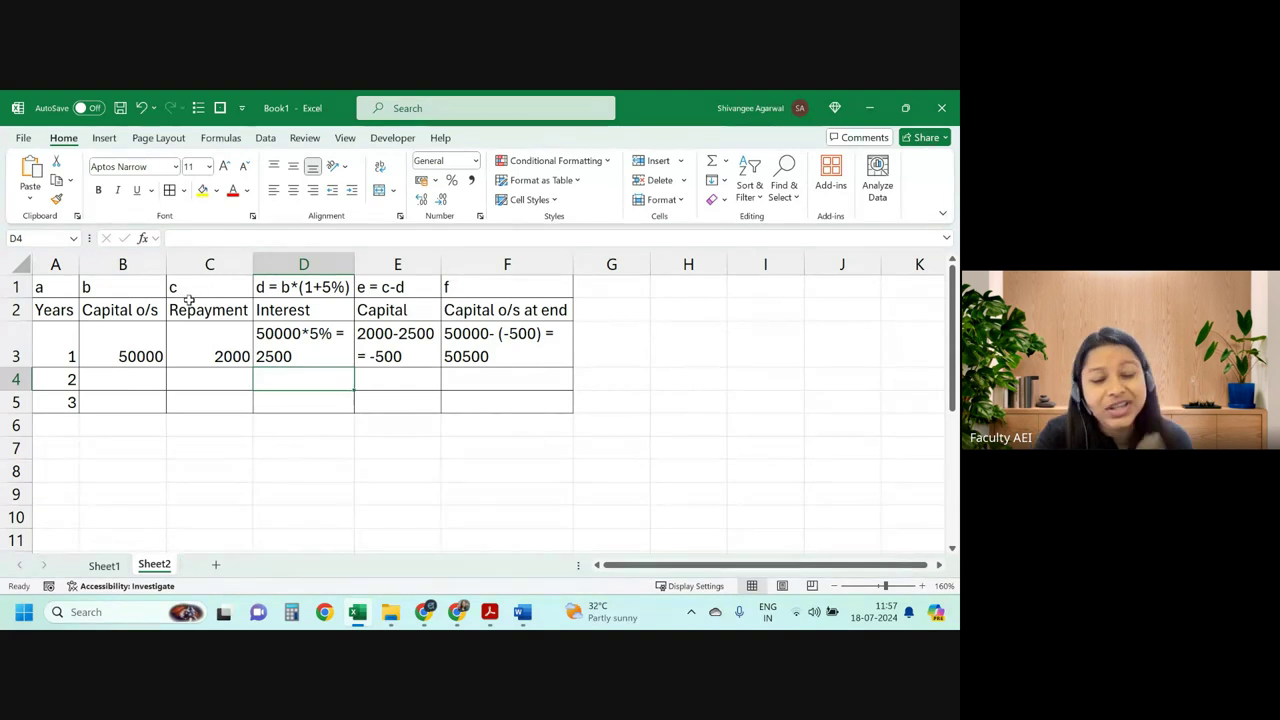
Enter x as the repayment in C3, C4 and C5 for years 1–3.
click(199, 356)
text(x)
key(Return)
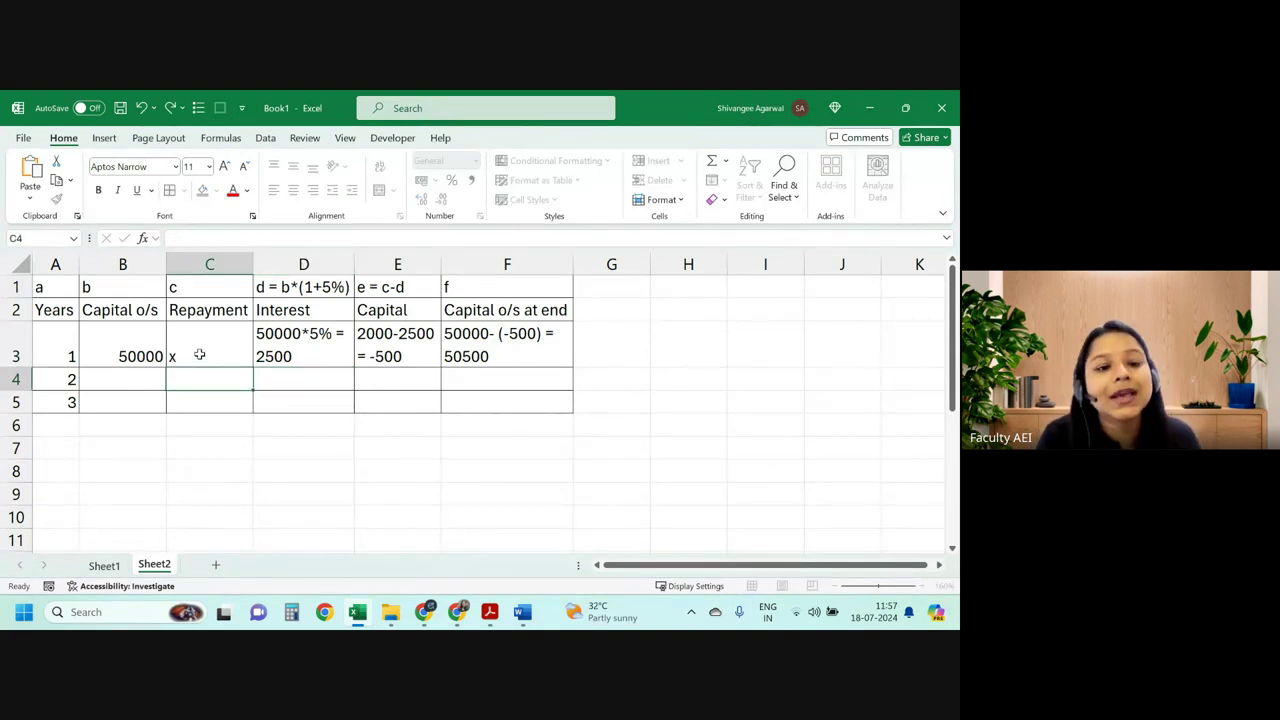
text(x)
key(Return)
text(x)
key(Return)
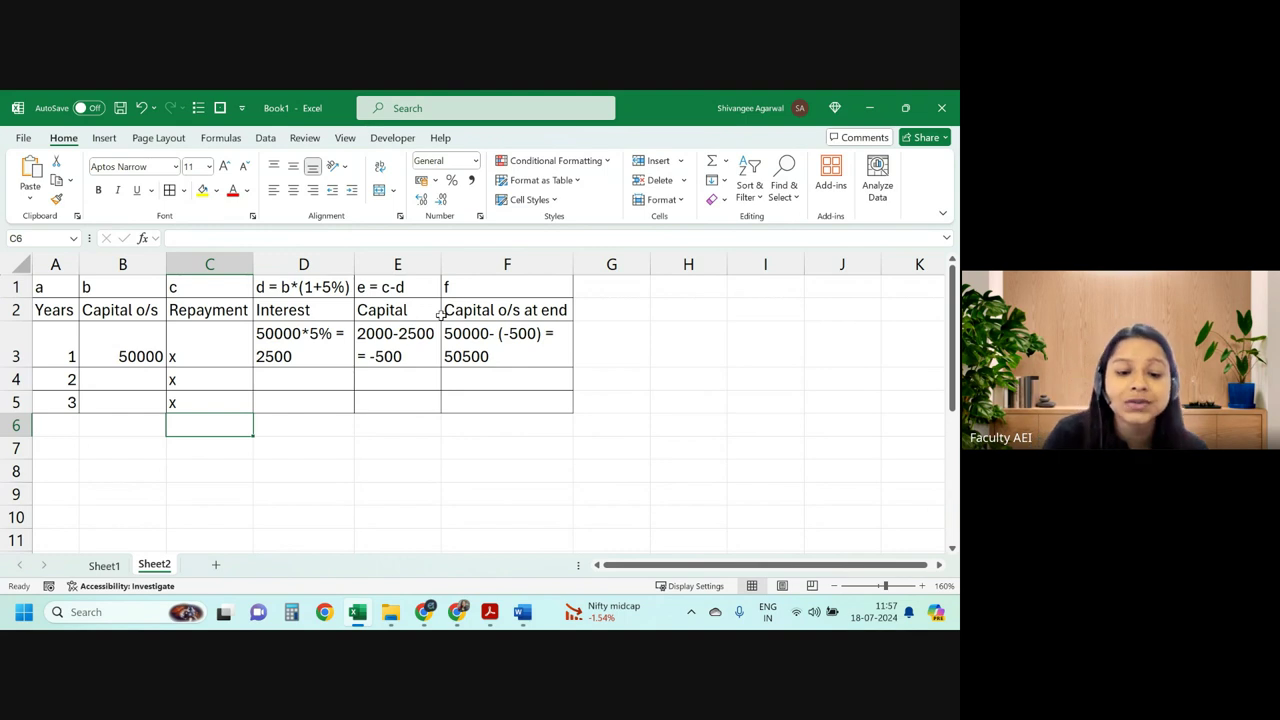
Open the AEIQForum site from a new-tab shortcut in the other browser profile's window.
mouse_move(424, 612)
click(379, 488)
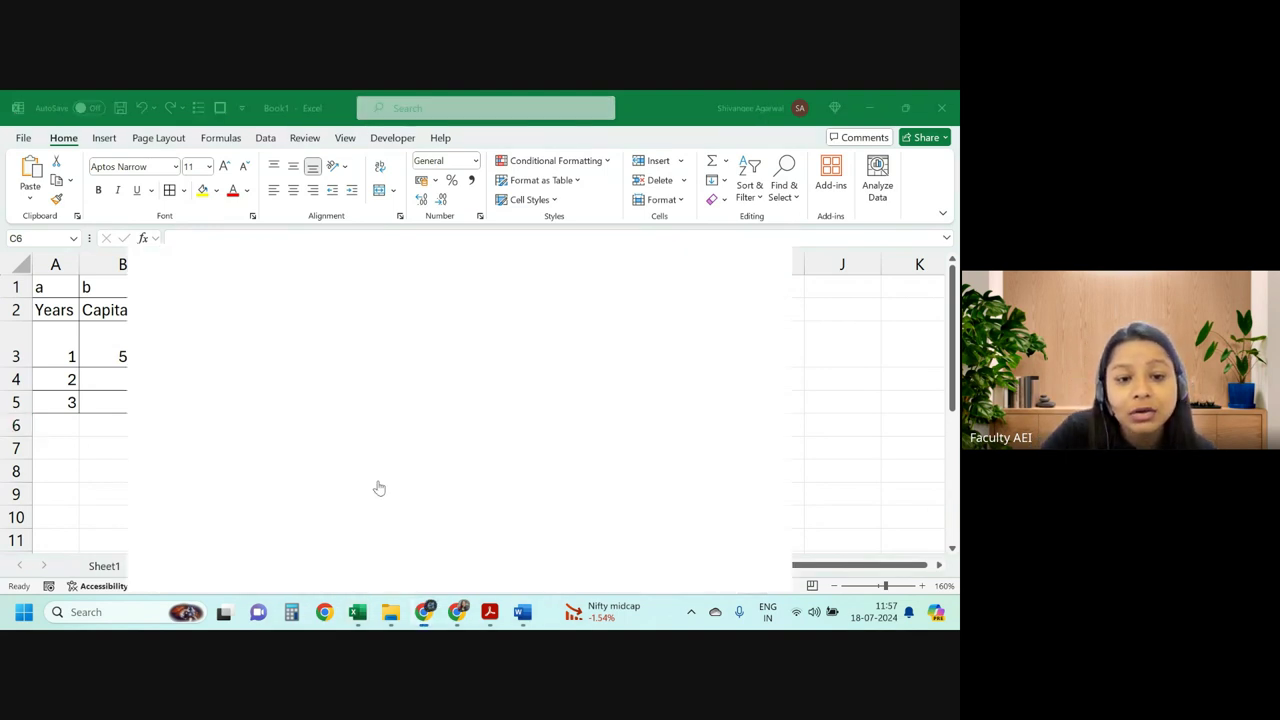
click(400, 104)
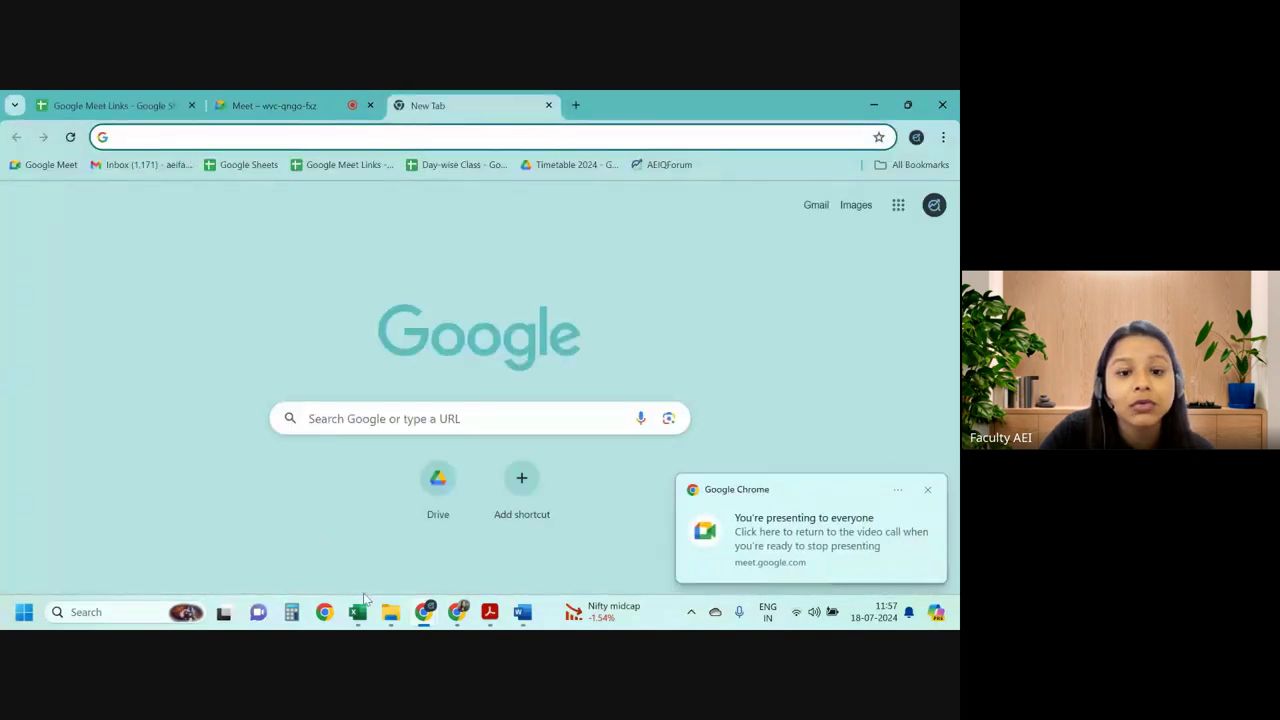
click(456, 612)
click(575, 104)
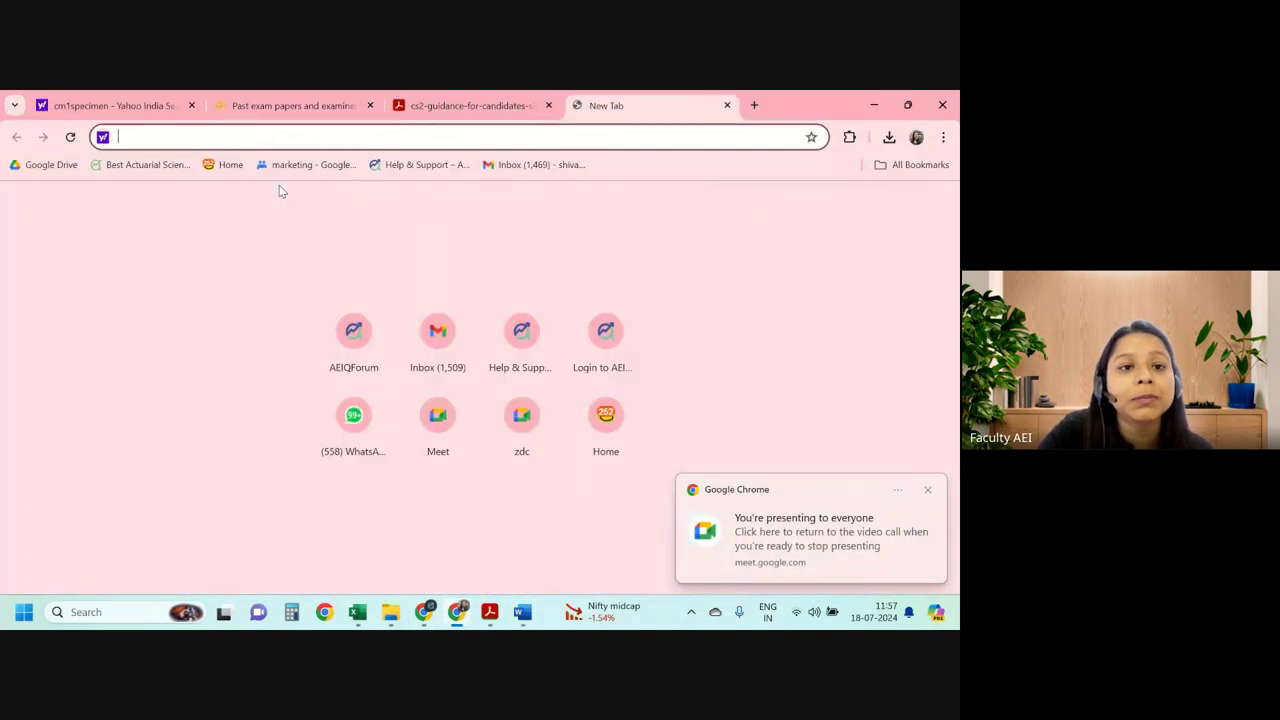
click(365, 357)
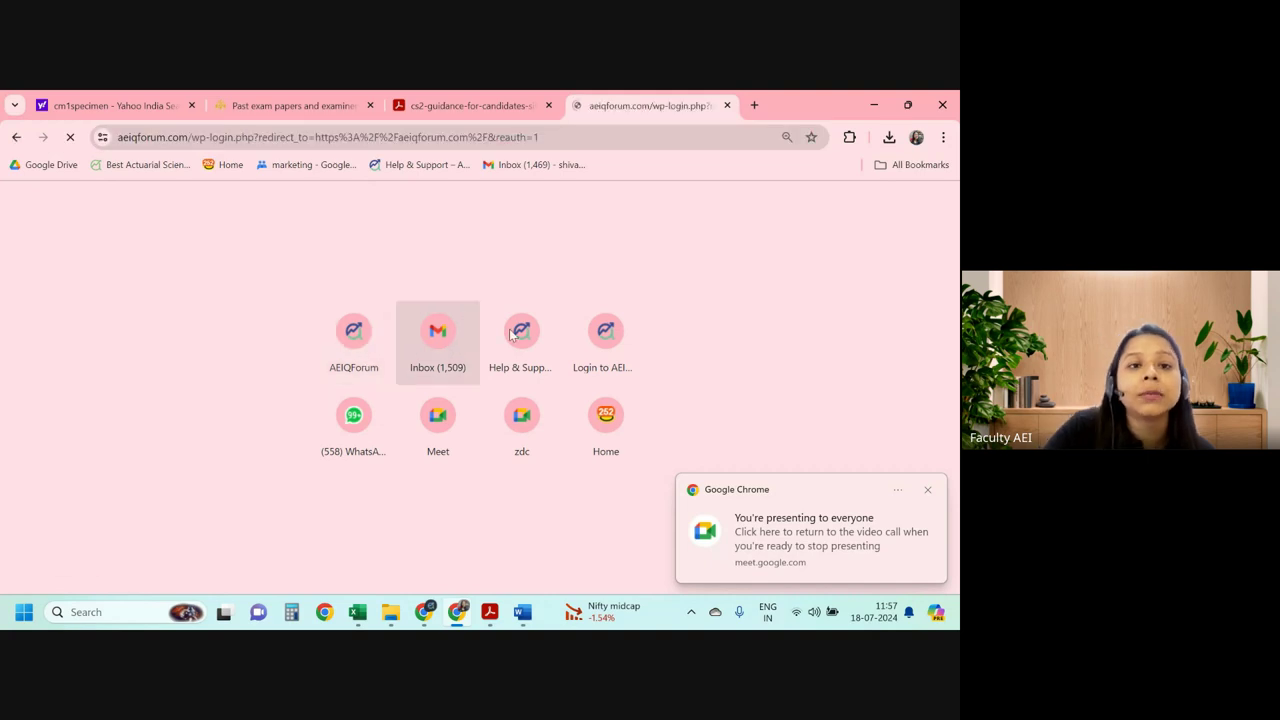
Sign in to AEIQForum with the saved credentials and view all CM1 announcements.
click(519, 408)
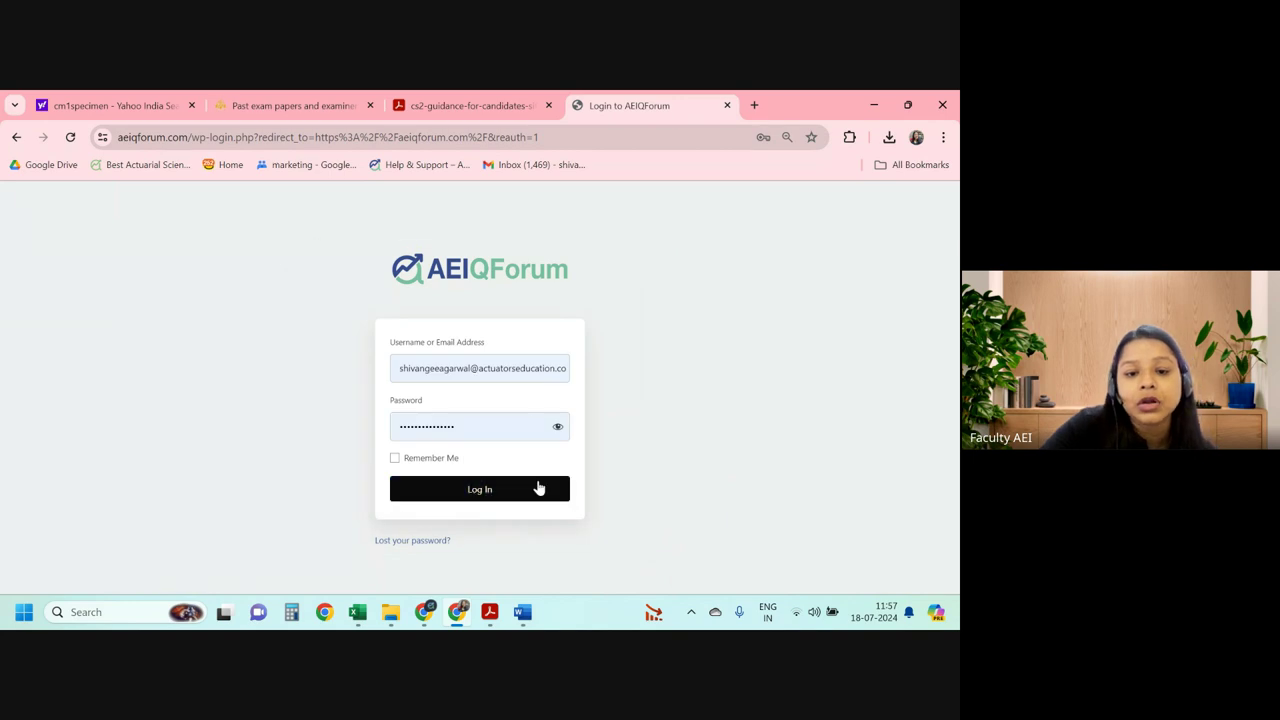
click(520, 487)
scroll(530, 401, down, 4)
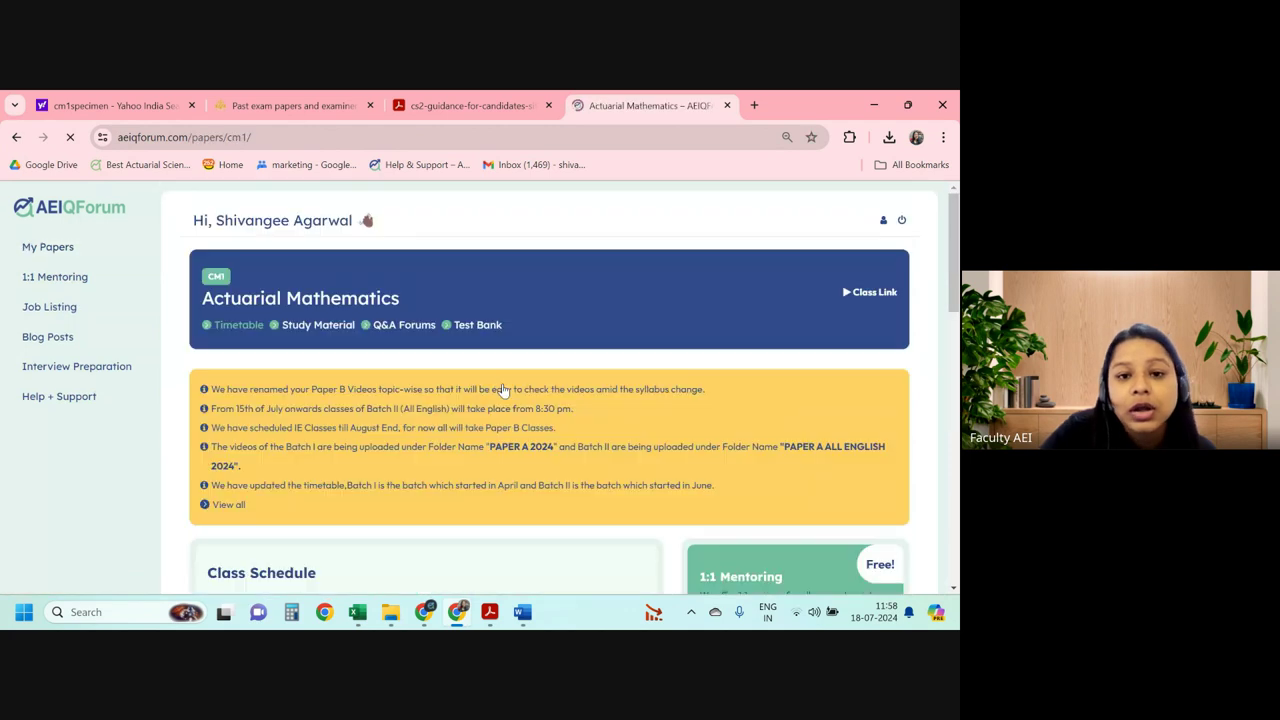
scroll(349, 404, down, 1)
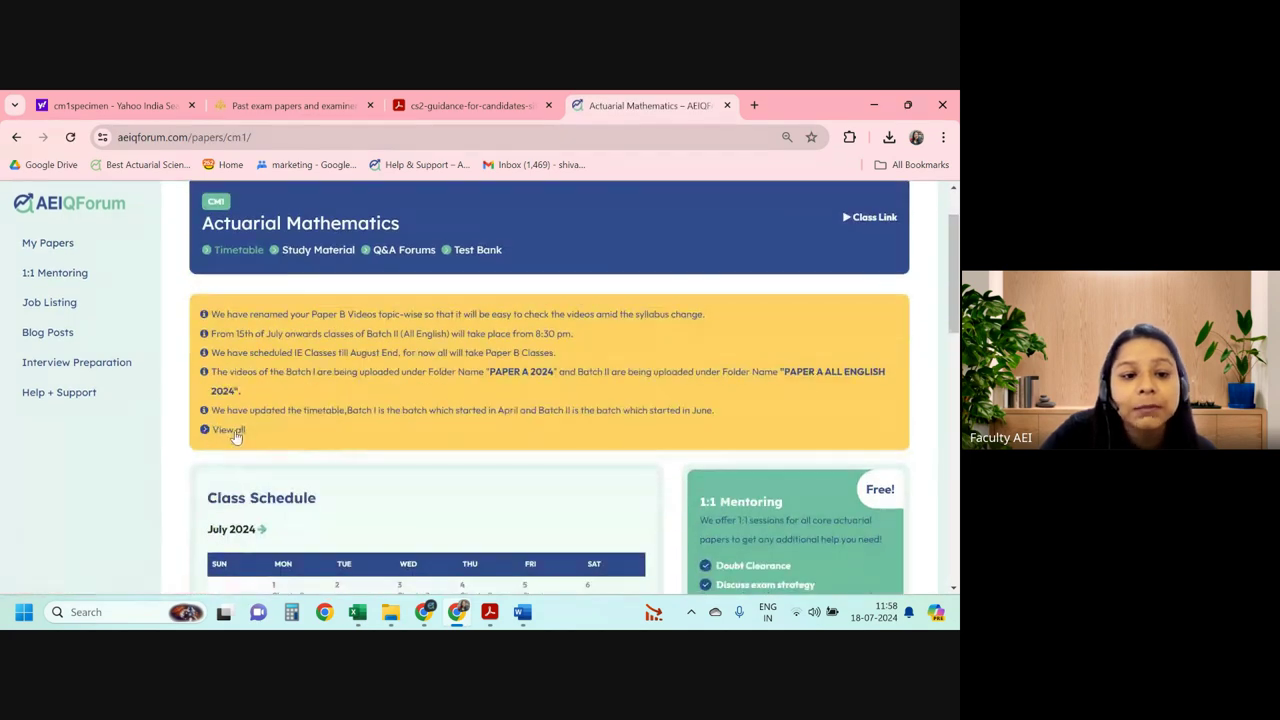
click(232, 430)
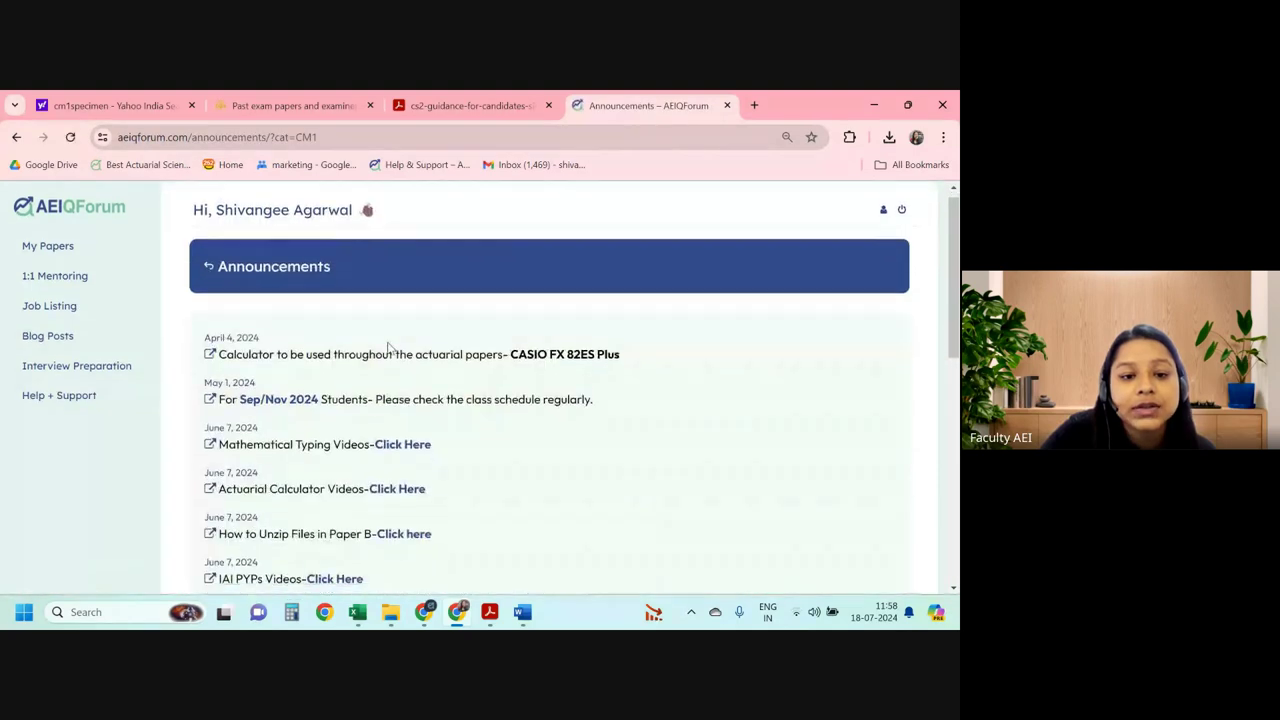
scroll(257, 350, down, 5)
scroll(257, 350, up, 2)
scroll(325, 357, up, 1)
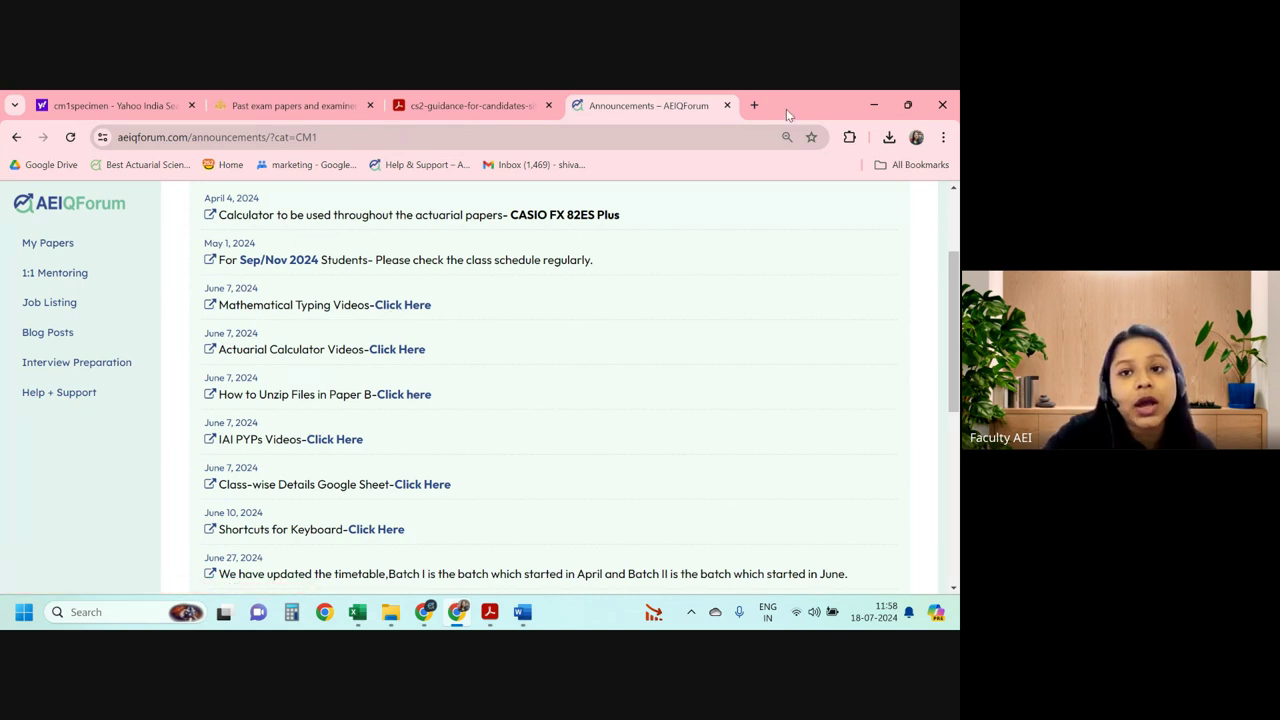
click(754, 105)
Search for 'ifoa handbook 2024' and open the IFoA qualification handbook PDF in its own tab.
text(ifoa)
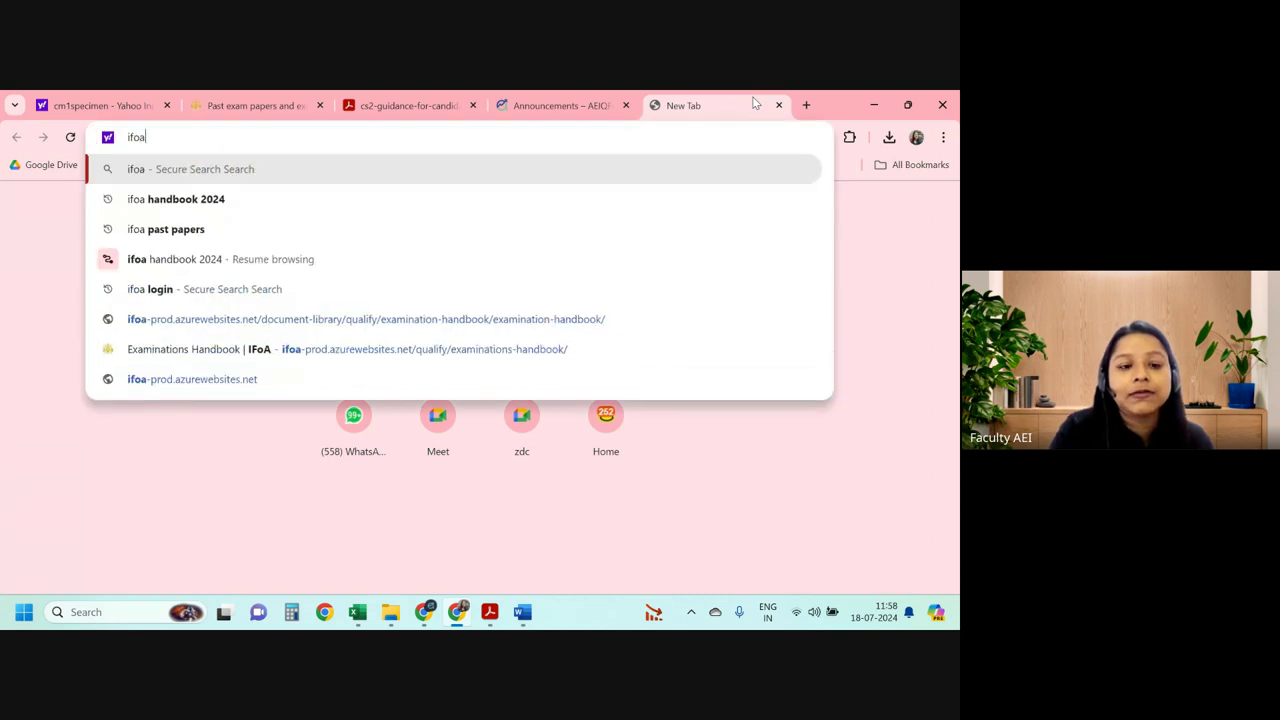
text( handb)
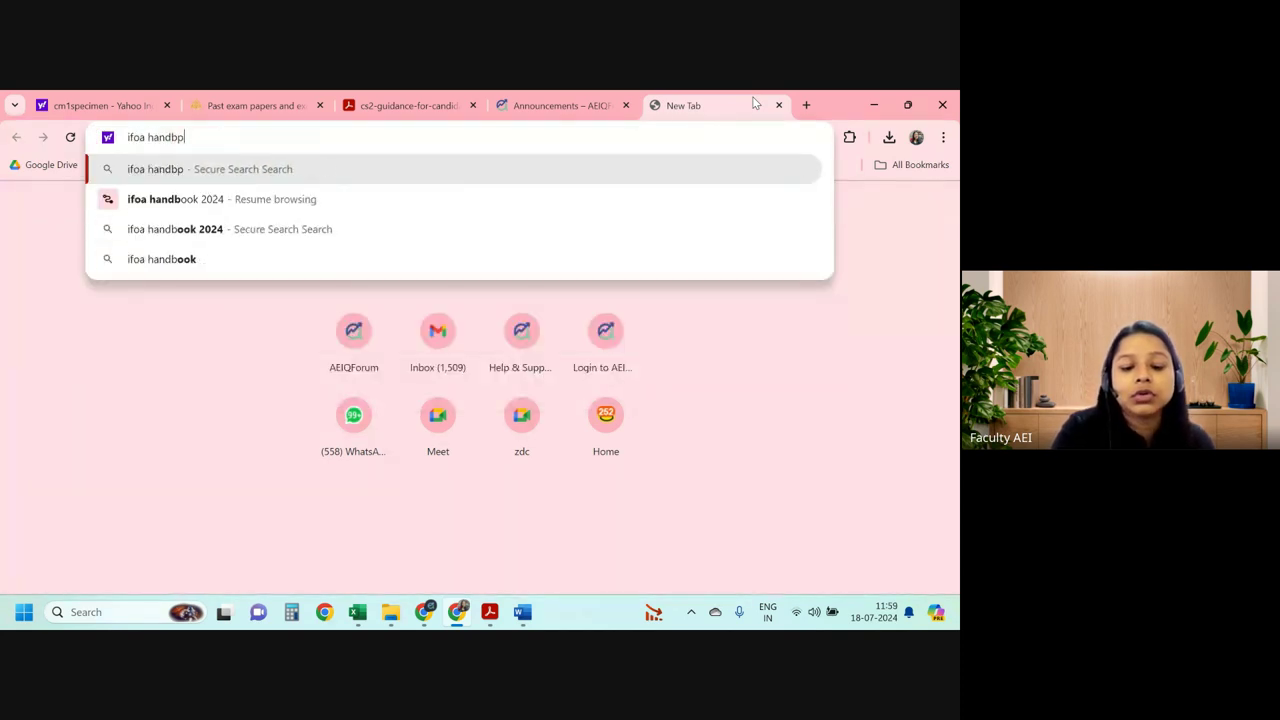
text(ook )
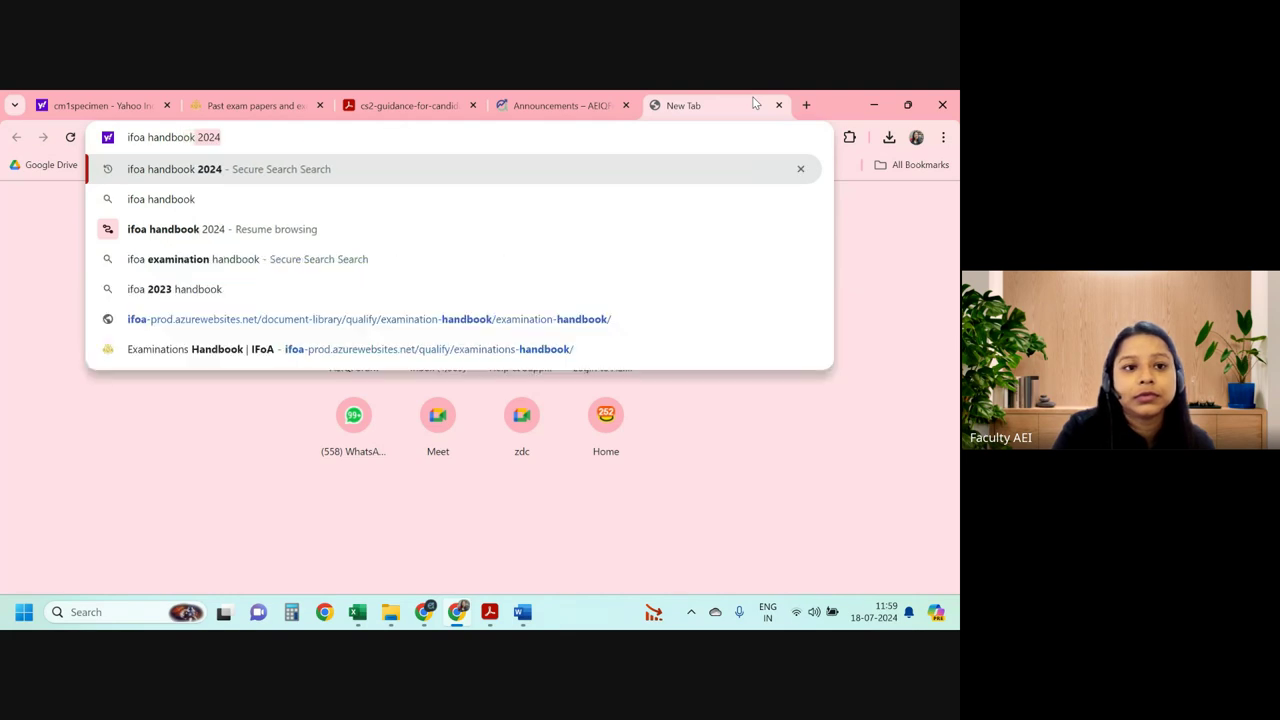
text(2024)
key(Return)
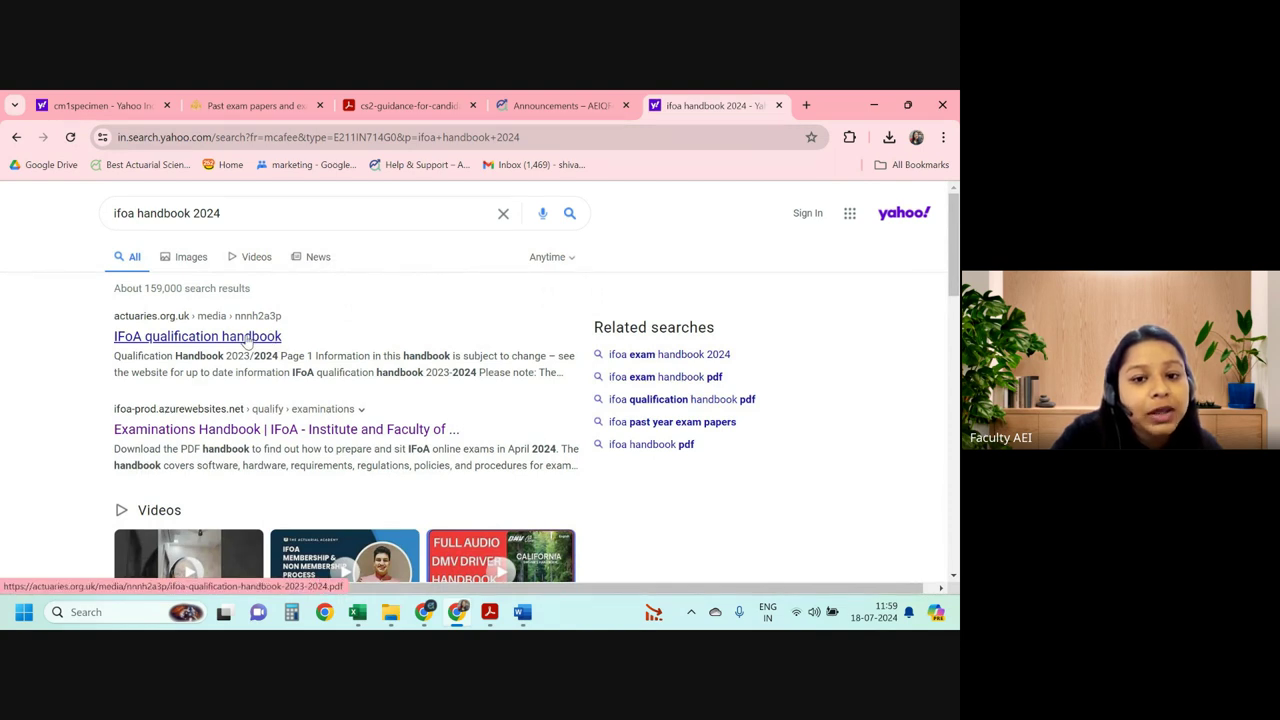
click(247, 341)
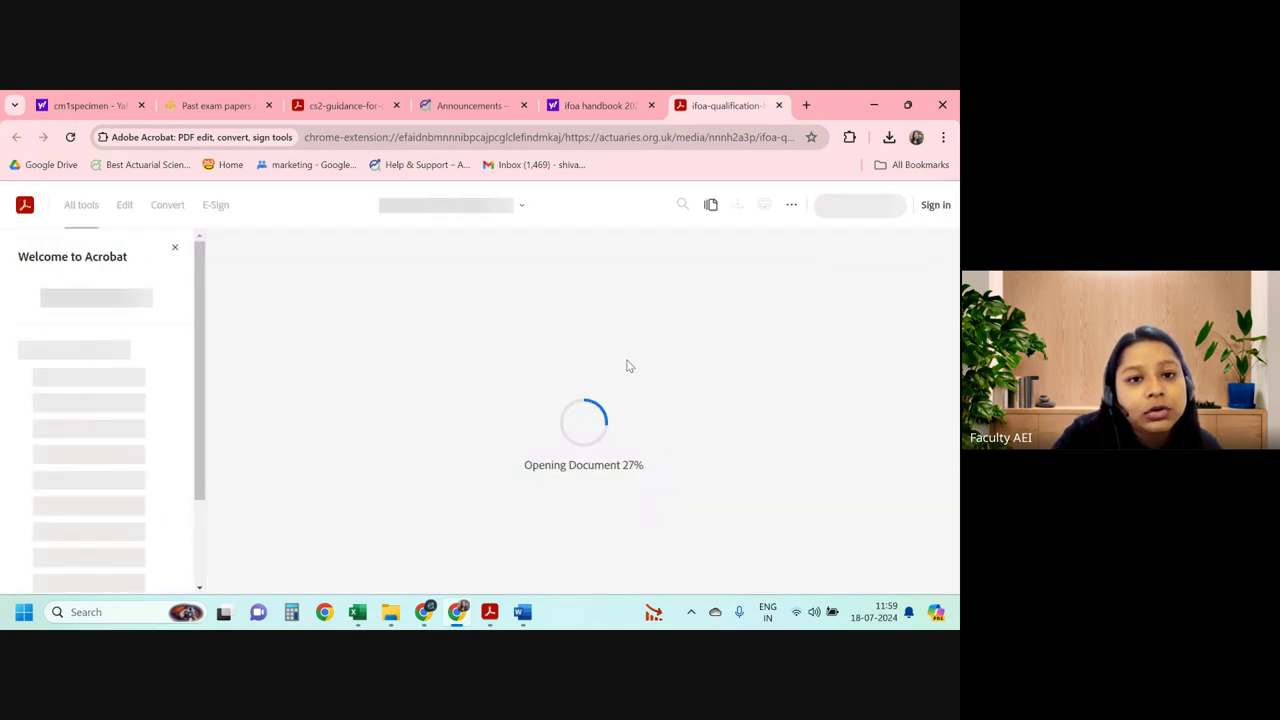
click(612, 104)
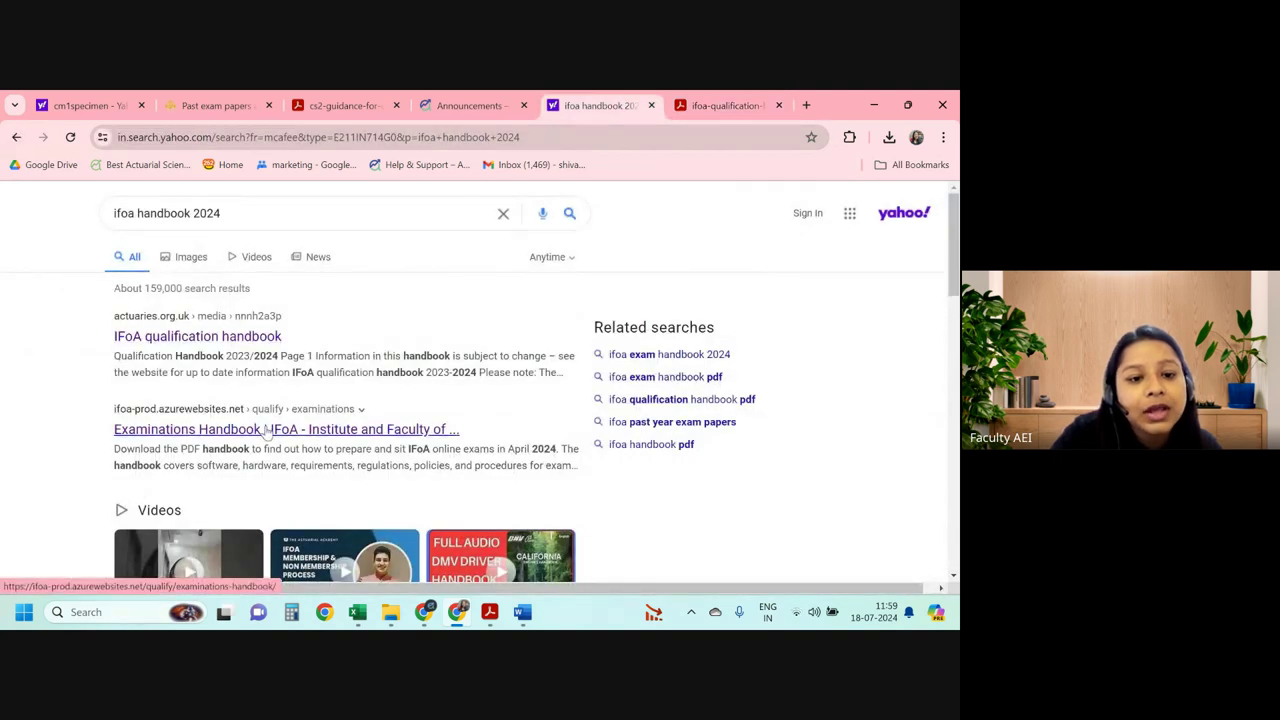
click(755, 105)
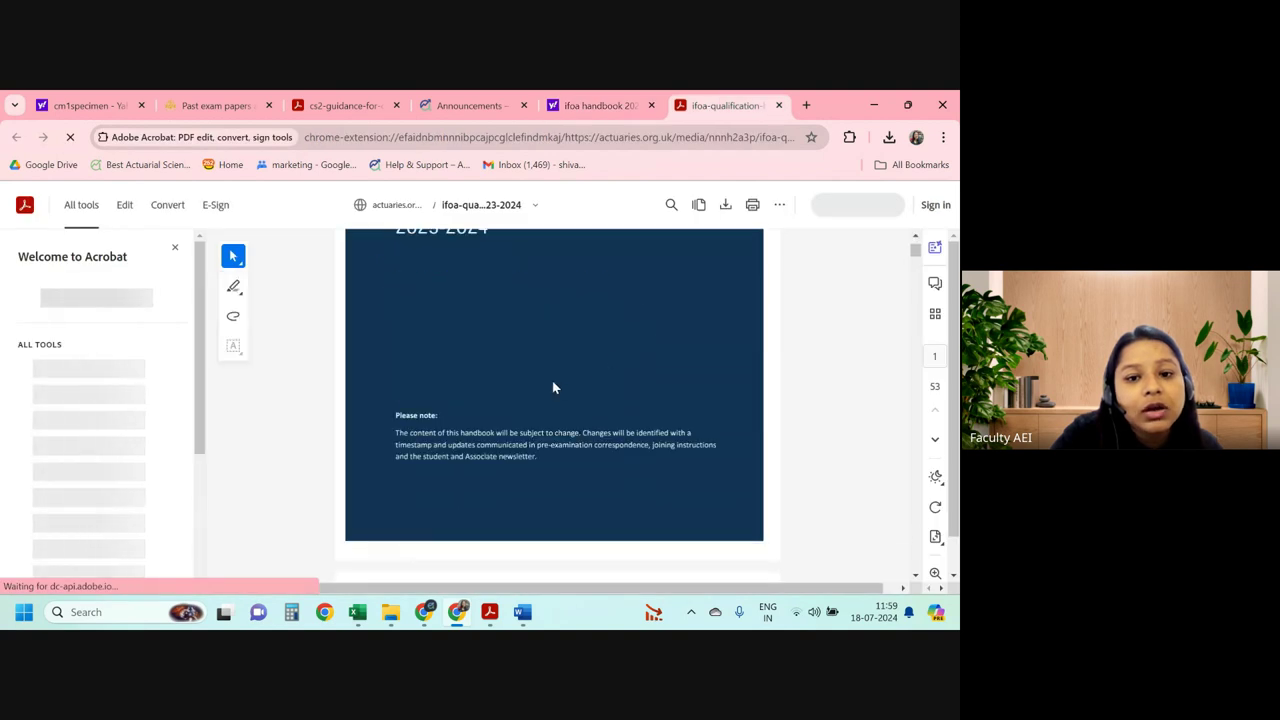
Back in the results, refine the search to 'ifoa exam handbook 2024'.
scroll(505, 410, down, 2)
click(560, 106)
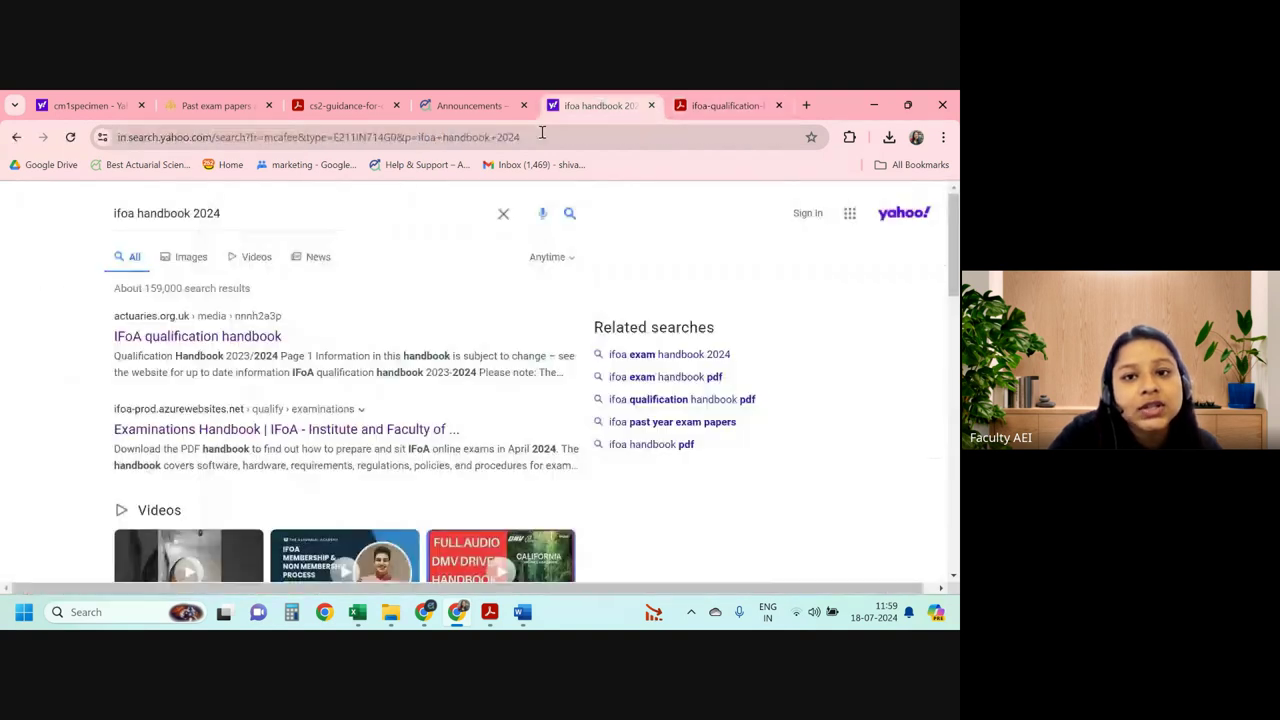
click(138, 213)
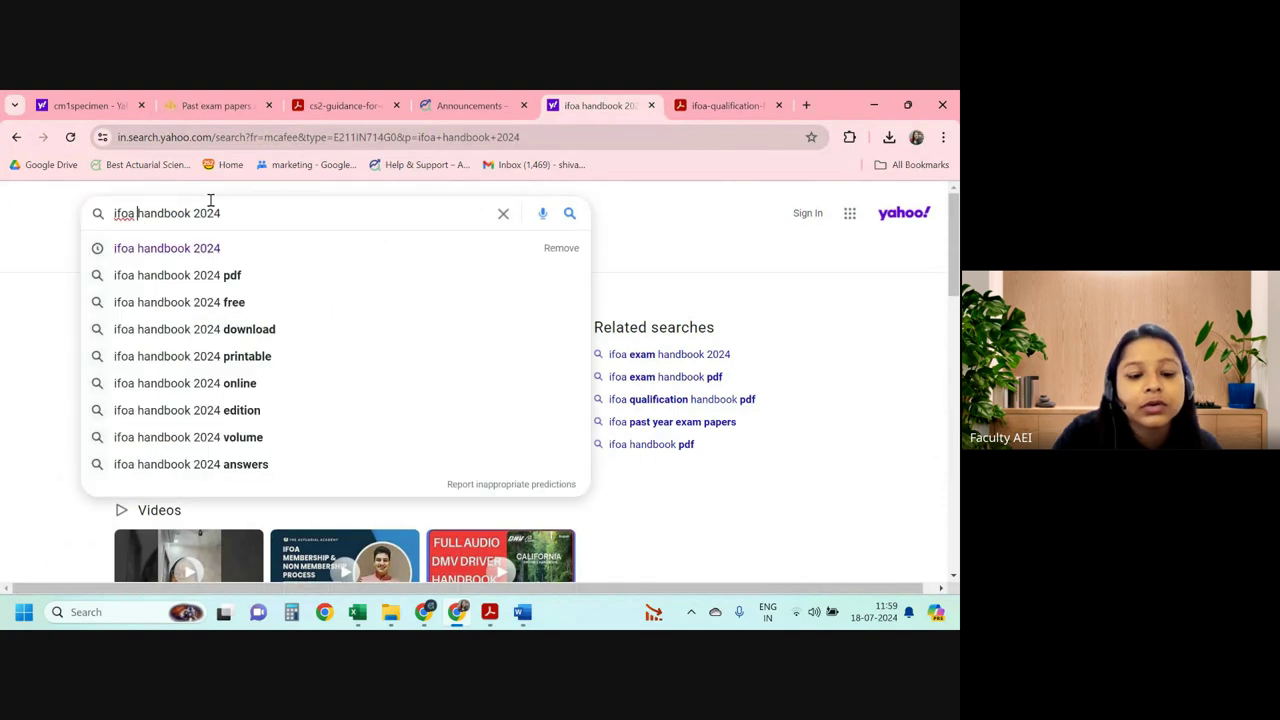
text(exam)
key(Return)
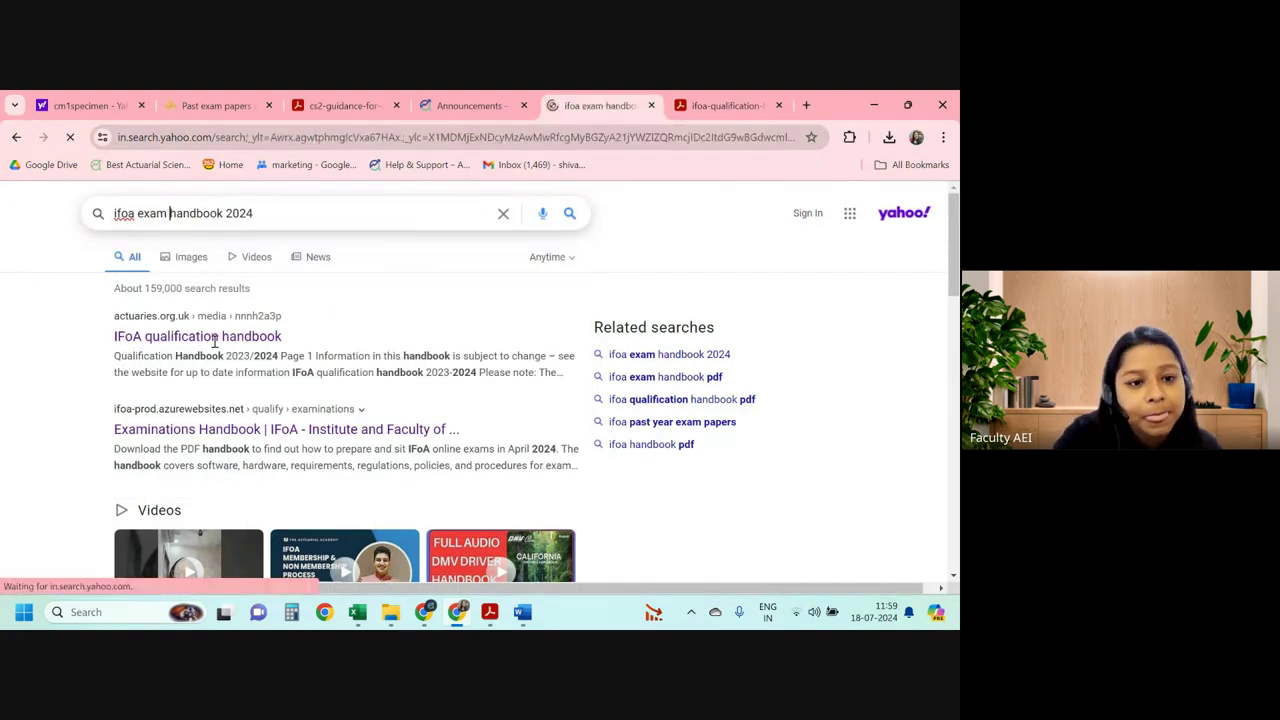
Open the IFoA Examinations Handbook page and download the September 2024 handbook PDF, showing its cover page.
click(215, 340)
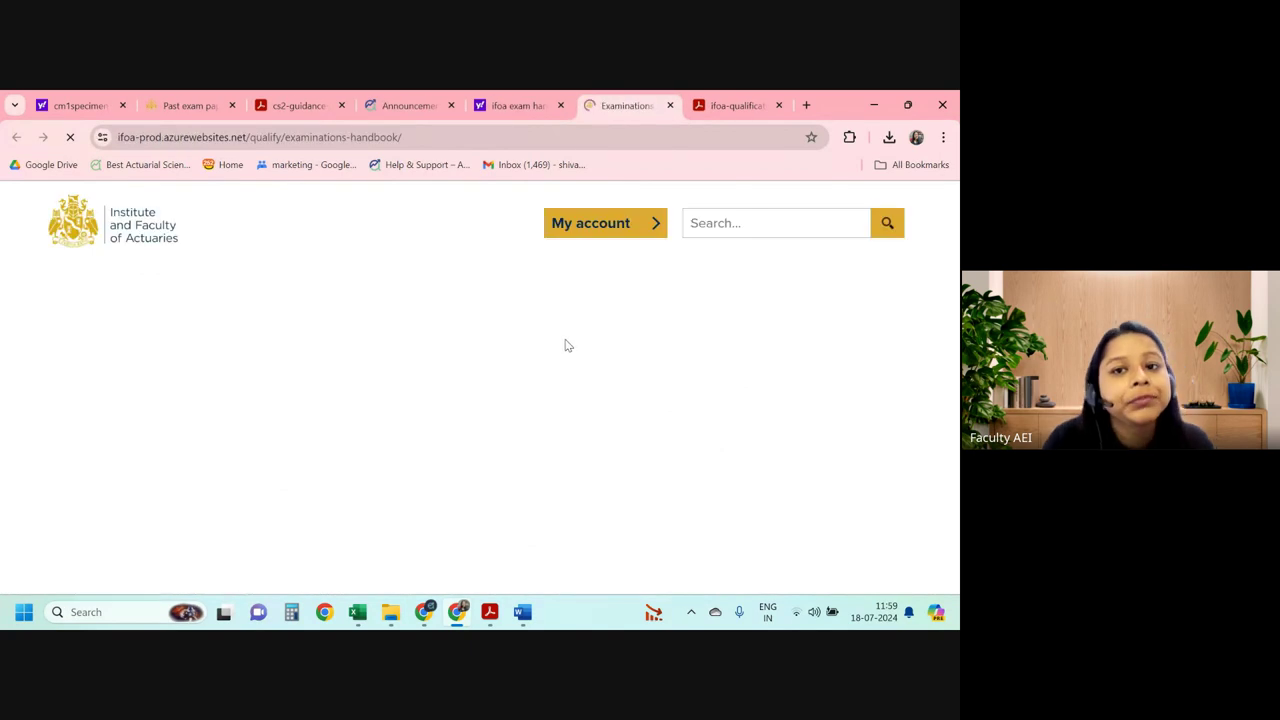
scroll(563, 360, down, 2)
scroll(105, 491, down, 2)
scroll(105, 491, down, 3)
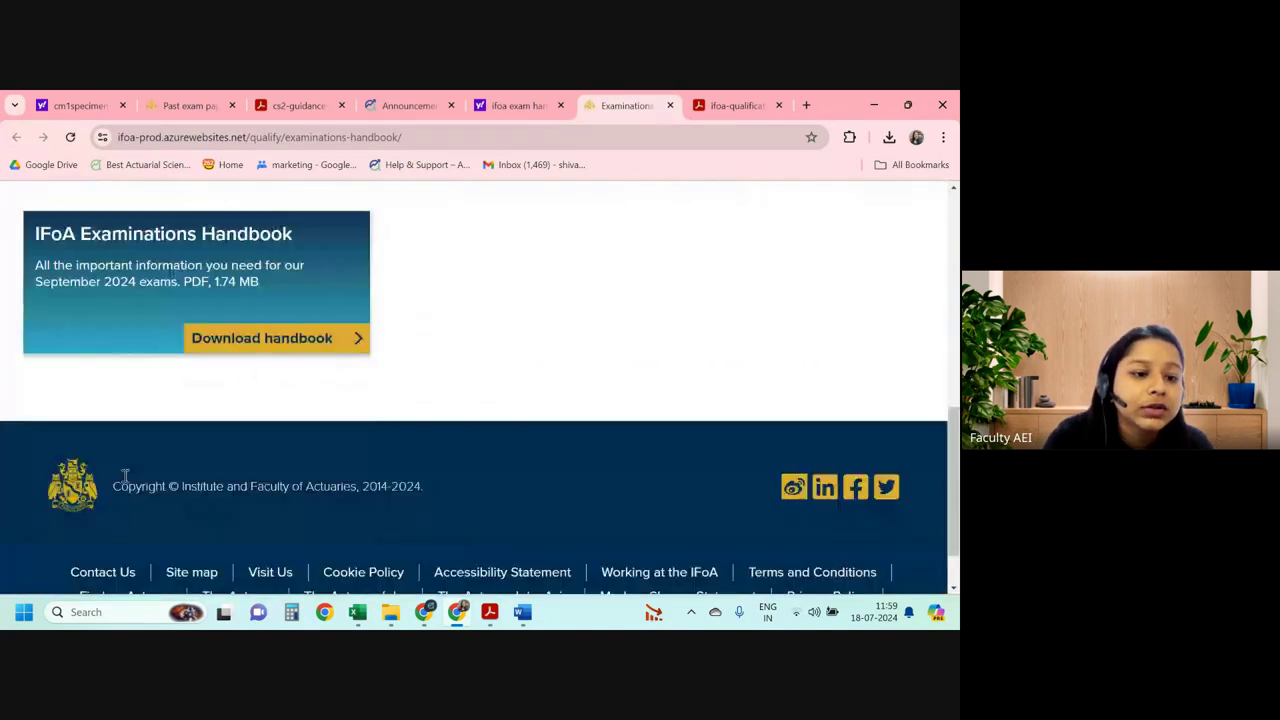
click(228, 338)
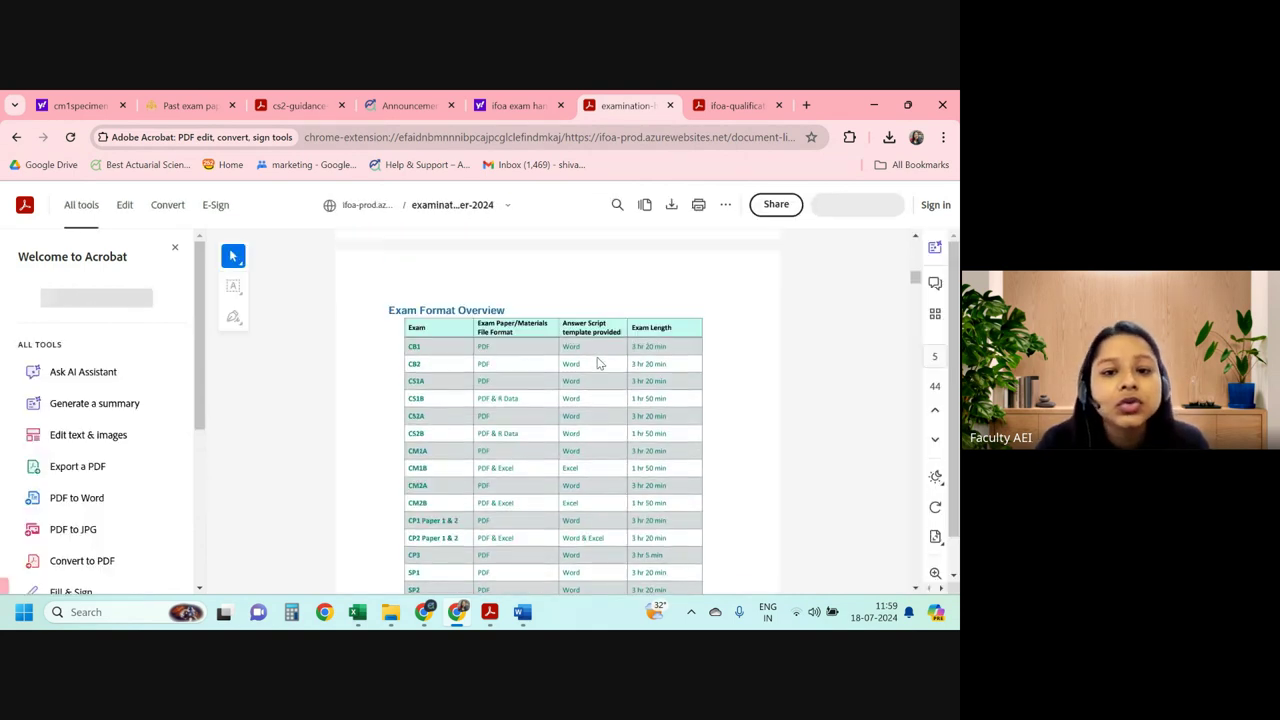
scroll(590, 400, up, 10)
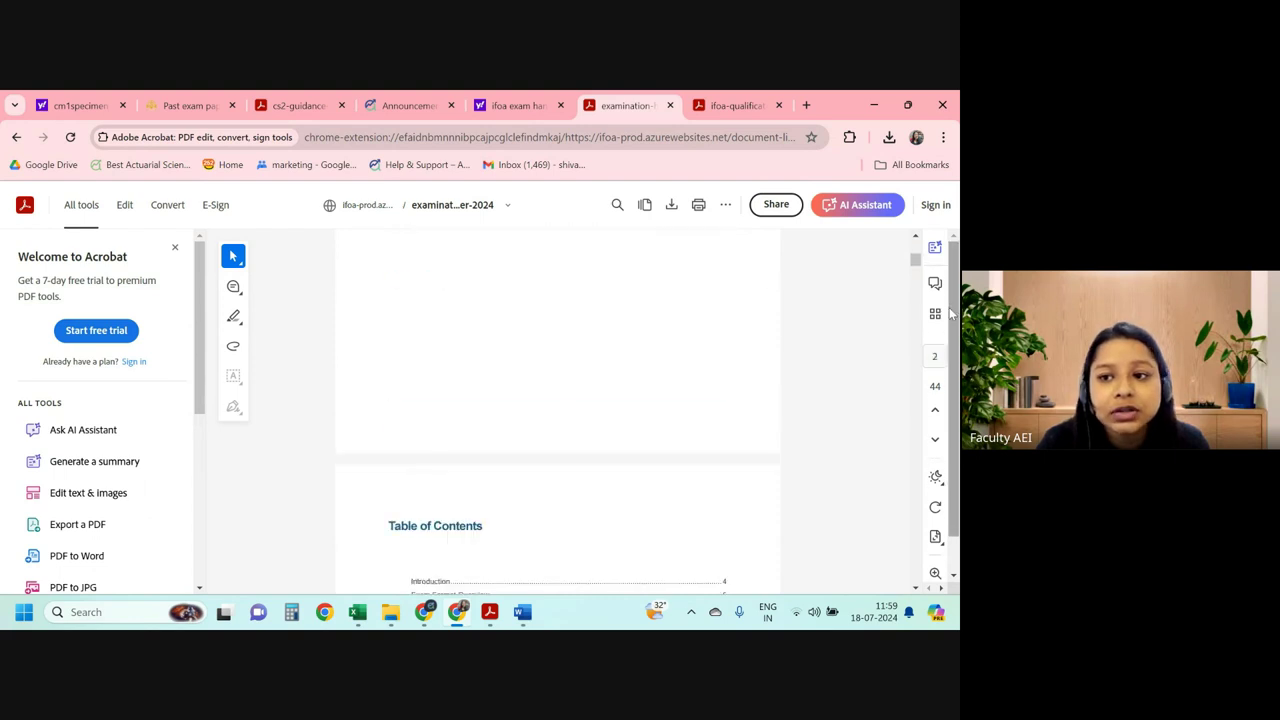
drag(912, 266, 913, 245)
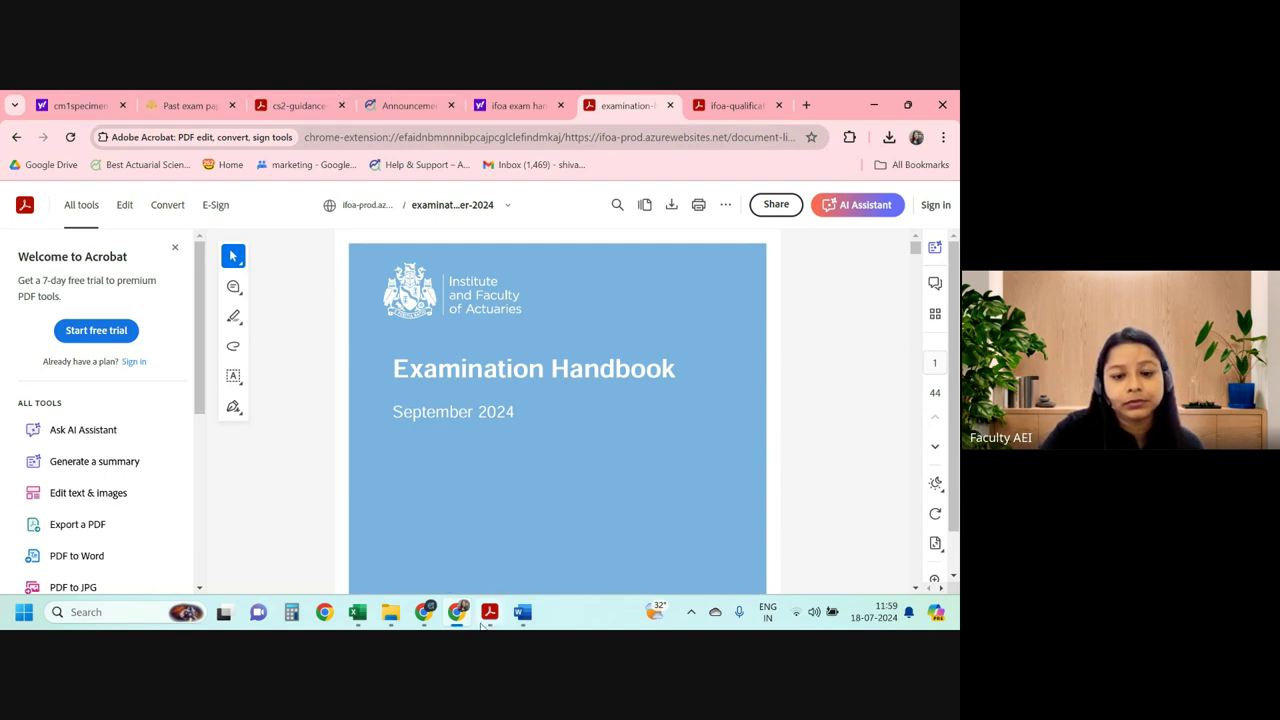
Return to the Google Meet call in the browser.
mouse_move(424, 612)
click(380, 544)
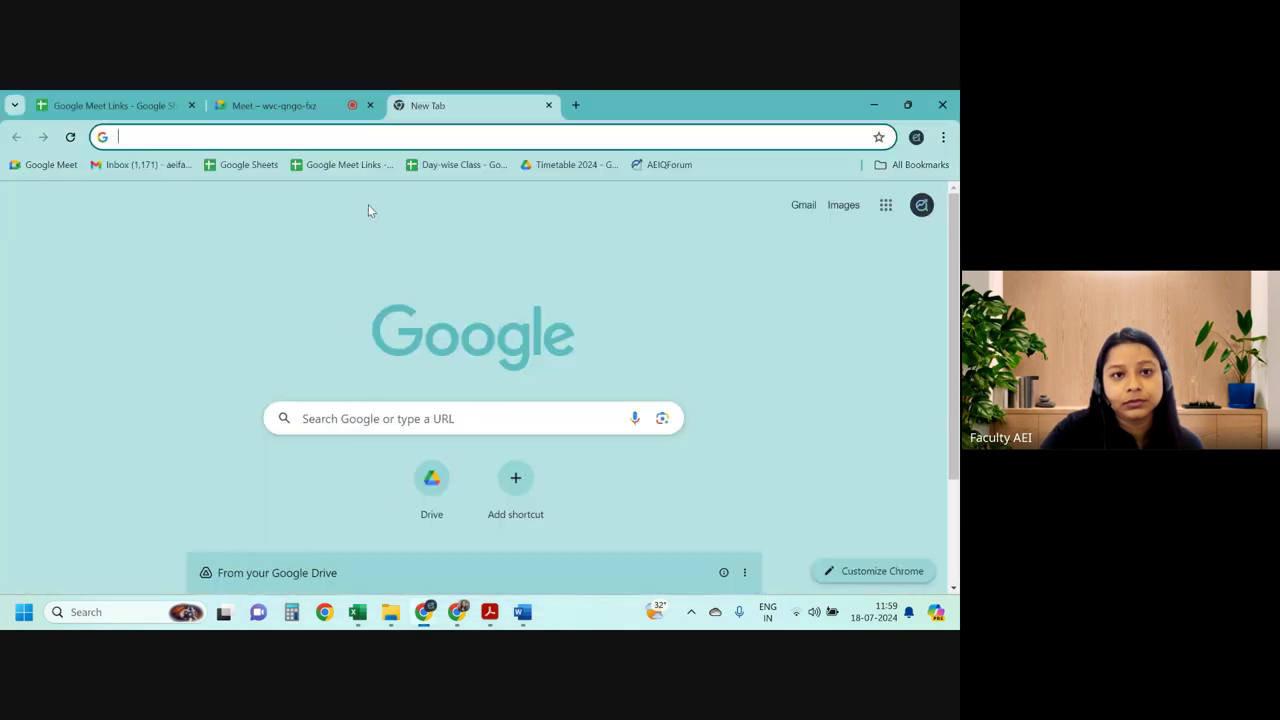
click(310, 105)
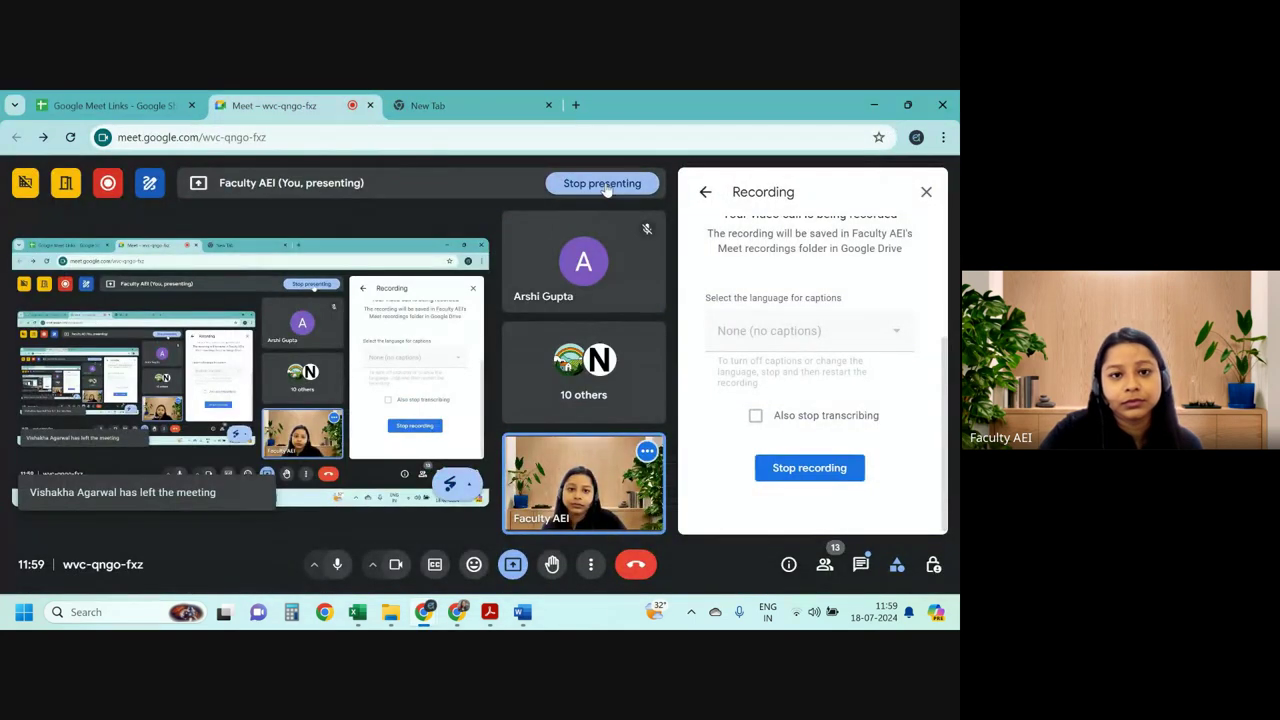